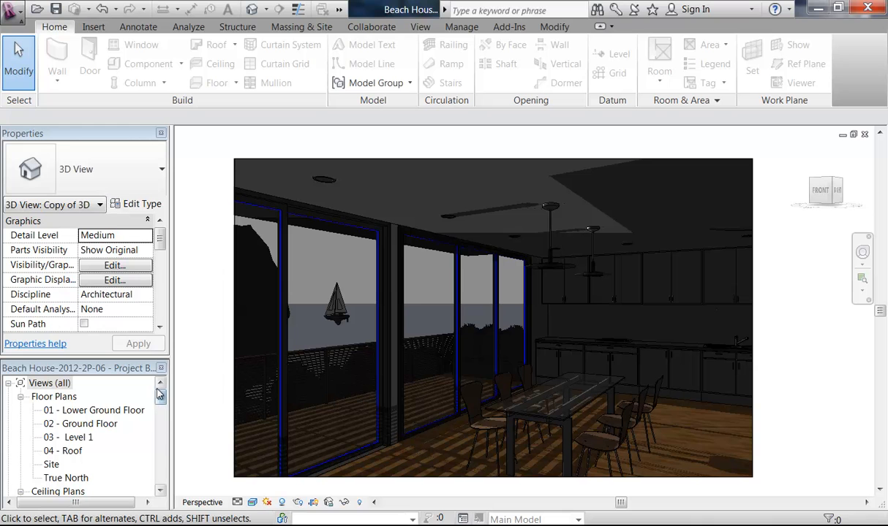
# Step: Expand Sheets (all) in the Project Browser and open sheet A101 - Unnamed
pyautogui.moveTo(162, 398); pyautogui.dragTo(162, 483)
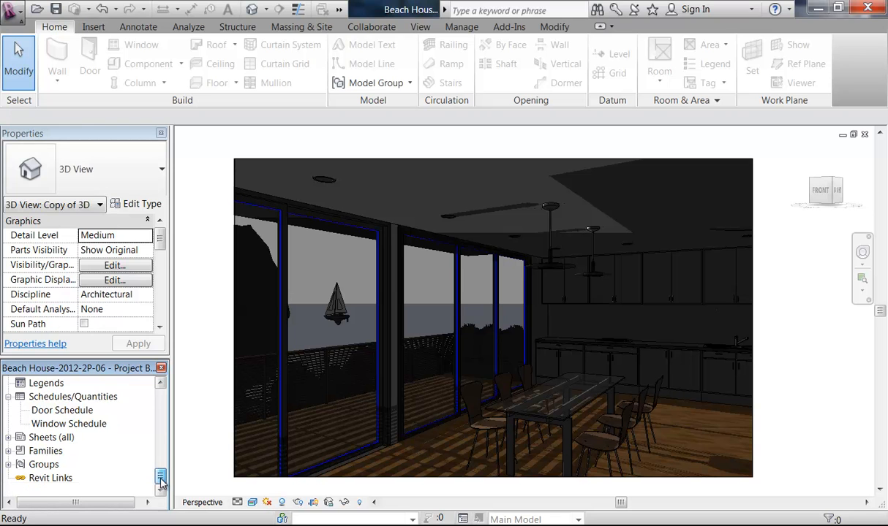
pyautogui.doubleClick(57, 439)
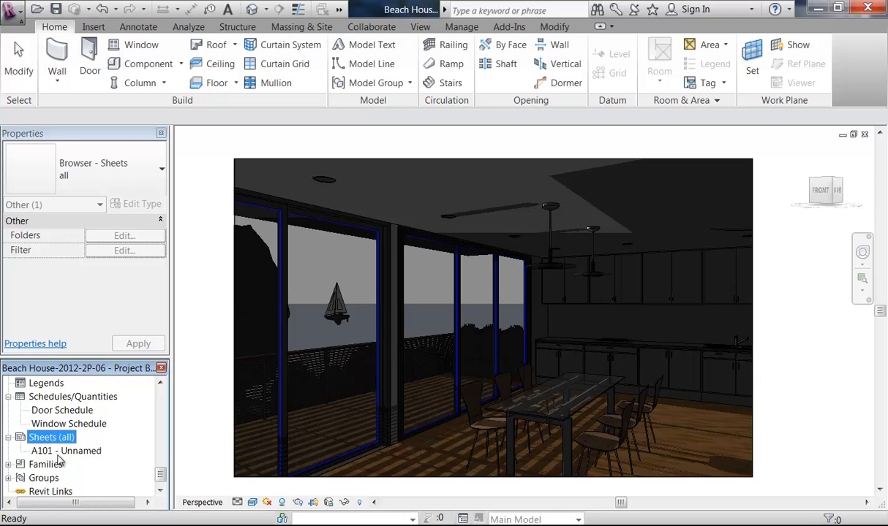
pyautogui.doubleClick(52, 452)
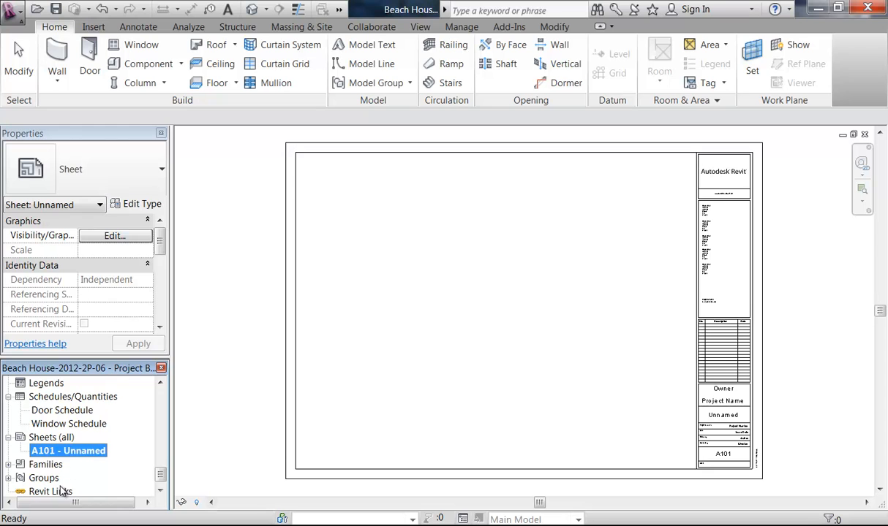
# Step: Delete sheet A101, then start a new sheet and browse for another title block family
pyautogui.rightClick(63, 455)
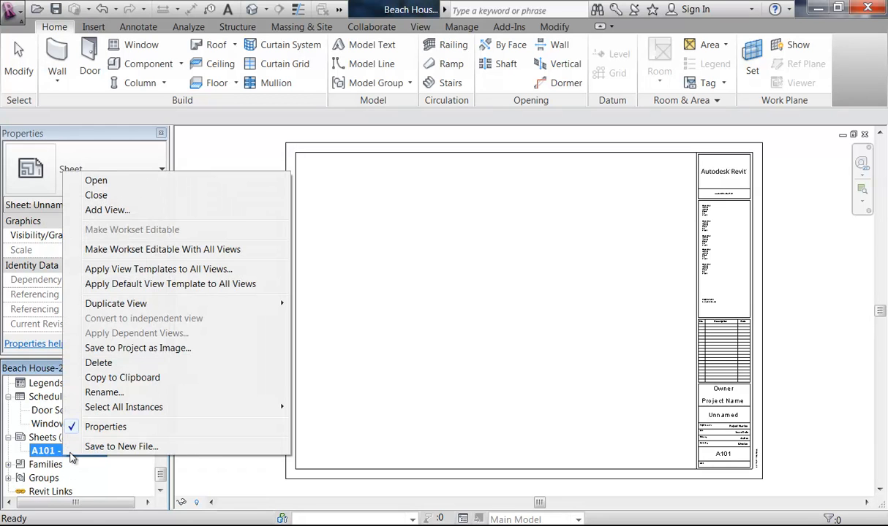
pyautogui.click(112, 364)
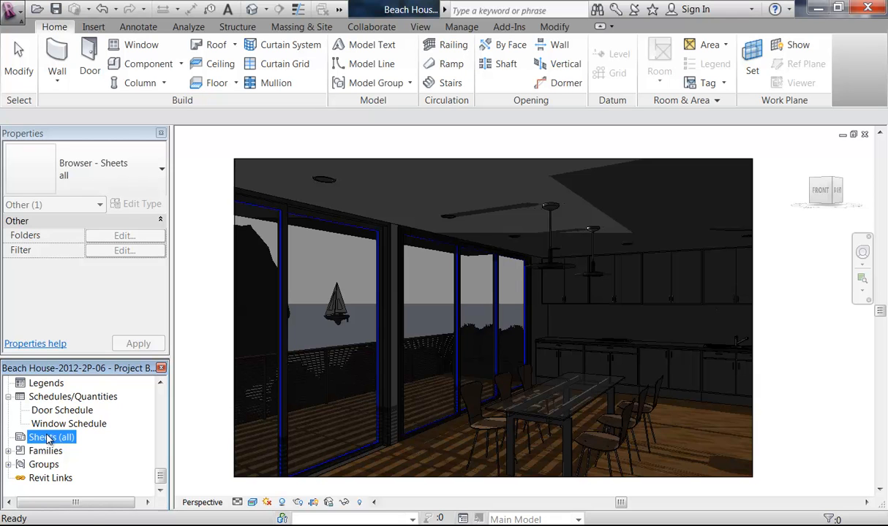
pyautogui.rightClick(48, 439)
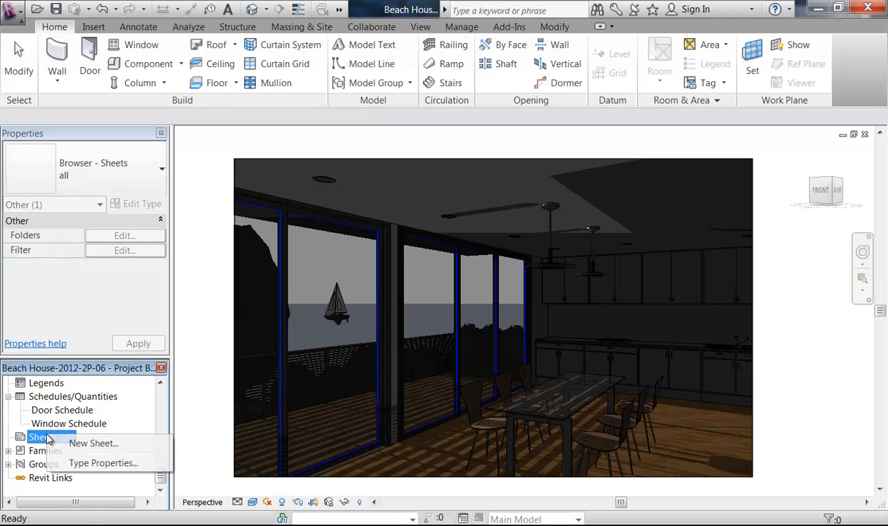
pyautogui.click(90, 444)
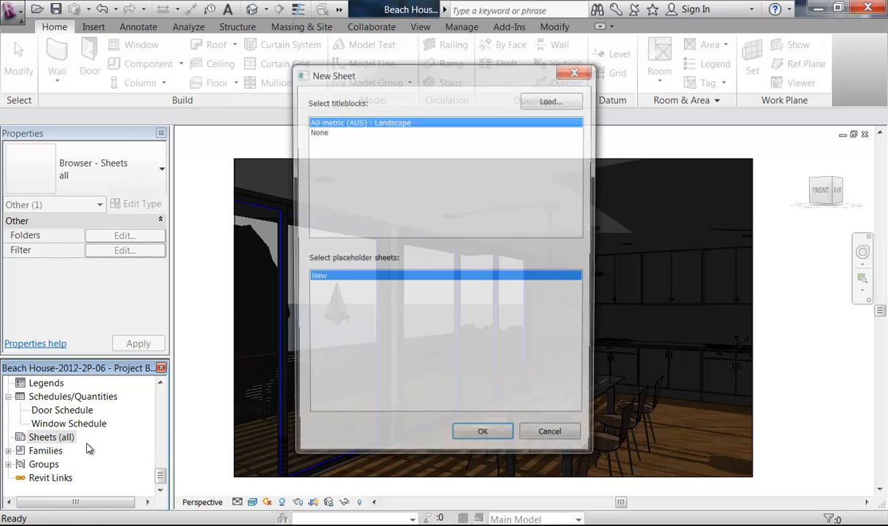
pyautogui.click(555, 101)
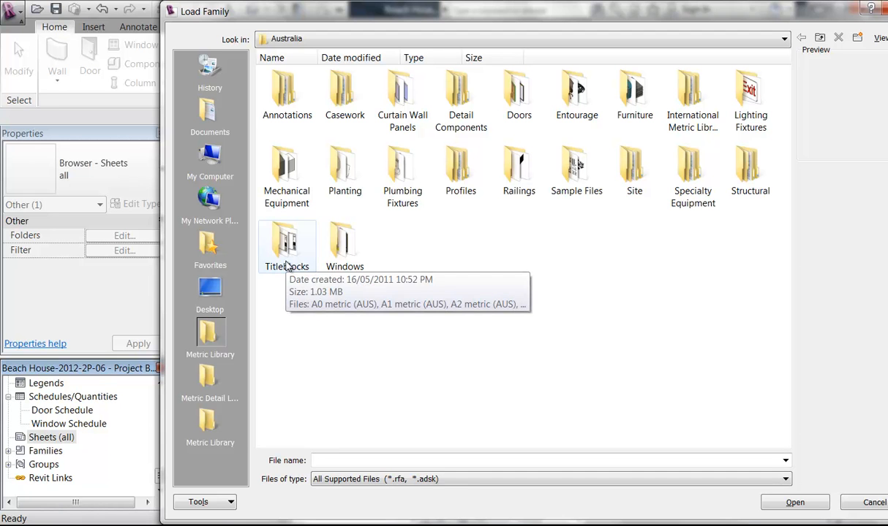
# Step: In Metric Library Titleblocks, compare the A3 metric and A3-Landscape Below previews
pyautogui.click(210, 428)
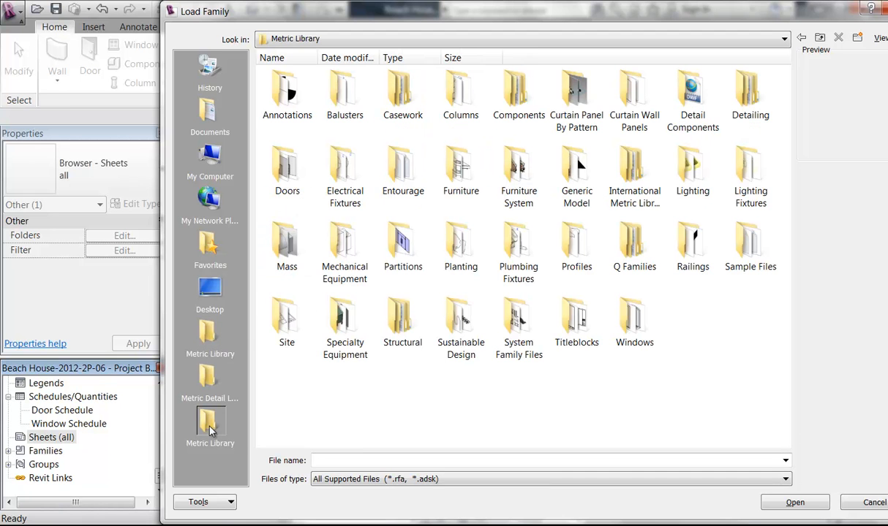
pyautogui.doubleClick(581, 322)
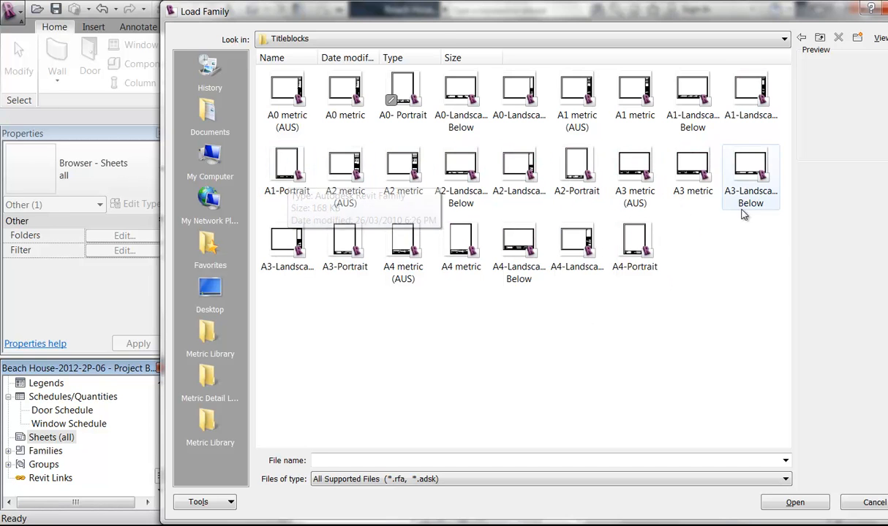
pyautogui.click(687, 175)
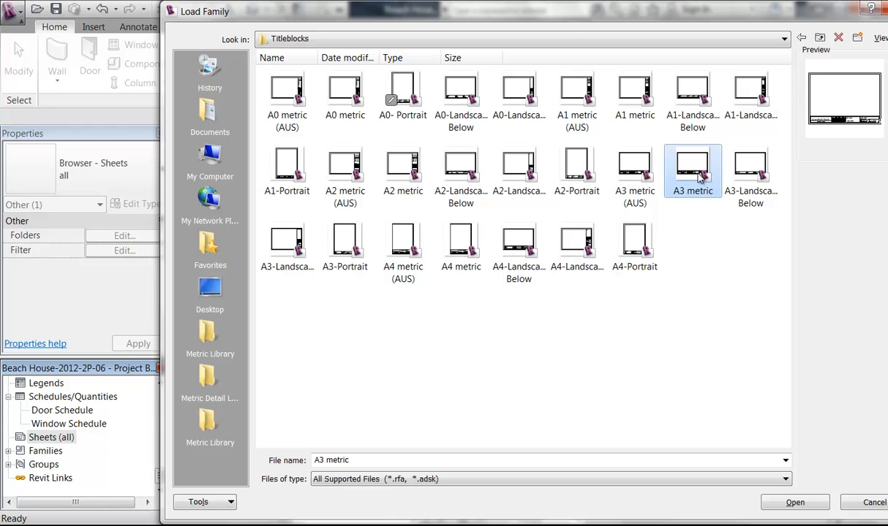
pyautogui.click(740, 174)
pyautogui.click(666, 171)
pyautogui.click(753, 171)
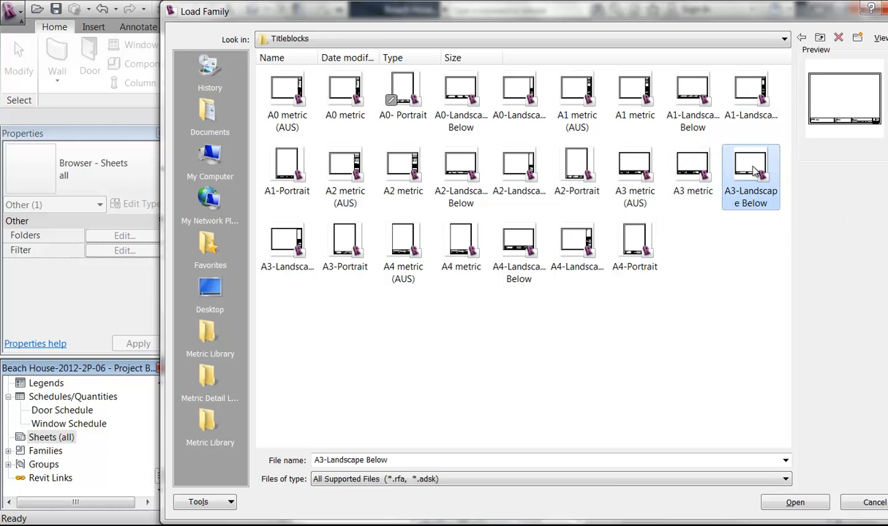
pyautogui.click(701, 177)
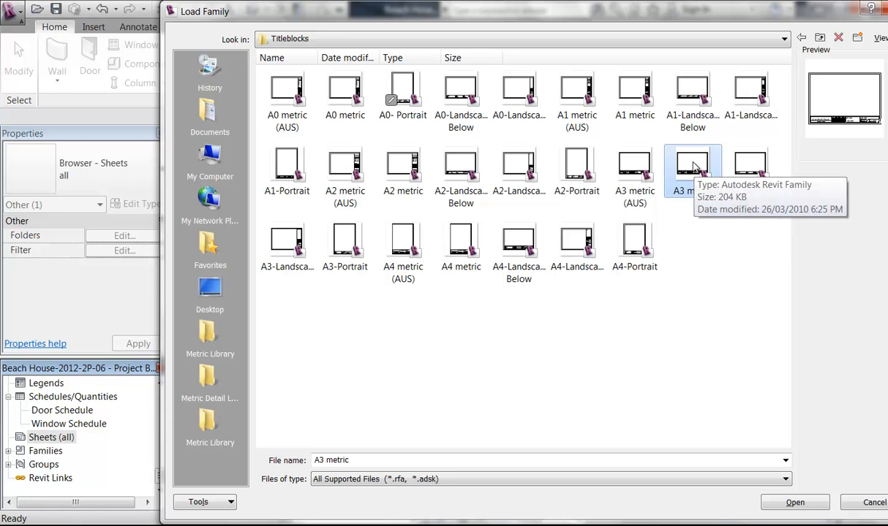
pyautogui.moveTo(737, 20); pyautogui.dragTo(671, 20)
pyautogui.click(809, 39)
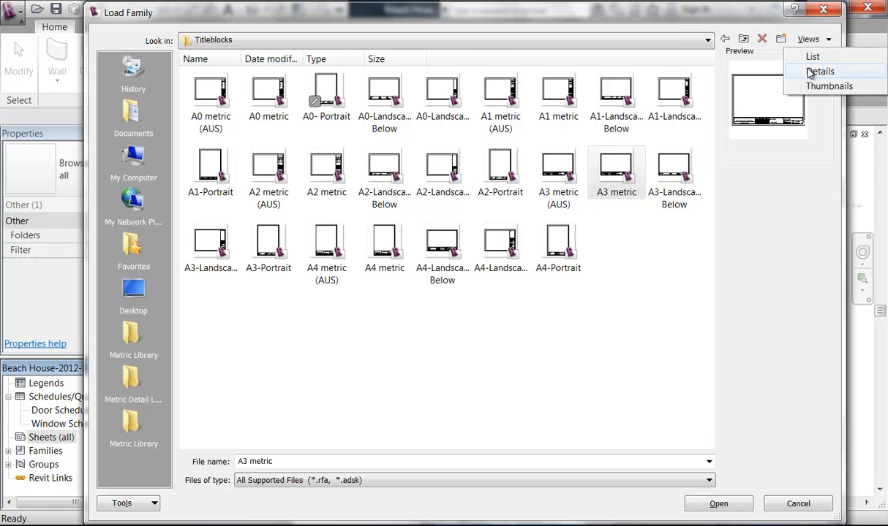
# Step: List title blocks in Details view sorted by date modified, previewing the A2 and A3 options
pyautogui.click(810, 72)
pyautogui.click(502, 60)
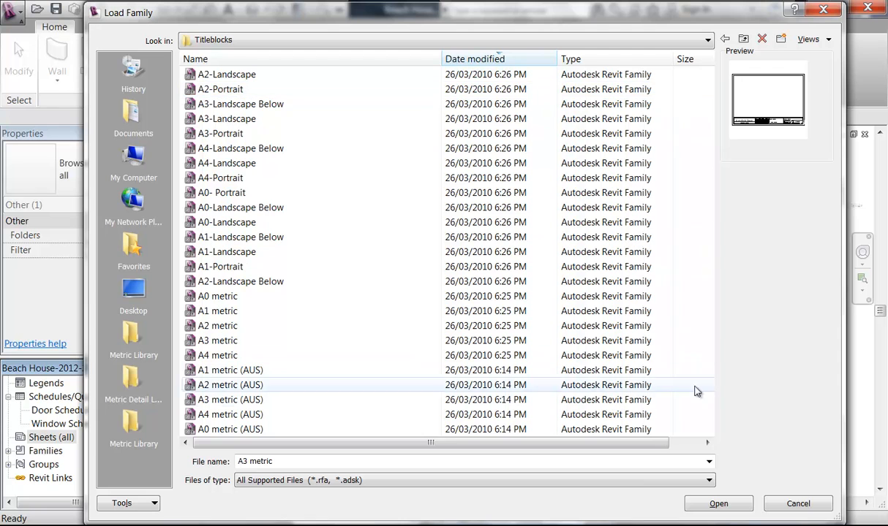
pyautogui.click(238, 108)
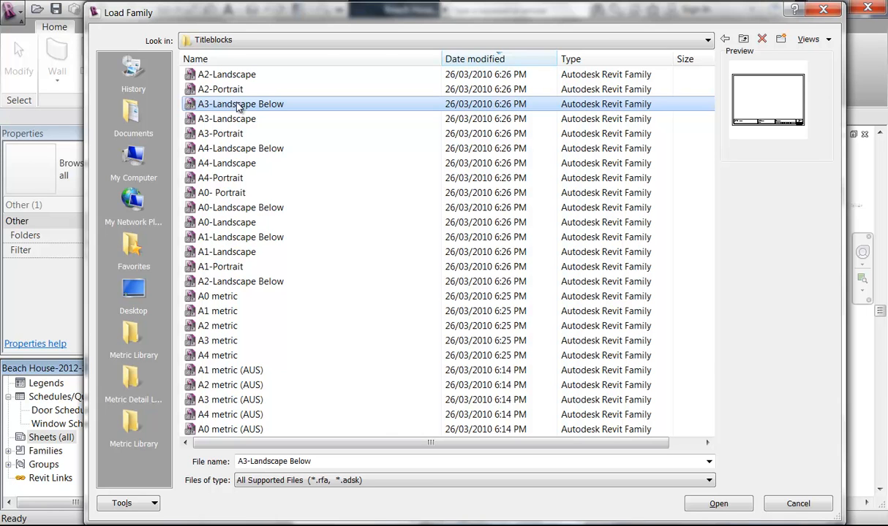
pyautogui.click(465, 62)
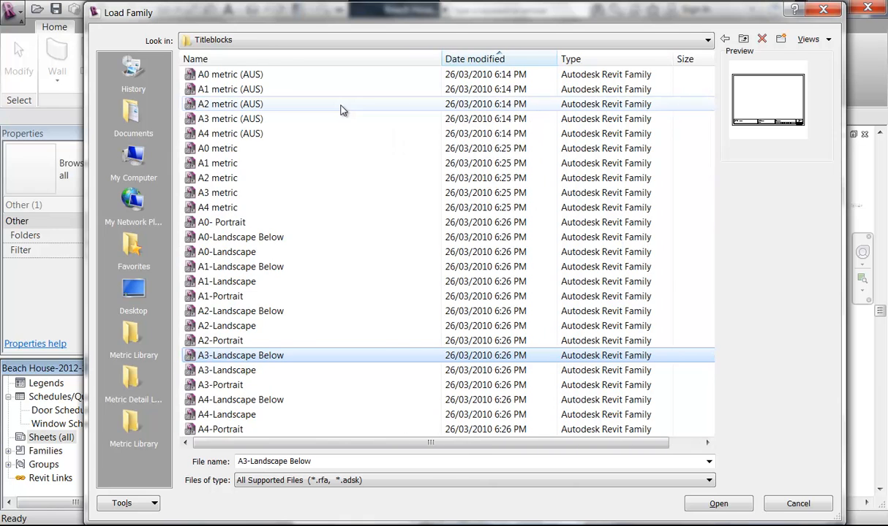
pyautogui.click(480, 64)
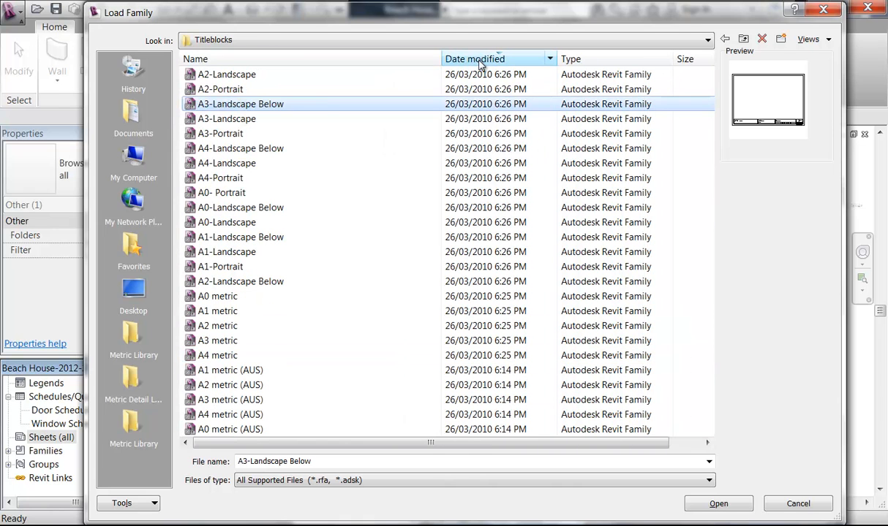
pyautogui.click(198, 74)
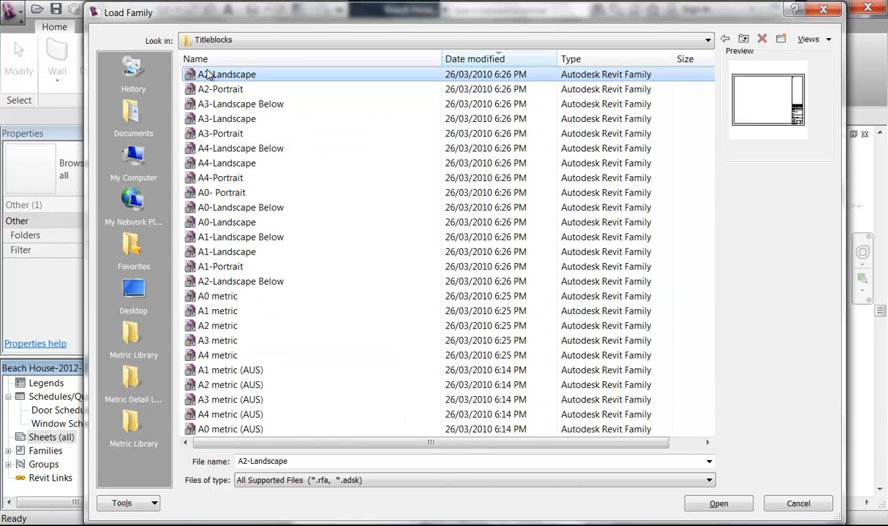
pyautogui.click(216, 107)
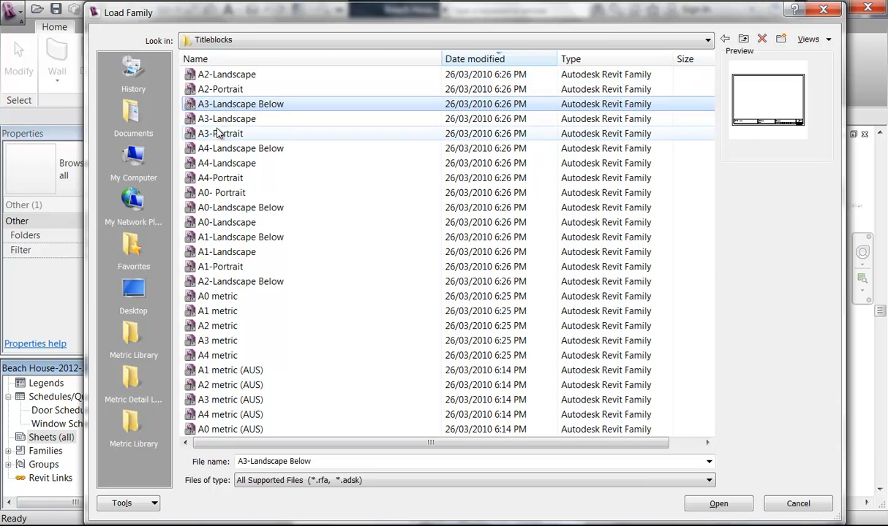
pyautogui.click(213, 119)
pyautogui.click(213, 106)
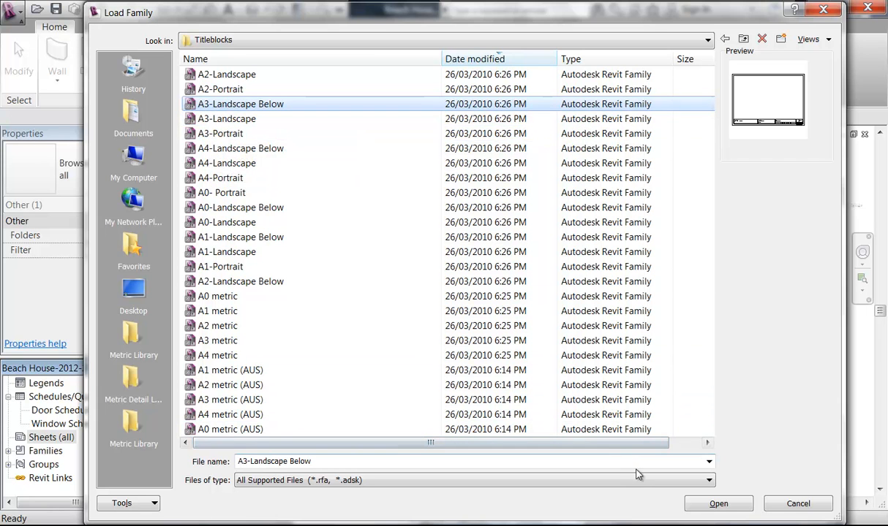
pyautogui.click(221, 91)
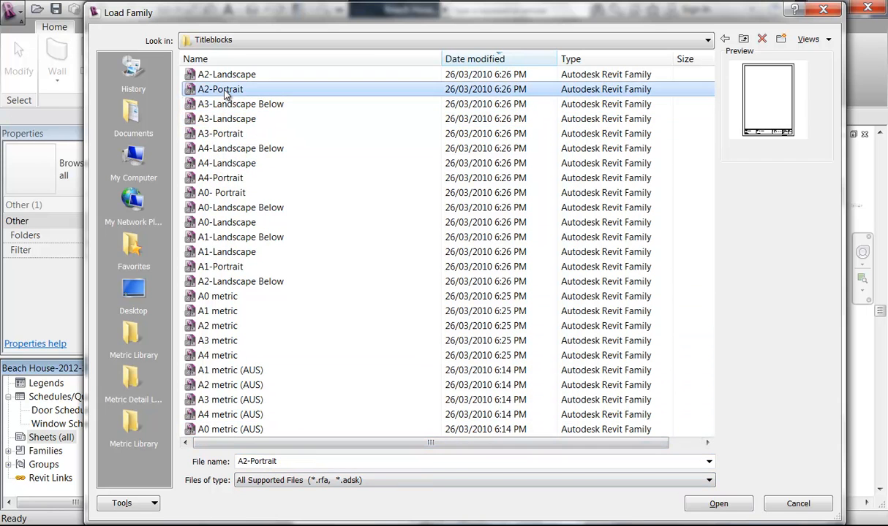
pyautogui.click(212, 78)
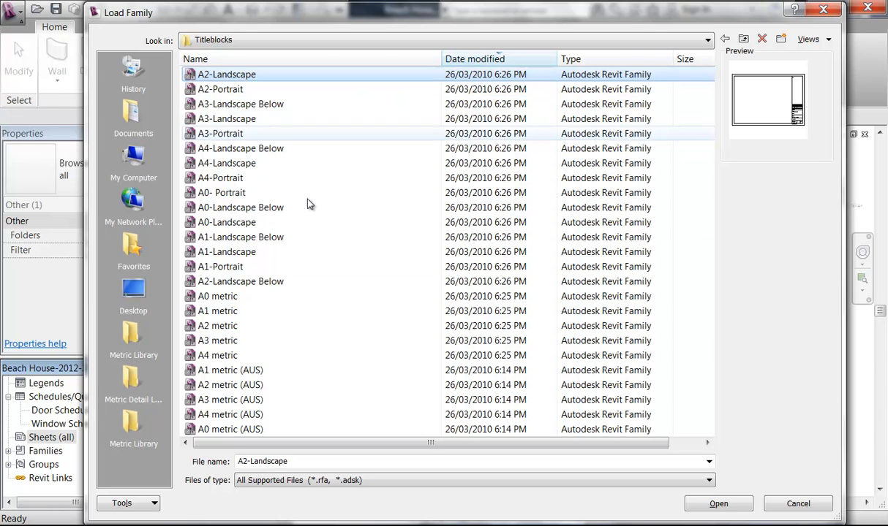
# Step: Reopen Metric Library Titleblocks, sort newest first, and load A3-Landscape Below
pyautogui.click(139, 424)
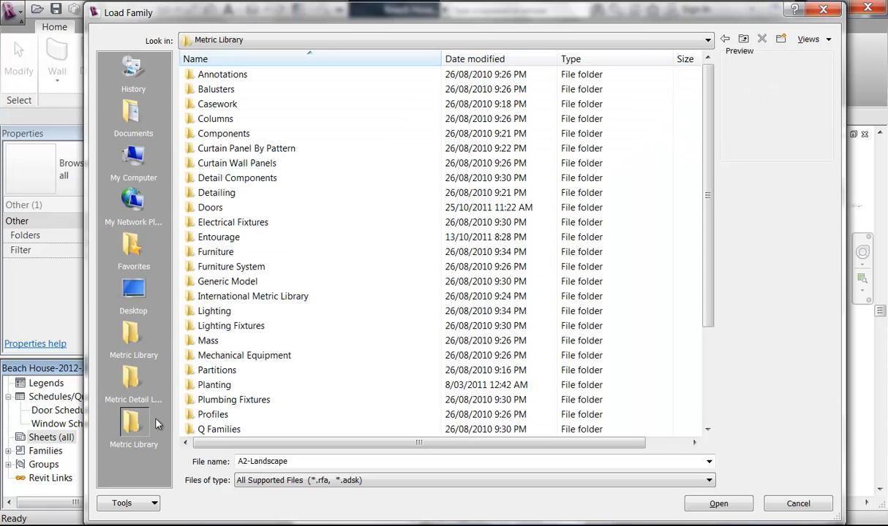
pyautogui.click(226, 341)
pyautogui.scroll(-3, 218, 292)
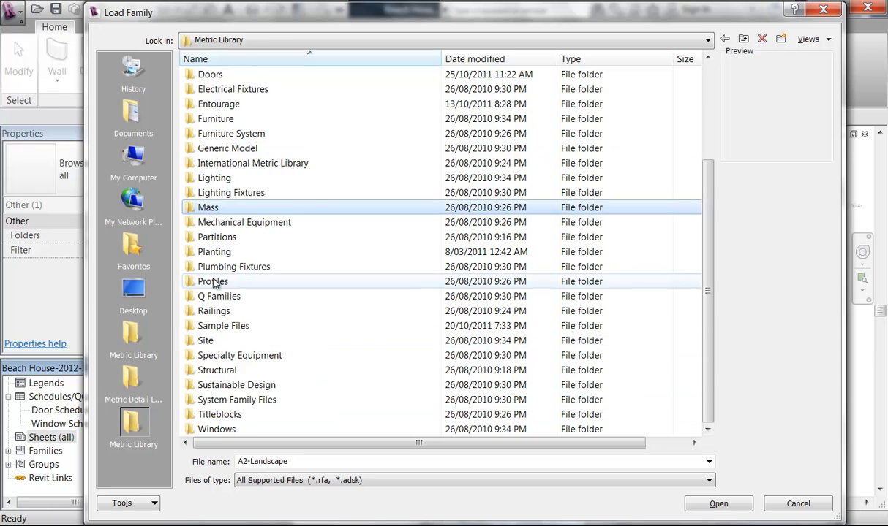
pyautogui.doubleClick(212, 414)
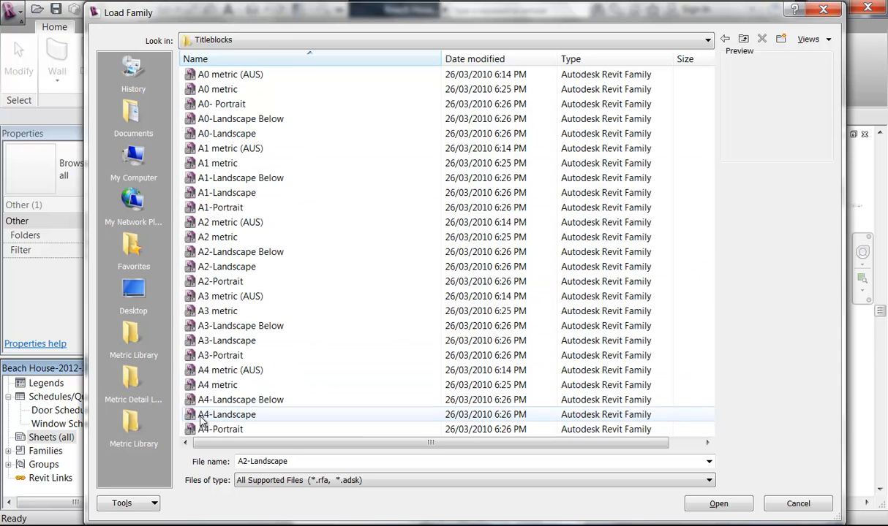
pyautogui.click(504, 60)
pyautogui.click(248, 76)
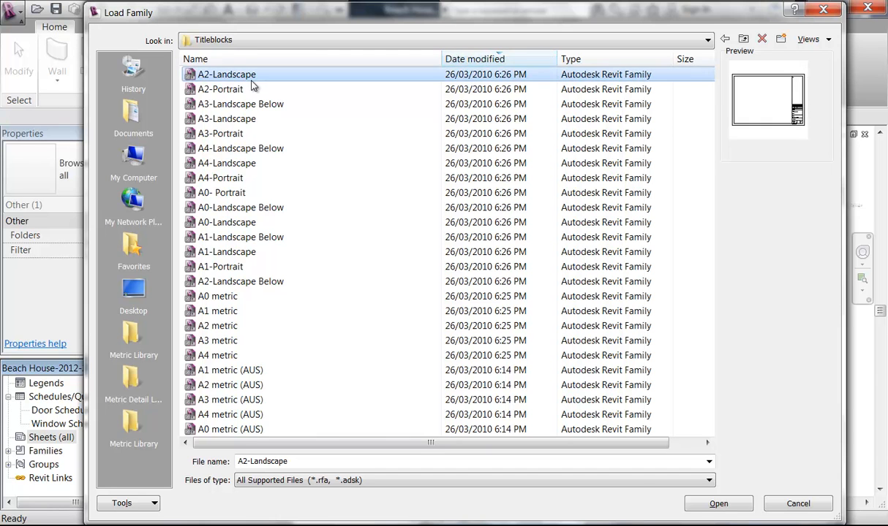
pyautogui.click(251, 89)
pyautogui.click(249, 105)
pyautogui.click(248, 120)
pyautogui.click(242, 106)
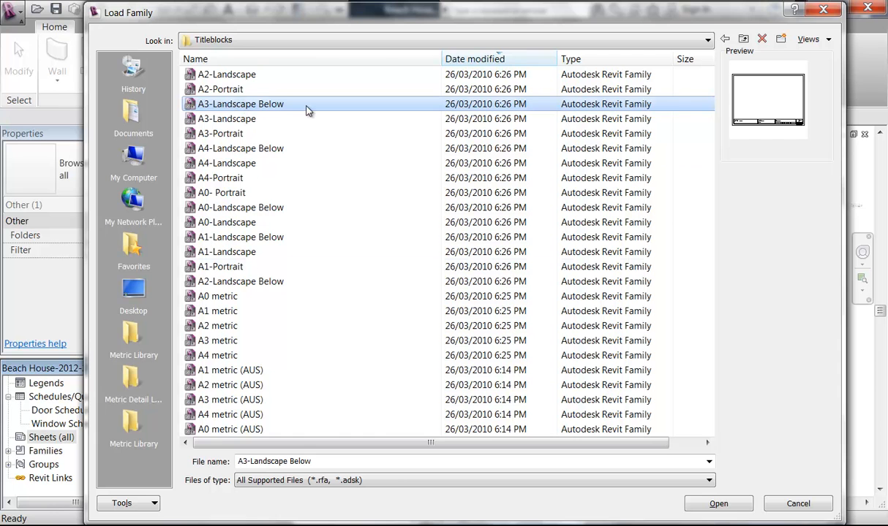
pyautogui.click(732, 507)
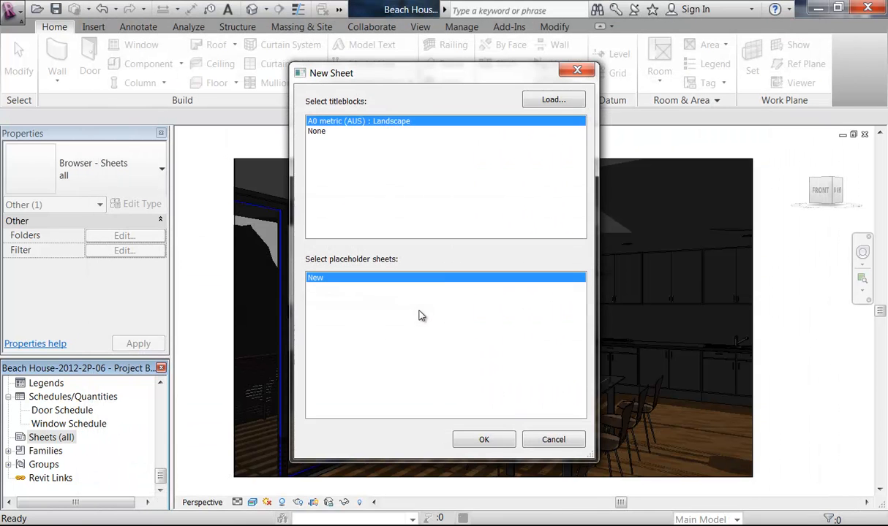
# Step: Create the new sheet with the loaded title block, then cancel closing the project
pyautogui.click(478, 440)
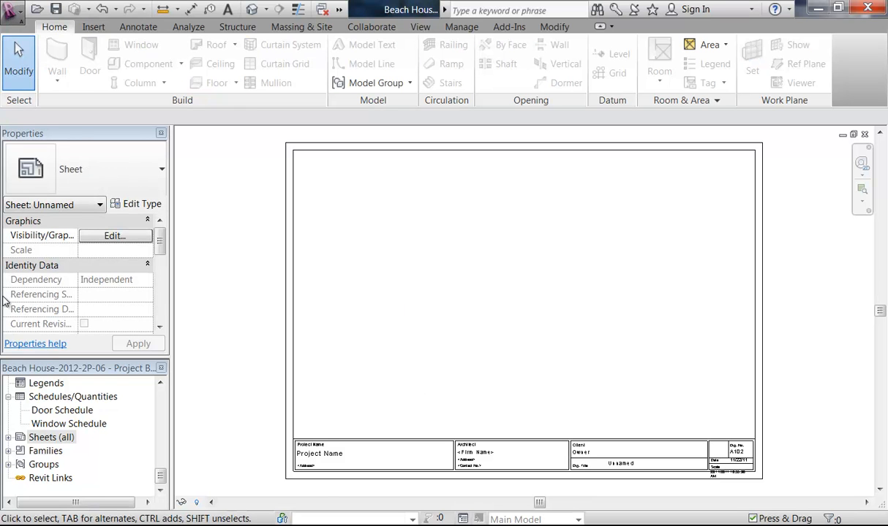
pyautogui.click(36, 381)
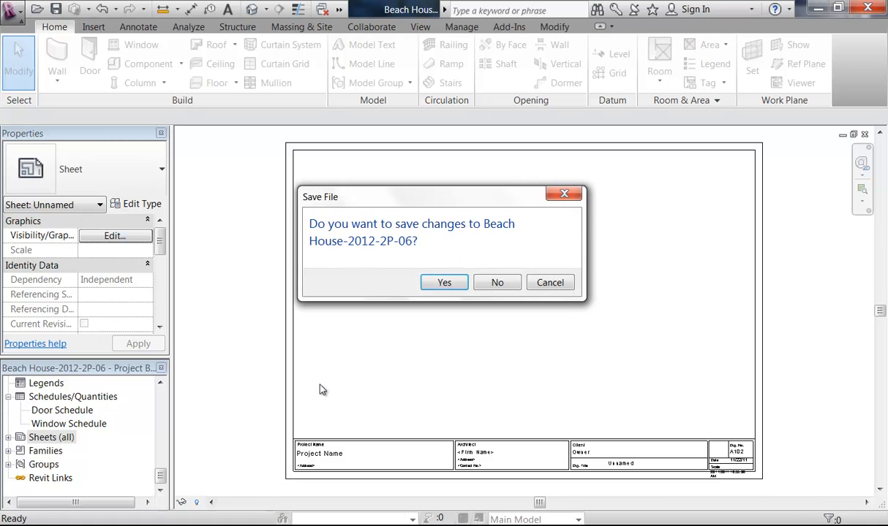
pyautogui.click(550, 283)
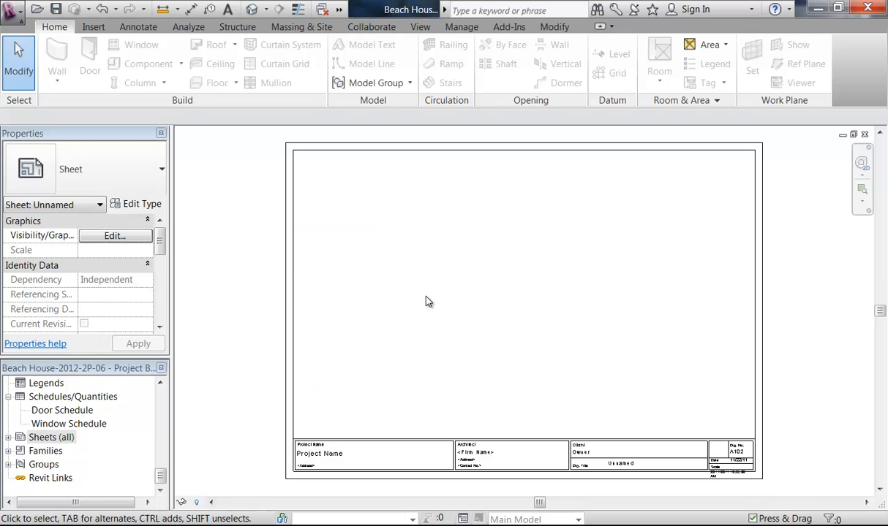
# Step: Delete sheet A102 - Unnamed from the Sheets (all) list
pyautogui.doubleClick(50, 438)
pyautogui.click(62, 451)
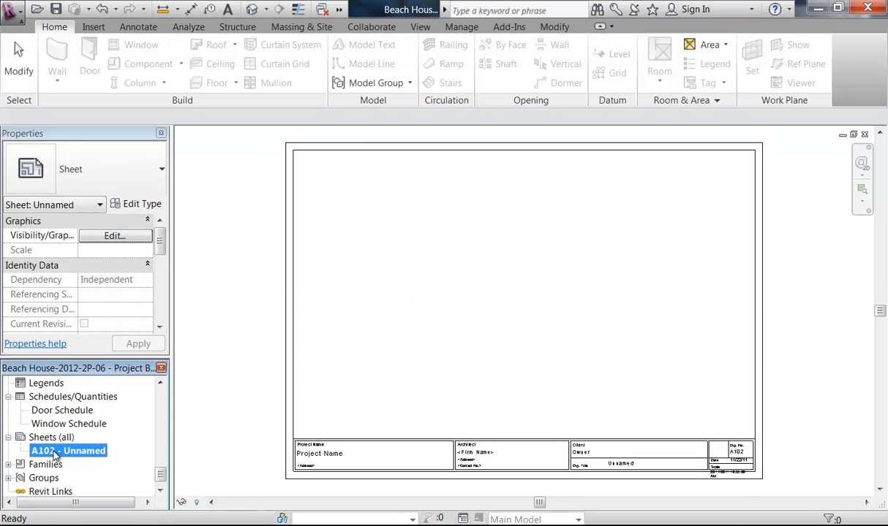
pyautogui.rightClick(64, 451)
pyautogui.click(106, 359)
# Step: Start a new sheet and browse the Metric and International Metric Library Titleblocks folders
pyautogui.click(48, 438)
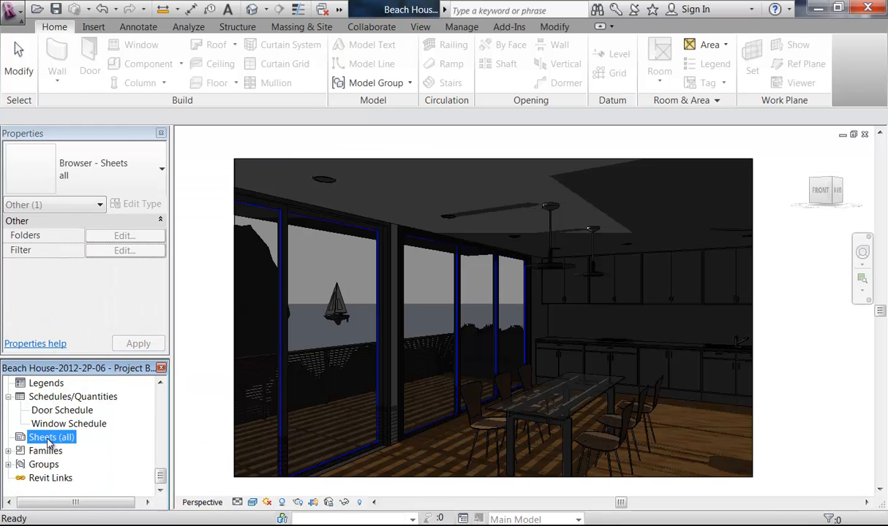
pyautogui.rightClick(48, 439)
pyautogui.click(81, 448)
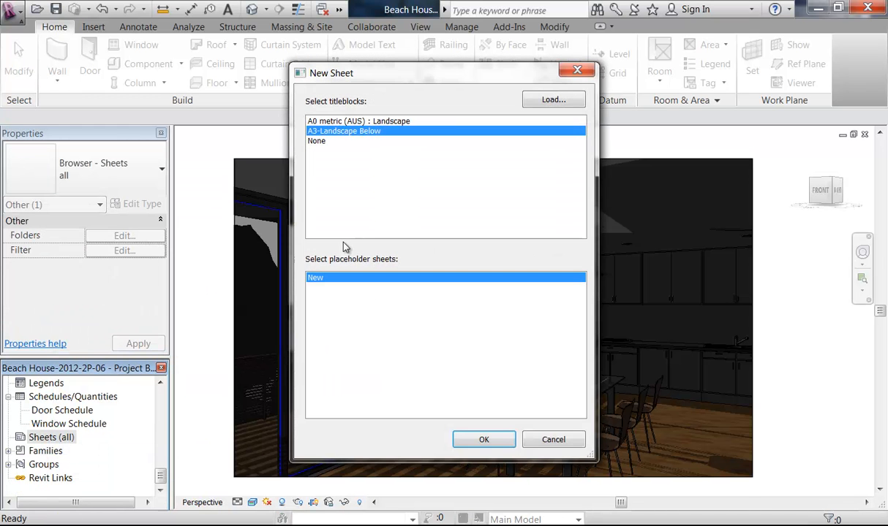
pyautogui.click(549, 99)
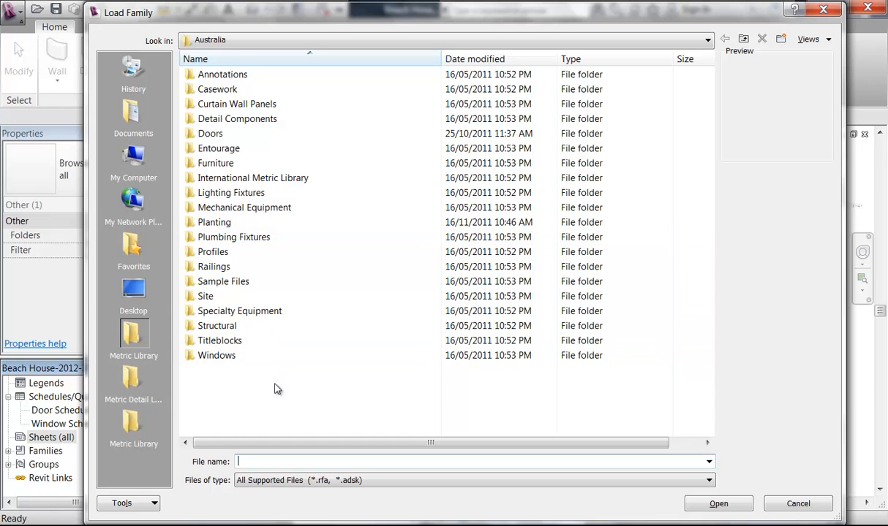
pyautogui.doubleClick(223, 340)
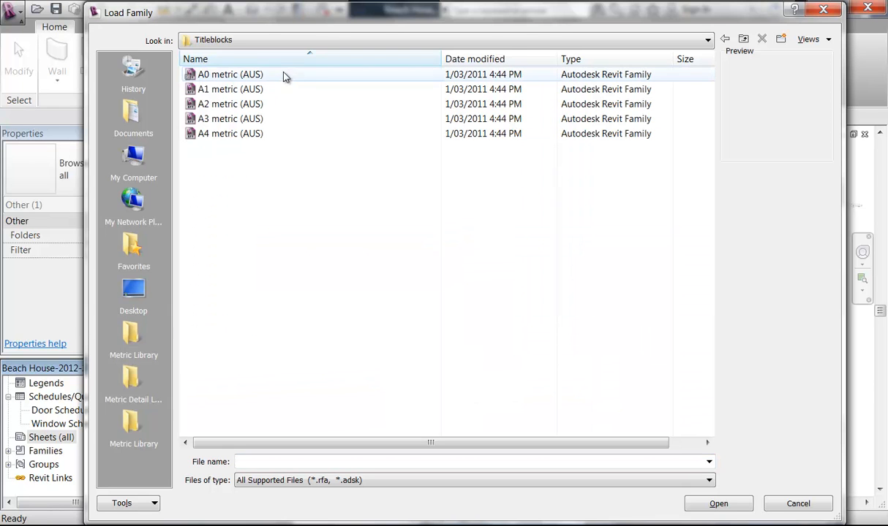
pyautogui.click(130, 424)
pyautogui.click(227, 229)
pyautogui.scroll(-3, 227, 219)
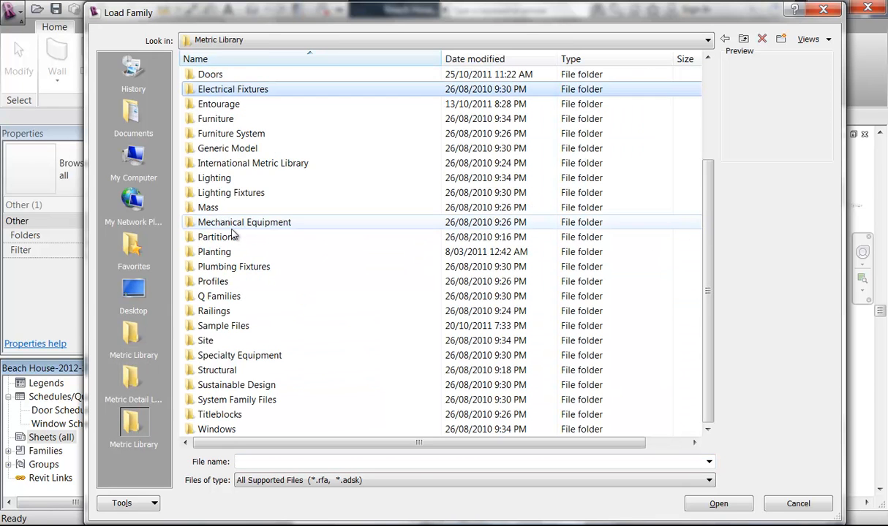
pyautogui.doubleClick(217, 414)
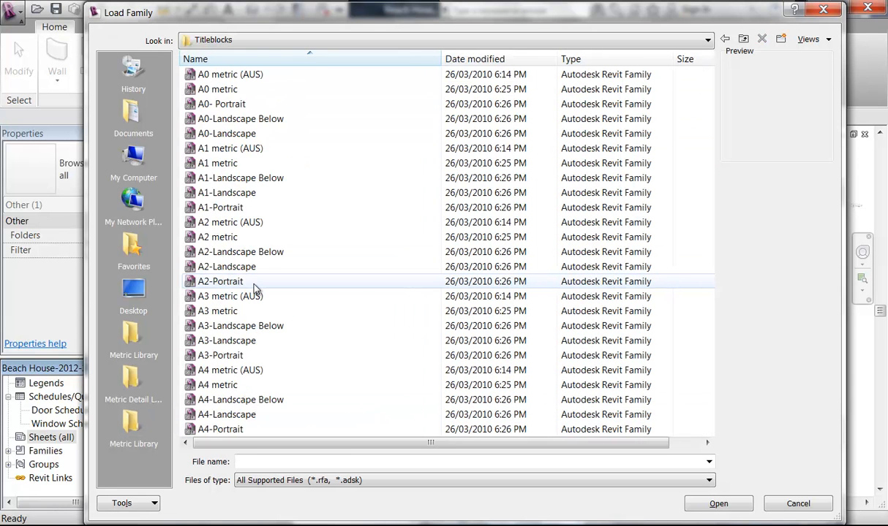
pyautogui.click(489, 60)
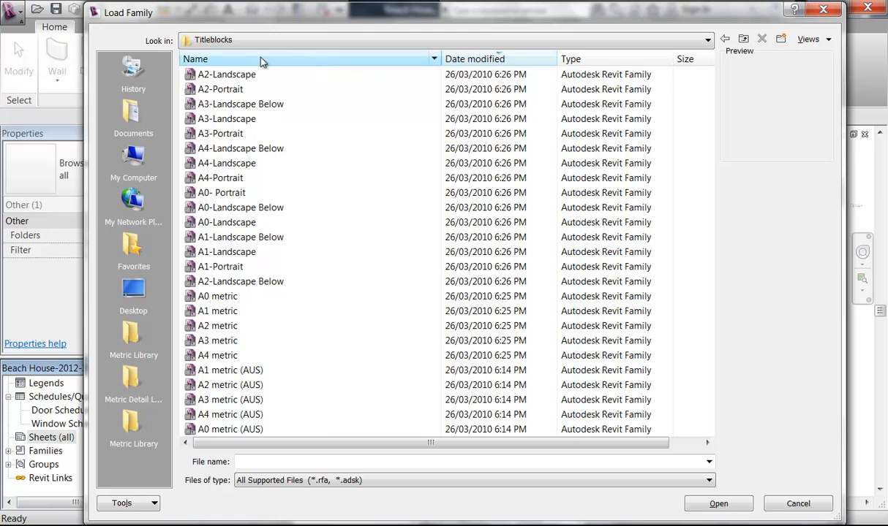
pyautogui.click(744, 38)
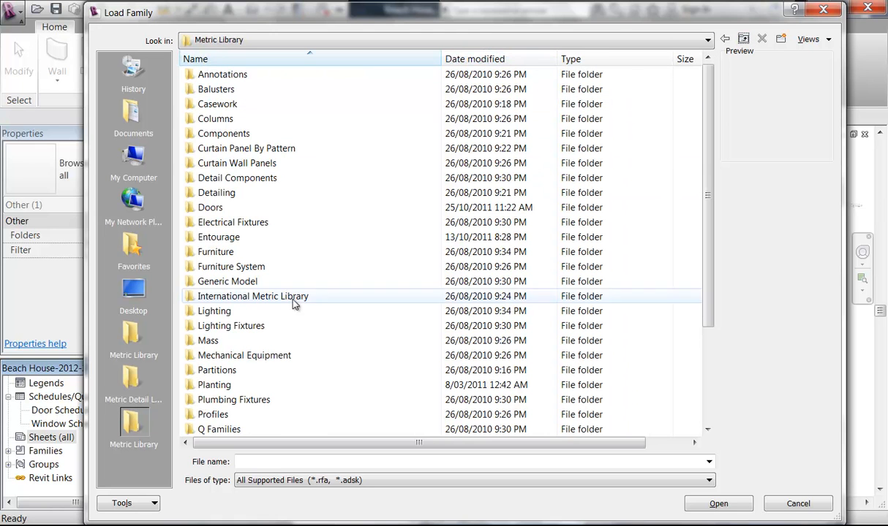
pyautogui.click(274, 313)
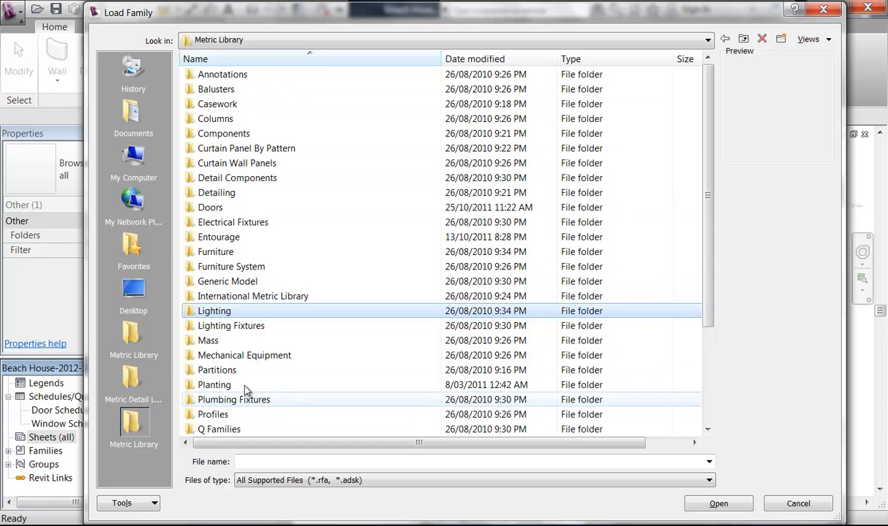
pyautogui.doubleClick(203, 298)
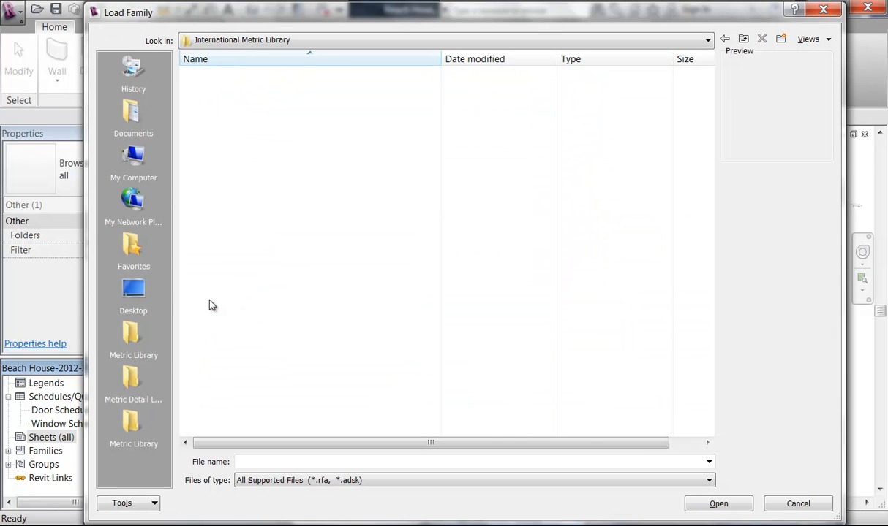
pyautogui.doubleClick(219, 371)
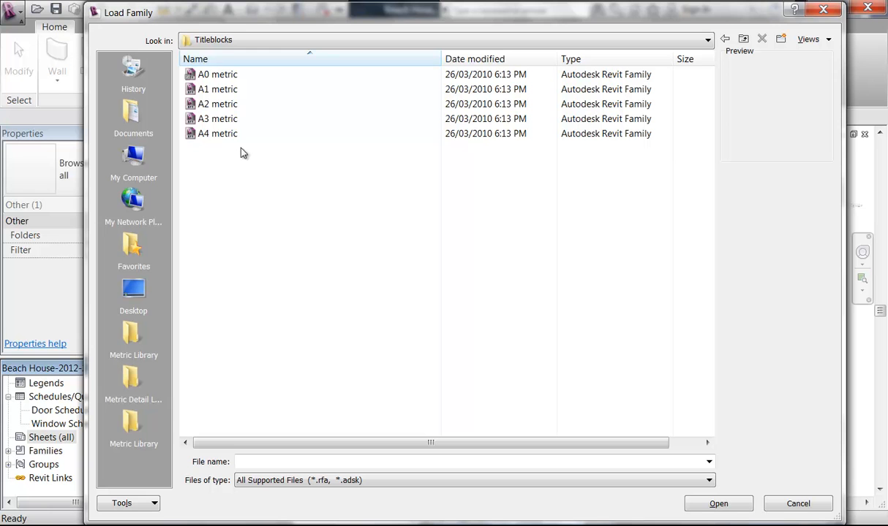
# Step: In Metric Library Titleblocks, sort by date and load the A2-Landscape title block
pyautogui.click(726, 40)
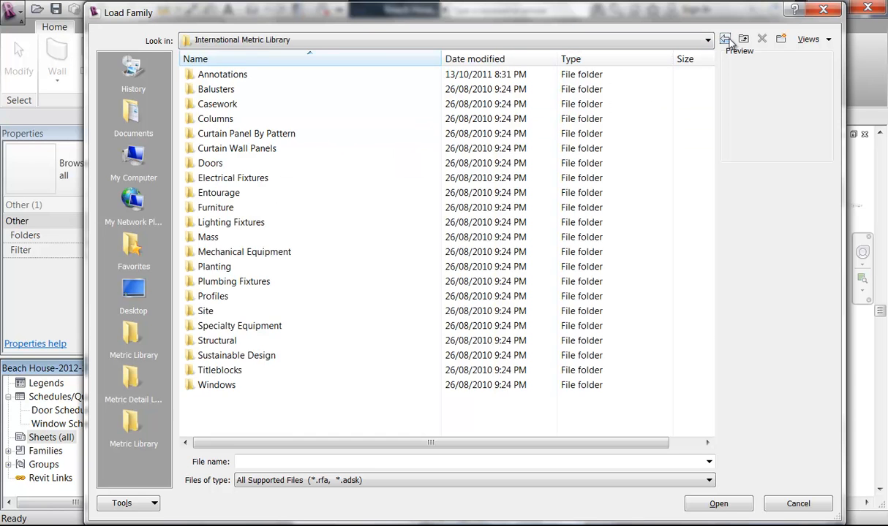
pyautogui.click(724, 40)
pyautogui.click(293, 399)
pyautogui.scroll(-3, 255, 366)
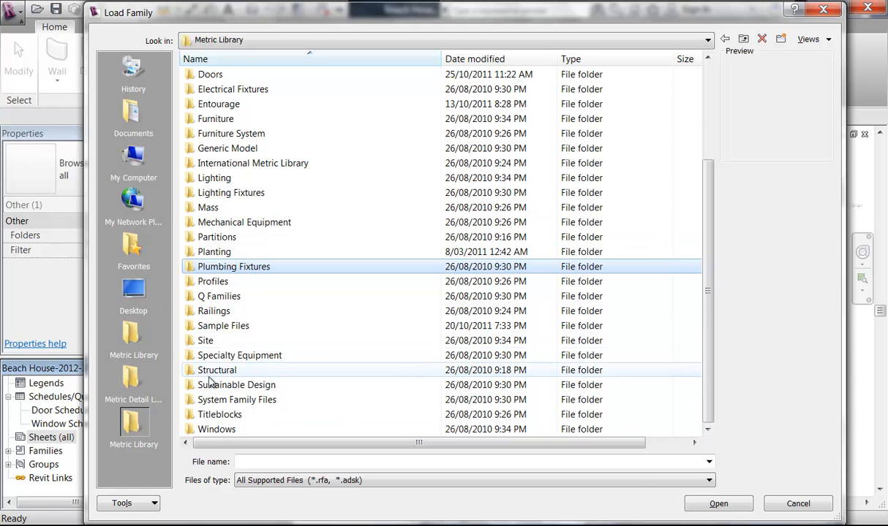
pyautogui.doubleClick(212, 415)
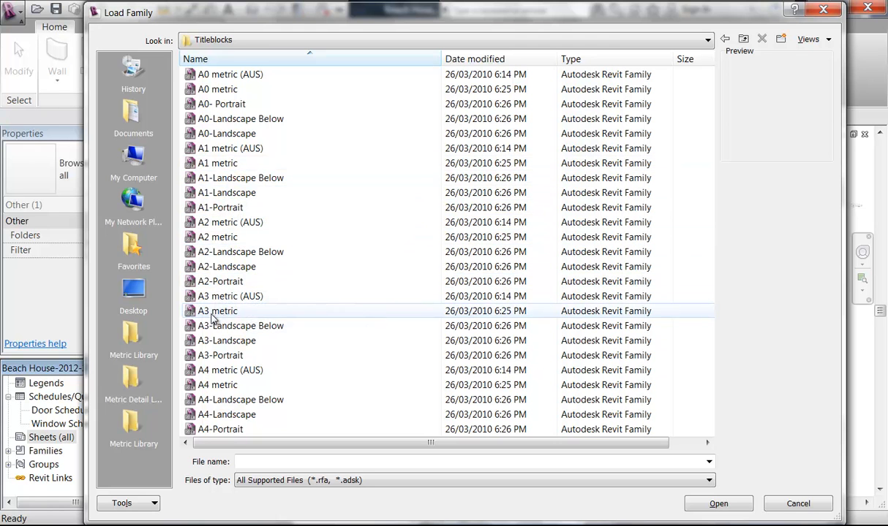
pyautogui.click(484, 64)
pyautogui.click(268, 75)
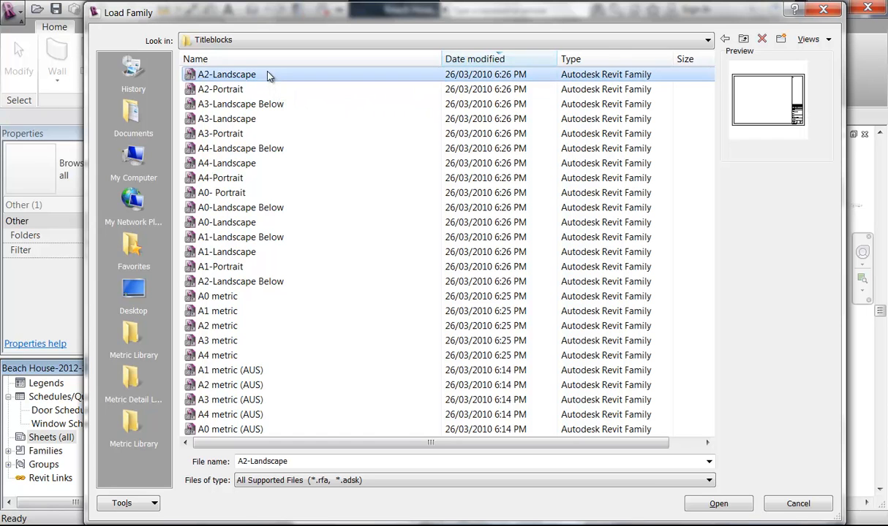
pyautogui.click(234, 89)
pyautogui.click(233, 75)
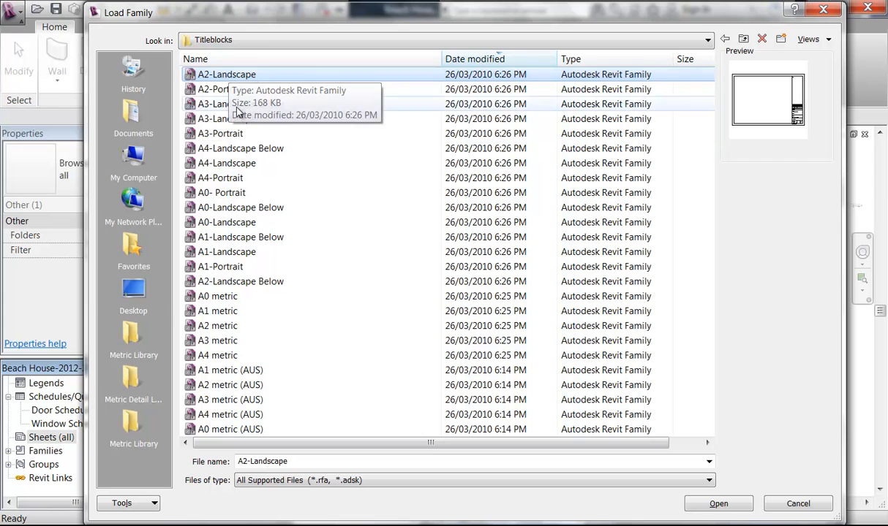
pyautogui.click(715, 503)
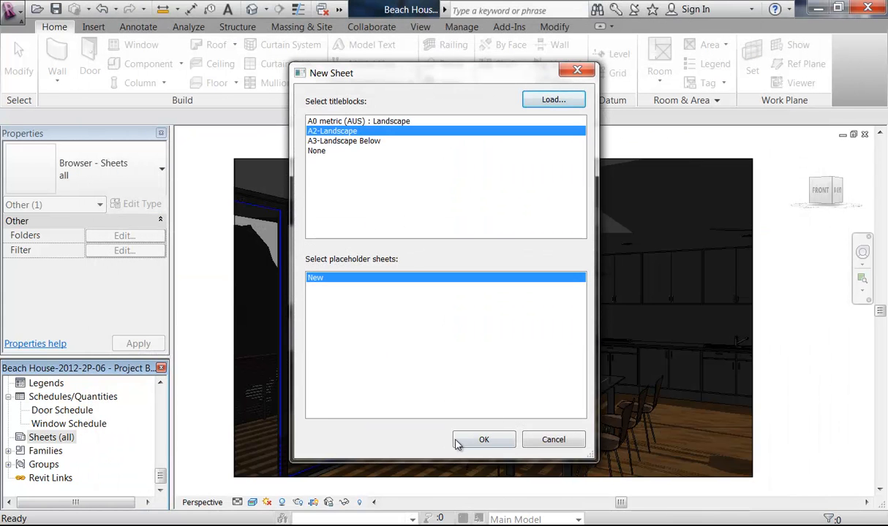
# Step: Create sheet A103 with the A2-Landscape title block and view the whole sheet
pyautogui.click(485, 442)
pyautogui.moveTo(630, 402); pyautogui.dragTo(432, 296, button='middle')
pyautogui.scroll(1, 527, 361)
pyautogui.scroll(2, 527, 359)
pyautogui.moveTo(361, 188); pyautogui.dragTo(413, 299, button='middle')
pyautogui.scroll(-3, 401, 289)
pyautogui.moveTo(362, 264); pyautogui.dragTo(614, 389, button='middle')
pyautogui.scroll(-1, 553, 342)
pyautogui.moveTo(554, 341); pyautogui.dragTo(461, 294, button='middle')
pyautogui.scroll(1, 464, 280)
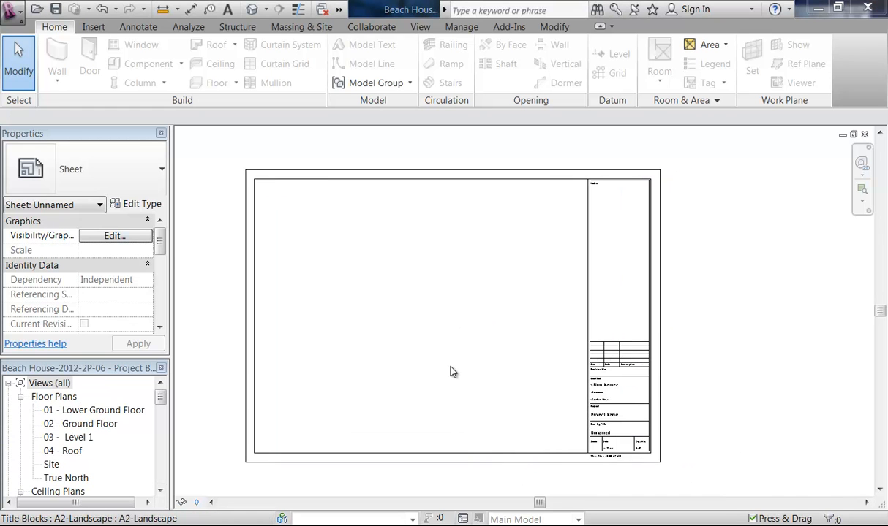
pyautogui.moveTo(436, 372); pyautogui.dragTo(452, 330, button='middle')
# Step: Expand Sheets (all) in the Project Browser to show sheet A103 - Unnamed
pyautogui.moveTo(160, 395); pyautogui.dragTo(163, 475)
pyautogui.click(144, 466)
pyautogui.doubleClick(35, 451)
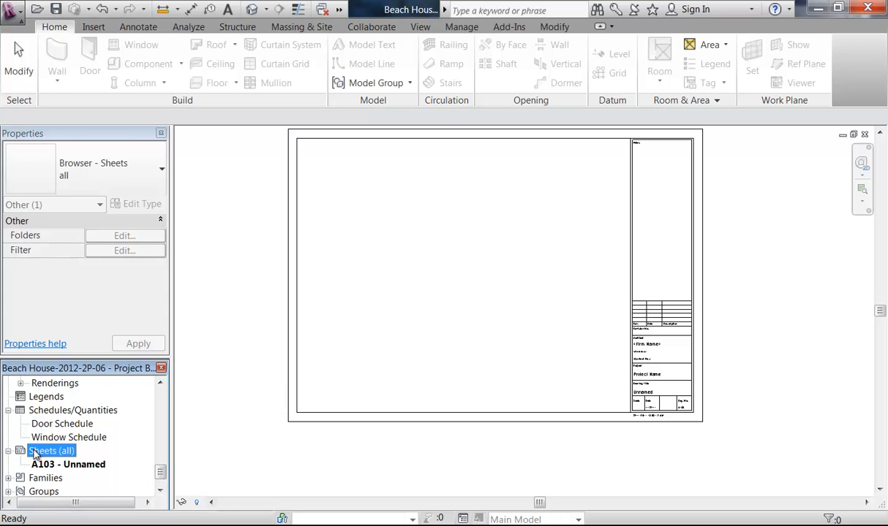
pyautogui.moveTo(436, 327); pyautogui.dragTo(414, 365, button='middle')
pyautogui.press('alt')
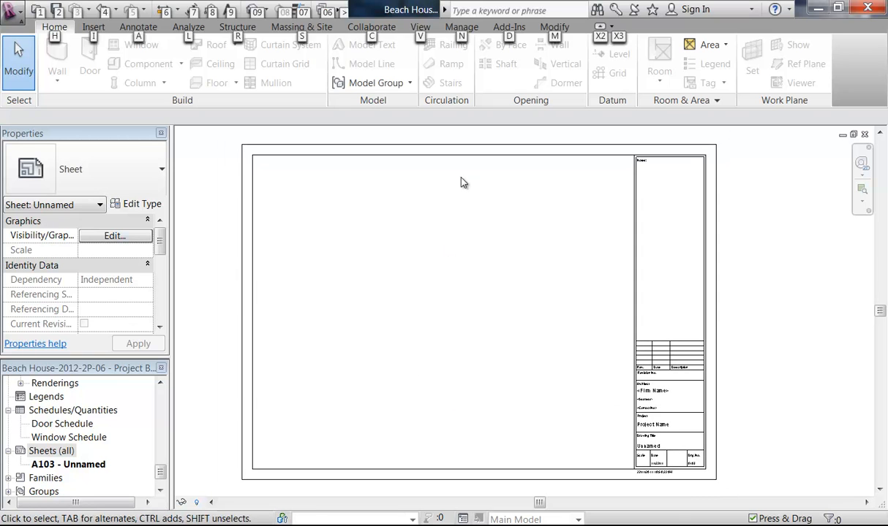
# Step: Change the sheet's title block type to A2 metric CC : Horizontal, loaded from Titleblocks
pyautogui.click(457, 162)
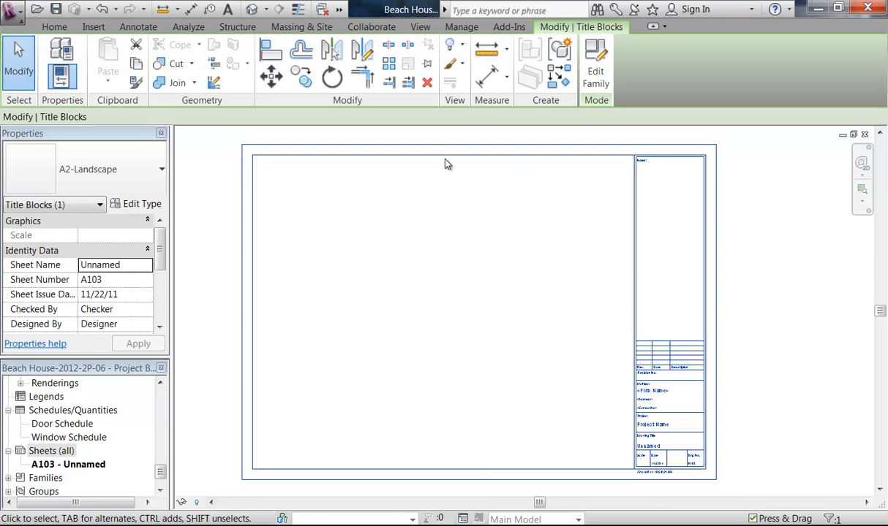
pyautogui.click(142, 205)
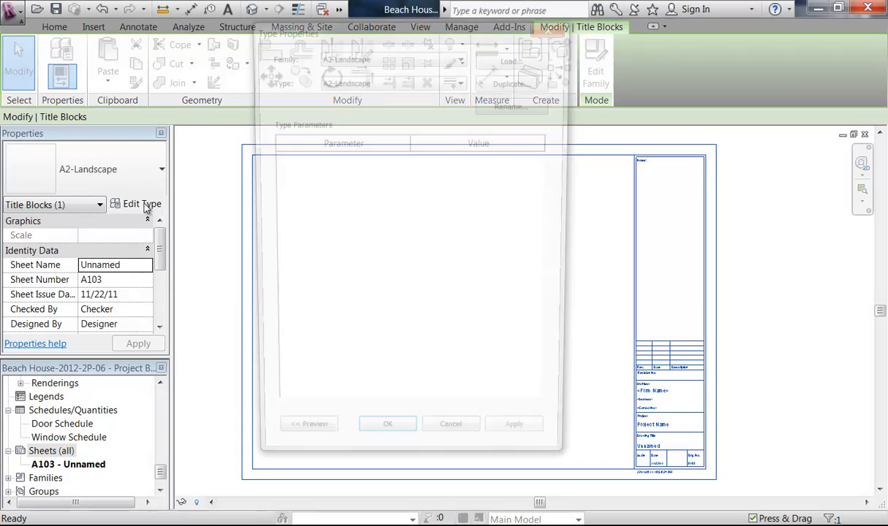
pyautogui.click(517, 58)
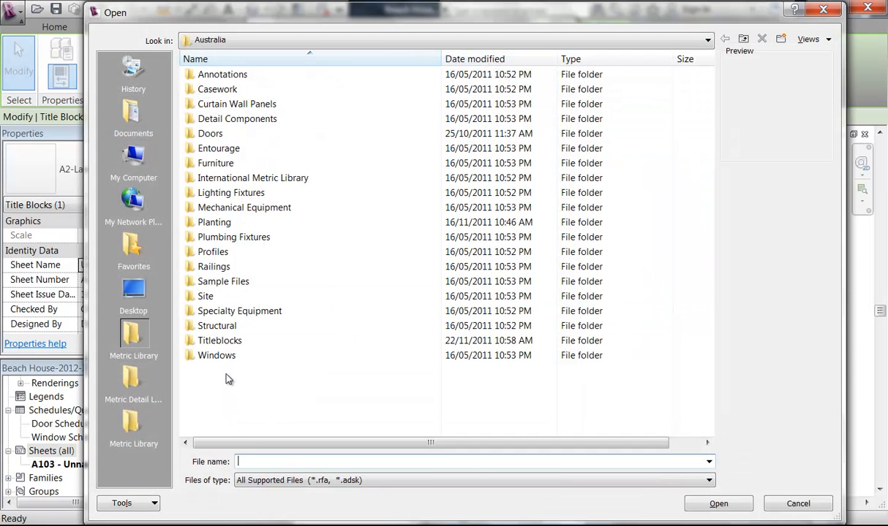
pyautogui.doubleClick(219, 341)
pyautogui.click(234, 122)
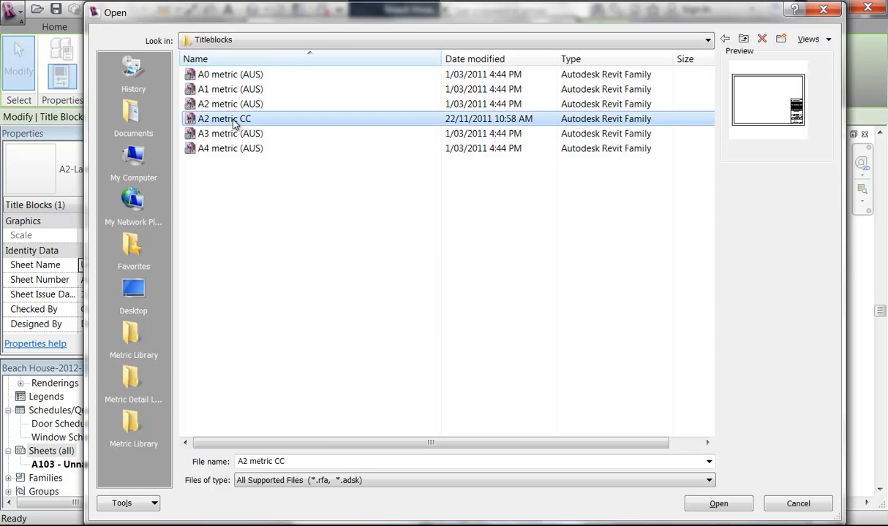
pyautogui.click(713, 504)
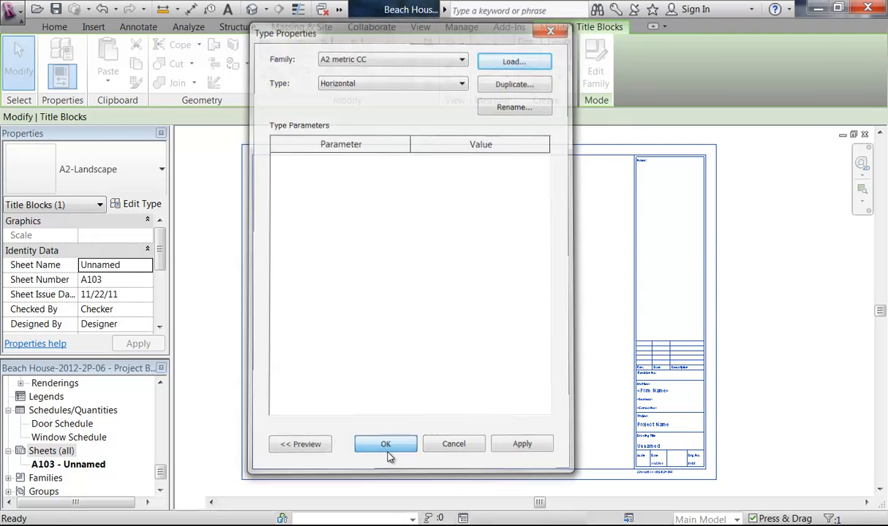
pyautogui.click(386, 444)
# Step: Zoom in on the new title block to check its designer header and revision table
pyautogui.press('Escape')
pyautogui.moveTo(592, 427); pyautogui.dragTo(464, 348, button='middle')
pyautogui.scroll(1, 463, 348)
pyautogui.scroll(1, 427, 297)
pyautogui.moveTo(426, 297); pyautogui.dragTo(444, 313, button='middle')
pyautogui.scroll(1, 469, 269)
pyautogui.moveTo(547, 181); pyautogui.dragTo(433, 196, button='middle')
pyautogui.scroll(2, 491, 223)
pyautogui.scroll(-3, 497, 216)
pyautogui.scroll(2, 446, 164)
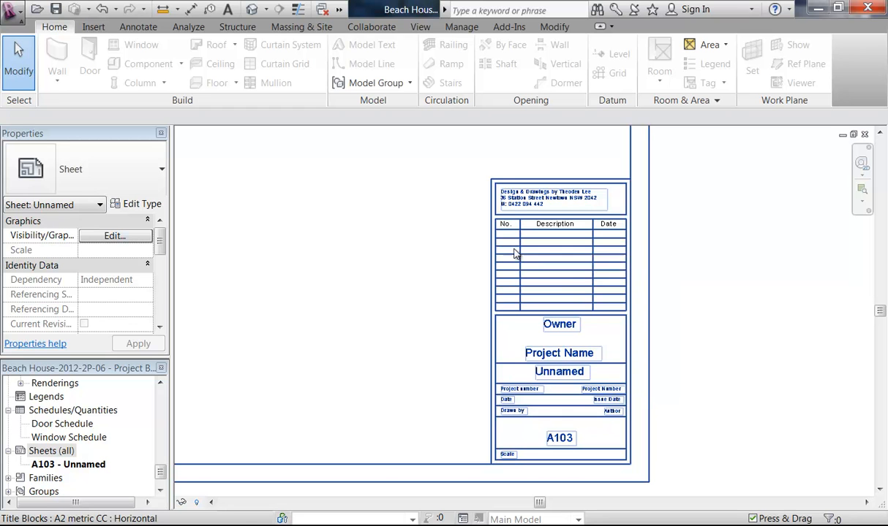
# Step: Select the cover sheet's title block and enter the owner's name in the Owner field
pyautogui.moveTo(451, 351); pyautogui.dragTo(377, 354, button='middle')
pyautogui.scroll(2, 439, 327)
pyautogui.scroll(-1, 370, 348)
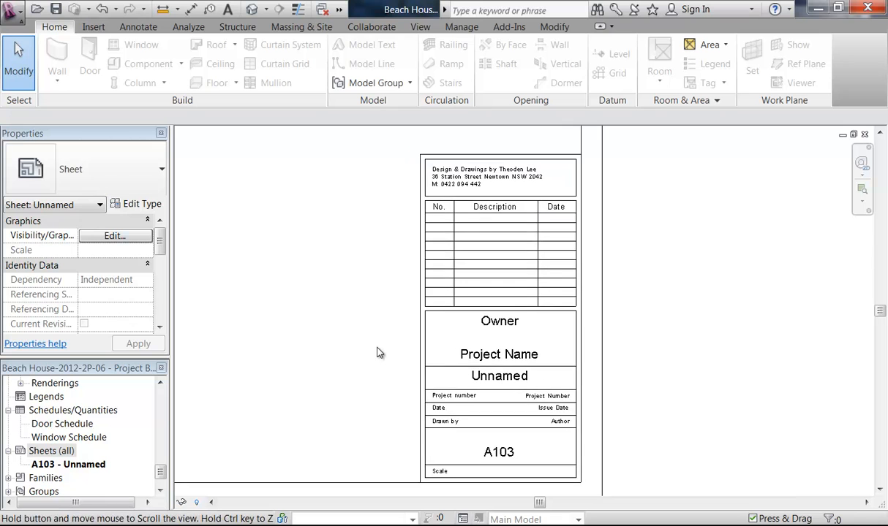
pyautogui.click(435, 365)
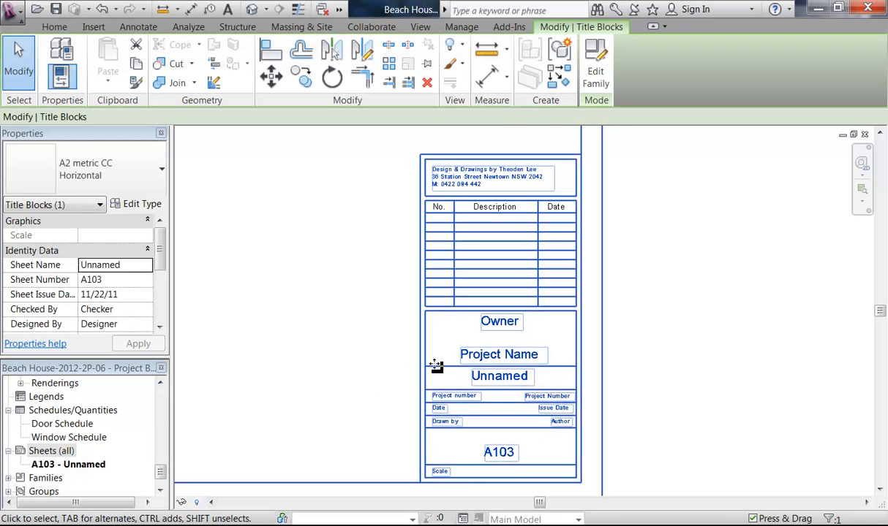
pyautogui.scroll(3, 441, 352)
pyautogui.moveTo(428, 310); pyautogui.dragTo(400, 352, button='middle')
pyautogui.scroll(2, 400, 352)
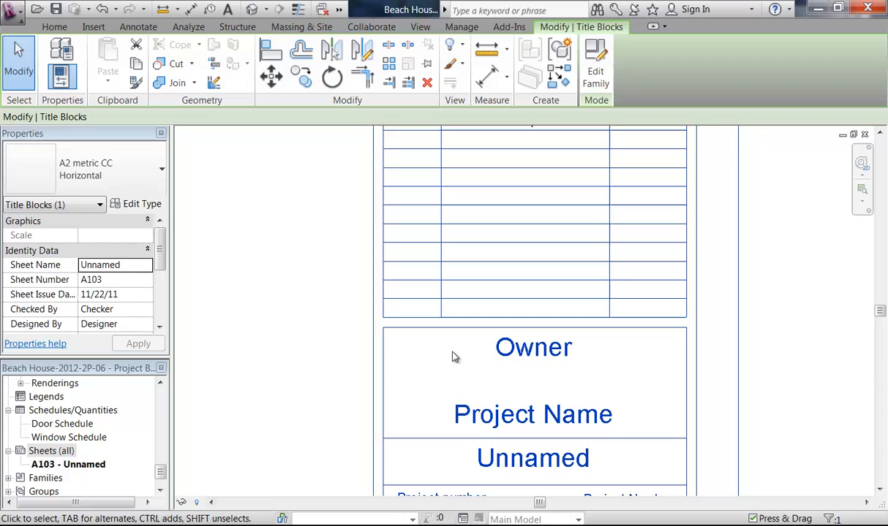
pyautogui.click(523, 349)
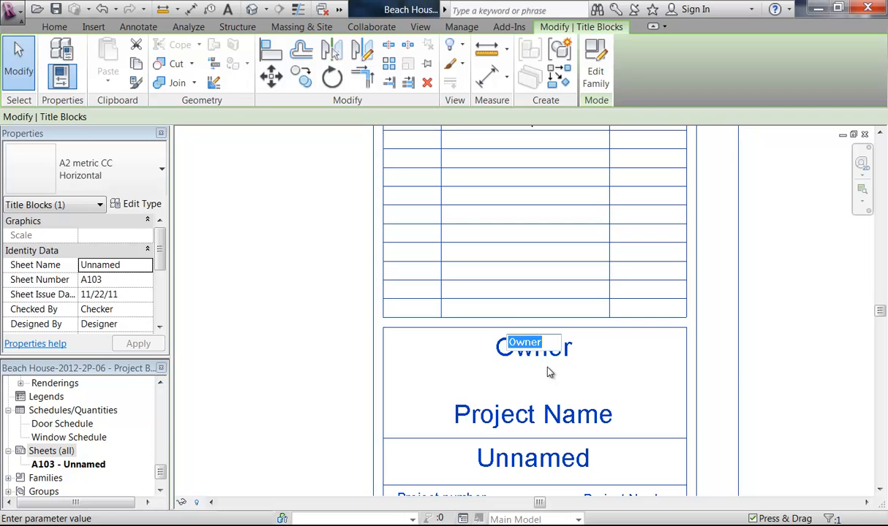
pyautogui.press('Return')
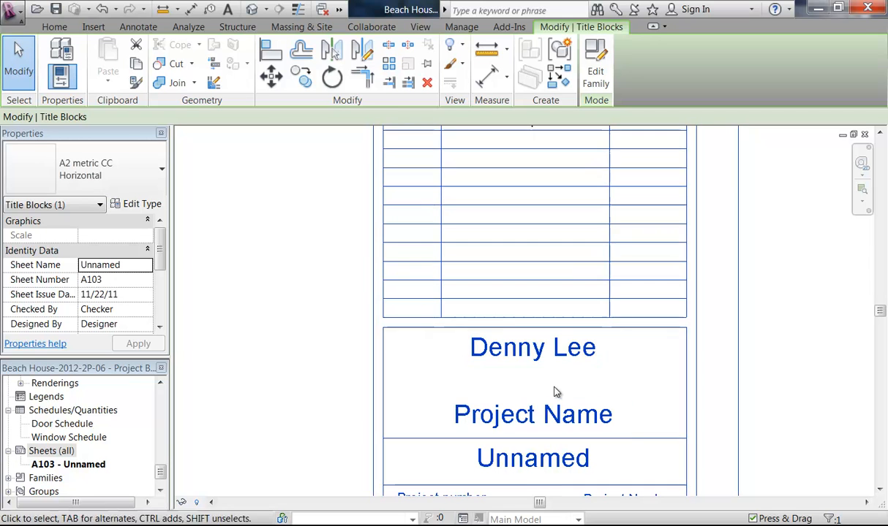
# Step: Set the project name to 'Beach House' and the sheet name to 'Cover Sheet'
pyautogui.click(540, 415)
pyautogui.write('Be')
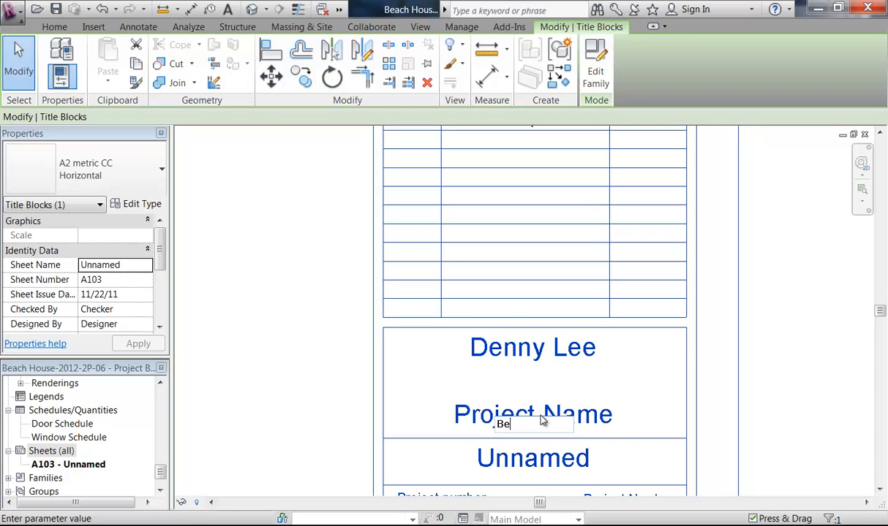
pyautogui.write('ach House')
pyautogui.press('Return')
pyautogui.moveTo(483, 392); pyautogui.dragTo(523, 267, button='middle')
pyautogui.click(550, 345)
pyautogui.write('c')
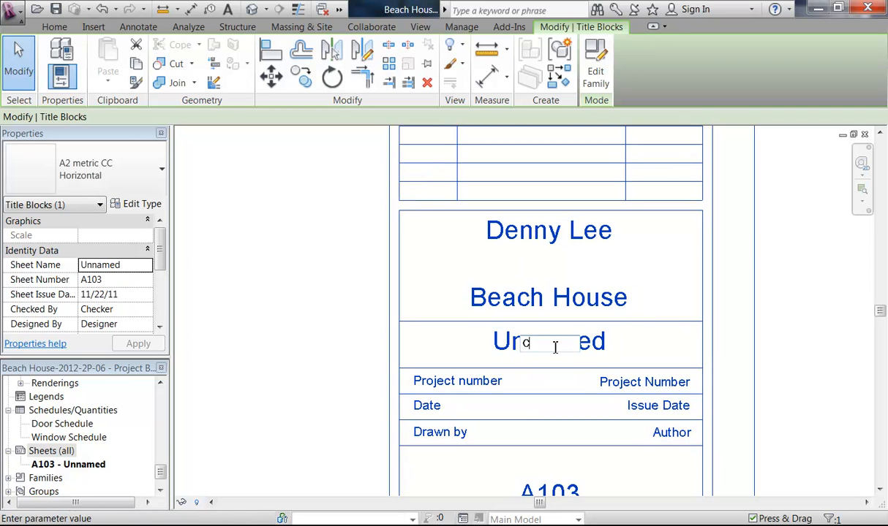
pyautogui.write('over Sheet')
pyautogui.press('Return')
# Step: Enter project number 112211, issue date 22.11.2011 and the drafter's initials in the title block
pyautogui.moveTo(612, 376); pyautogui.dragTo(552, 325, button='middle')
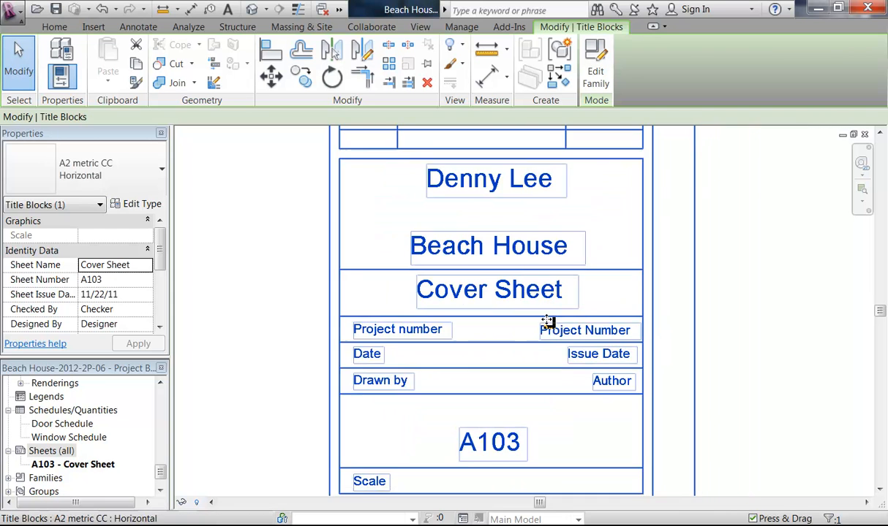
pyautogui.scroll(1, 552, 326)
pyautogui.click(596, 333)
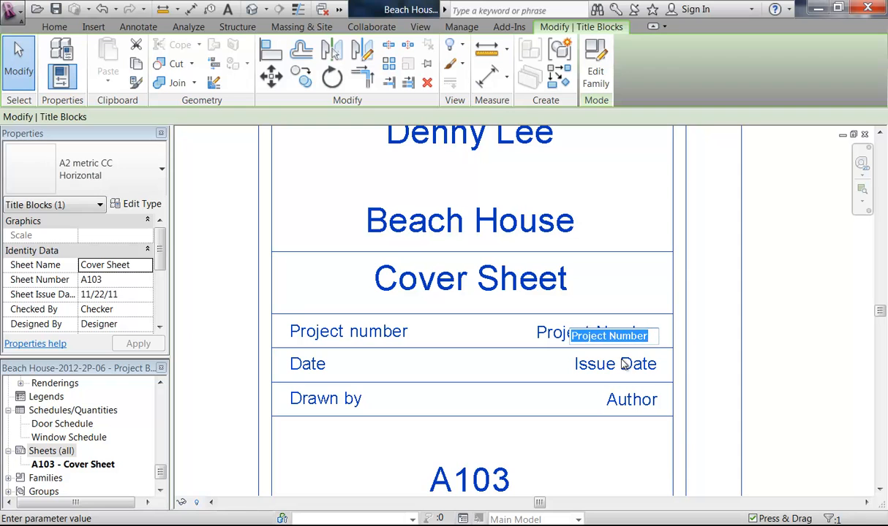
pyautogui.write('1122')
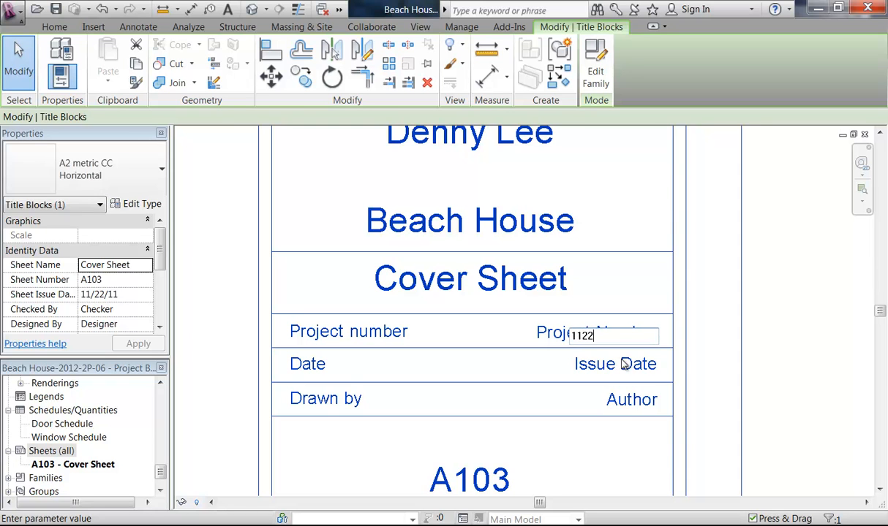
pyautogui.click(626, 364)
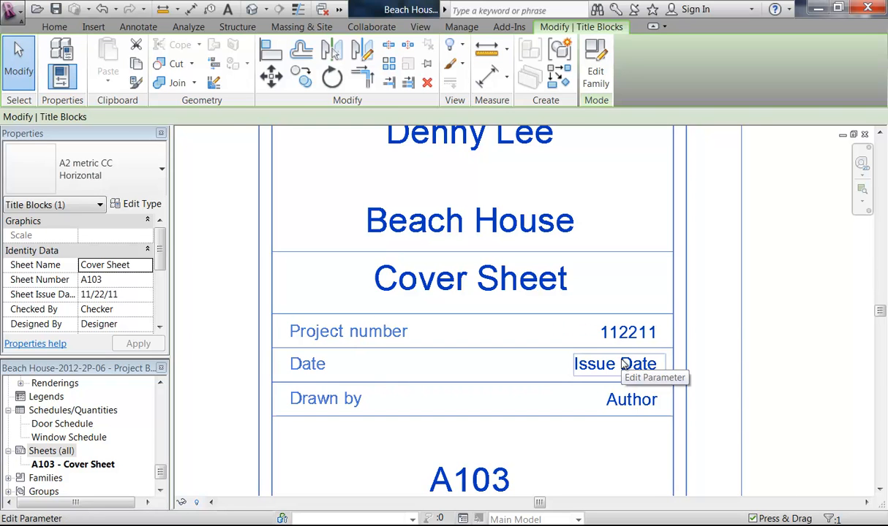
pyautogui.click(623, 364)
pyautogui.write('22')
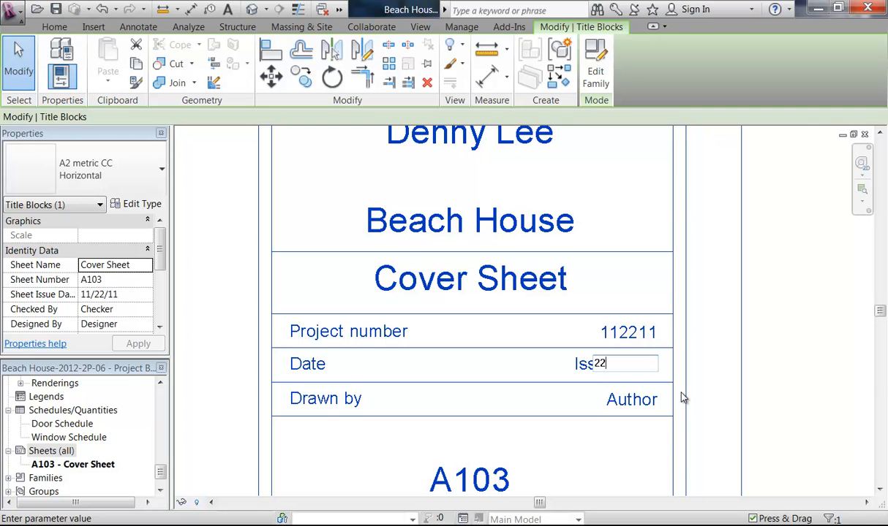
pyautogui.write('.11.2011')
pyautogui.press('Return')
pyautogui.click(630, 399)
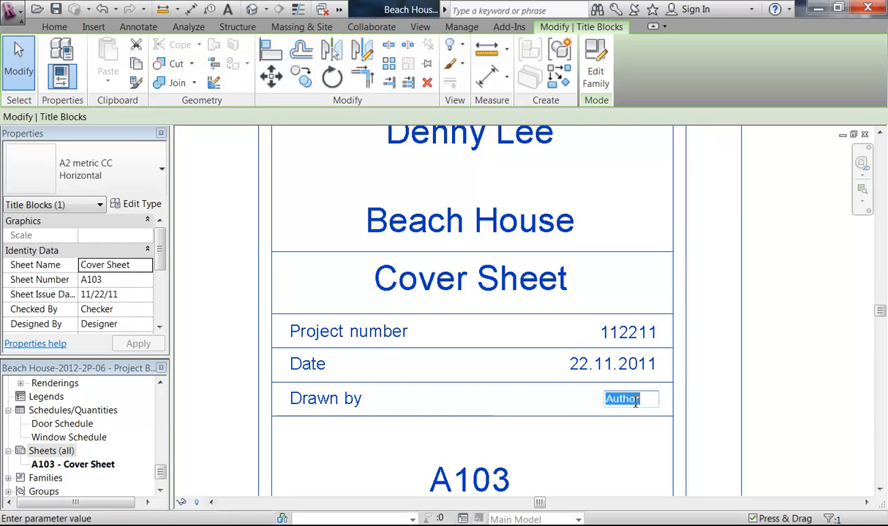
pyautogui.write('TL')
pyautogui.press('Return')
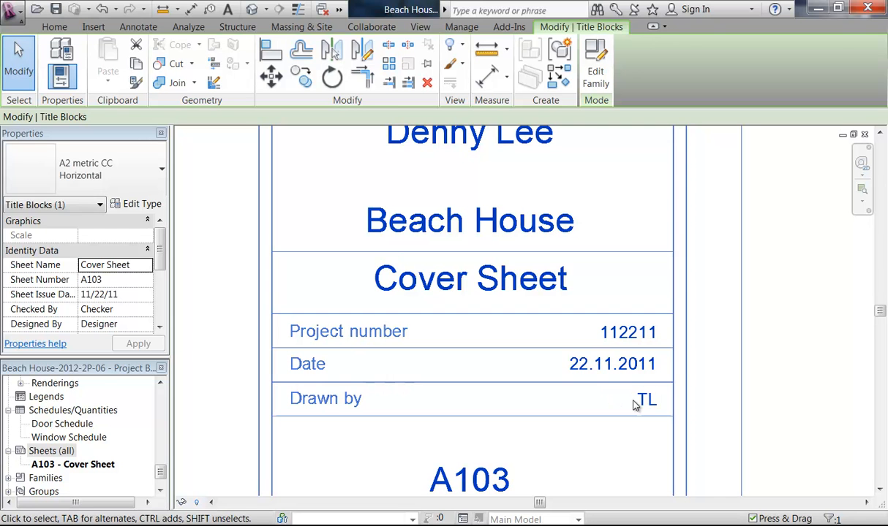
# Step: Deselect the title block and zoom out to show the whole cover sheet
pyautogui.scroll(-3, 529, 341)
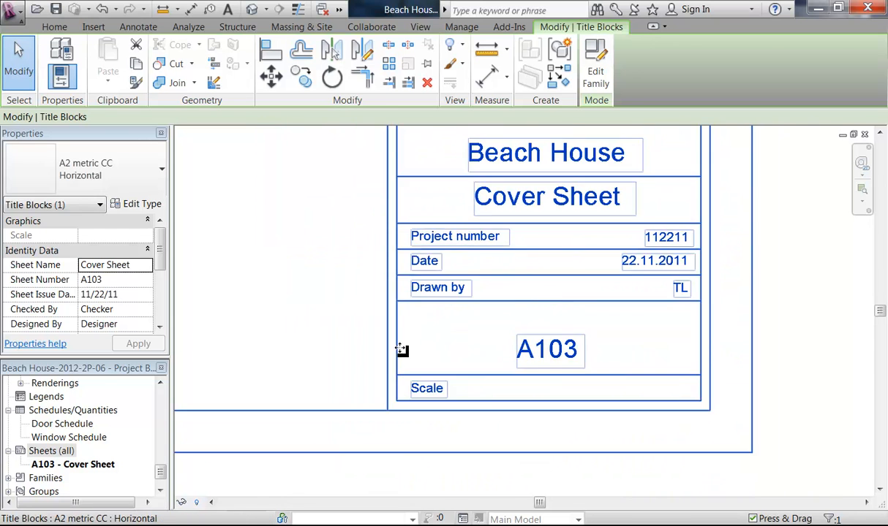
pyautogui.click(260, 348)
pyautogui.scroll(-4, 283, 307)
pyautogui.moveTo(285, 297); pyautogui.dragTo(574, 426, button='middle')
pyautogui.scroll(-1, 533, 392)
pyautogui.moveTo(533, 392)
pyautogui.mouseDown(button='middle')
pyautogui.moveTo(641, 387)
pyautogui.moveTo(519, 390)
pyautogui.mouseUp(button='middle')
pyautogui.scroll(1, 557, 366)
pyautogui.scroll(-2, 557, 366)
pyautogui.moveTo(530, 350); pyautogui.dragTo(535, 352, button='middle')
pyautogui.scroll(-3, 468, 361)
pyautogui.moveTo(468, 361); pyautogui.dragTo(511, 391, button='middle')
pyautogui.scroll(1, 567, 382)
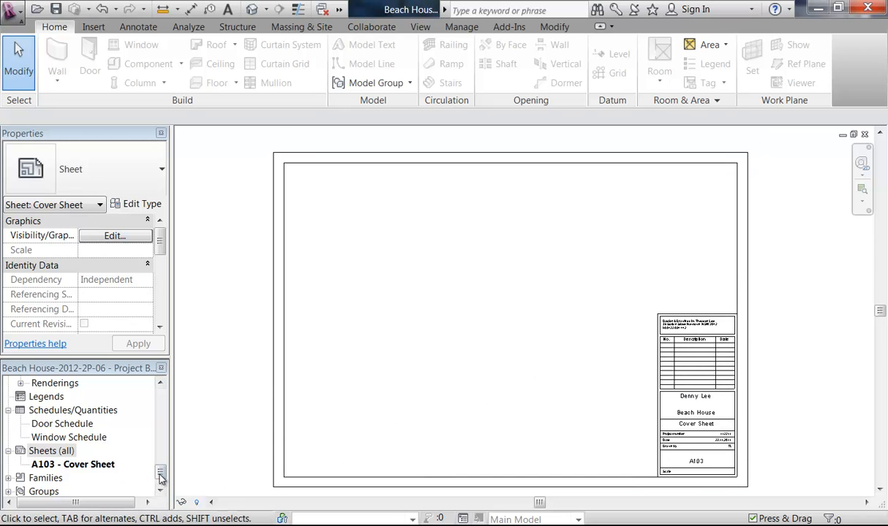
# Step: Open the Site floor plan and centre it in the view
pyautogui.moveTo(161, 476); pyautogui.dragTo(153, 366)
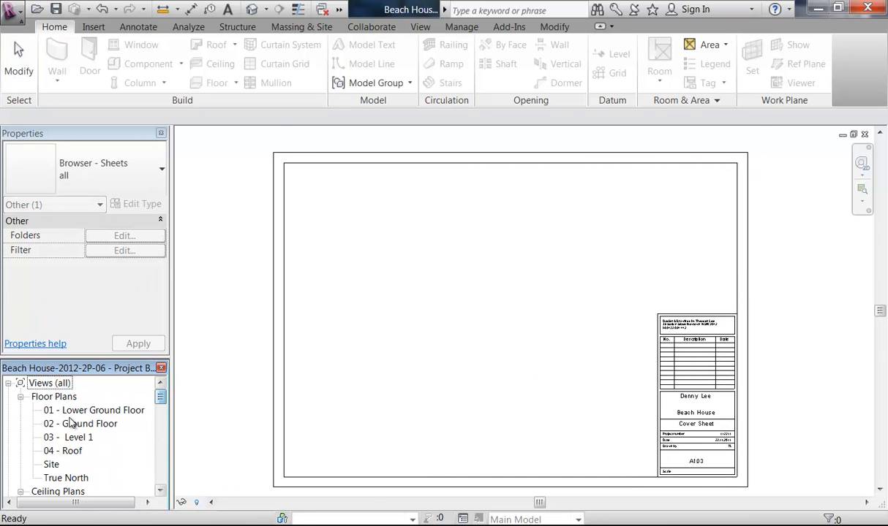
pyautogui.doubleClick(51, 465)
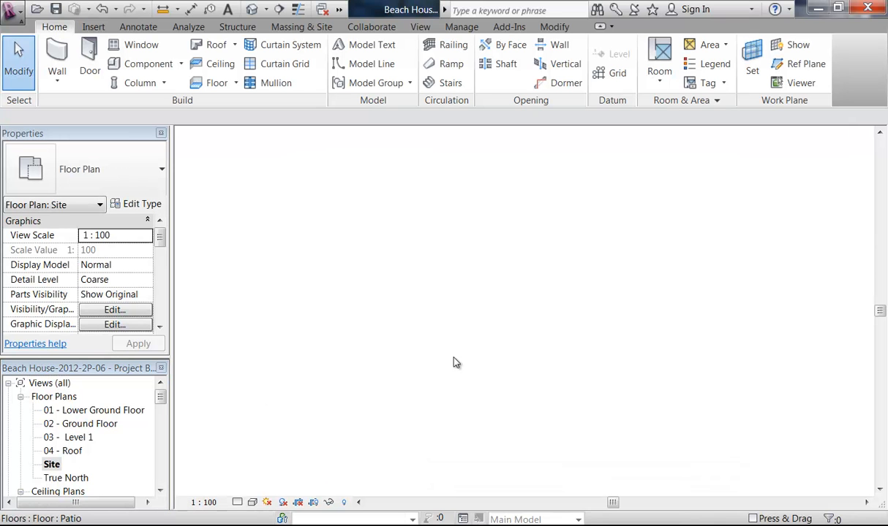
pyautogui.moveTo(383, 319); pyautogui.dragTo(409, 317, button='middle')
pyautogui.scroll(-1, 407, 320)
pyautogui.moveTo(395, 356); pyautogui.dragTo(382, 309, button='middle')
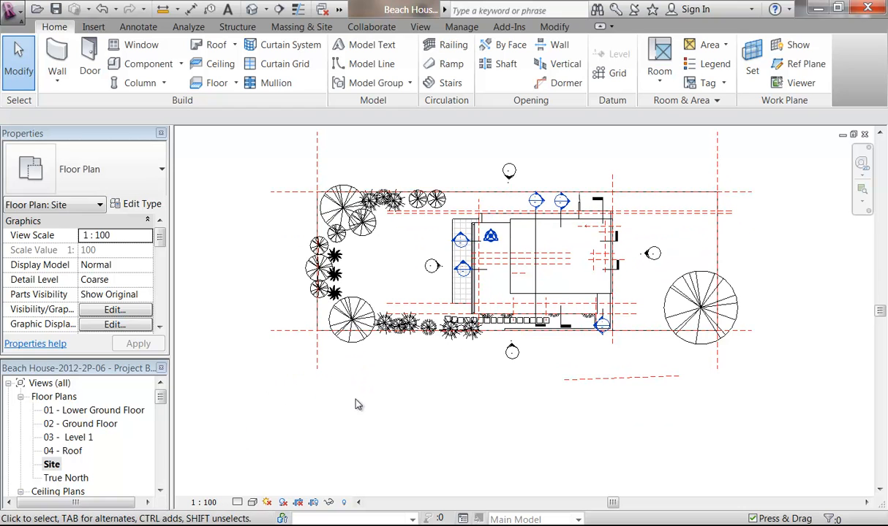
pyautogui.moveTo(382, 419); pyautogui.dragTo(361, 468, button='middle')
pyautogui.scroll(1, 372, 447)
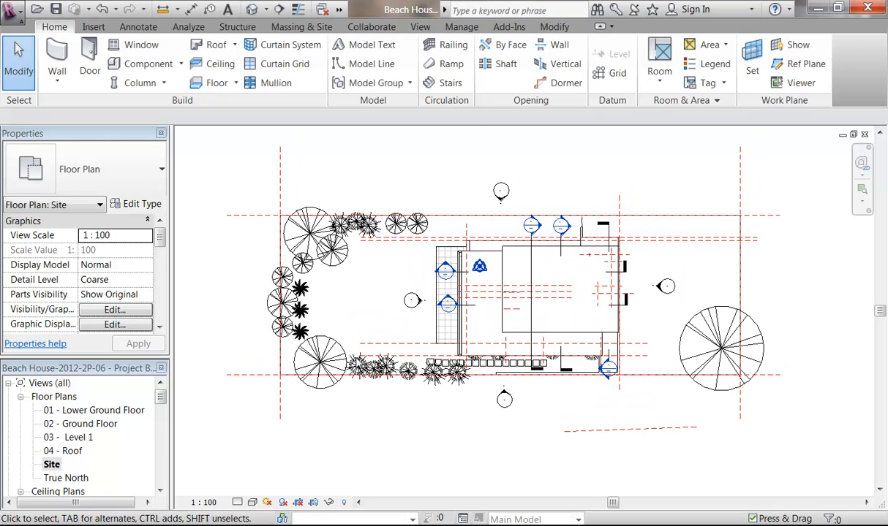
# Step: Duplicate the Site view with detailing
pyautogui.rightClick(51, 466)
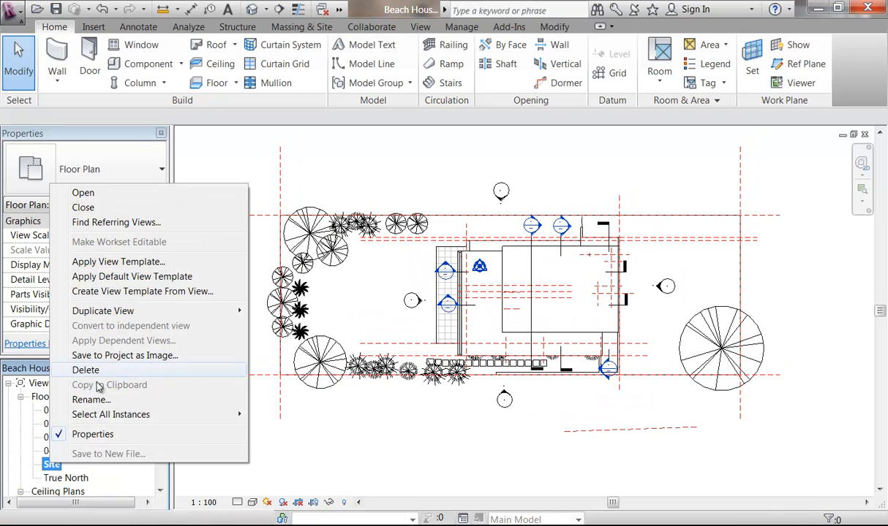
pyautogui.moveTo(110, 313)
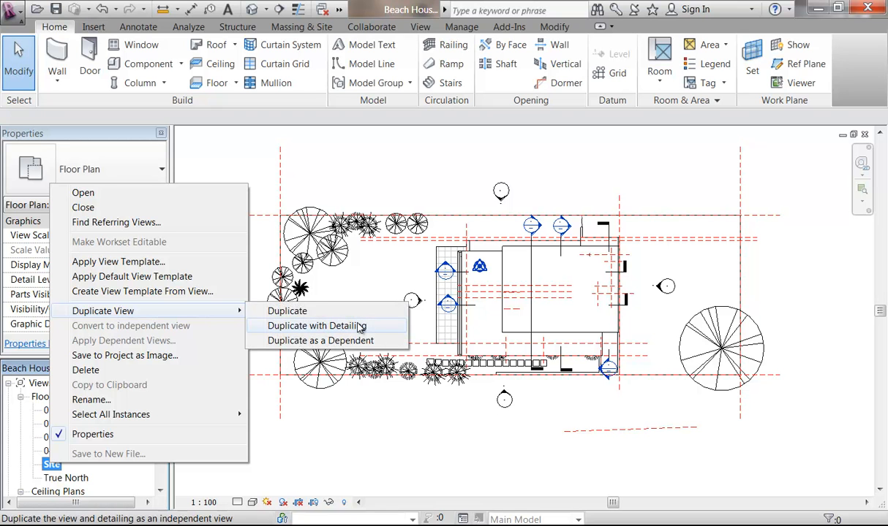
pyautogui.click(322, 327)
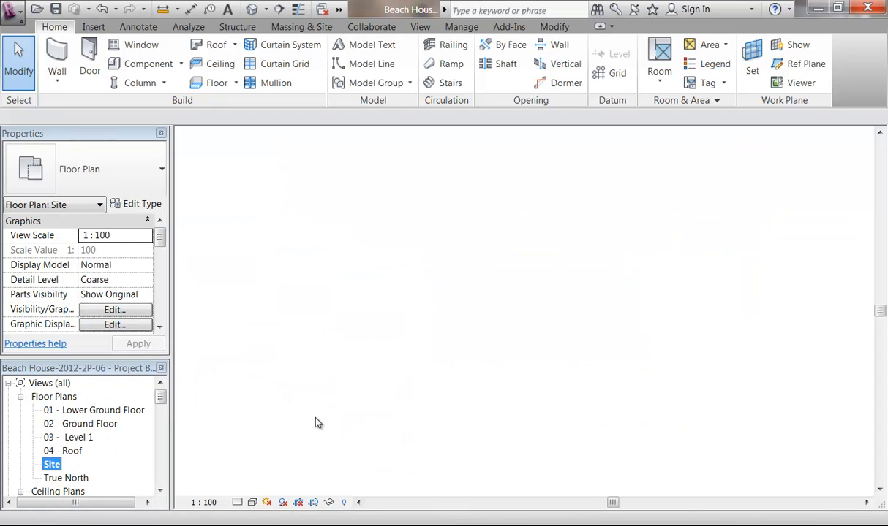
# Step: Rename the copied view to 'Site Plan'
pyautogui.rightClick(72, 465)
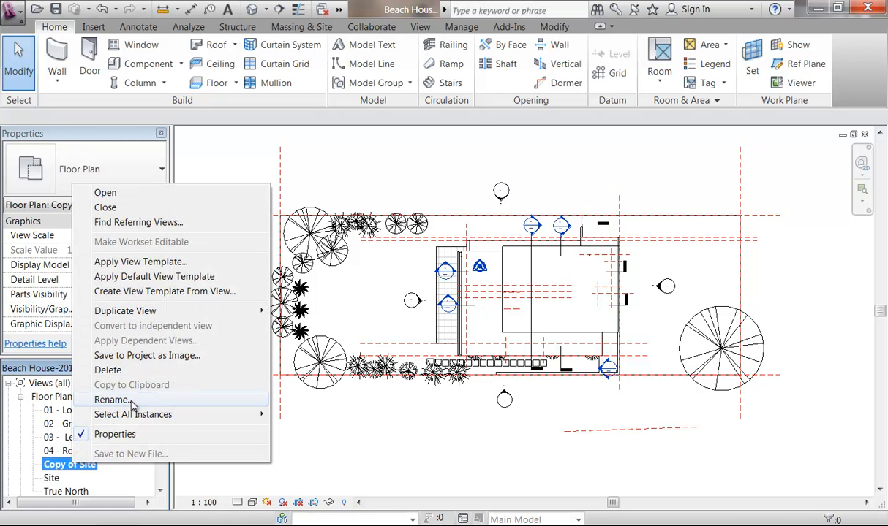
pyautogui.click(121, 400)
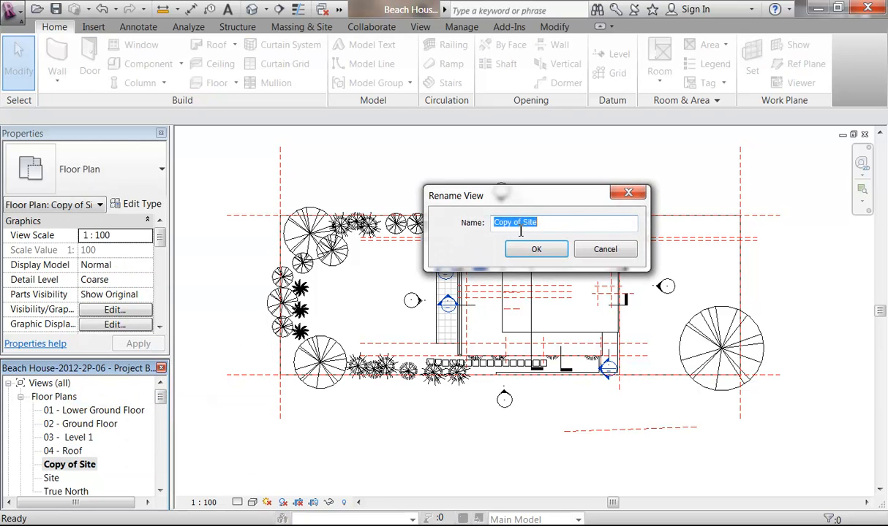
pyautogui.write('ite')
pyautogui.press('BackSpace')
pyautogui.press('BackSpace')
pyautogui.press('BackSpace')
pyautogui.write('Site')
pyautogui.click(536, 249)
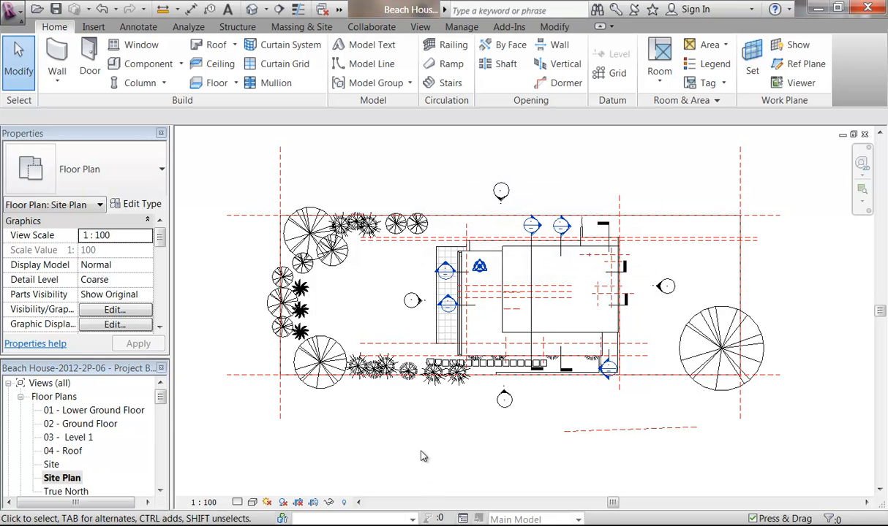
pyautogui.scroll(-2, 423, 460)
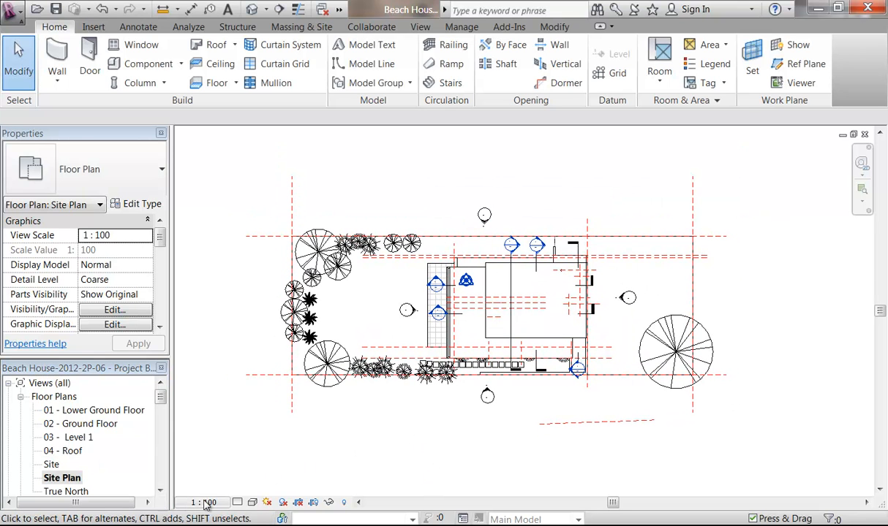
# Step: Set the view scale to 1 : 200 and hide all reference planes in the view
pyautogui.click(204, 502)
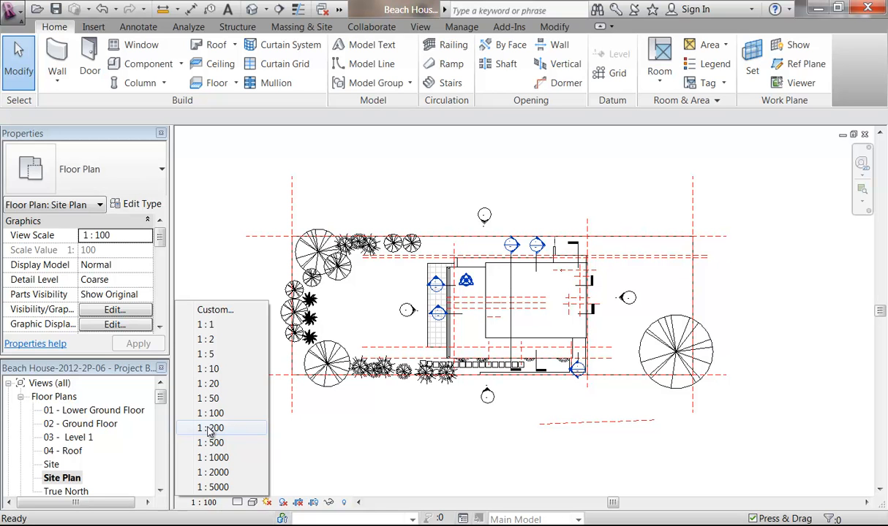
pyautogui.click(210, 428)
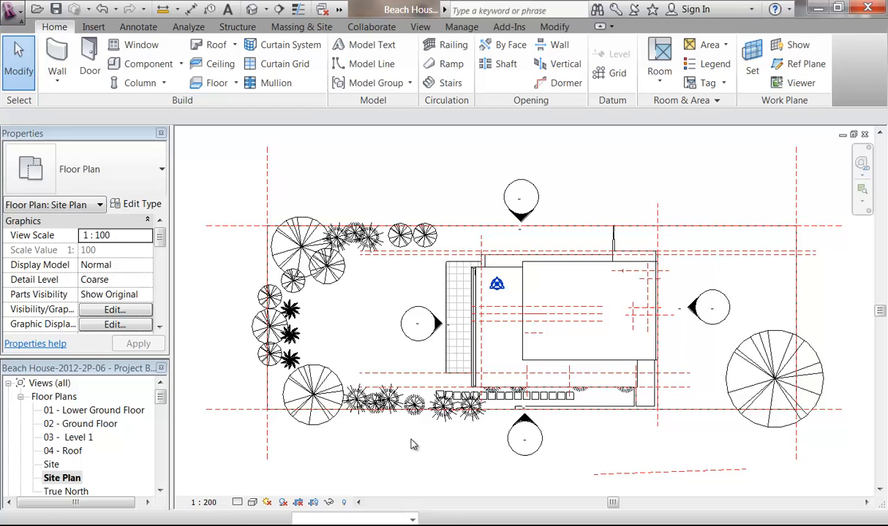
pyautogui.click(633, 475)
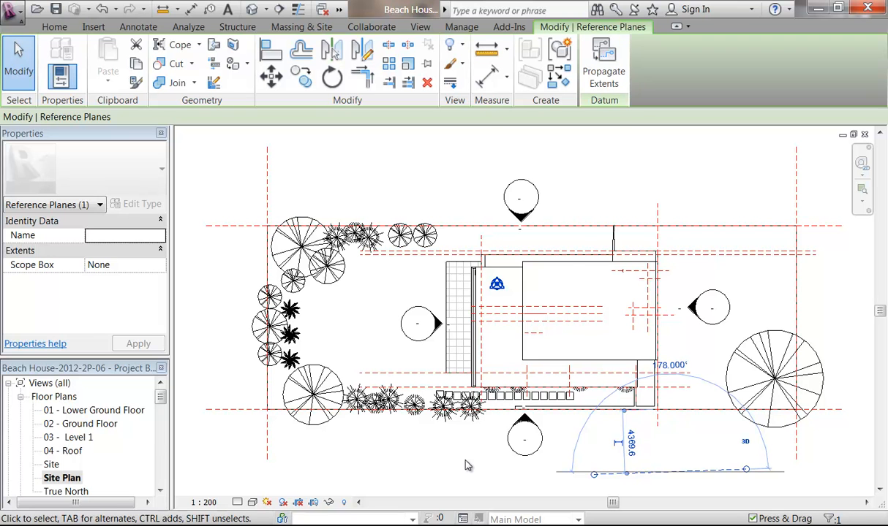
pyautogui.press('v')
pyautogui.press('h')
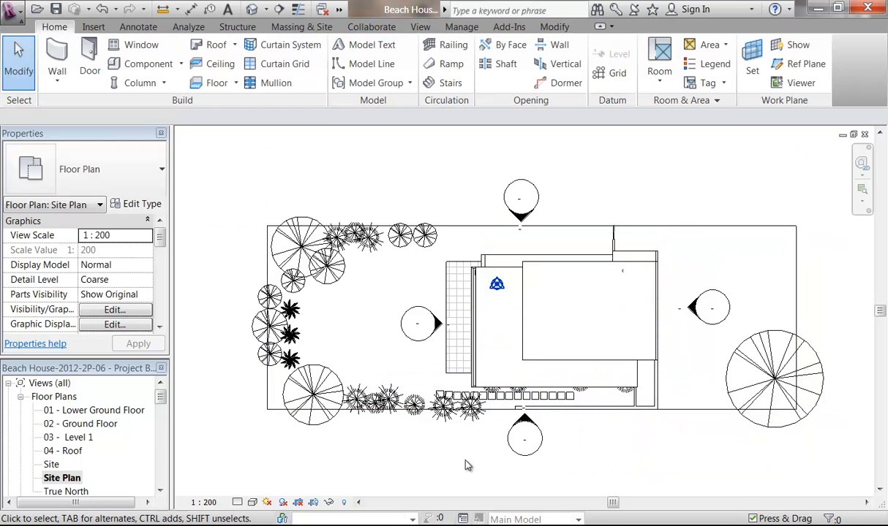
# Step: Hide all elevation markers in the view and bring up the Visual Style choices
pyautogui.click(518, 442)
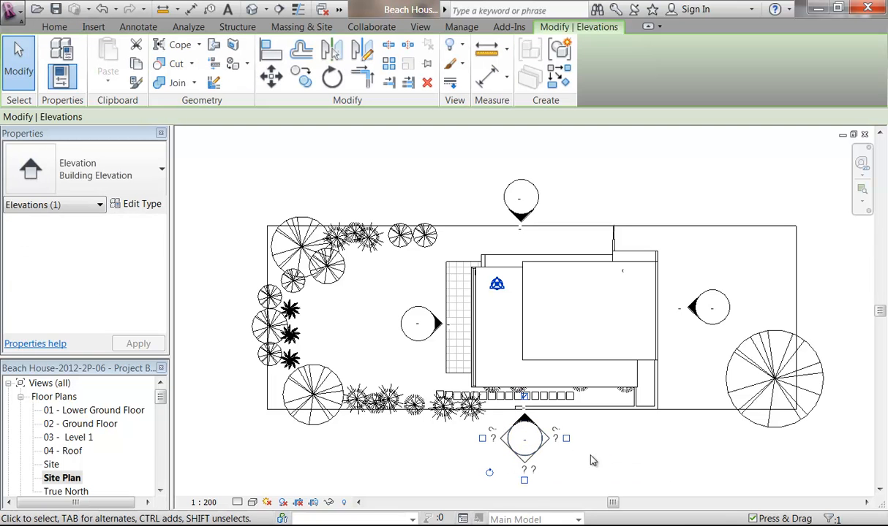
pyautogui.press('v')
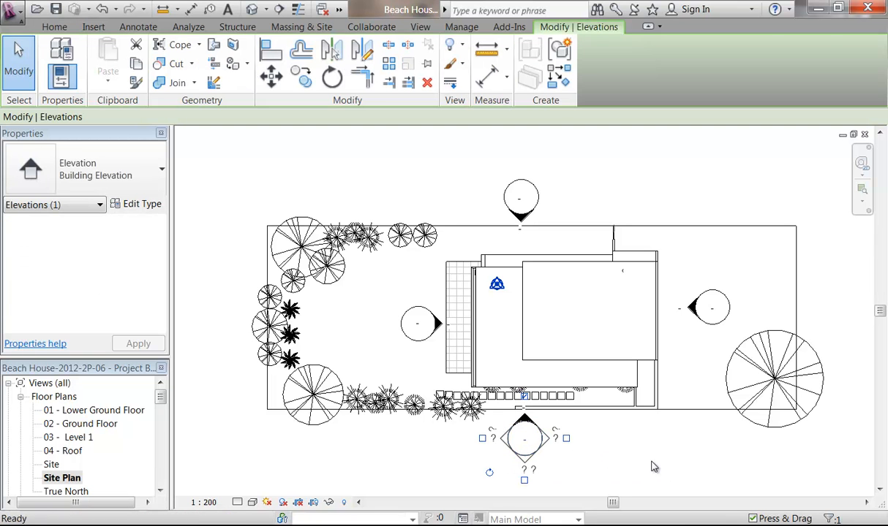
pyautogui.press('h')
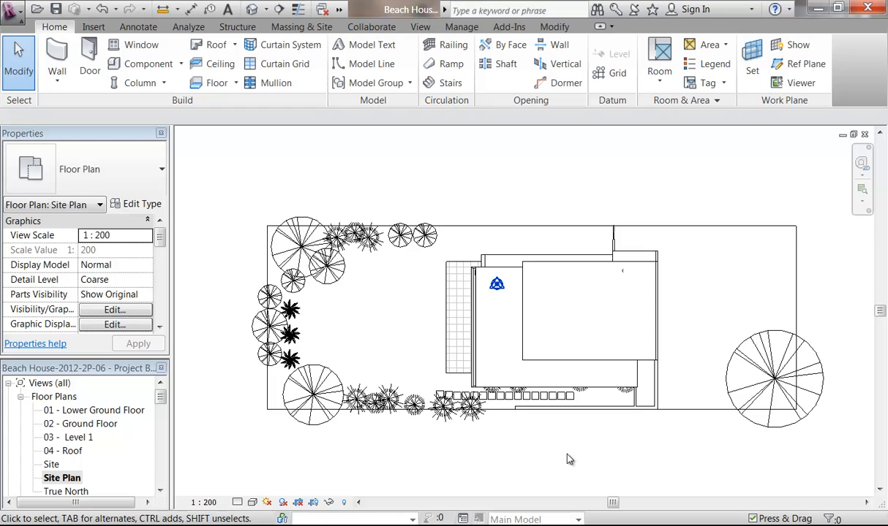
pyautogui.click(252, 502)
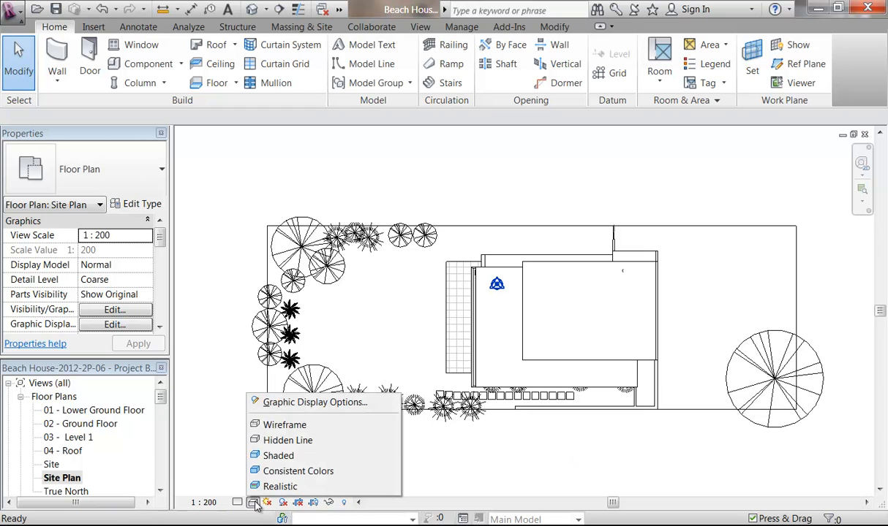
# Step: Apply the Consistent Colors visual style to the Site Plan, briefly trying and cancelling Tag by Category
pyautogui.click(299, 471)
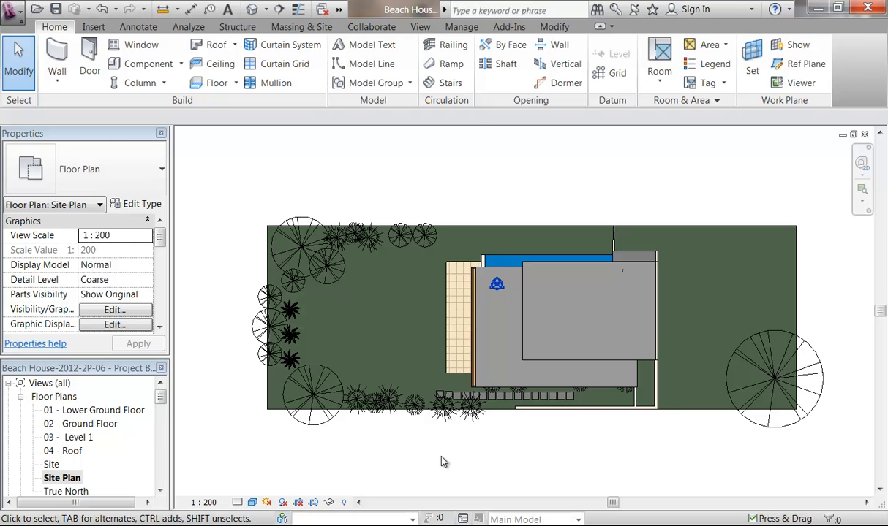
pyautogui.moveTo(451, 467); pyautogui.dragTo(440, 461, button='middle')
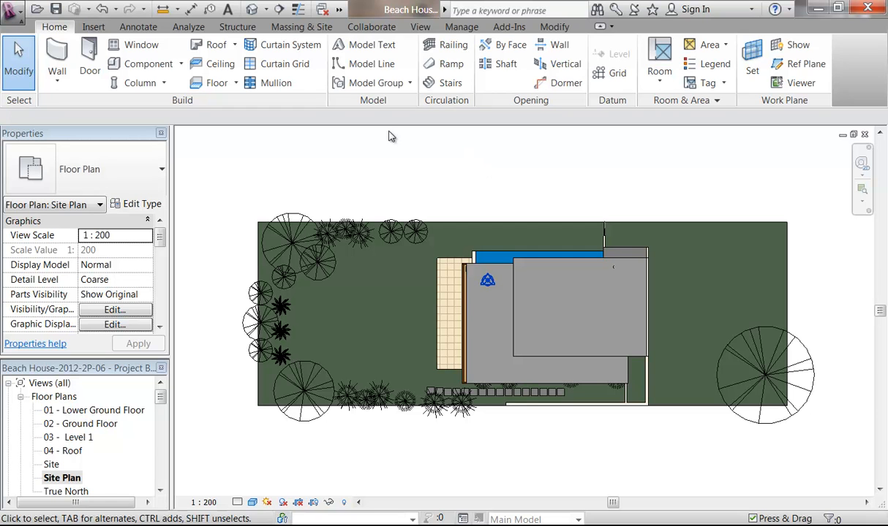
pyautogui.click(139, 27)
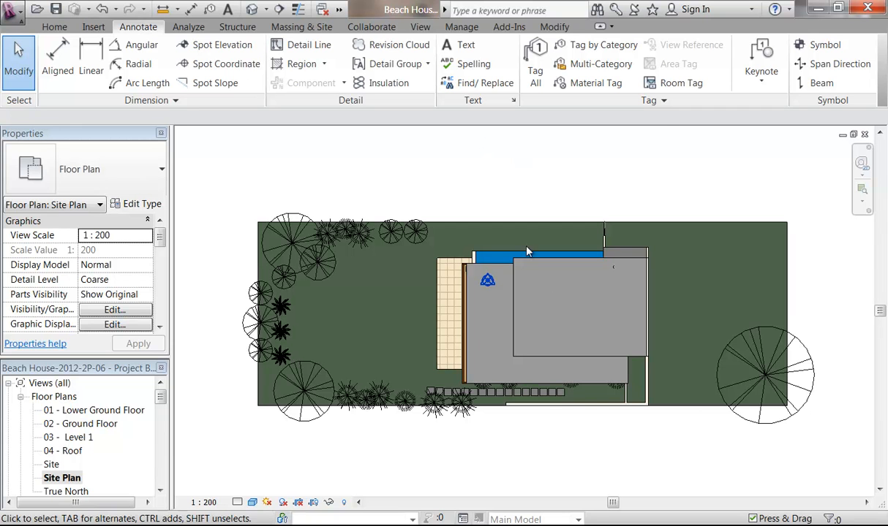
pyautogui.click(593, 47)
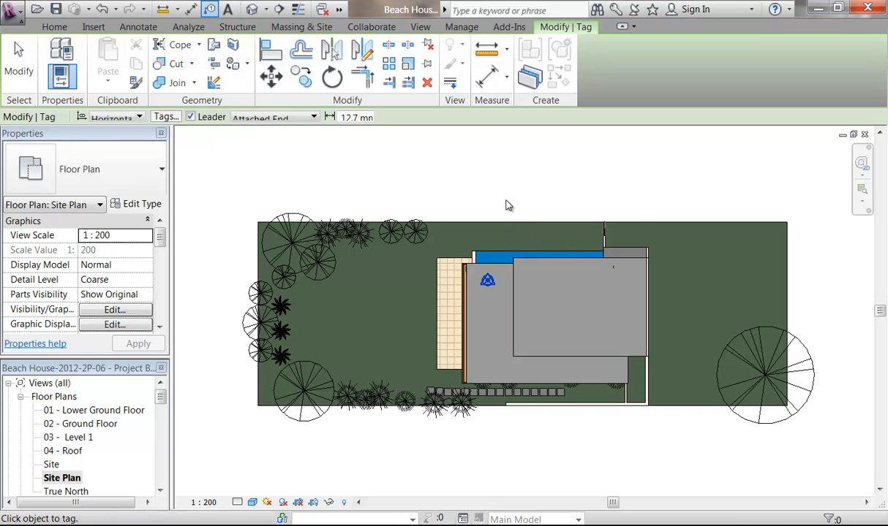
pyautogui.rightClick(506, 202)
pyautogui.click(550, 210)
pyautogui.rightClick(549, 210)
pyautogui.click(594, 218)
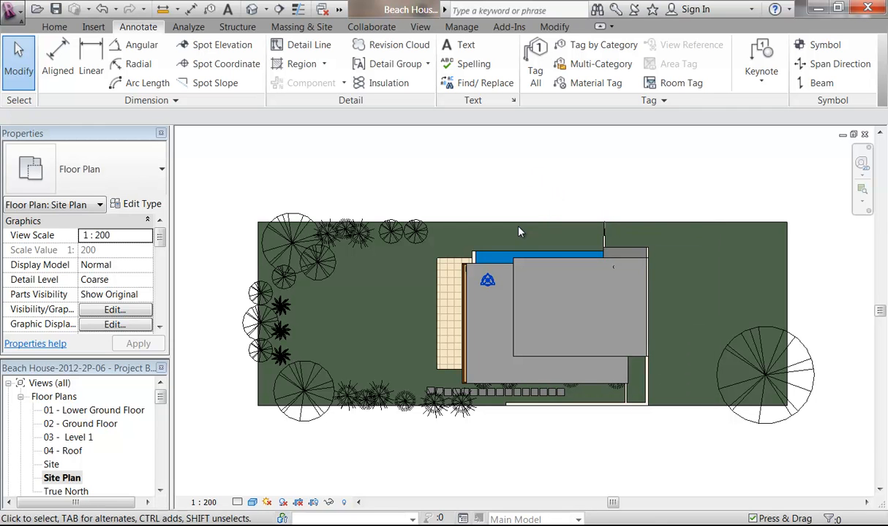
pyautogui.click(296, 27)
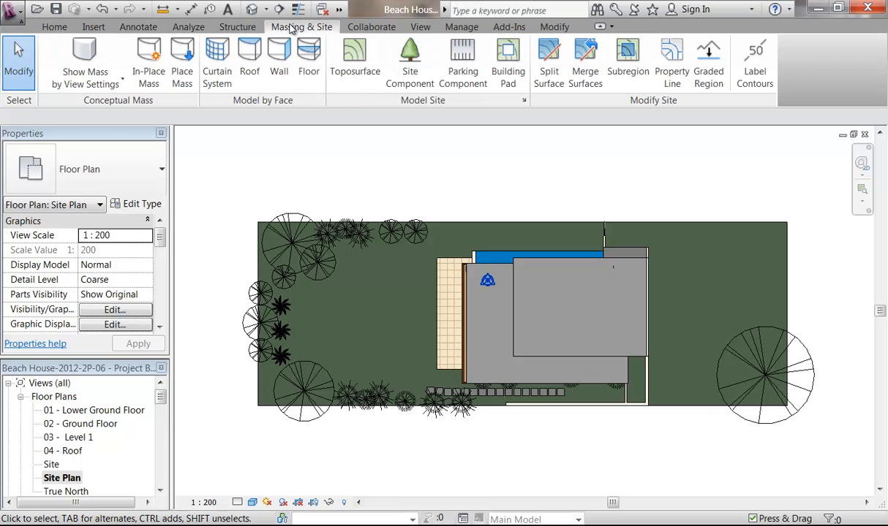
# Step: Start sketching a property line in the Site view using the Line tool
pyautogui.click(671, 73)
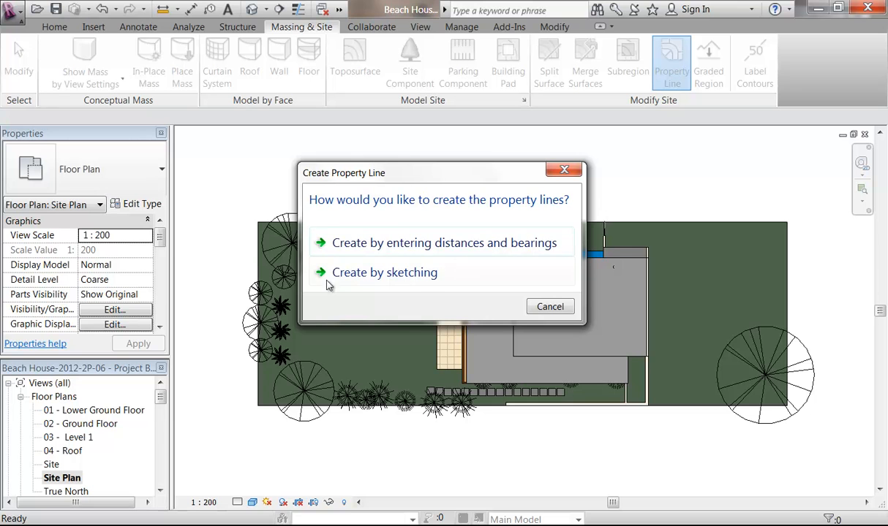
pyautogui.click(443, 275)
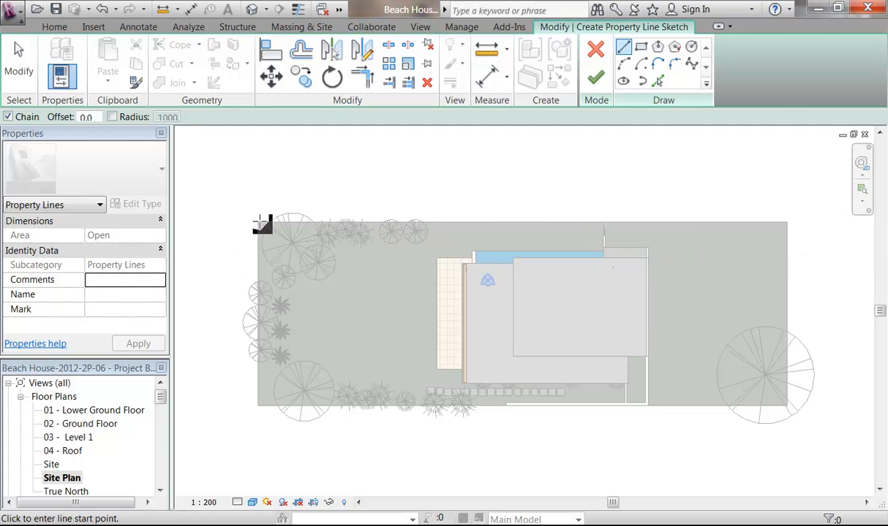
pyautogui.doubleClick(50, 465)
pyautogui.press('Escape')
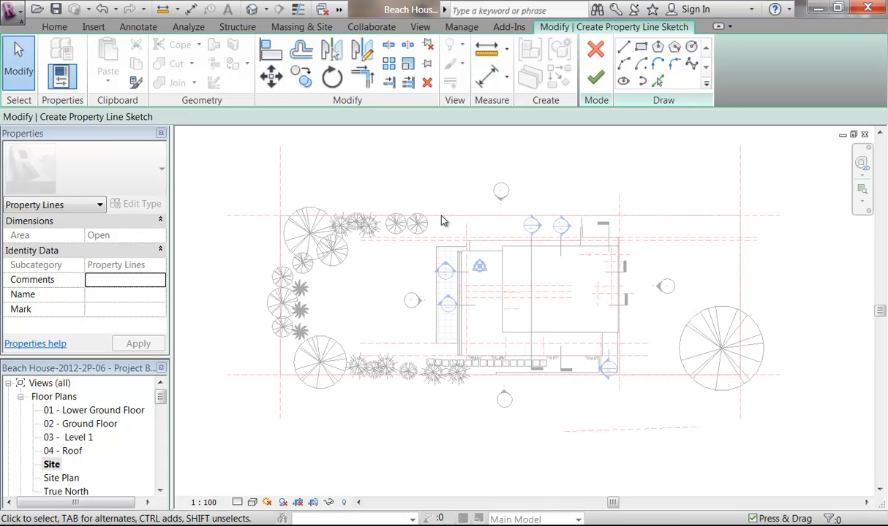
pyautogui.click(623, 47)
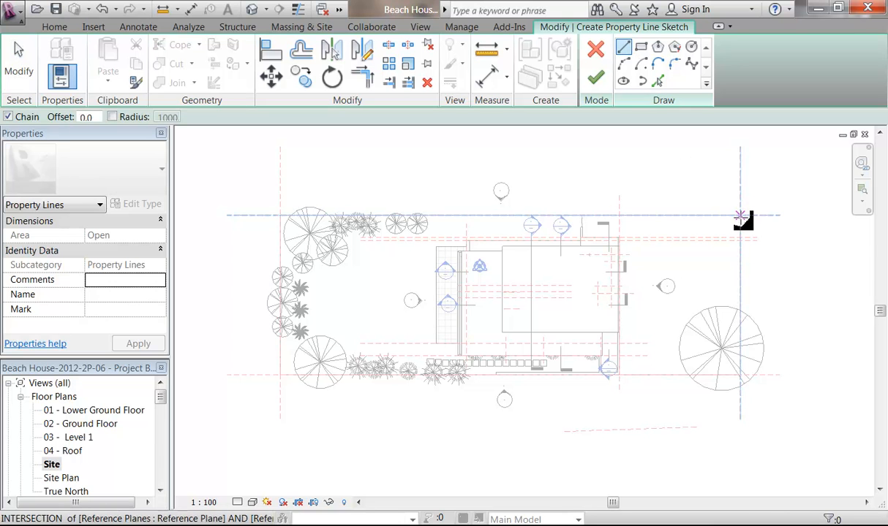
# Step: Draw the rectangular property line through the four reference-plane corners and finish it, enclosing 464.947 m²
pyautogui.click(741, 216)
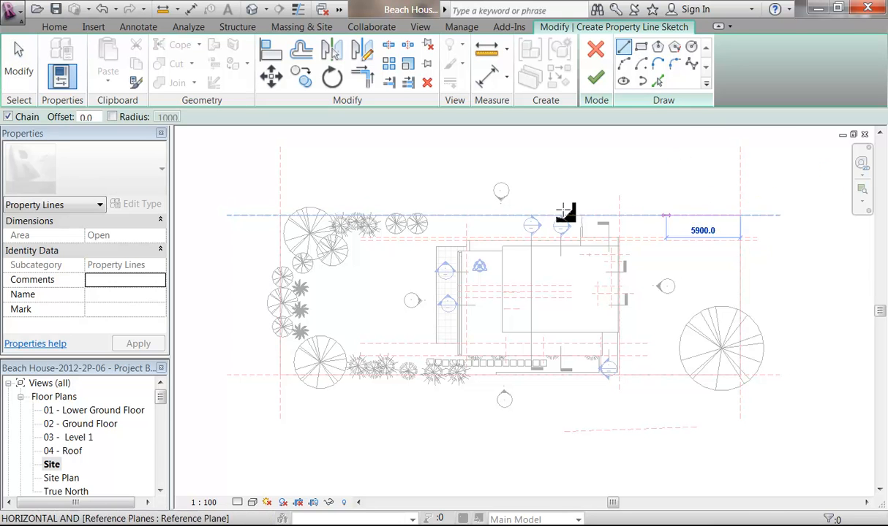
pyautogui.click(280, 216)
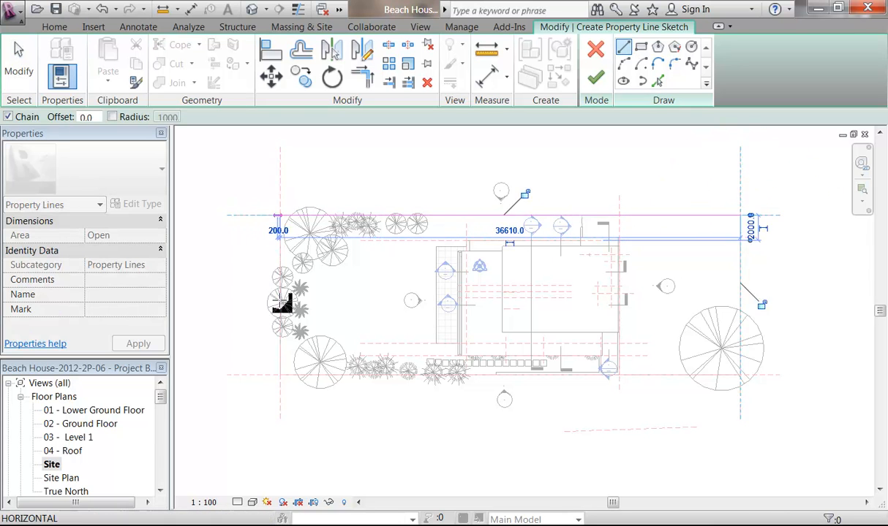
pyautogui.click(280, 376)
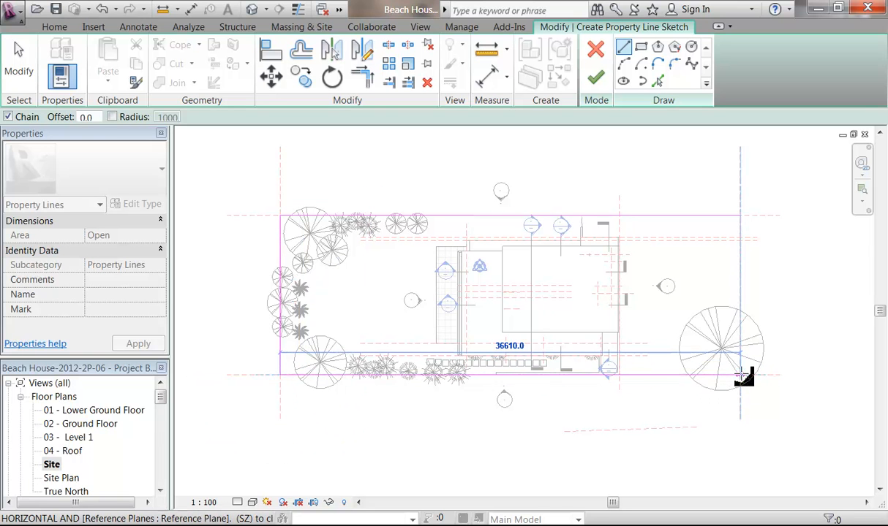
pyautogui.click(741, 376)
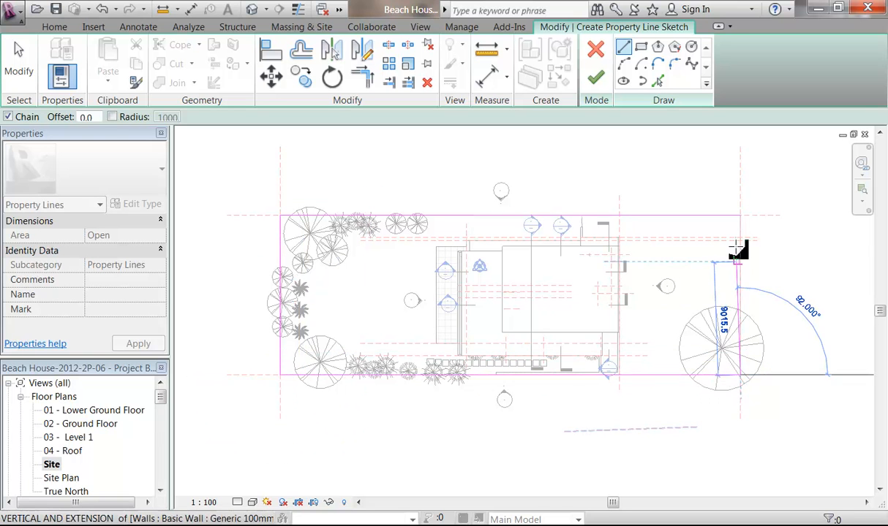
pyautogui.click(740, 216)
pyautogui.click(595, 77)
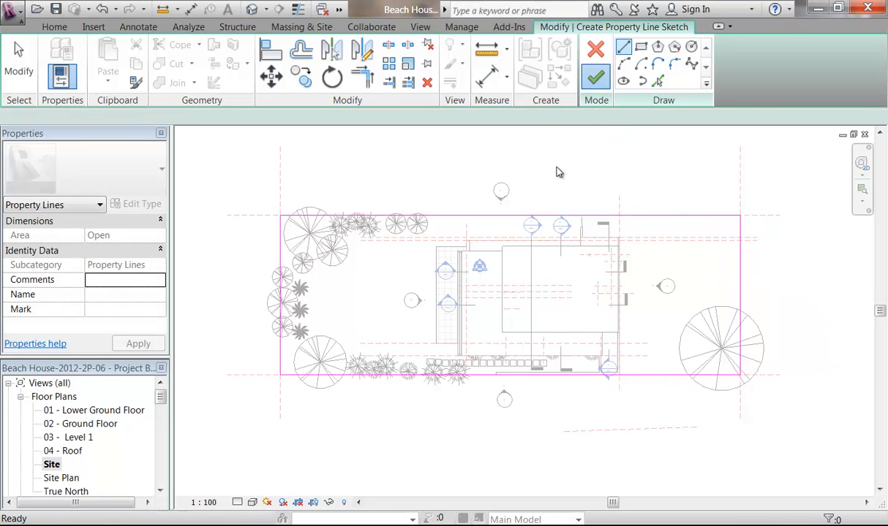
pyautogui.doubleClick(61, 478)
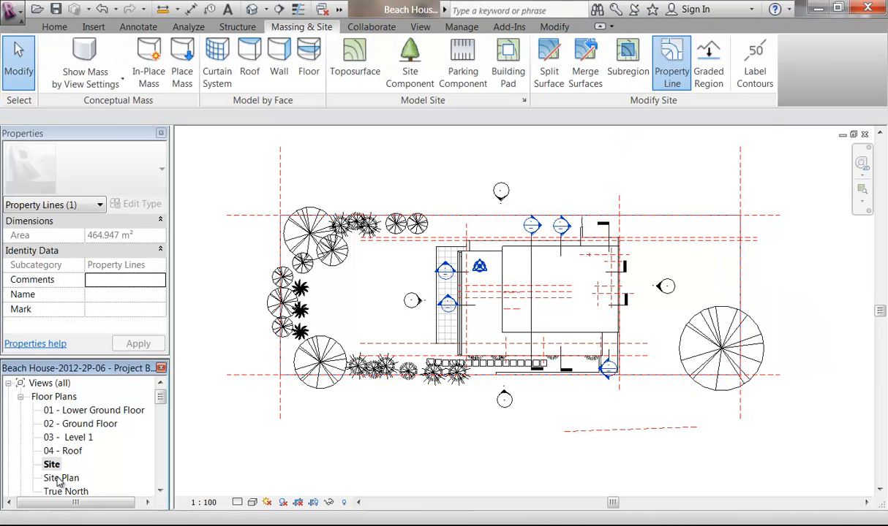
# Step: Recentre the Site Plan and start Tag by Category with leaders turned off
pyautogui.click(451, 202)
pyautogui.scroll(6, 599, 209)
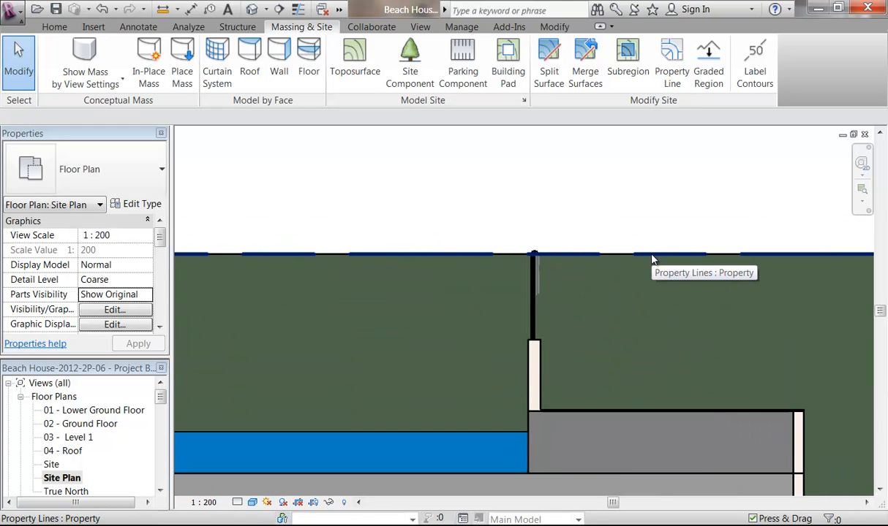
pyautogui.scroll(-5, 652, 260)
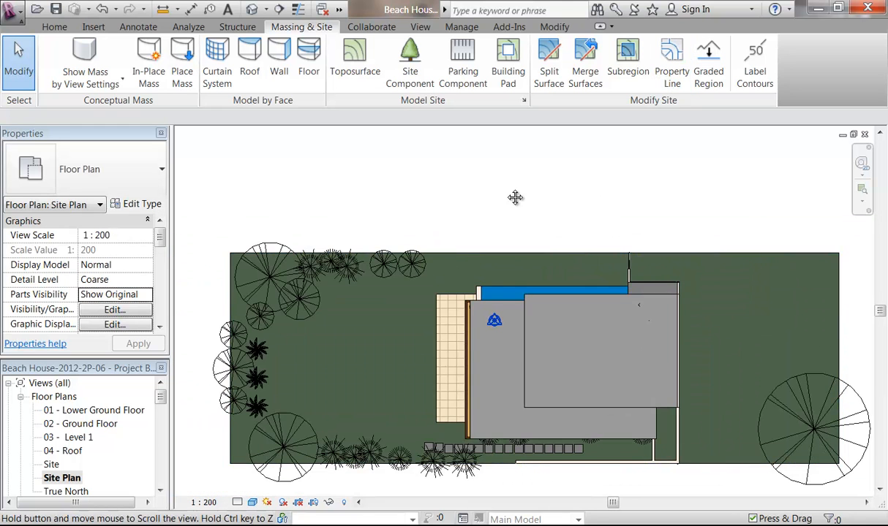
pyautogui.moveTo(508, 192); pyautogui.dragTo(522, 170, button='middle')
pyautogui.scroll(-1, 512, 176)
pyautogui.click(135, 27)
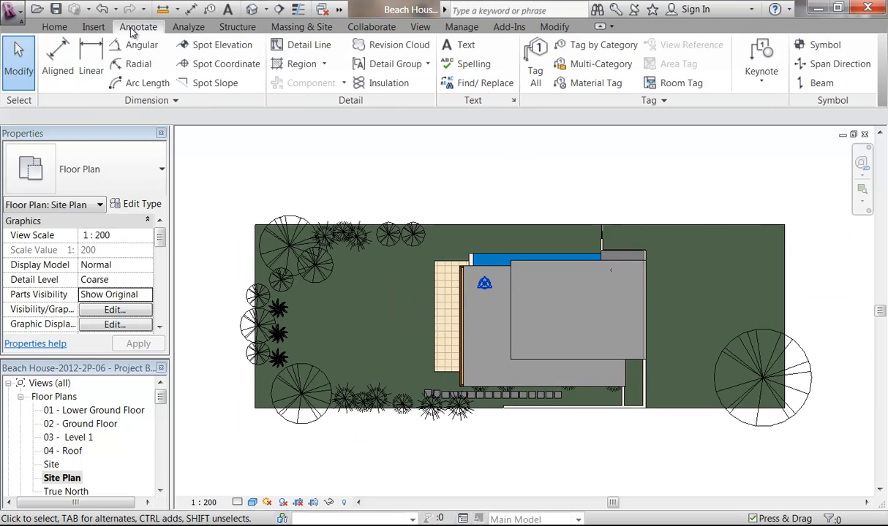
pyautogui.click(579, 45)
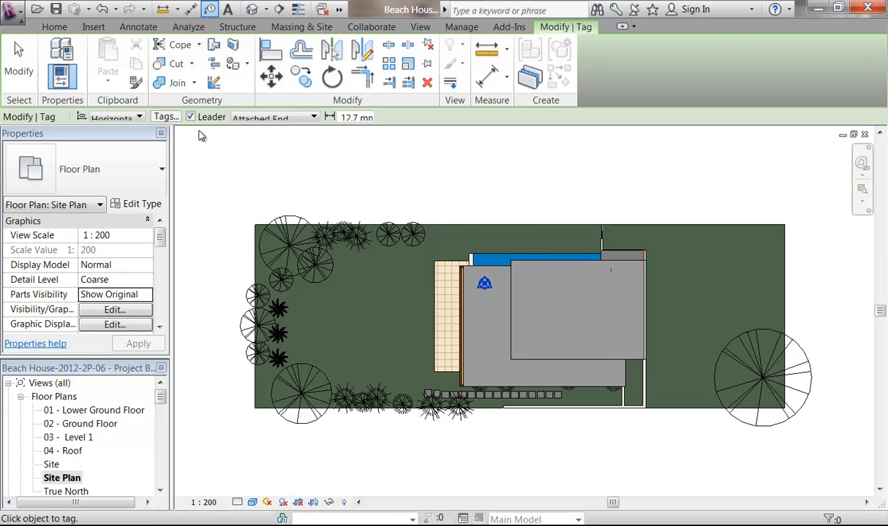
pyautogui.click(203, 119)
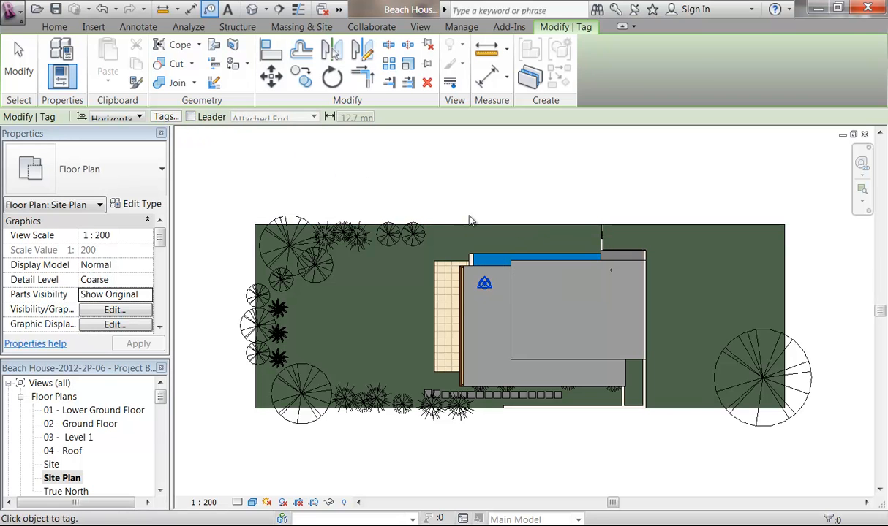
# Step: Tag the top, bottom, right and left property lines with bearing-and-distance tags (36.61 m, 12.70 m)
pyautogui.click(527, 228)
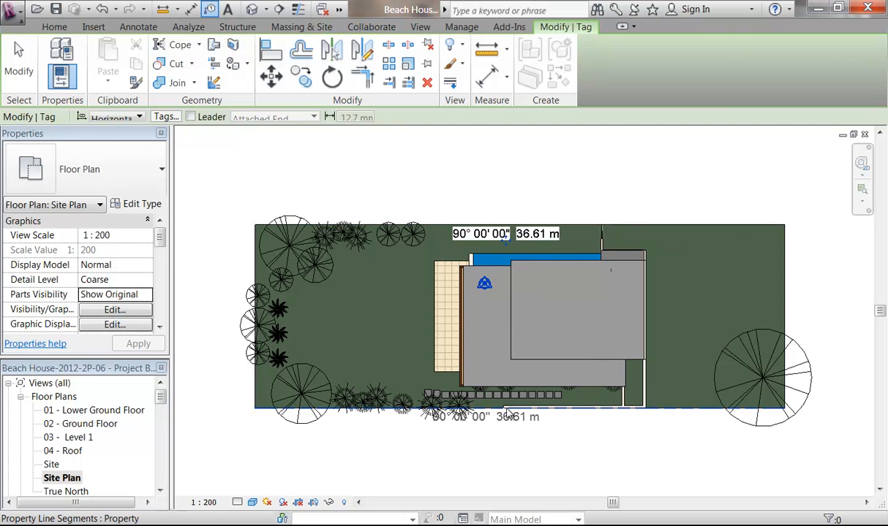
pyautogui.click(547, 412)
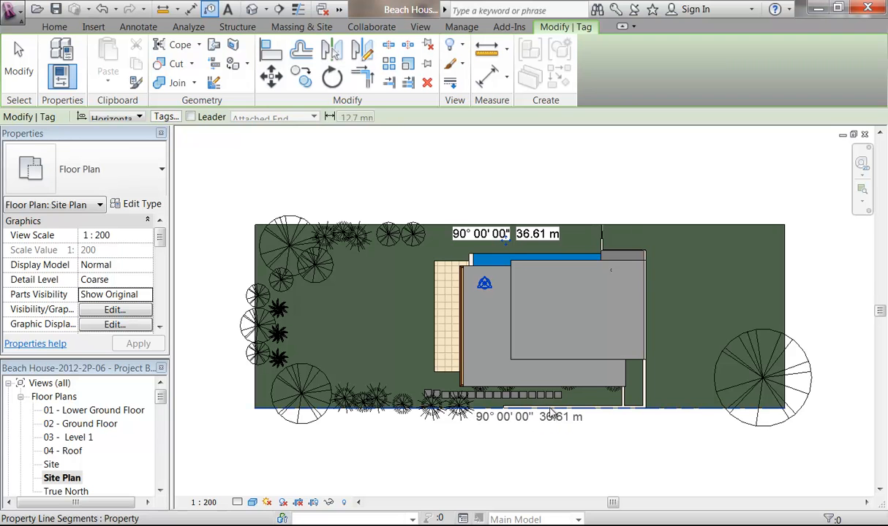
pyautogui.click(790, 314)
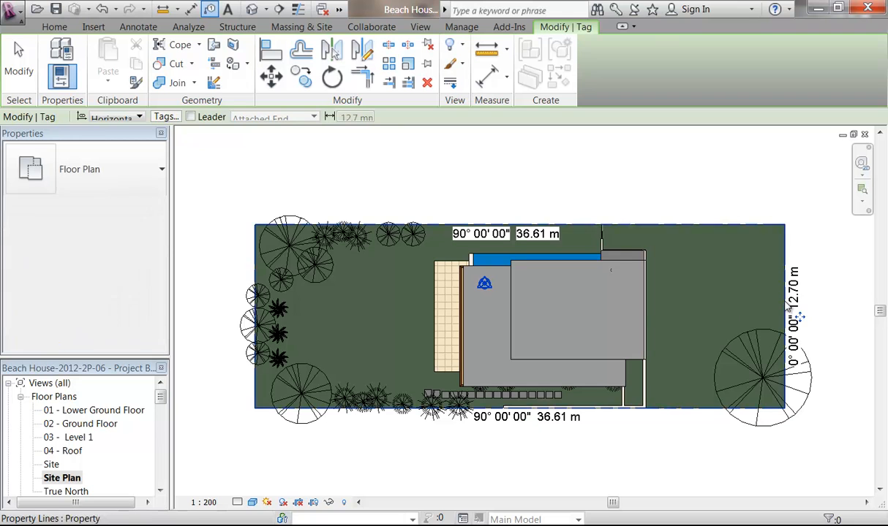
pyautogui.click(224, 307)
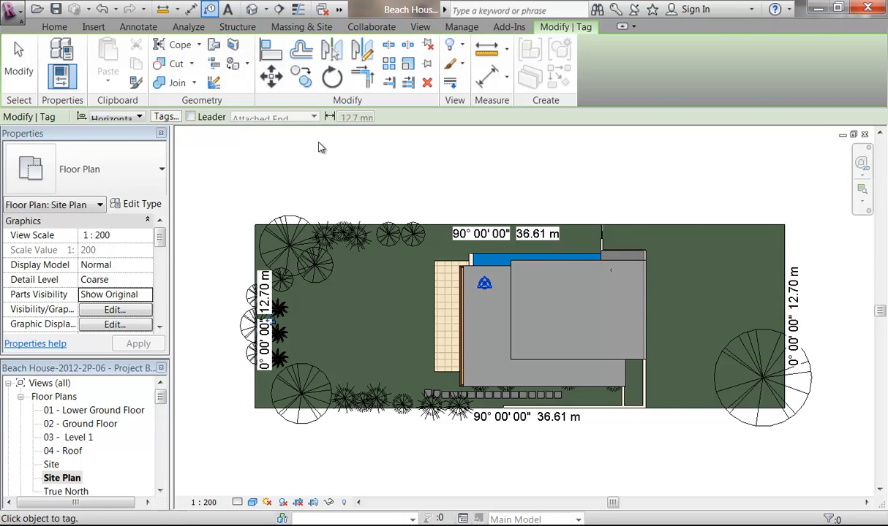
pyautogui.rightClick(318, 148)
pyautogui.rightClick(352, 150)
pyautogui.click(405, 164)
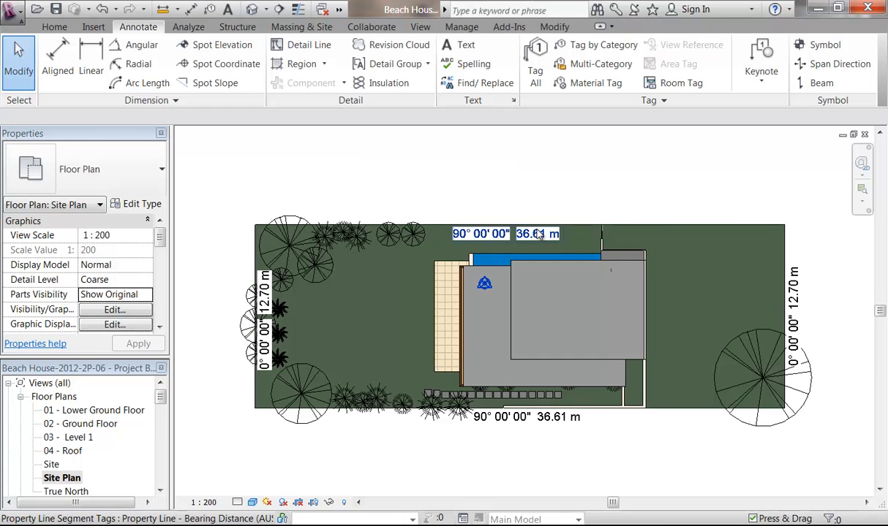
# Step: Reposition the top 36.61 m tag along the boundary and recentre the view
pyautogui.click(539, 234)
pyautogui.scroll(3, 539, 233)
pyautogui.moveTo(530, 249); pyautogui.dragTo(554, 261)
pyautogui.click(495, 188)
pyautogui.scroll(-3, 495, 187)
pyautogui.moveTo(500, 190)
pyautogui.mouseDown(button='middle')
pyautogui.moveTo(497, 201)
pyautogui.moveTo(474, 176)
pyautogui.mouseUp(button='middle')
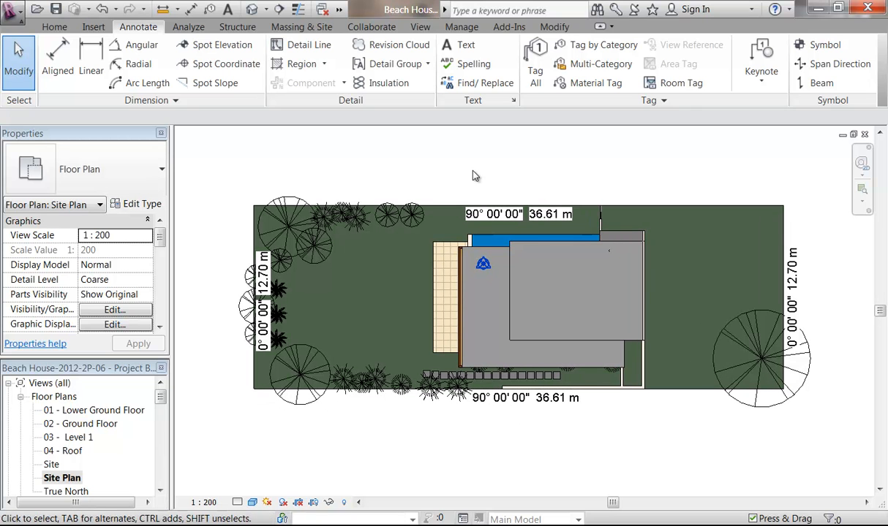
pyautogui.click(482, 265)
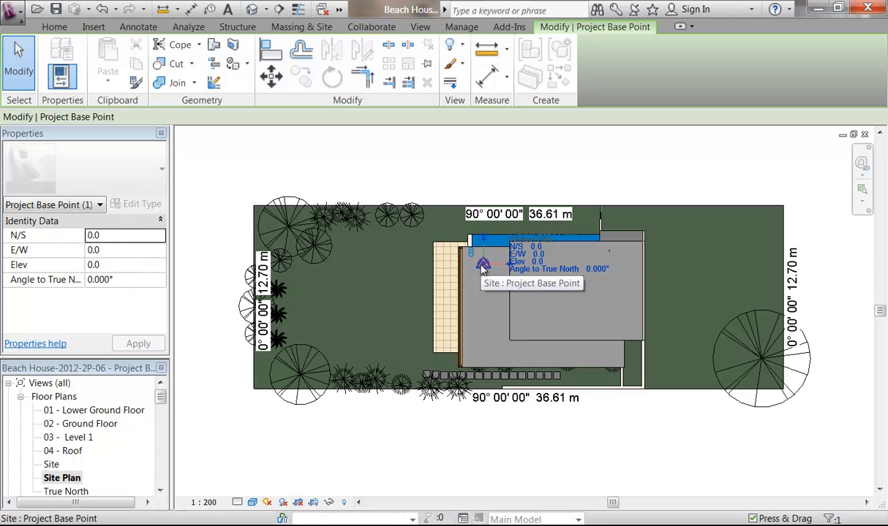
pyautogui.press('Escape')
pyautogui.press('Tab')
pyautogui.click(484, 269)
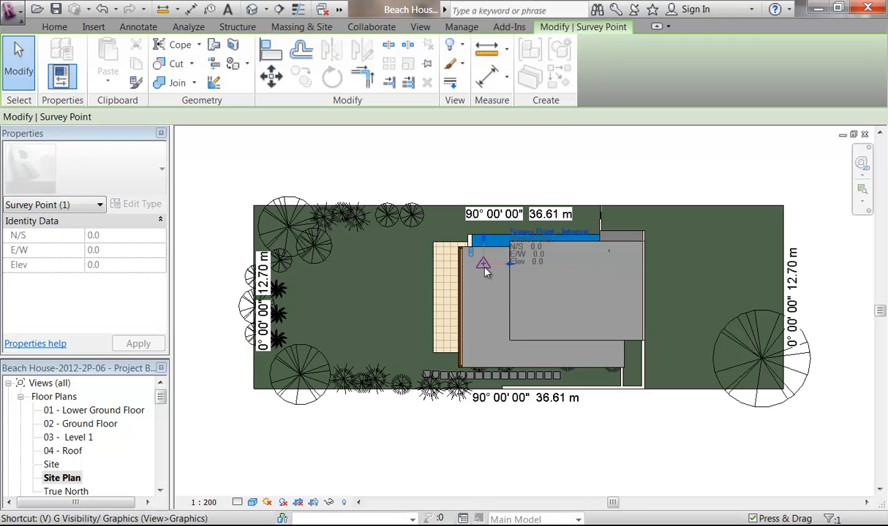
pyautogui.press('Escape')
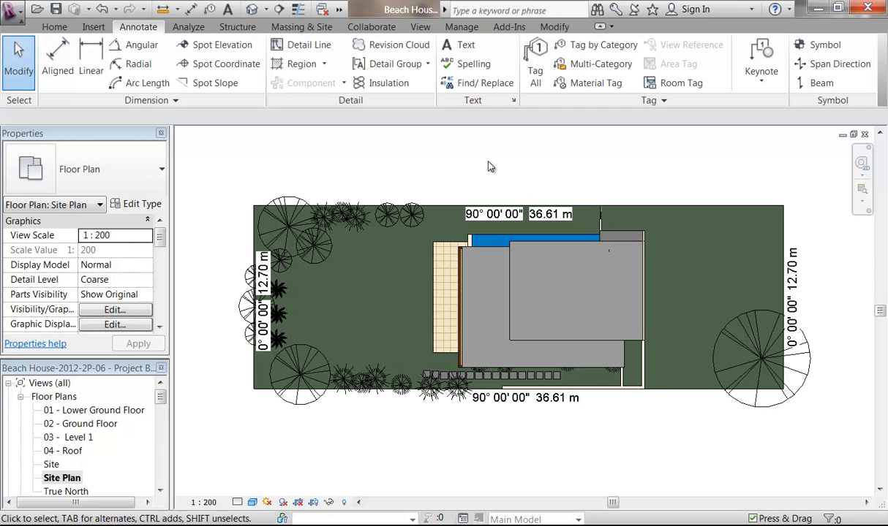
pyautogui.scroll(2, 475, 170)
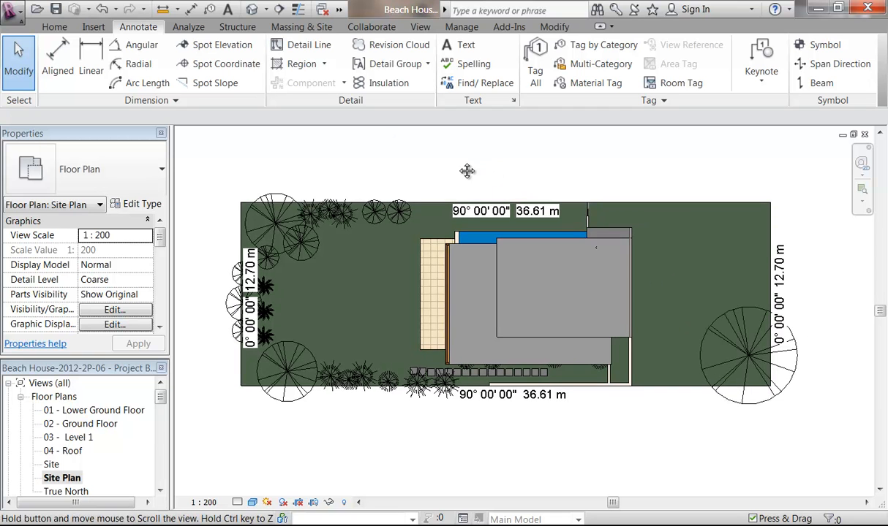
# Step: Place an Arial 2.0mm text note reading 'Front Garden' on the right-hand lawn
pyautogui.click(457, 48)
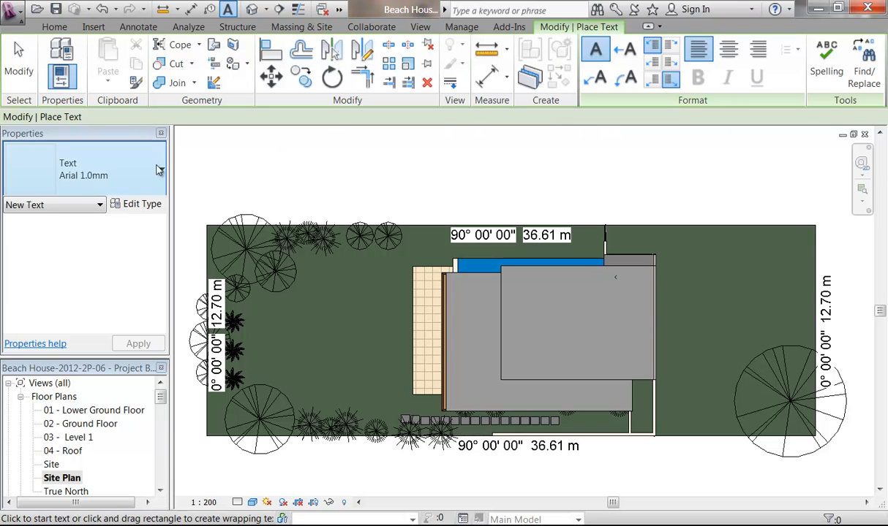
pyautogui.click(114, 173)
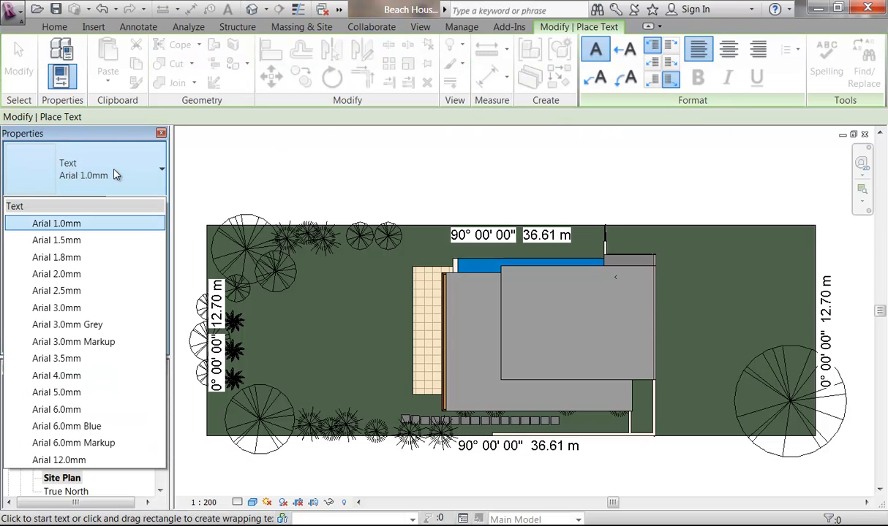
pyautogui.click(80, 275)
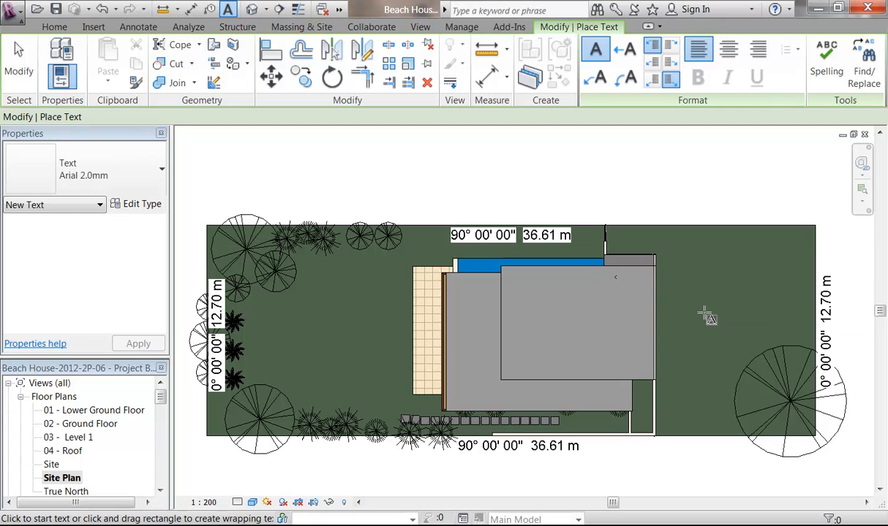
pyautogui.click(781, 324)
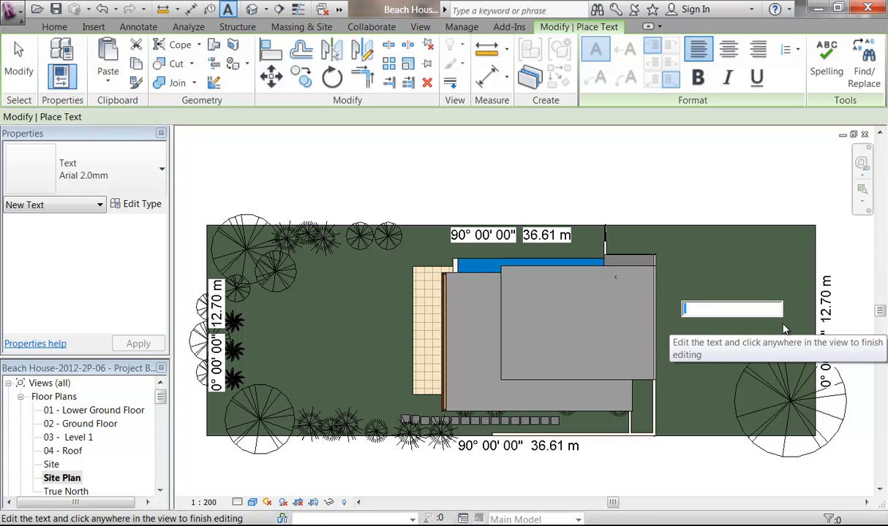
pyautogui.write('FR')
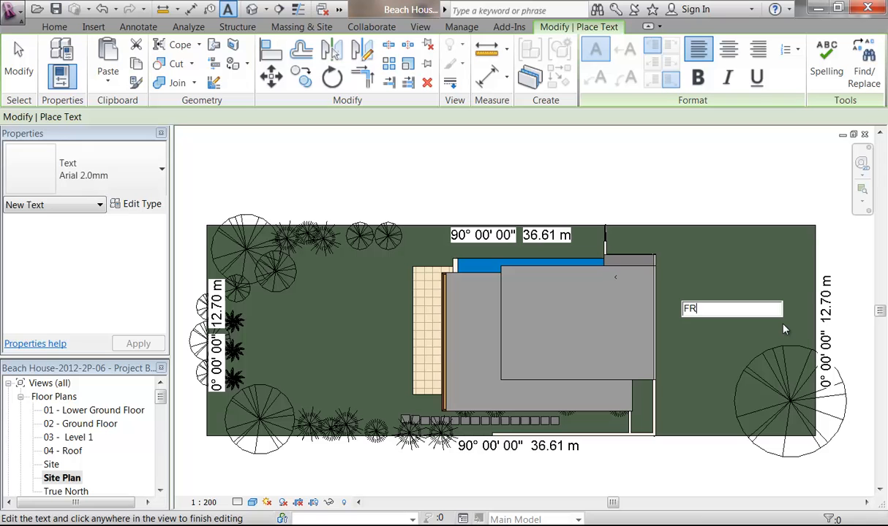
pyautogui.press('BackSpace')
pyautogui.write('ront Garden')
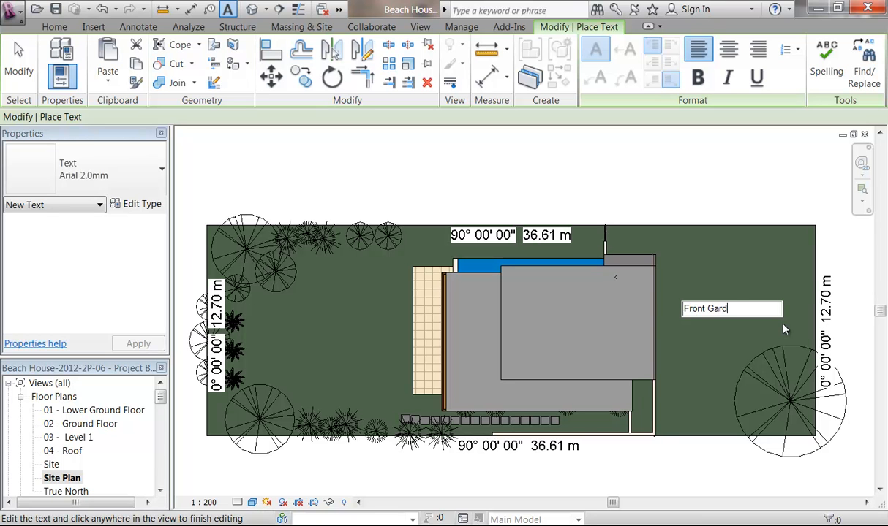
pyautogui.click(674, 176)
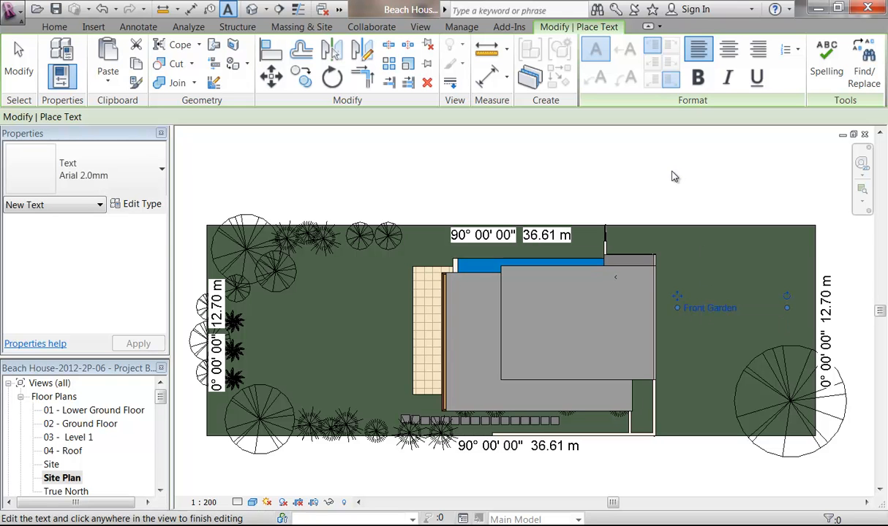
pyautogui.rightClick(658, 189)
pyautogui.click(689, 201)
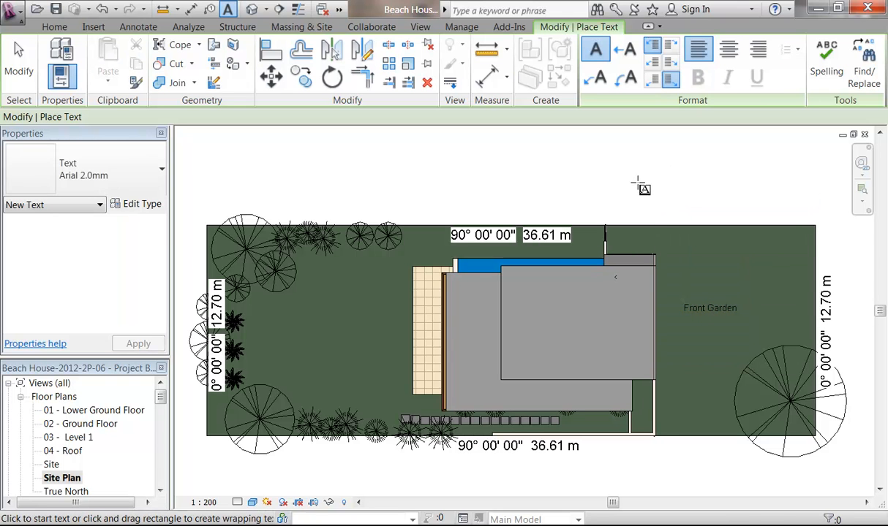
pyautogui.rightClick(638, 182)
pyautogui.click(670, 192)
# Step: Change the note's text to 'Front Yard' and narrow its text box
pyautogui.doubleClick(713, 309)
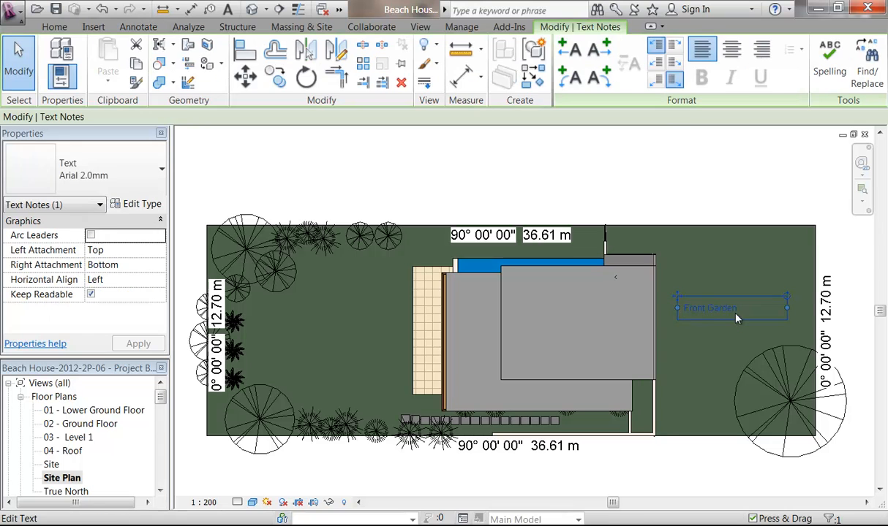
pyautogui.moveTo(707, 308); pyautogui.dragTo(817, 316)
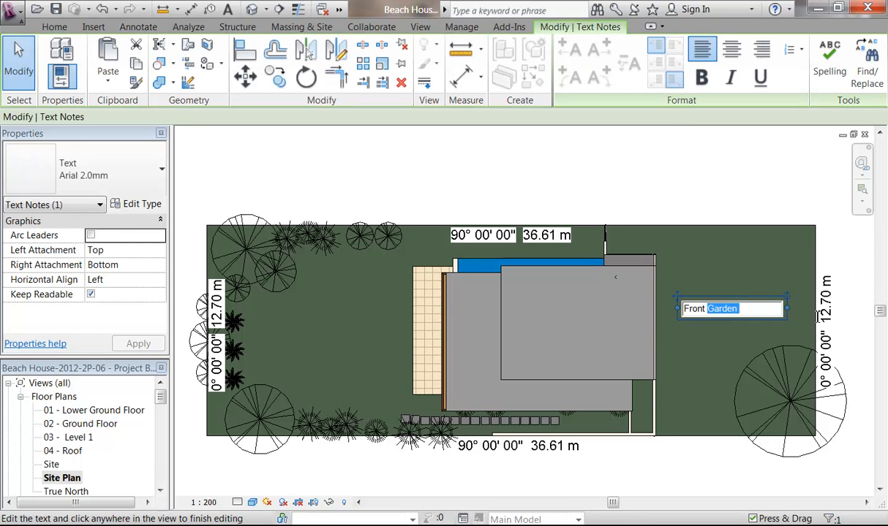
pyautogui.write('Yard')
pyautogui.press('Return')
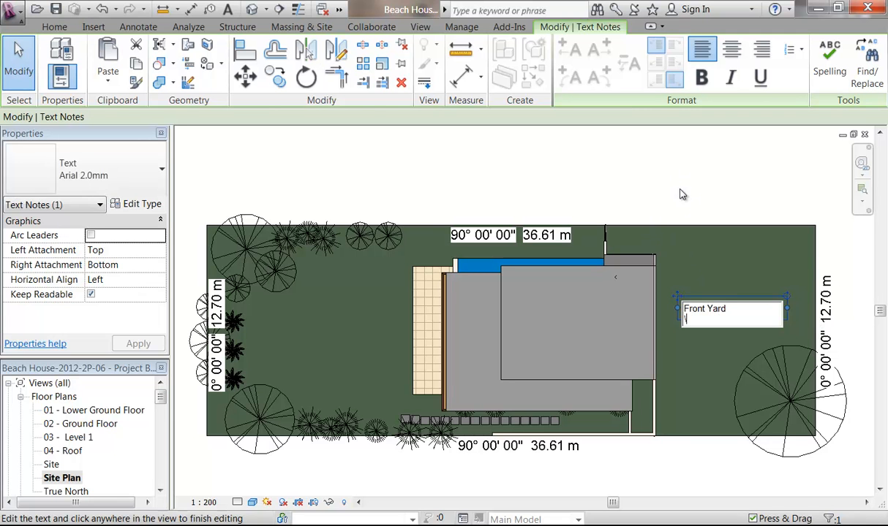
pyautogui.press('BackSpace')
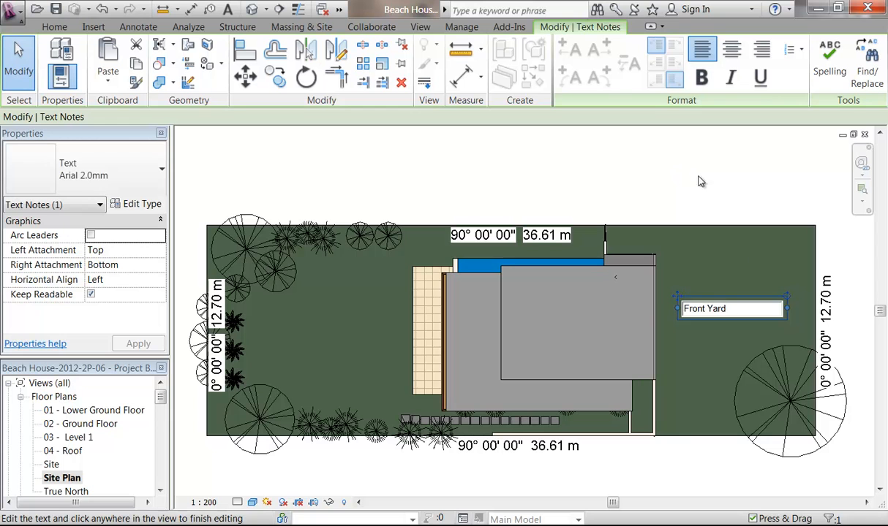
pyautogui.click(745, 297)
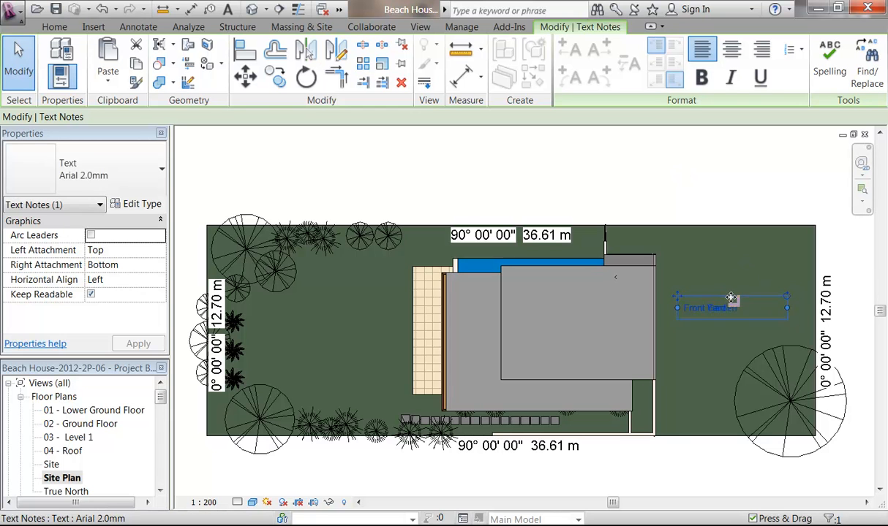
pyautogui.moveTo(787, 308); pyautogui.dragTo(743, 308)
pyautogui.click(646, 175)
pyautogui.click(705, 307)
pyautogui.moveTo(696, 322); pyautogui.dragTo(719, 307, button='middle')
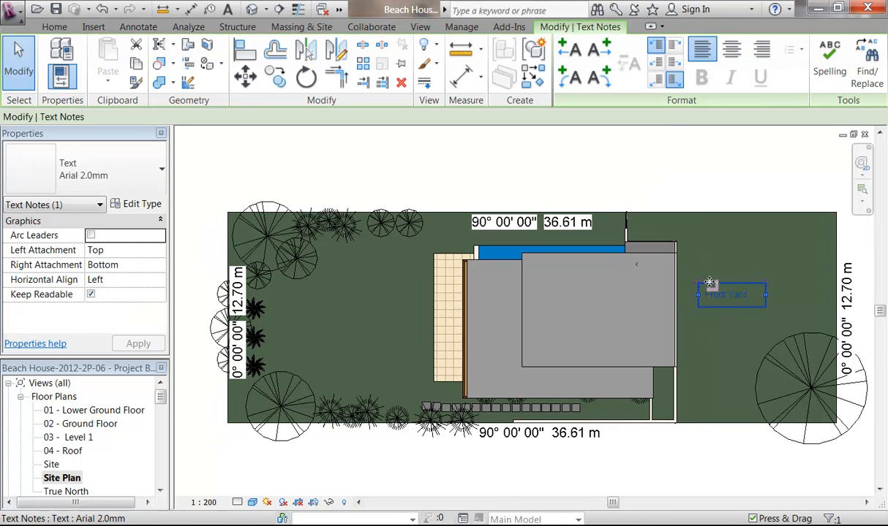
# Step: Copy the note onto the left lawn and edit it to read 'Back Yard'
pyautogui.click(284, 73)
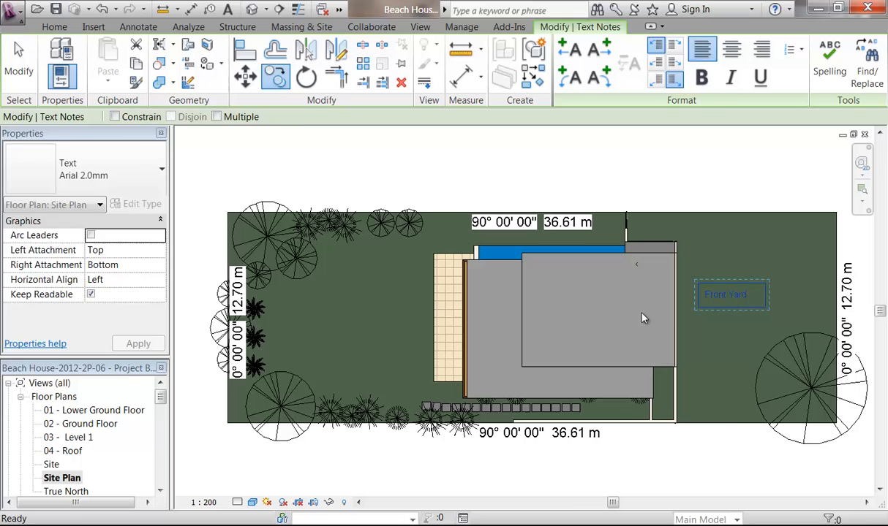
pyautogui.click(696, 282)
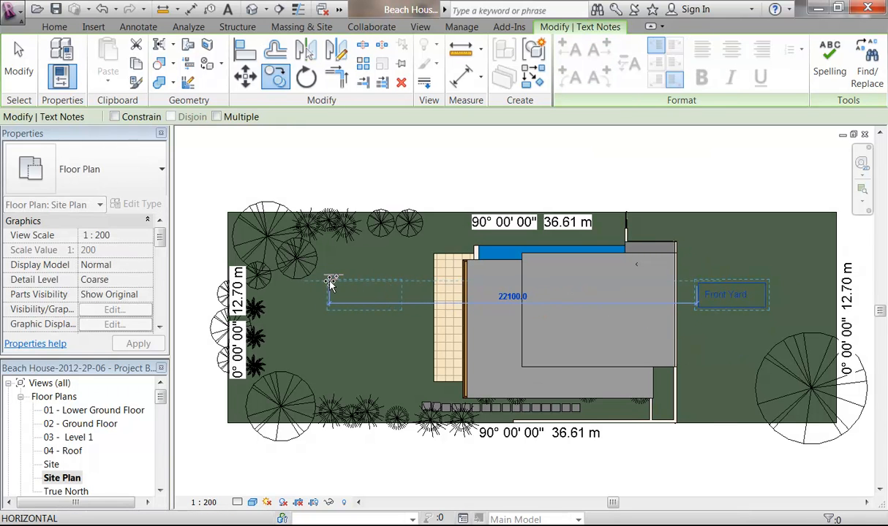
pyautogui.click(346, 284)
pyautogui.click(366, 295)
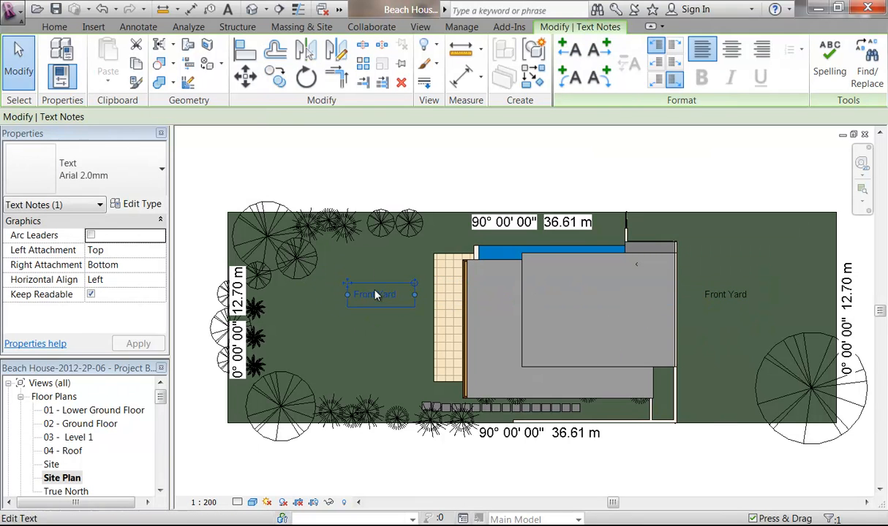
pyautogui.click(381, 296)
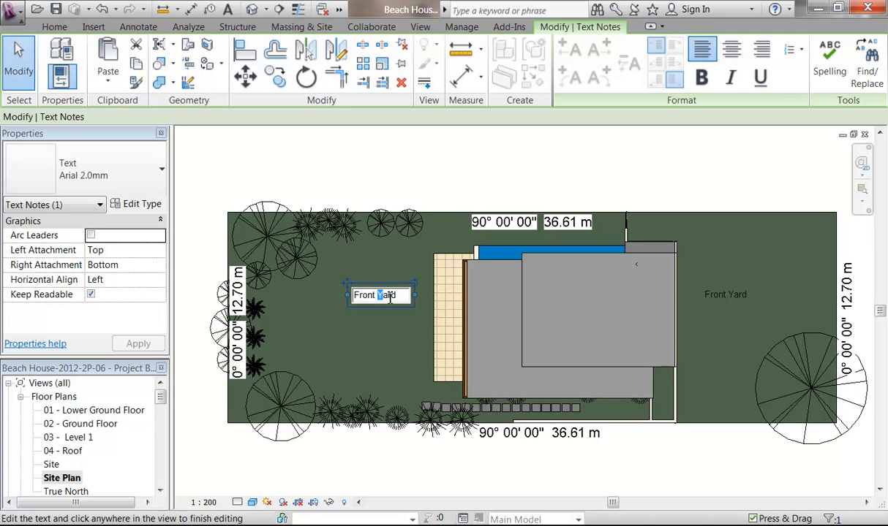
pyautogui.moveTo(376, 296); pyautogui.dragTo(354, 296)
pyautogui.press('Delete')
pyautogui.click(363, 192)
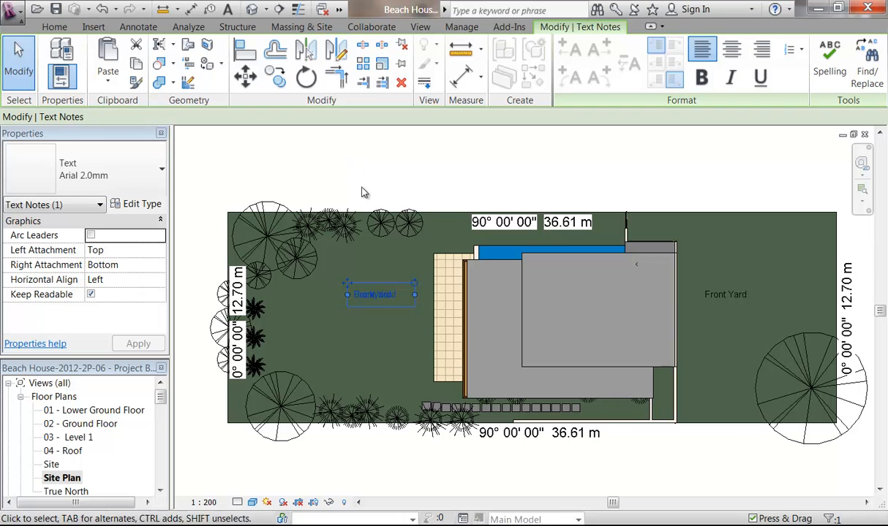
pyautogui.click(380, 296)
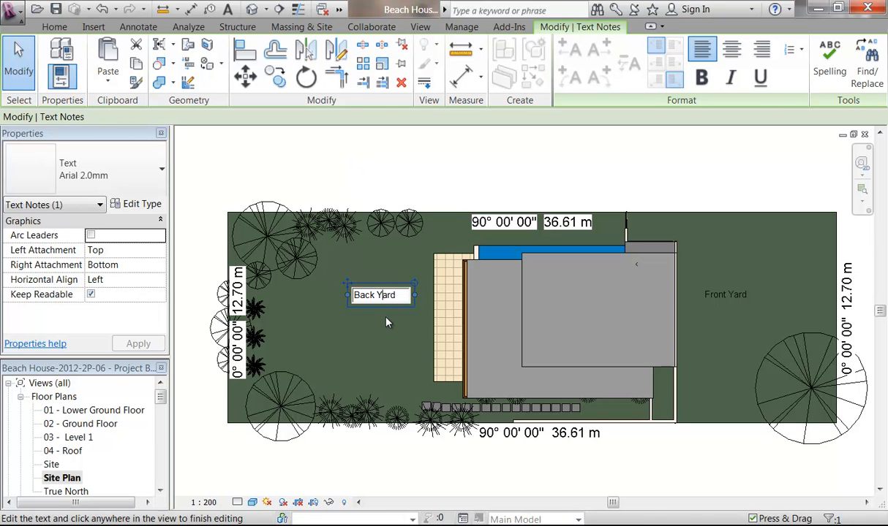
pyautogui.hotkey('ctrl', 'a')
pyautogui.click(358, 199)
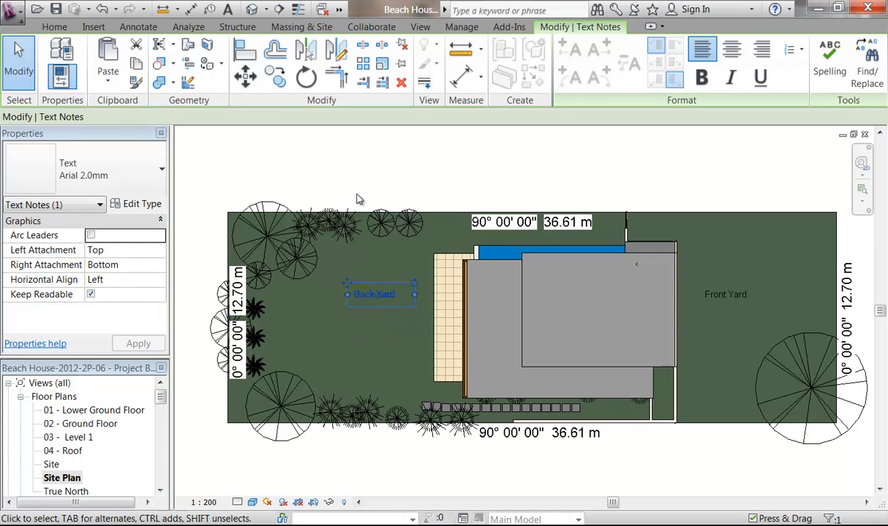
# Step: Nudge the Front Yard and Back Yard labels down together slightly
pyautogui.keyDown('ctrl'); pyautogui.click(713, 293); pyautogui.keyUp('ctrl')
pyautogui.hotkey('shift', 'Down')
pyautogui.hotkey('shift', 'Down')
pyautogui.press('Up')
pyautogui.press('Up')
pyautogui.press('Up')
pyautogui.press('Up')
pyautogui.press('Up')
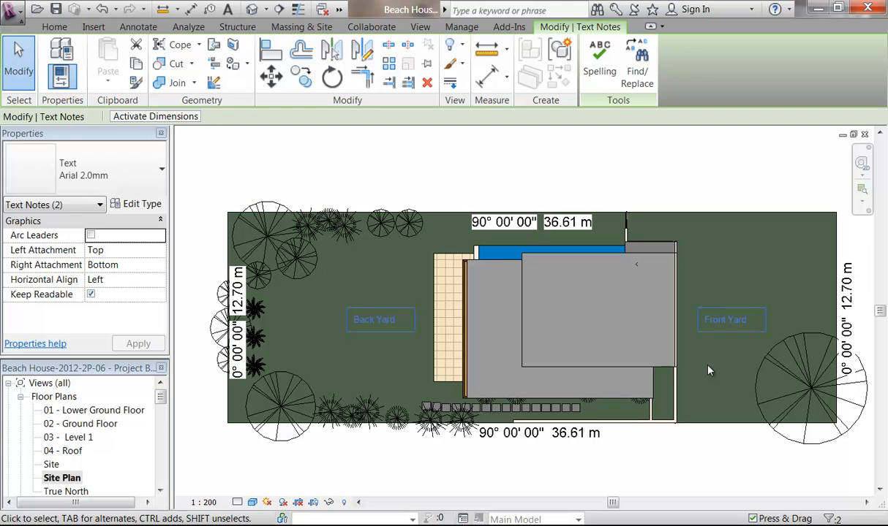
pyautogui.click(461, 185)
pyautogui.scroll(2, 436, 316)
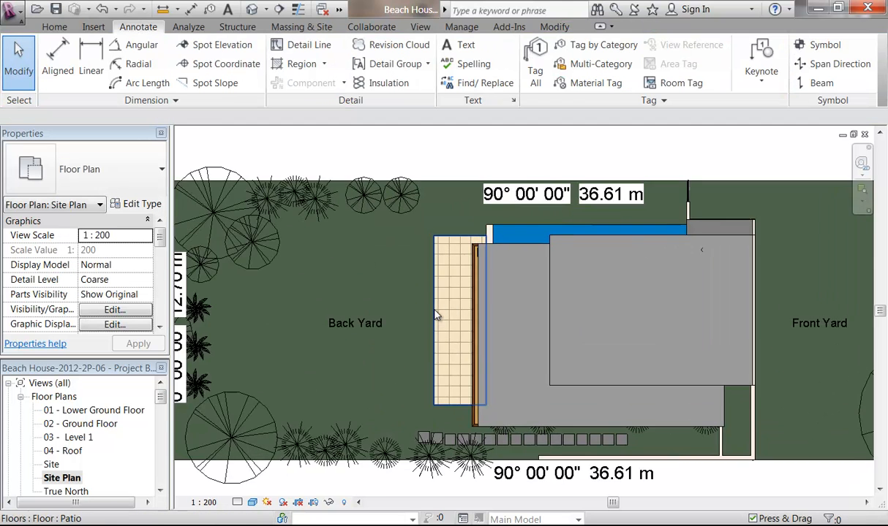
pyautogui.scroll(2, 436, 316)
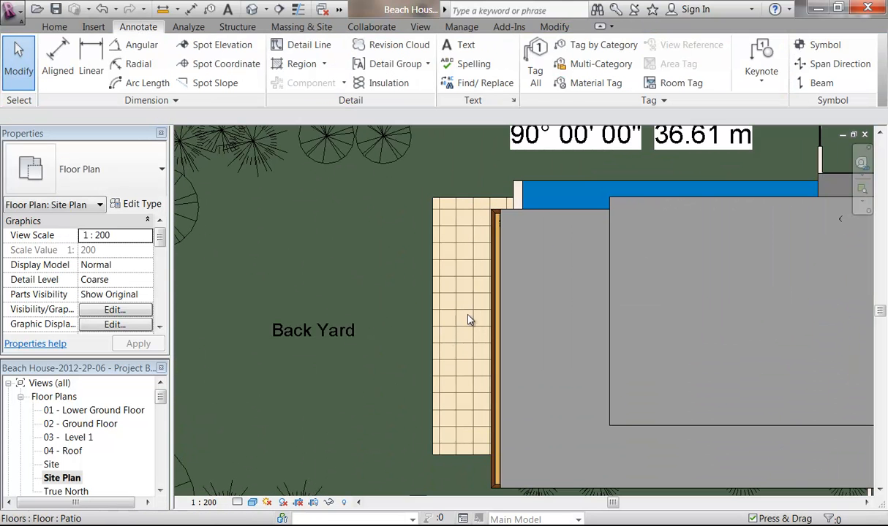
# Step: Add a 'Patio' text note, rotated vertical, on the patio paving
pyautogui.click(459, 45)
pyautogui.moveTo(445, 297); pyautogui.dragTo(549, 322)
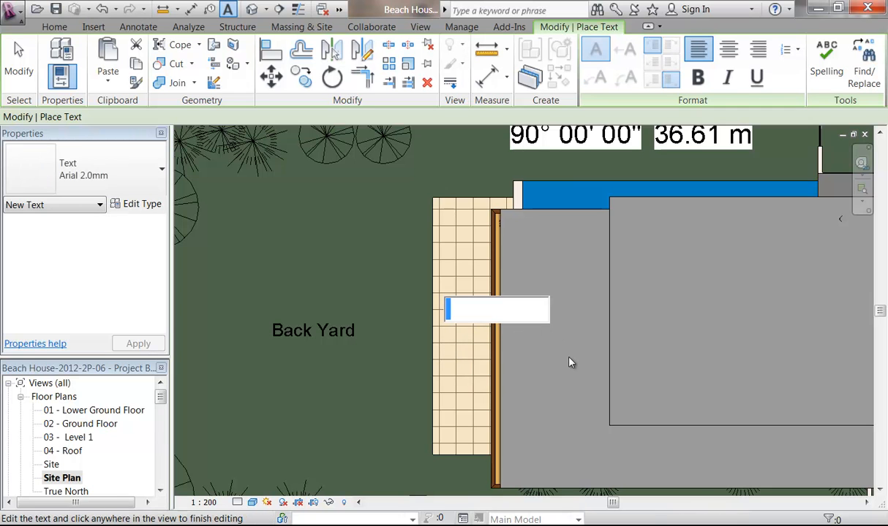
pyautogui.write('Patio')
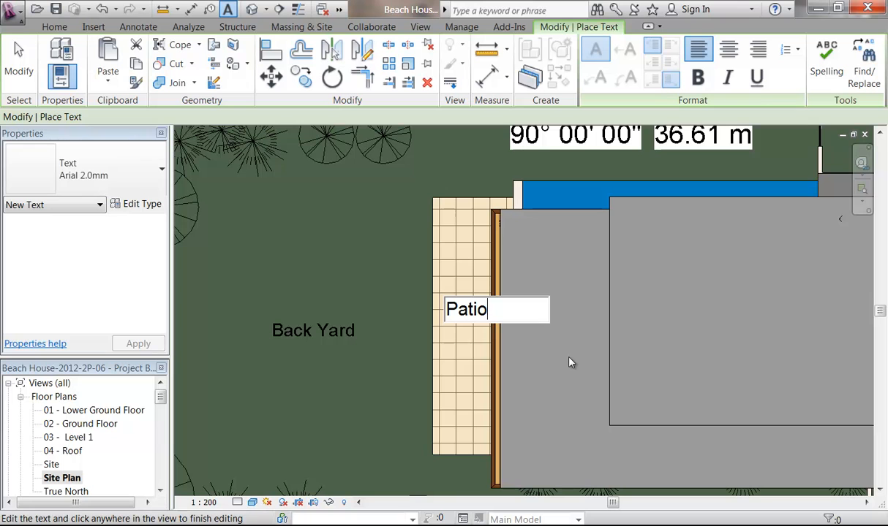
pyautogui.click(570, 361)
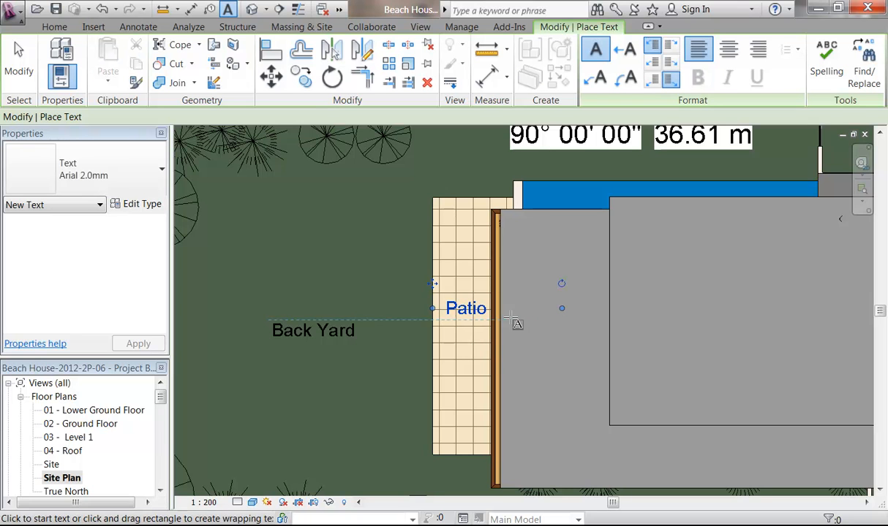
pyautogui.moveTo(562, 284); pyautogui.dragTo(475, 256)
pyautogui.moveTo(473, 372); pyautogui.dragTo(444, 387)
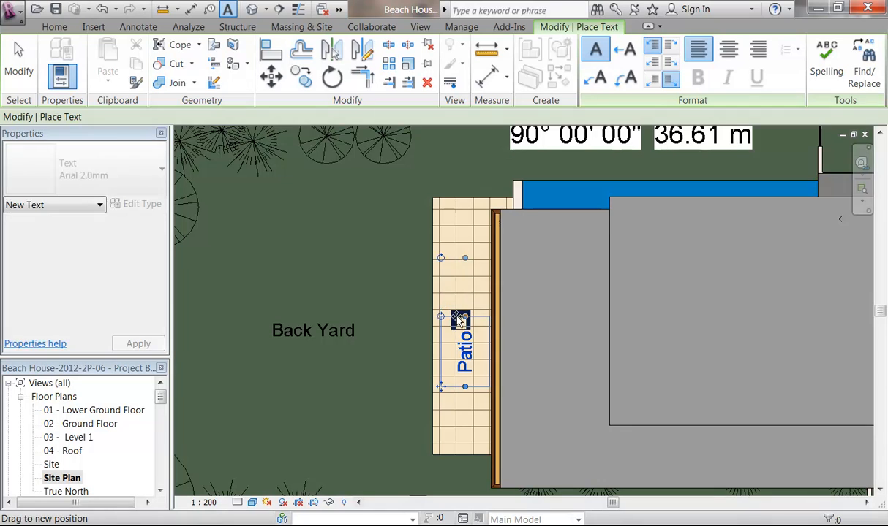
# Step: Add a 'Roof' text label over the house and narrow its text box
pyautogui.scroll(-3, 460, 321)
pyautogui.scroll(-1, 438, 315)
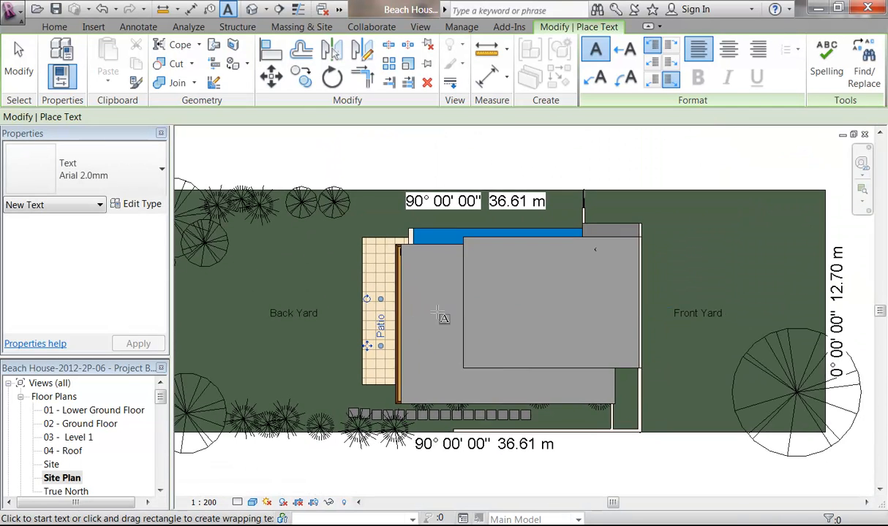
pyautogui.scroll(2, 438, 315)
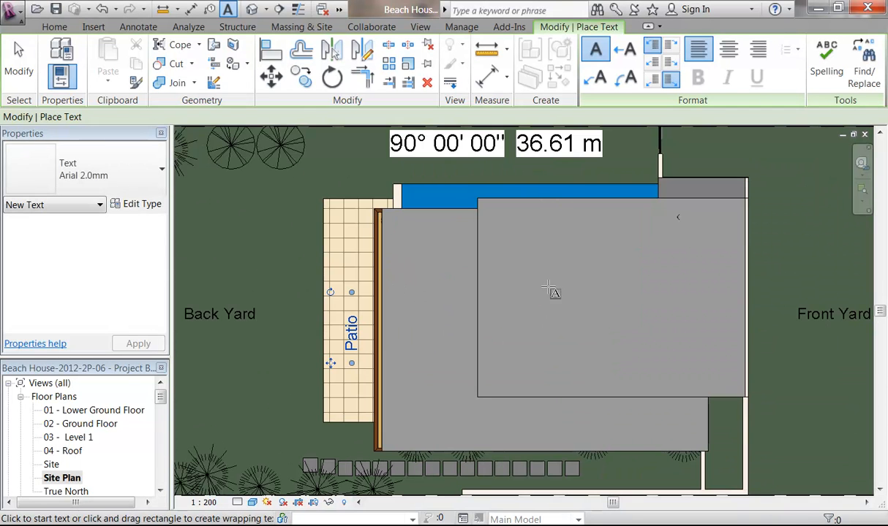
pyautogui.moveTo(537, 285); pyautogui.dragTo(636, 322)
pyautogui.write('Rof')
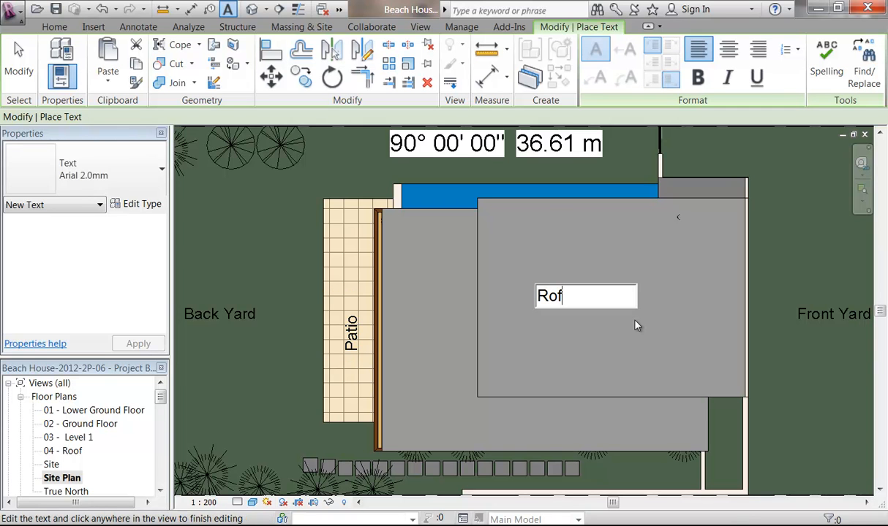
pyautogui.press('BackSpace')
pyautogui.write('of')
pyautogui.click(521, 264)
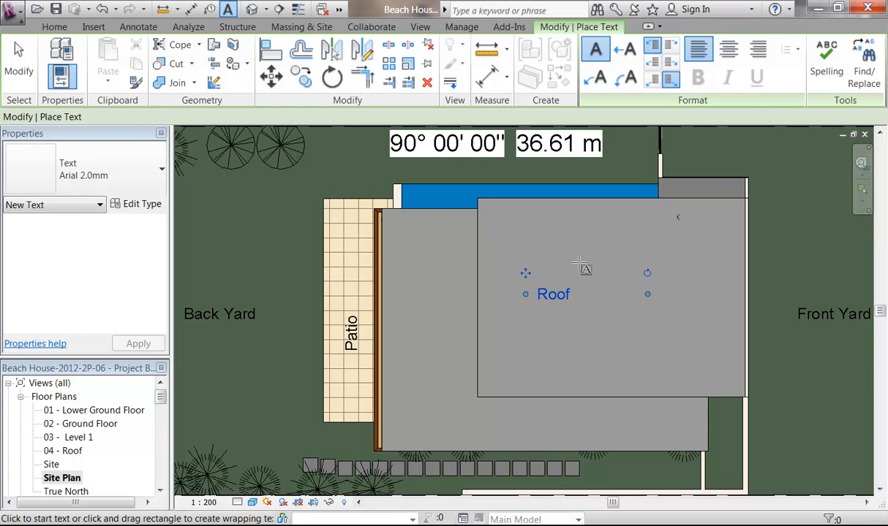
pyautogui.moveTo(651, 294); pyautogui.dragTo(597, 293)
pyautogui.rightClick(527, 234)
pyautogui.click(544, 217)
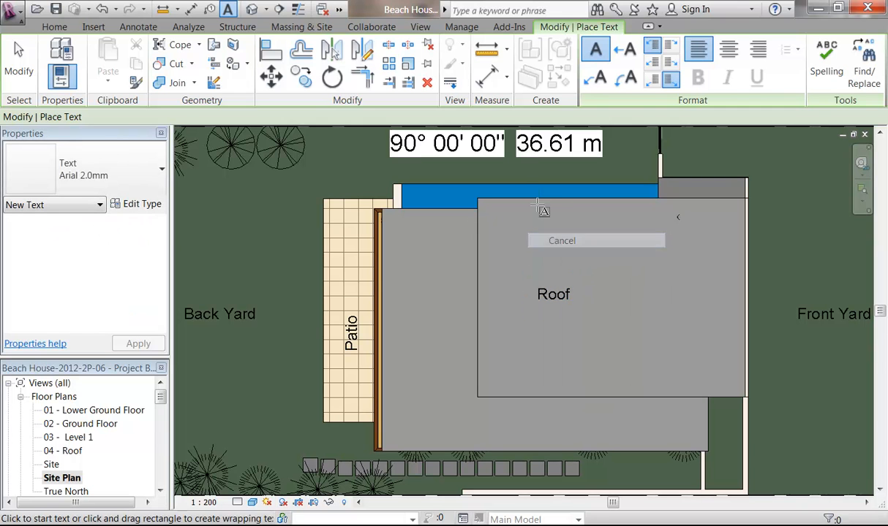
pyautogui.click(300, 76)
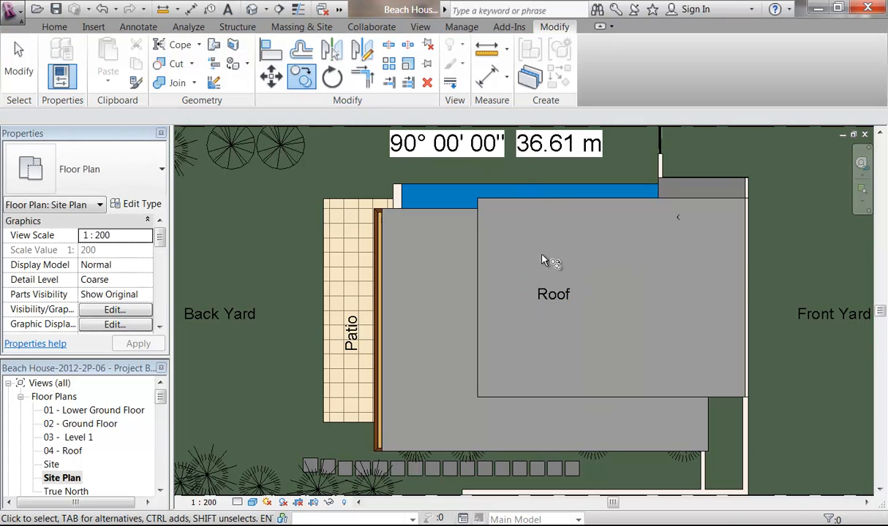
# Step: Copy the Roof label onto the left-hand roof section
pyautogui.click(548, 304)
pyautogui.click(275, 76)
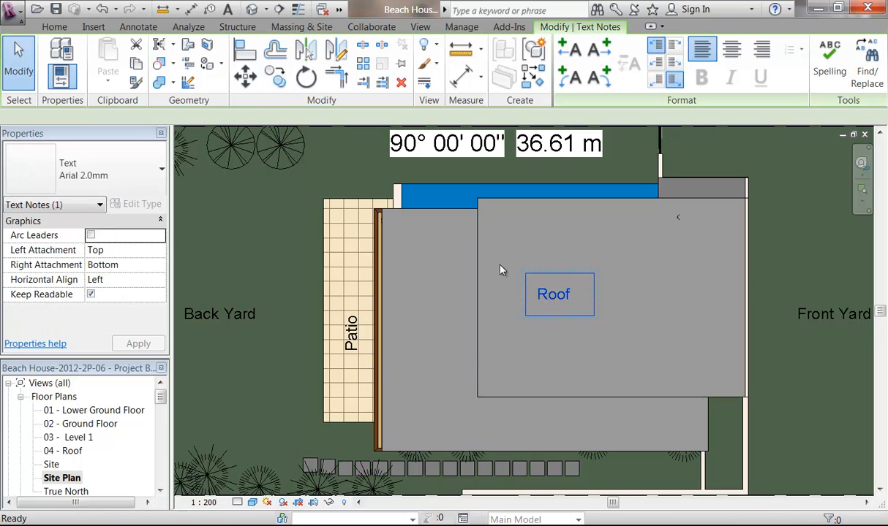
pyautogui.click(554, 306)
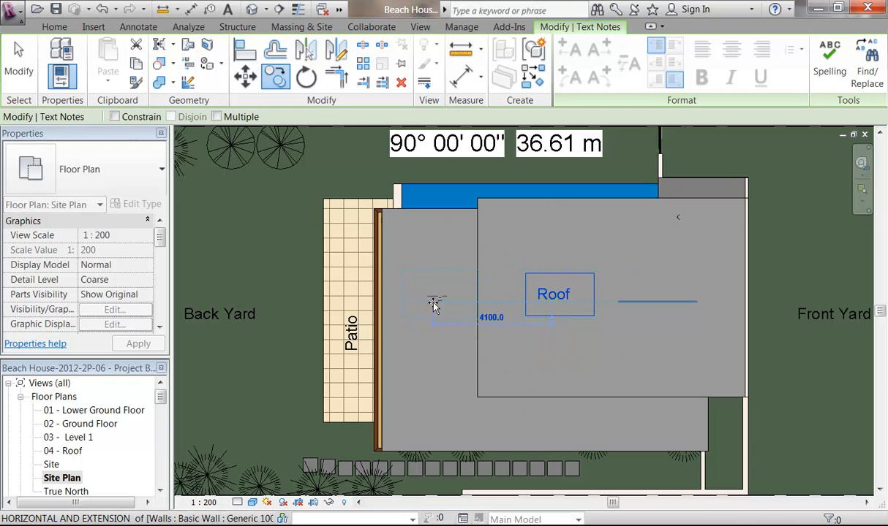
pyautogui.click(435, 304)
pyautogui.scroll(-2, 458, 279)
pyautogui.moveTo(458, 278); pyautogui.dragTo(490, 264, button='middle')
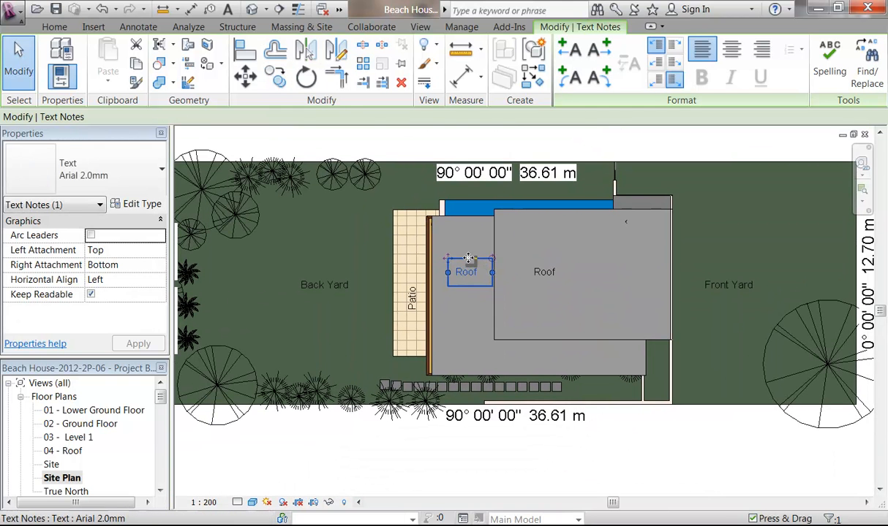
pyautogui.click(508, 462)
# Step: Nudge the original Roof label slightly to the right
pyautogui.click(554, 275)
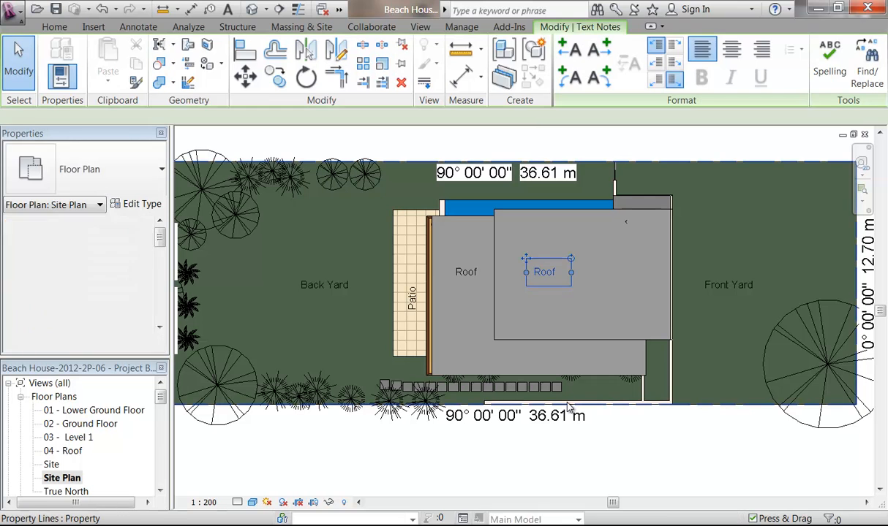
pyautogui.press('Right')
pyautogui.press('Right')
pyautogui.press('Right')
pyautogui.press('Right')
pyautogui.press('Right')
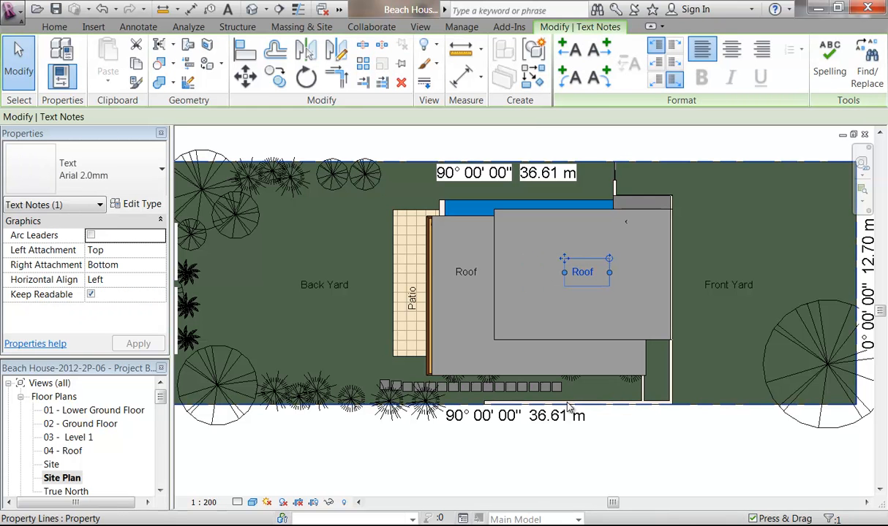
pyautogui.click(570, 493)
pyautogui.scroll(5, 620, 230)
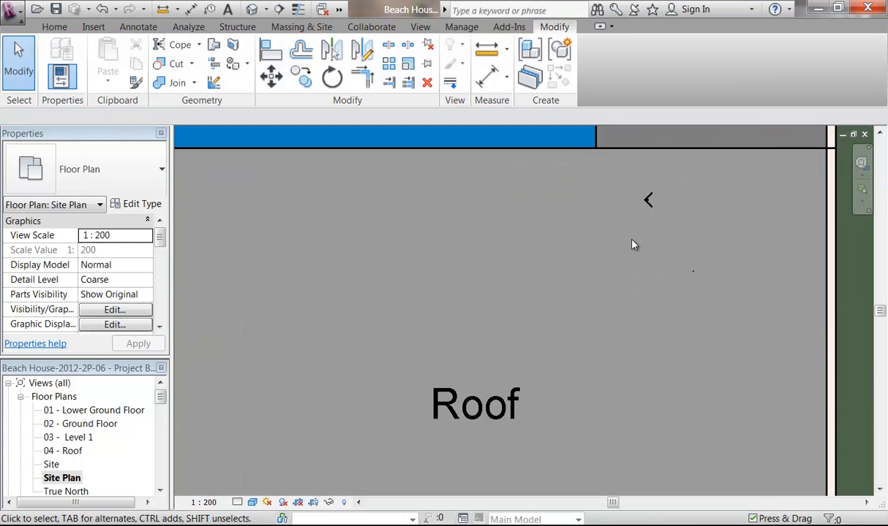
pyautogui.scroll(2, 646, 201)
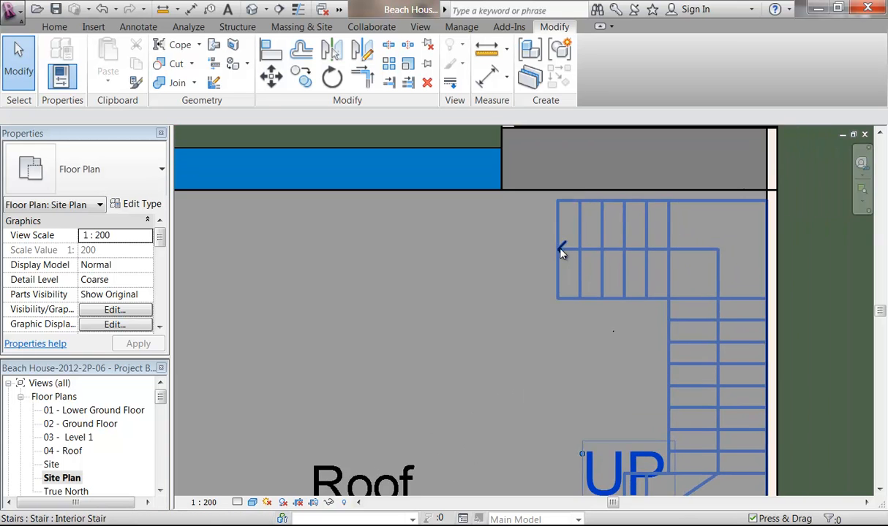
pyautogui.click(561, 251)
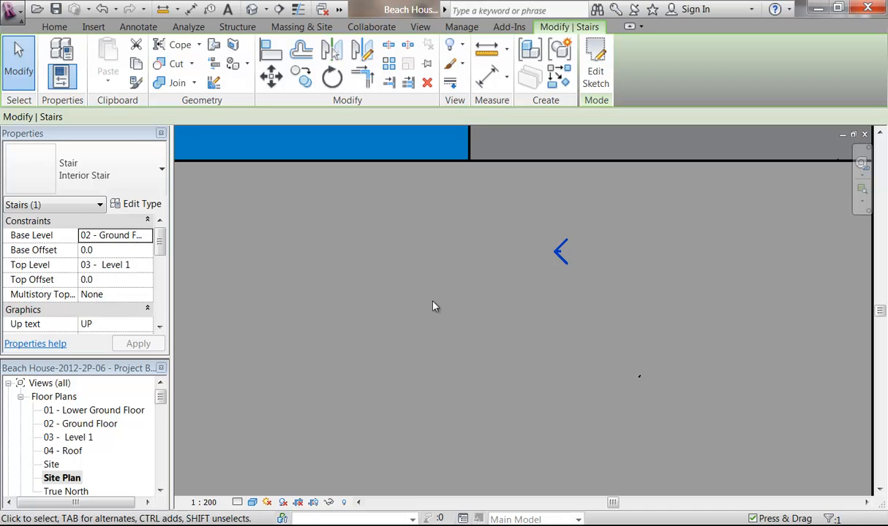
# Step: Deselect the stair, then zoom and pan until the whole lot with both Roof labels shows
pyautogui.press('Escape')
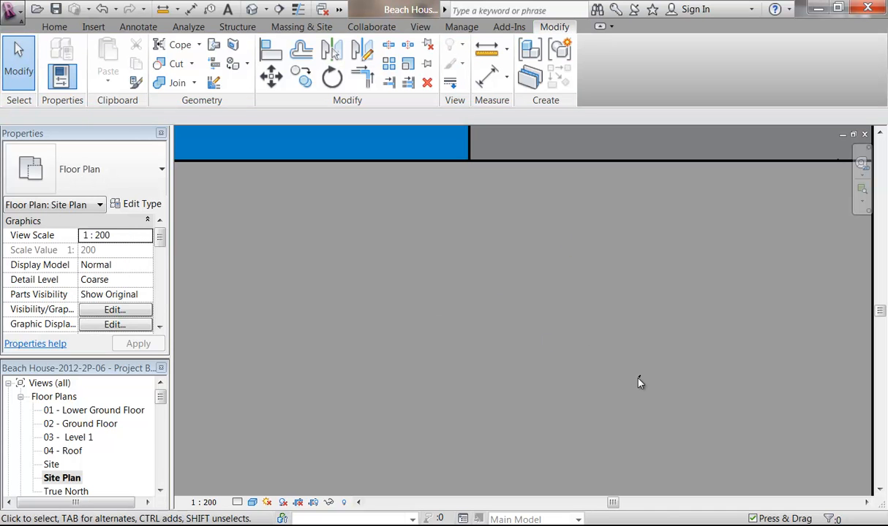
pyautogui.scroll(-4, 638, 382)
pyautogui.moveTo(634, 378); pyautogui.dragTo(570, 256, button='middle')
pyautogui.scroll(-3, 571, 256)
pyautogui.moveTo(533, 300); pyautogui.dragTo(570, 311, button='middle')
pyautogui.moveTo(567, 364); pyautogui.dragTo(575, 319, button='middle')
pyautogui.scroll(-1, 575, 319)
pyautogui.scroll(-1, 575, 322)
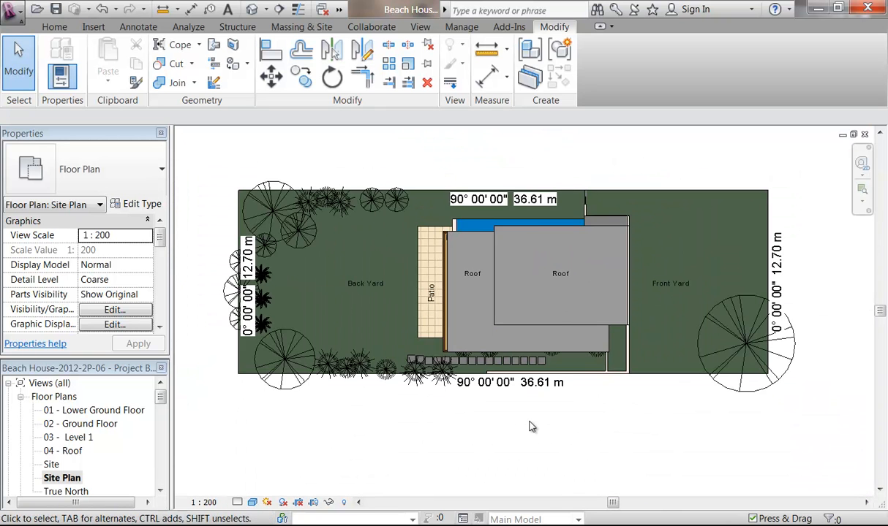
pyautogui.moveTo(512, 432); pyautogui.dragTo(578, 392, button='middle')
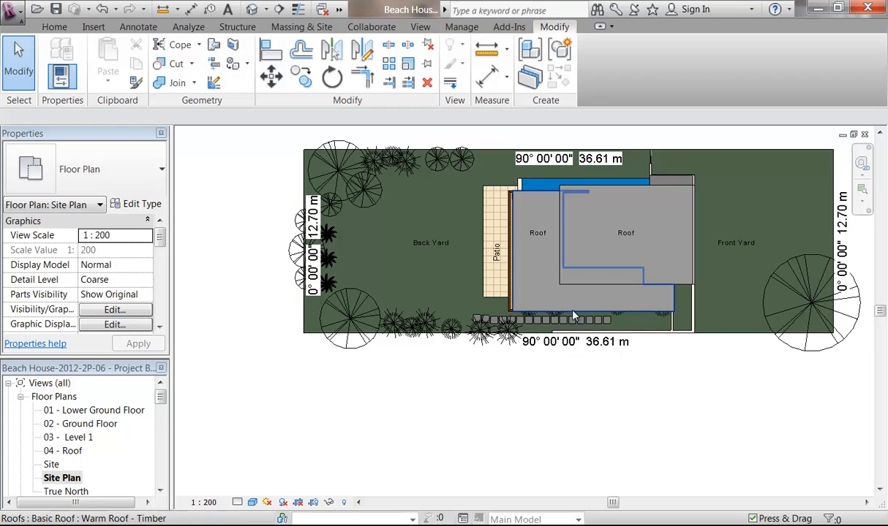
pyautogui.scroll(2, 567, 323)
pyautogui.scroll(-2, 580, 327)
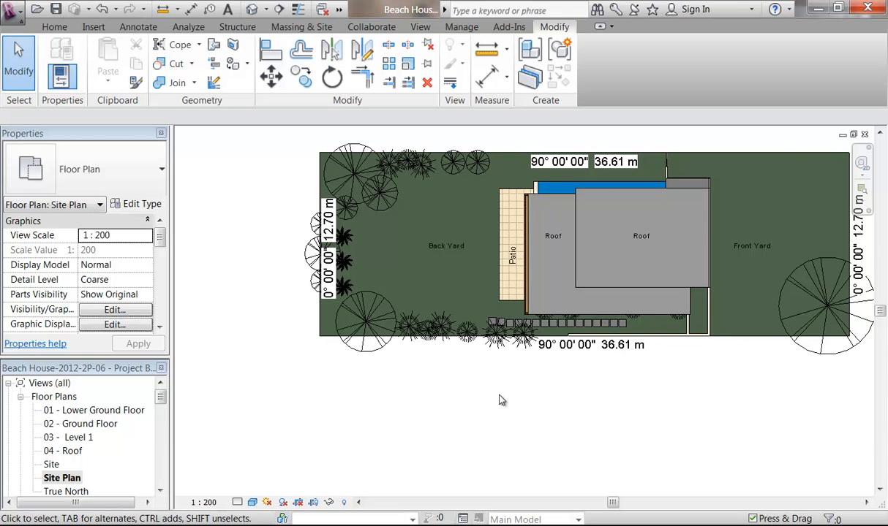
pyautogui.scroll(-2, 487, 410)
pyautogui.scroll(1, 472, 414)
pyautogui.moveTo(472, 414); pyautogui.dragTo(446, 425, button='middle')
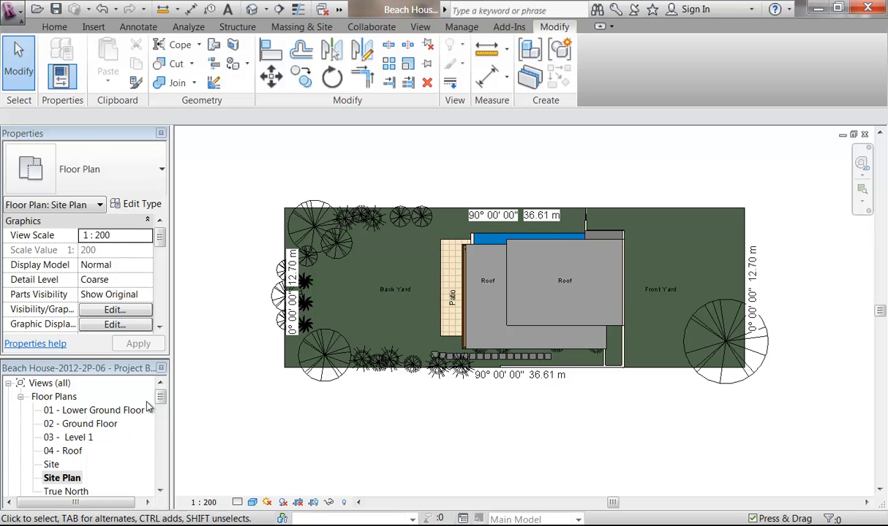
pyautogui.moveTo(161, 401); pyautogui.dragTo(162, 476)
# Step: Place the Site Plan view as a viewport on sheet A103 - Cover Sheet
pyautogui.doubleClick(78, 438)
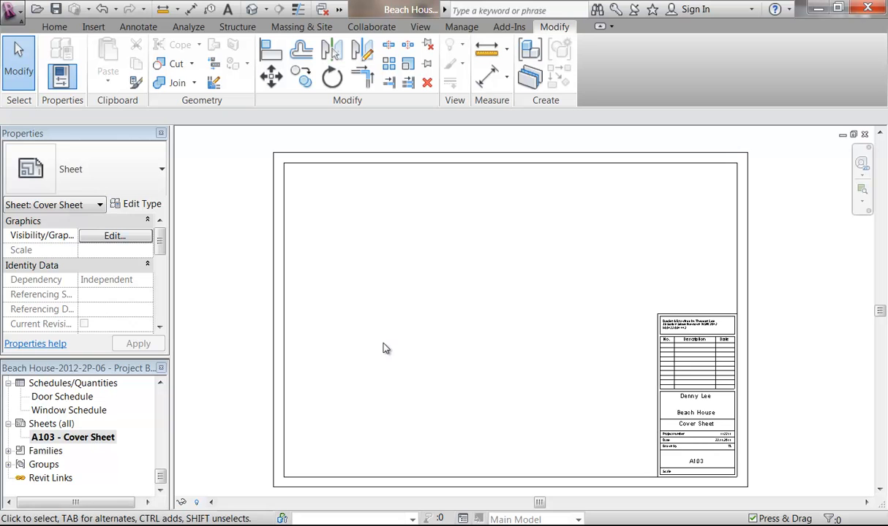
pyautogui.moveTo(162, 476); pyautogui.dragTo(165, 407)
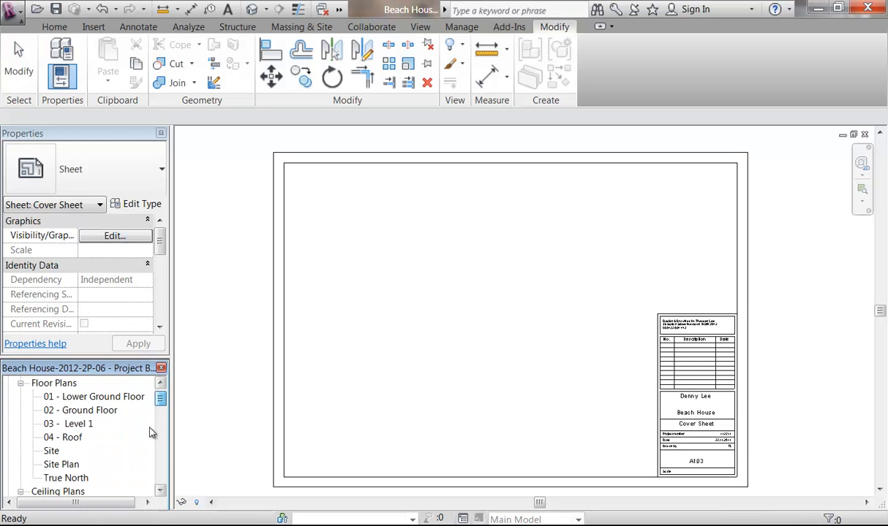
pyautogui.click(60, 465)
pyautogui.moveTo(440, 265); pyautogui.dragTo(443, 261)
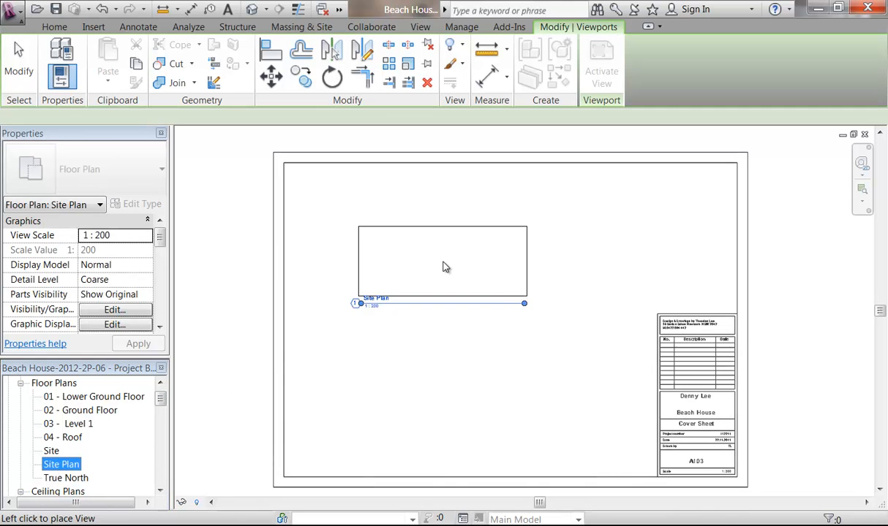
pyautogui.click(384, 216)
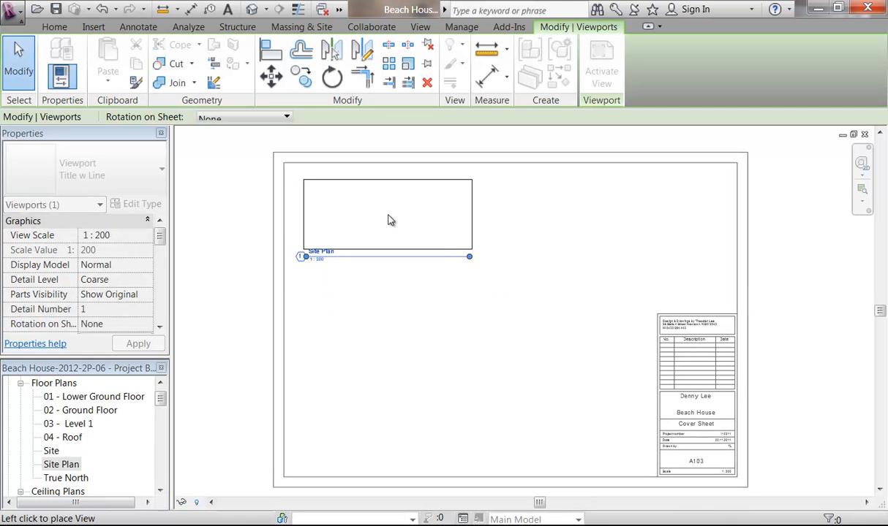
pyautogui.click(392, 314)
pyautogui.scroll(2, 409, 329)
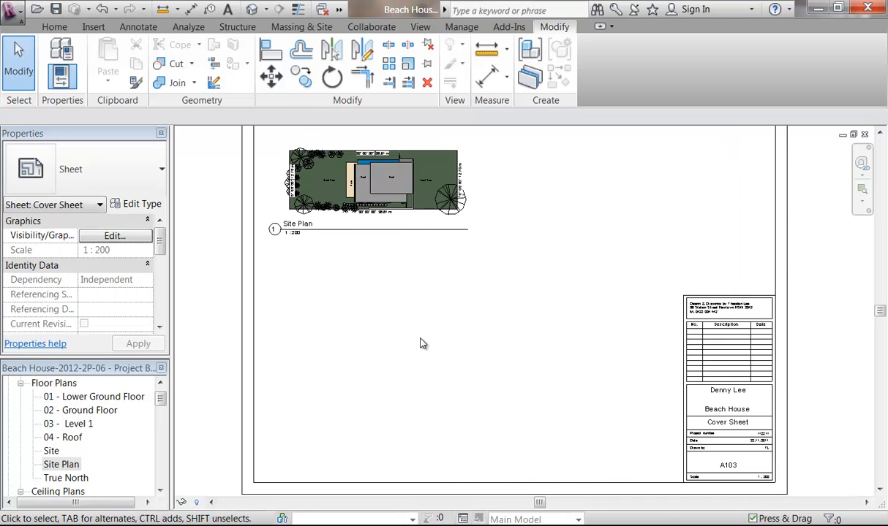
pyautogui.scroll(-3, 420, 343)
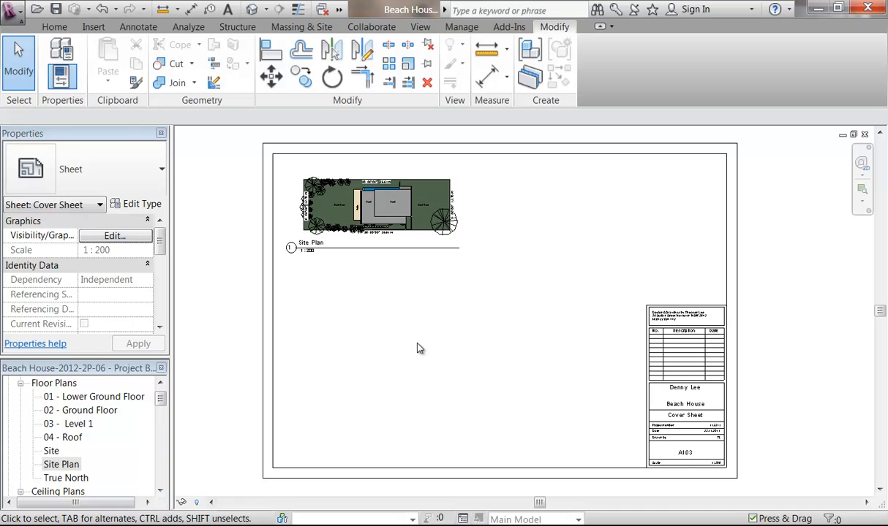
# Step: Move the Site Plan viewport toward the right side of the sheet
pyautogui.click(378, 217)
pyautogui.moveTo(377, 216); pyautogui.dragTo(587, 224)
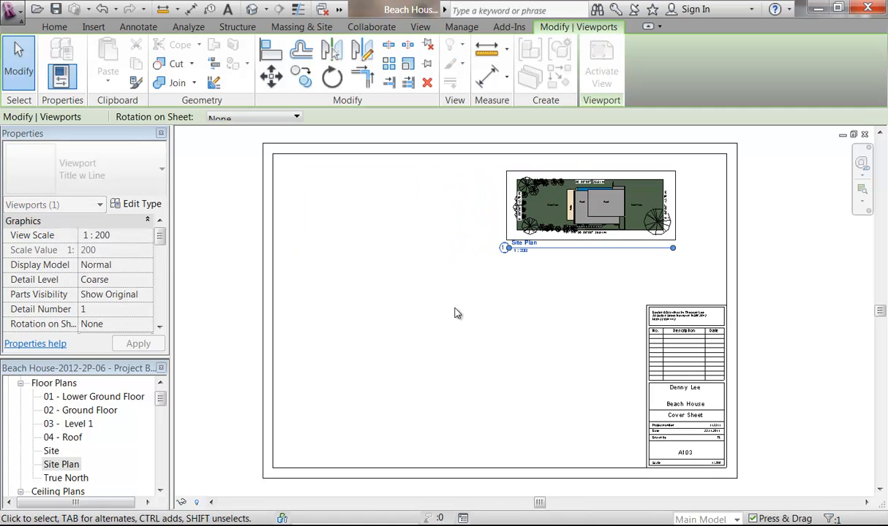
pyautogui.click(458, 311)
pyautogui.moveTo(162, 403); pyautogui.dragTo(156, 474)
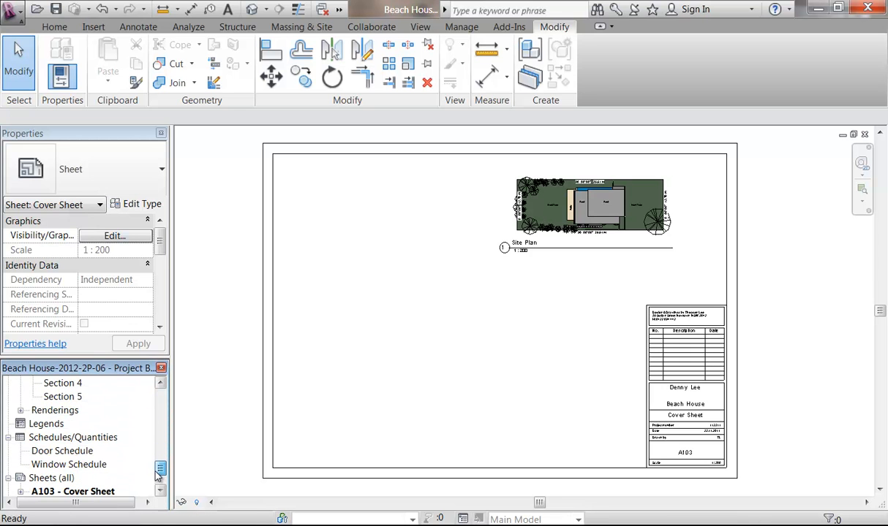
# Step: Show the View tab's Schedules dropdown listing schedule types such as Sheet List
pyautogui.click(55, 438)
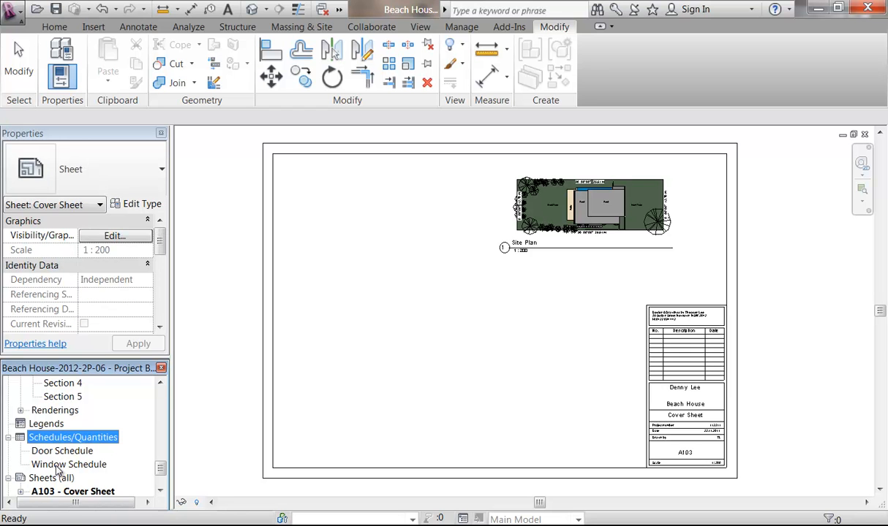
pyautogui.click(424, 297)
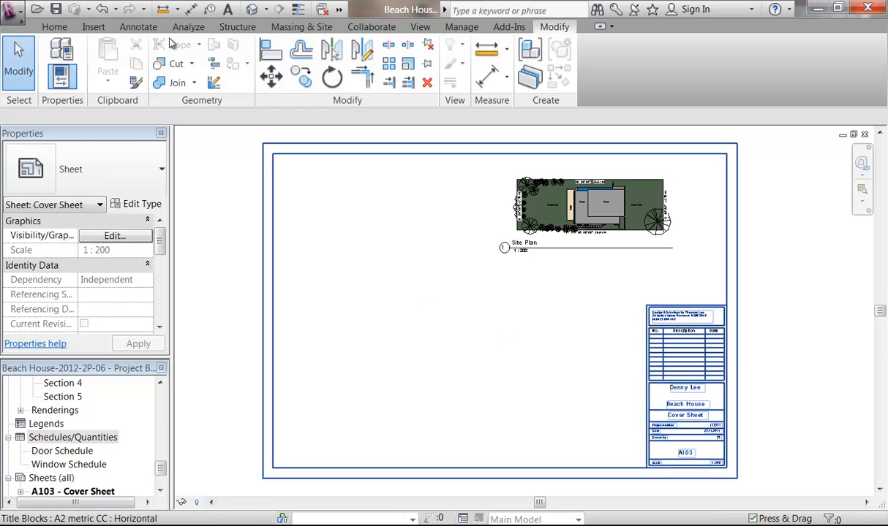
pyautogui.click(136, 27)
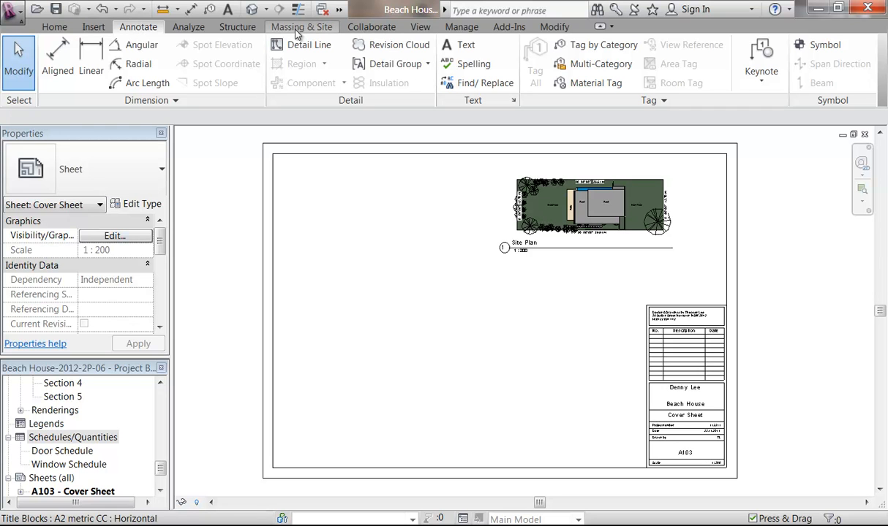
pyautogui.click(422, 30)
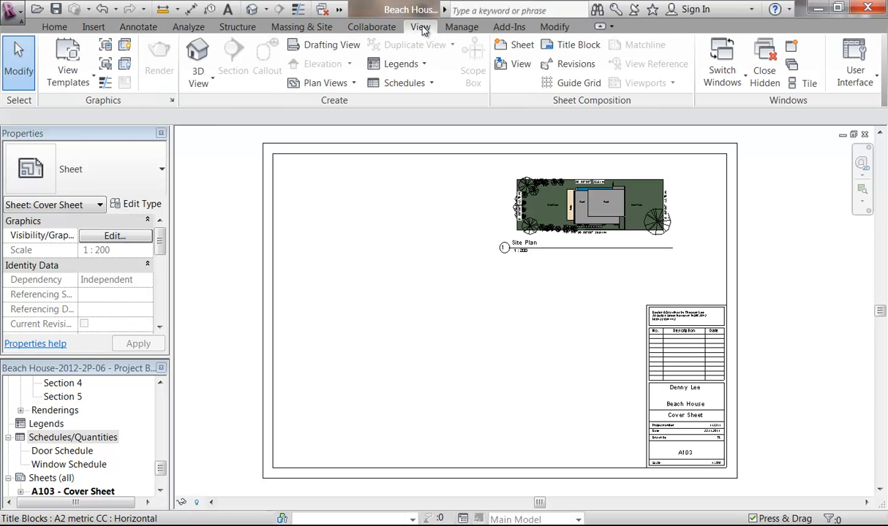
pyautogui.click(416, 85)
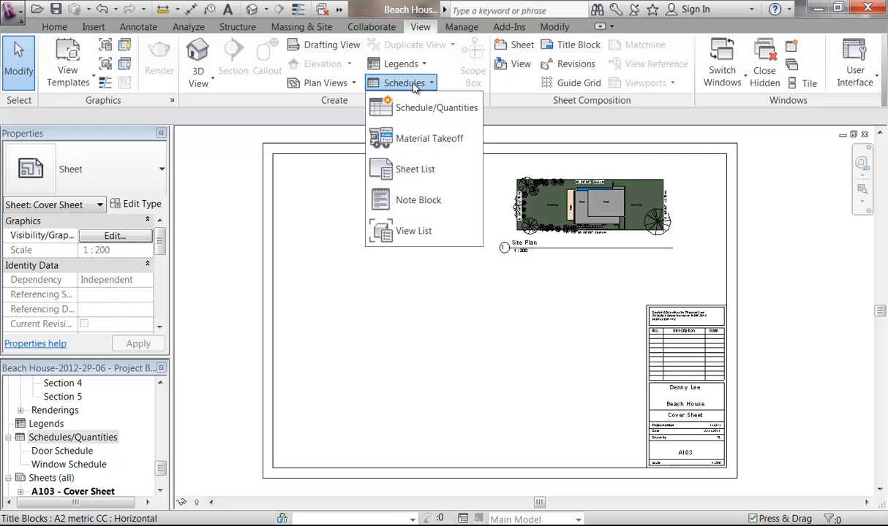
# Step: Start a Sheet List schedule with Sheet Name, Sheet Number, Sheet Issue Date and Drawn By fields
pyautogui.click(403, 176)
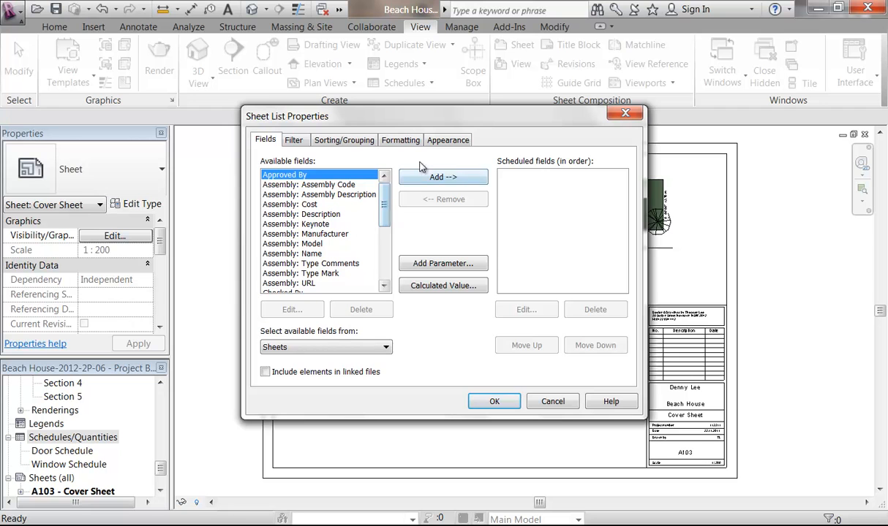
pyautogui.moveTo(383, 212); pyautogui.dragTo(387, 265)
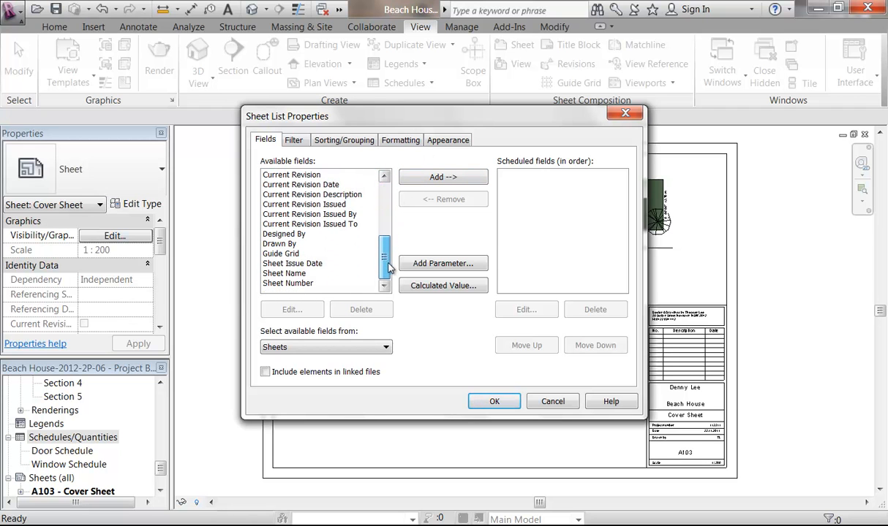
pyautogui.click(298, 274)
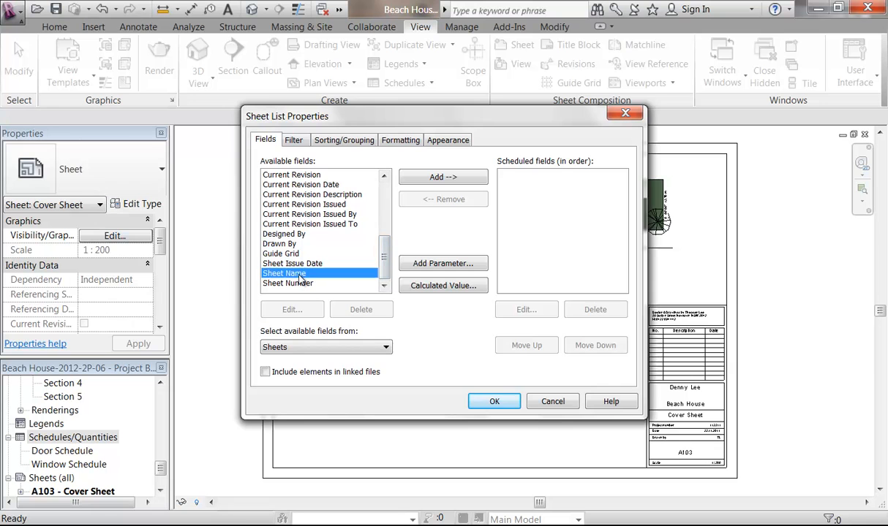
pyautogui.click(443, 178)
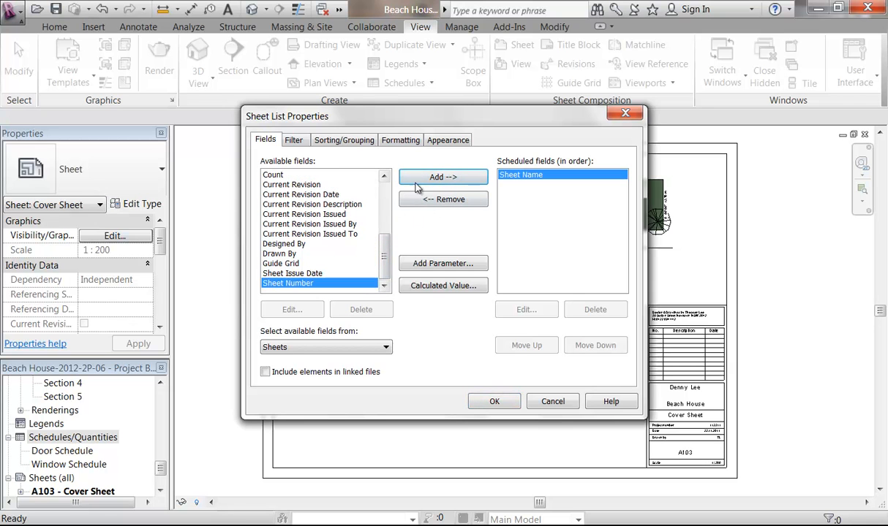
pyautogui.click(437, 179)
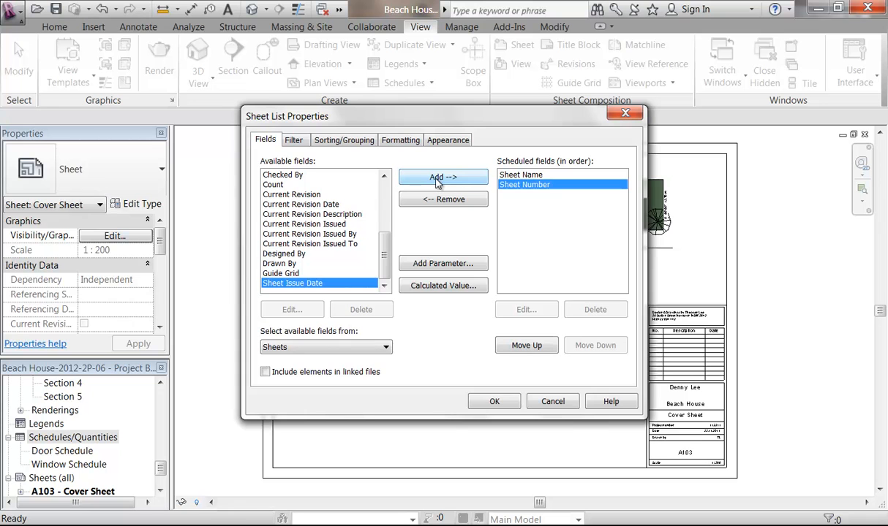
pyautogui.click(437, 180)
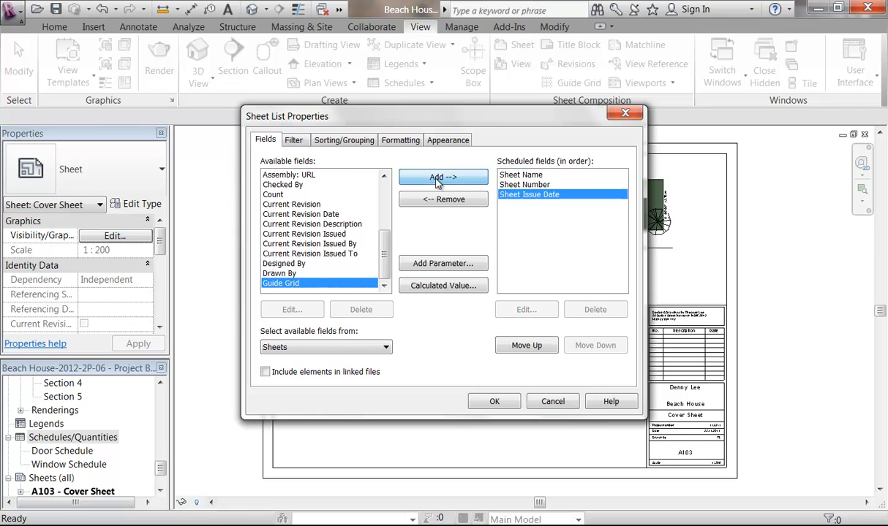
pyautogui.moveTo(384, 250); pyautogui.dragTo(401, 181)
pyautogui.scroll(-4, 351, 234)
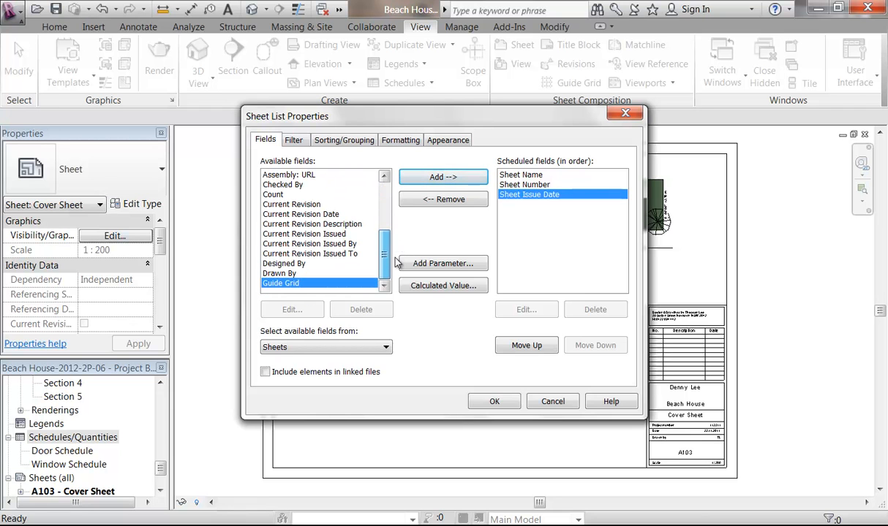
pyautogui.click(280, 274)
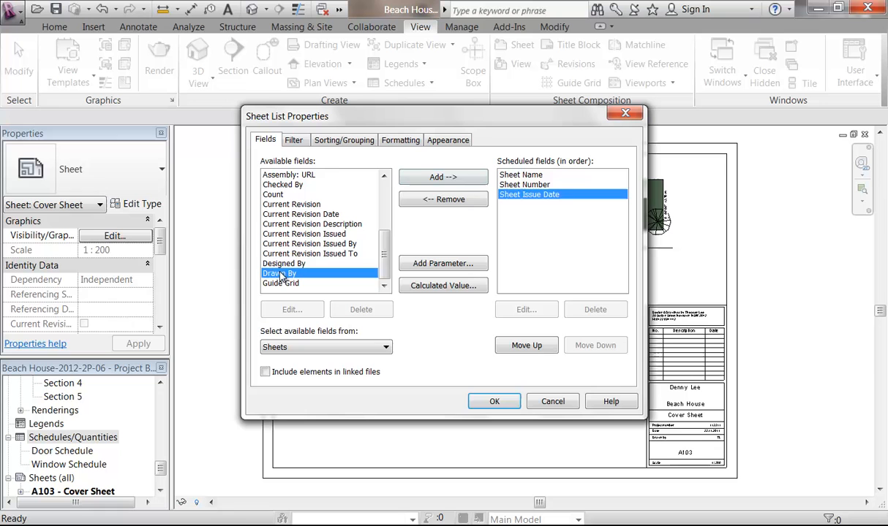
pyautogui.click(424, 177)
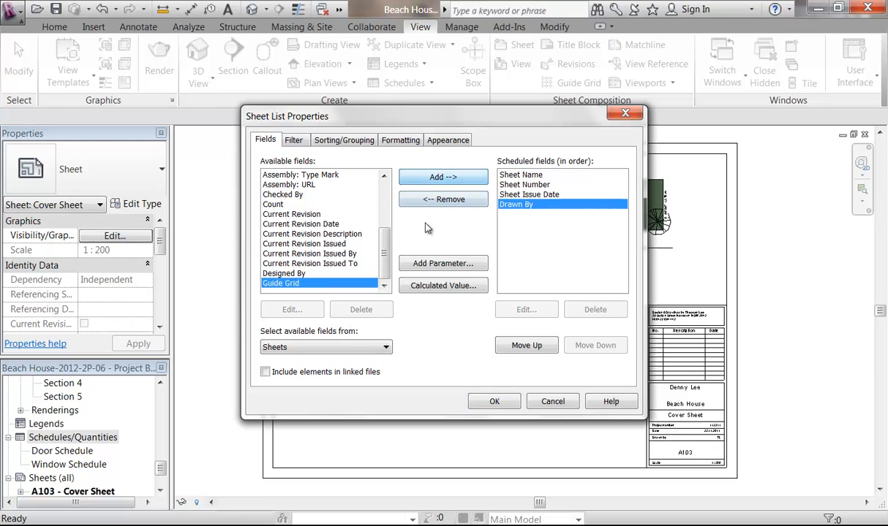
# Step: Move Sheet Number to the last column and confirm the schedule
pyautogui.click(520, 194)
pyautogui.click(516, 185)
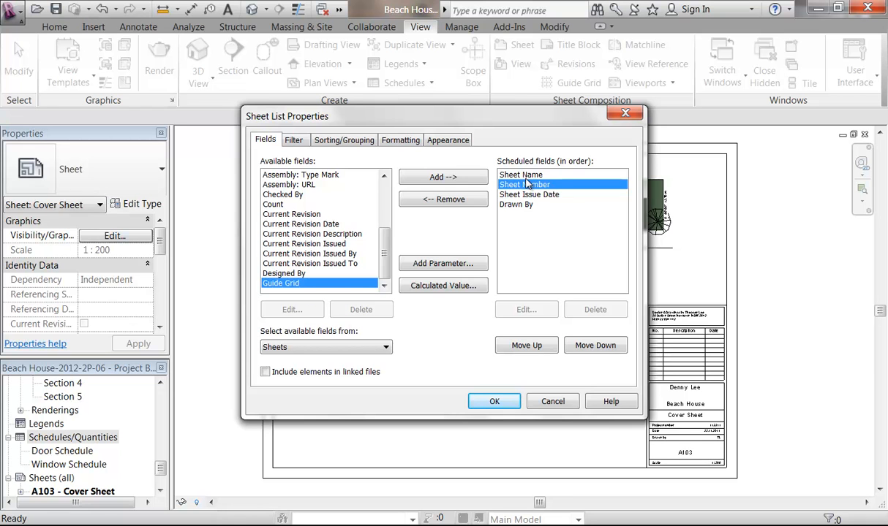
pyautogui.click(599, 351)
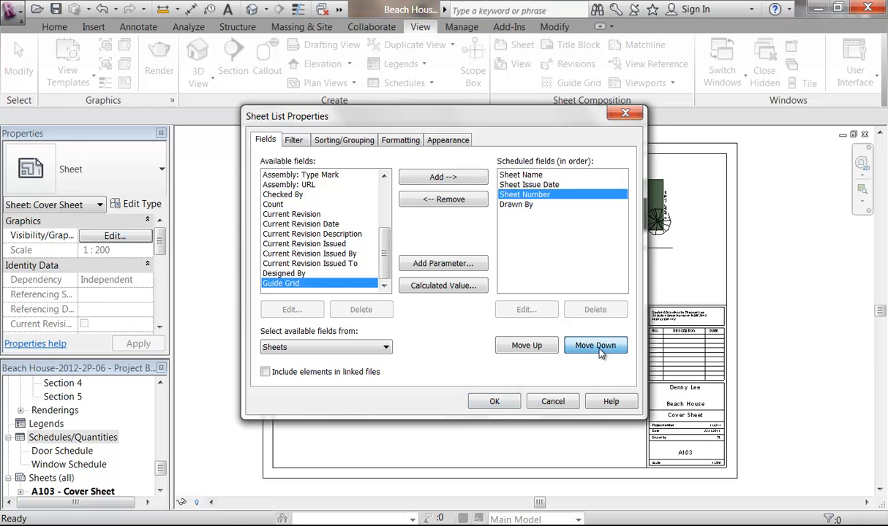
pyautogui.click(599, 351)
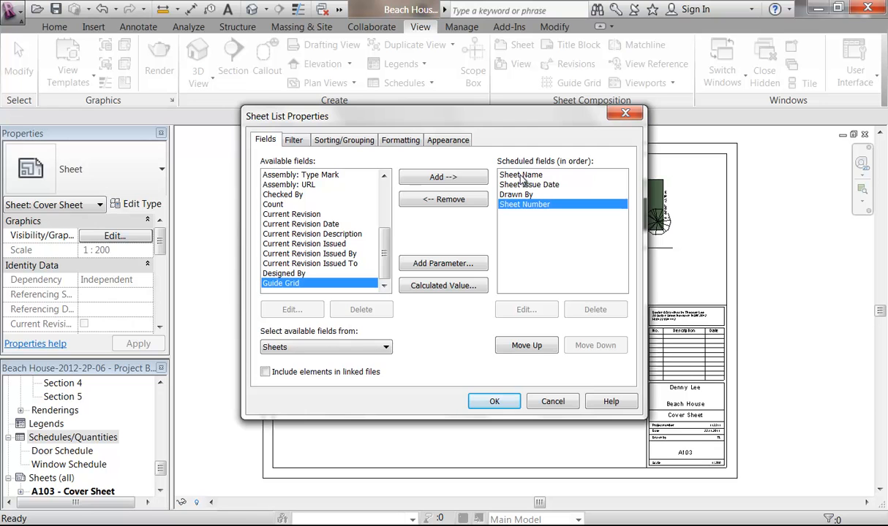
pyautogui.click(537, 186)
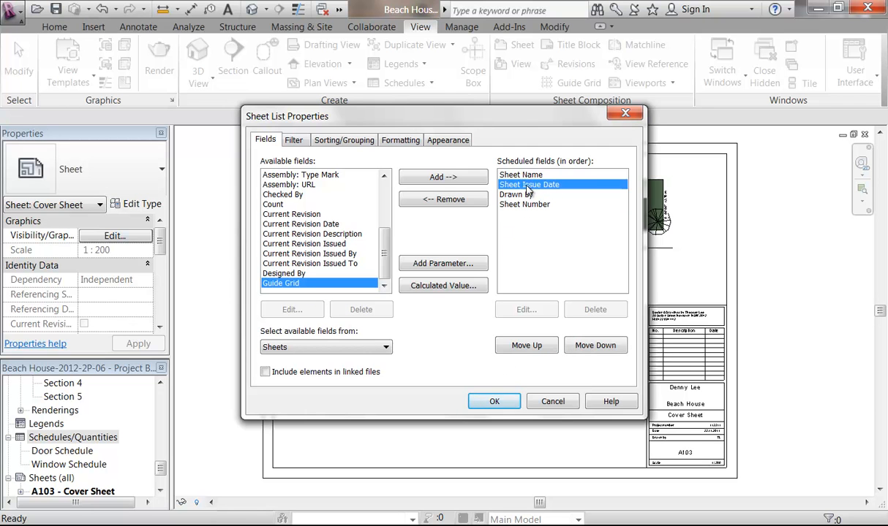
pyautogui.click(497, 406)
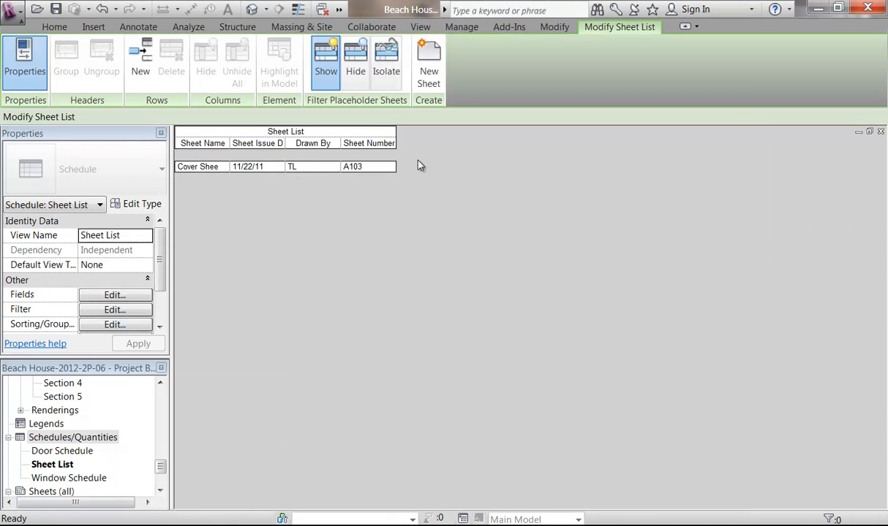
# Step: Open A103 - Cover Sheet and drop the Sheet List schedule at its top-left
pyautogui.moveTo(160, 471); pyautogui.dragTo(159, 479)
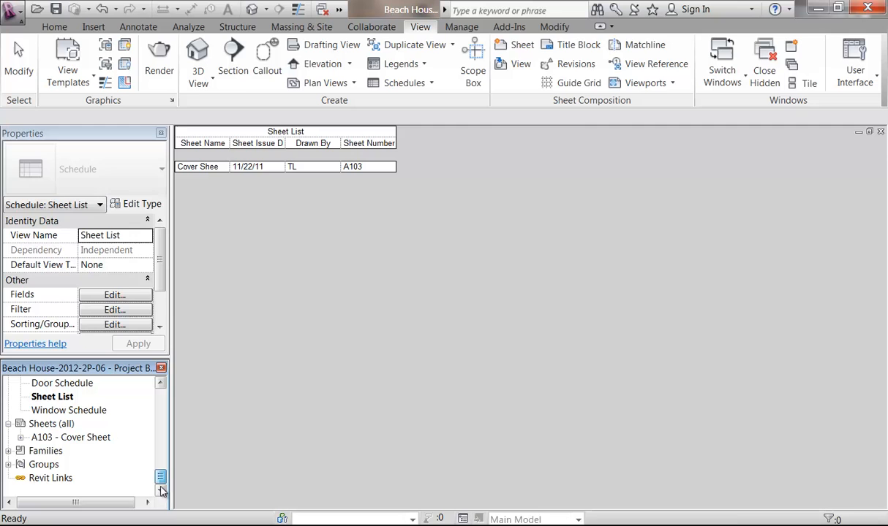
pyautogui.doubleClick(74, 437)
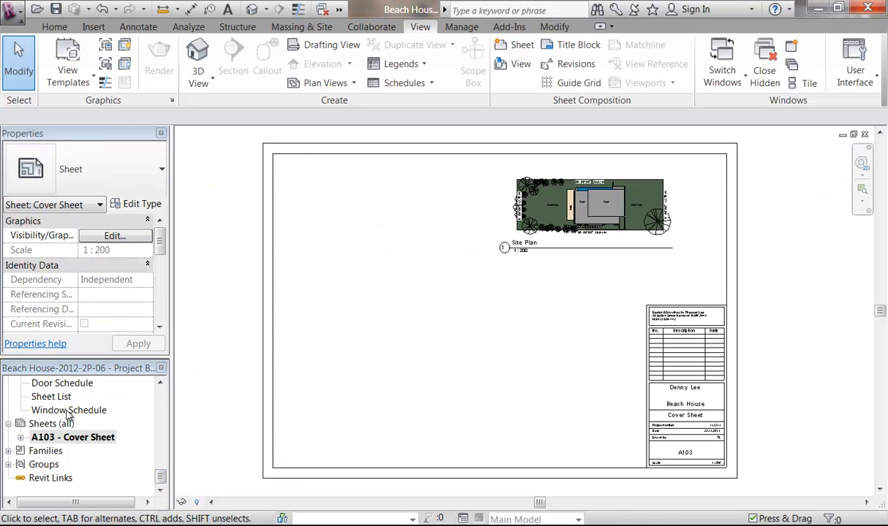
pyautogui.moveTo(50, 399); pyautogui.dragTo(327, 198)
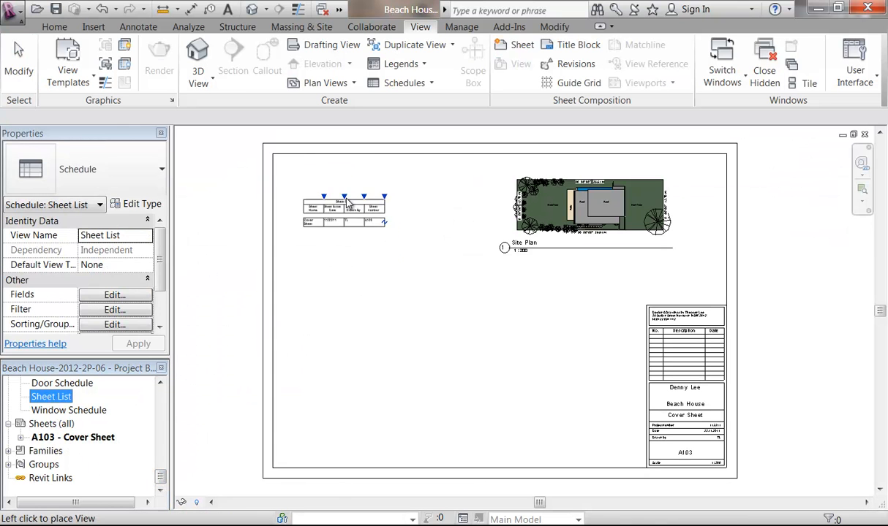
pyautogui.click(338, 191)
# Step: Shift the Sheet List schedule to the right on the cover sheet
pyautogui.scroll(4, 378, 293)
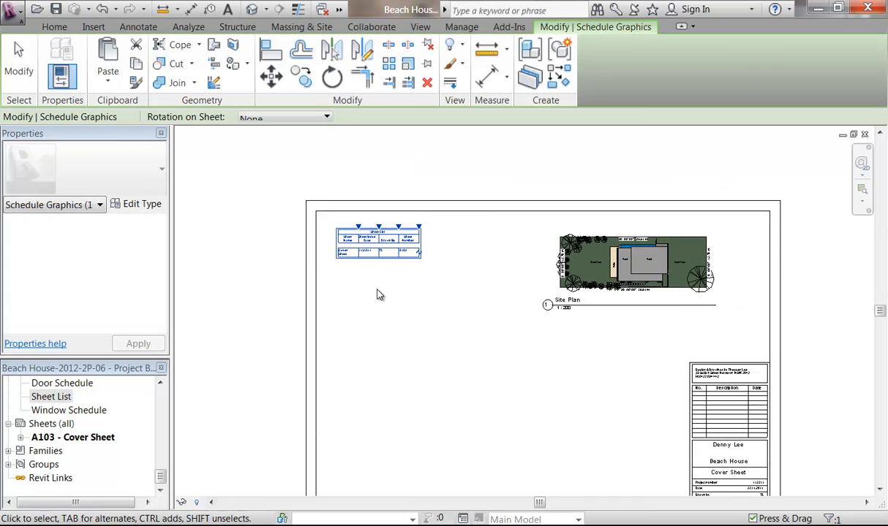
pyautogui.click(367, 349)
pyautogui.scroll(2, 368, 348)
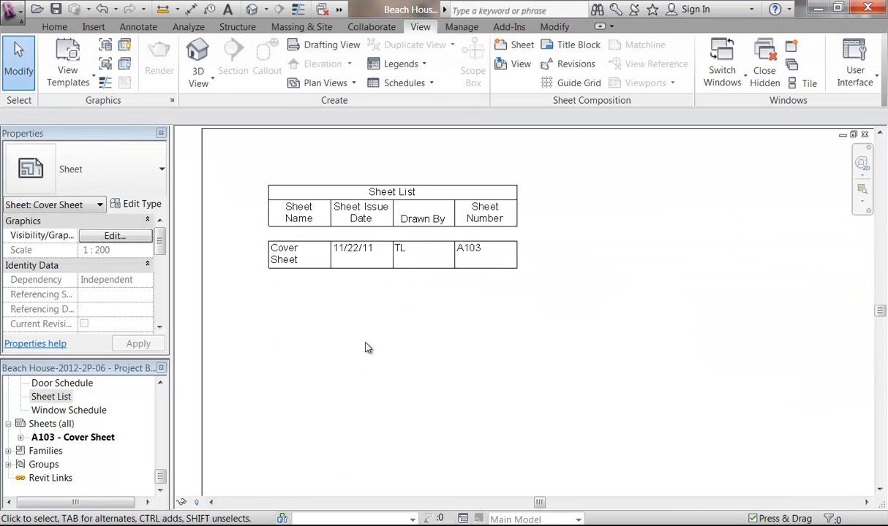
pyautogui.click(332, 235)
pyautogui.moveTo(334, 180); pyautogui.dragTo(396, 190)
pyautogui.click(414, 344)
pyautogui.scroll(-2, 414, 347)
pyautogui.moveTo(414, 345); pyautogui.dragTo(402, 298, button='middle')
pyautogui.scroll(2, 372, 175)
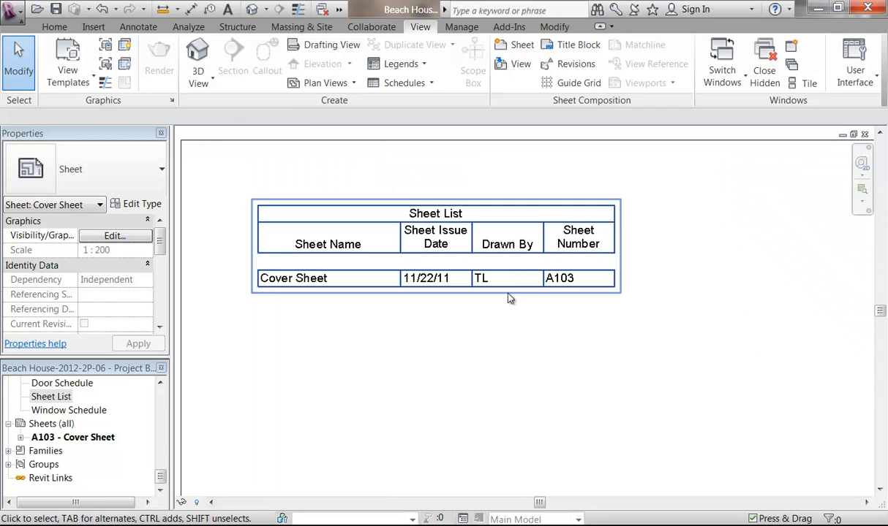
pyautogui.scroll(-3, 390, 249)
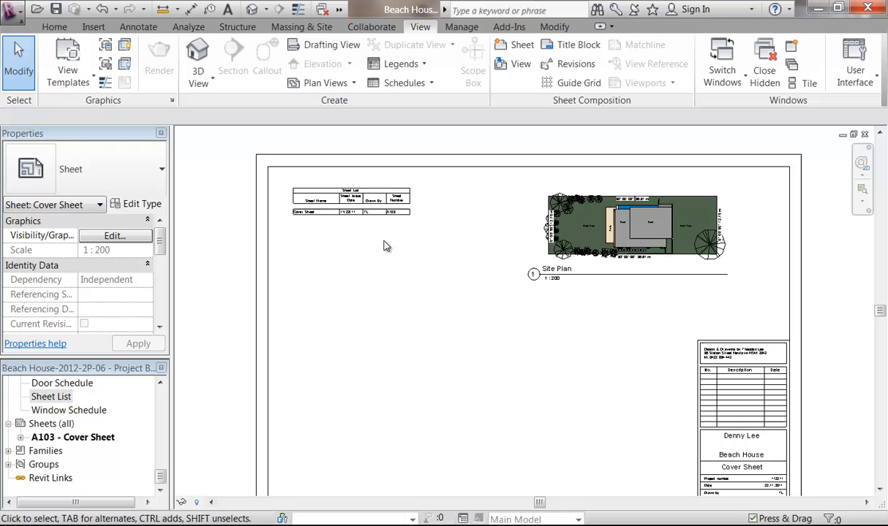
# Step: Adjust the Sheet List's vertical position, settling it near the top-left beside the site plan
pyautogui.click(354, 205)
pyautogui.moveTo(342, 199); pyautogui.dragTo(343, 224)
pyautogui.click(377, 325)
pyautogui.scroll(-1, 378, 326)
pyautogui.moveTo(378, 327); pyautogui.dragTo(395, 289, button='middle')
pyautogui.click(367, 201)
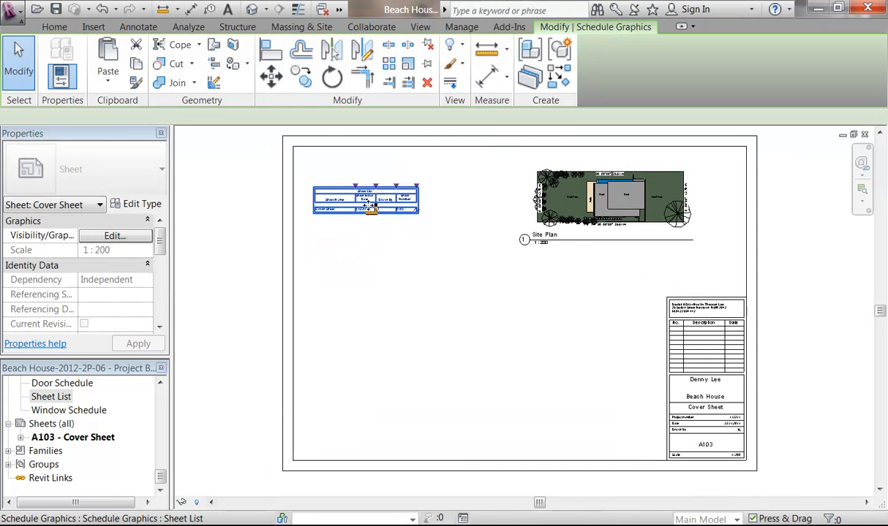
pyautogui.moveTo(363, 199); pyautogui.dragTo(363, 183)
pyautogui.click(411, 347)
pyautogui.moveTo(410, 347); pyautogui.dragTo(374, 349, button='middle')
pyautogui.scroll(-1, 379, 337)
pyautogui.scroll(1, 377, 334)
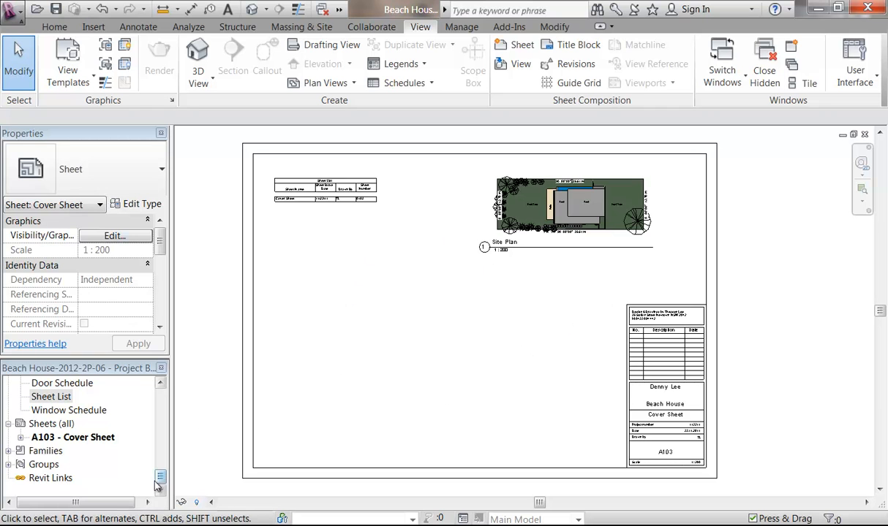
pyautogui.moveTo(159, 486); pyautogui.dragTo(172, 427)
# Step: Look through 3D View 1 to 3D View 8 one after another
pyautogui.click(66, 397)
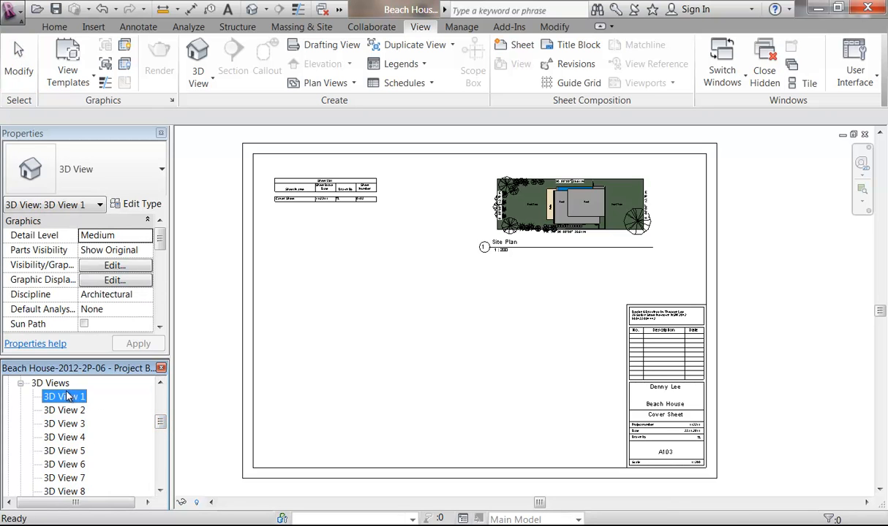
pyautogui.doubleClick(66, 397)
pyautogui.doubleClick(64, 411)
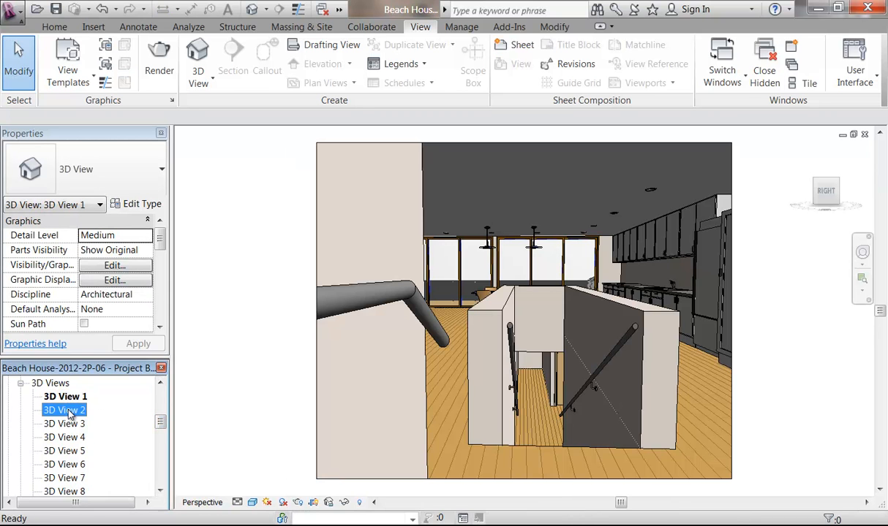
pyautogui.doubleClick(64, 424)
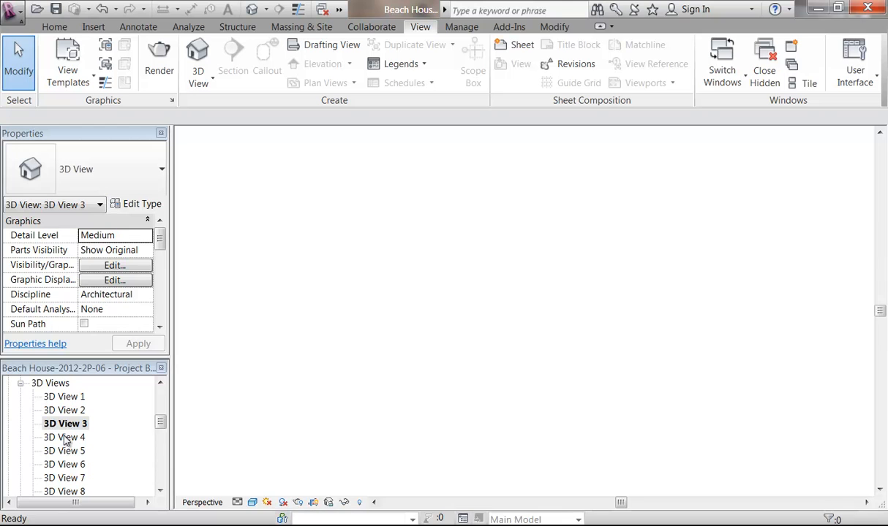
pyautogui.doubleClick(65, 437)
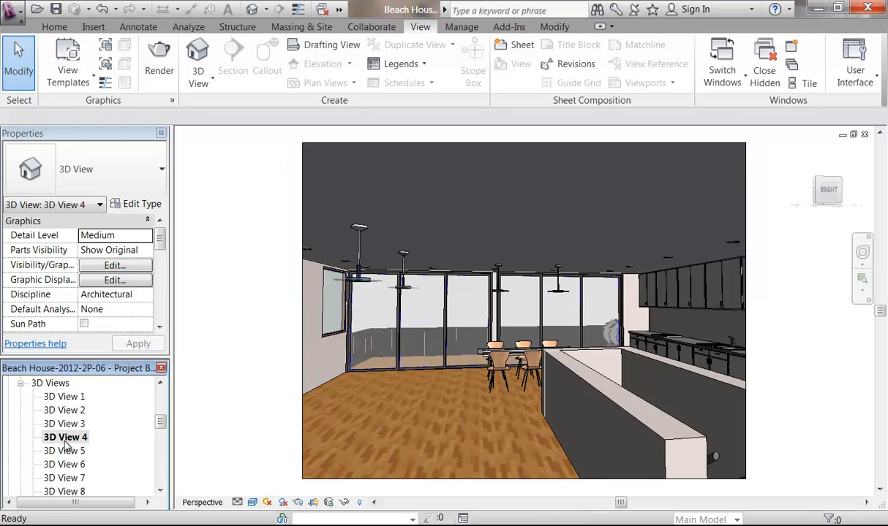
pyautogui.doubleClick(64, 451)
pyautogui.click(64, 465)
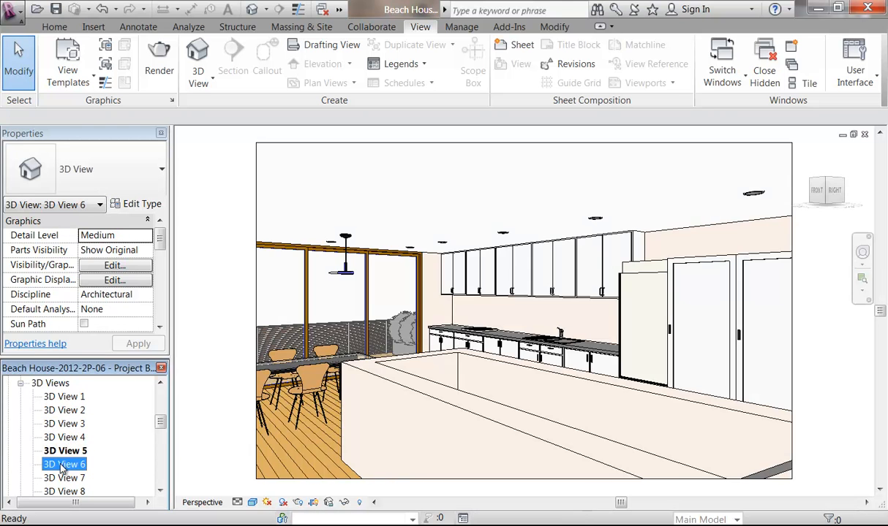
pyautogui.doubleClick(63, 466)
pyautogui.doubleClick(65, 479)
pyautogui.doubleClick(65, 491)
# Step: View 3D View 9 and Copy of 3D View 6, then the 01 - Lower Ground Floor plan
pyautogui.click(161, 490)
pyautogui.click(161, 491)
pyautogui.click(160, 491)
pyautogui.doubleClick(65, 451)
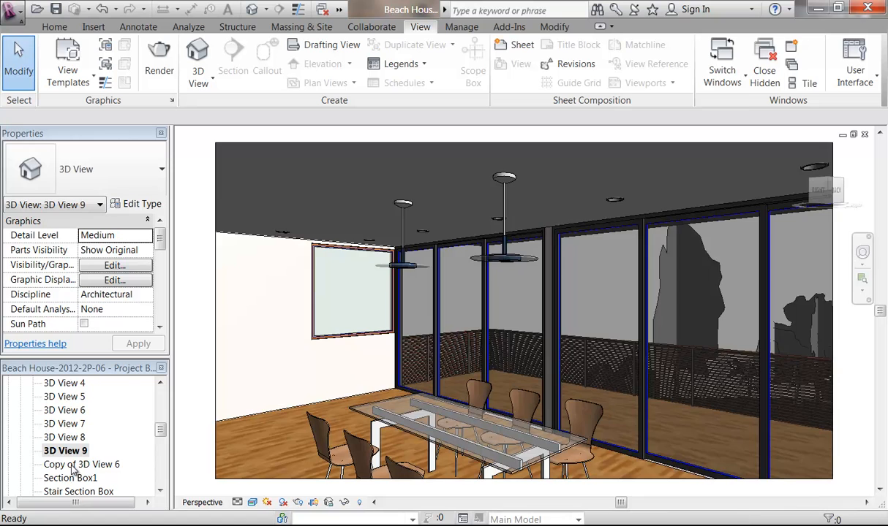
pyautogui.doubleClick(73, 466)
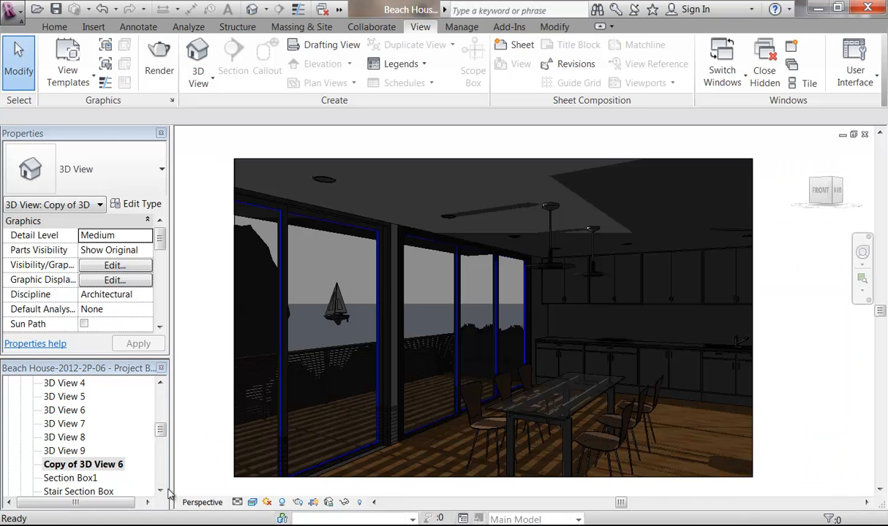
pyautogui.click(161, 491)
pyautogui.click(161, 491)
pyautogui.click(161, 491)
pyautogui.moveTo(165, 437); pyautogui.dragTo(156, 392)
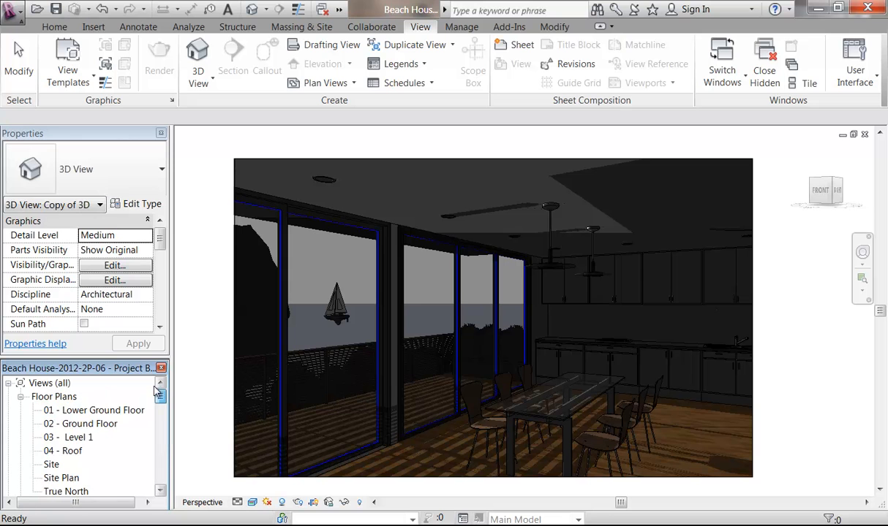
pyautogui.doubleClick(73, 412)
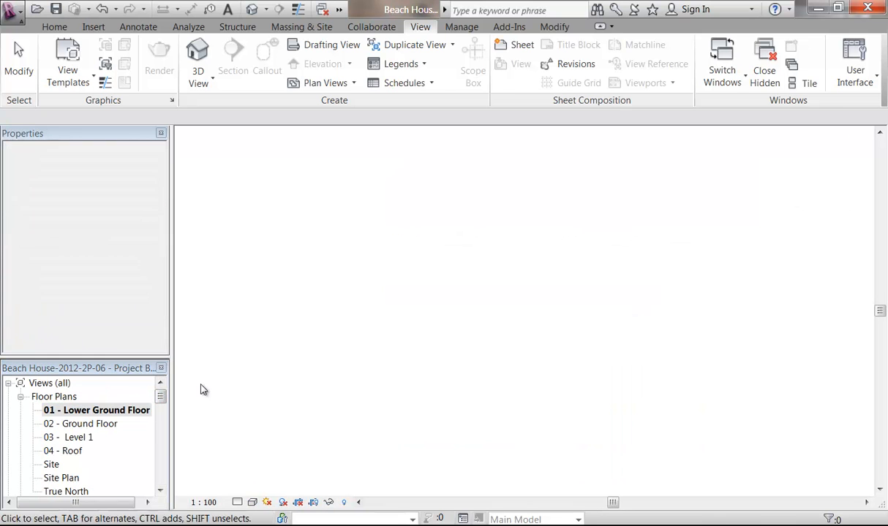
# Step: Place a camera with its eye among the left-hand trees, aimed at the house
pyautogui.scroll(5, 431, 311)
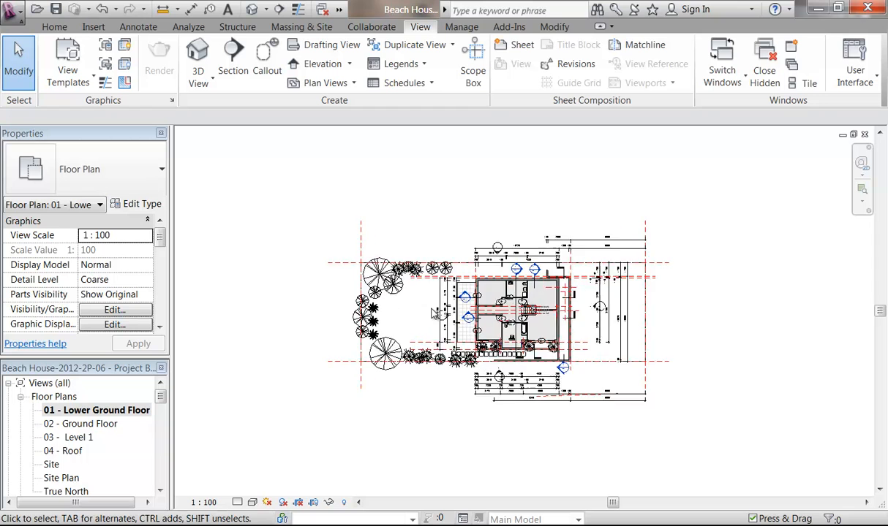
pyautogui.scroll(2, 414, 313)
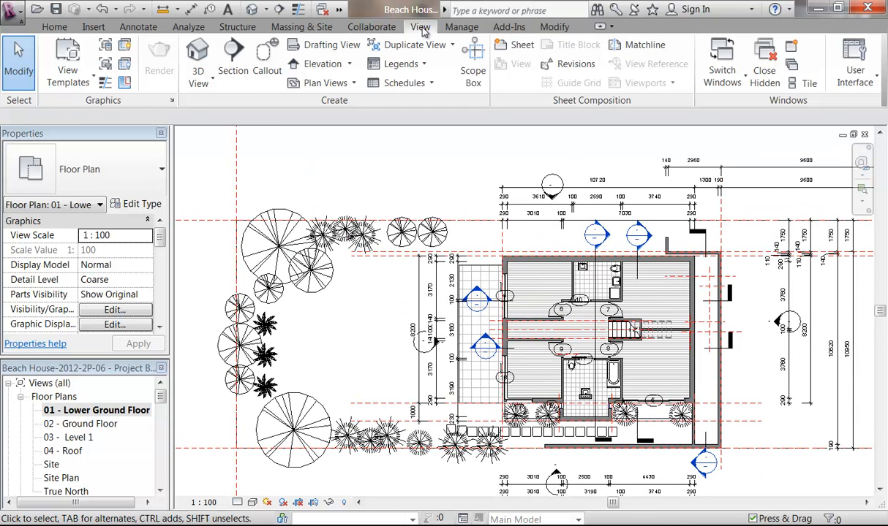
pyautogui.click(200, 85)
pyautogui.click(220, 138)
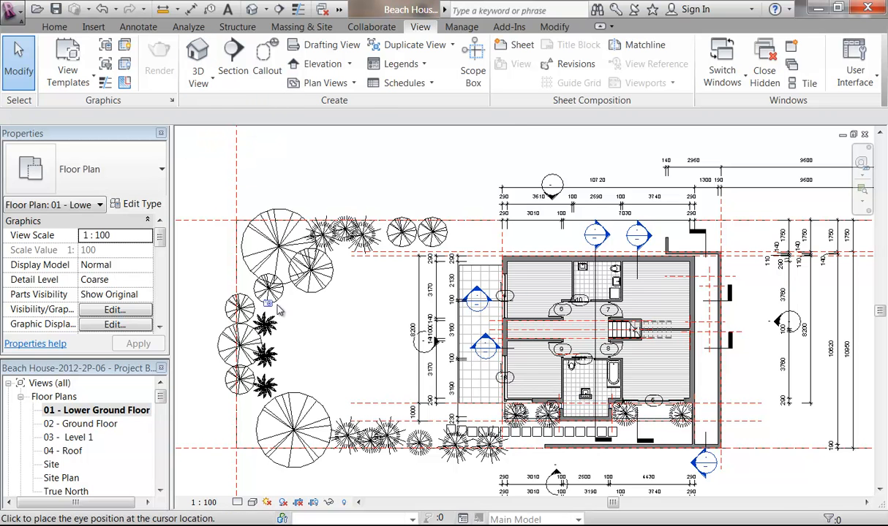
pyautogui.click(290, 339)
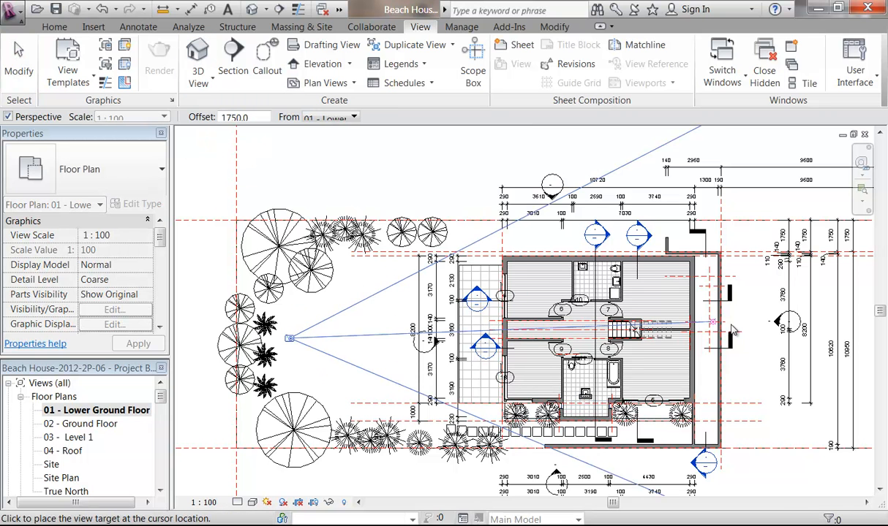
pyautogui.click(793, 323)
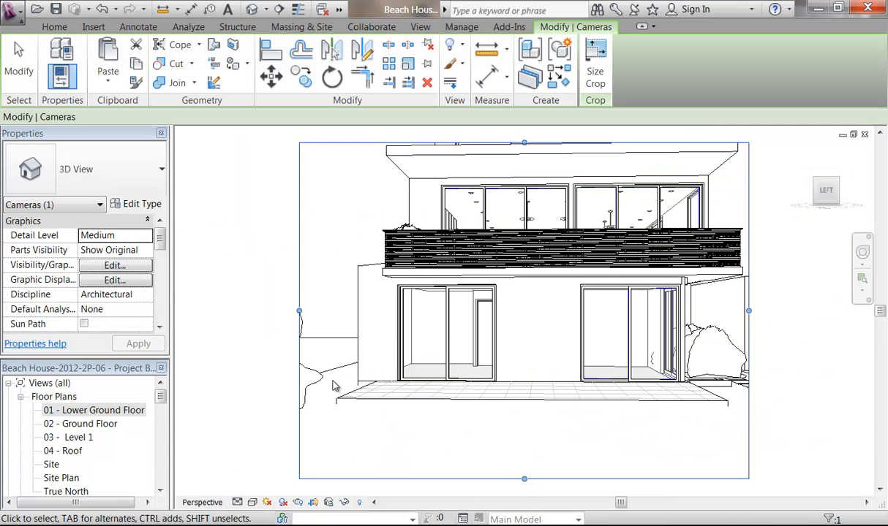
# Step: Widen the camera crop, extend it to include the roof, and tilt the view up
pyautogui.moveTo(457, 372); pyautogui.dragTo(432, 389, button='middle')
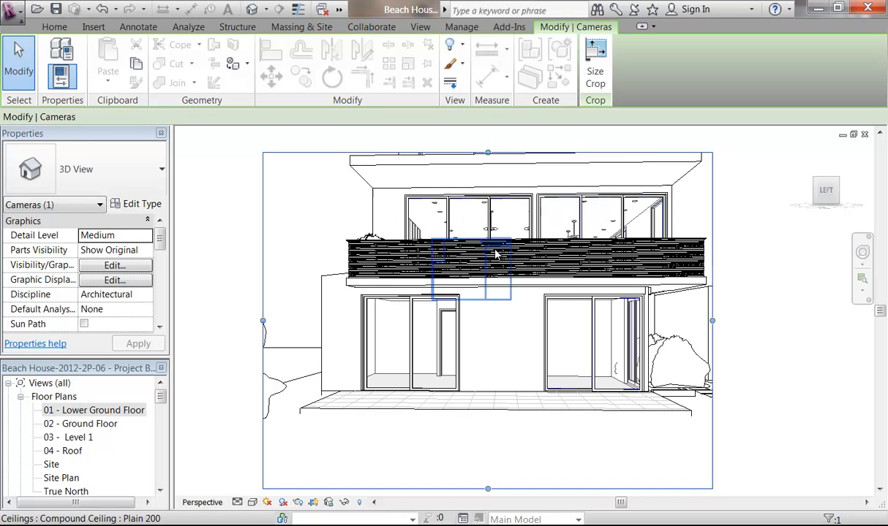
pyautogui.moveTo(495, 254); pyautogui.dragTo(486, 264, button='middle')
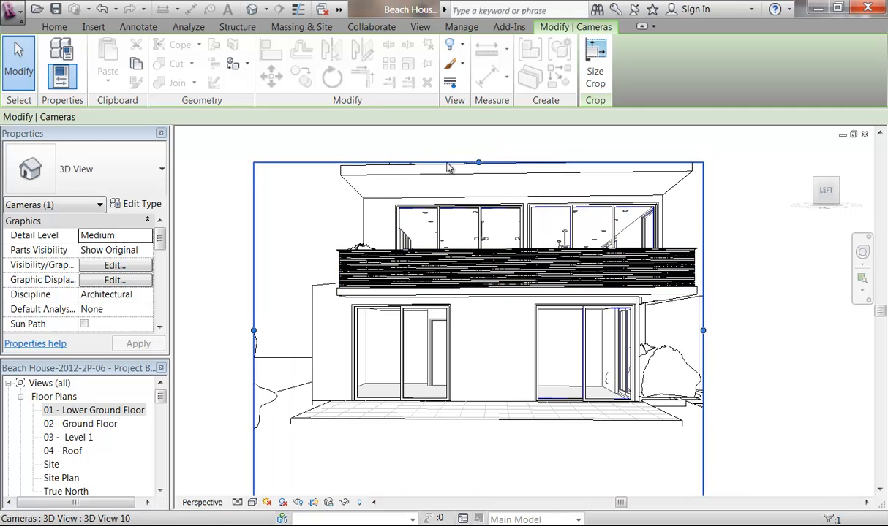
pyautogui.scroll(-1, 445, 163)
pyautogui.moveTo(668, 309); pyautogui.dragTo(696, 309)
pyautogui.moveTo(489, 338); pyautogui.dragTo(489, 348, button='middle')
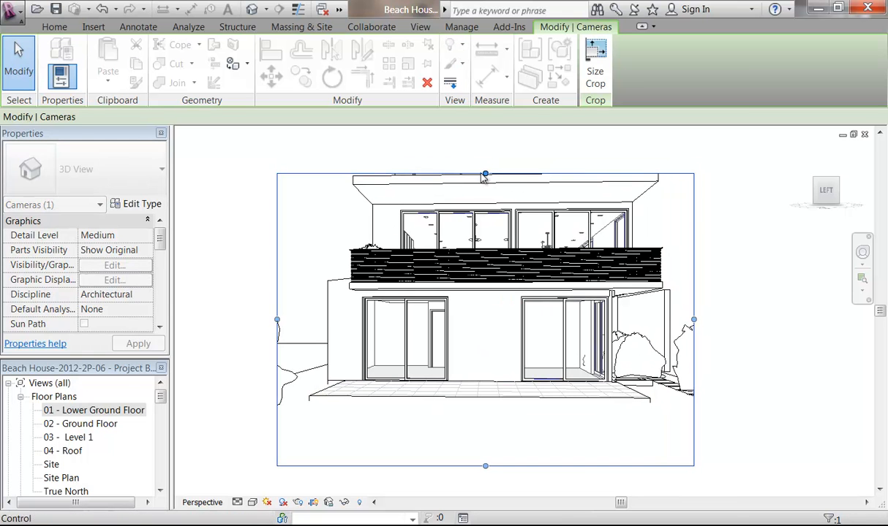
pyautogui.moveTo(485, 173); pyautogui.dragTo(471, 146)
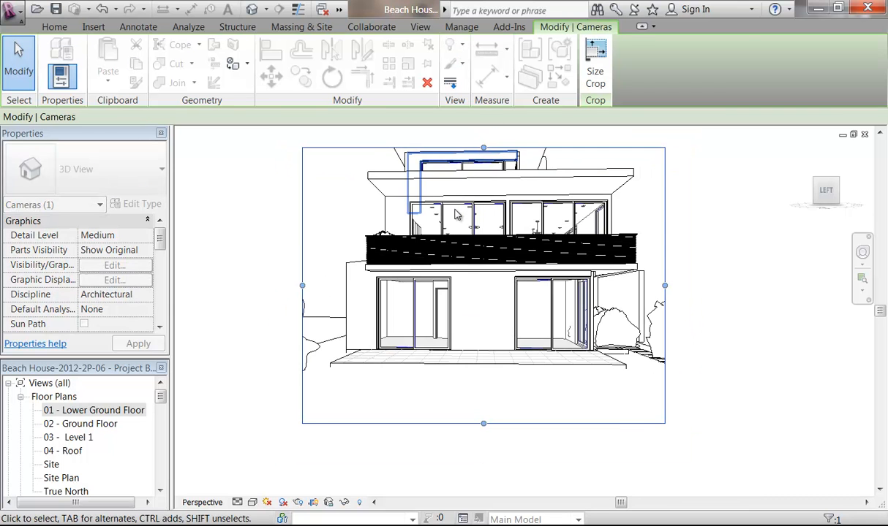
pyautogui.click(863, 253)
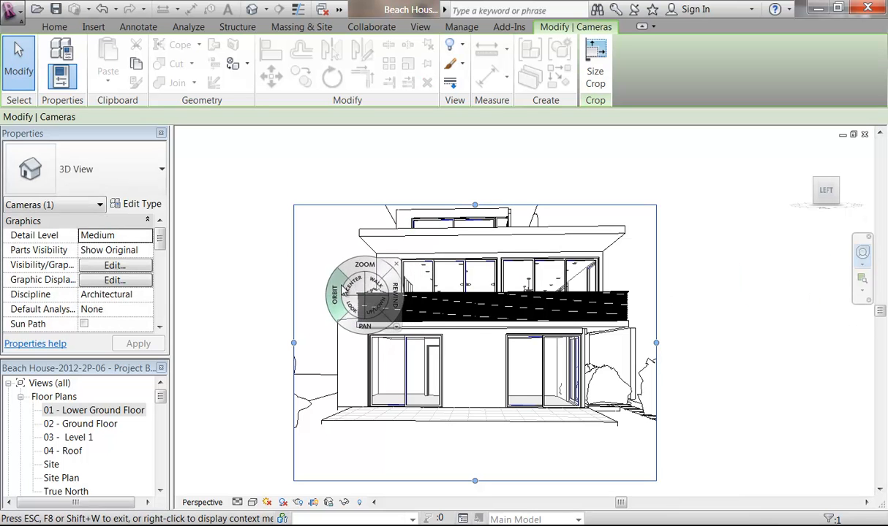
pyautogui.moveTo(358, 306); pyautogui.dragTo(357, 284)
pyautogui.click(386, 241)
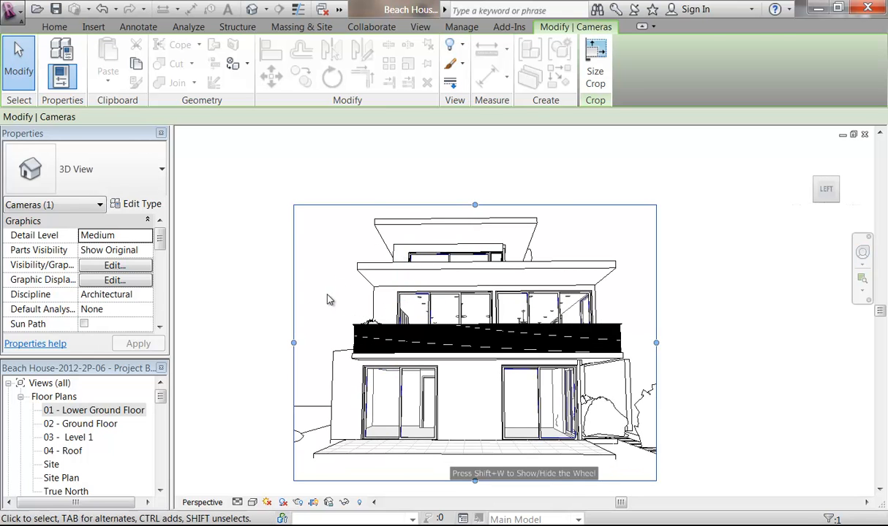
# Step: Recentre the house in the camera view and check the ground surface's Site - Grass material
pyautogui.press('Escape')
pyautogui.scroll(4, 315, 281)
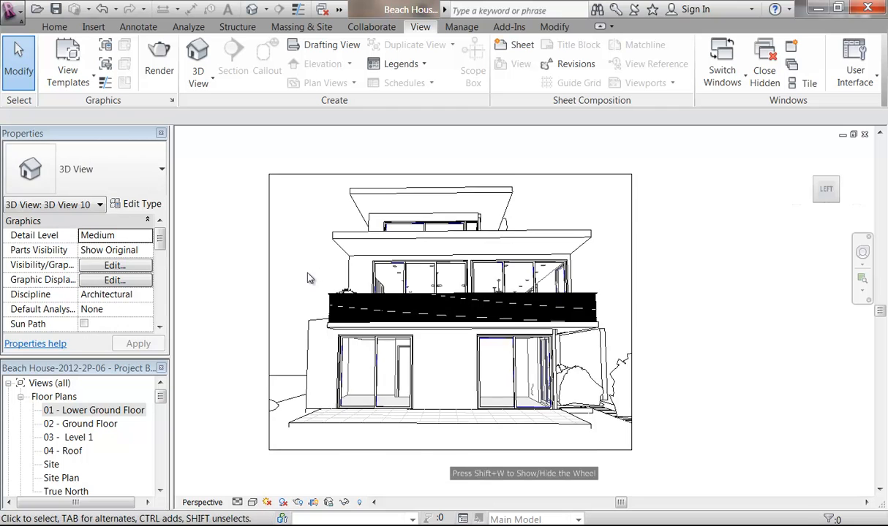
pyautogui.moveTo(314, 282); pyautogui.dragTo(292, 273, button='middle')
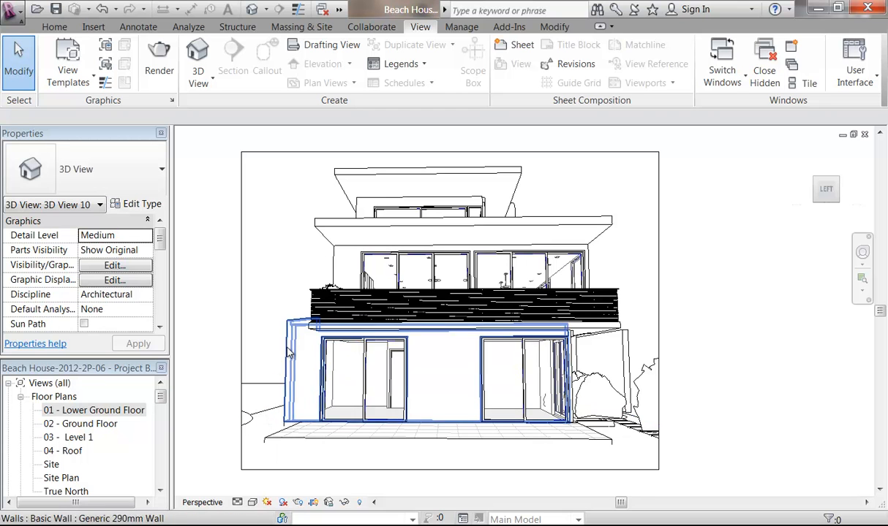
pyautogui.click(258, 417)
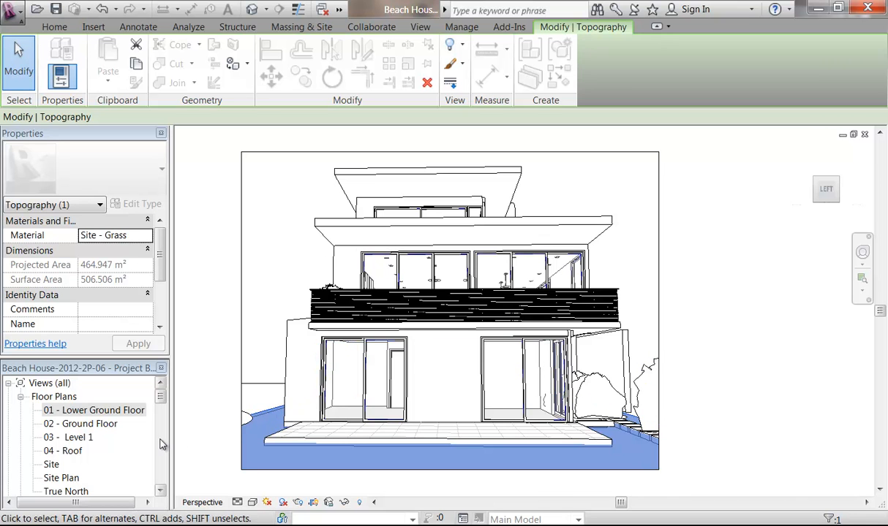
# Step: Copy the four top-row plants further right along the top row in 01 - Lower Ground Floor
pyautogui.doubleClick(102, 416)
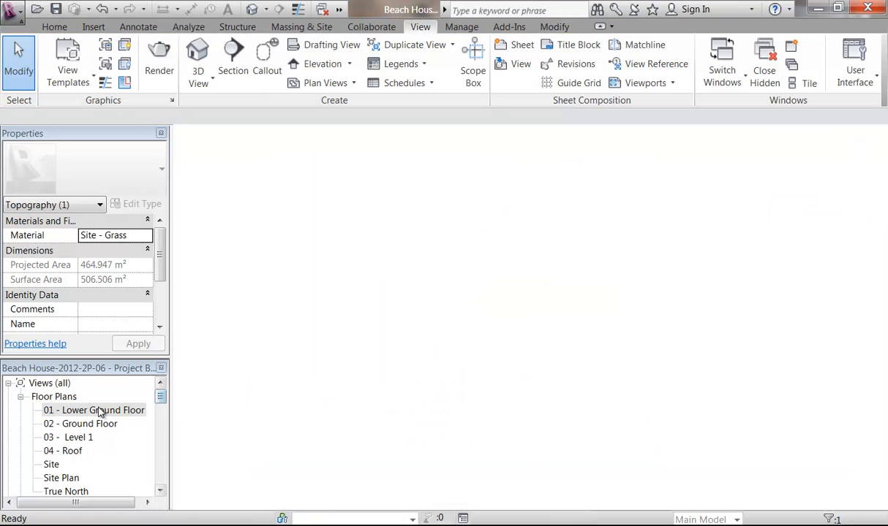
pyautogui.scroll(4, 394, 245)
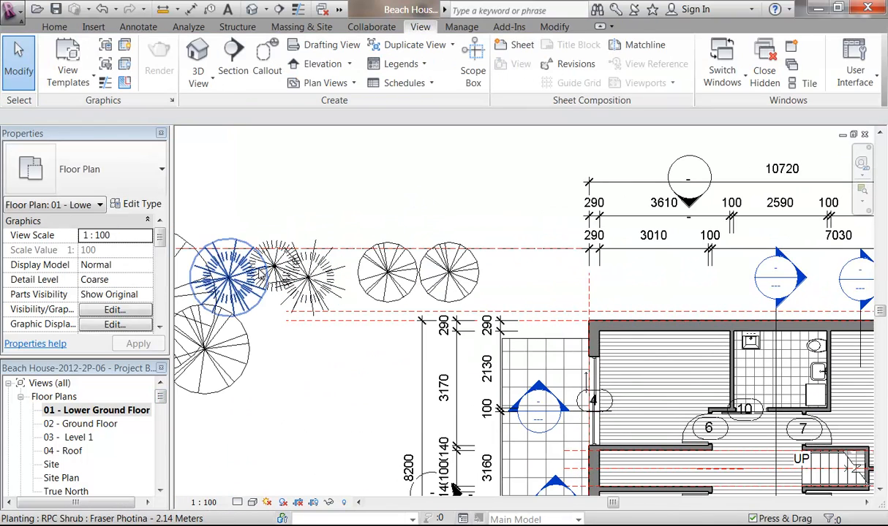
pyautogui.click(249, 263)
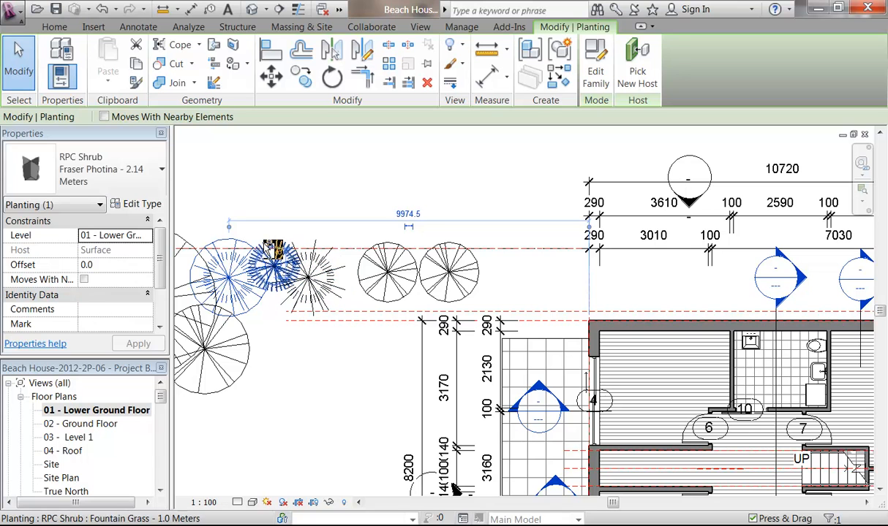
pyautogui.keyDown('ctrl'); pyautogui.click(311, 282); pyautogui.keyUp('ctrl')
pyautogui.keyDown('ctrl'); pyautogui.click(371, 278); pyautogui.keyUp('ctrl')
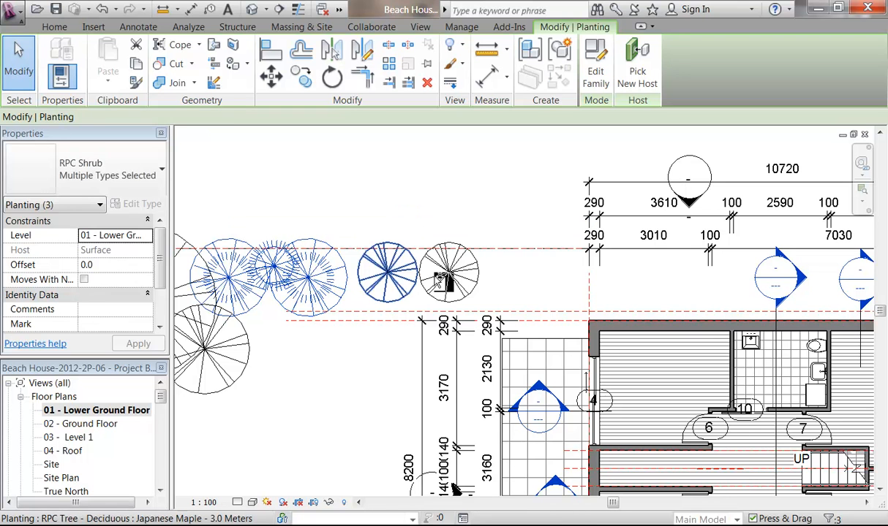
pyautogui.keyDown('ctrl'); pyautogui.click(445, 276); pyautogui.keyUp('ctrl')
pyautogui.click(306, 80)
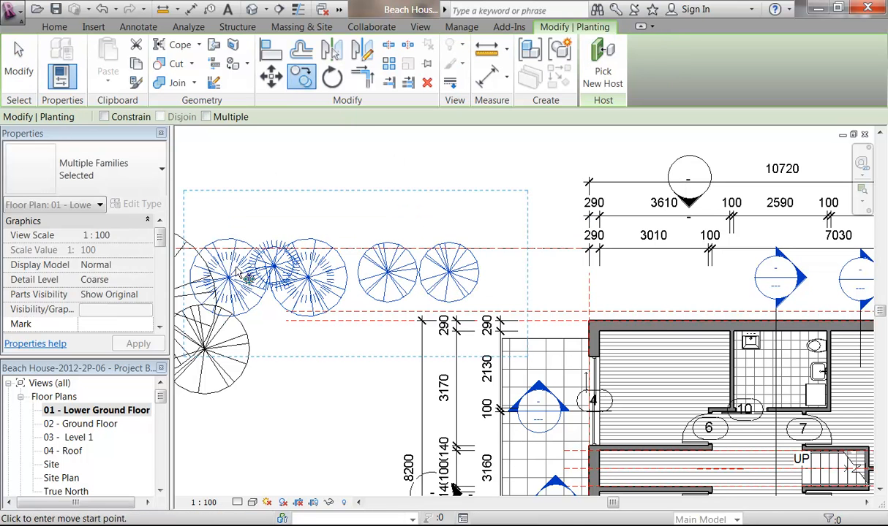
pyautogui.click(229, 277)
pyautogui.click(514, 275)
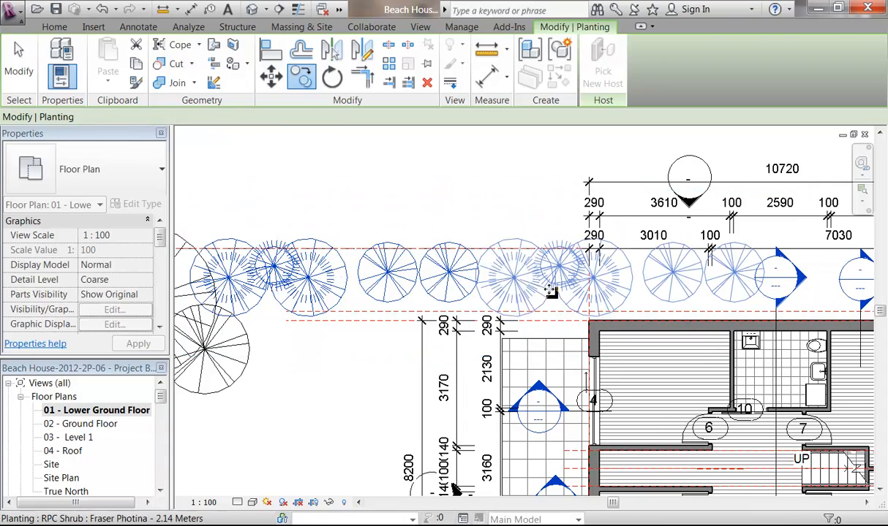
pyautogui.click(446, 221)
# Step: Copy the Fountain Grass and a neighbouring shrub further right along the lower boundary
pyautogui.scroll(-1, 451, 218)
pyautogui.moveTo(457, 223); pyautogui.dragTo(397, 167, button='middle')
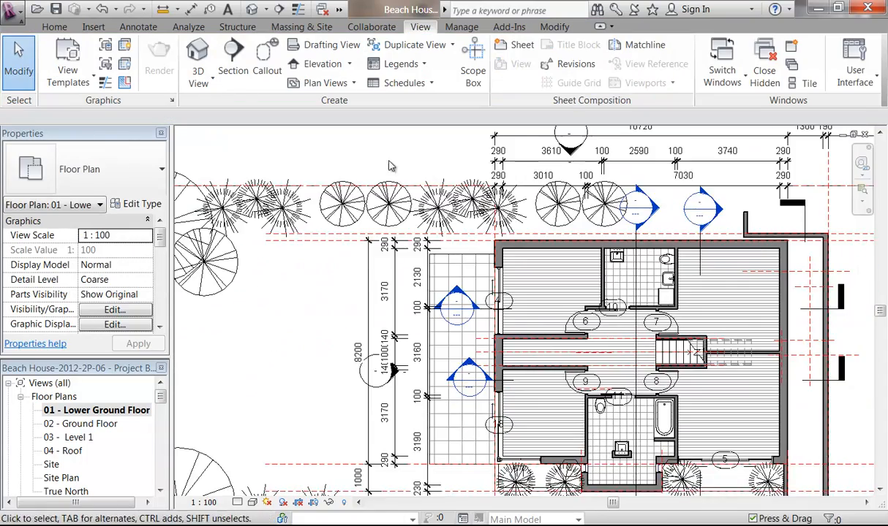
pyautogui.scroll(-3, 395, 156)
pyautogui.moveTo(307, 246); pyautogui.dragTo(321, 255, button='middle')
pyautogui.scroll(1, 354, 309)
pyautogui.scroll(1, 427, 433)
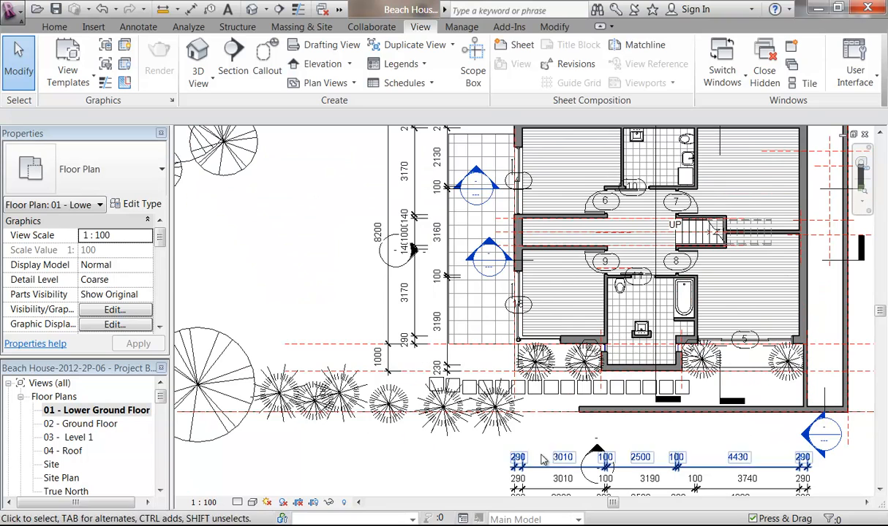
pyautogui.click(435, 434)
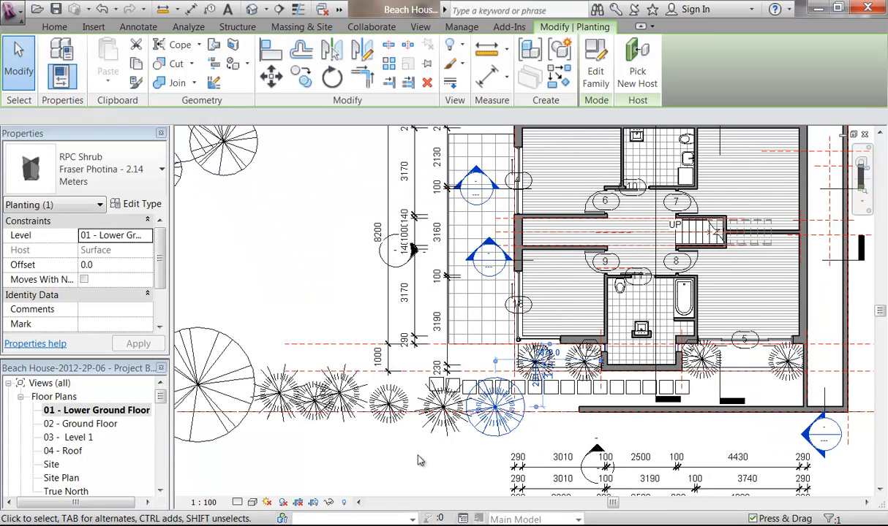
pyautogui.click(418, 460)
pyautogui.click(380, 408)
pyautogui.scroll(1, 419, 418)
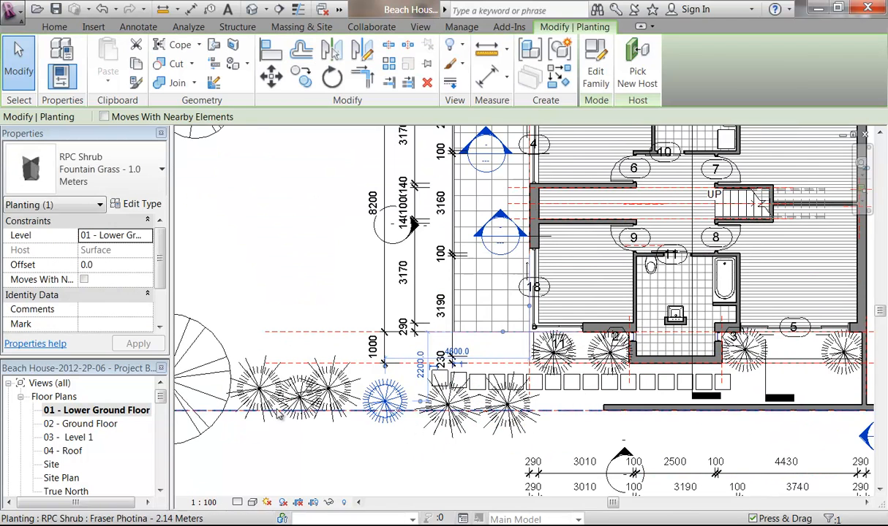
pyautogui.keyDown('ctrl'); pyautogui.click(328, 391); pyautogui.keyUp('ctrl')
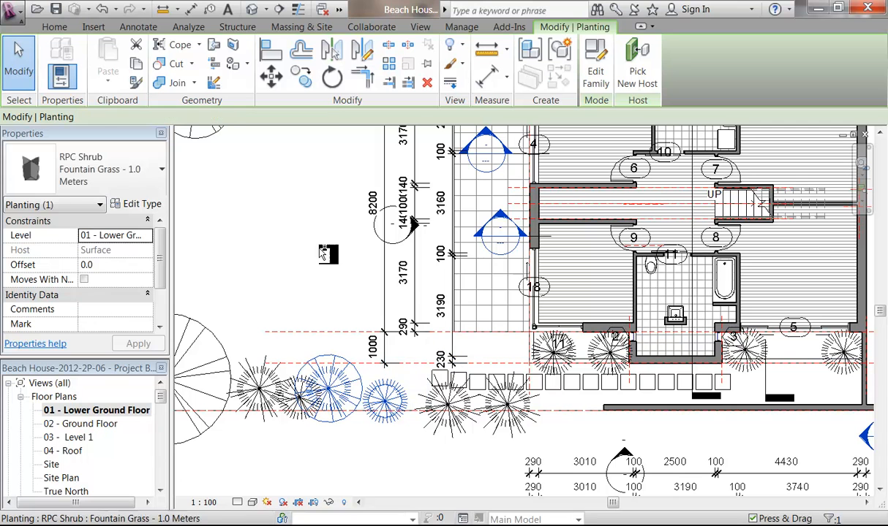
pyautogui.click(302, 76)
pyautogui.click(330, 387)
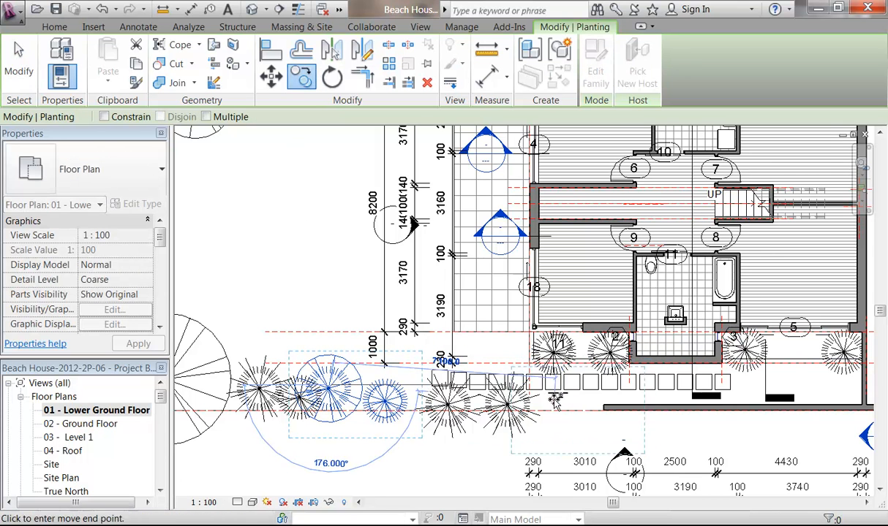
pyautogui.click(549, 408)
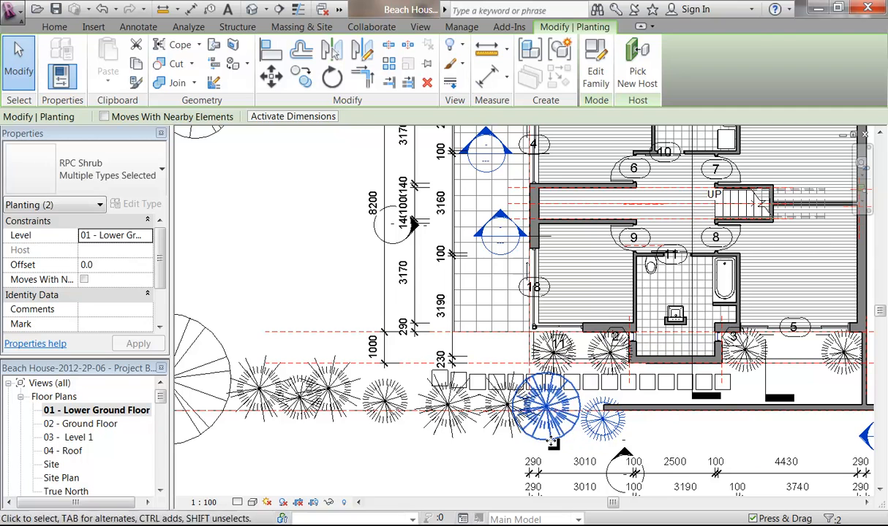
pyautogui.press('Escape')
# Step: Nudge the copied Fountain Grass up and left, then select the Fraser Photina beside it
pyautogui.click(599, 411)
pyautogui.click(602, 417)
pyautogui.press('Up')
pyautogui.press('Up')
pyautogui.press('Up')
pyautogui.press('Up')
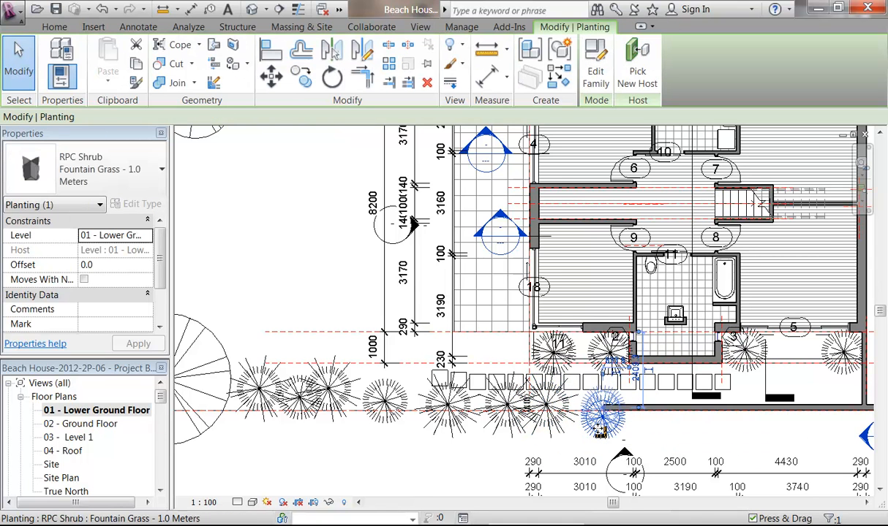
pyautogui.press('Left')
pyautogui.press('Left')
pyautogui.press('Left')
pyautogui.press('Left')
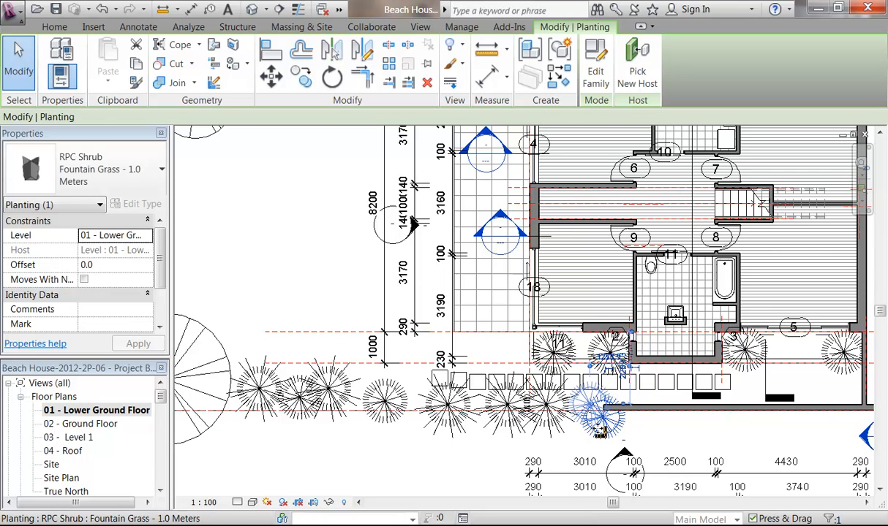
pyautogui.click(447, 404)
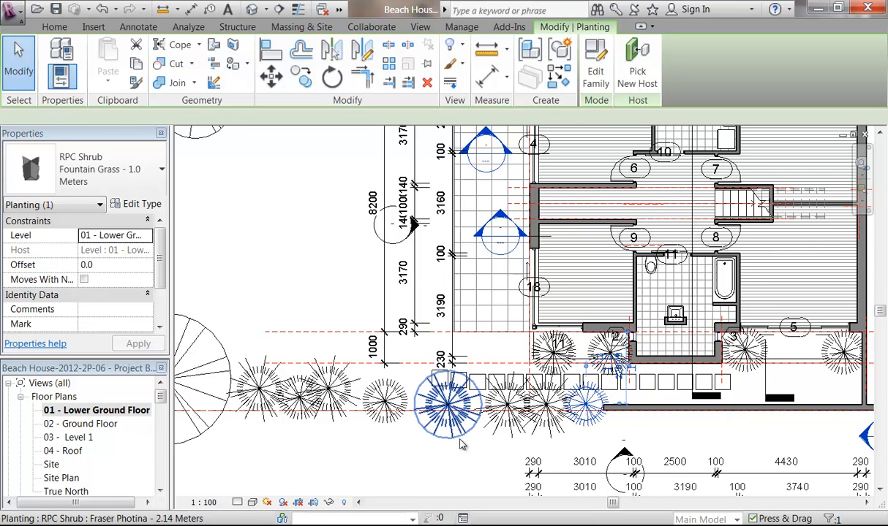
# Step: Set the front Generic 190mm wall's Base Offset to -200, giving a 2950 unconnected height
pyautogui.click(659, 408)
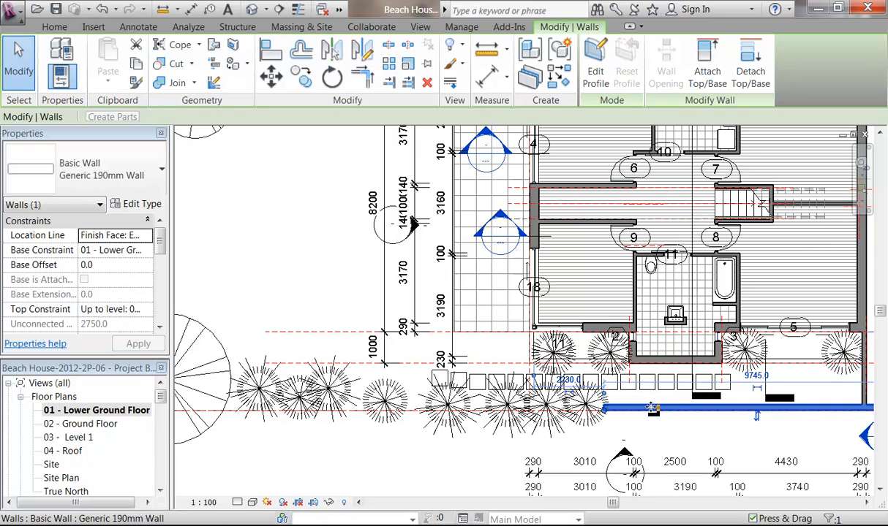
pyautogui.click(111, 264)
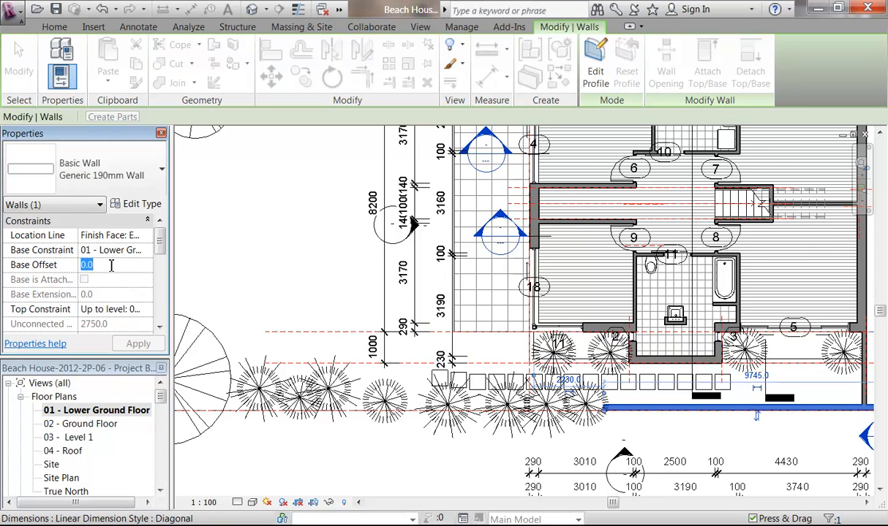
pyautogui.write('-')
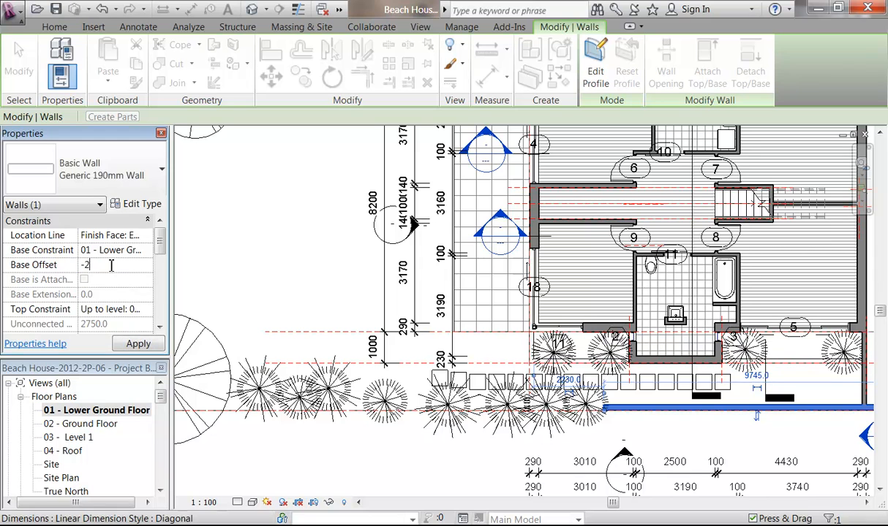
pyautogui.write('200')
pyautogui.press('Return')
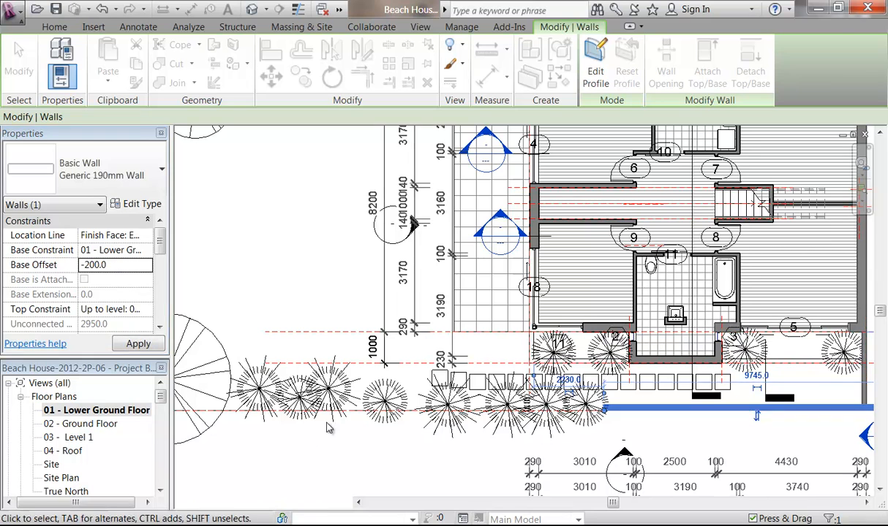
pyautogui.click(329, 427)
pyautogui.scroll(-1, 347, 268)
pyautogui.moveTo(347, 267)
pyautogui.mouseDown(button='middle')
pyautogui.moveTo(351, 315)
pyautogui.moveTo(371, 329)
pyautogui.mouseUp(button='middle')
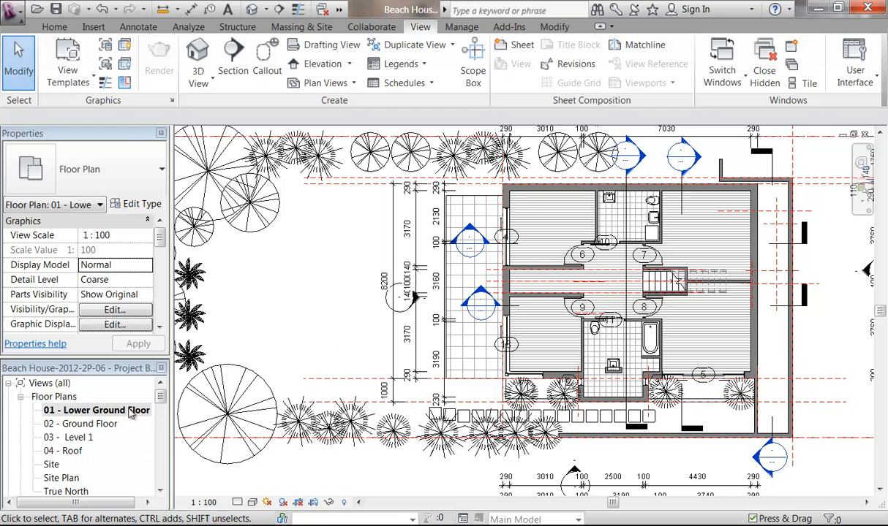
# Step: Open 3D View 10 and switch its visual style to Realistic
pyautogui.click(162, 479)
pyautogui.click(161, 480)
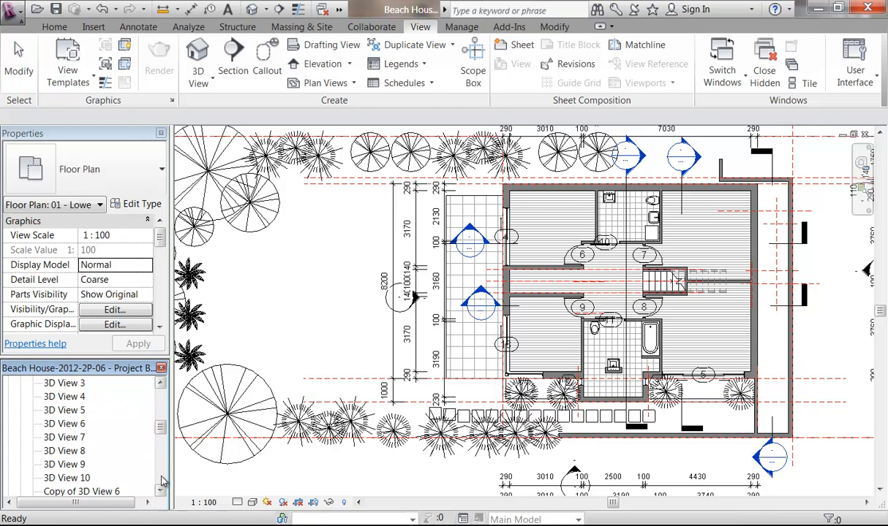
pyautogui.doubleClick(106, 477)
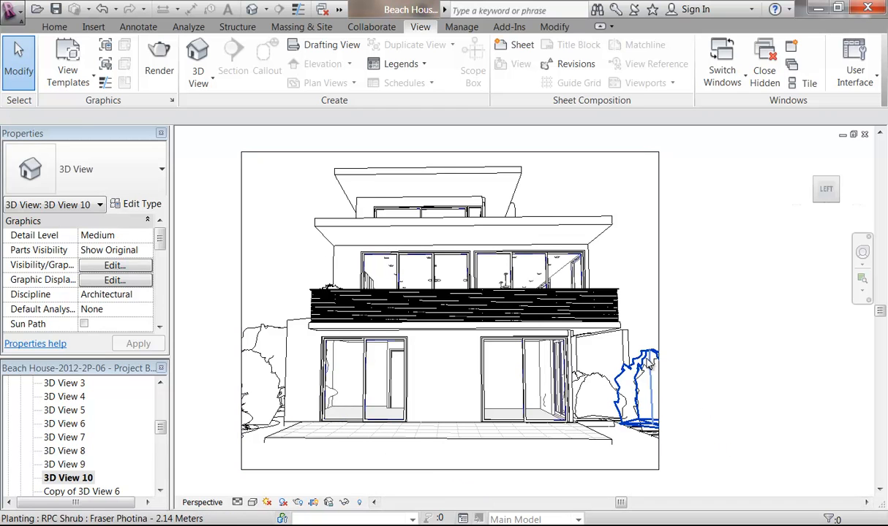
pyautogui.click(252, 502)
pyautogui.click(279, 487)
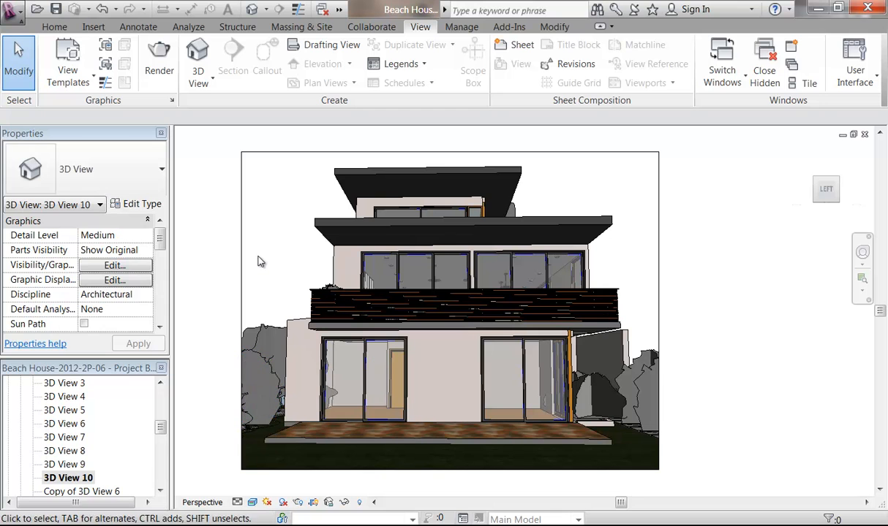
# Step: Turn cast shadows on in 3D View 10 and review the sun path options
pyautogui.click(282, 503)
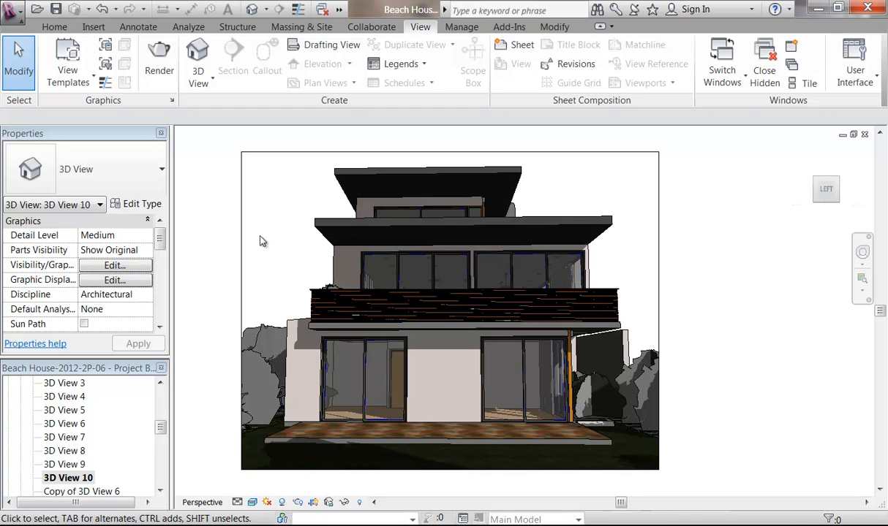
pyautogui.click(268, 504)
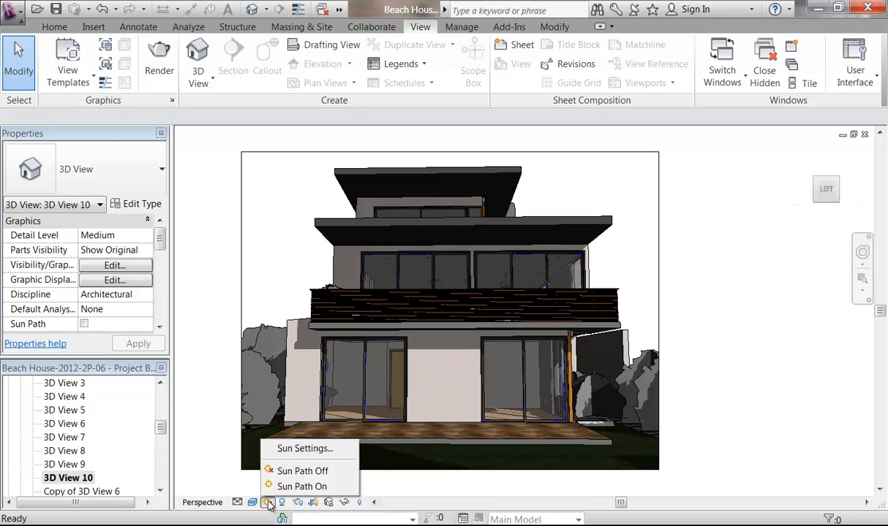
pyautogui.click(388, 484)
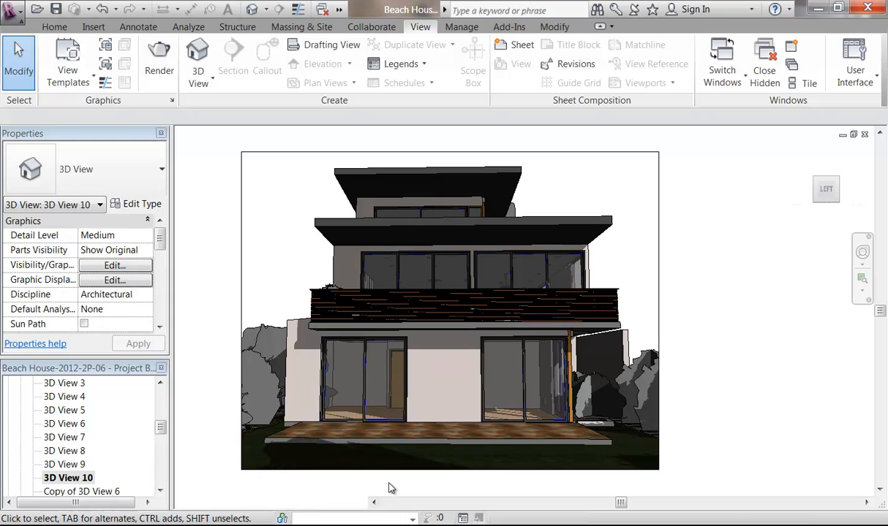
pyautogui.click(285, 504)
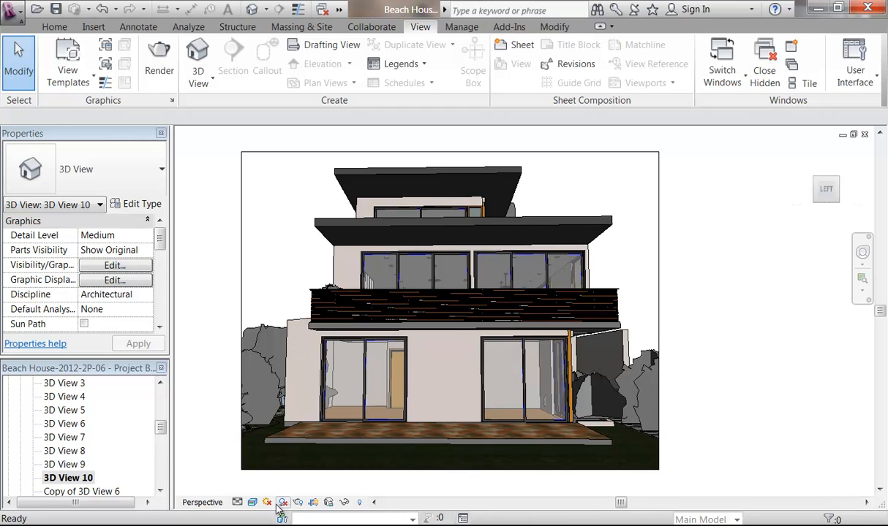
pyautogui.click(282, 503)
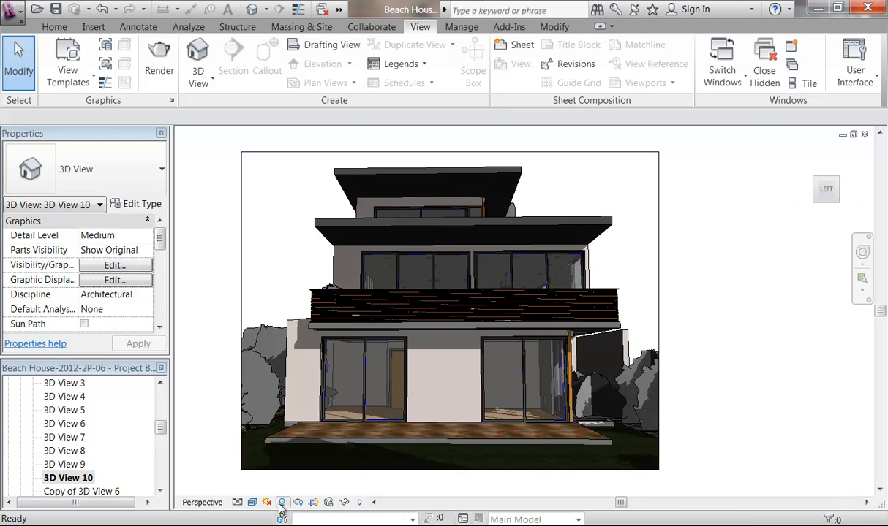
pyautogui.click(267, 502)
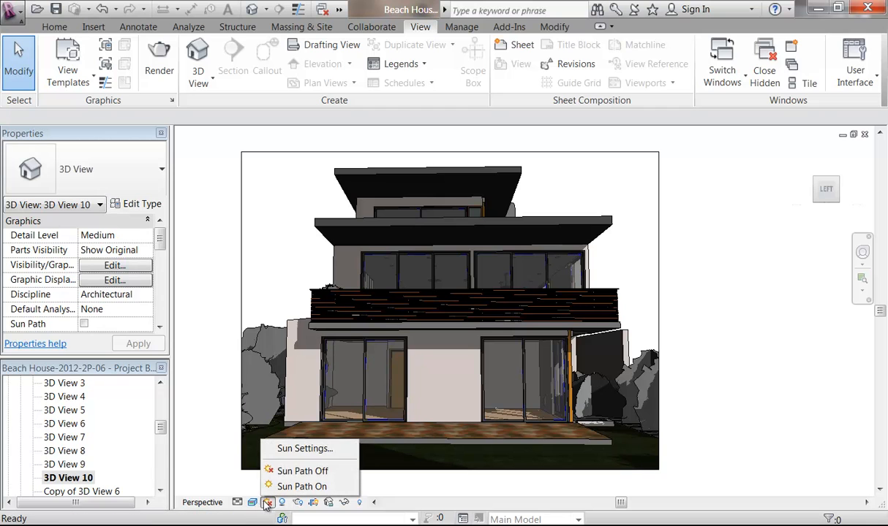
# Step: Apply a Still Summer Solstice sun setting: Sydney, 20/12/2010, 5:00 PM
pyautogui.click(299, 450)
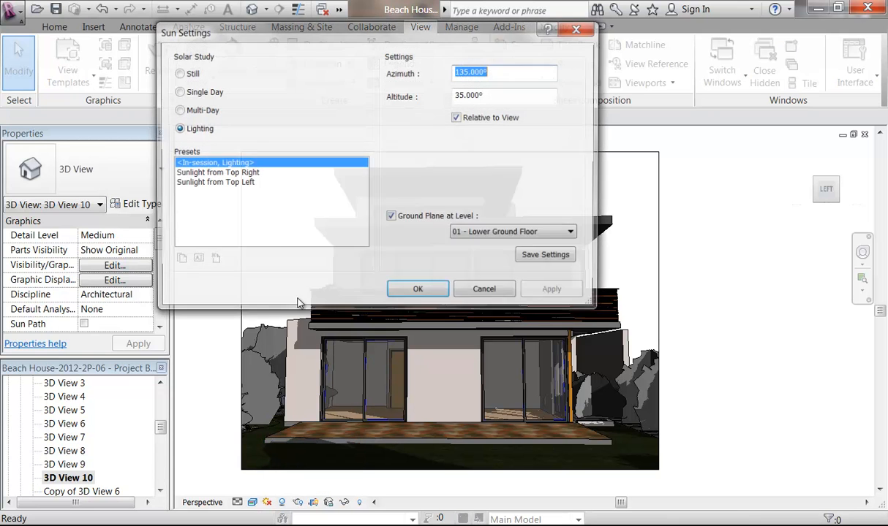
pyautogui.moveTo(322, 32); pyautogui.dragTo(250, 67)
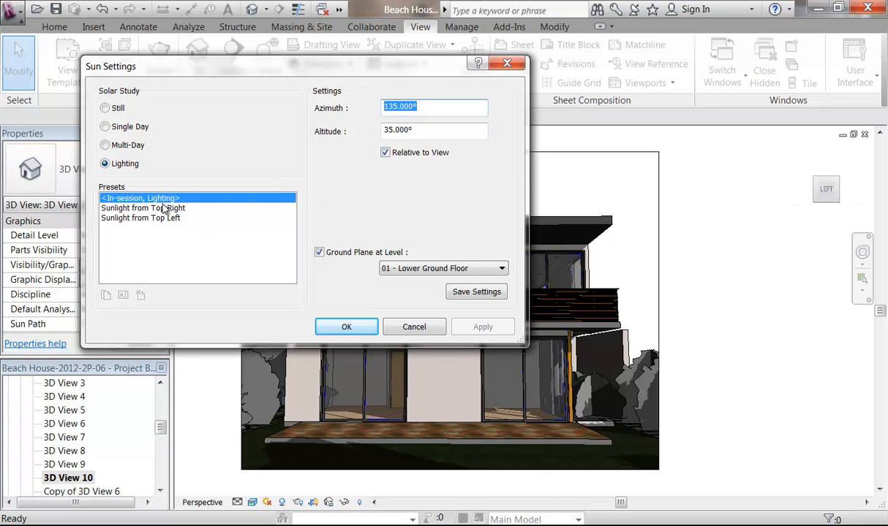
pyautogui.click(105, 108)
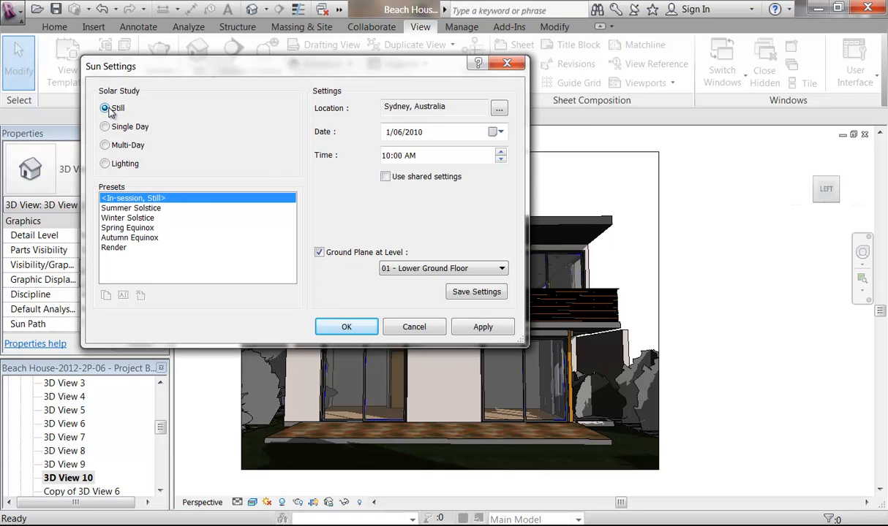
pyautogui.click(128, 208)
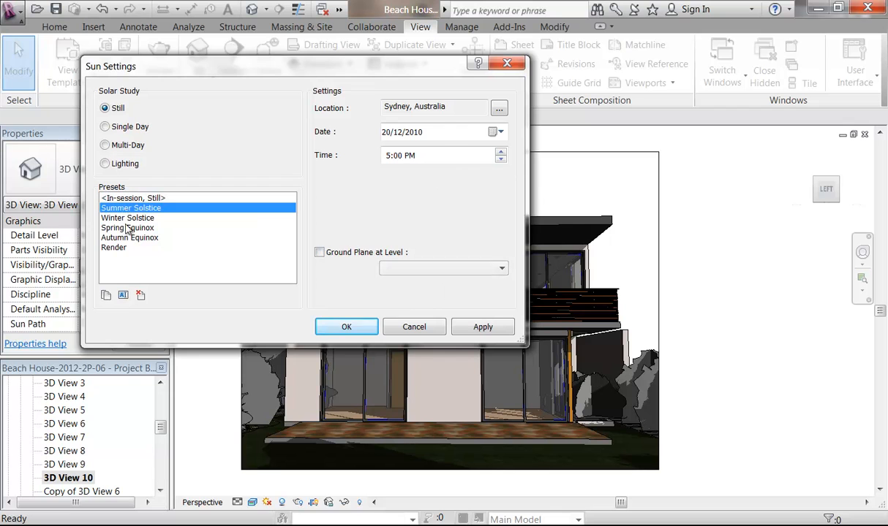
pyautogui.click(126, 220)
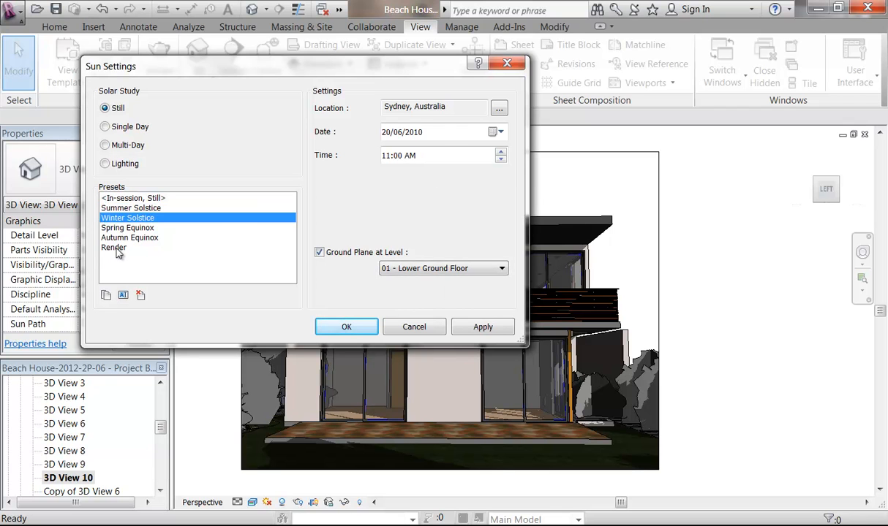
pyautogui.click(120, 249)
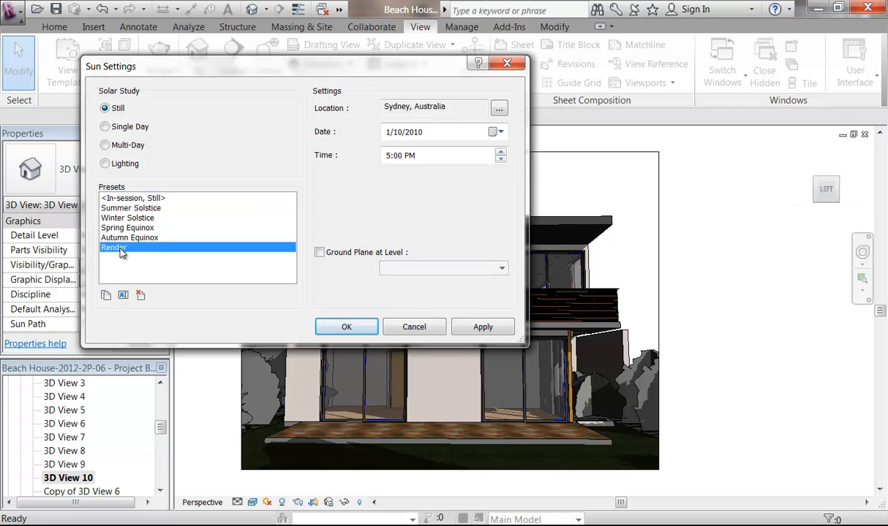
pyautogui.click(133, 209)
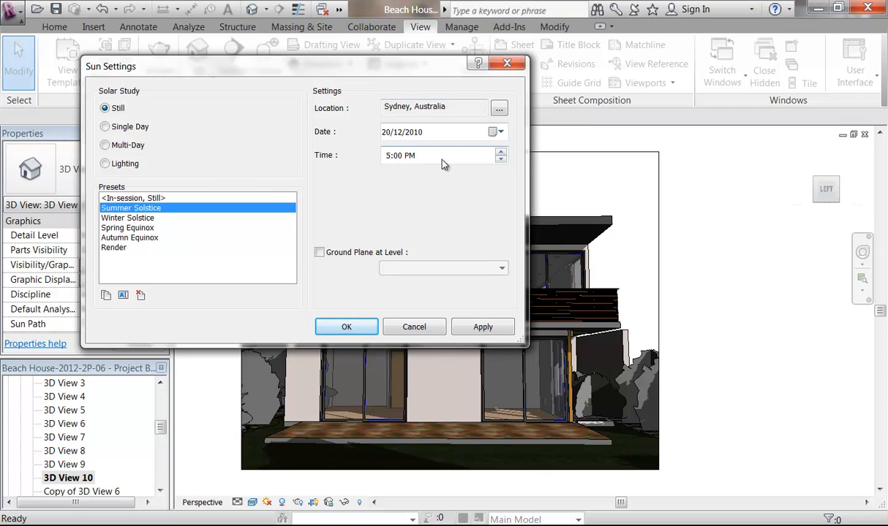
pyautogui.click(347, 327)
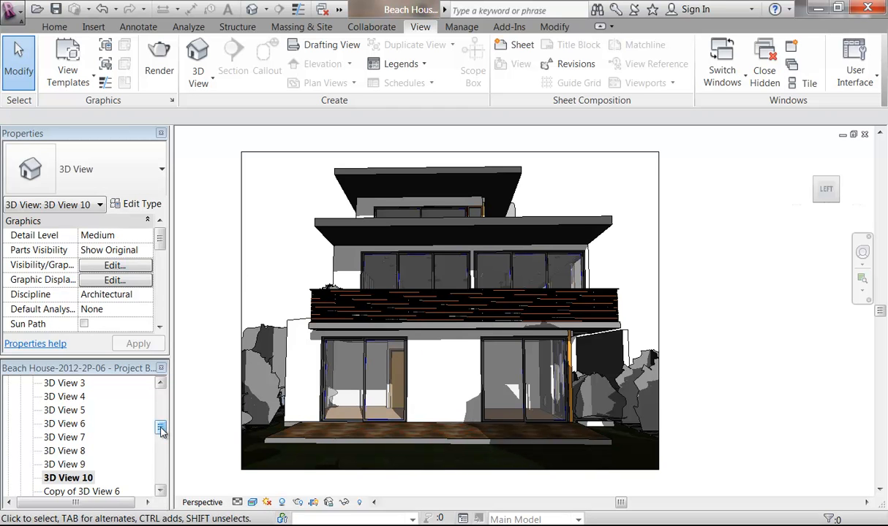
# Step: Open the True North floor plan and zoom to the angled reference line below the house
pyautogui.moveTo(161, 430); pyautogui.dragTo(162, 403)
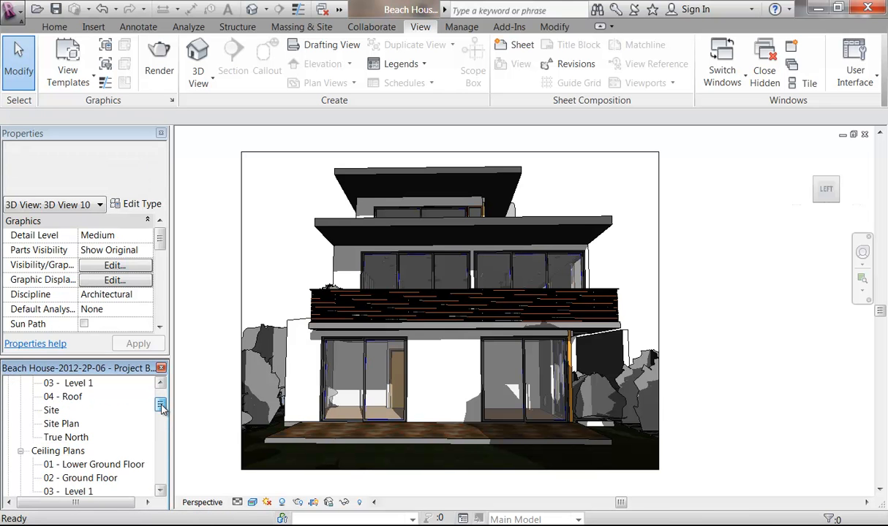
pyautogui.click(68, 437)
pyautogui.doubleClick(67, 437)
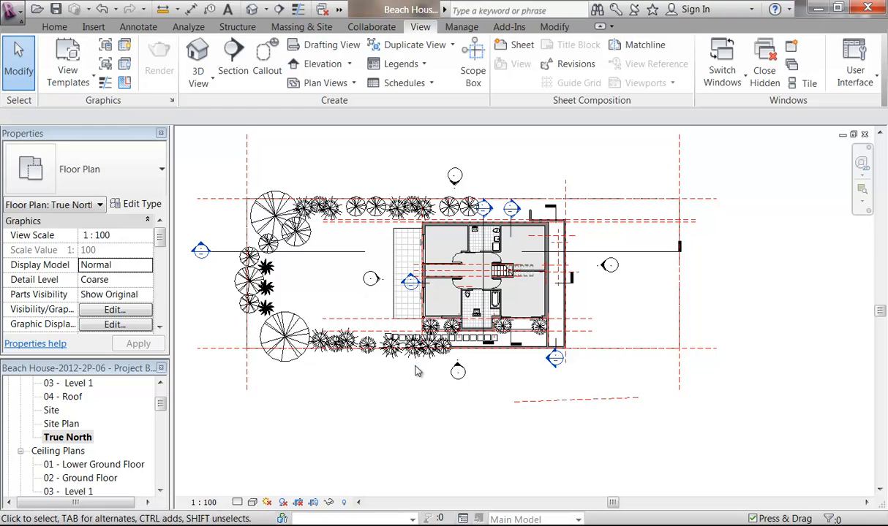
pyautogui.scroll(2, 505, 383)
pyautogui.moveTo(505, 383); pyautogui.dragTo(439, 414, button='middle')
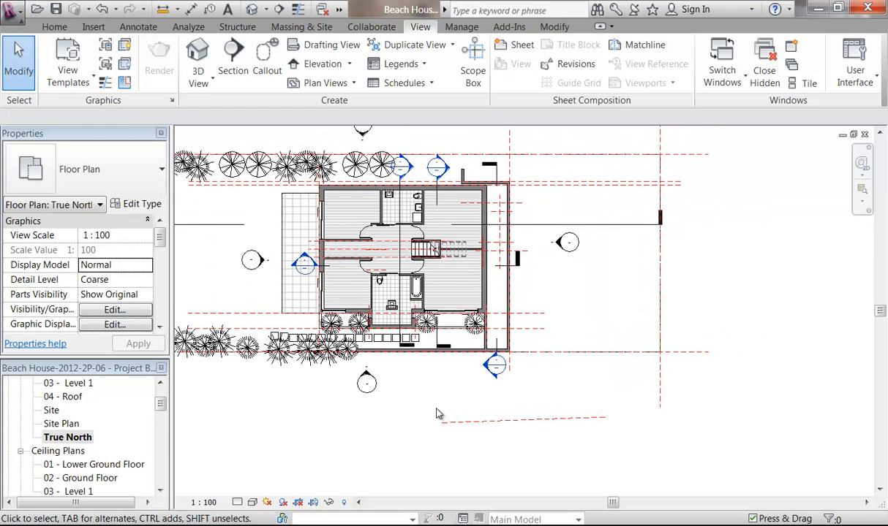
pyautogui.scroll(-2, 364, 410)
pyautogui.moveTo(364, 410); pyautogui.dragTo(426, 397, button='middle')
pyautogui.scroll(2, 501, 410)
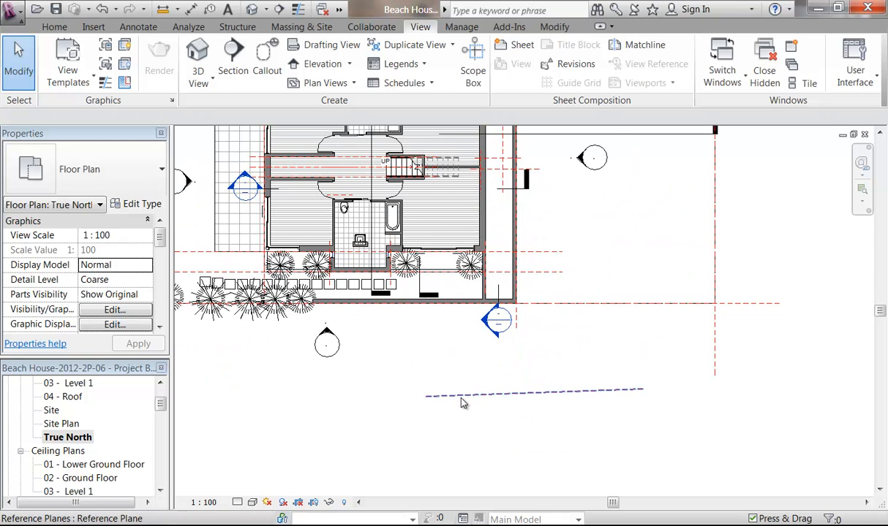
pyautogui.scroll(2, 463, 403)
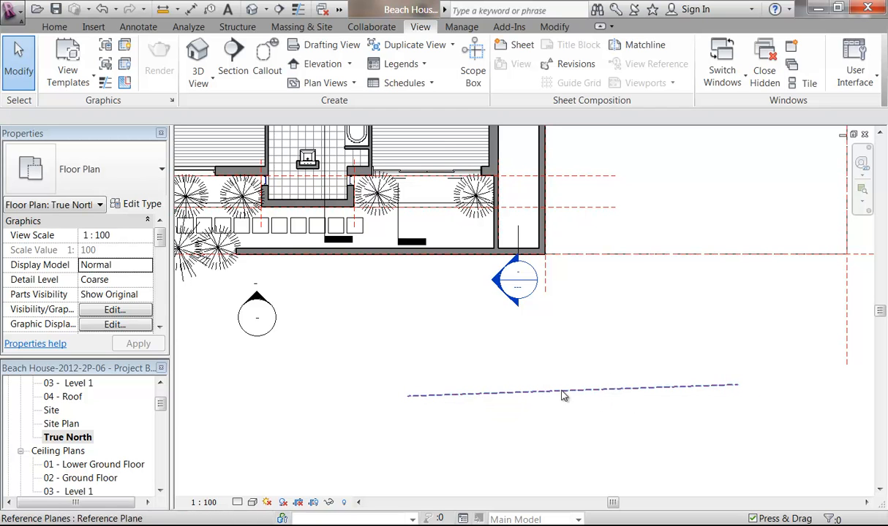
# Step: Confirm the reference plane's 178° angle, then bring up the Manage Position options
pyautogui.click(621, 392)
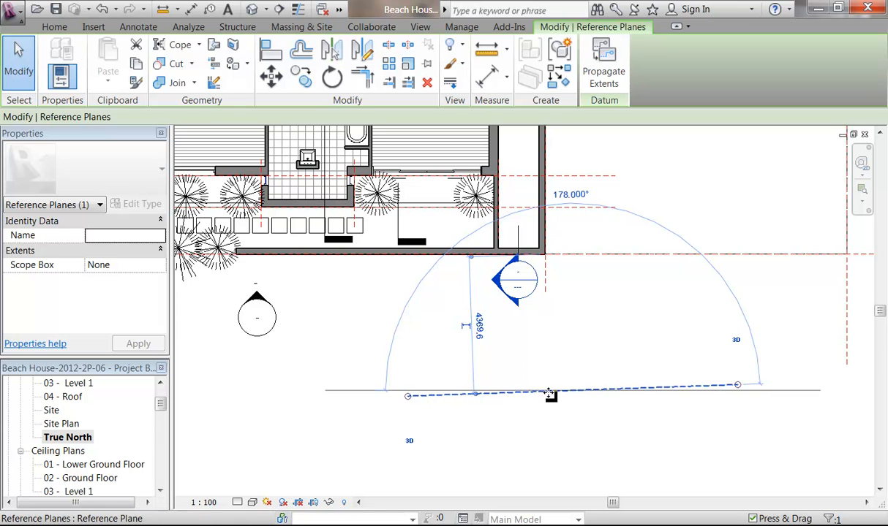
pyautogui.click(623, 420)
pyautogui.click(615, 389)
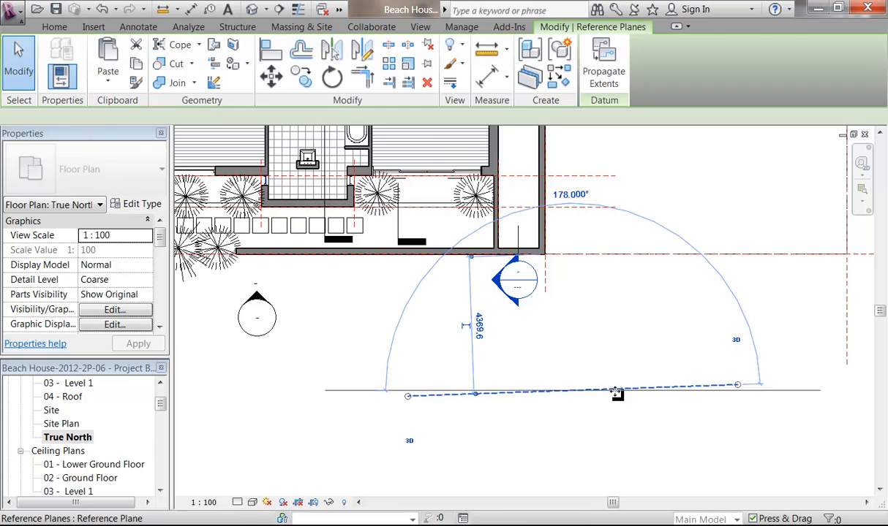
pyautogui.click(550, 447)
pyautogui.scroll(-2, 549, 450)
pyautogui.moveTo(556, 456); pyautogui.dragTo(522, 454, button='middle')
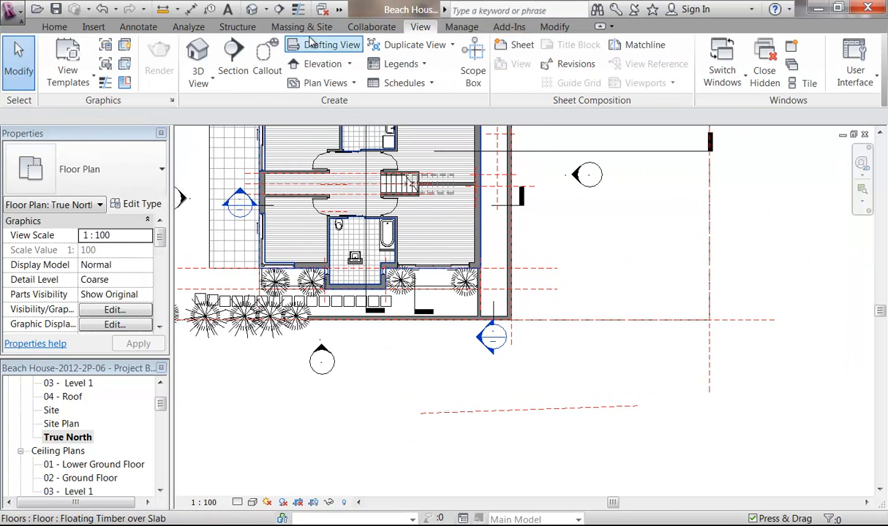
pyautogui.click(460, 27)
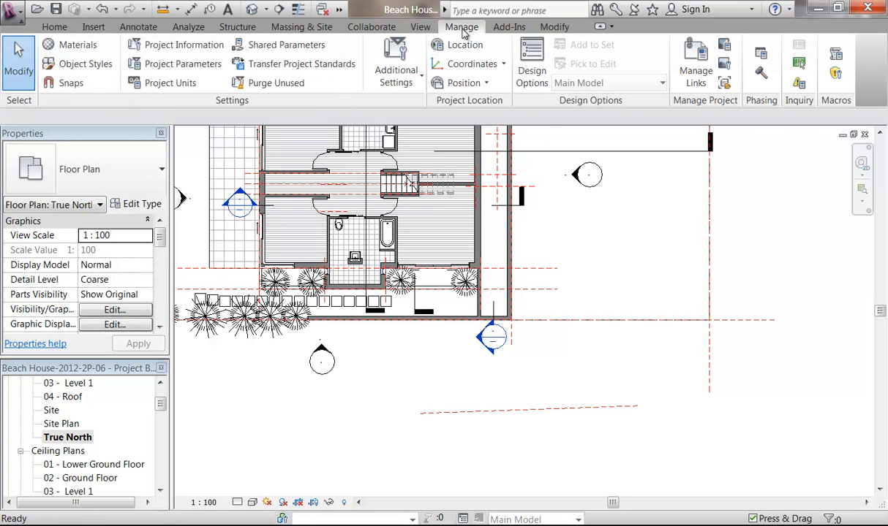
pyautogui.click(470, 85)
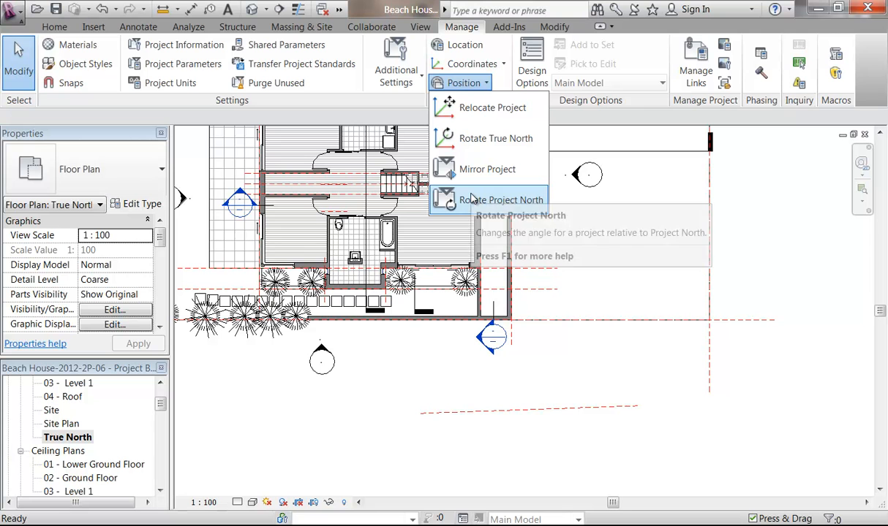
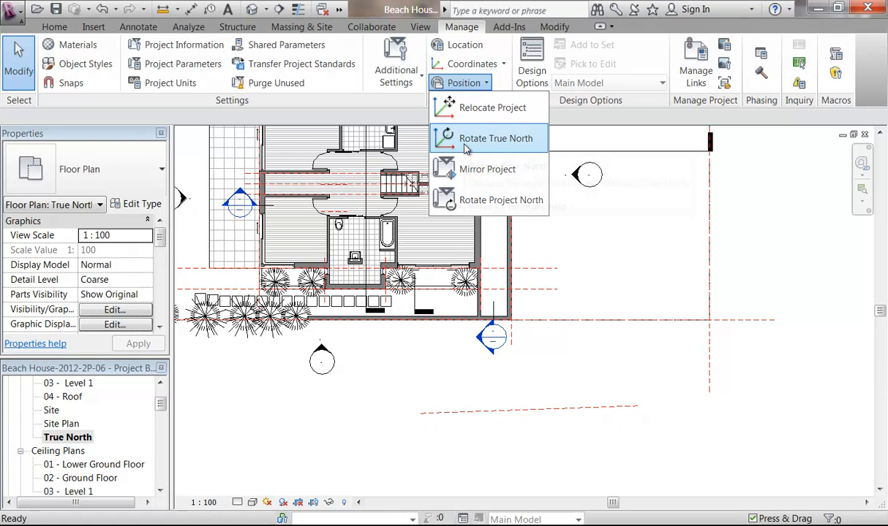
# Step: Rotate True North about 92° from the reference plane so the house and site run vertically
pyautogui.click(464, 141)
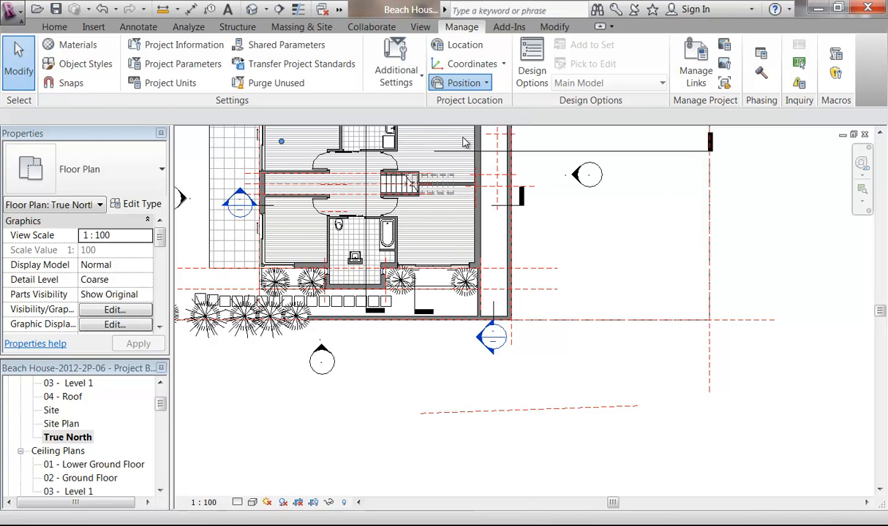
pyautogui.scroll(-2, 407, 372)
pyautogui.scroll(2, 290, 278)
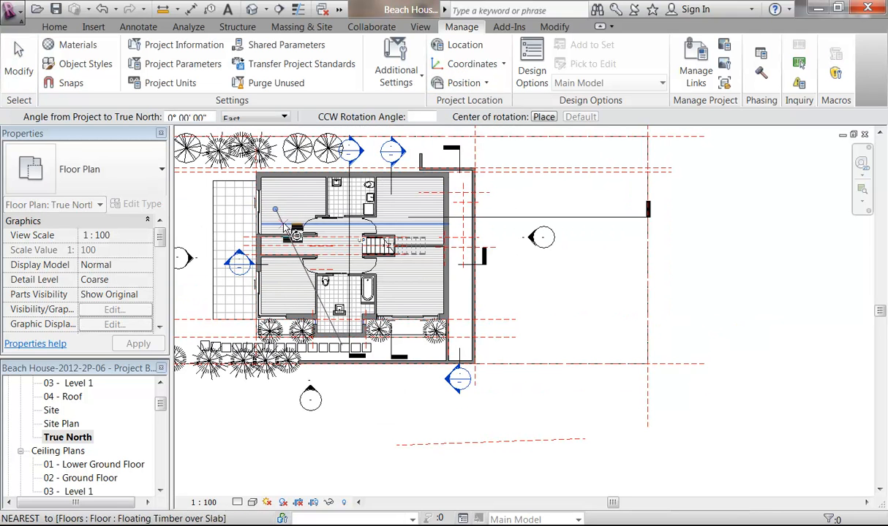
pyautogui.moveTo(275, 210); pyautogui.dragTo(586, 438)
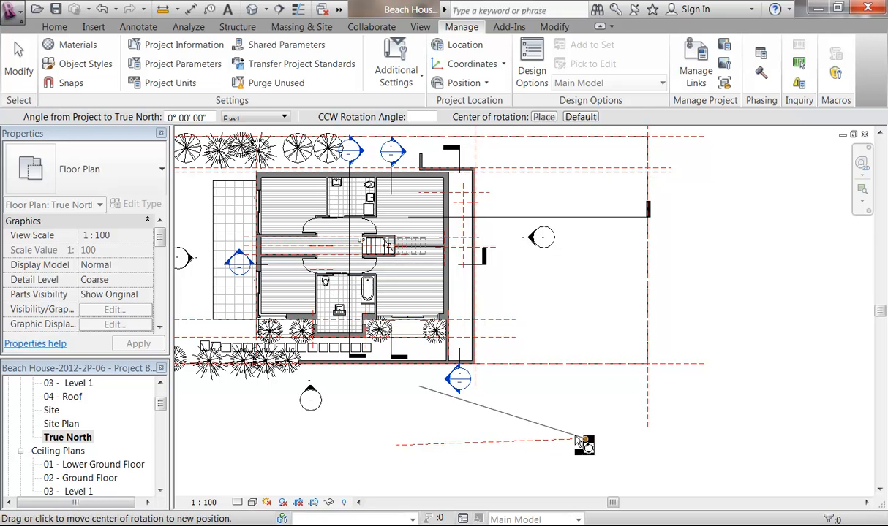
pyautogui.click(395, 447)
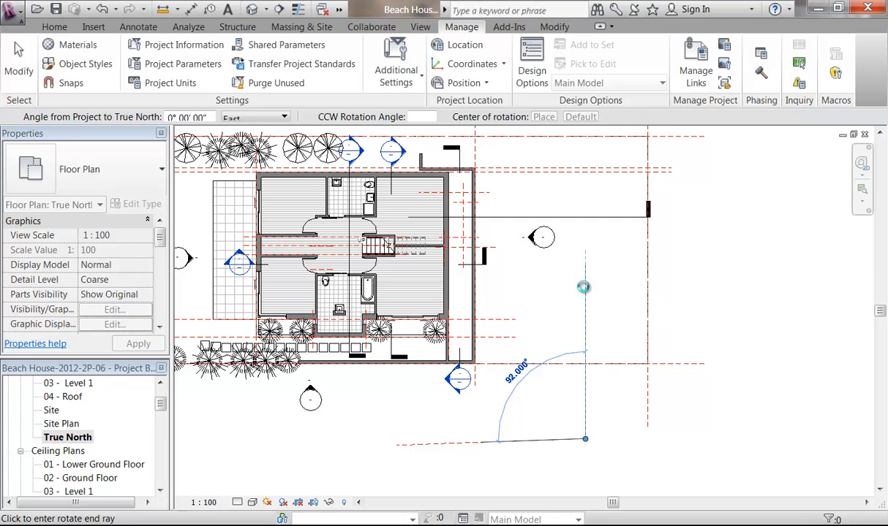
pyautogui.click(583, 292)
pyautogui.moveTo(546, 287); pyautogui.dragTo(323, 360, button='middle')
pyautogui.scroll(-3, 359, 327)
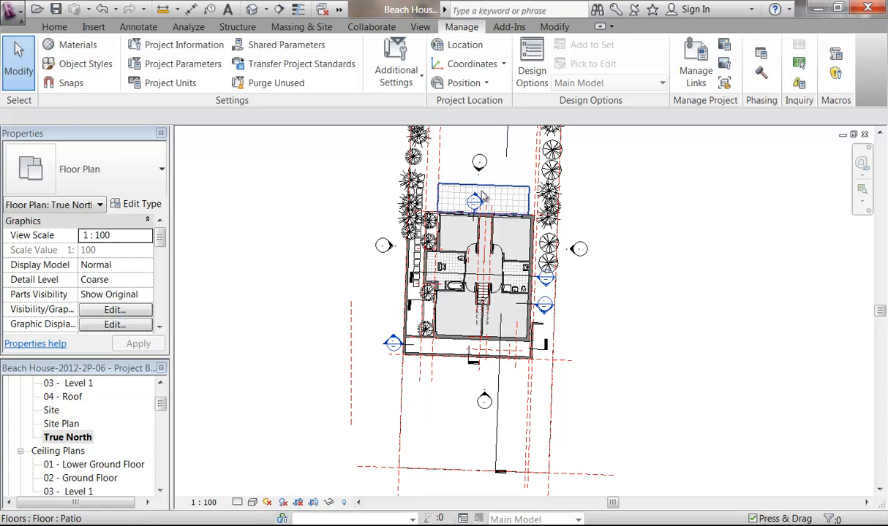
# Step: Check the Site Plan and True North views, then open 3D View 10
pyautogui.doubleClick(60, 425)
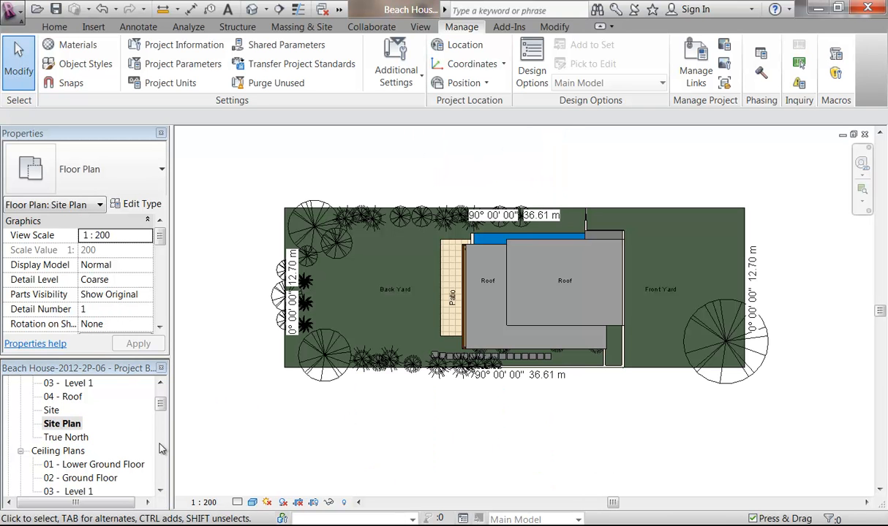
pyautogui.doubleClick(68, 437)
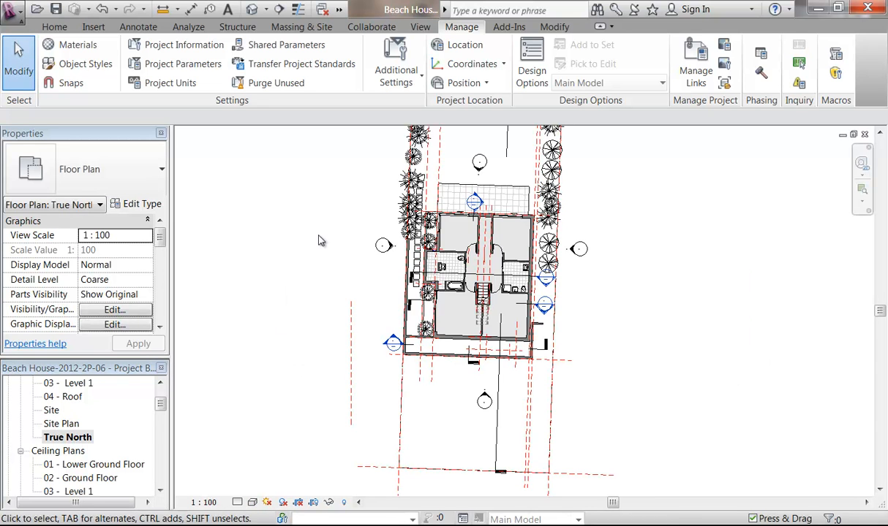
pyautogui.scroll(-2, 317, 235)
pyautogui.moveTo(318, 235); pyautogui.dragTo(296, 277, button='middle')
pyautogui.scroll(1, 296, 277)
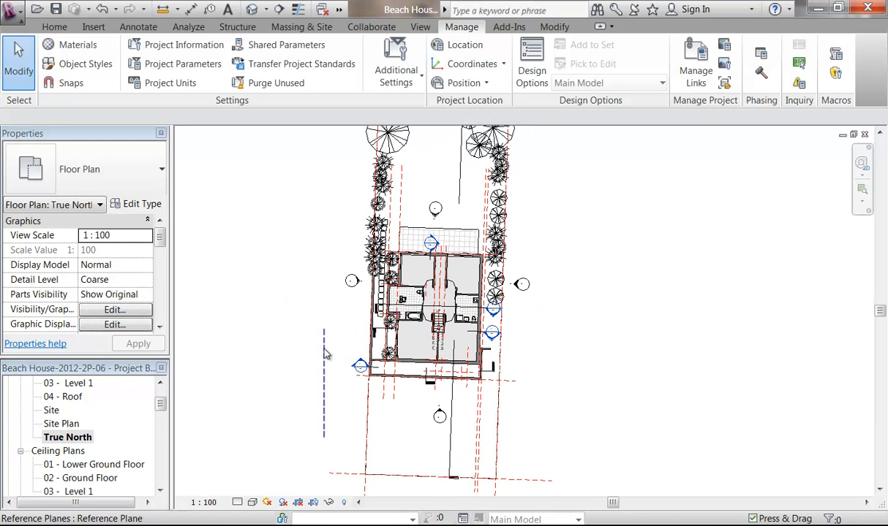
pyautogui.moveTo(162, 408); pyautogui.dragTo(161, 435)
pyautogui.click(69, 425)
pyautogui.doubleClick(70, 425)
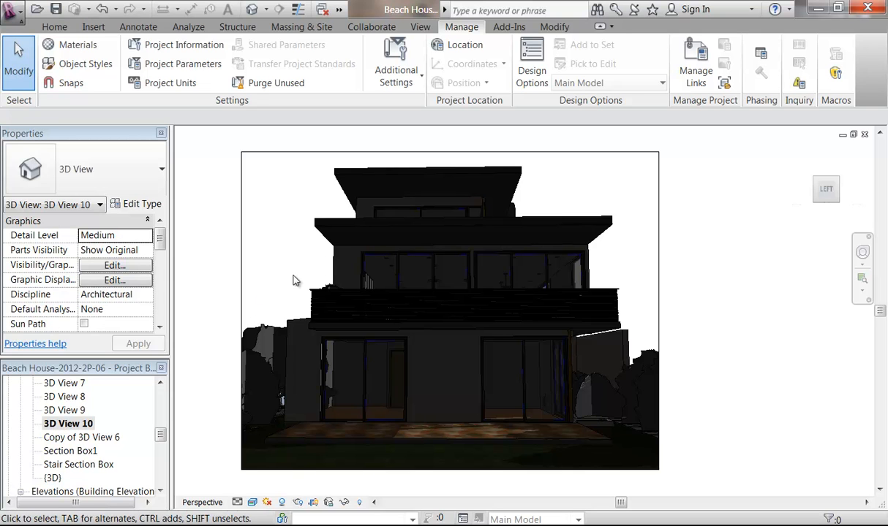
# Step: Turn shadows off and bring up Sun Settings with the Summer Solstice preset
pyautogui.click(282, 503)
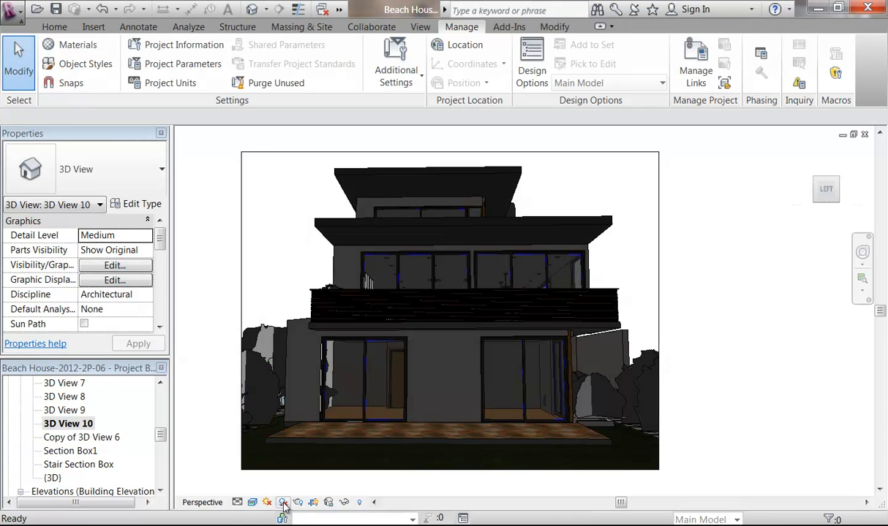
pyautogui.click(267, 503)
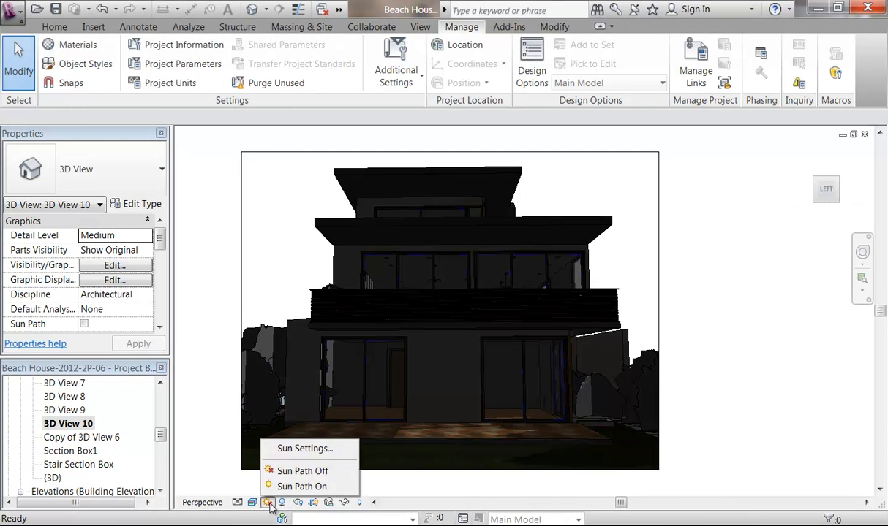
pyautogui.click(291, 449)
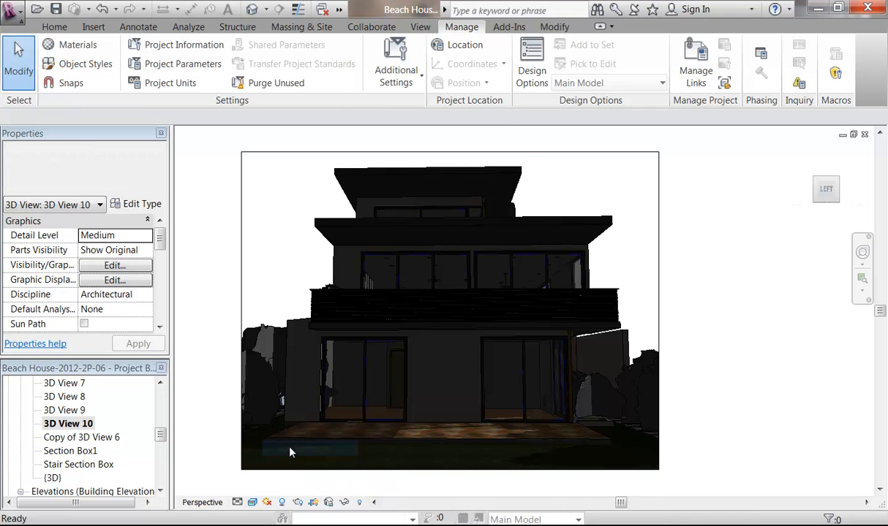
pyautogui.moveTo(226, 77); pyautogui.dragTo(217, 70)
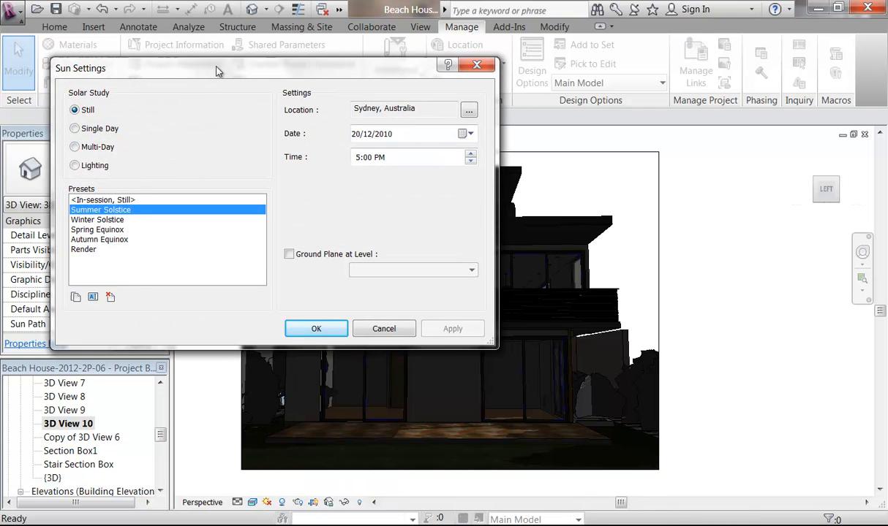
pyautogui.moveTo(372, 79); pyautogui.dragTo(329, 22)
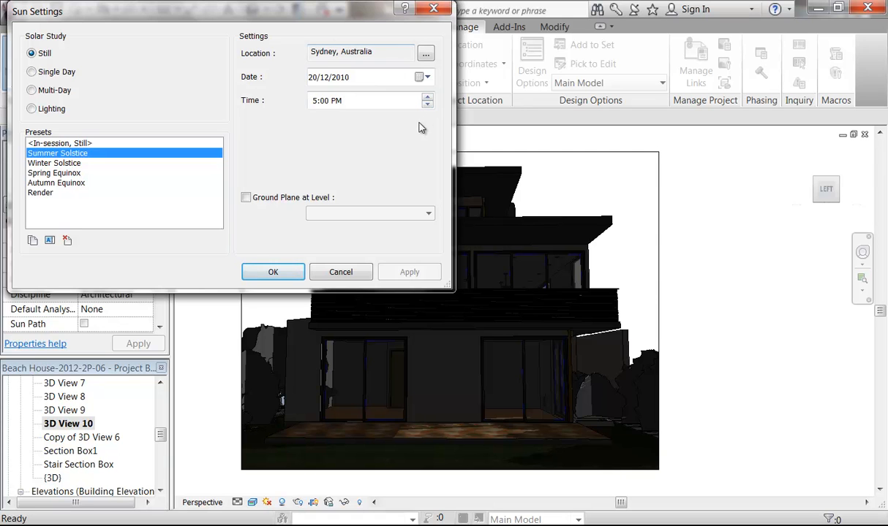
pyautogui.click(427, 78)
pyautogui.click(427, 79)
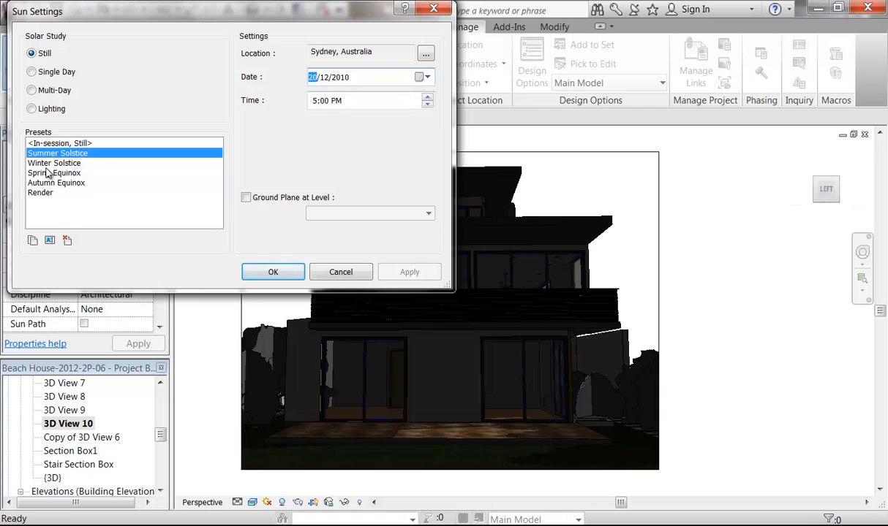
# Step: Duplicate Summer Solstice as a new preset named 'My Sun'
pyautogui.click(33, 240)
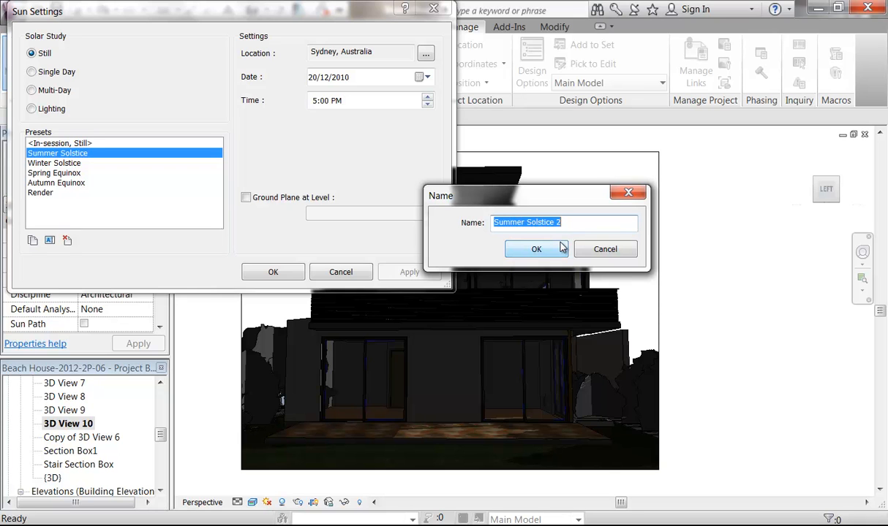
pyautogui.write('R')
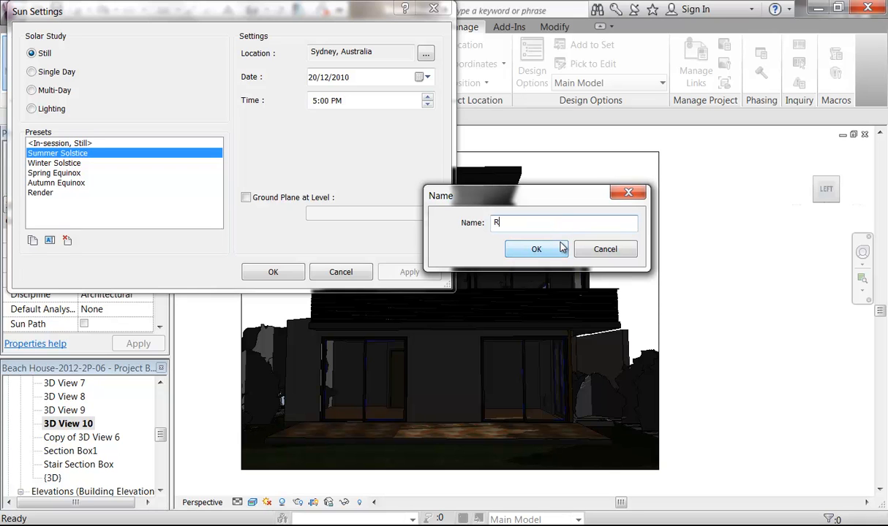
pyautogui.press('BackSpace')
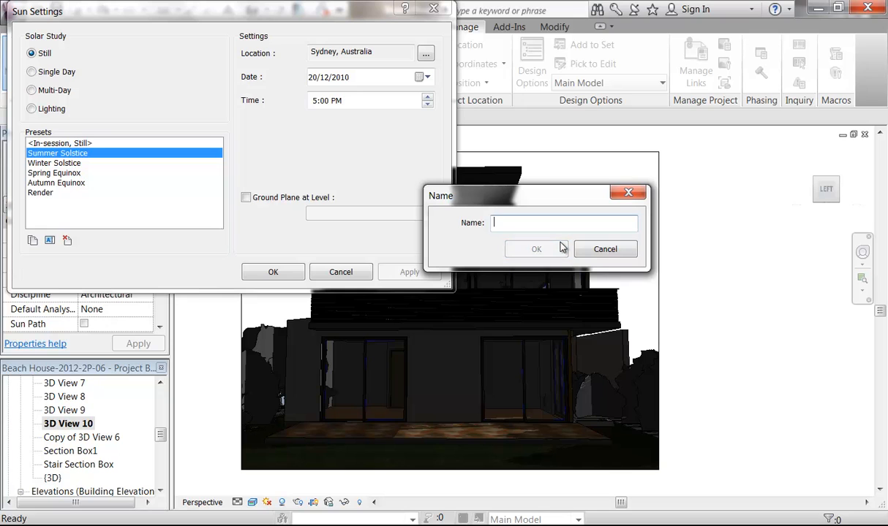
pyautogui.write('My Sun')
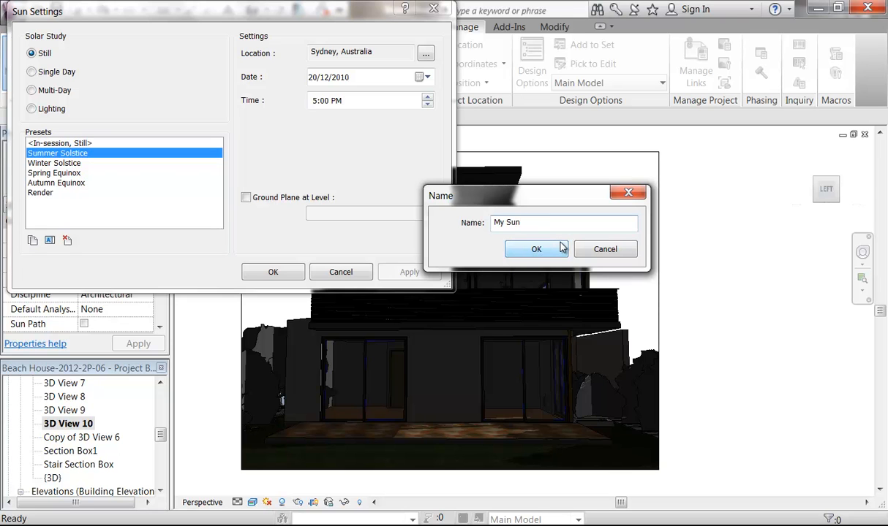
pyautogui.click(536, 249)
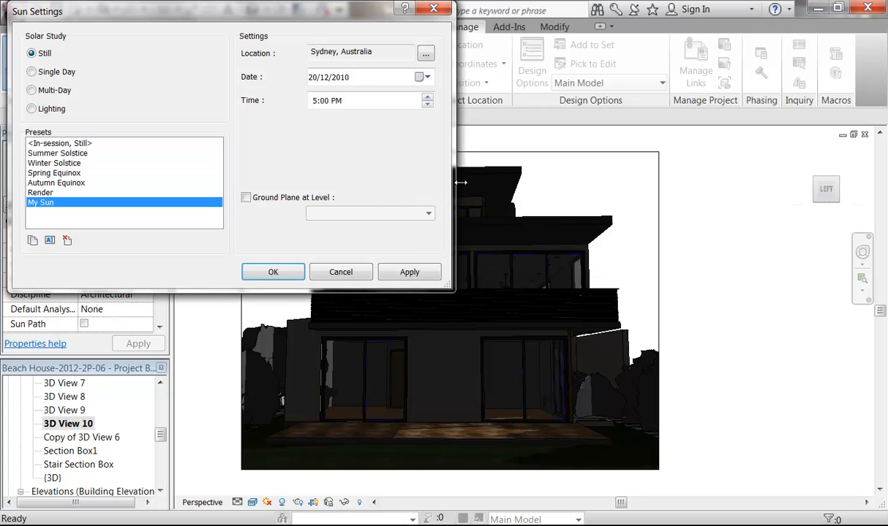
# Step: Set My Sun's date to 22 October 2010 and preview the 9:00 AM lighting
pyautogui.click(423, 77)
pyautogui.click(315, 100)
pyautogui.click(315, 100)
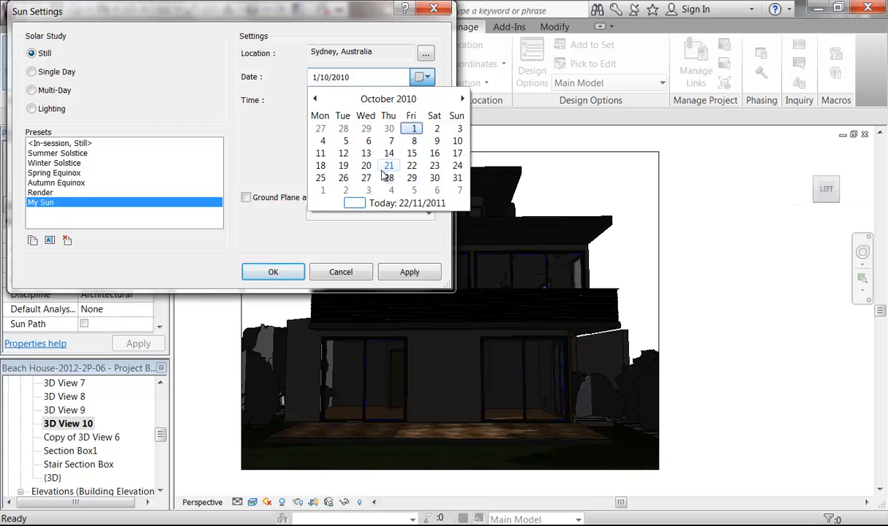
pyautogui.click(411, 166)
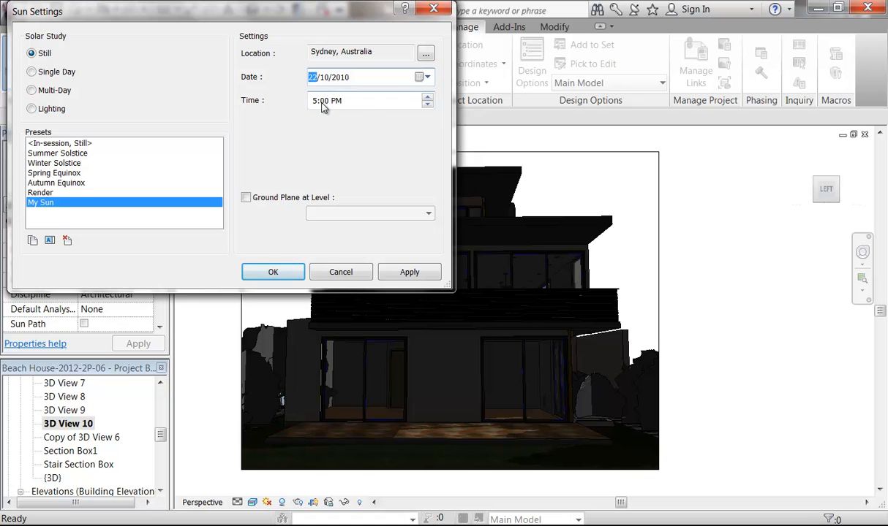
pyautogui.click(429, 105)
pyautogui.click(428, 105)
pyautogui.click(429, 105)
pyautogui.click(429, 106)
pyautogui.click(429, 105)
pyautogui.click(429, 106)
pyautogui.click(429, 106)
pyautogui.click(428, 106)
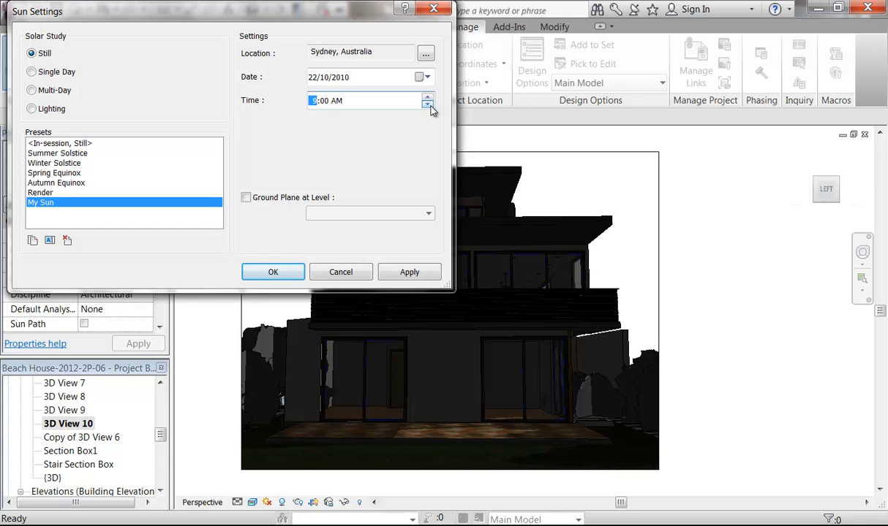
pyautogui.click(410, 272)
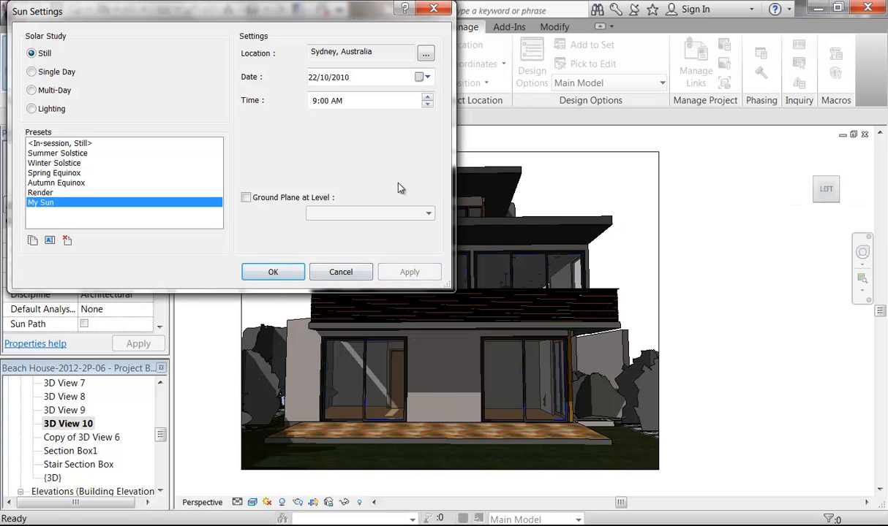
# Step: Compare 10:00 and 11:00 AM shadows, settle on 11:00 AM and accept
pyautogui.click(428, 96)
pyautogui.click(407, 272)
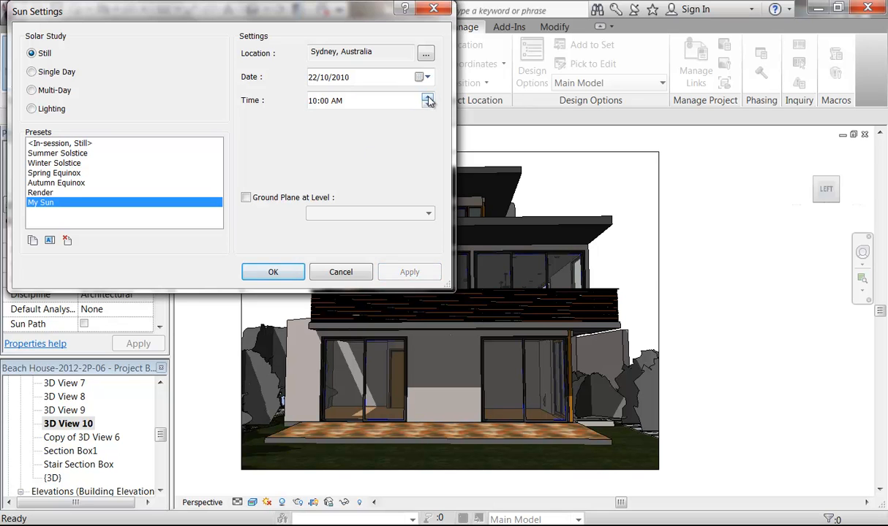
pyautogui.click(427, 97)
pyautogui.click(407, 270)
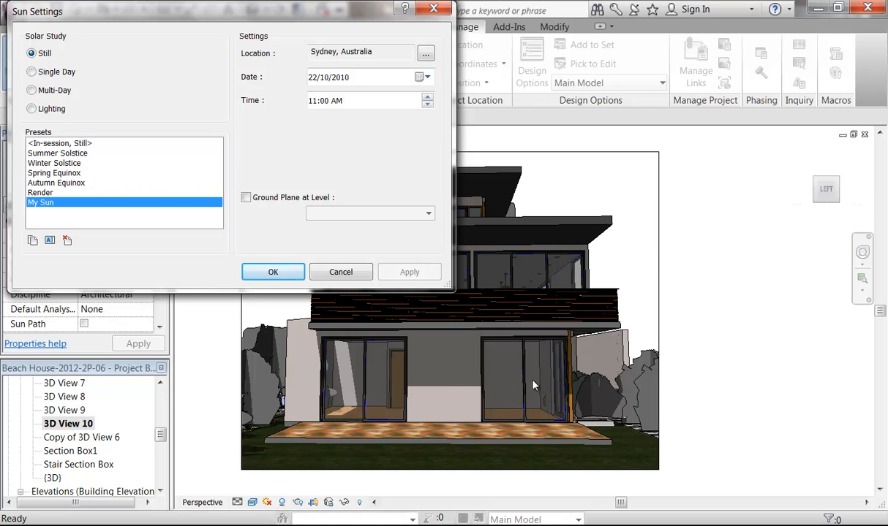
pyautogui.click(407, 273)
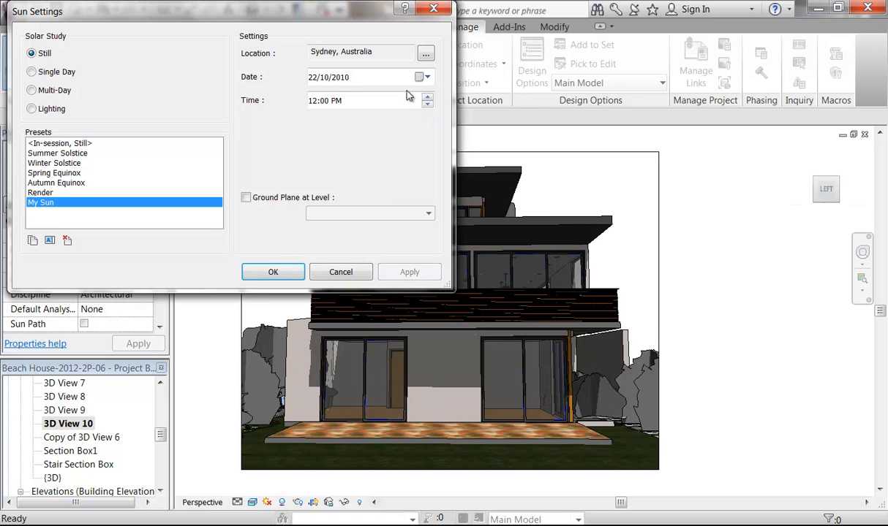
pyautogui.click(426, 104)
pyautogui.click(411, 272)
pyautogui.click(427, 104)
pyautogui.click(407, 272)
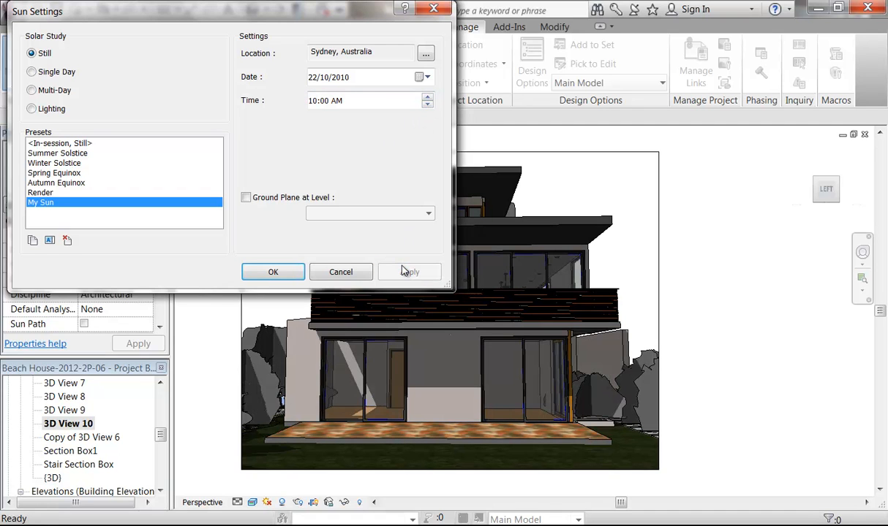
pyautogui.click(427, 97)
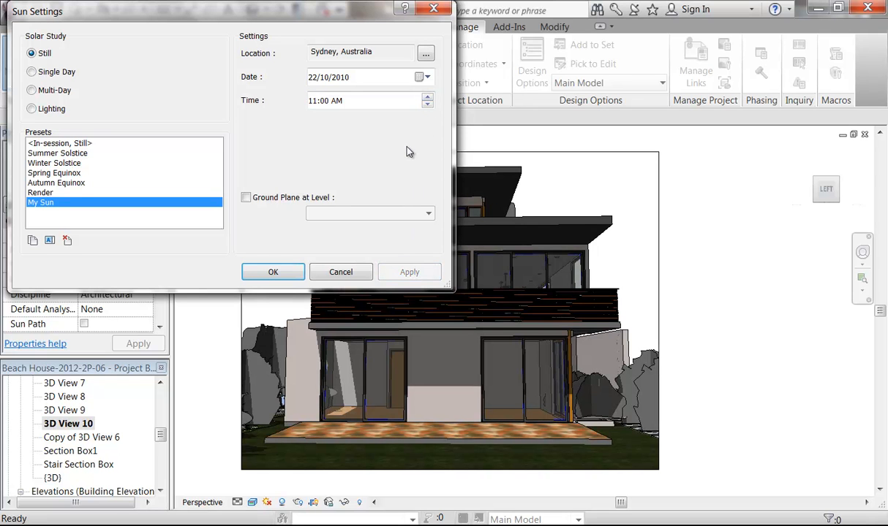
pyautogui.click(272, 272)
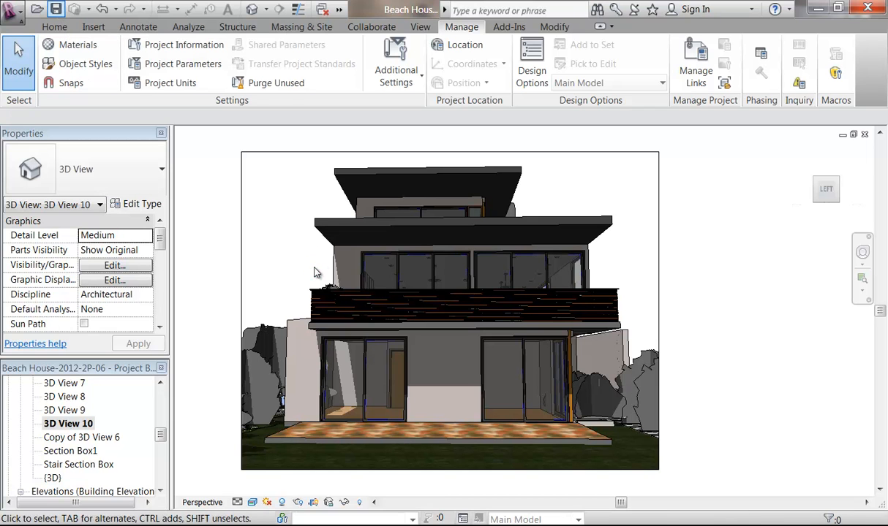
# Step: Render 3D View 10 at Low quality with Screen resolution
pyautogui.click(297, 502)
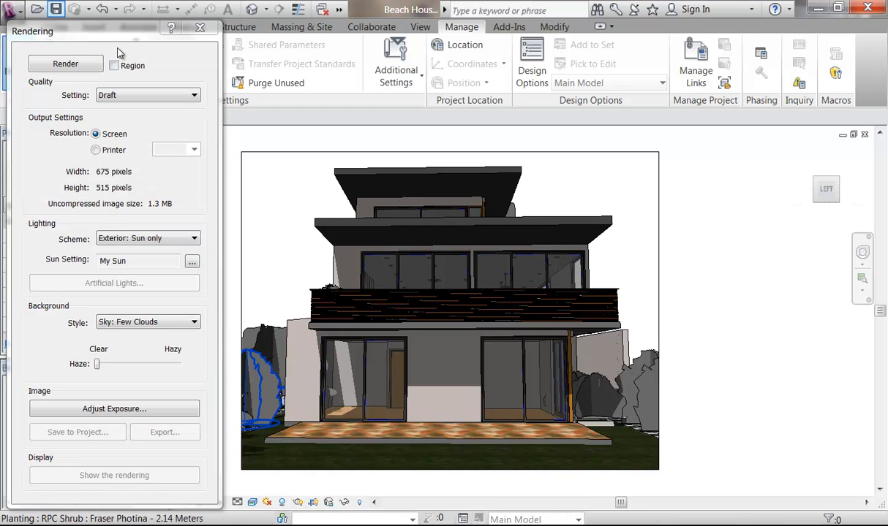
pyautogui.click(114, 94)
pyautogui.click(121, 119)
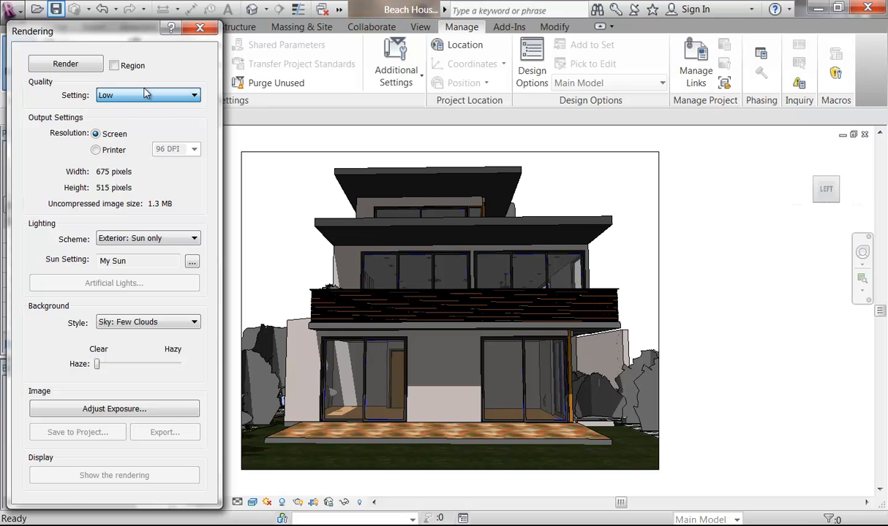
pyautogui.click(138, 93)
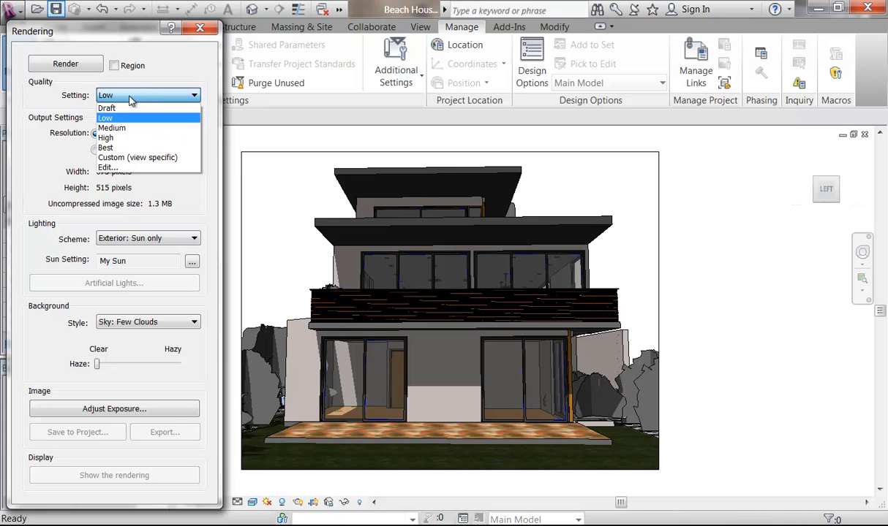
pyautogui.click(123, 96)
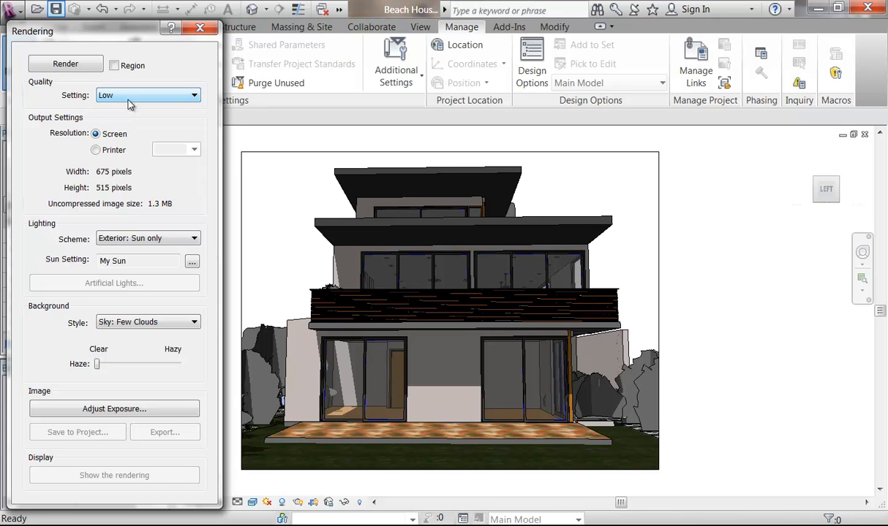
pyautogui.click(101, 152)
pyautogui.click(97, 152)
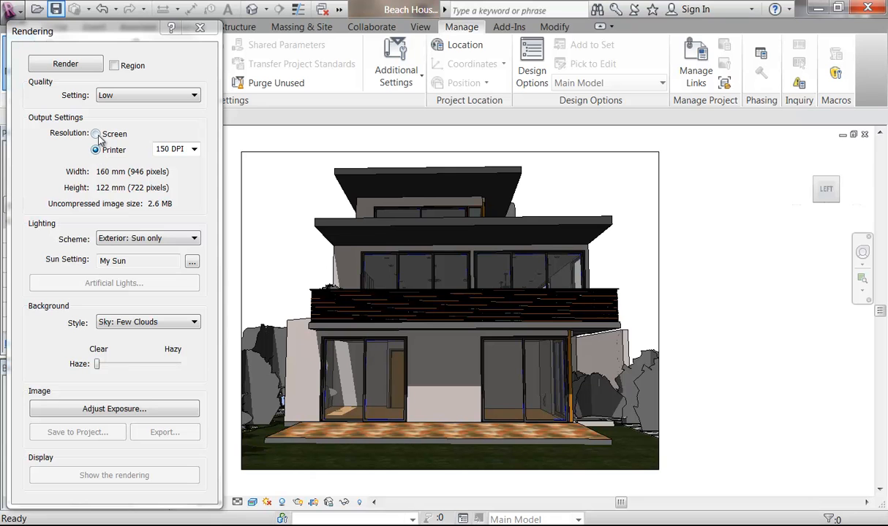
pyautogui.click(97, 135)
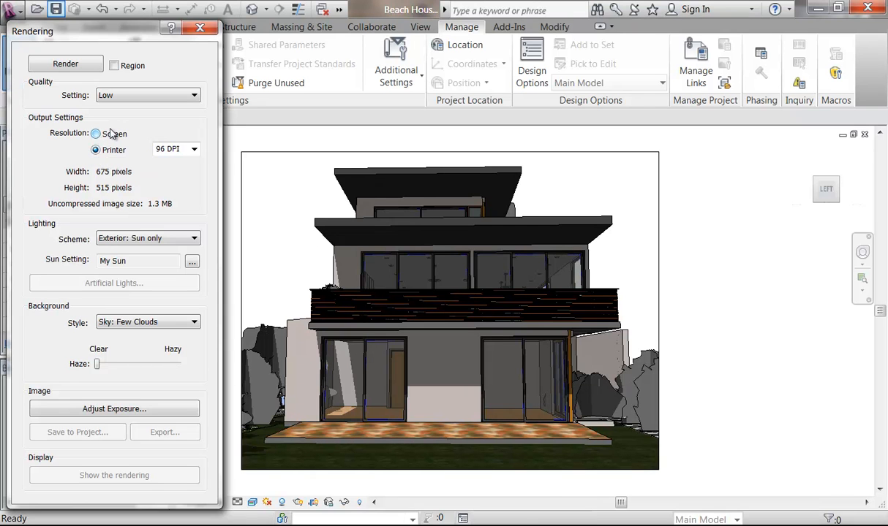
pyautogui.click(50, 66)
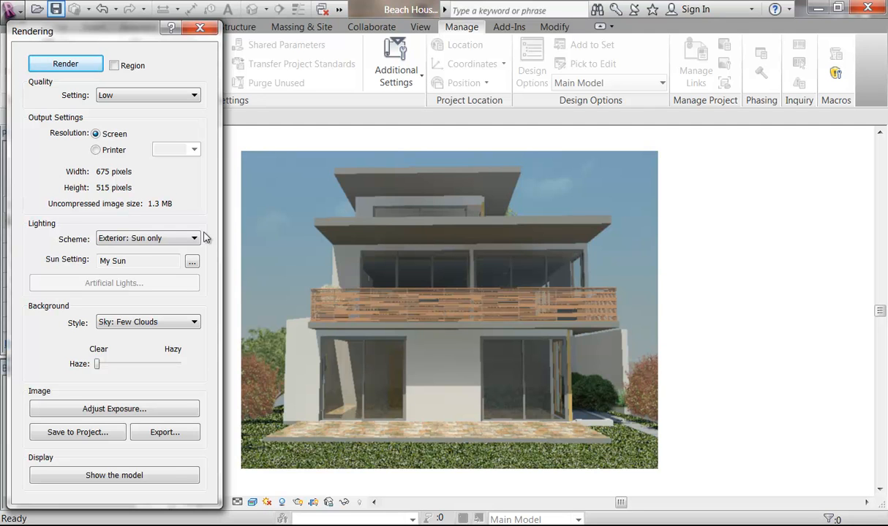
# Step: Save the rendering to the project as 'Perspective from Rear' and close the Rendering dialog
pyautogui.click(77, 432)
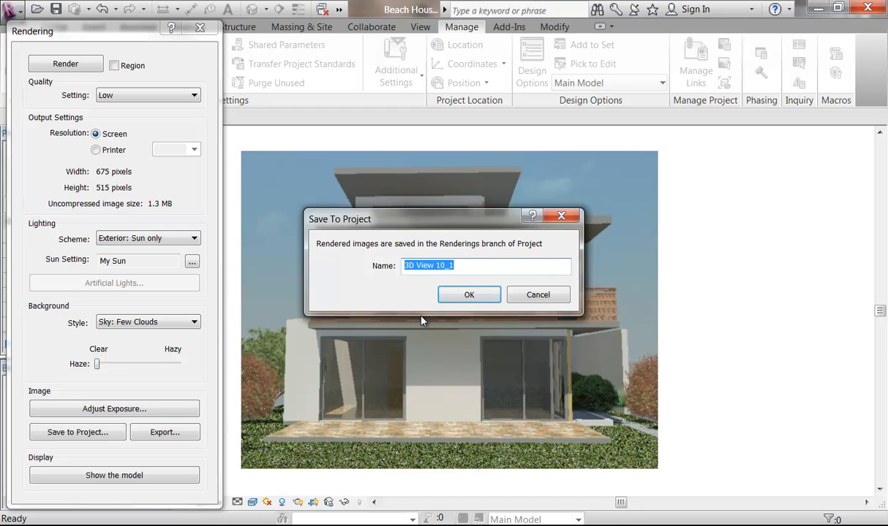
pyautogui.write('Perspec')
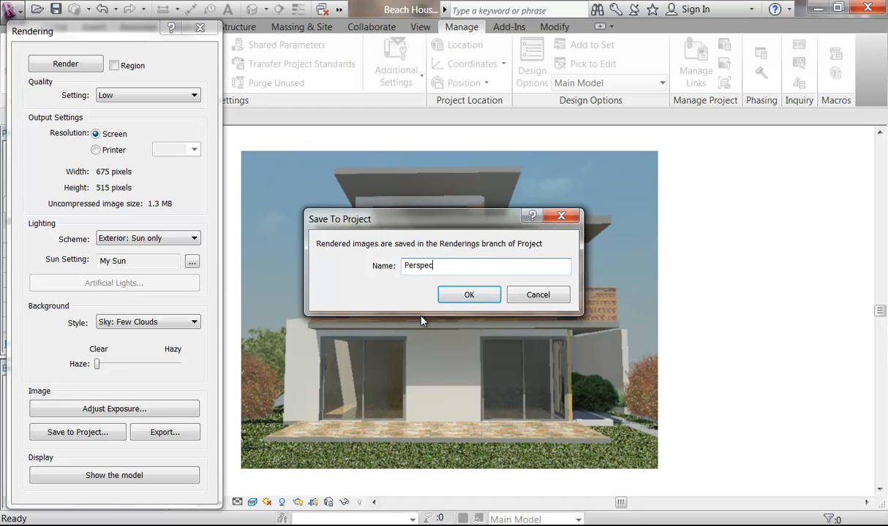
pyautogui.write('tive from Rear')
pyautogui.click(466, 296)
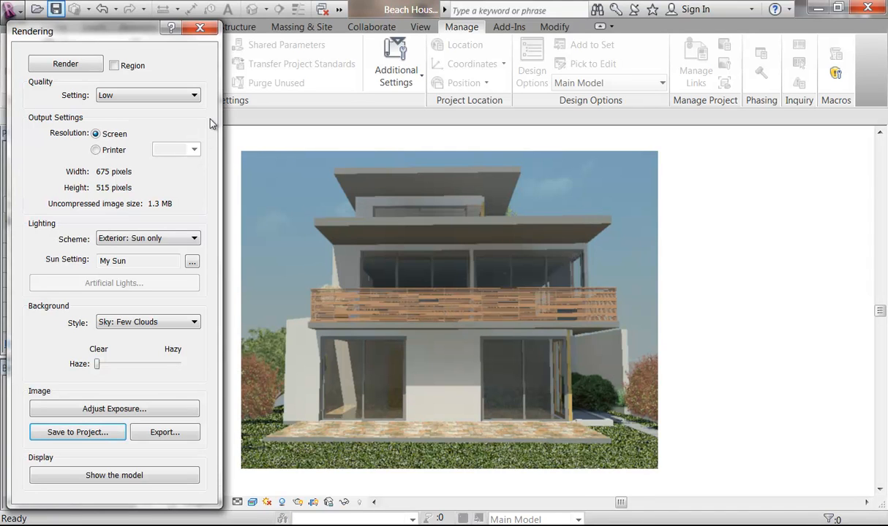
pyautogui.click(201, 30)
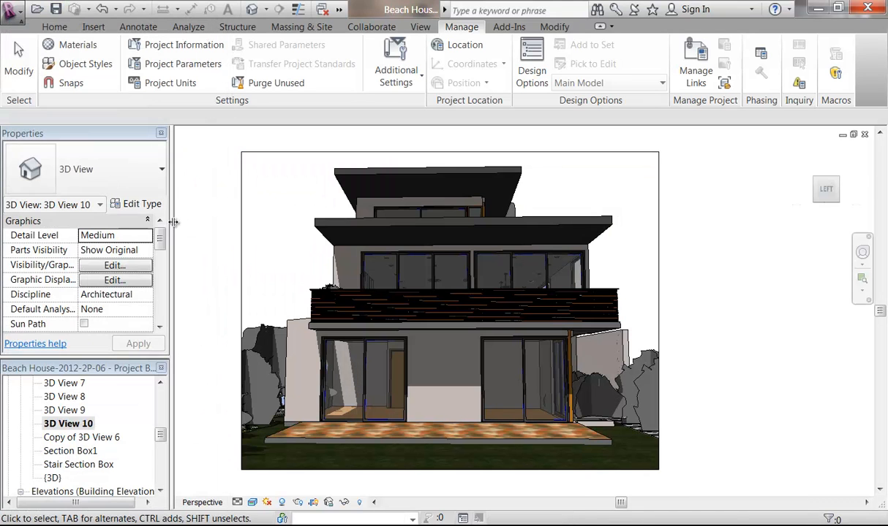
# Step: Open sheet A103 - Cover Sheet and expand the Renderings list
pyautogui.moveTo(161, 437); pyautogui.dragTo(161, 476)
pyautogui.doubleClick(102, 465)
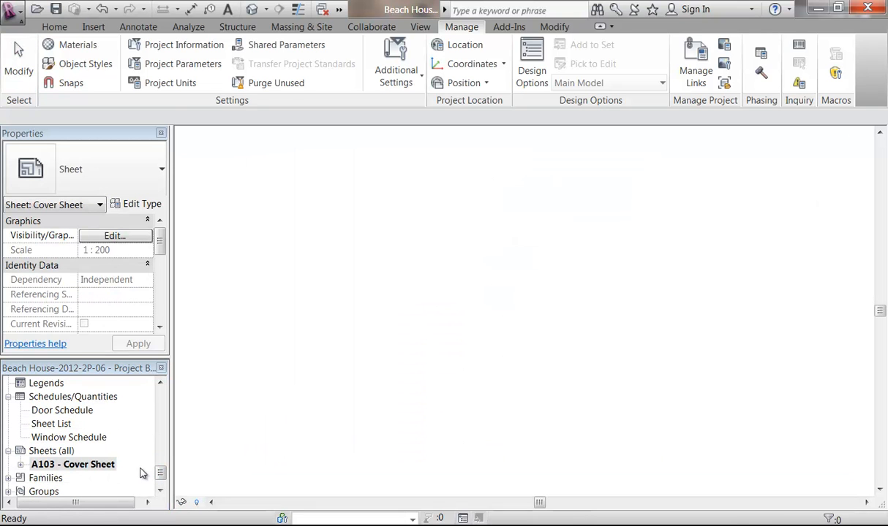
pyautogui.moveTo(161, 476); pyautogui.dragTo(158, 468)
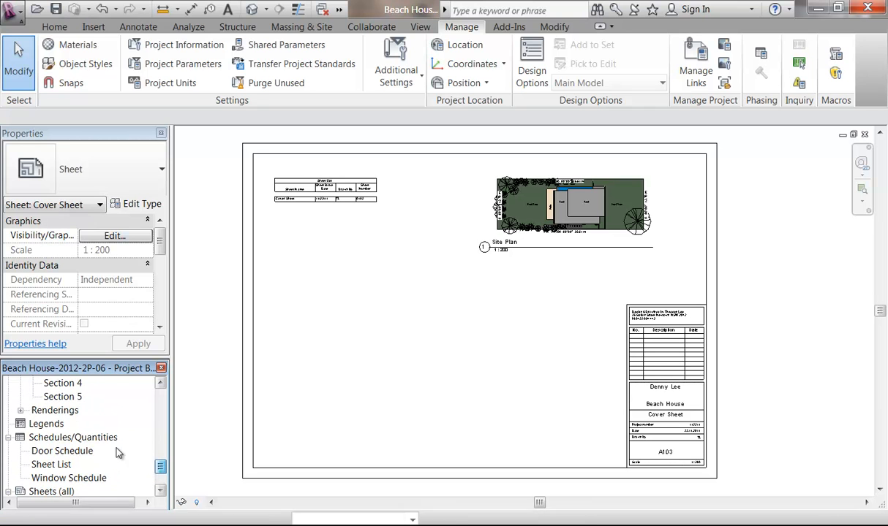
pyautogui.doubleClick(55, 410)
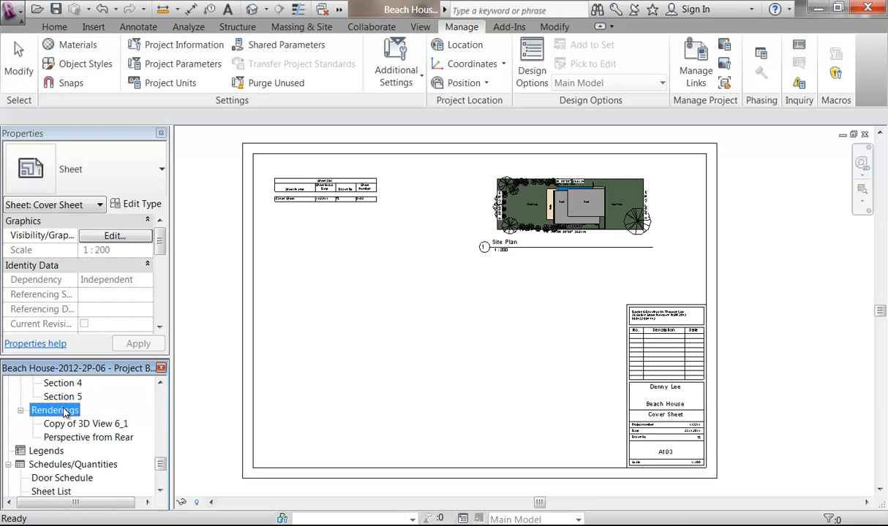
# Step: Place Perspective from Rear on the cover sheet's lower left and nudge it into position
pyautogui.click(73, 437)
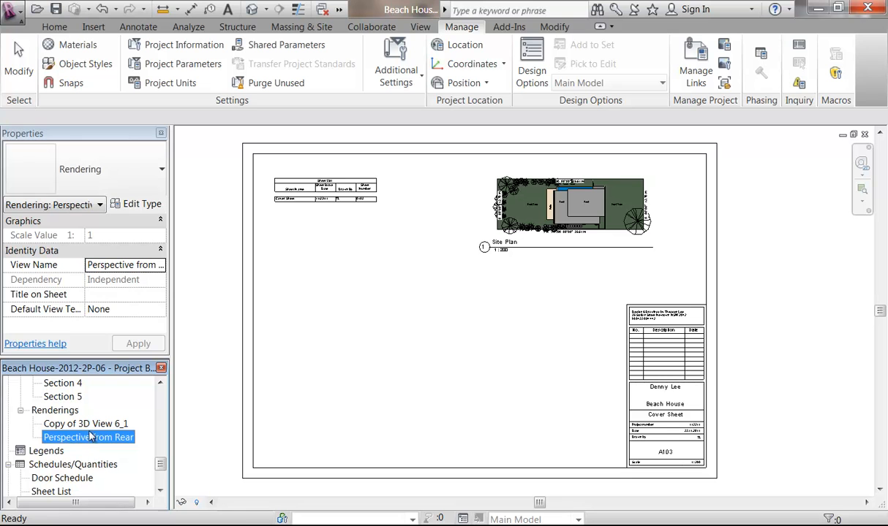
pyautogui.moveTo(330, 370); pyautogui.dragTo(412, 362)
pyautogui.click(377, 384)
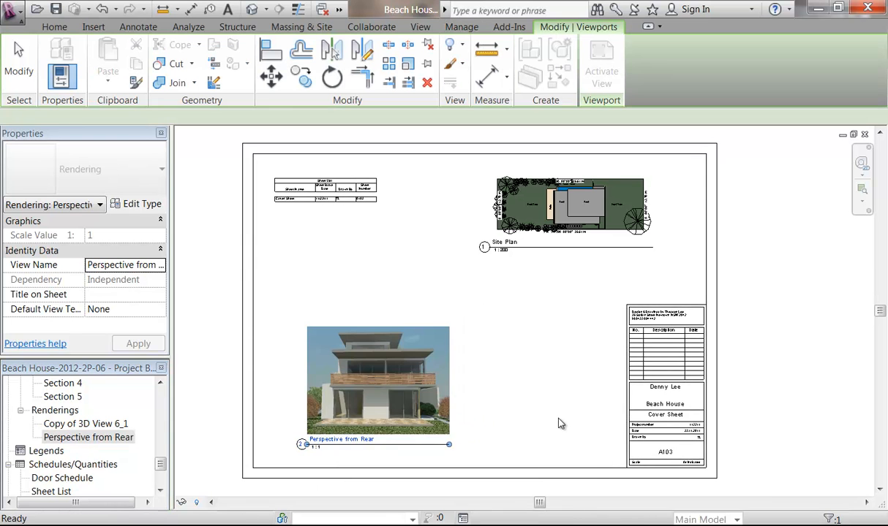
pyautogui.click(533, 410)
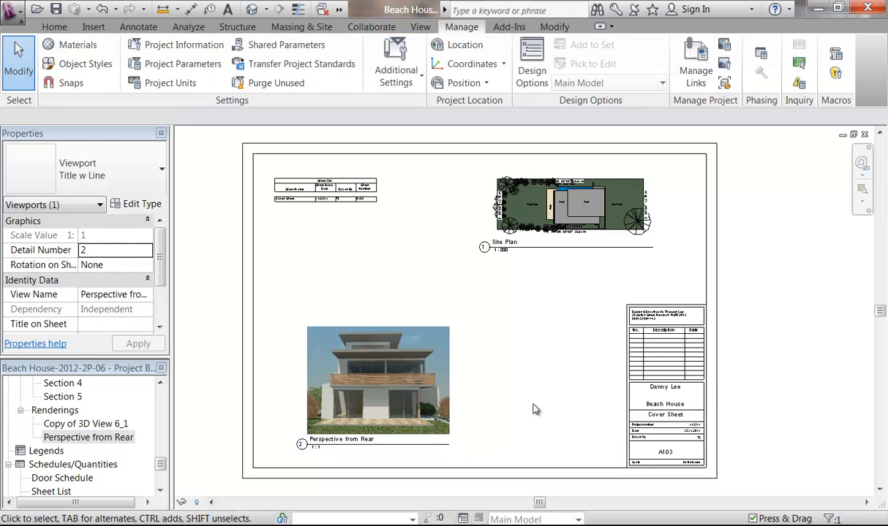
pyautogui.scroll(1, 461, 402)
pyautogui.scroll(-1, 474, 394)
pyautogui.moveTo(443, 421); pyautogui.dragTo(424, 425, button='middle')
pyautogui.click(425, 431)
pyautogui.moveTo(425, 431); pyautogui.dragTo(402, 438)
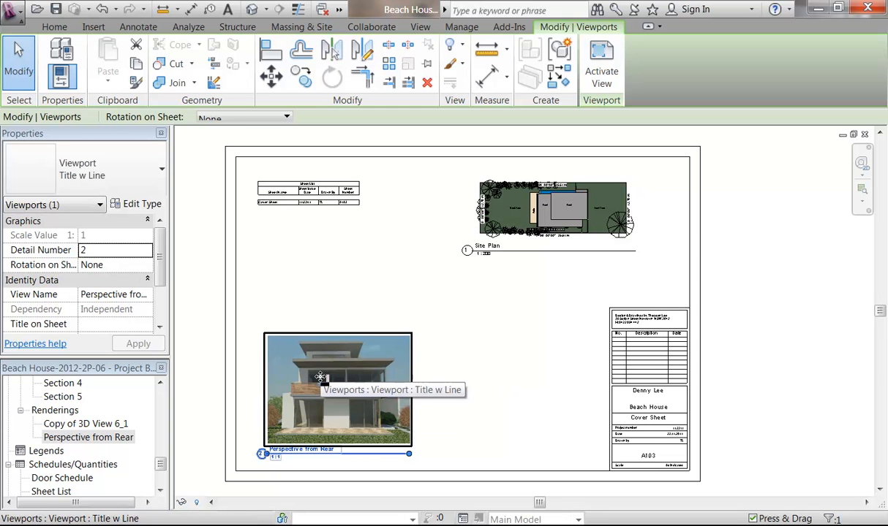
# Step: Enlarge the rendering image inside its activated viewport, then deactivate it
pyautogui.rightClick(302, 356)
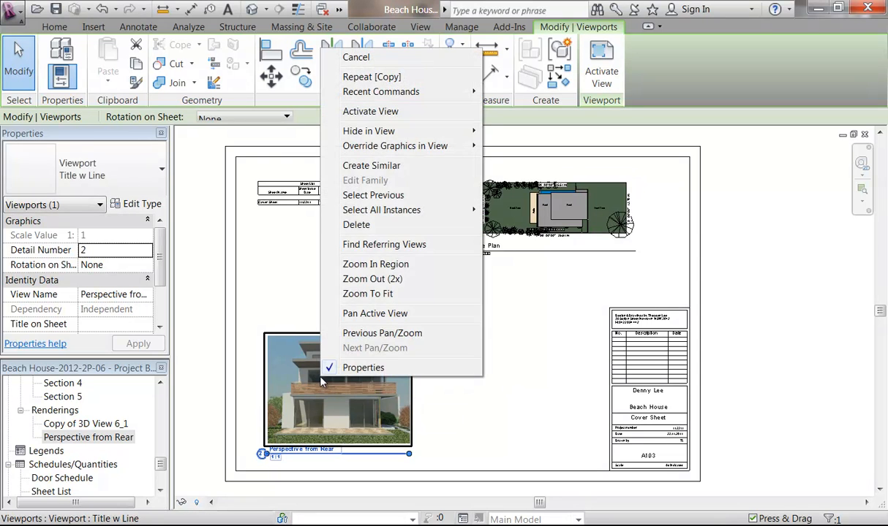
pyautogui.click(353, 114)
pyautogui.click(343, 395)
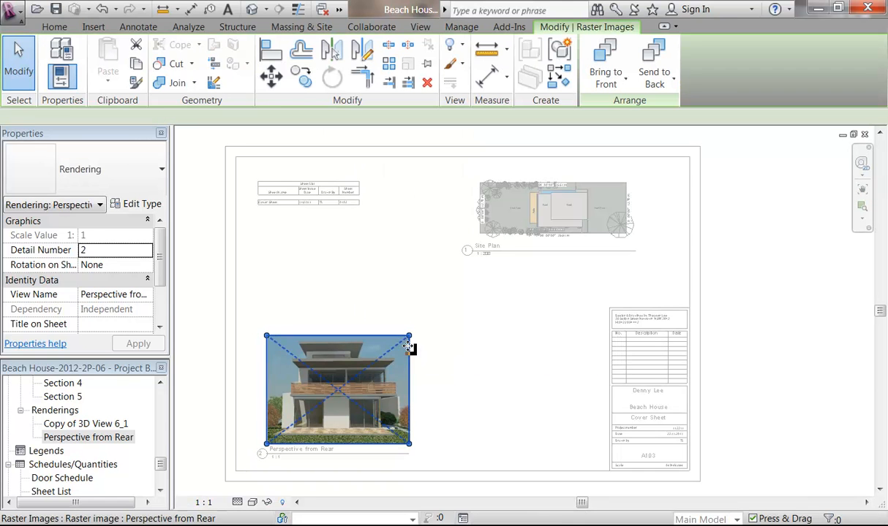
pyautogui.moveTo(411, 336); pyautogui.dragTo(430, 326)
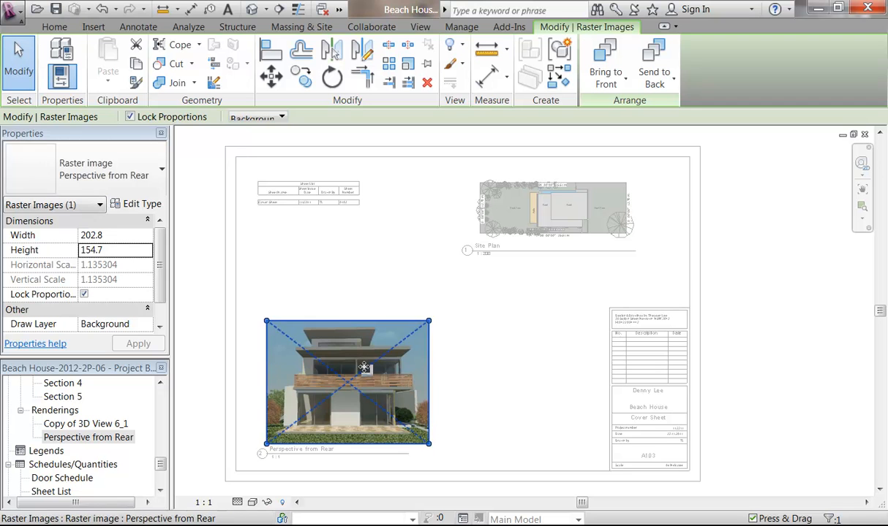
pyautogui.rightClick(325, 344)
pyautogui.click(379, 73)
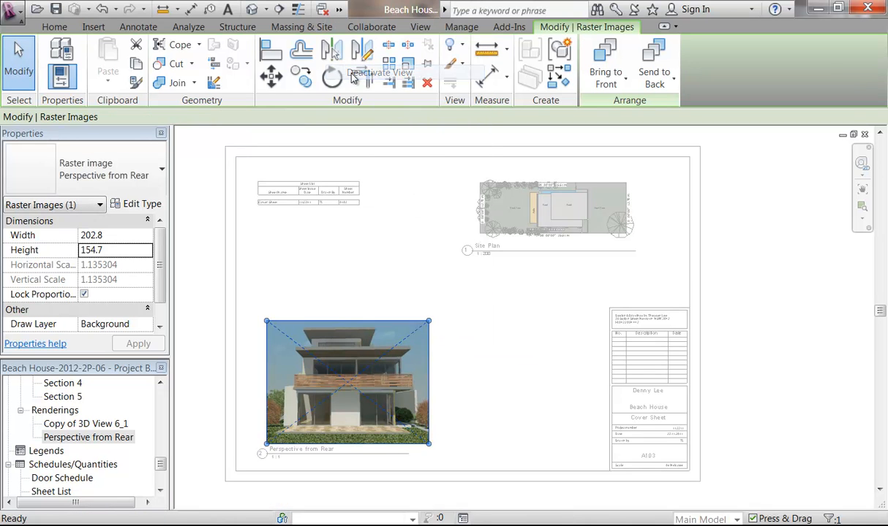
# Step: Lengthen the viewport title line to the image width and fine-tune the viewport's position
pyautogui.click(395, 412)
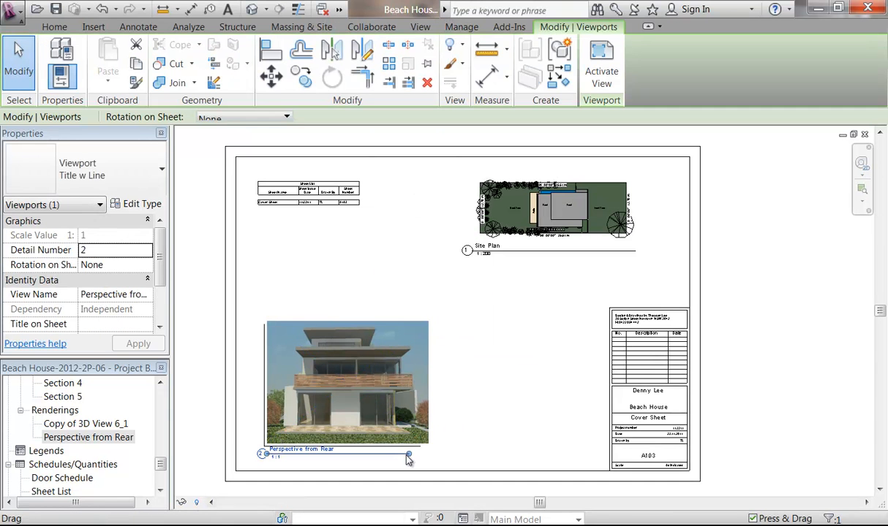
pyautogui.click(481, 389)
pyautogui.click(361, 415)
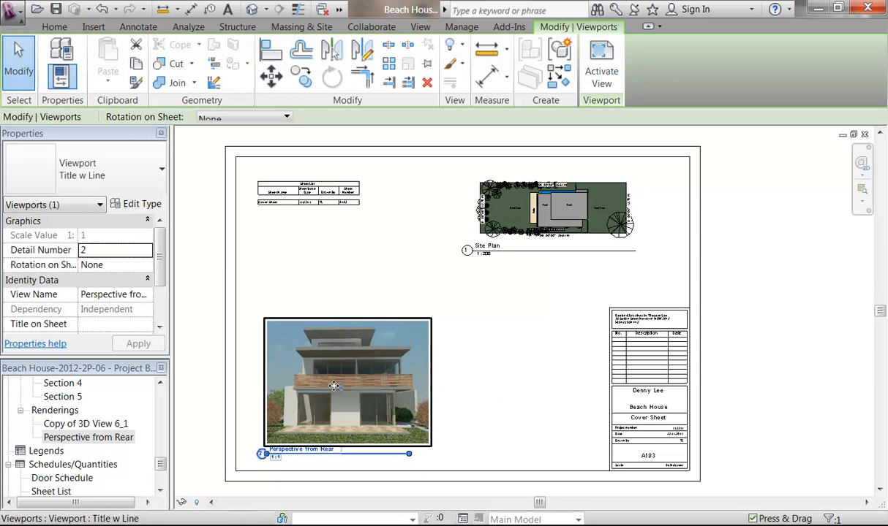
pyautogui.moveTo(410, 457); pyautogui.dragTo(426, 454)
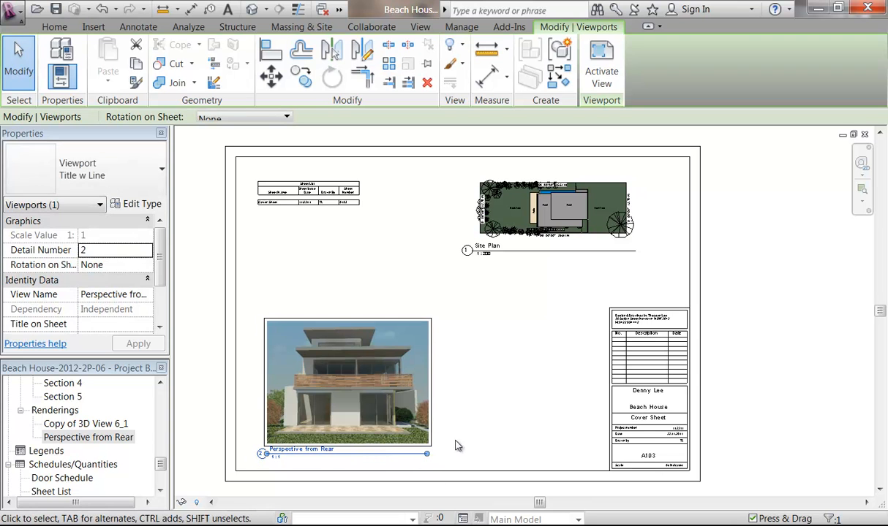
pyautogui.click(476, 427)
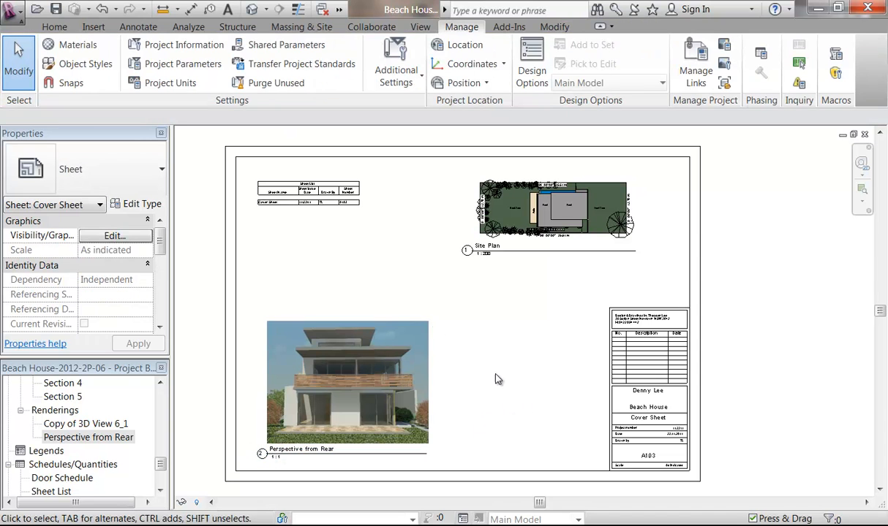
pyautogui.click(326, 397)
pyautogui.moveTo(326, 395); pyautogui.dragTo(340, 376)
pyautogui.click(534, 414)
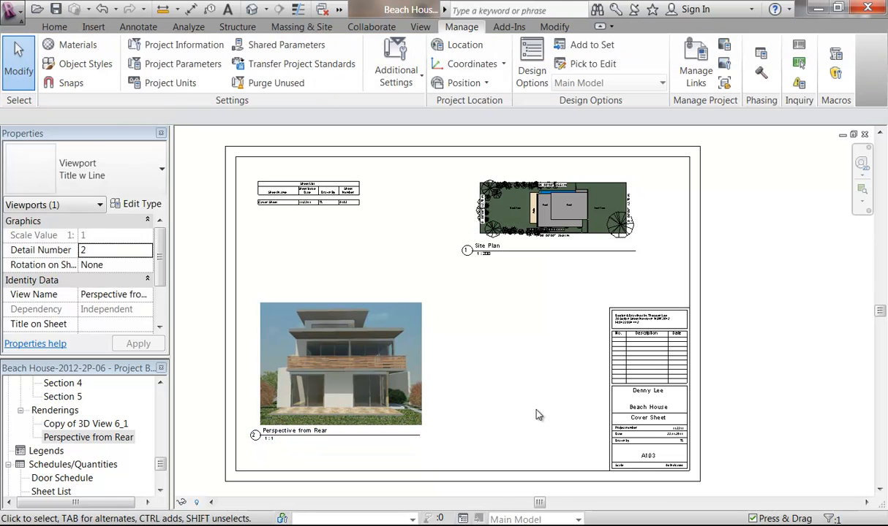
pyautogui.click(361, 364)
pyautogui.press('Down')
pyautogui.press('Down')
pyautogui.press('Down')
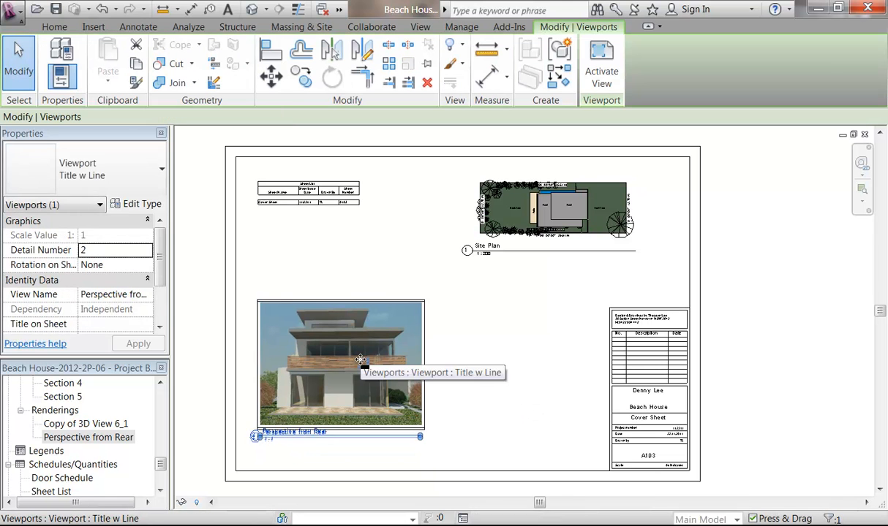
pyautogui.click(503, 378)
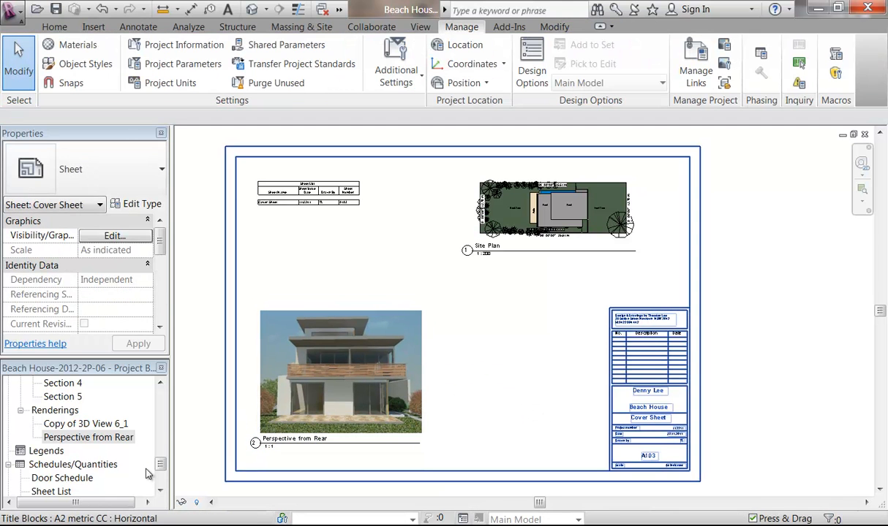
pyautogui.click(161, 416)
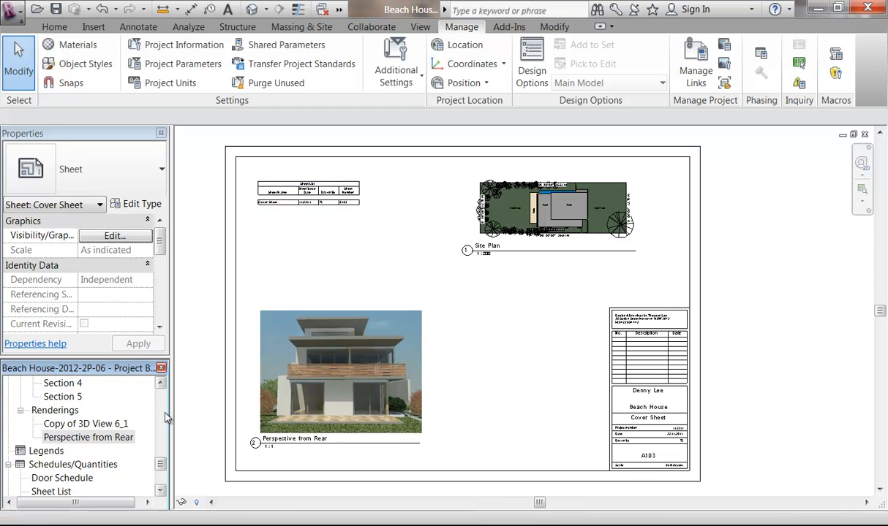
pyautogui.moveTo(162, 452)
pyautogui.mouseDown()
pyautogui.moveTo(163, 431)
pyautogui.moveTo(162, 462)
pyautogui.mouseUp()
# Step: Open Copy of 3D View 6_1 and rename it 'Perspective Living and Kitchen'
pyautogui.doubleClick(63, 439)
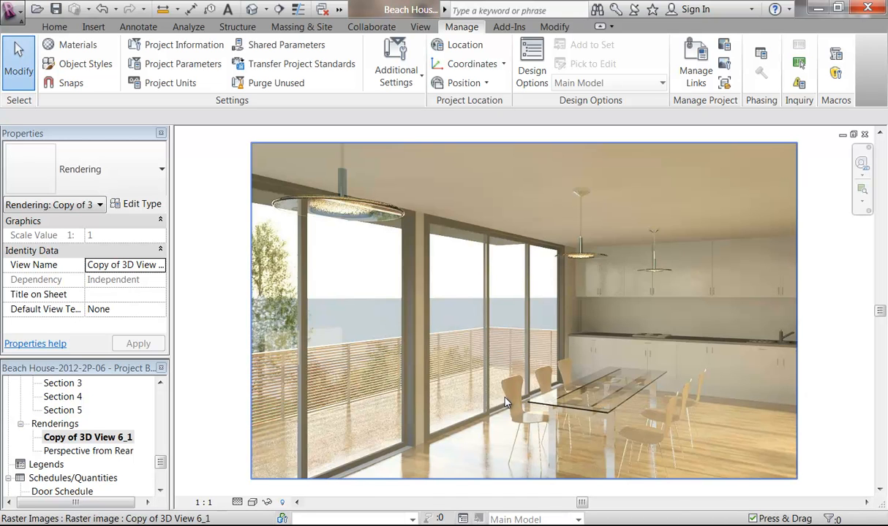
pyautogui.rightClick(88, 437)
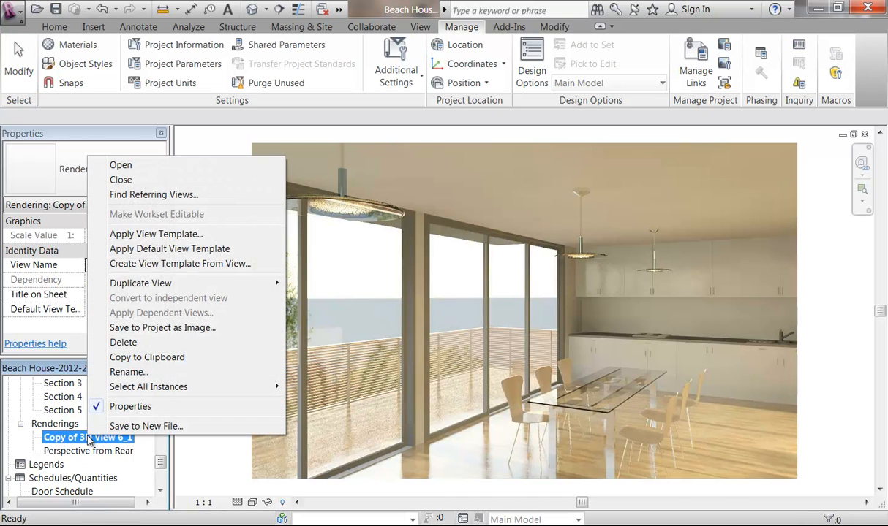
pyautogui.click(128, 372)
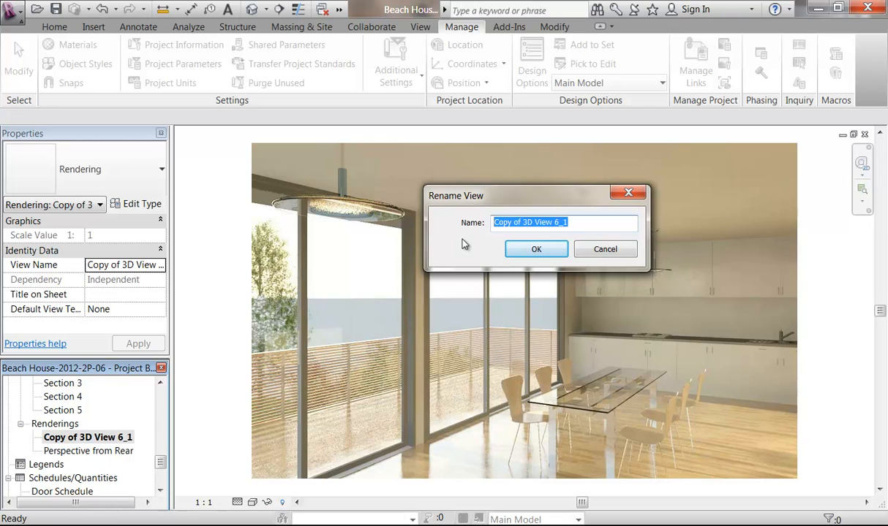
pyautogui.write('Per')
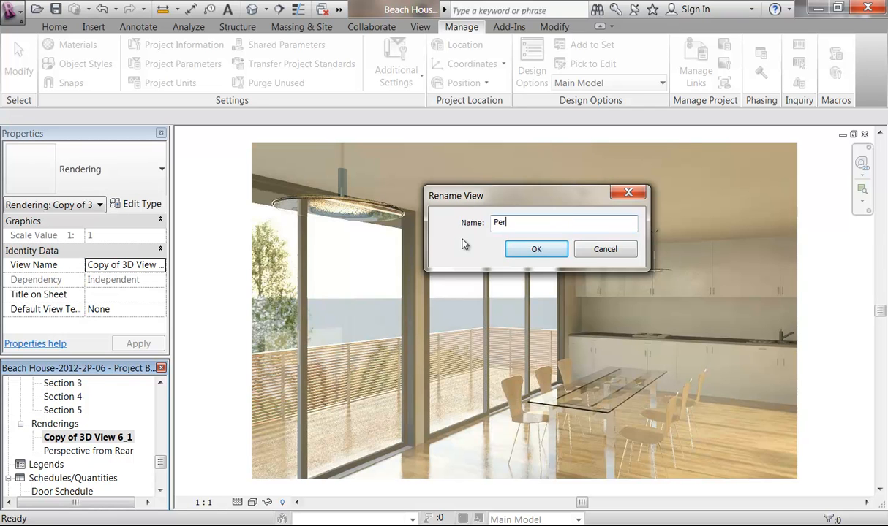
pyautogui.write('spective Living adn Kitchen')
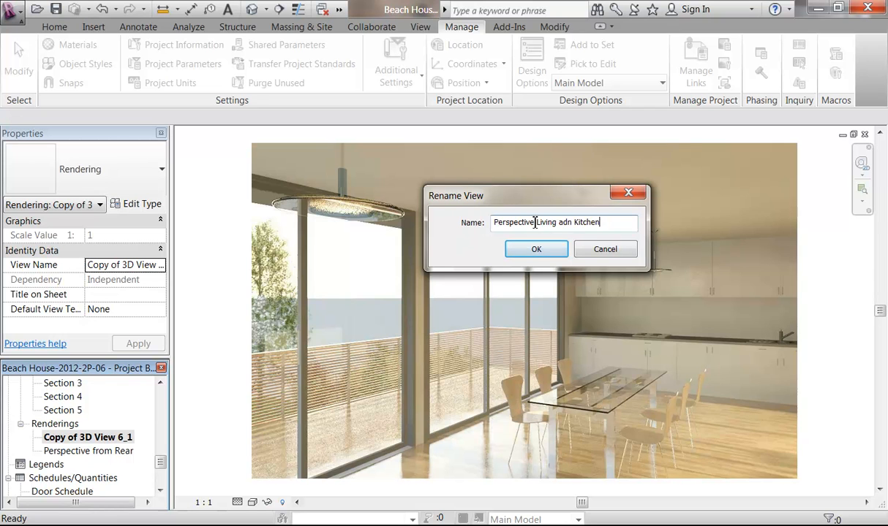
pyautogui.press('BackSpace')
pyautogui.press('BackSpace')
pyautogui.write('nd')
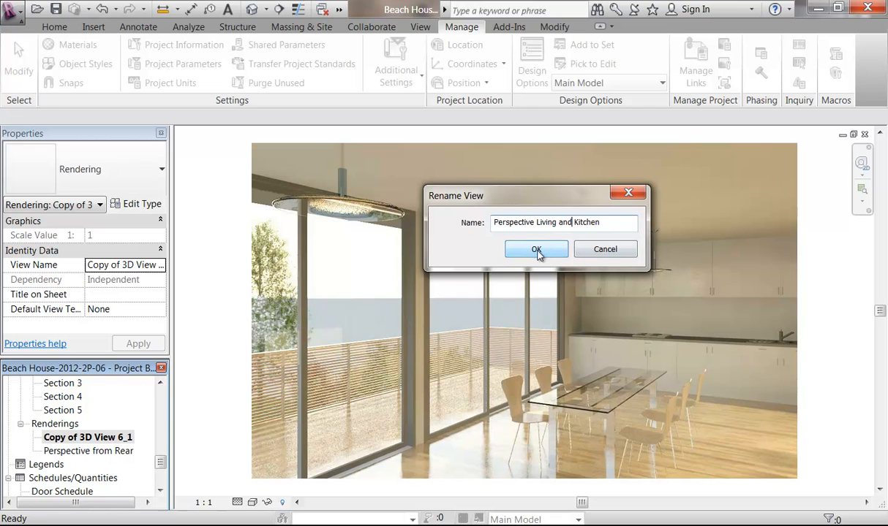
pyautogui.click(537, 251)
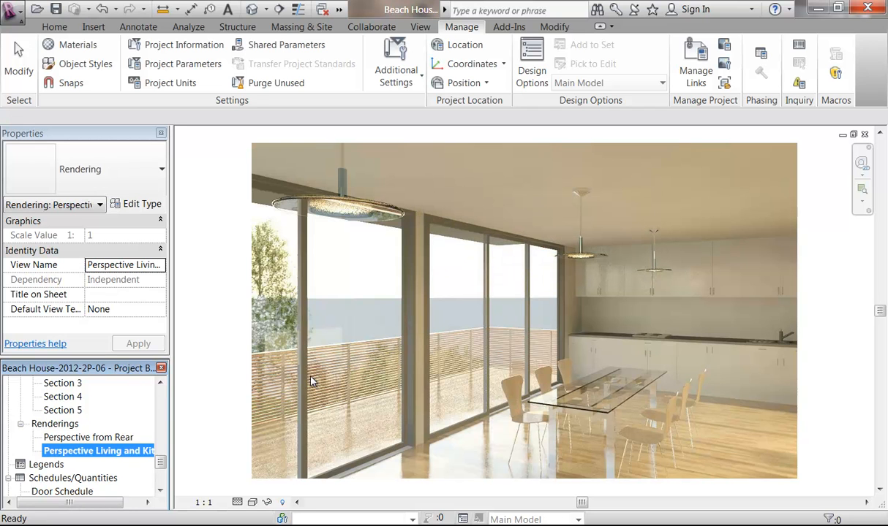
# Step: Place the Perspective Living and Kitchen rendering at the lower right of sheet A103
pyautogui.scroll(-3, 162, 468)
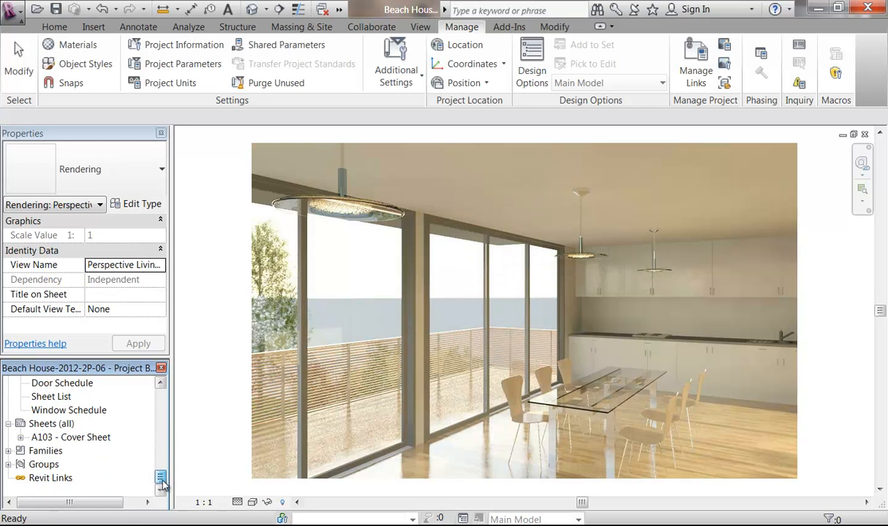
pyautogui.doubleClick(77, 437)
pyautogui.scroll(3, 157, 424)
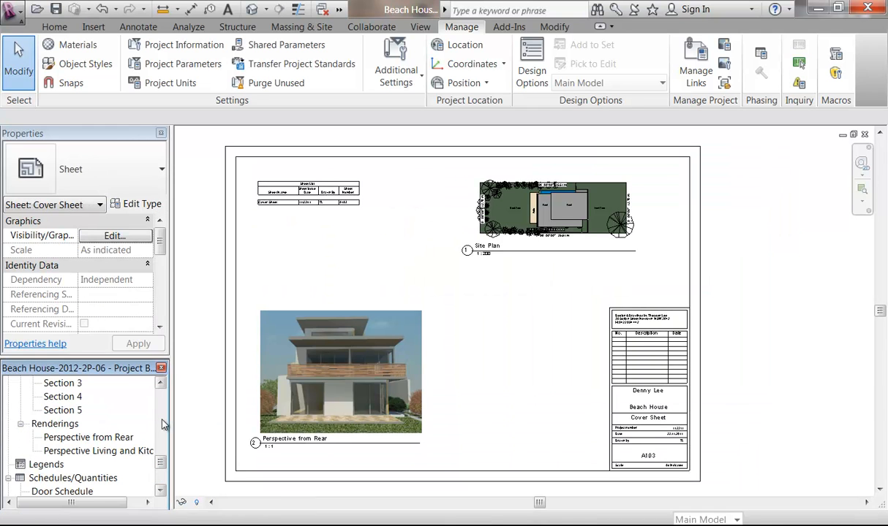
pyautogui.click(107, 451)
pyautogui.moveTo(107, 455); pyautogui.dragTo(531, 365)
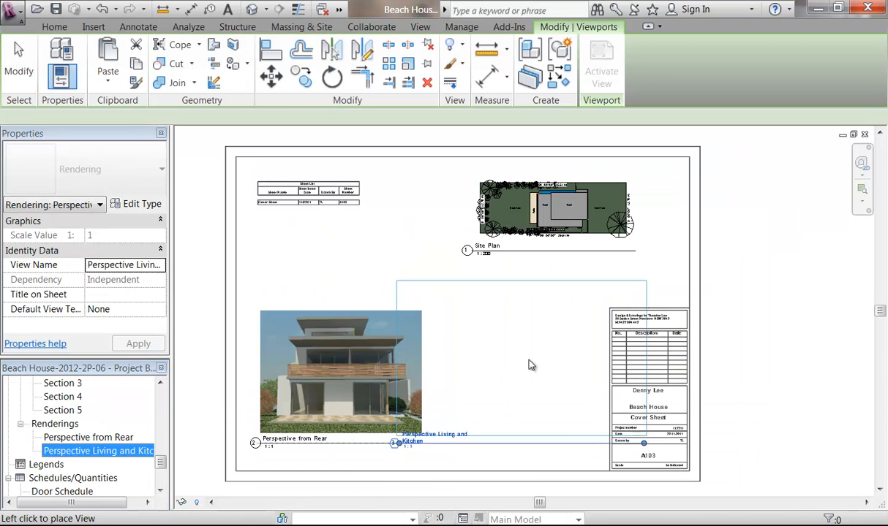
pyautogui.click(558, 362)
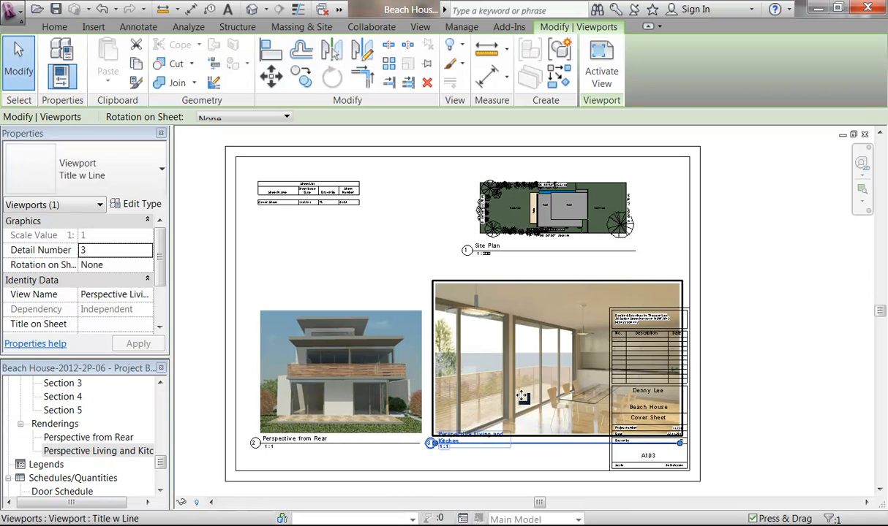
# Step: Shrink the kitchen image to about 231.8 × 143.1 so it clears the title block
pyautogui.rightClick(533, 358)
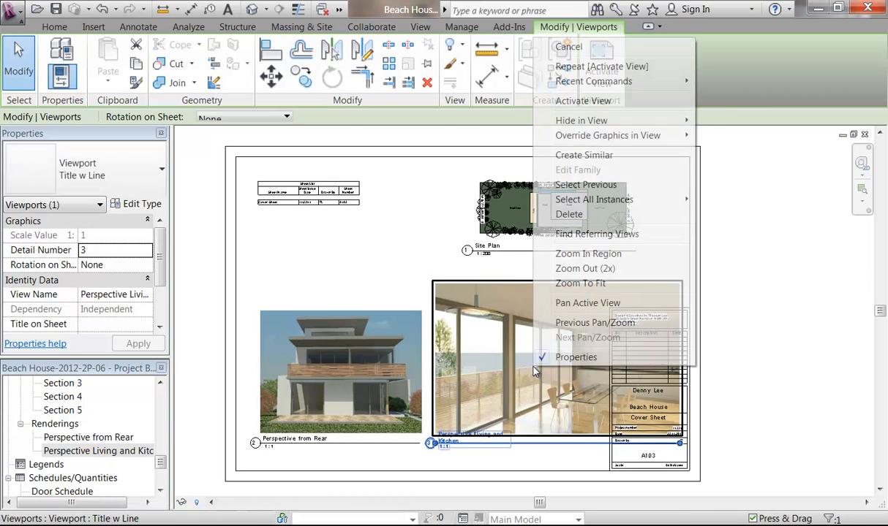
pyautogui.click(581, 101)
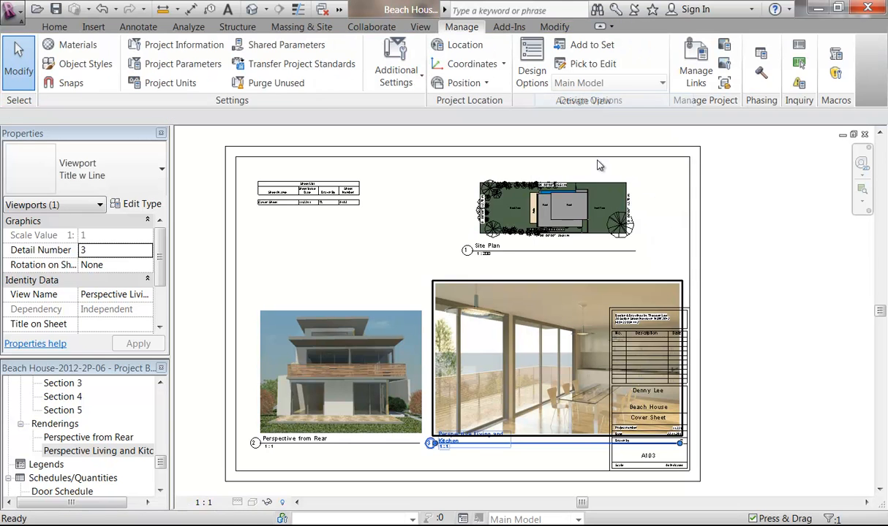
pyautogui.click(522, 337)
pyautogui.moveTo(680, 284); pyautogui.dragTo(588, 294)
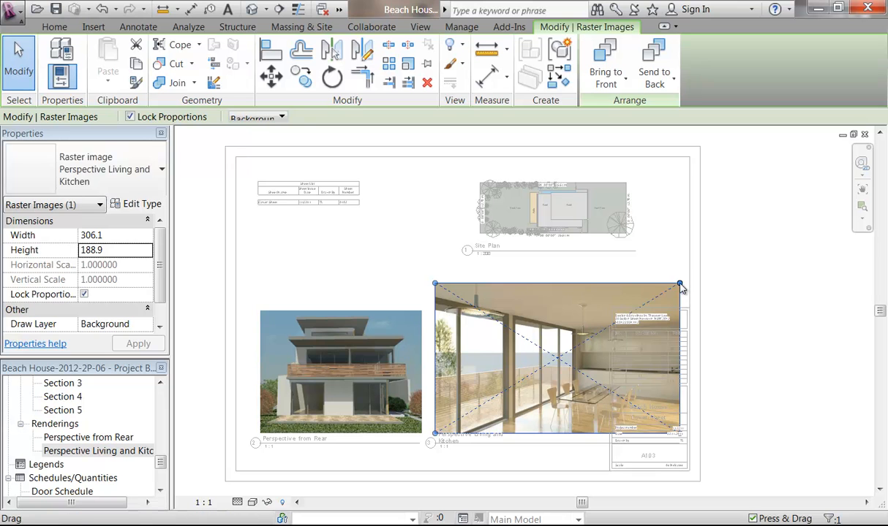
pyautogui.moveTo(681, 288); pyautogui.dragTo(585, 313)
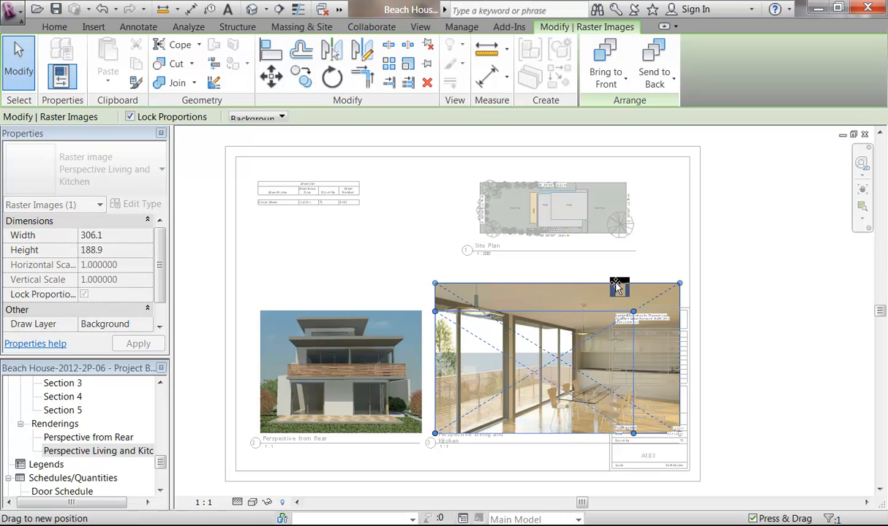
pyautogui.moveTo(618, 287); pyautogui.dragTo(621, 293)
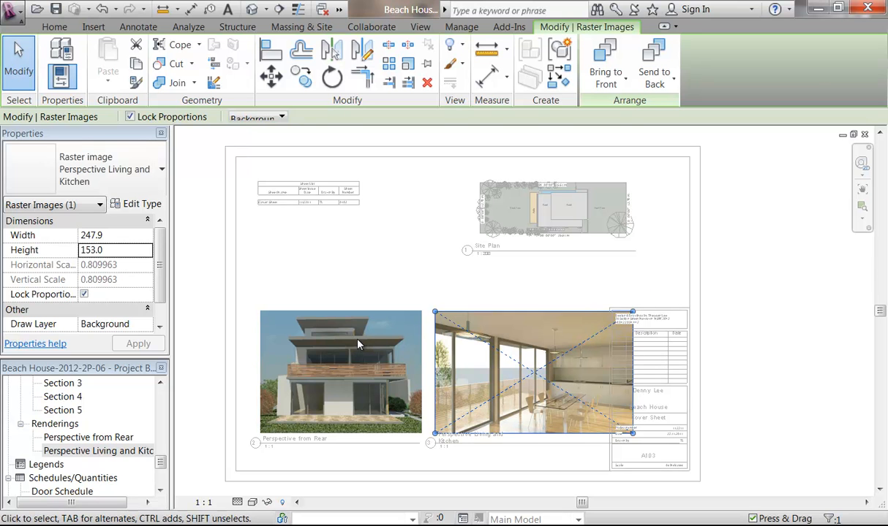
pyautogui.moveTo(616, 322)
pyautogui.mouseDown()
pyautogui.moveTo(631, 310)
pyautogui.moveTo(619, 320)
pyautogui.mouseUp()
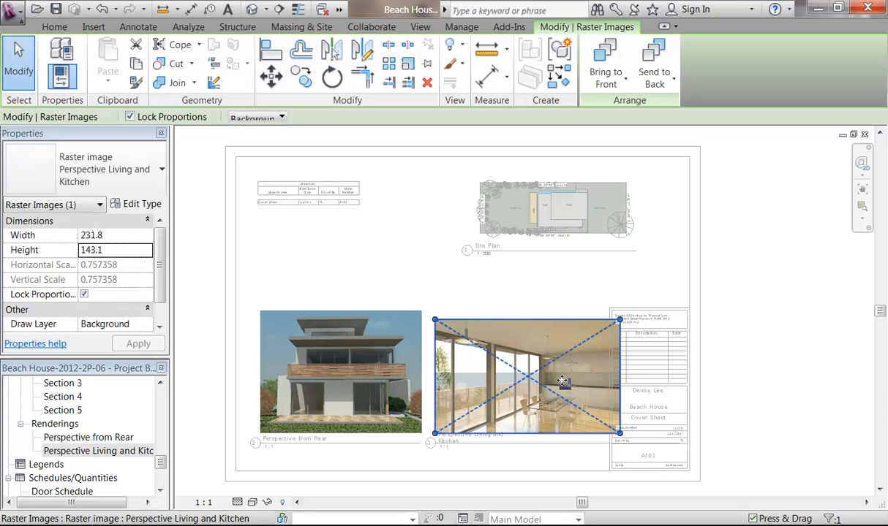
pyautogui.rightClick(520, 339)
pyautogui.click(576, 72)
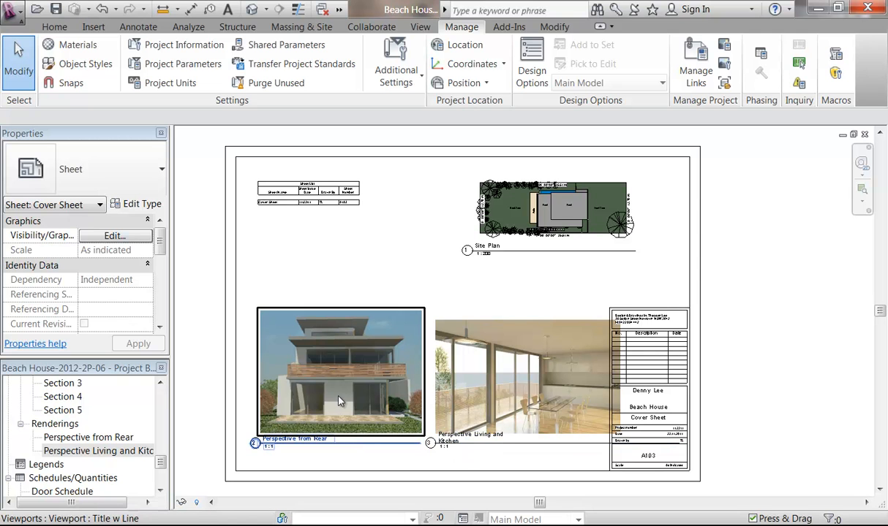
# Step: Retitle the kitchen viewport to 'Living and Kitchen'
pyautogui.click(446, 449)
pyautogui.scroll(2, 448, 449)
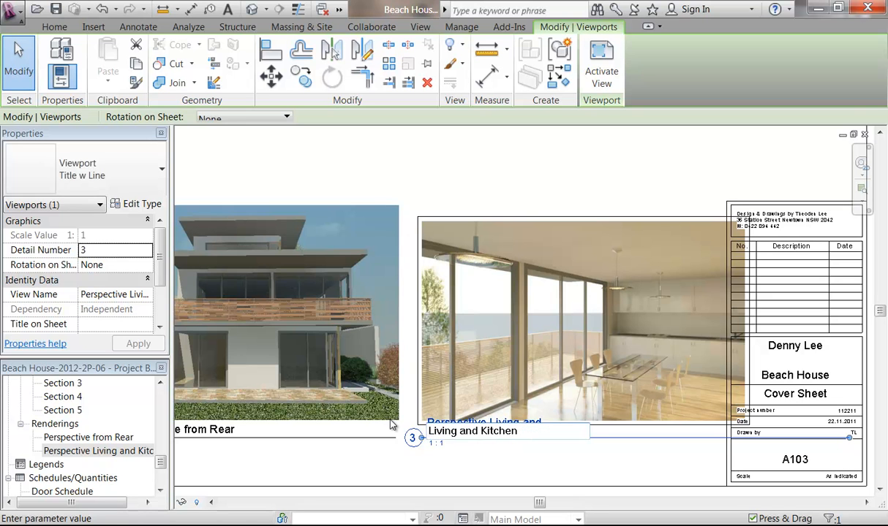
pyautogui.click(539, 284)
pyautogui.click(499, 186)
# Step: Activate the Perspective from Rear viewport, shrink its image to 186.3 x 142.1, then deactivate it
pyautogui.moveTo(454, 239); pyautogui.dragTo(680, 231, button='middle')
pyautogui.click(418, 321)
pyautogui.scroll(-2, 402, 327)
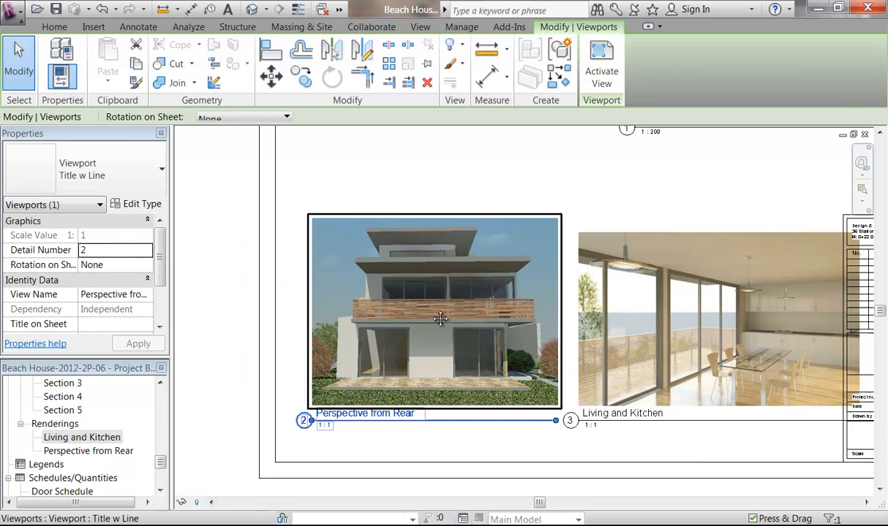
pyautogui.rightClick(398, 330)
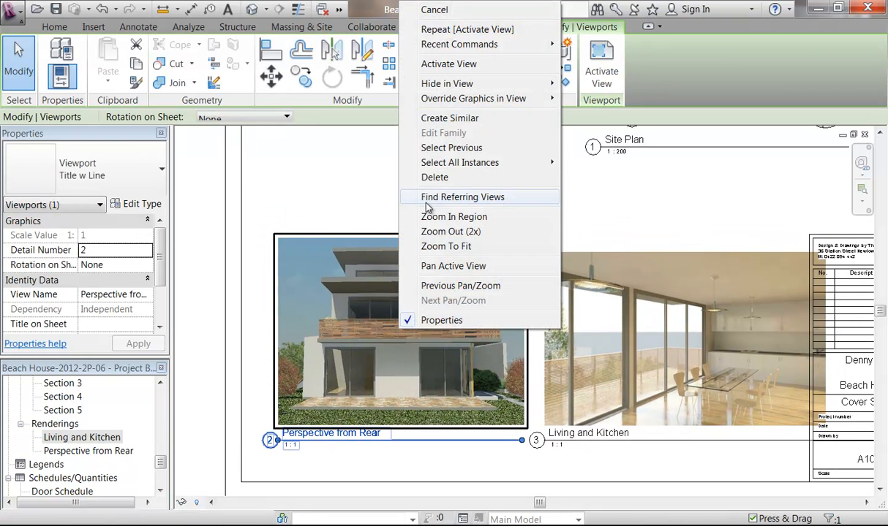
pyautogui.click(437, 65)
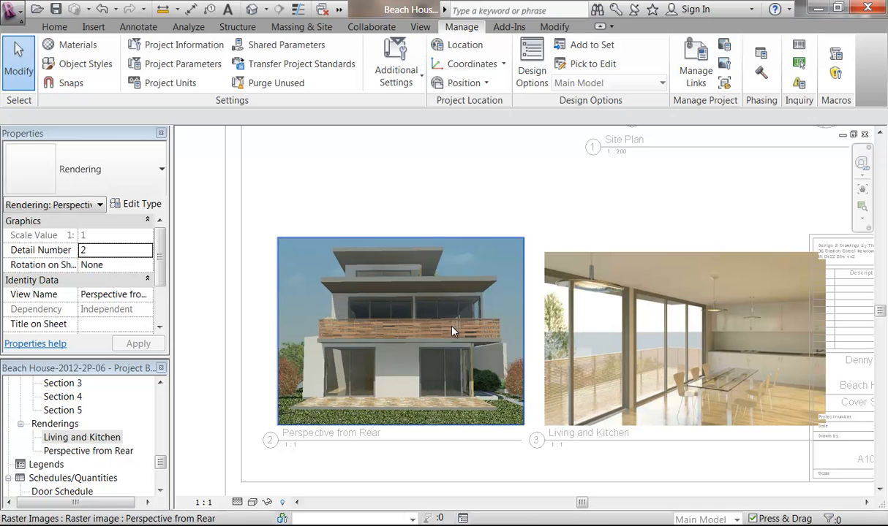
pyautogui.click(428, 309)
pyautogui.moveTo(524, 239); pyautogui.dragTo(503, 254)
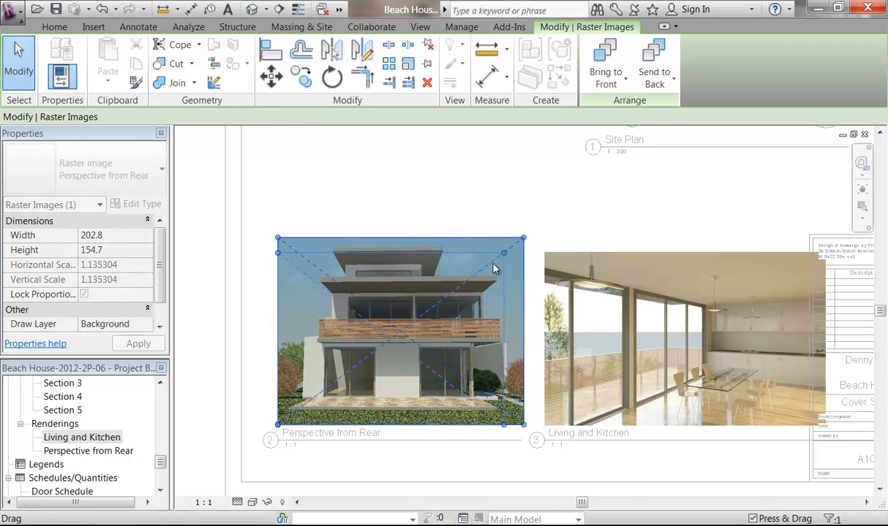
pyautogui.moveTo(495, 268); pyautogui.dragTo(495, 265)
pyautogui.rightClick(438, 196)
pyautogui.click(487, 259)
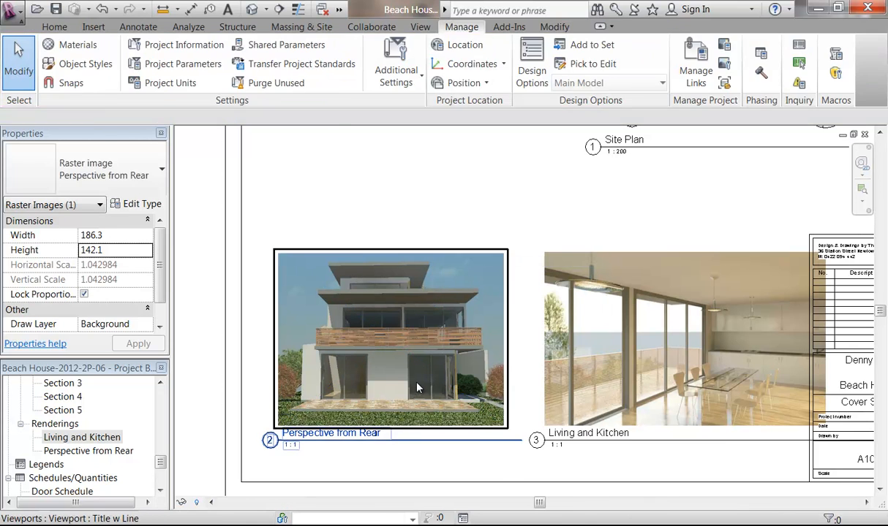
# Step: Shorten the Perspective from Rear title line and nudge that viewport left
pyautogui.click(417, 387)
pyautogui.moveTo(508, 446); pyautogui.dragTo(503, 441)
pyautogui.moveTo(479, 395); pyautogui.dragTo(474, 395)
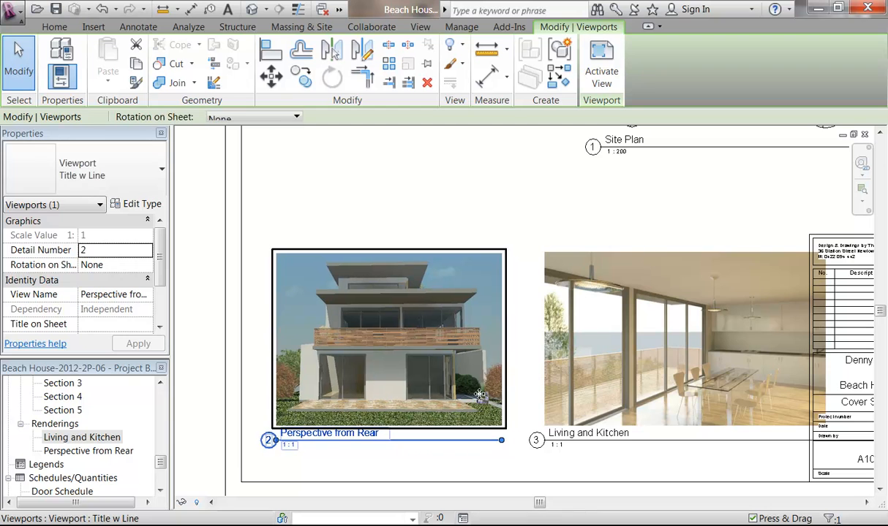
# Step: Move the Living and Kitchen viewport left, clear of the title block, aligned with the rear view
pyautogui.click(651, 387)
pyautogui.moveTo(651, 388); pyautogui.dragTo(639, 387)
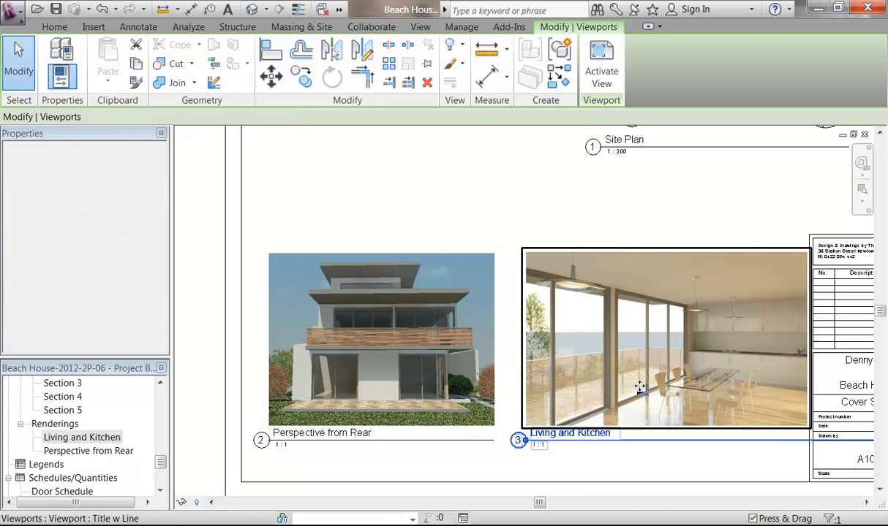
pyautogui.click(597, 226)
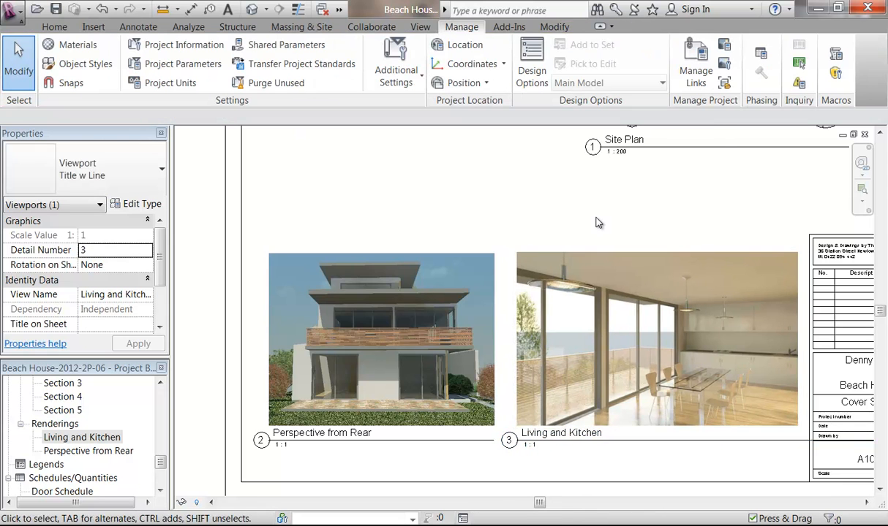
pyautogui.scroll(-1, 597, 226)
pyautogui.moveTo(605, 229); pyautogui.dragTo(555, 222, button='middle')
pyautogui.click(570, 290)
pyautogui.moveTo(753, 390); pyautogui.dragTo(713, 389)
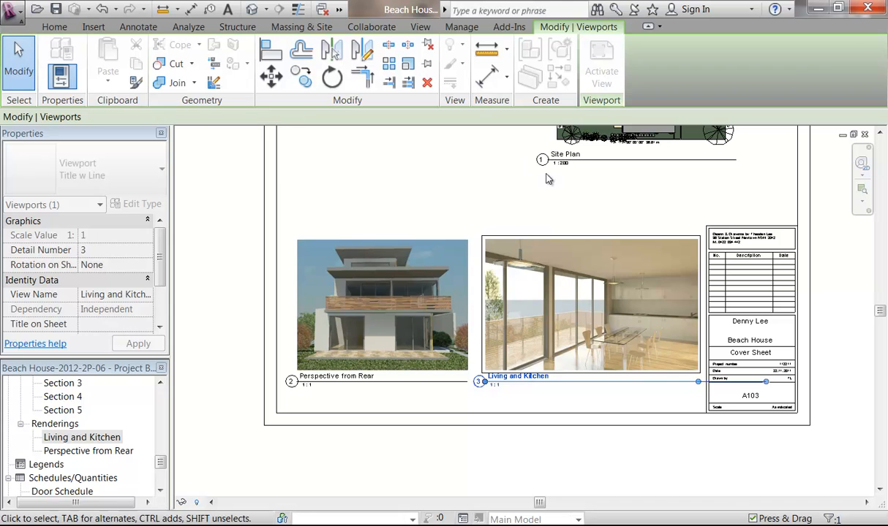
pyautogui.click(471, 209)
pyautogui.scroll(-4, 447, 342)
pyautogui.scroll(1, 417, 320)
pyautogui.moveTo(416, 319); pyautogui.dragTo(383, 295, button='middle')
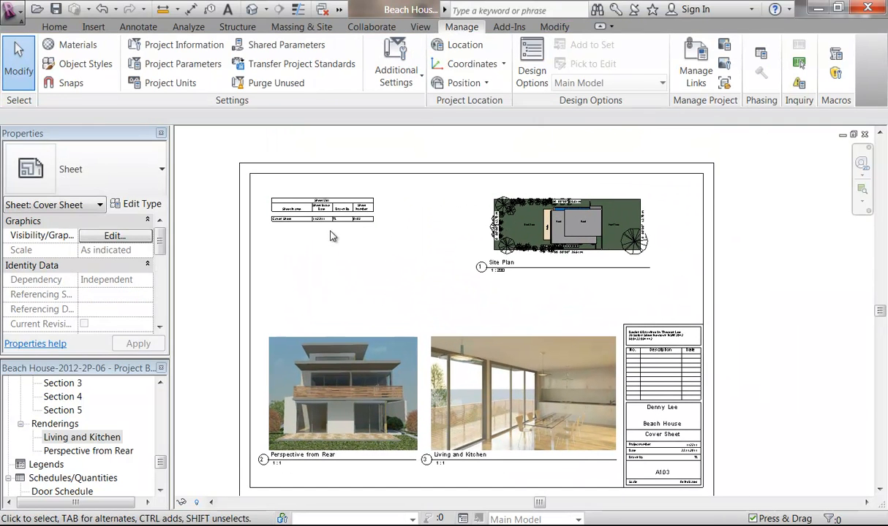
# Step: Shift the Site Plan viewport aside and move the Sheet List schedule slightly up
pyautogui.click(562, 236)
pyautogui.moveTo(562, 236); pyautogui.dragTo(351, 287)
pyautogui.click(495, 314)
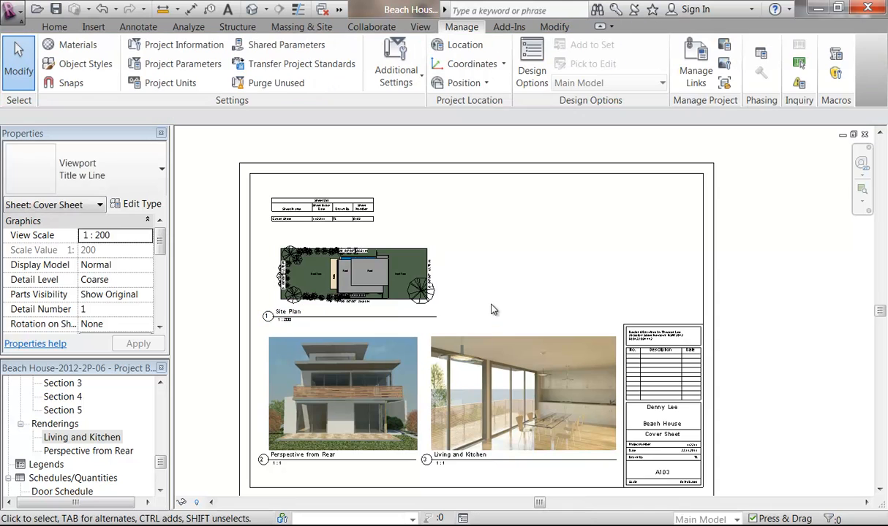
pyautogui.moveTo(501, 313); pyautogui.dragTo(508, 298, button='middle')
pyautogui.moveTo(393, 265); pyautogui.dragTo(362, 268)
pyautogui.moveTo(303, 189); pyautogui.dragTo(344, 184)
pyautogui.click(506, 234)
# Step: Drag the Site Plan viewport to the sheet's upper right, above the two renderings
pyautogui.moveTo(495, 248); pyautogui.dragTo(470, 245, button='middle')
pyautogui.click(329, 254)
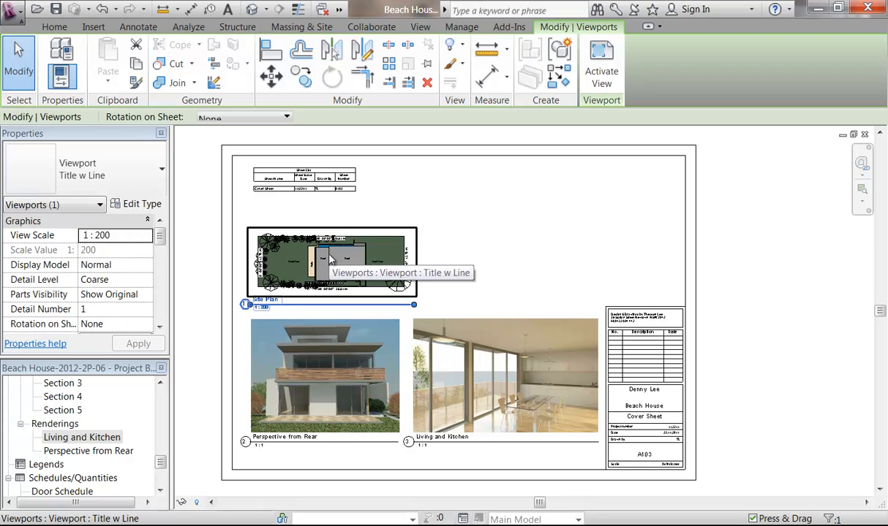
pyautogui.moveTo(348, 260); pyautogui.dragTo(545, 233)
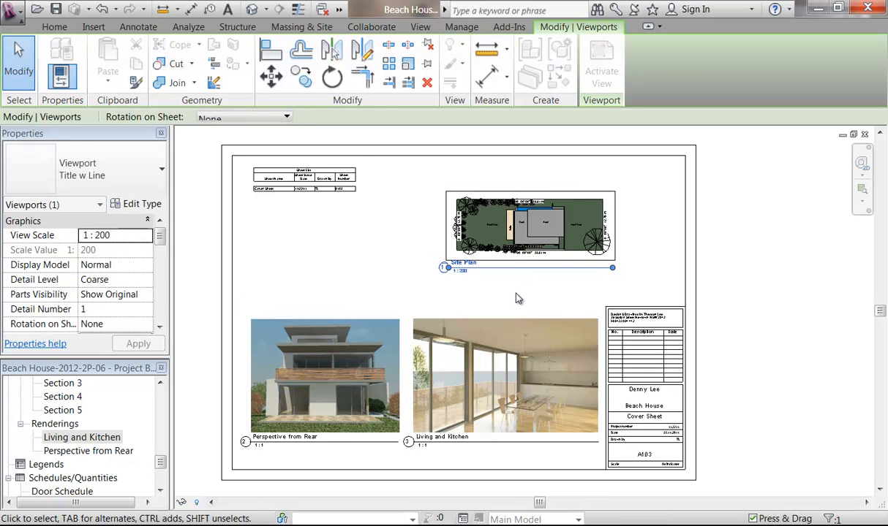
pyautogui.click(366, 284)
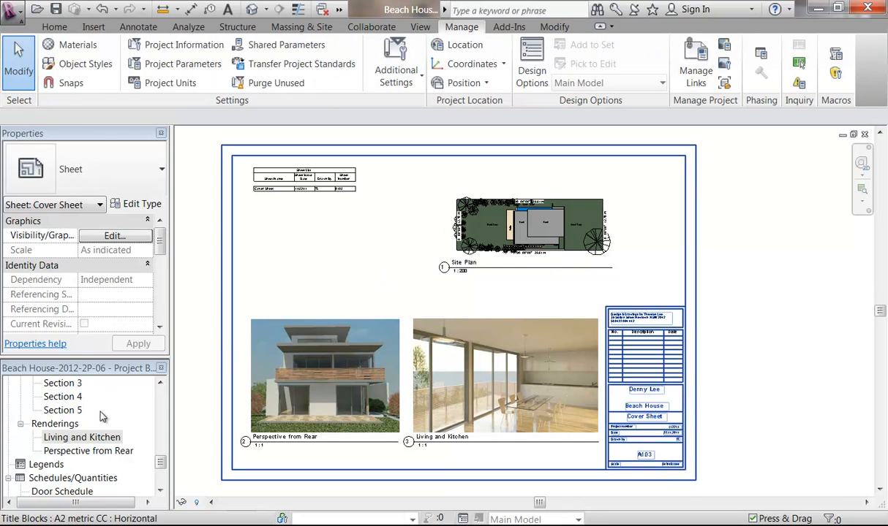
pyautogui.scroll(5, 165, 411)
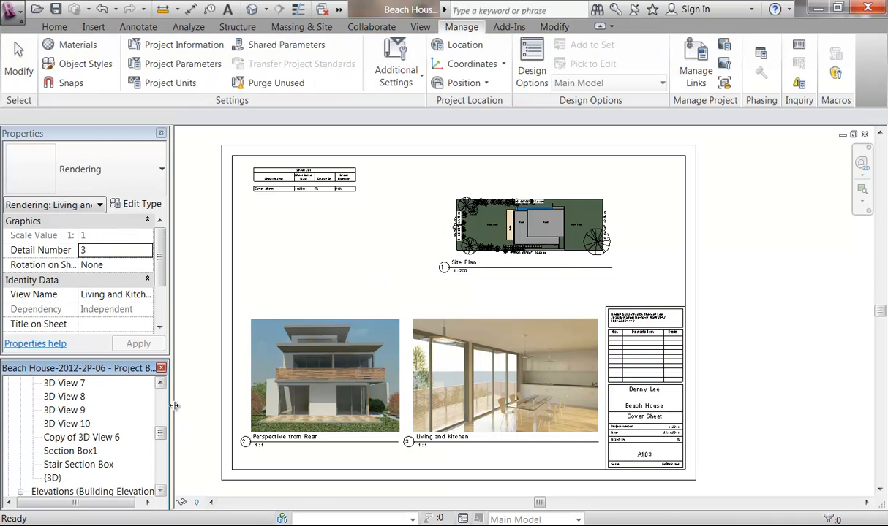
pyautogui.scroll(3, 162, 402)
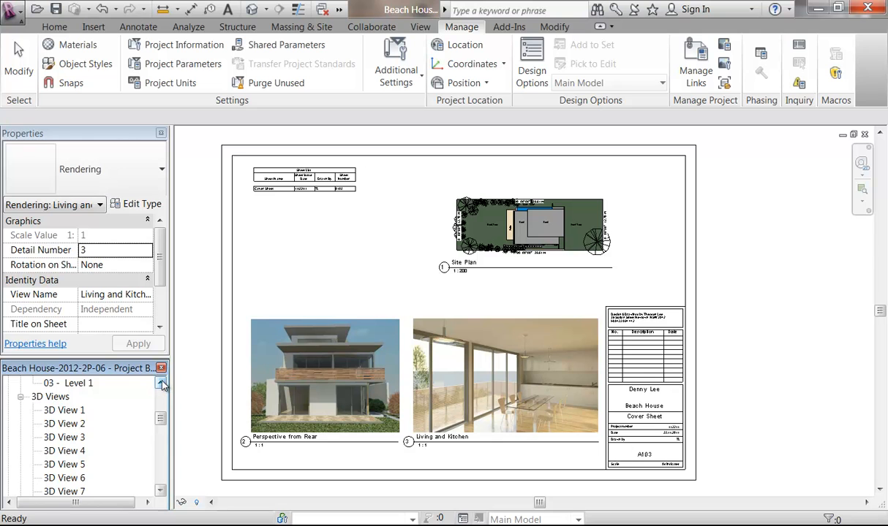
pyautogui.click(161, 385)
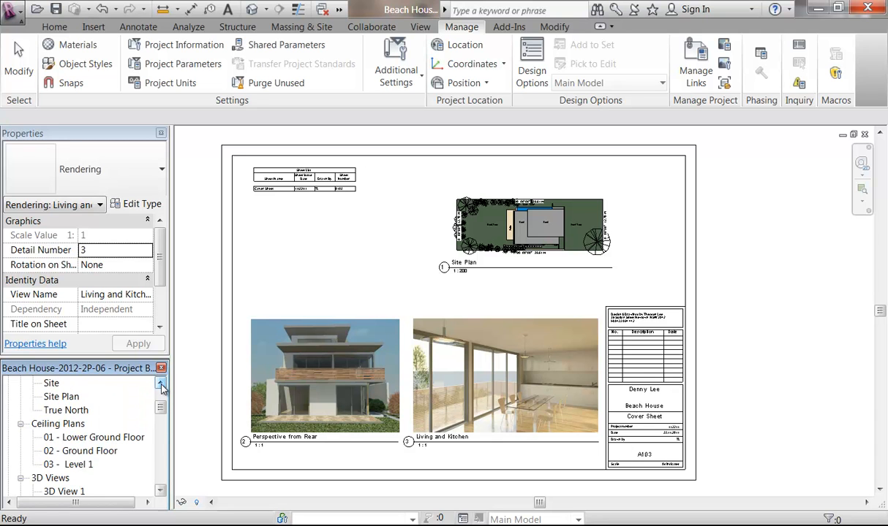
pyautogui.click(474, 272)
pyautogui.click(474, 269)
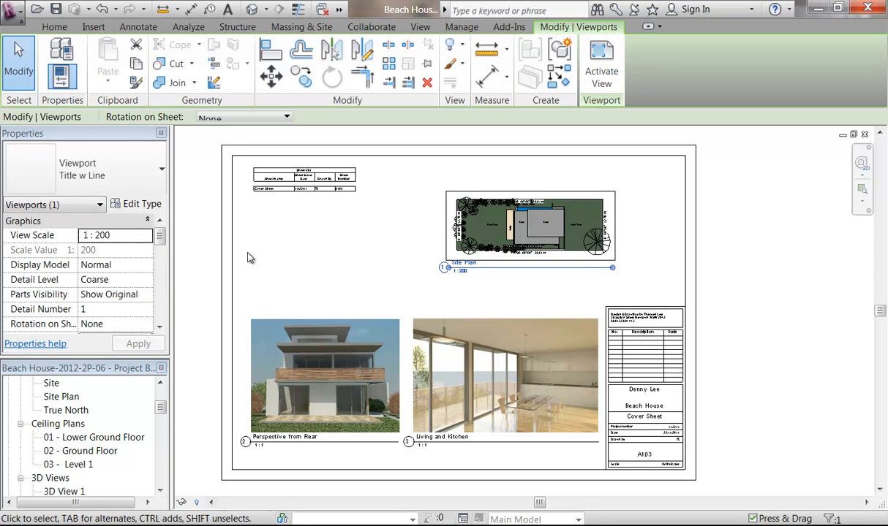
# Step: Set the Site Plan view scale to 1 : 100 and nudge the viewport into place
pyautogui.click(124, 235)
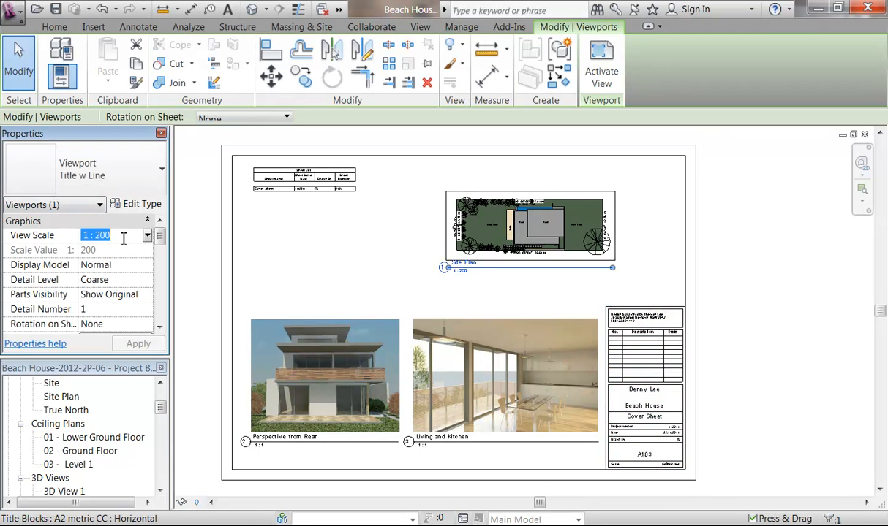
pyautogui.click(108, 252)
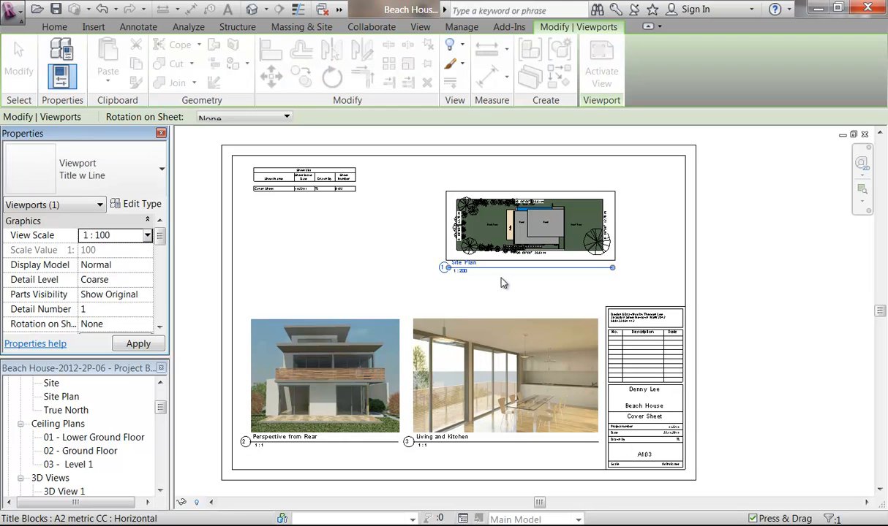
pyautogui.moveTo(478, 263); pyautogui.dragTo(457, 256)
pyautogui.click(297, 276)
pyautogui.click(484, 255)
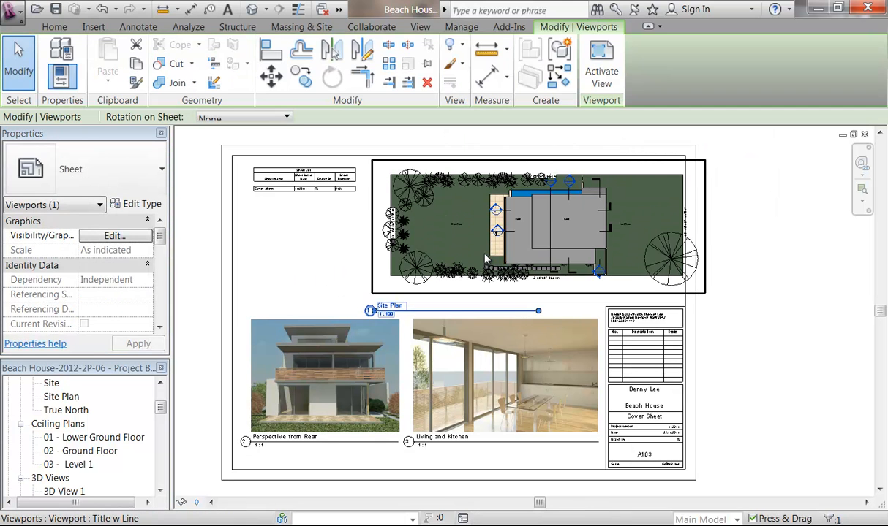
pyautogui.press('Left')
pyautogui.press('Left')
pyautogui.press('Left')
pyautogui.press('Left')
pyautogui.press('Left')
pyautogui.press('Left')
pyautogui.press('Left')
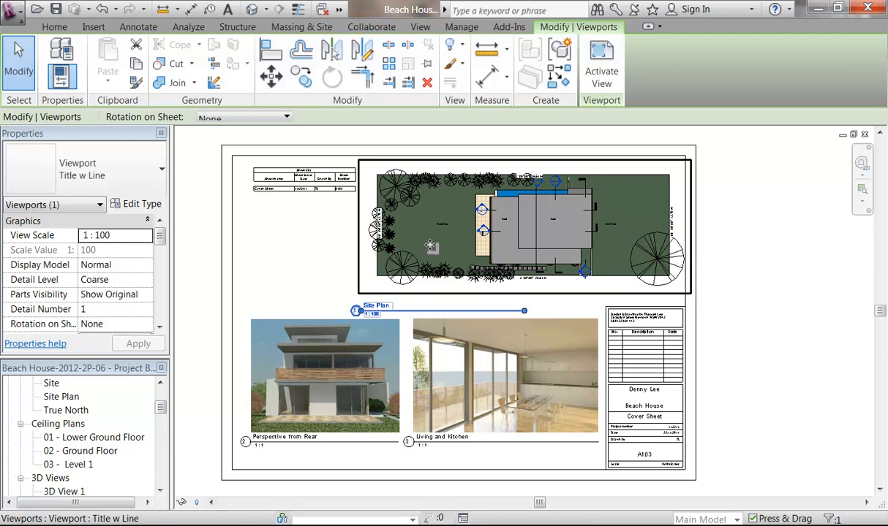
pyautogui.click(307, 278)
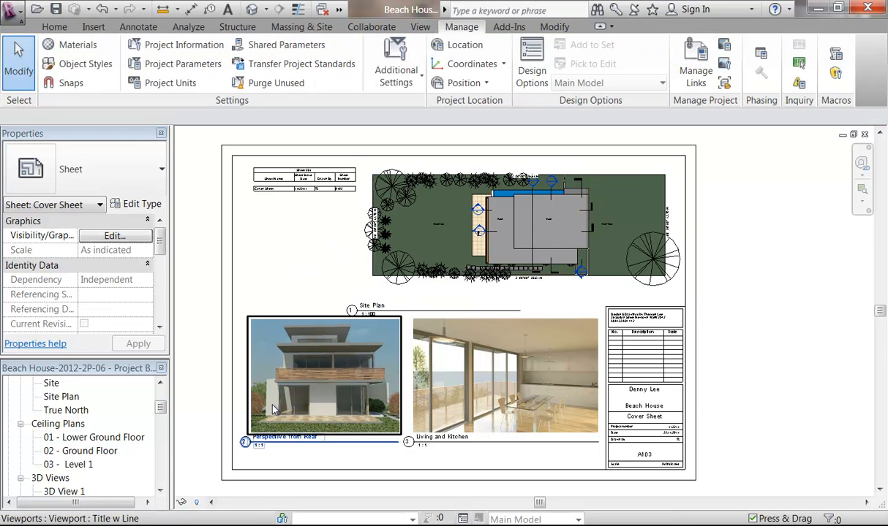
# Step: Move the Site Plan title line up directly beneath the plan drawing
pyautogui.moveTo(407, 316); pyautogui.dragTo(429, 303)
pyautogui.click(301, 280)
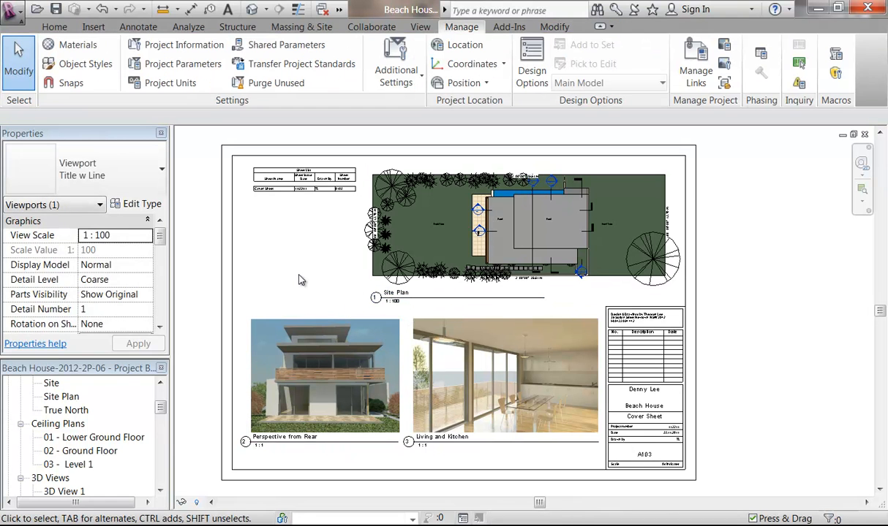
pyautogui.moveTo(321, 280); pyautogui.dragTo(339, 273, button='middle')
pyautogui.moveTo(315, 328); pyautogui.dragTo(315, 345, button='middle')
# Step: Change the Perspective from Rear viewport type to No Title
pyautogui.click(310, 357)
pyautogui.moveTo(291, 410); pyautogui.dragTo(271, 353, button='middle')
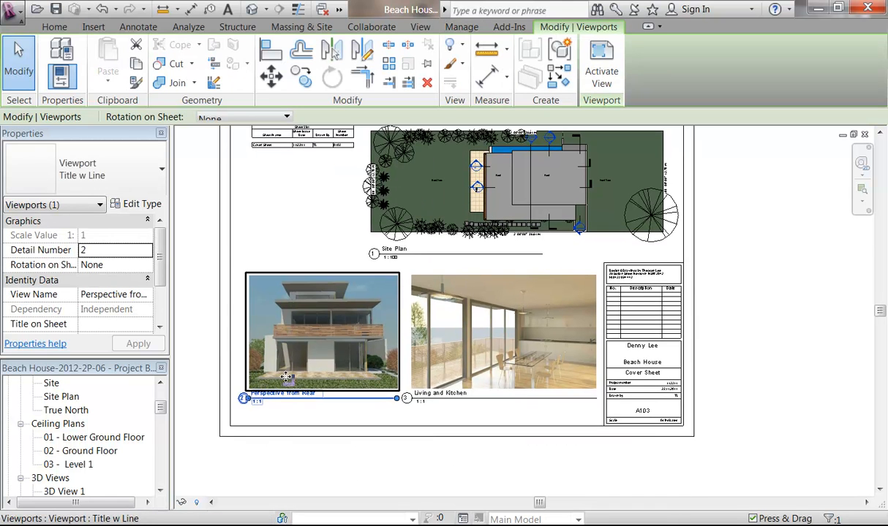
pyautogui.scroll(1, 270, 354)
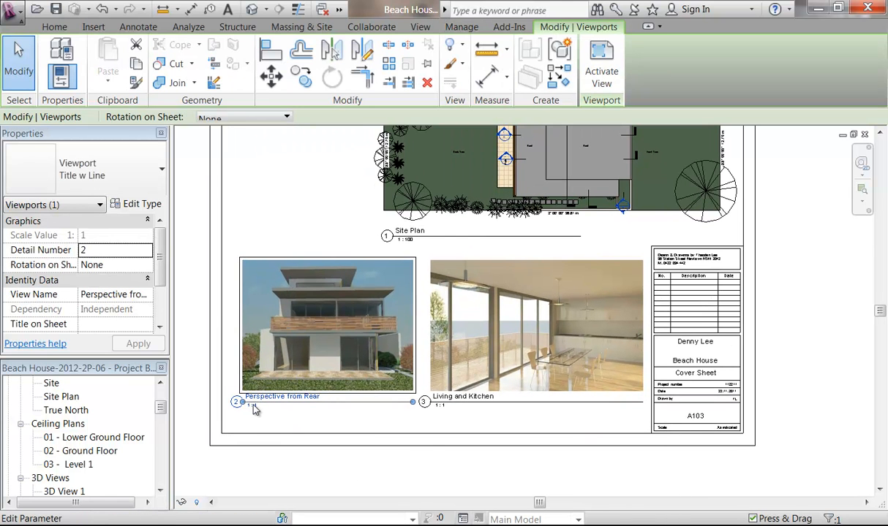
pyautogui.click(310, 356)
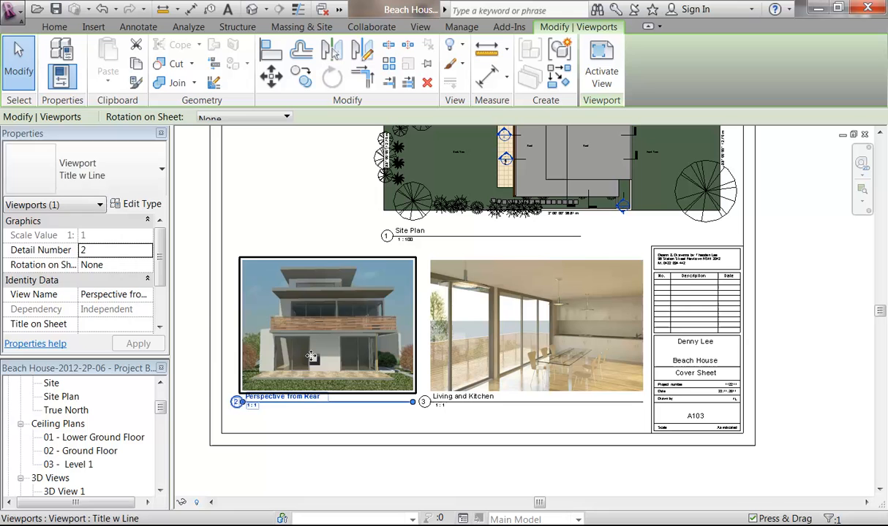
pyautogui.click(145, 163)
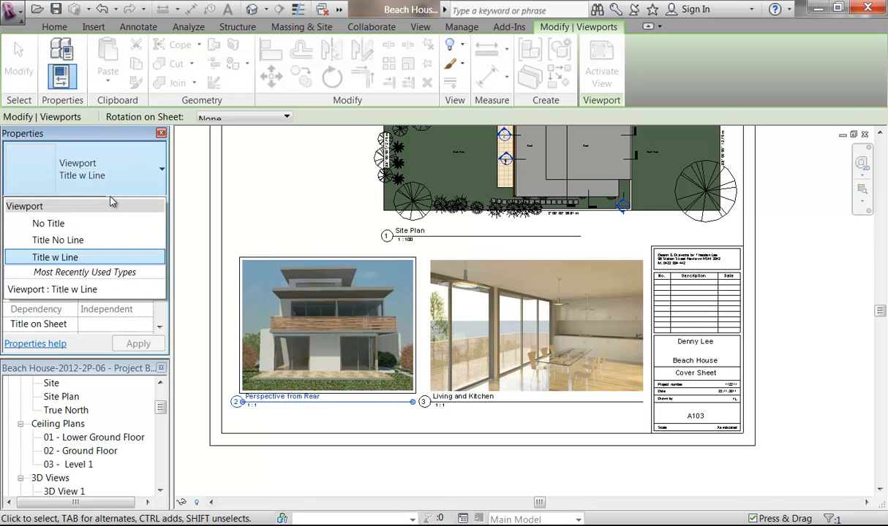
pyautogui.click(83, 226)
# Step: Change the Living and Kitchen viewport type to No Title
pyautogui.click(505, 322)
pyautogui.click(112, 169)
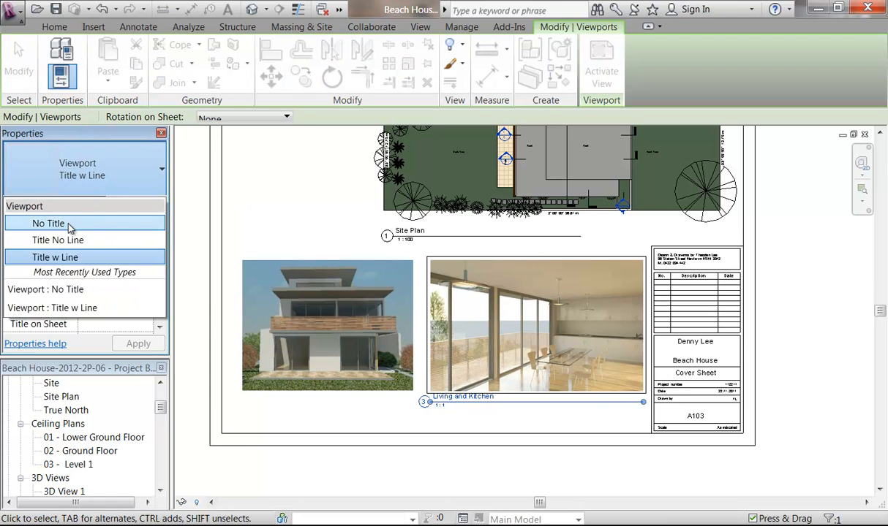
pyautogui.click(51, 223)
pyautogui.click(388, 424)
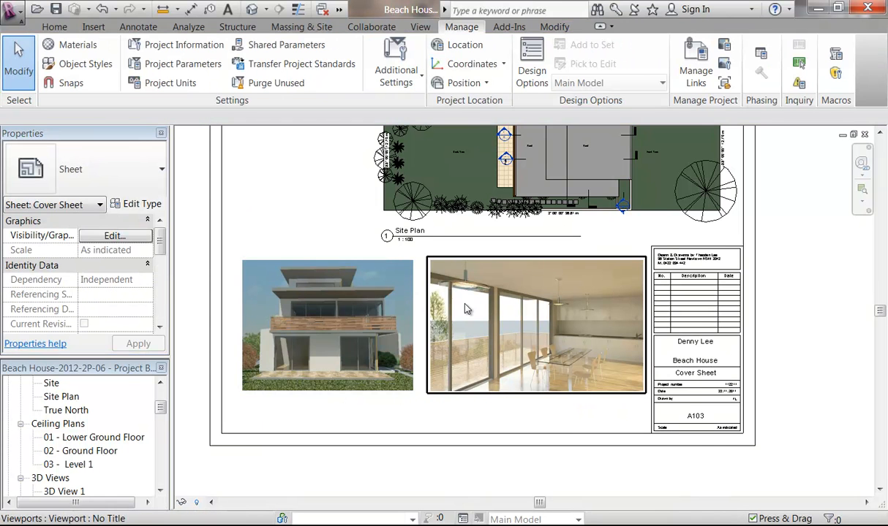
pyautogui.scroll(-2, 460, 314)
pyautogui.scroll(-1, 307, 268)
pyautogui.moveTo(308, 268)
pyautogui.mouseDown(button='middle')
pyautogui.moveTo(313, 303)
pyautogui.moveTo(294, 253)
pyautogui.moveTo(292, 261)
pyautogui.mouseUp(button='middle')
pyautogui.scroll(1, 301, 282)
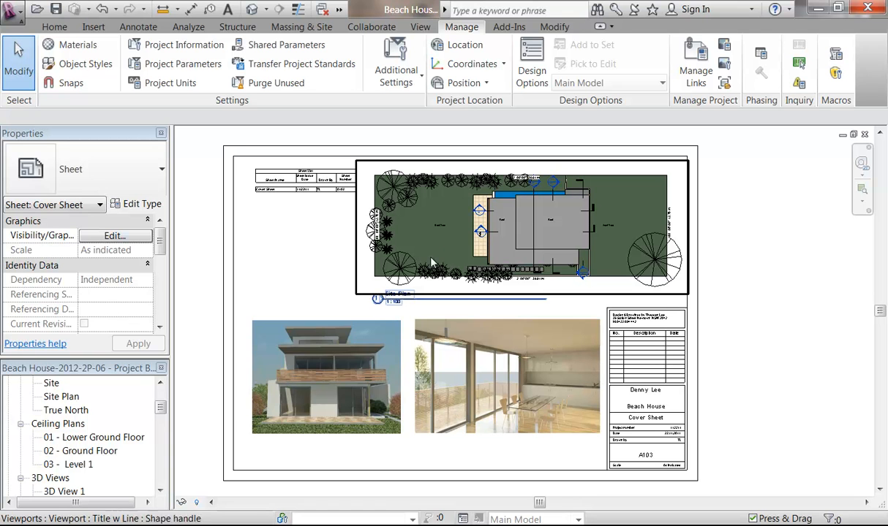
# Step: Drop the Site Plan to the lower left, raise the house rendering, and move the Sheet List top-right
pyautogui.moveTo(506, 246); pyautogui.dragTo(410, 421)
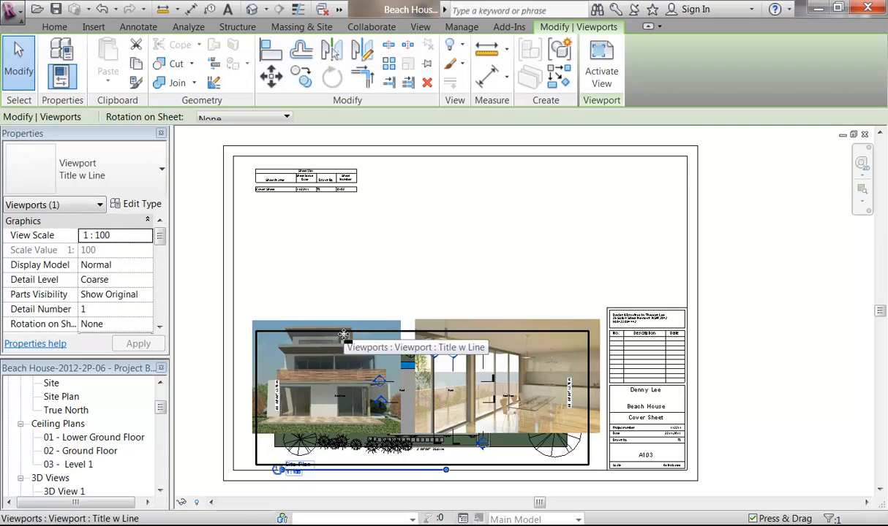
pyautogui.moveTo(340, 326); pyautogui.dragTo(448, 189)
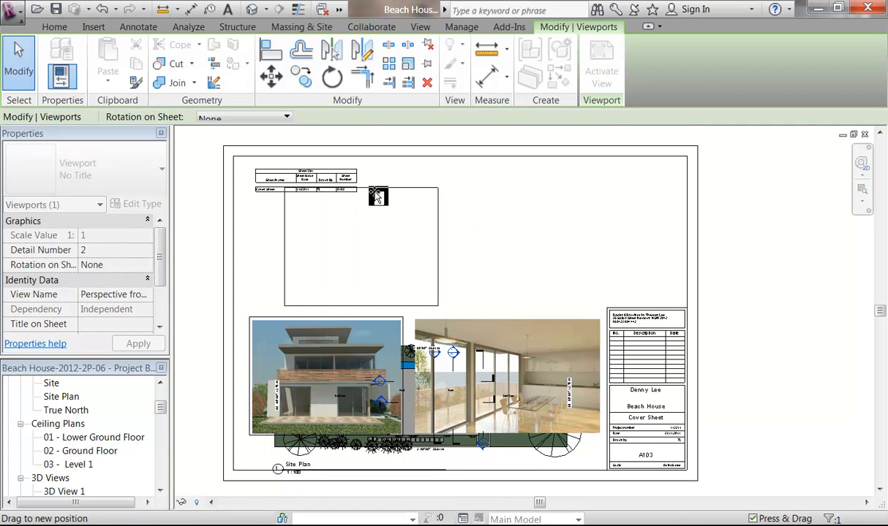
pyautogui.moveTo(348, 207); pyautogui.dragTo(337, 212)
pyautogui.click(304, 177)
pyautogui.moveTo(305, 178); pyautogui.dragTo(615, 182)
# Step: Place the house rendering at the upper left and the interior rendering at the upper middle
pyautogui.moveTo(343, 261); pyautogui.dragTo(351, 232)
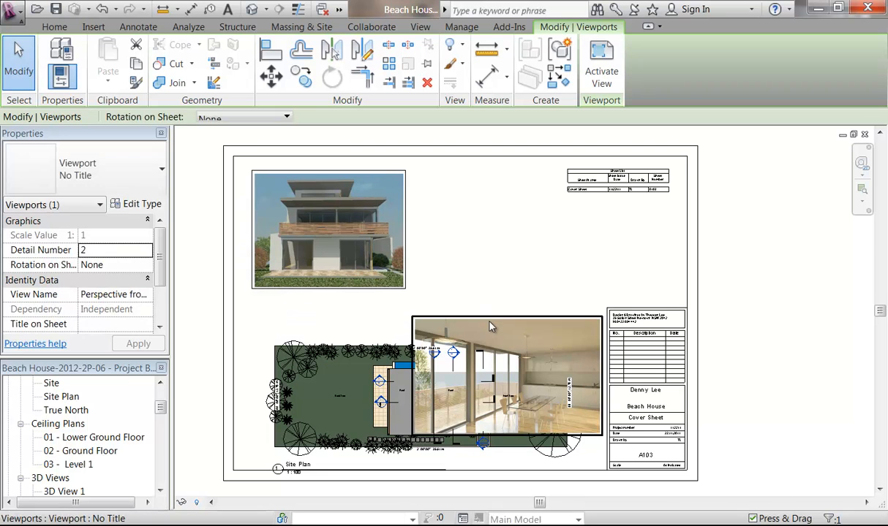
pyautogui.moveTo(499, 326); pyautogui.dragTo(501, 183)
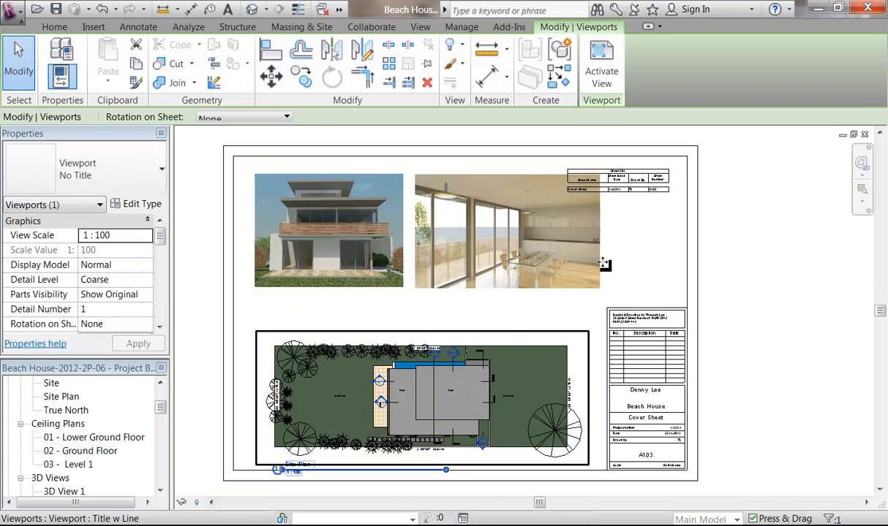
pyautogui.click(626, 249)
# Step: Nudge the Site Plan viewport upward beneath the two renderings
pyautogui.moveTo(626, 249); pyautogui.dragTo(510, 346, button='middle')
pyautogui.scroll(2, 589, 256)
pyautogui.scroll(-2, 478, 268)
pyautogui.moveTo(477, 307); pyautogui.dragTo(614, 275, button='middle')
pyautogui.moveTo(564, 295); pyautogui.dragTo(563, 228, button='middle')
pyautogui.moveTo(502, 211); pyautogui.dragTo(506, 235, button='middle')
pyautogui.click(295, 235)
pyautogui.moveTo(343, 295); pyautogui.dragTo(334, 311, button='middle')
pyautogui.click(385, 407)
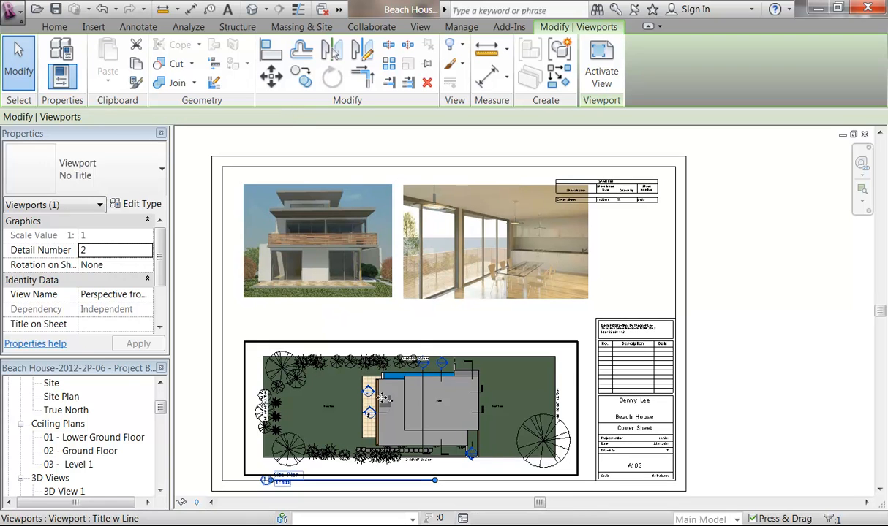
pyautogui.press('Up')
pyautogui.press('Up')
pyautogui.press('Up')
pyautogui.press('Up')
pyautogui.press('Up')
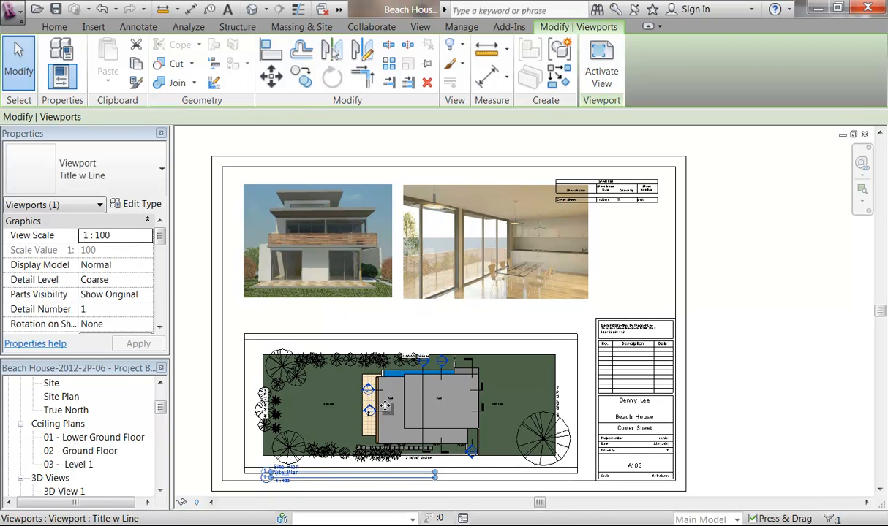
# Step: Hide the Drawn By column in the Sheet List schedule
pyautogui.click(633, 180)
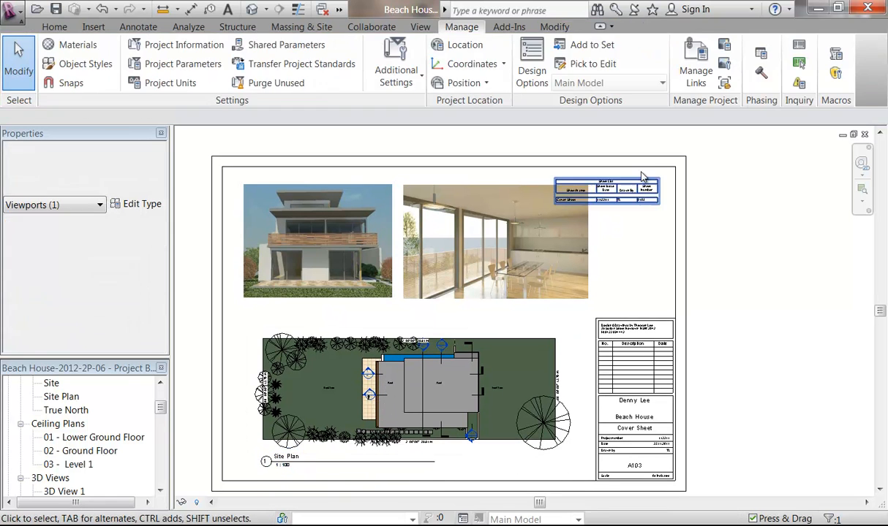
pyautogui.scroll(1, 630, 174)
pyautogui.scroll(2, 633, 181)
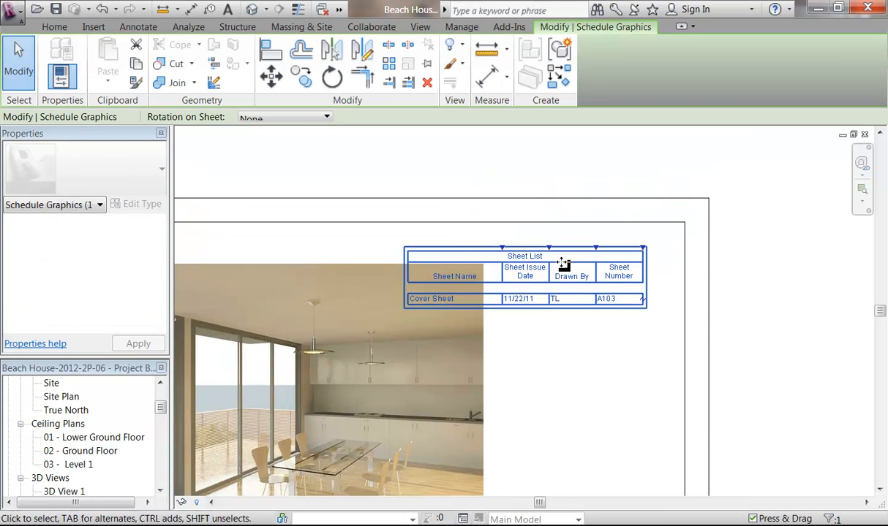
pyautogui.moveTo(593, 281); pyautogui.dragTo(614, 264, button='middle')
pyautogui.moveTo(161, 410); pyautogui.dragTo(160, 476)
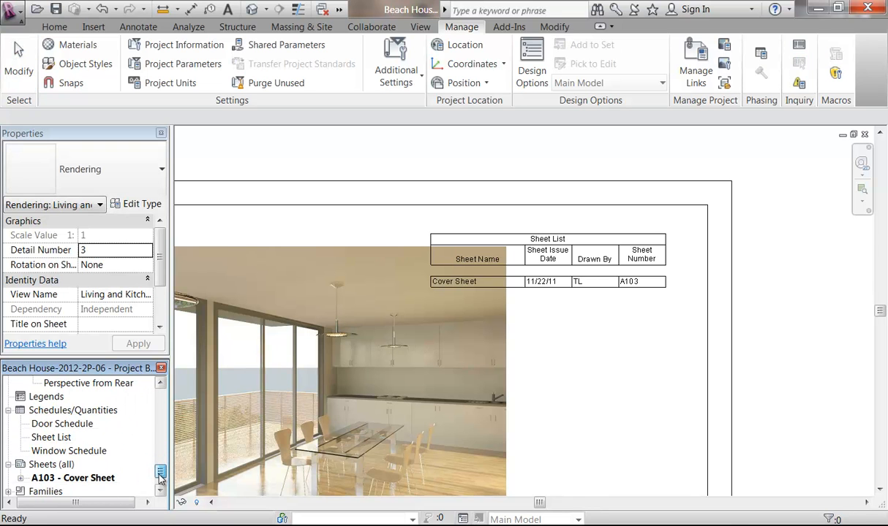
pyautogui.doubleClick(58, 439)
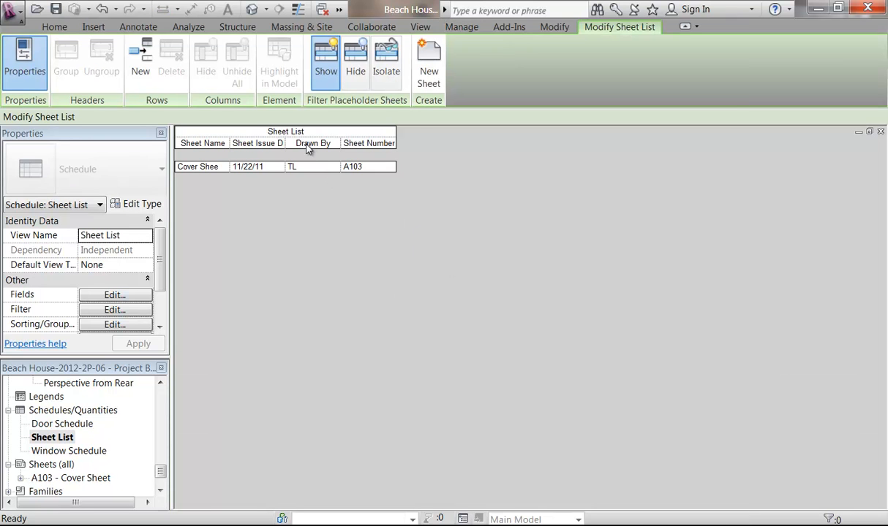
pyautogui.rightClick(308, 149)
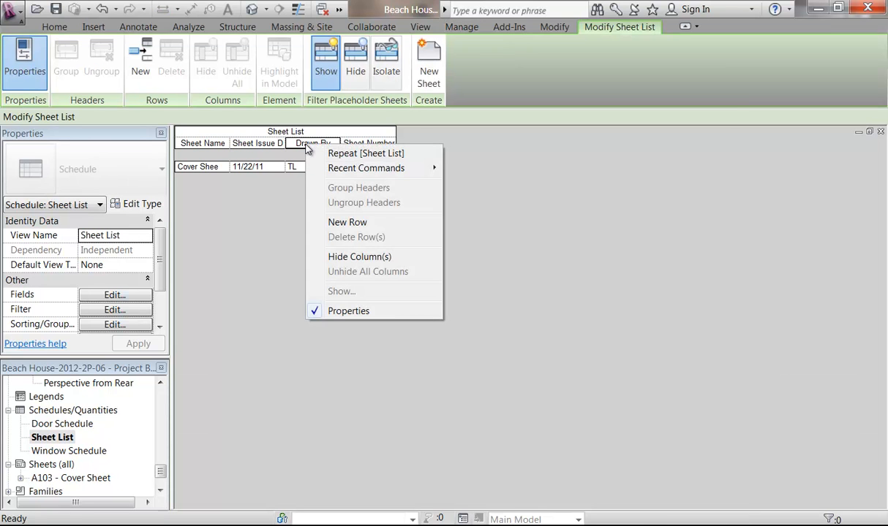
pyautogui.click(348, 257)
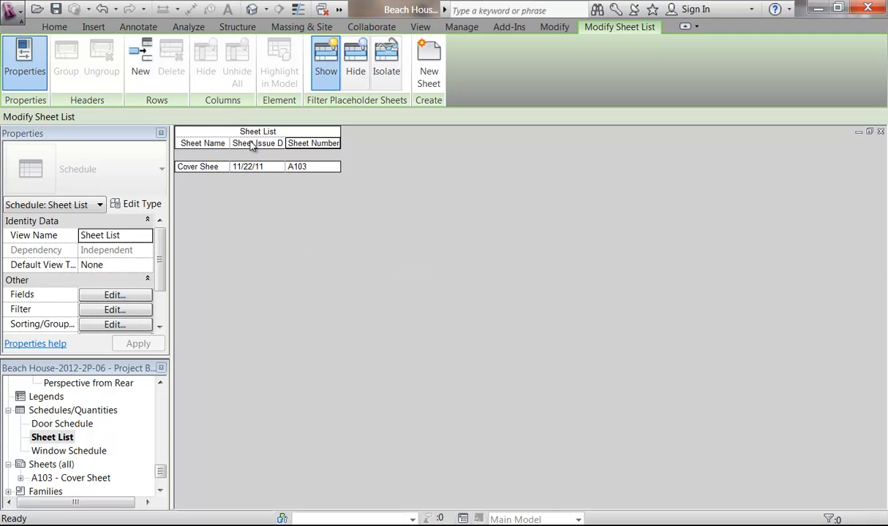
# Step: On A103 - Cover Sheet, narrow the schedule's Sheet Name column and shift it slightly left and down
pyautogui.moveTo(162, 472); pyautogui.dragTo(162, 477)
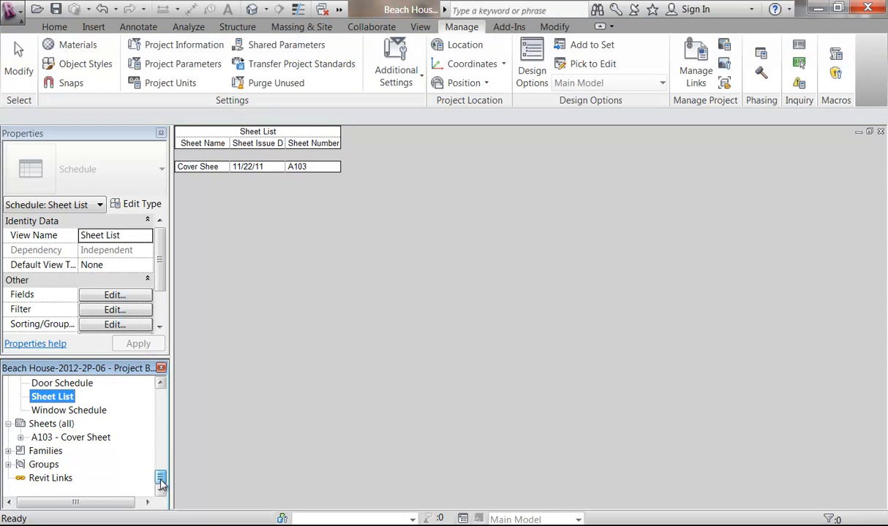
pyautogui.doubleClick(73, 438)
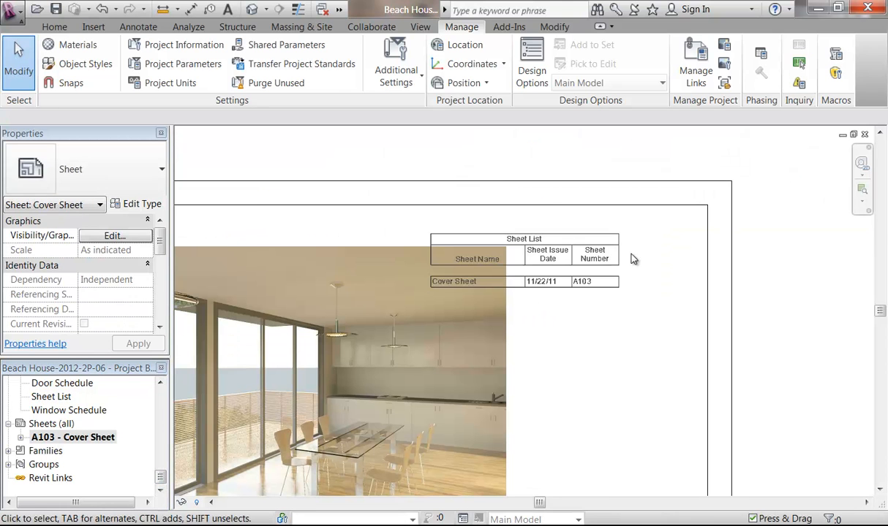
pyautogui.click(541, 310)
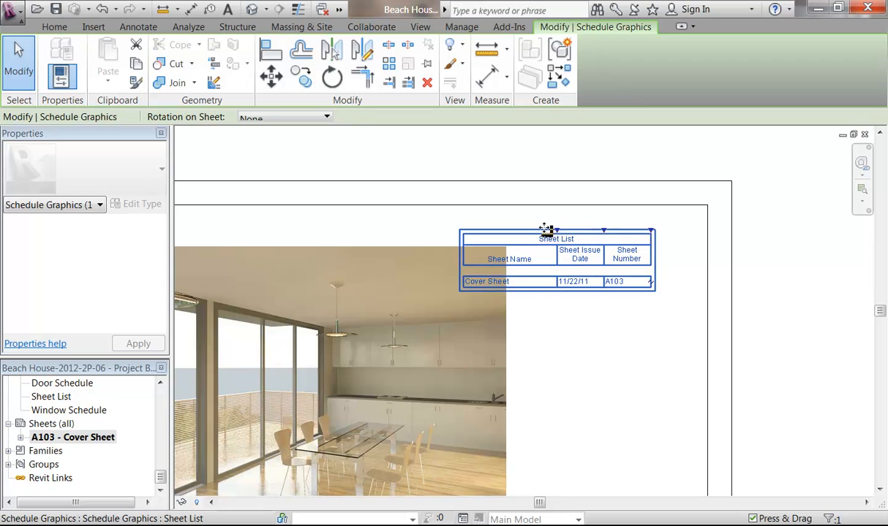
pyautogui.moveTo(556, 231); pyautogui.dragTo(626, 258)
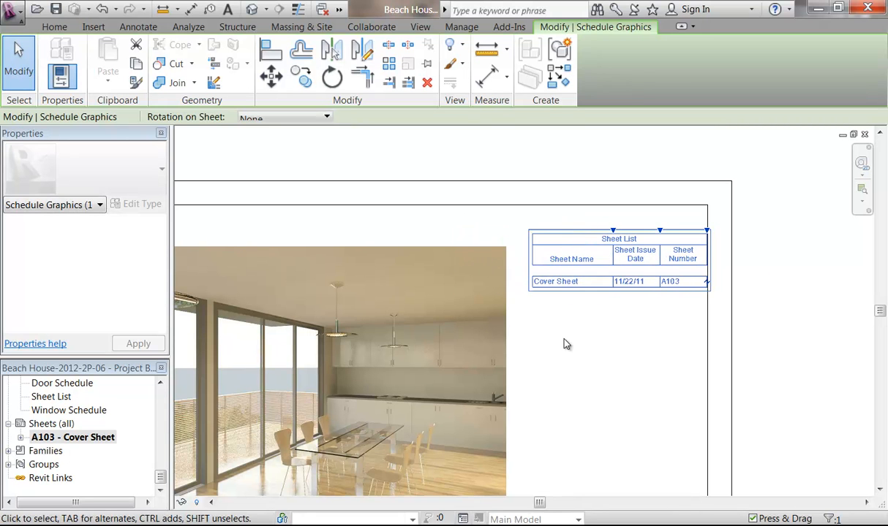
pyautogui.moveTo(585, 292); pyautogui.dragTo(576, 304)
pyautogui.click(581, 359)
pyautogui.scroll(-4, 585, 358)
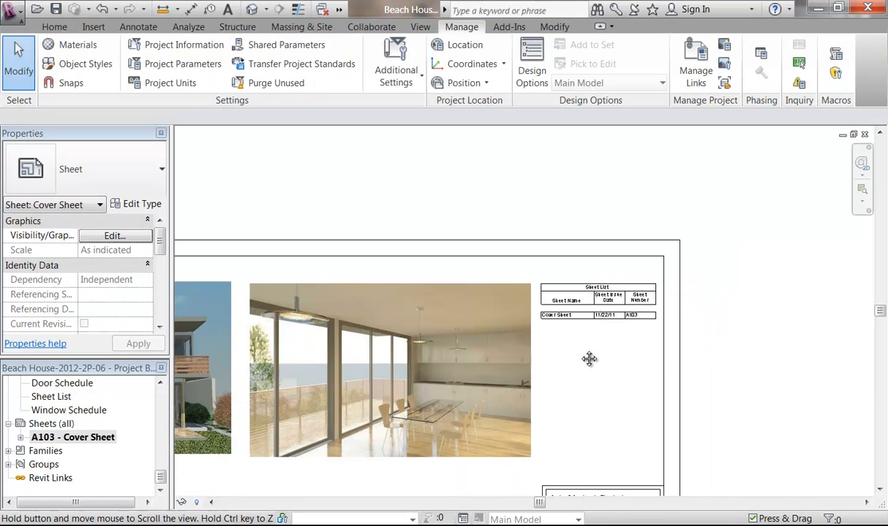
pyautogui.scroll(-1, 479, 351)
pyautogui.moveTo(479, 351); pyautogui.dragTo(474, 267, button='middle')
pyautogui.click(358, 286)
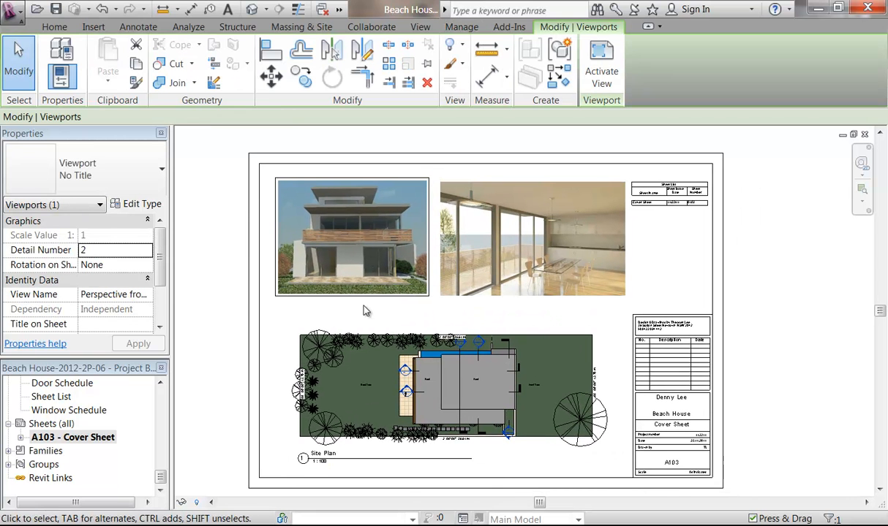
pyautogui.click(461, 285)
pyautogui.click(683, 258)
pyautogui.moveTo(684, 258); pyautogui.dragTo(646, 247, button='middle')
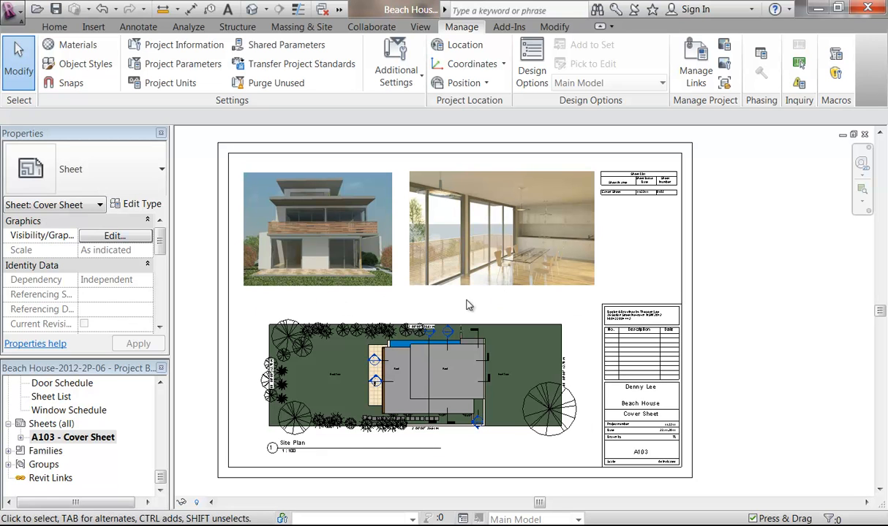
pyautogui.click(389, 307)
pyautogui.click(390, 308)
# Step: Draw a wrapping text box below the exterior render and type its caption
pyautogui.click(119, 28)
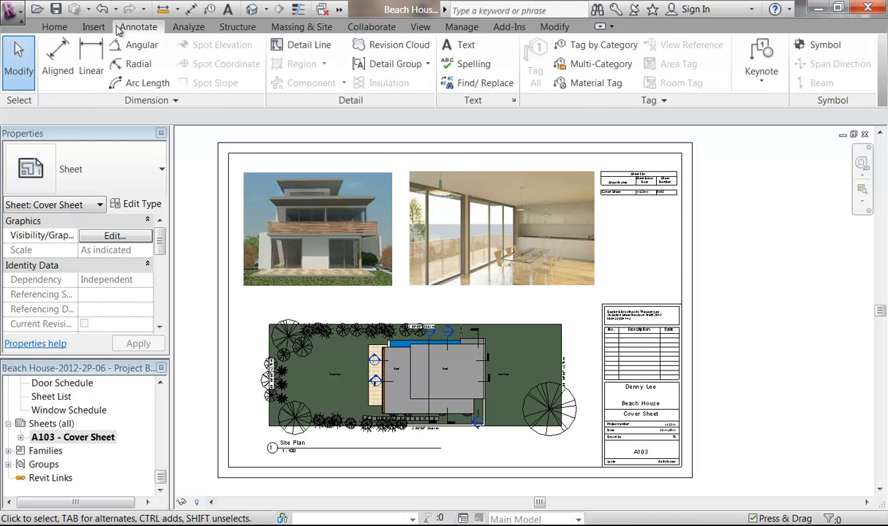
pyautogui.click(460, 45)
pyautogui.scroll(4, 327, 301)
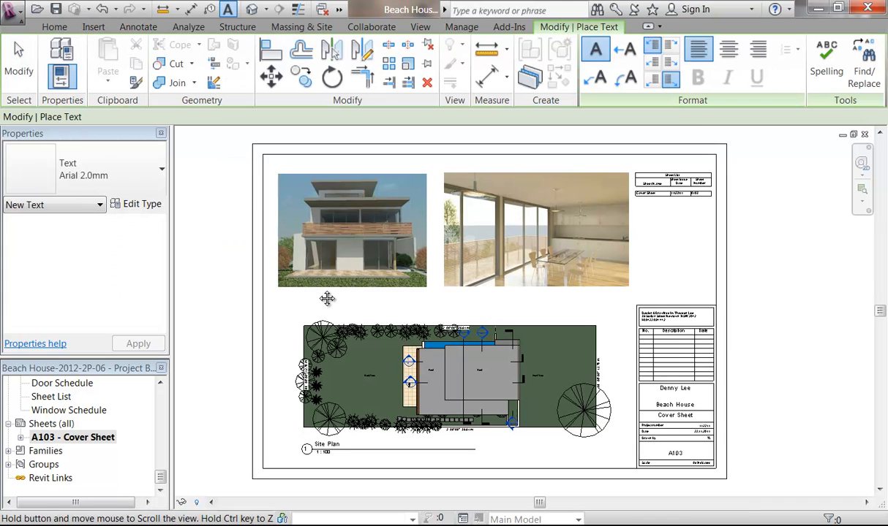
pyautogui.scroll(2, 322, 295)
pyautogui.moveTo(296, 284); pyautogui.dragTo(646, 315)
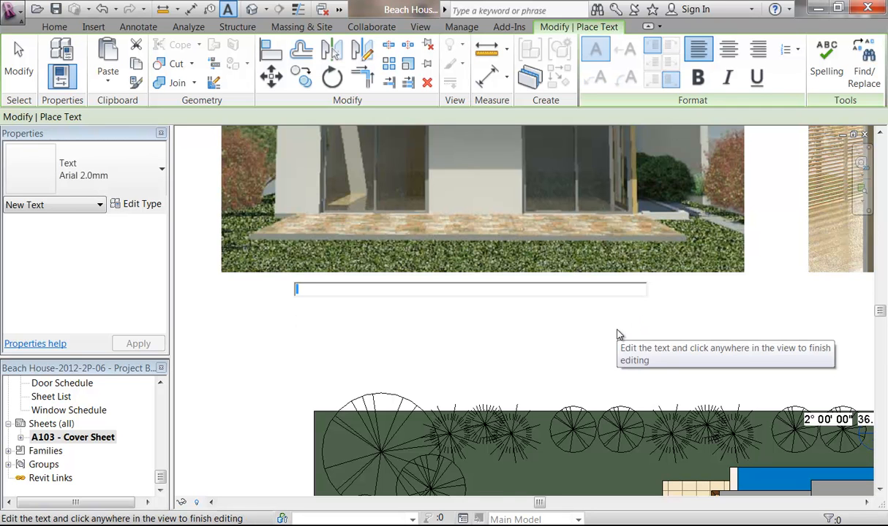
pyautogui.write('P')
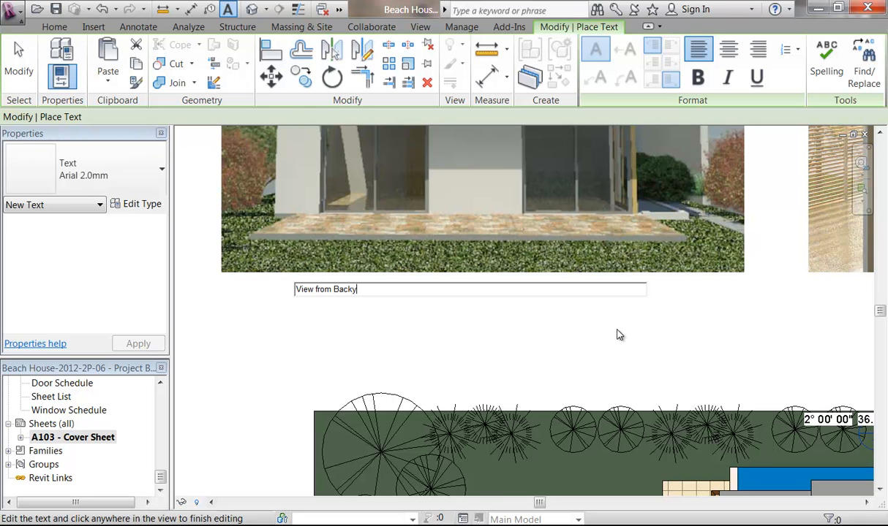
pyautogui.click(547, 341)
# Step: Replace 'Backyard' so the caption reads 'View from Rear Yard'
pyautogui.scroll(-5, 547, 341)
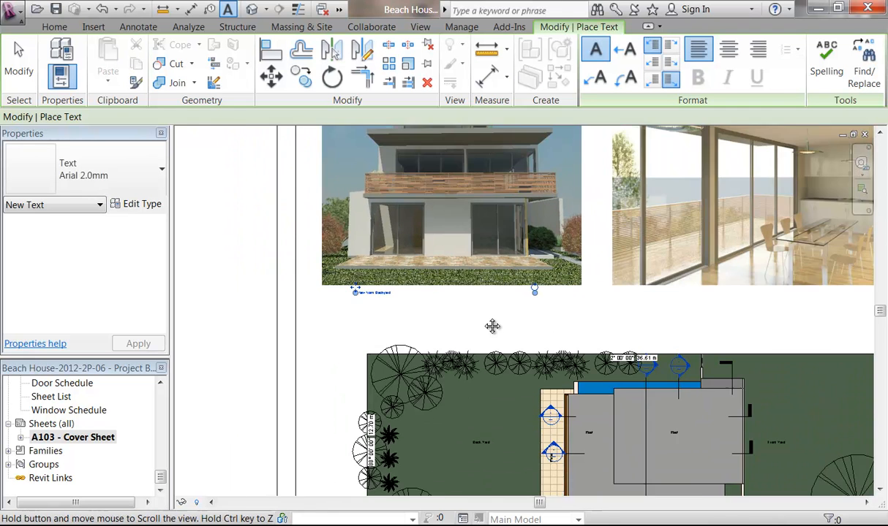
pyautogui.scroll(-1, 411, 329)
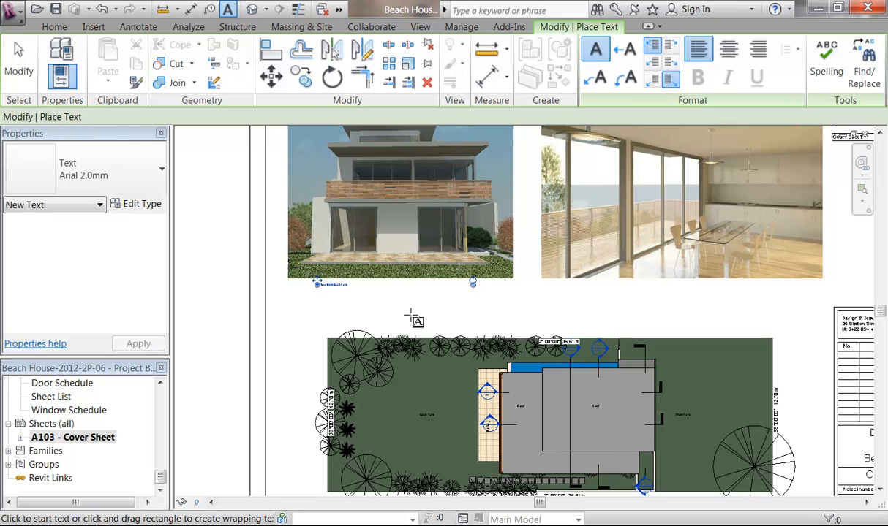
pyautogui.scroll(5, 321, 288)
pyautogui.click(365, 286)
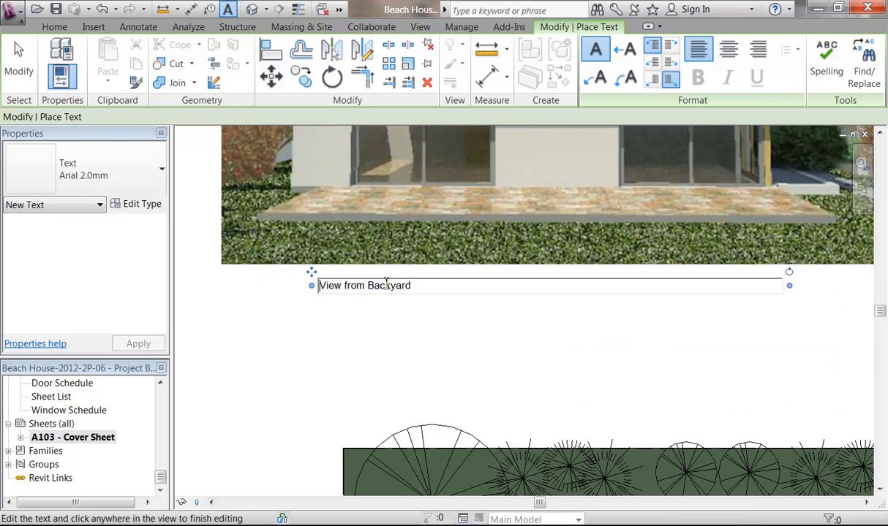
pyautogui.moveTo(368, 287); pyautogui.dragTo(455, 290)
pyautogui.write('Rear Y')
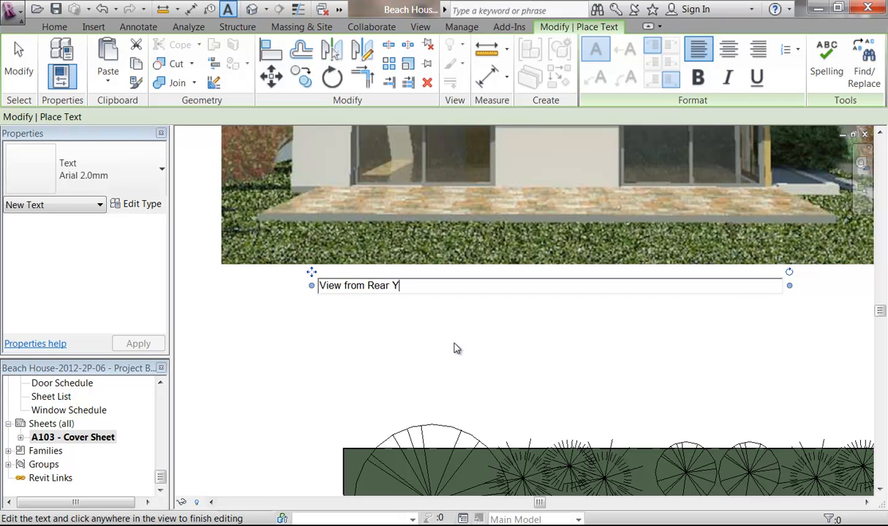
pyautogui.click(607, 373)
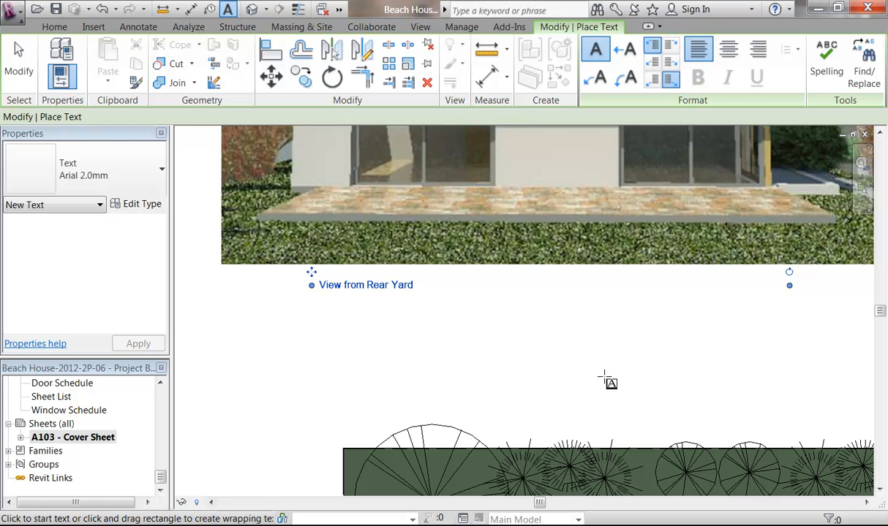
# Step: Centre-align the caption and change its type to Arial 3.5mm
pyautogui.scroll(-4, 476, 313)
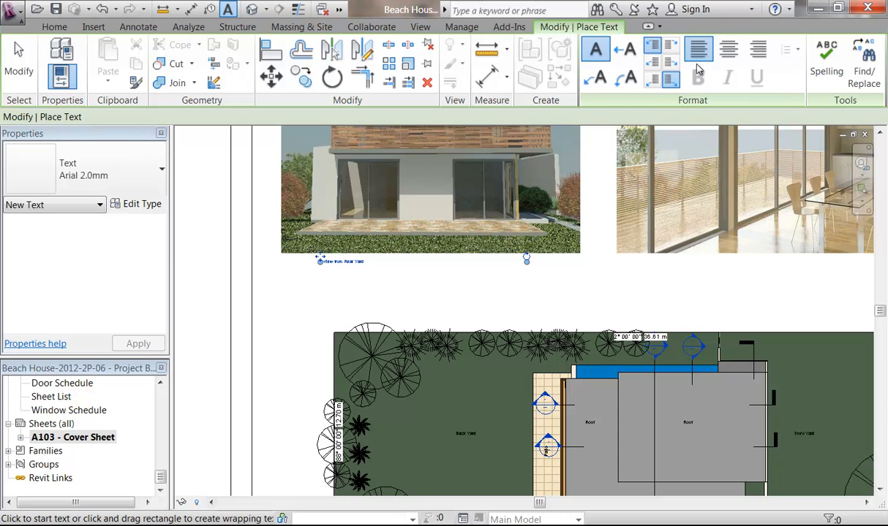
pyautogui.click(729, 51)
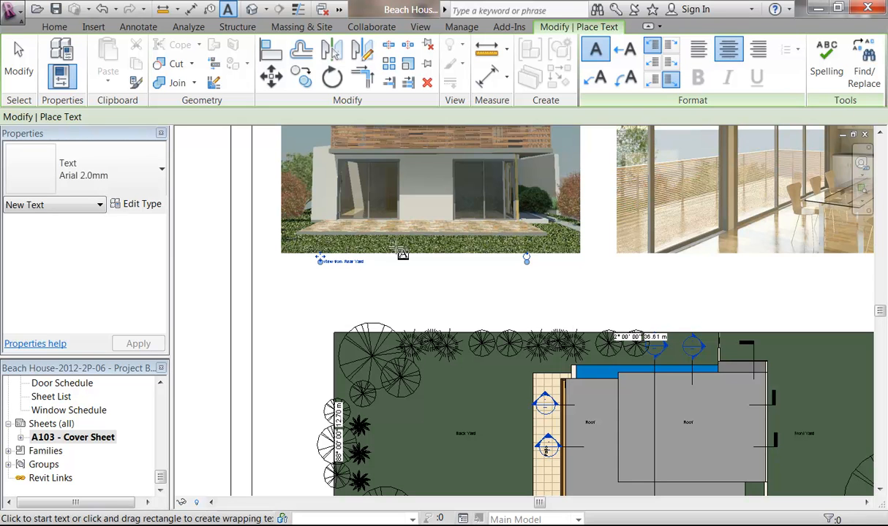
pyautogui.press('Escape')
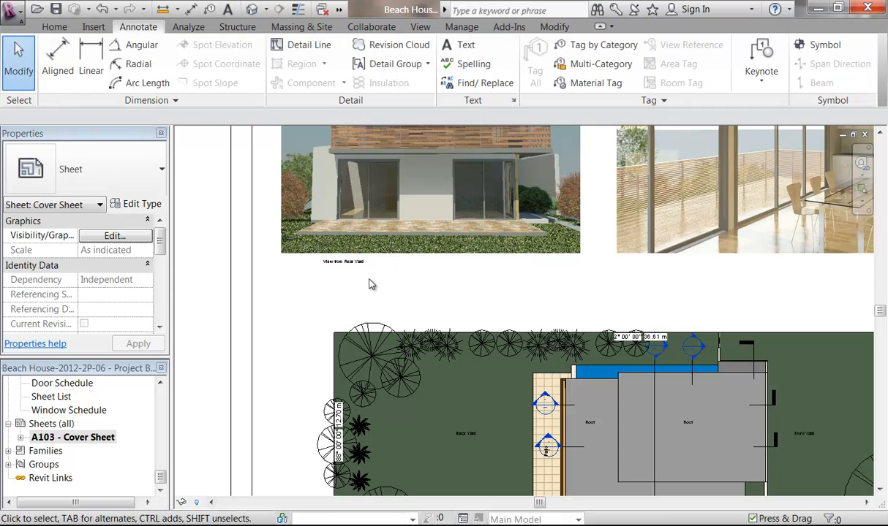
pyautogui.click(345, 263)
pyautogui.click(445, 304)
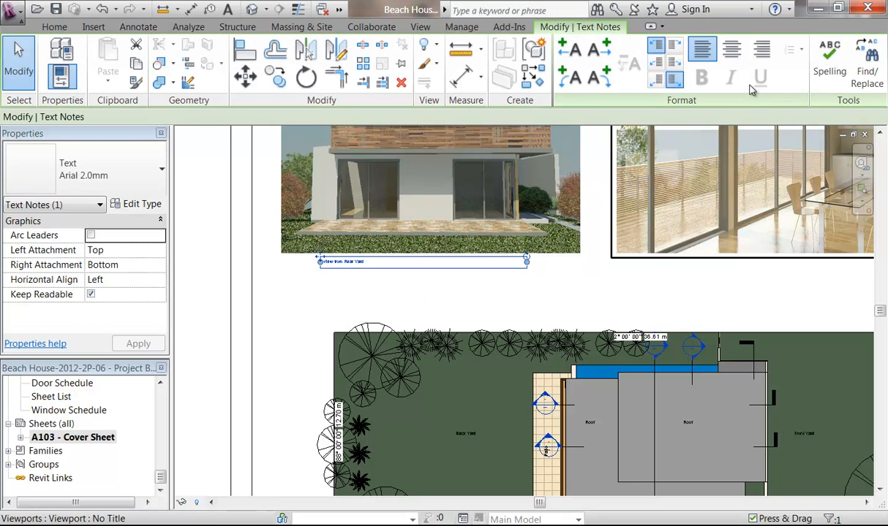
pyautogui.click(84, 170)
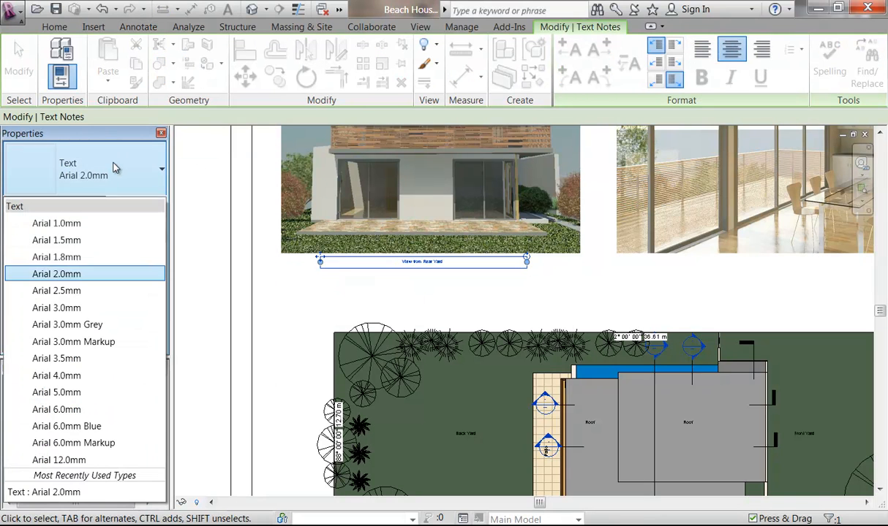
pyautogui.click(61, 359)
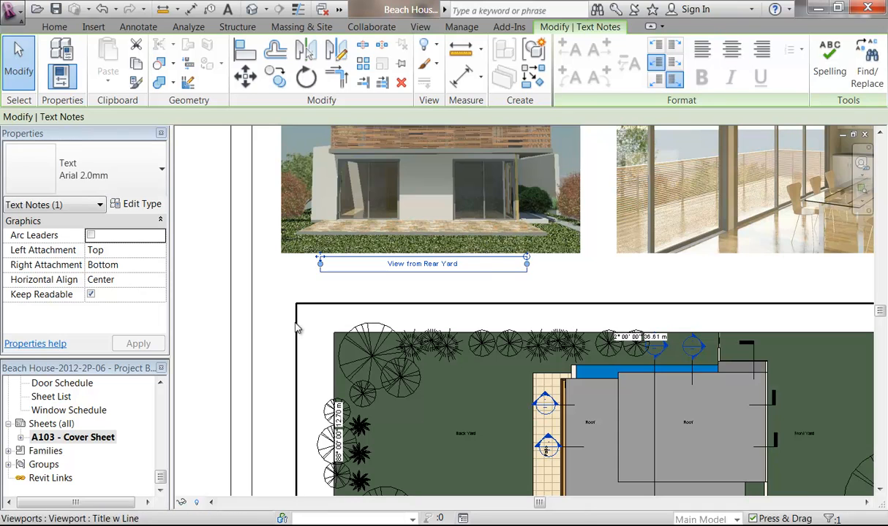
# Step: Pan around the sheet to review the caption and the Site Plan viewport
pyautogui.click(570, 290)
pyautogui.scroll(-2, 541, 291)
pyautogui.moveTo(534, 292); pyautogui.dragTo(459, 216, button='middle')
pyautogui.scroll(-3, 499, 289)
pyautogui.scroll(1, 432, 276)
pyautogui.scroll(1, 438, 237)
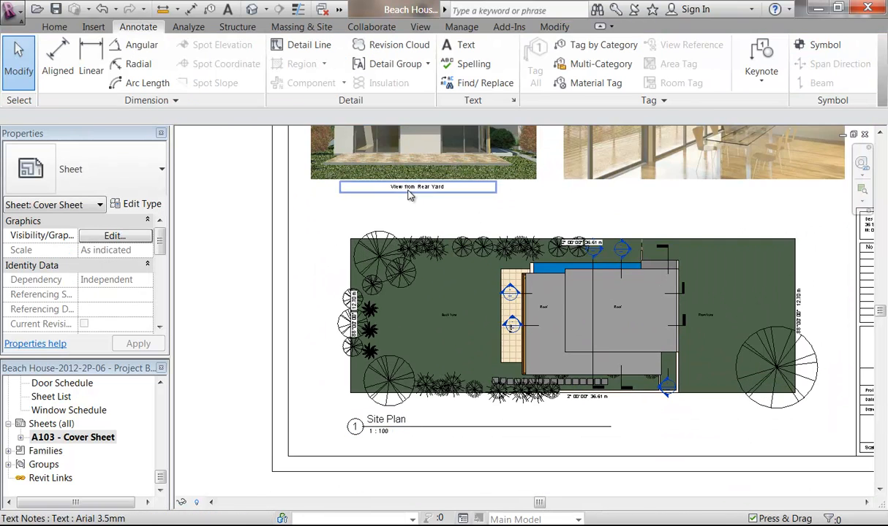
pyautogui.scroll(2, 430, 315)
pyautogui.click(465, 329)
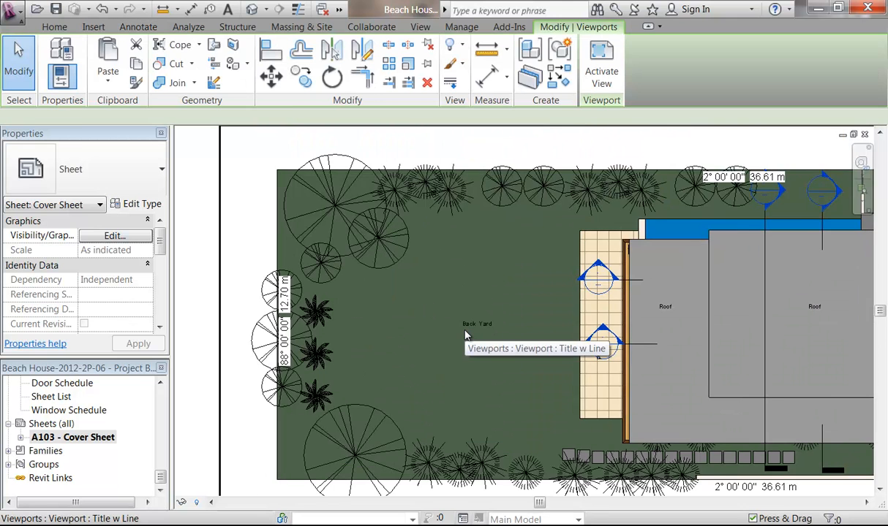
pyautogui.scroll(-2, 465, 331)
pyautogui.moveTo(536, 333); pyautogui.dragTo(479, 341, button='middle')
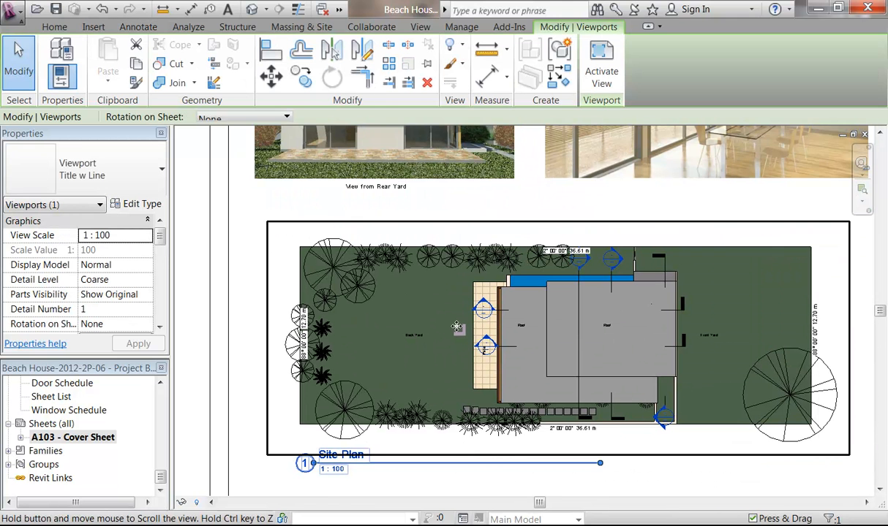
# Step: Activate the site plan viewport and change its text note to read 'Rear Yard'
pyautogui.rightClick(403, 330)
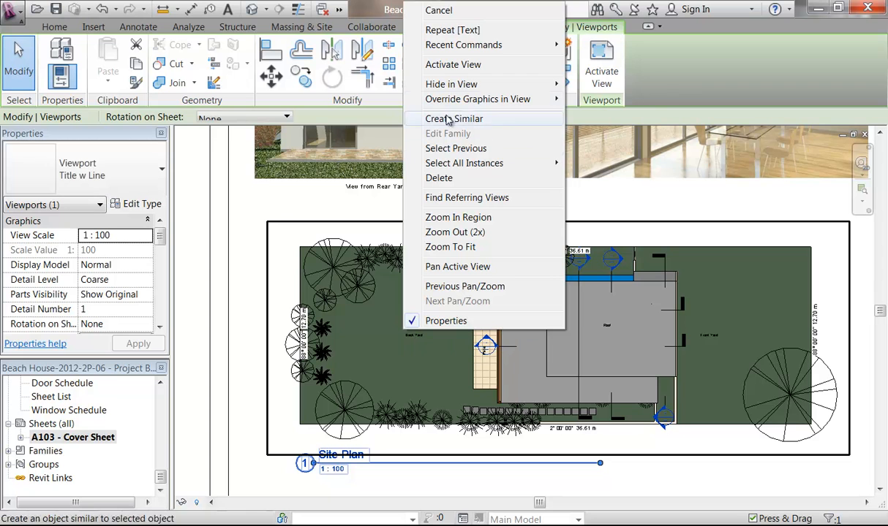
pyautogui.click(453, 66)
pyautogui.click(415, 336)
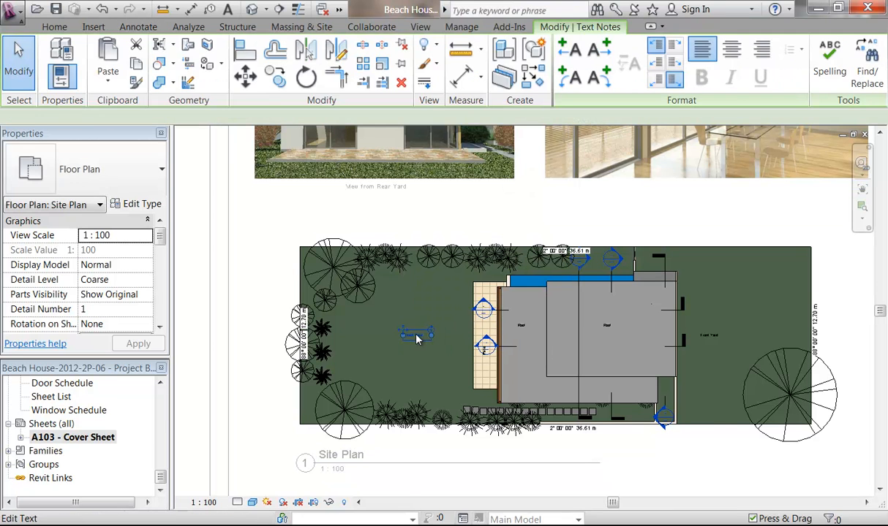
pyautogui.click(415, 336)
pyautogui.press('BackSpace')
pyautogui.write('Rear')
pyautogui.moveTo(475, 377); pyautogui.dragTo(475, 360, button='middle')
pyautogui.moveTo(402, 339)
pyautogui.mouseDown(button='middle')
pyautogui.moveTo(382, 344)
pyautogui.moveTo(395, 342)
pyautogui.mouseUp(button='middle')
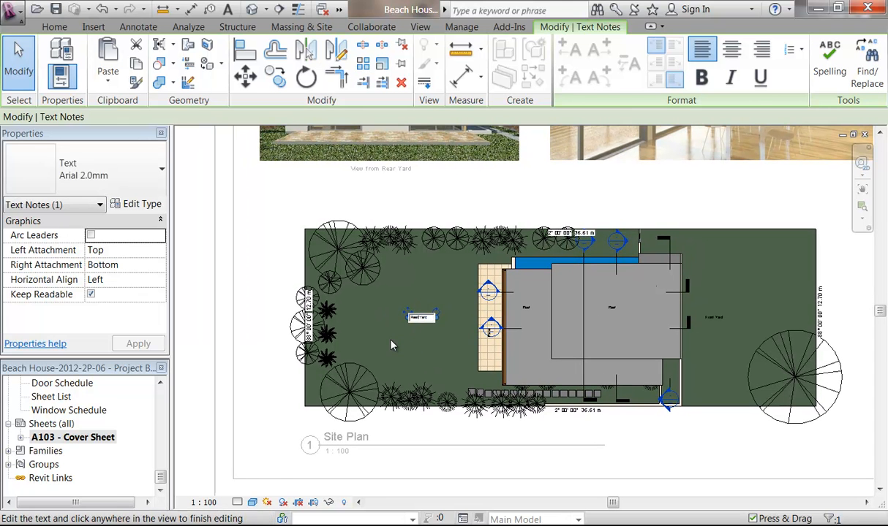
pyautogui.click(395, 342)
# Step: Cancel the note selection and deactivate the site plan view to return to sheet A103
pyautogui.scroll(4, 414, 351)
pyautogui.scroll(-5, 413, 366)
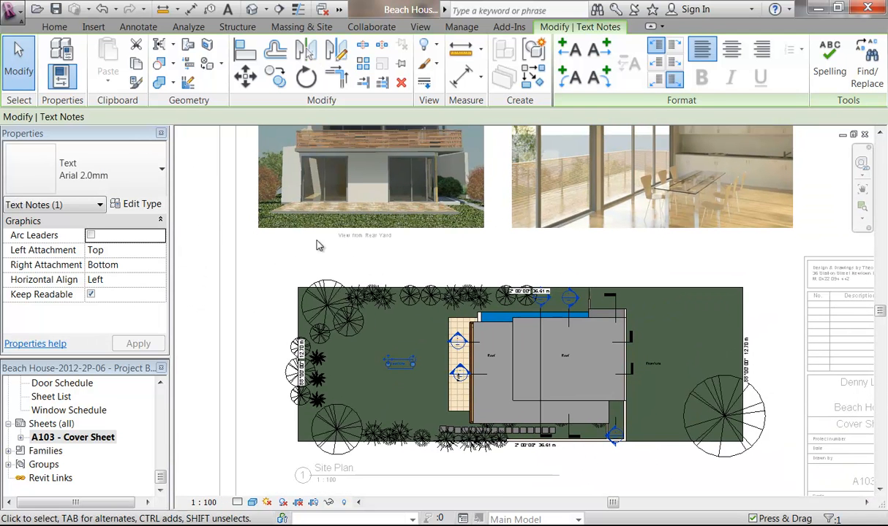
pyautogui.rightClick(311, 242)
pyautogui.click(325, 204)
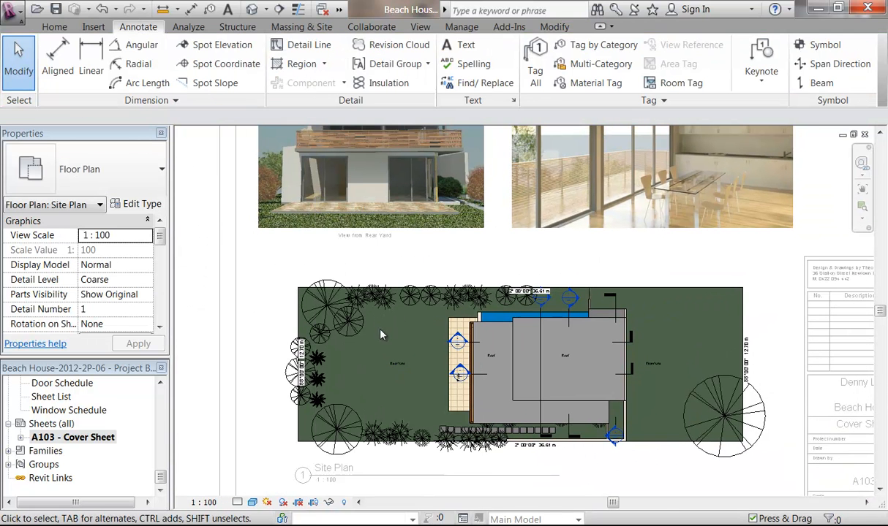
pyautogui.rightClick(356, 323)
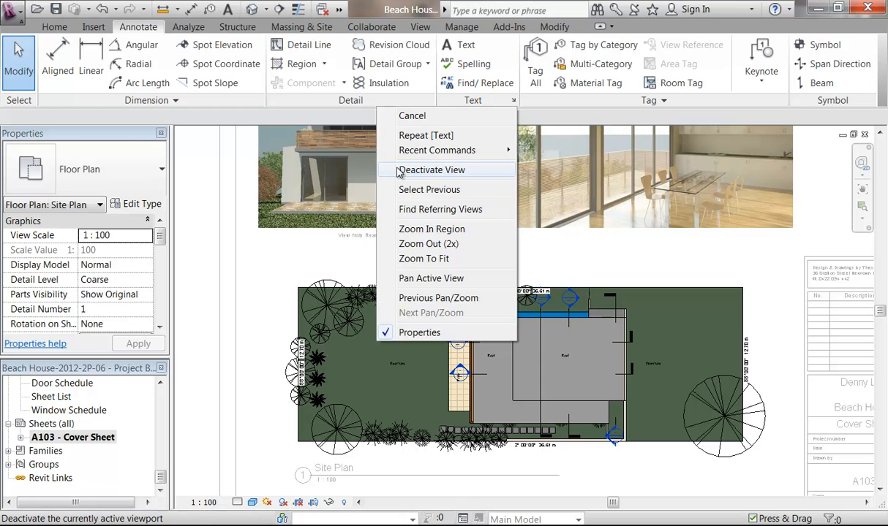
pyautogui.click(399, 171)
# Step: Centre the 'View from Rear Yard' caption under its image with small arrow-key nudges
pyautogui.click(366, 236)
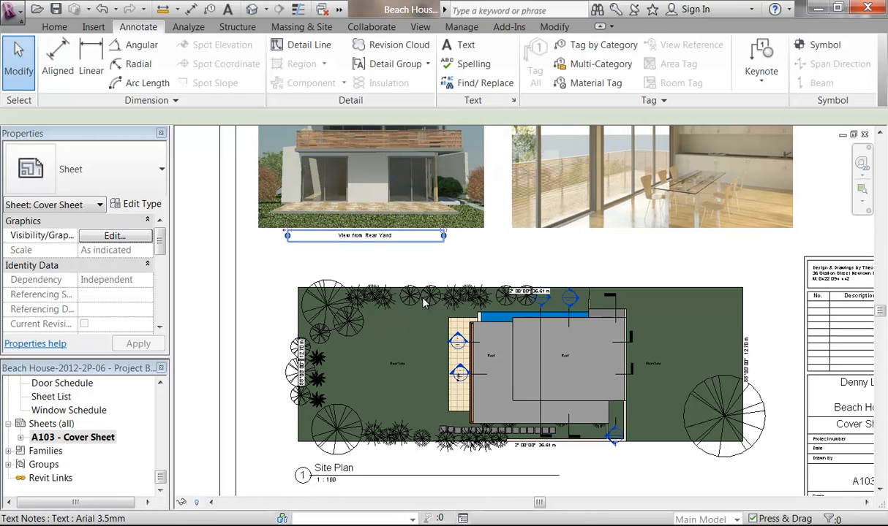
pyautogui.press('Right')
pyautogui.press('Right')
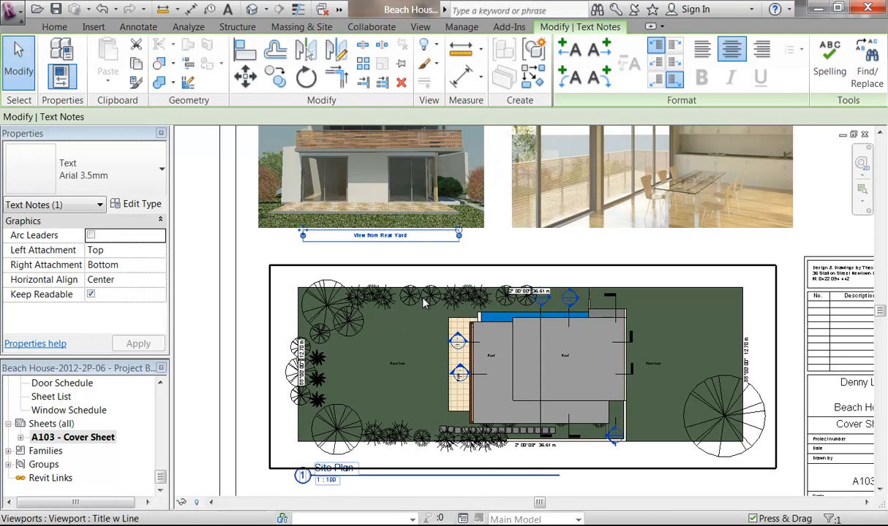
pyautogui.press('Left')
pyautogui.press('Left')
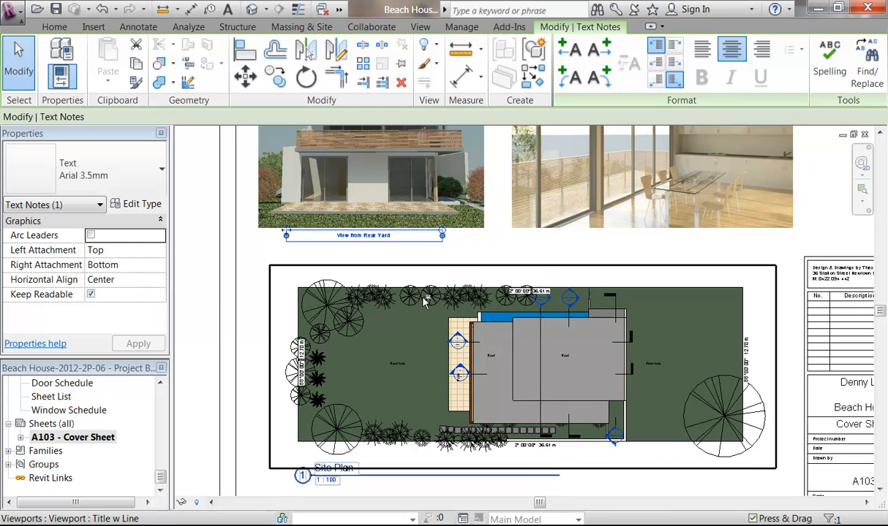
pyautogui.press('Right')
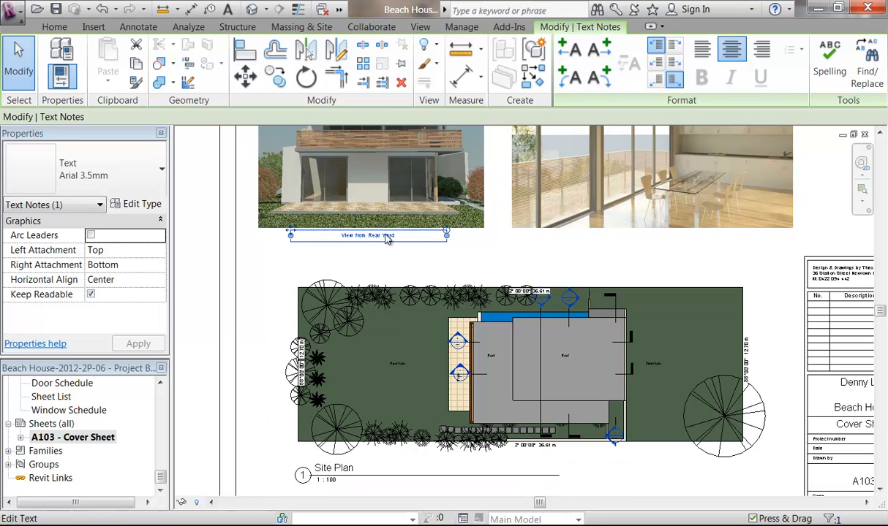
# Step: Copy the caption to sit beneath the interior photo
pyautogui.click(275, 76)
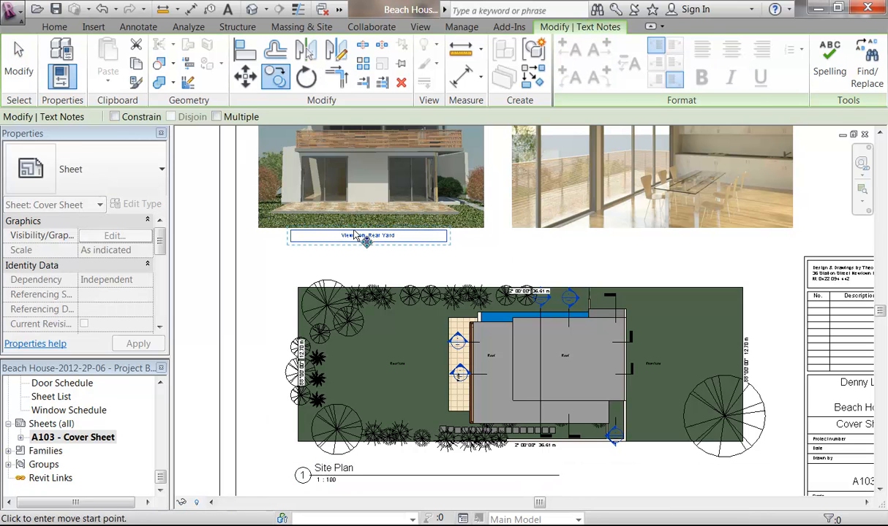
pyautogui.click(368, 243)
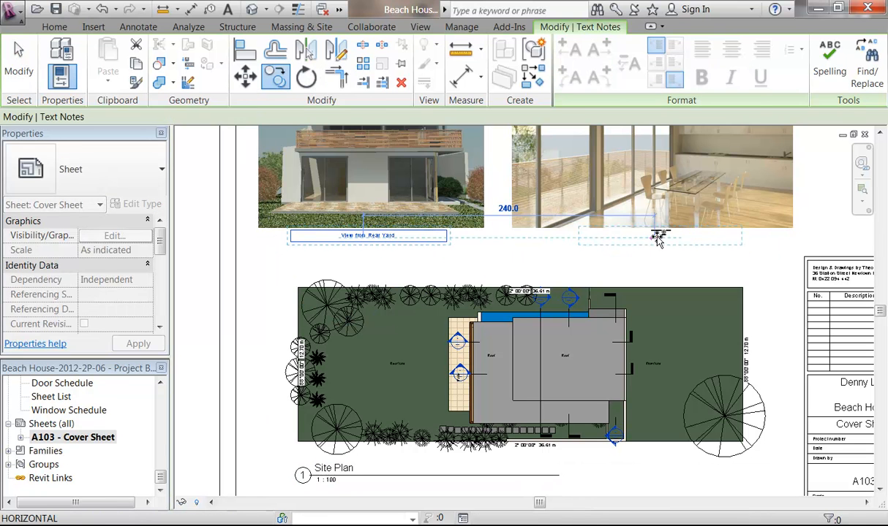
pyautogui.click(658, 243)
pyautogui.press('Escape')
pyautogui.press('Escape')
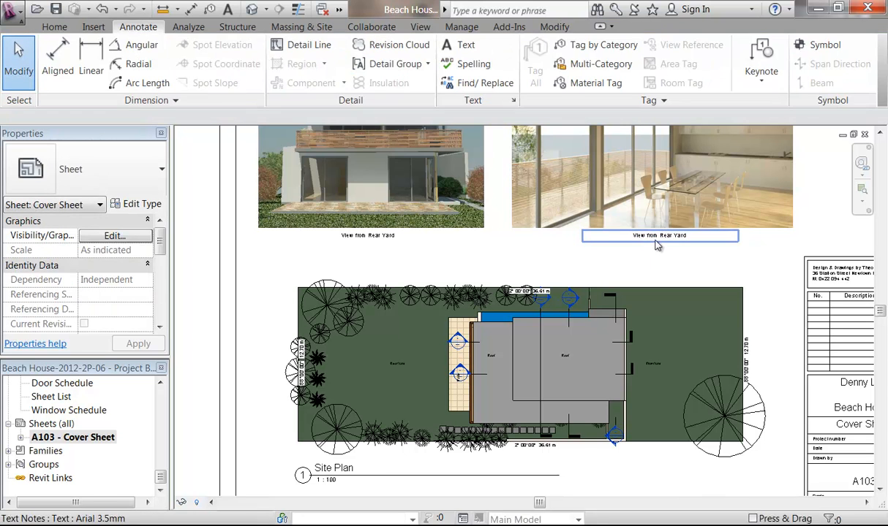
# Step: Change the copied caption's text to 'Dining & Kitchen', correcting the misspelling
pyautogui.click(665, 241)
pyautogui.click(668, 243)
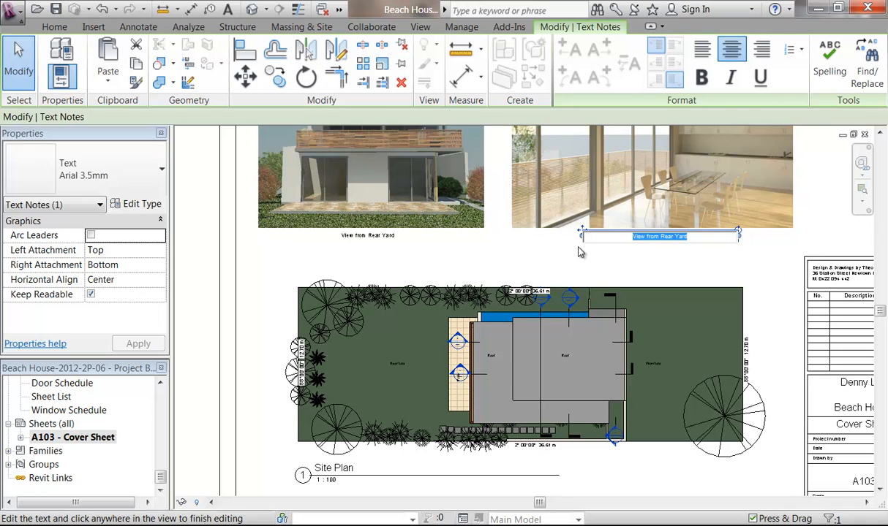
pyautogui.write('4')
pyautogui.press('BackSpace')
pyautogui.press('BackSpace')
pyautogui.press('BackSpace')
pyautogui.press('BackSpace')
pyautogui.write('Ding & Kitchen')
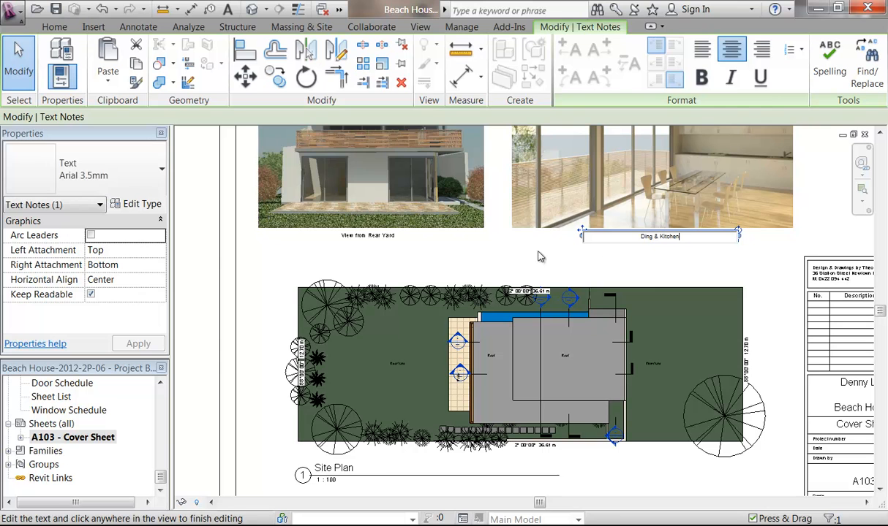
pyautogui.scroll(8, 656, 246)
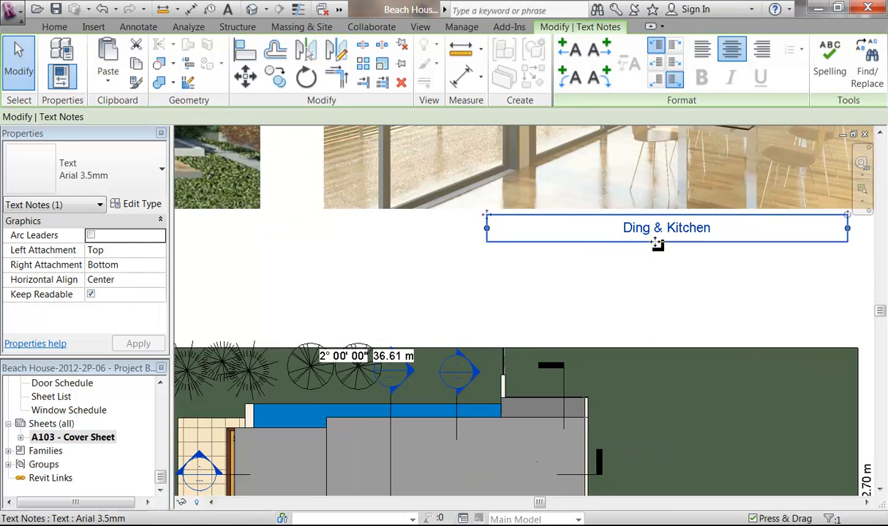
pyautogui.click(605, 213)
pyautogui.write('in')
pyautogui.click(581, 332)
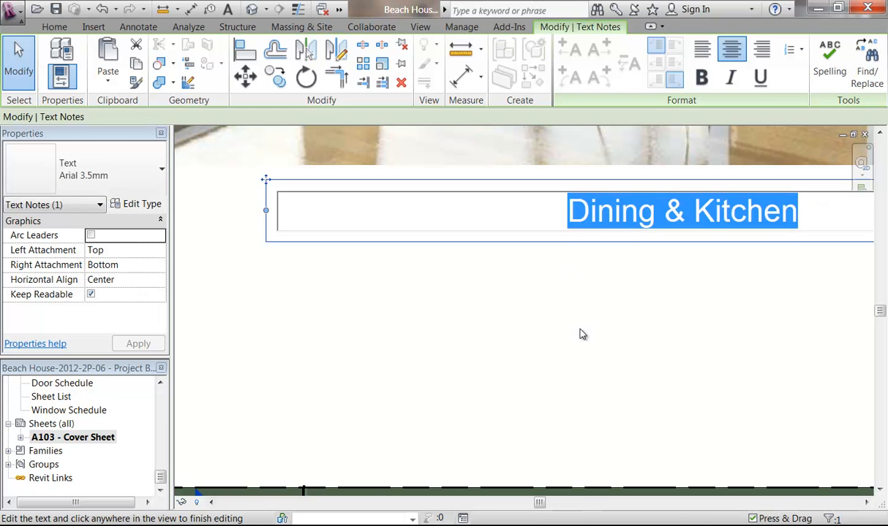
pyautogui.scroll(-5, 580, 332)
pyautogui.scroll(-1, 427, 329)
pyautogui.moveTo(427, 329); pyautogui.dragTo(448, 319, button='middle')
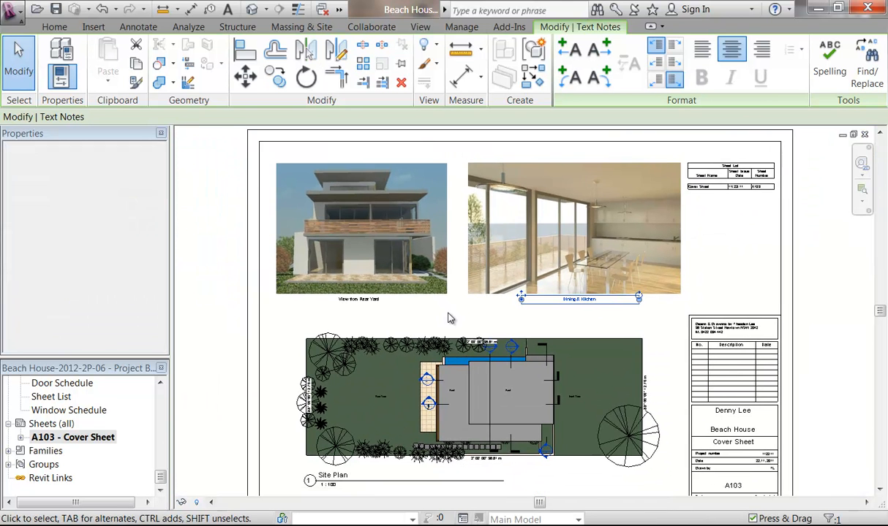
pyautogui.scroll(-1, 447, 318)
# Step: Add new sheet A104 - Unnamed using the A2 metric CC : Horizontal title block
pyautogui.click(192, 280)
pyautogui.moveTo(261, 280)
pyautogui.mouseDown(button='middle')
pyautogui.moveTo(254, 275)
pyautogui.moveTo(271, 280)
pyautogui.moveTo(263, 293)
pyautogui.mouseUp(button='middle')
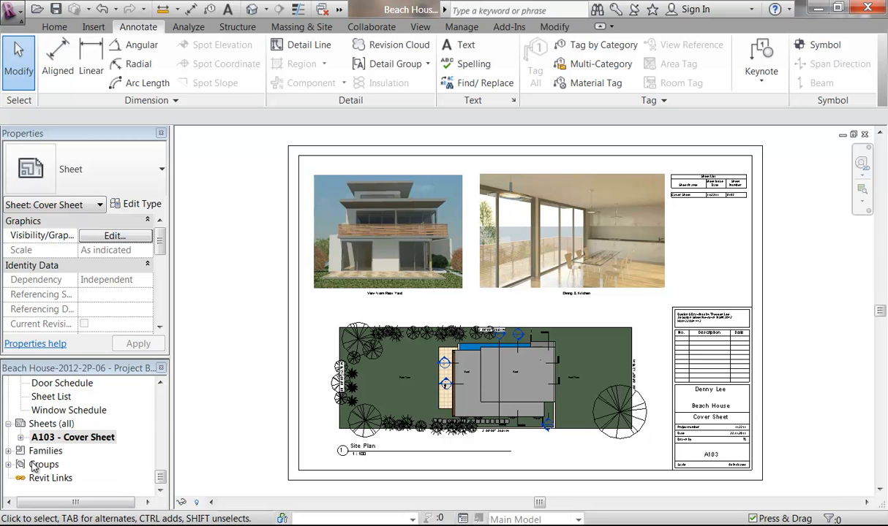
pyautogui.rightClick(69, 424)
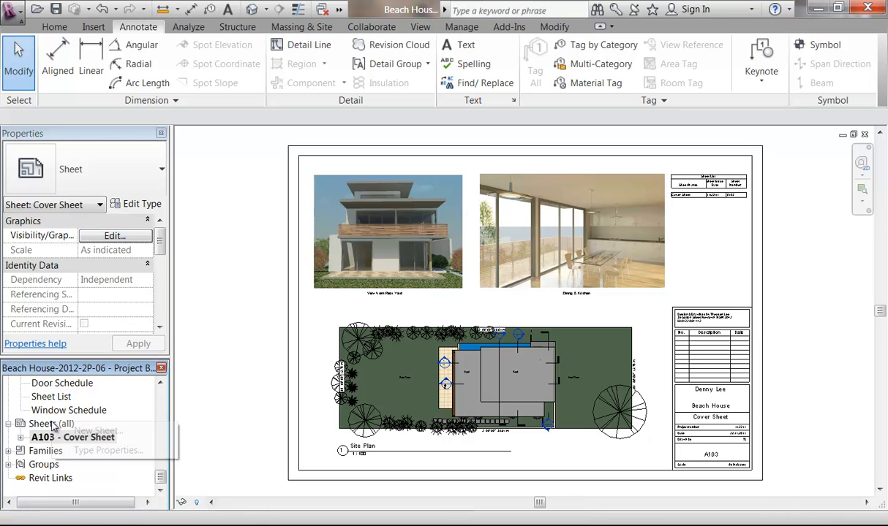
pyautogui.click(88, 431)
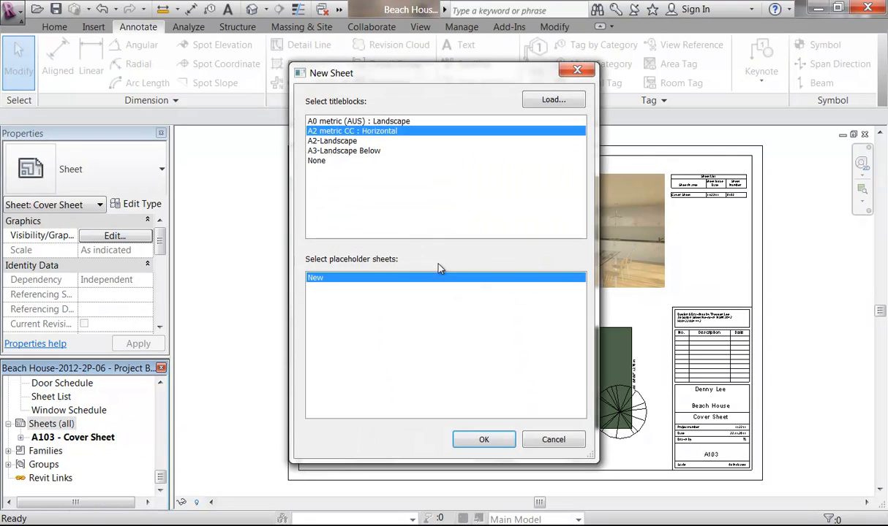
pyautogui.click(480, 439)
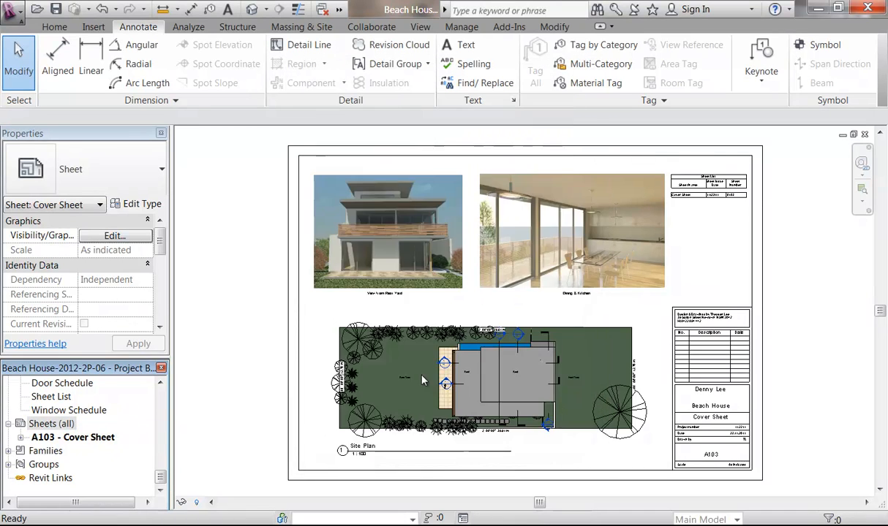
pyautogui.moveTo(161, 476)
pyautogui.mouseDown()
pyautogui.moveTo(162, 397)
pyautogui.moveTo(161, 477)
pyautogui.mouseUp()
pyautogui.scroll(4, 673, 411)
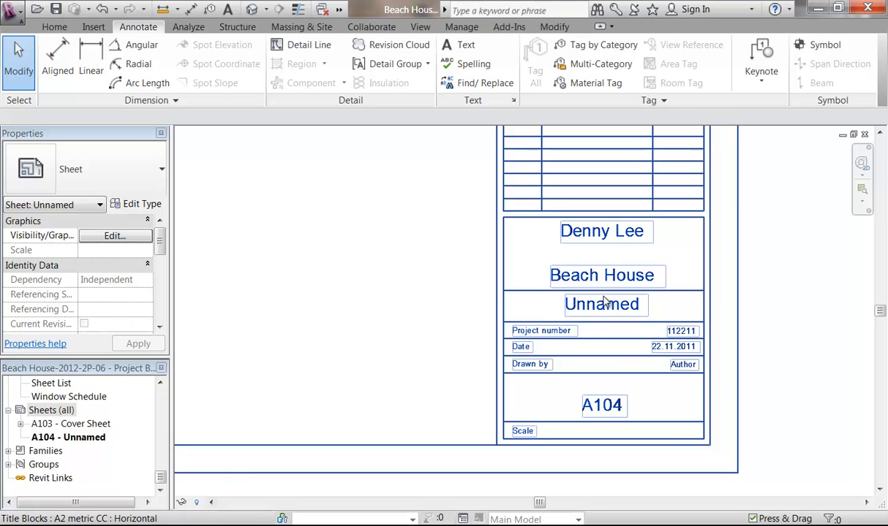
# Step: Name the sheet 'Floor Plans' in its title block
pyautogui.click(613, 337)
pyautogui.click(368, 386)
pyautogui.click(614, 310)
pyautogui.click(615, 309)
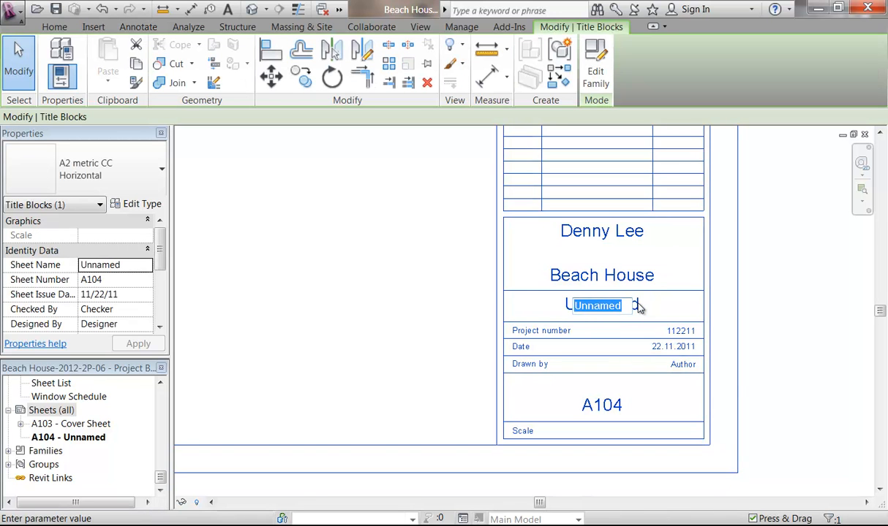
pyautogui.write('Floo')
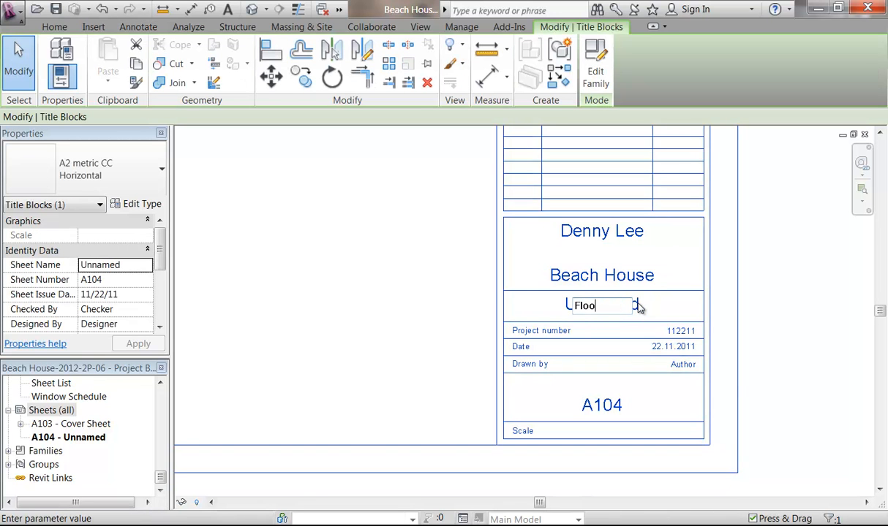
pyautogui.write('r Plans')
pyautogui.click(686, 368)
# Step: Enter the drafter's initials in the title block's Drawn by field
pyautogui.click(686, 368)
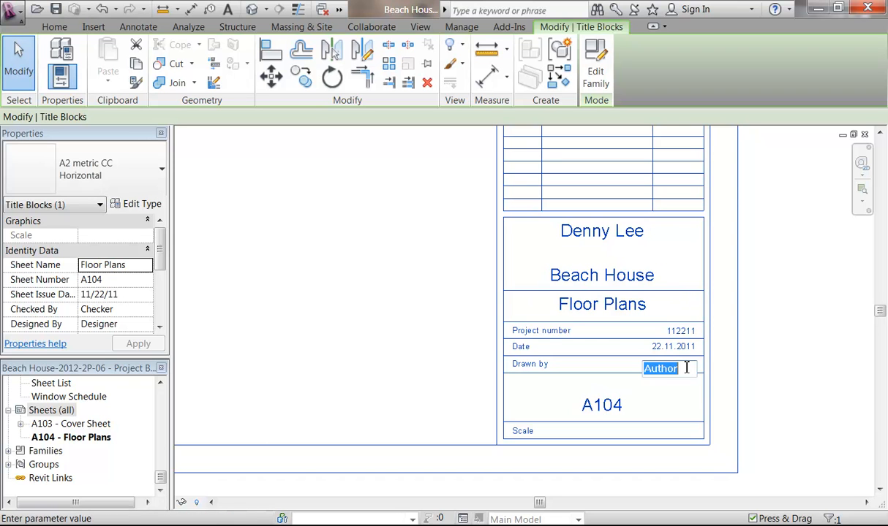
pyautogui.write('TL')
pyautogui.press('Return')
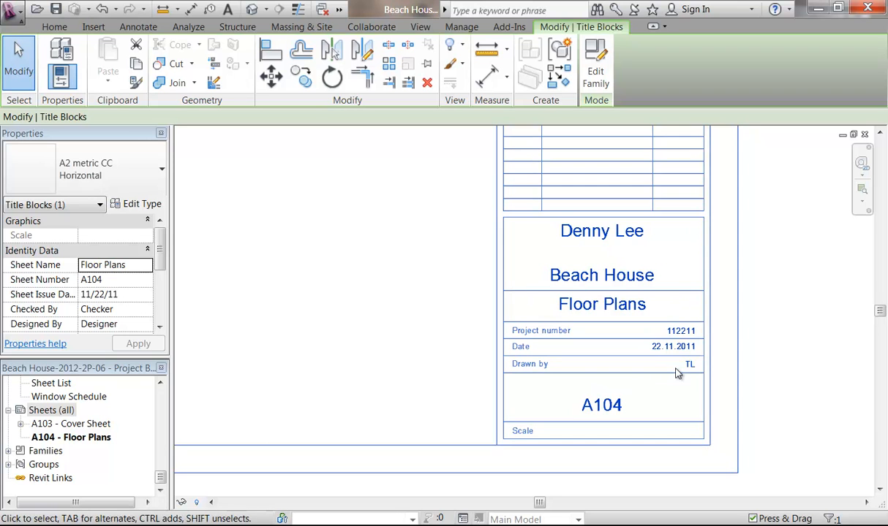
pyautogui.click(439, 297)
pyautogui.scroll(-5, 579, 325)
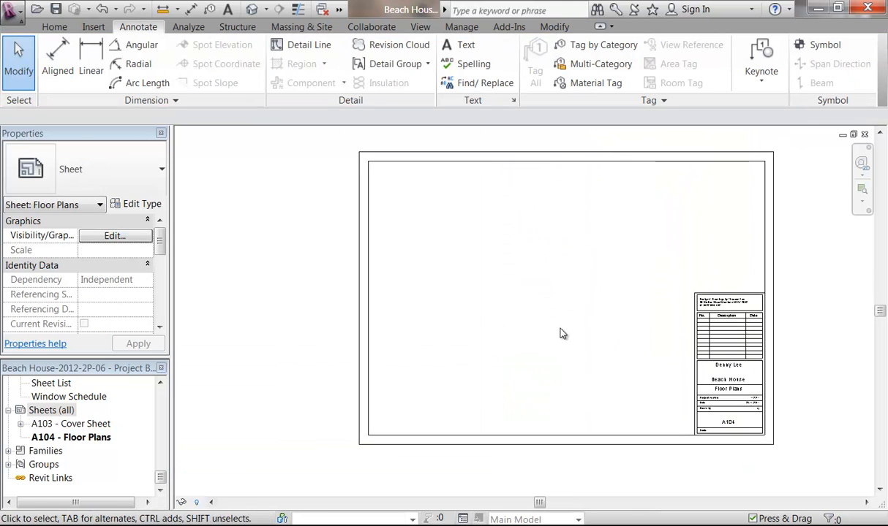
pyautogui.moveTo(560, 329); pyautogui.dragTo(506, 351, button='middle')
# Step: Open the 01 - Lower Ground Floor plan and duplicate it with detailing
pyautogui.moveTo(161, 477); pyautogui.dragTo(159, 392)
pyautogui.doubleClick(95, 412)
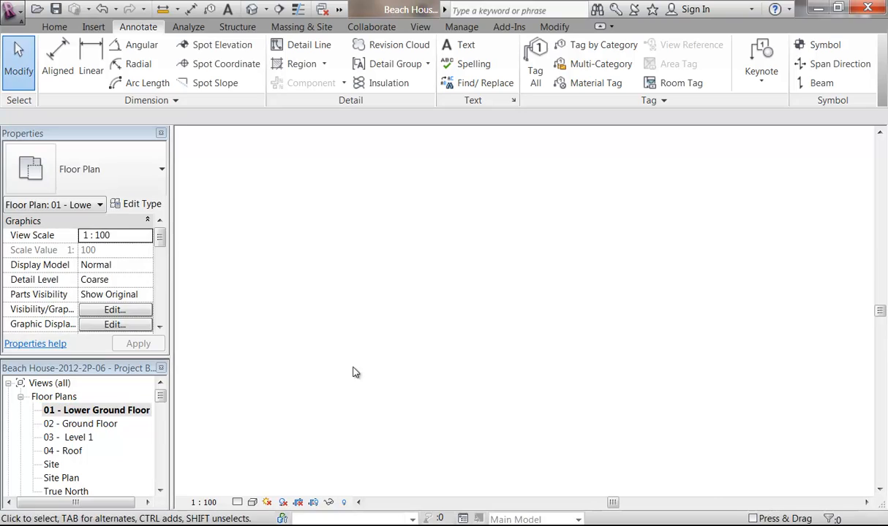
pyautogui.scroll(-4, 324, 303)
pyautogui.scroll(3, 355, 322)
pyautogui.moveTo(351, 328); pyautogui.dragTo(331, 320, button='middle')
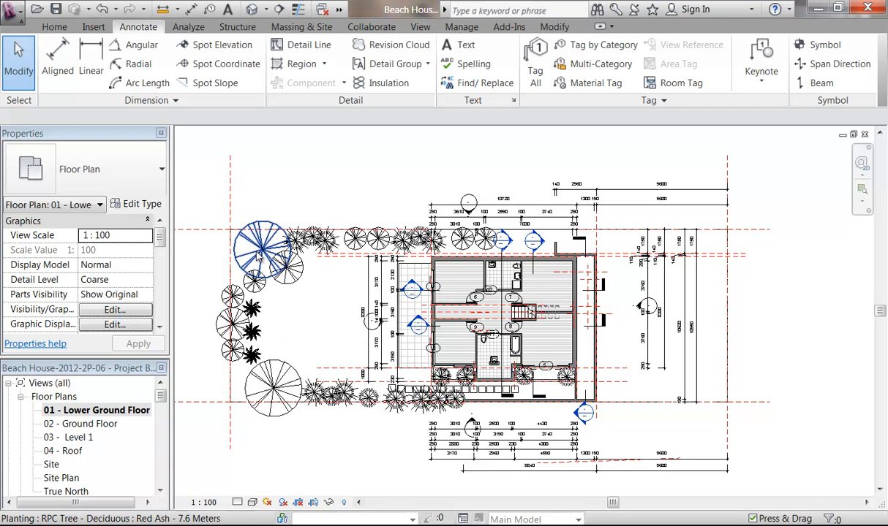
pyautogui.rightClick(94, 411)
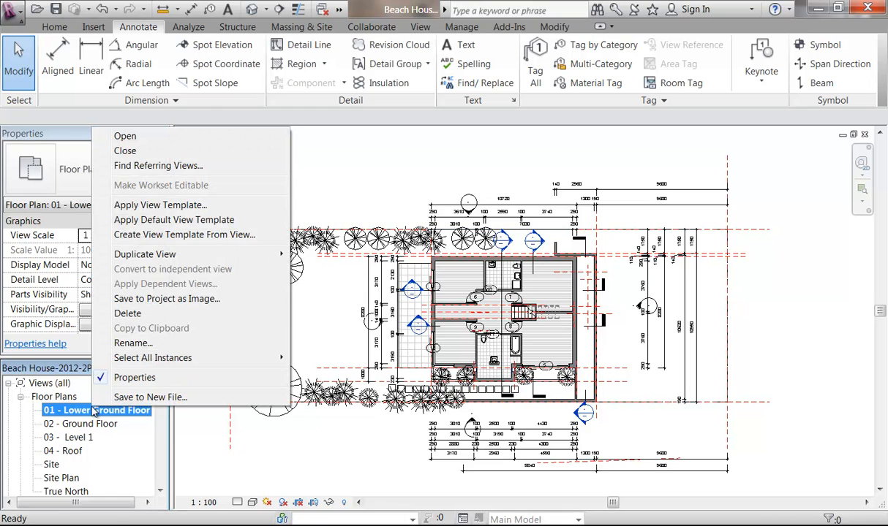
pyautogui.moveTo(137, 256)
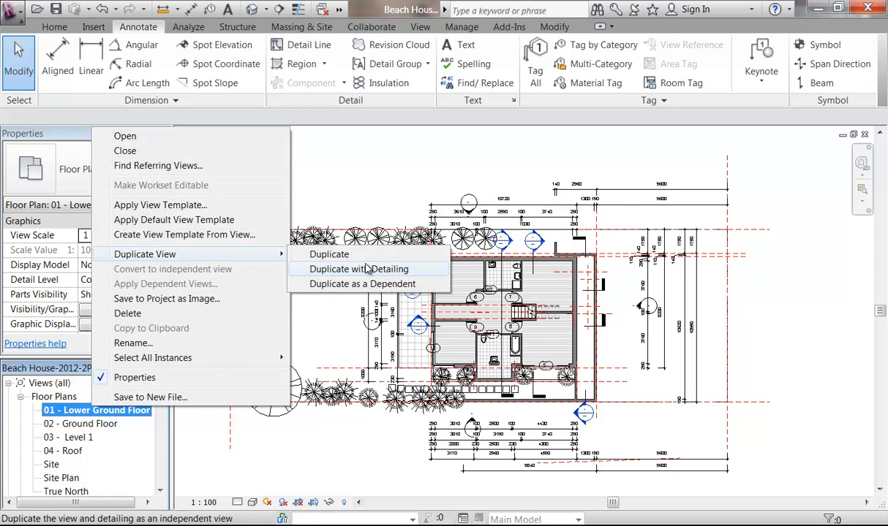
pyautogui.click(371, 271)
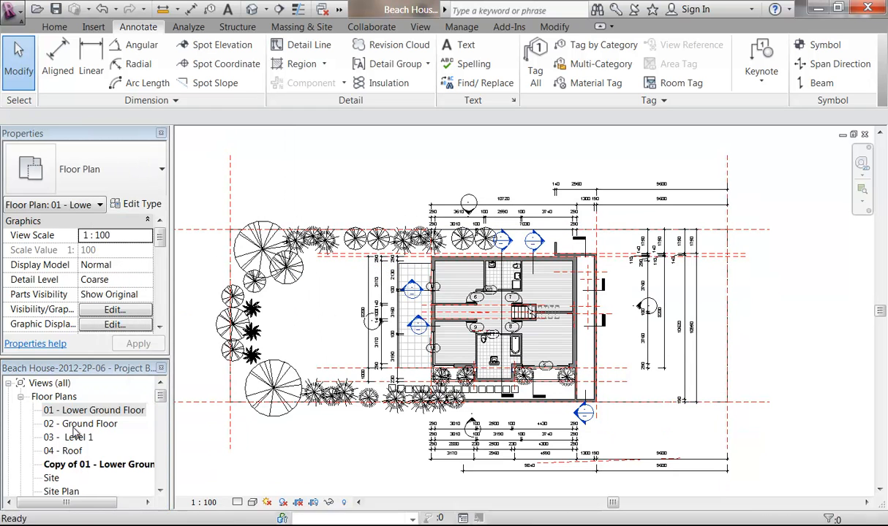
# Step: Rename the duplicated view to 'Lower Ground Floor Plan'
pyautogui.rightClick(83, 466)
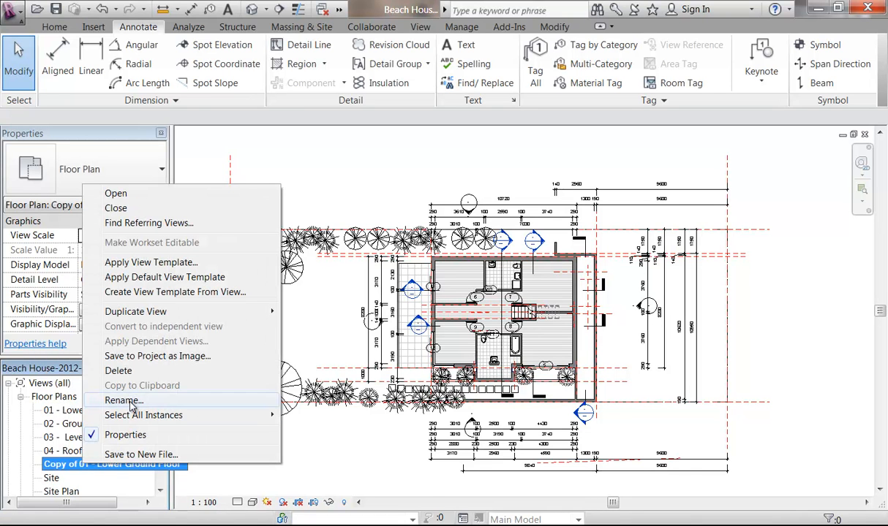
pyautogui.click(131, 404)
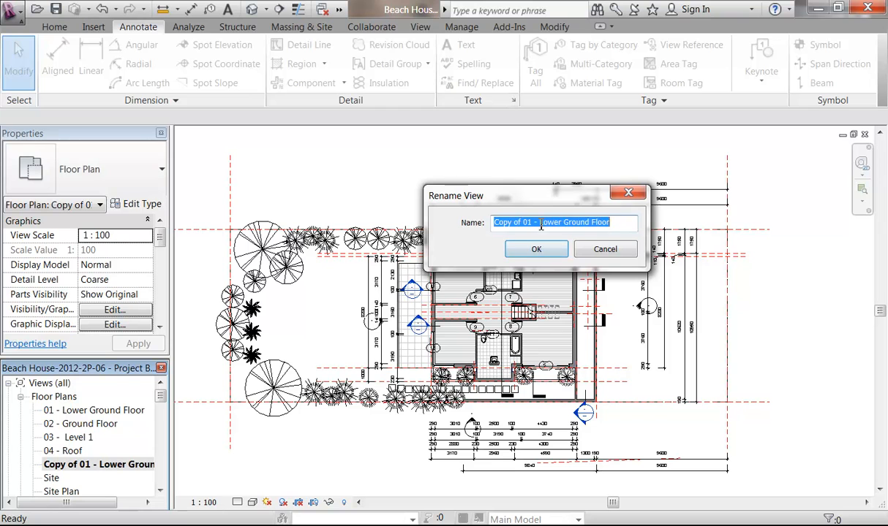
pyautogui.moveTo(541, 228); pyautogui.dragTo(375, 216)
pyautogui.press('BackSpace')
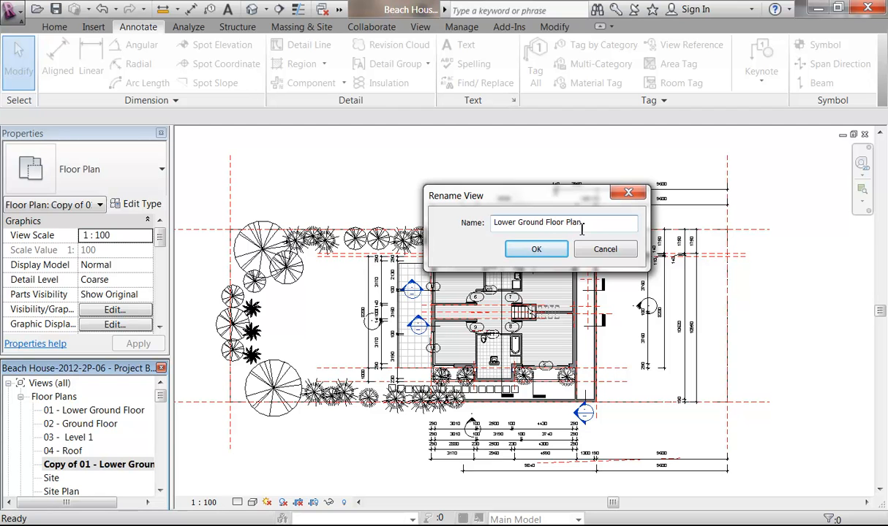
pyautogui.click(521, 250)
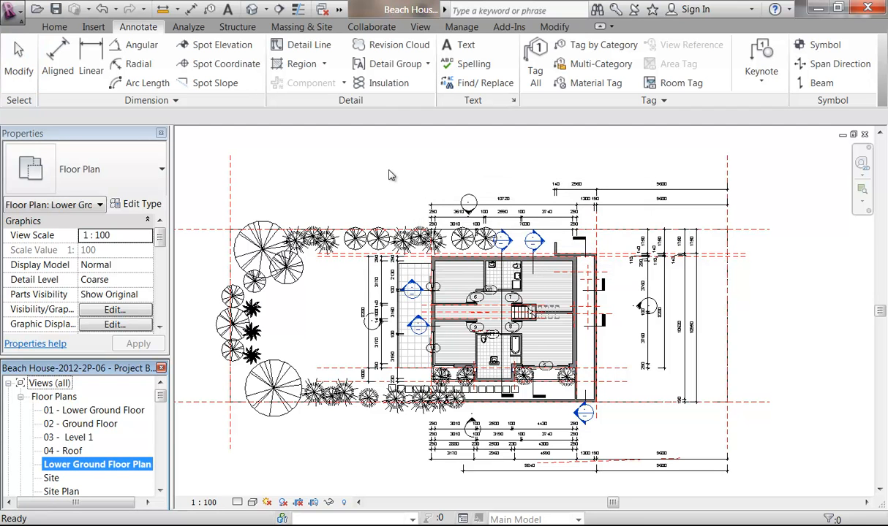
pyautogui.click(309, 196)
# Step: Hide the reference plane, property line, tree and dimension categories in the view
pyautogui.scroll(-1, 310, 196)
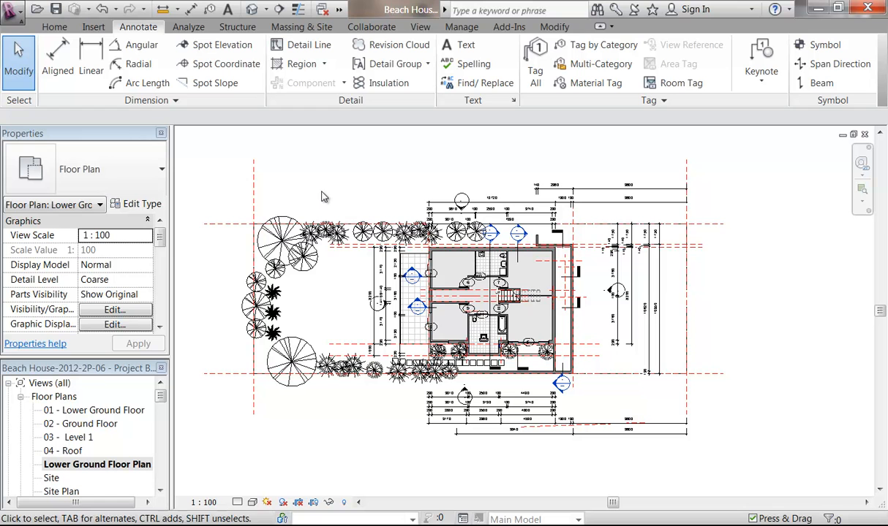
pyautogui.click(253, 196)
pyautogui.click(277, 196)
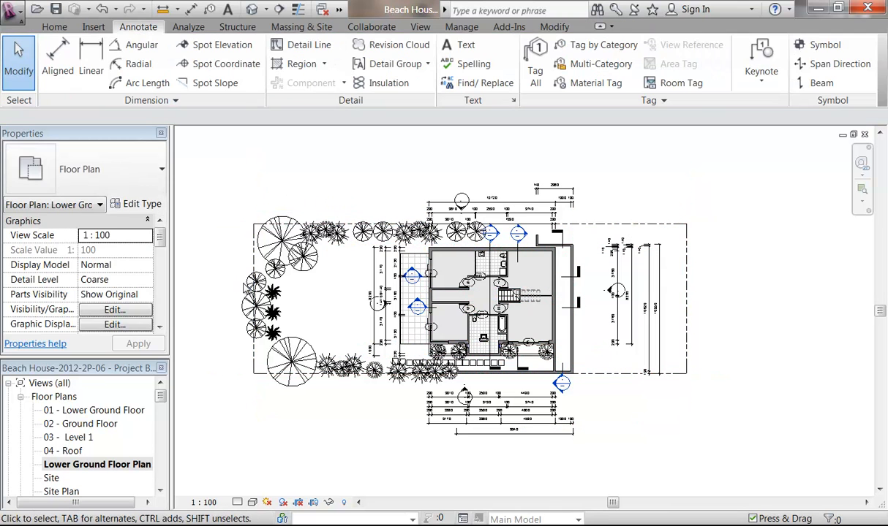
pyautogui.click(254, 246)
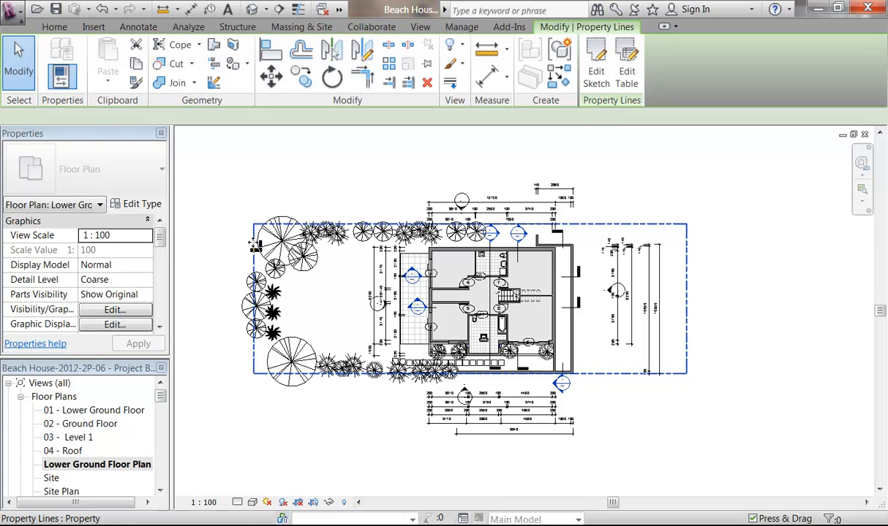
pyautogui.click(257, 150)
pyautogui.click(277, 251)
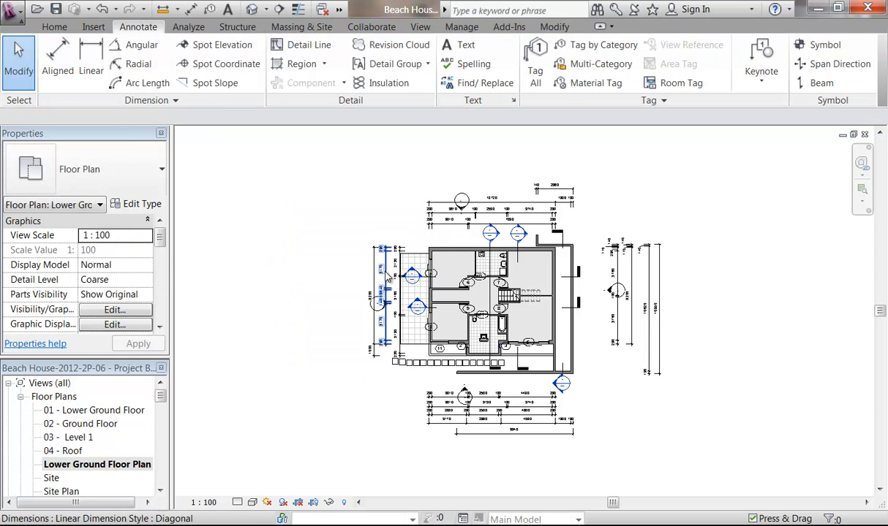
pyautogui.click(381, 282)
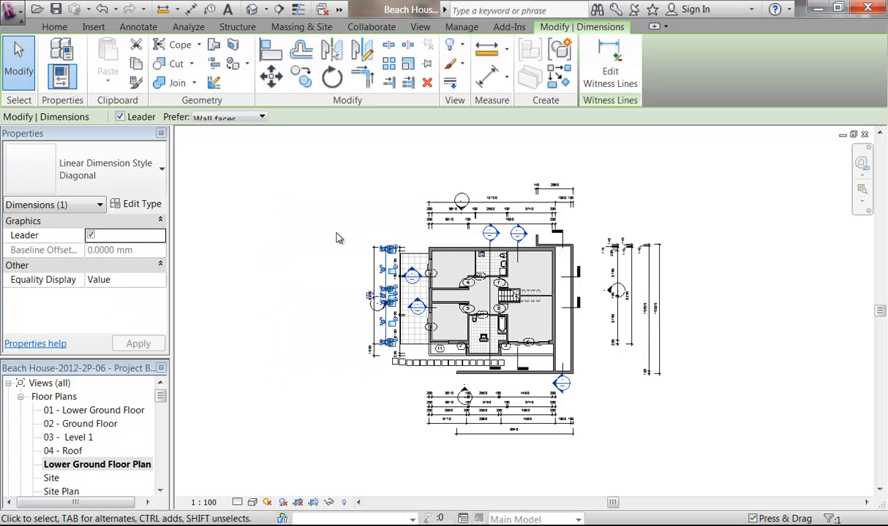
pyautogui.press('v')
pyautogui.press('h')
# Step: Hide the elevation markers category in the view
pyautogui.scroll(3, 538, 343)
pyautogui.scroll(1, 415, 304)
pyautogui.moveTo(415, 304); pyautogui.dragTo(456, 349, button='middle')
pyautogui.click(315, 329)
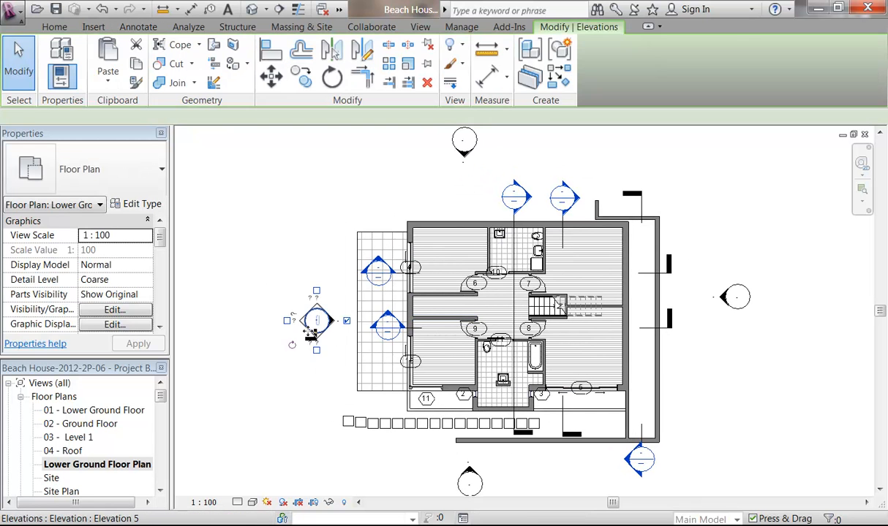
pyautogui.press('v')
pyautogui.press('h')
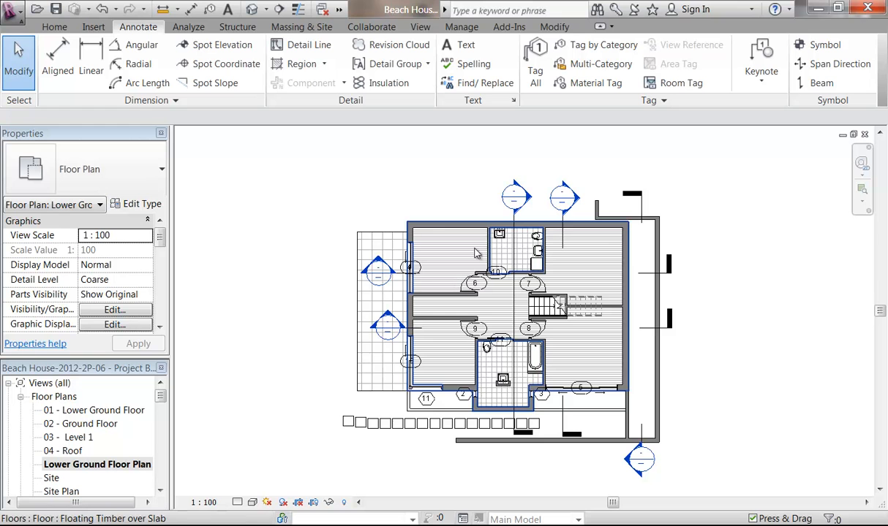
pyautogui.moveTo(435, 192); pyautogui.dragTo(375, 160, button='middle')
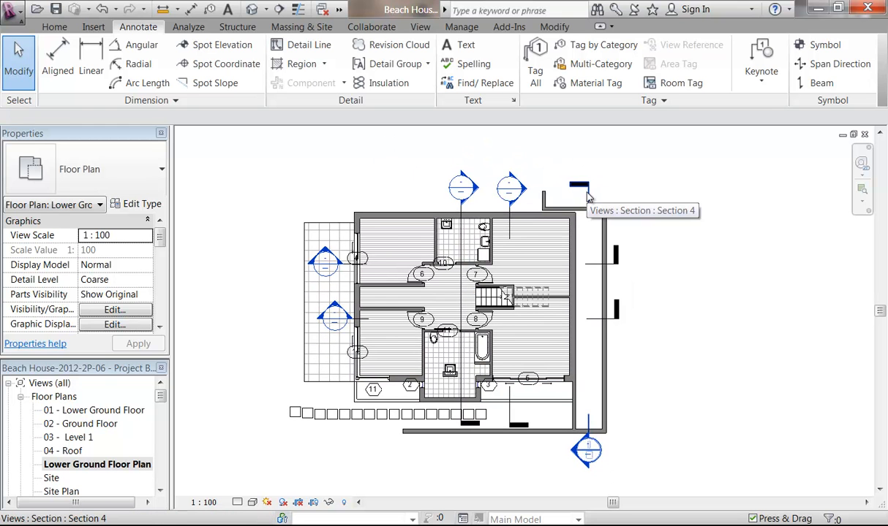
# Step: Select the section lines crossing the plan to identify them
pyautogui.click(508, 239)
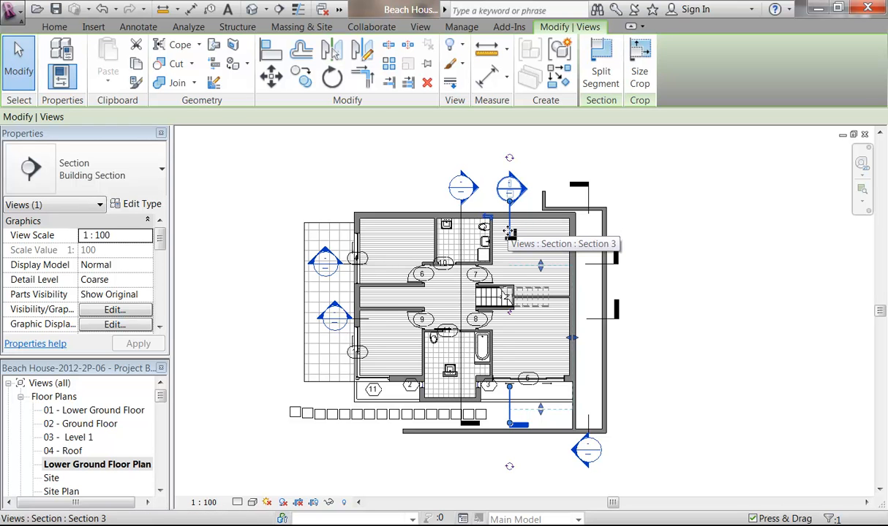
pyautogui.moveTo(161, 395)
pyautogui.mouseDown()
pyautogui.moveTo(159, 460)
pyautogui.moveTo(161, 391)
pyautogui.mouseUp()
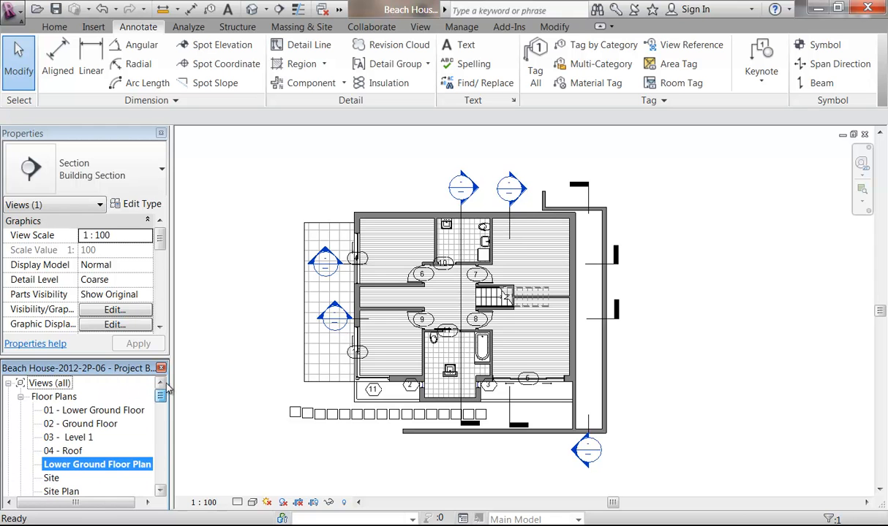
pyautogui.click(270, 213)
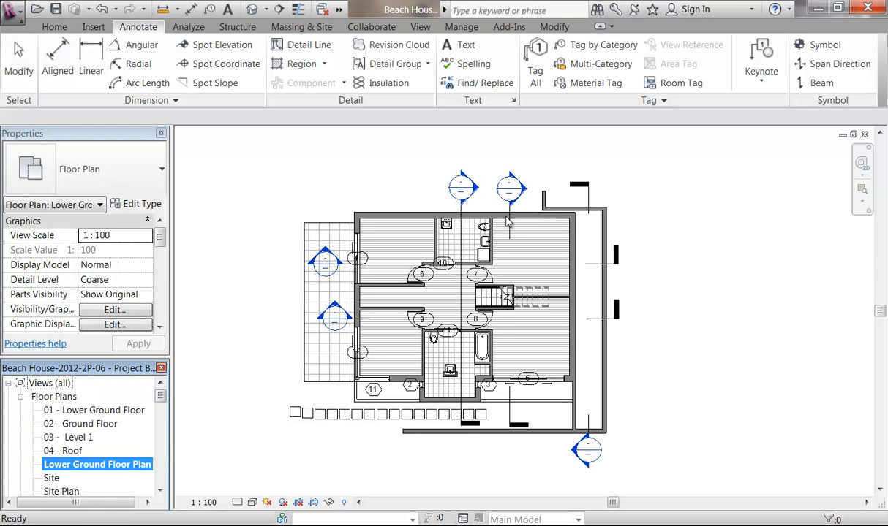
pyautogui.click(509, 223)
pyautogui.moveTo(272, 299); pyautogui.dragTo(293, 297, button='middle')
pyautogui.click(319, 306)
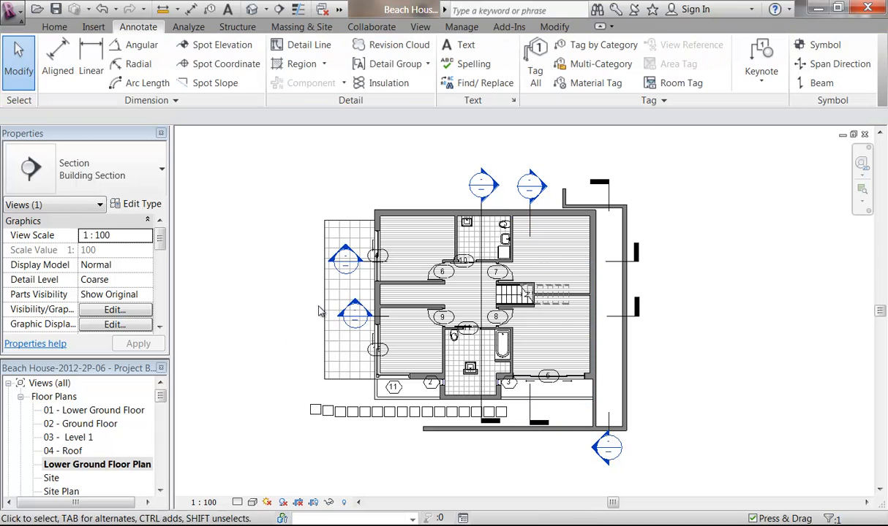
pyautogui.click(482, 255)
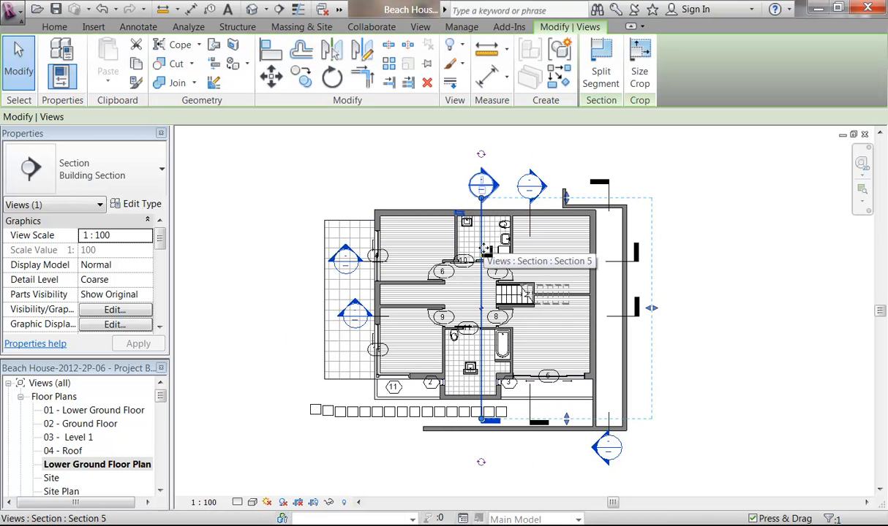
# Step: Rename the Section 5 view to 'Section 5 temp'
pyautogui.moveTo(161, 397); pyautogui.dragTo(160, 456)
pyautogui.click(65, 465)
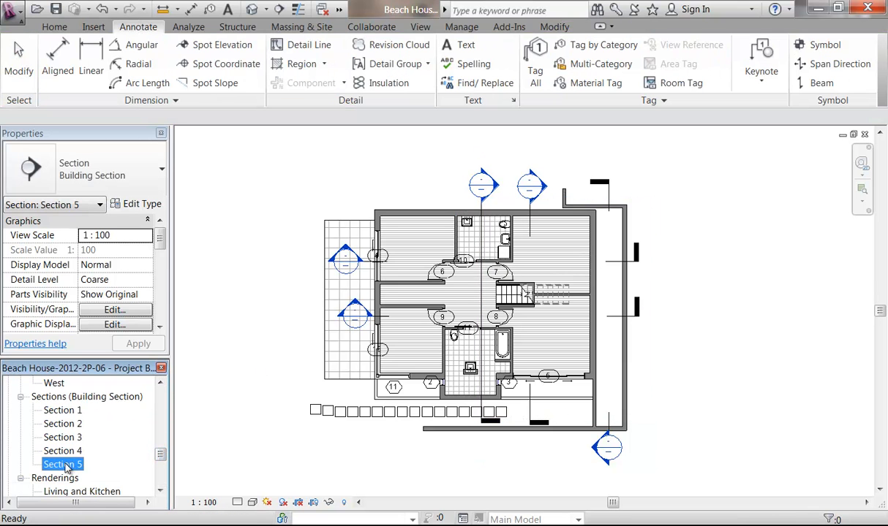
pyautogui.rightClick(67, 469)
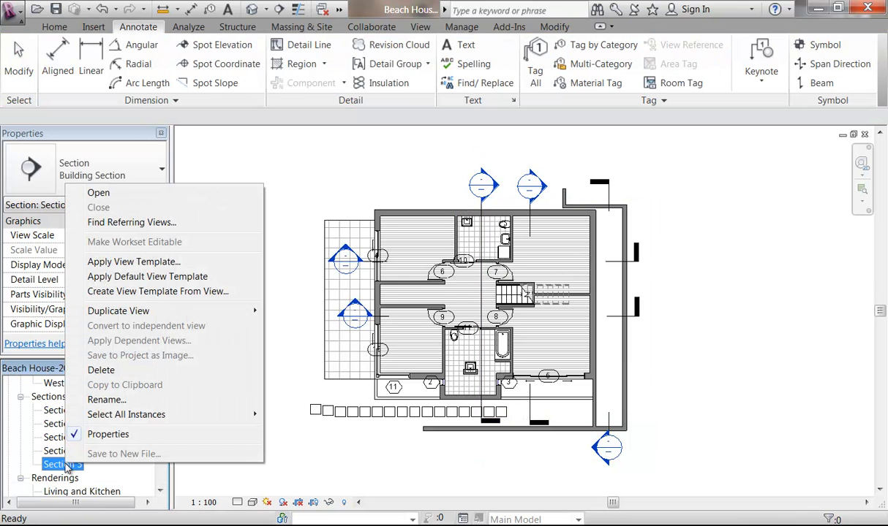
pyautogui.click(106, 400)
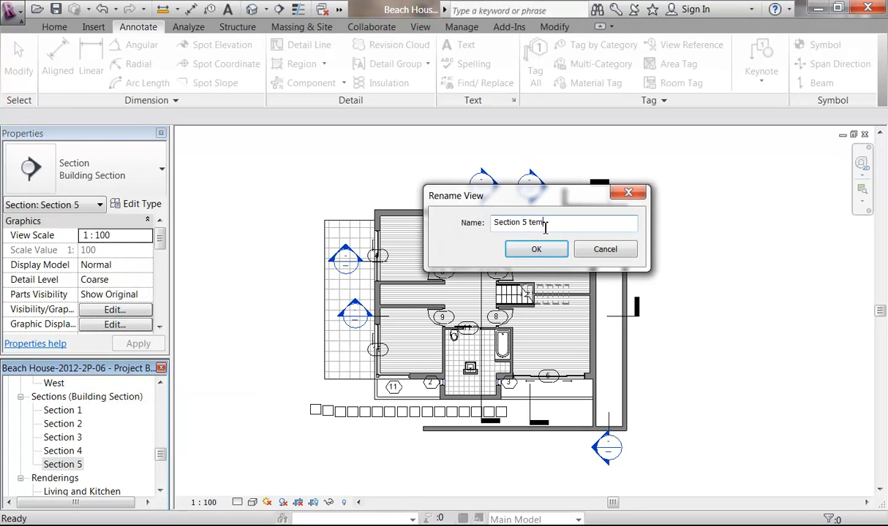
pyautogui.write('temp')
pyautogui.click(533, 250)
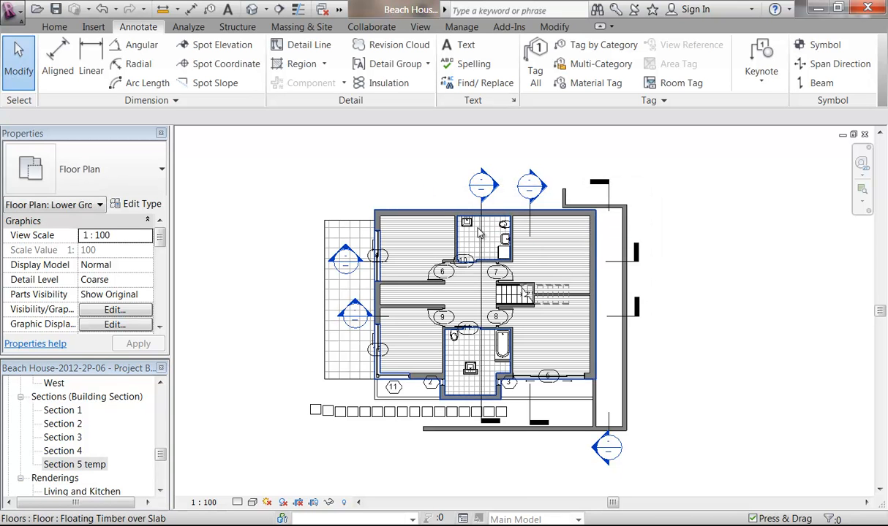
# Step: Hide the Section 5 temp marker in the floor plan
pyautogui.click(430, 198)
pyautogui.rightClick(419, 192)
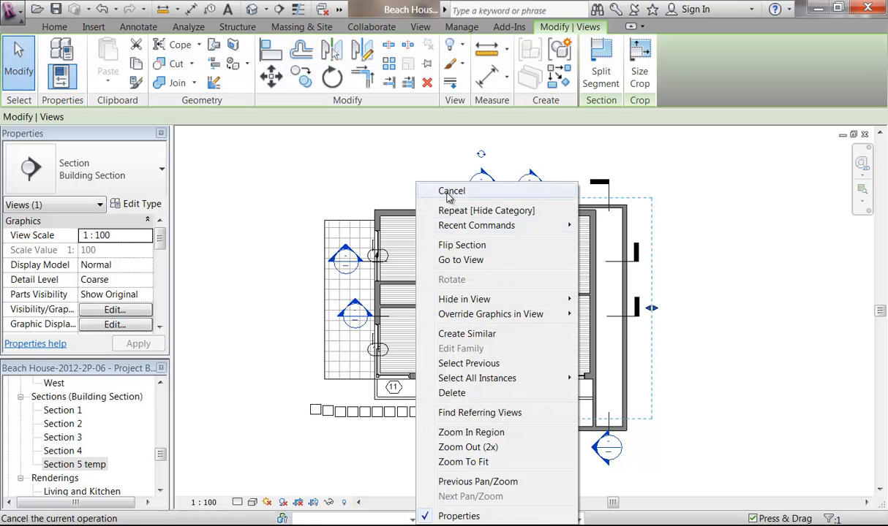
pyautogui.moveTo(480, 303)
pyautogui.click(614, 300)
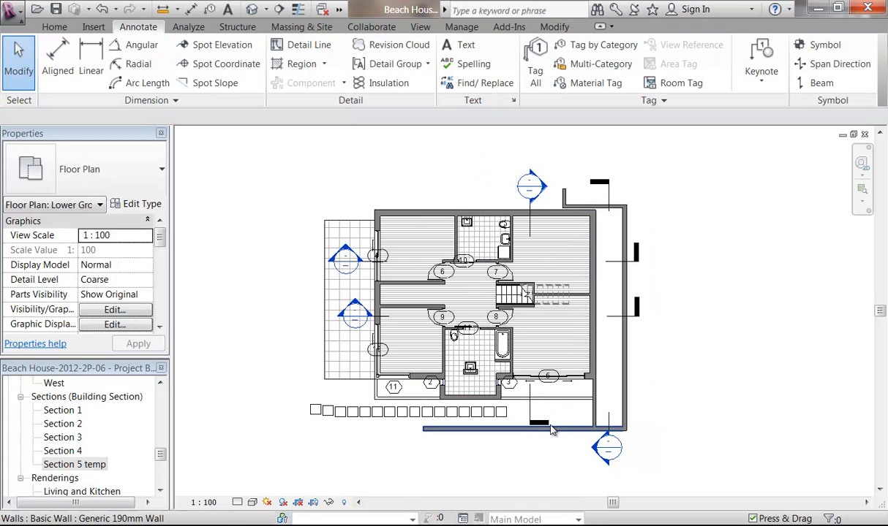
# Step: Rename the Section 4 view to 'Section 4 temp'
pyautogui.click(612, 418)
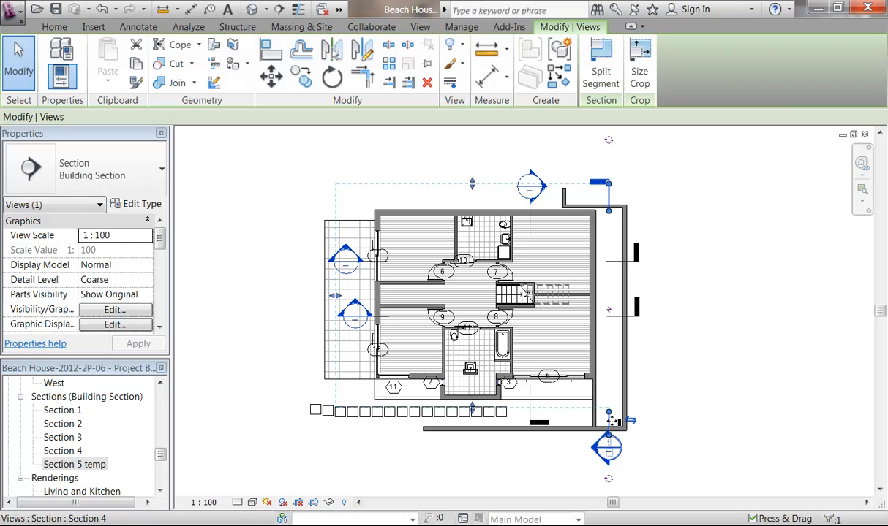
pyautogui.click(83, 451)
pyautogui.rightClick(82, 452)
pyautogui.click(93, 388)
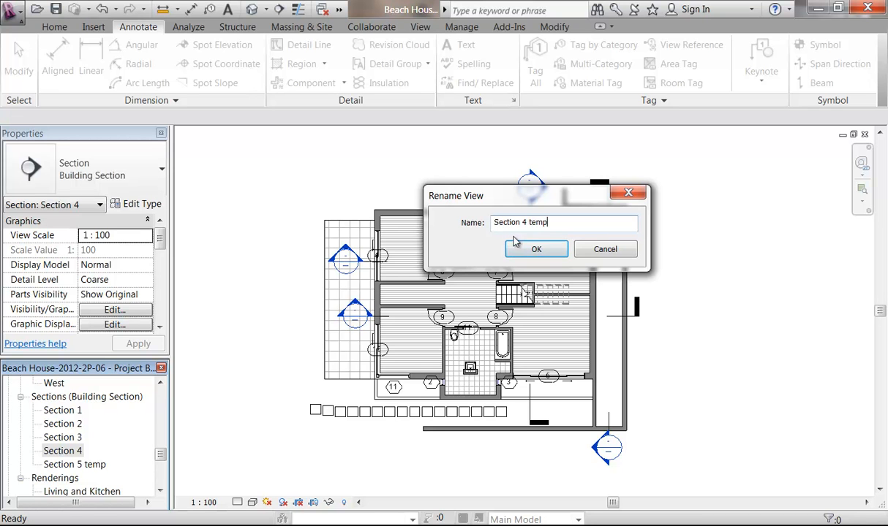
pyautogui.click(517, 246)
# Step: Hide the Section 4 temp marker in the floor plan
pyautogui.click(614, 423)
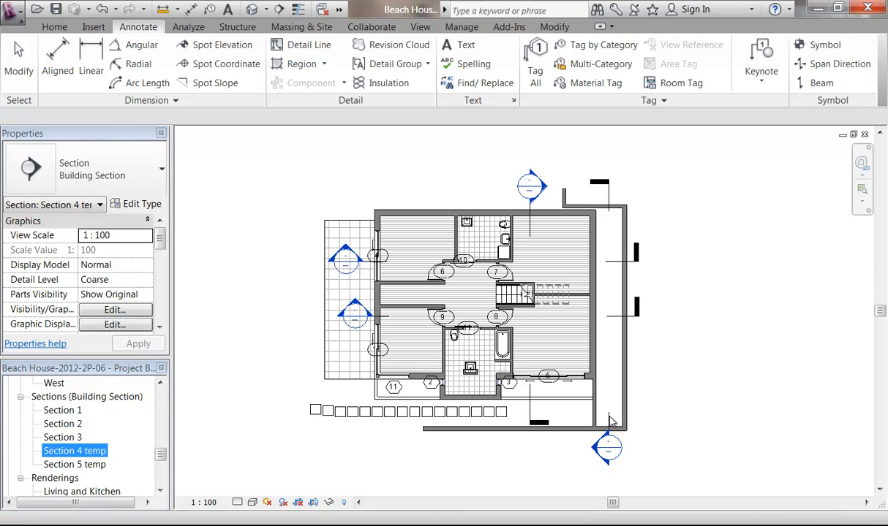
pyautogui.click(608, 421)
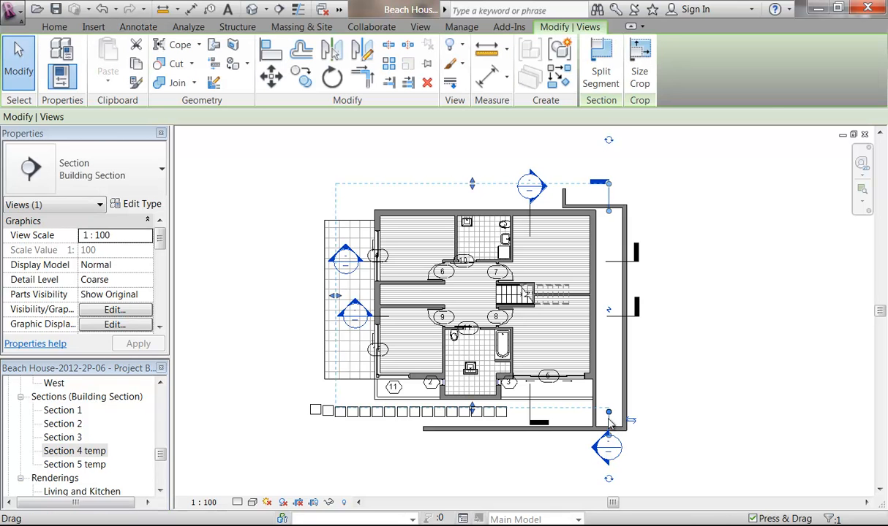
pyautogui.rightClick(610, 421)
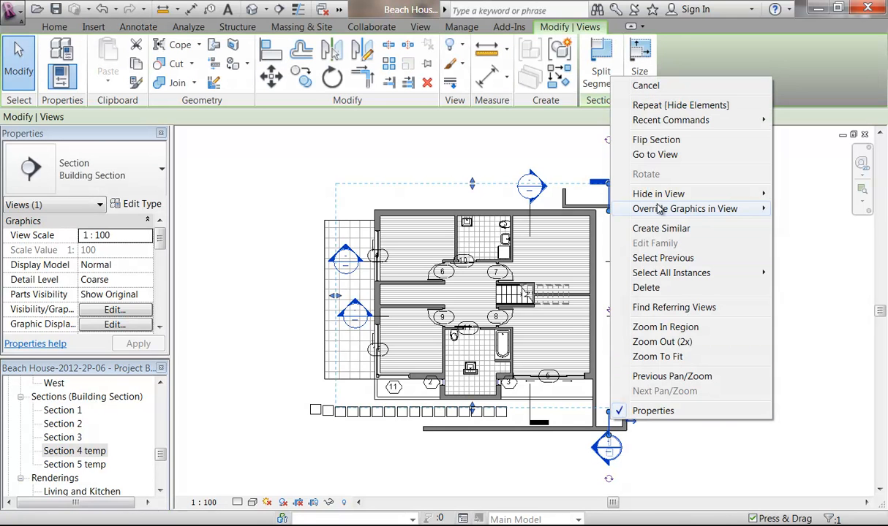
pyautogui.moveTo(658, 194)
pyautogui.click(808, 193)
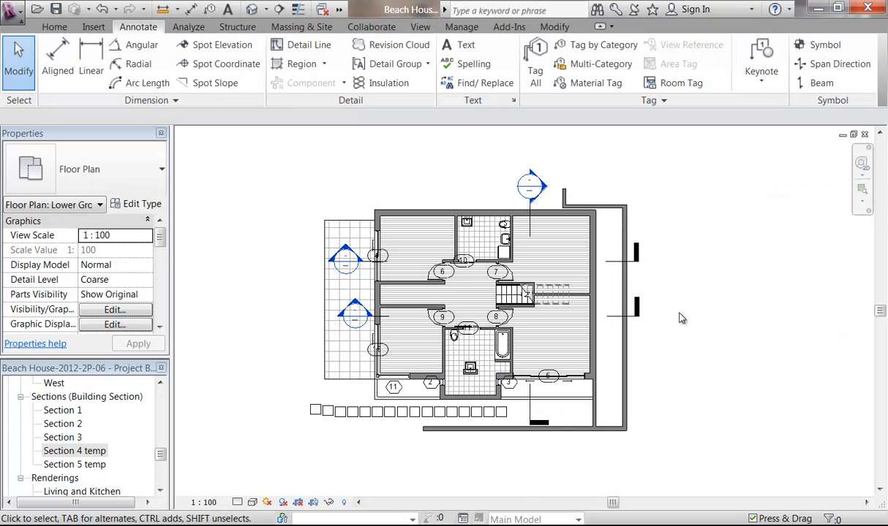
# Step: Rename the Section 1 view to 'Section 1 temp'
pyautogui.scroll(3, 630, 201)
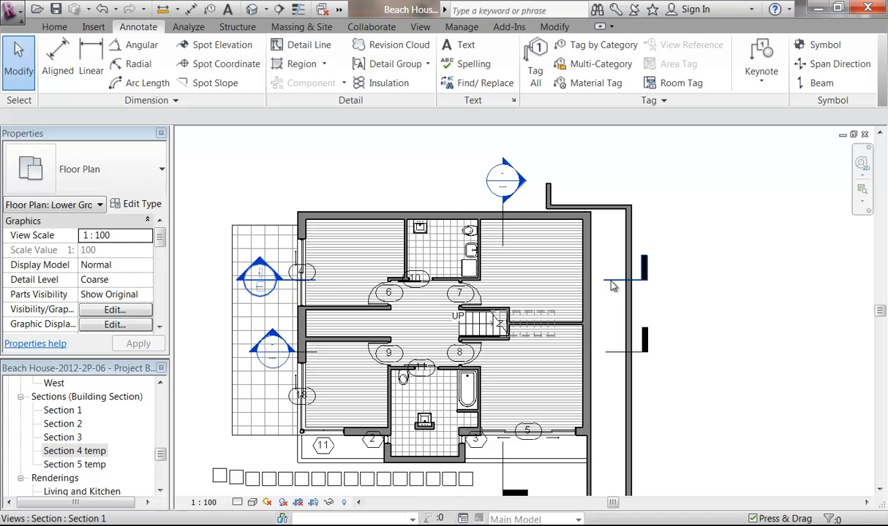
pyautogui.click(611, 283)
pyautogui.rightClick(616, 282)
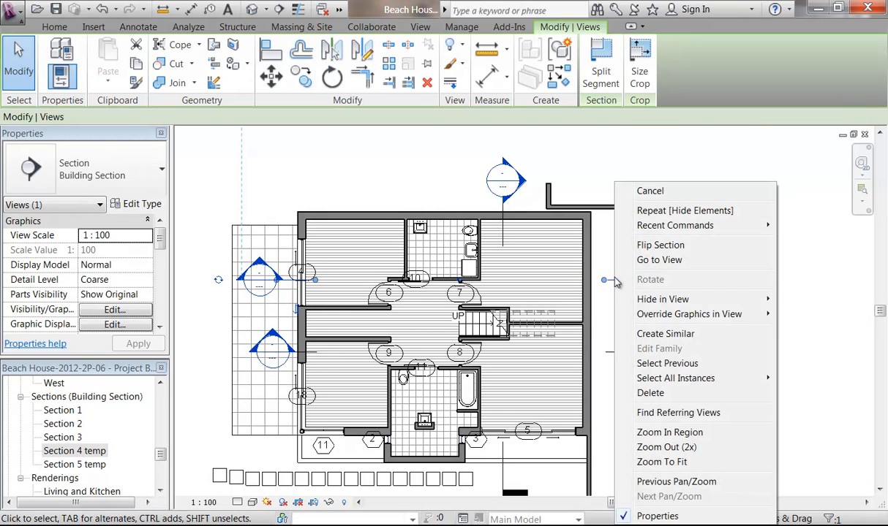
pyautogui.moveTo(643, 303)
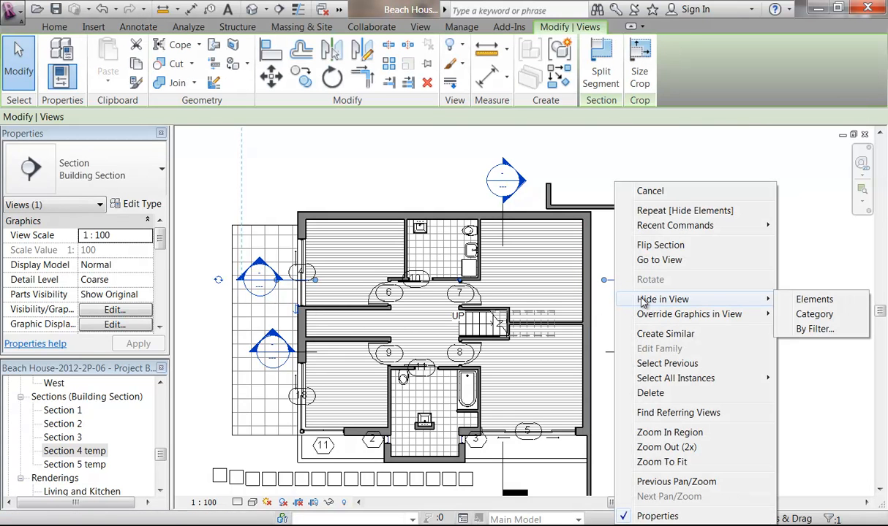
pyautogui.click(702, 125)
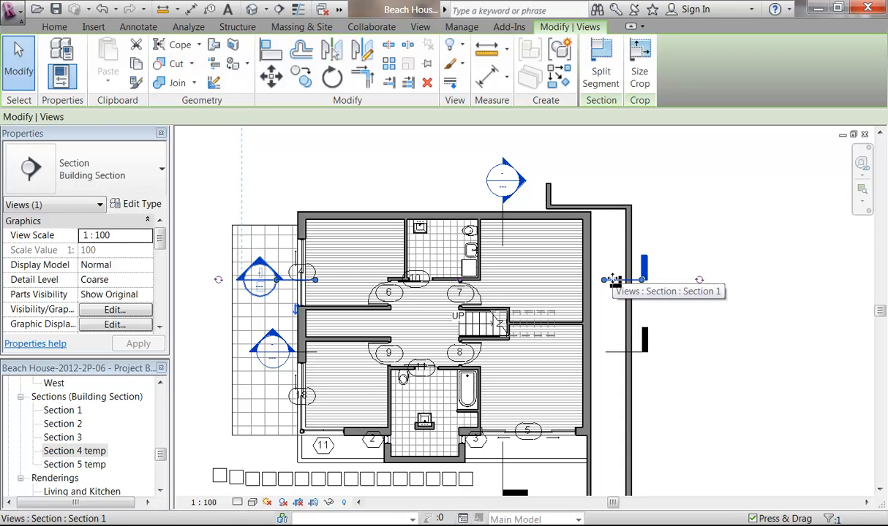
pyautogui.moveTo(156, 457)
pyautogui.mouseDown()
pyautogui.moveTo(159, 469)
pyautogui.moveTo(159, 451)
pyautogui.moveTo(154, 460)
pyautogui.mouseUp()
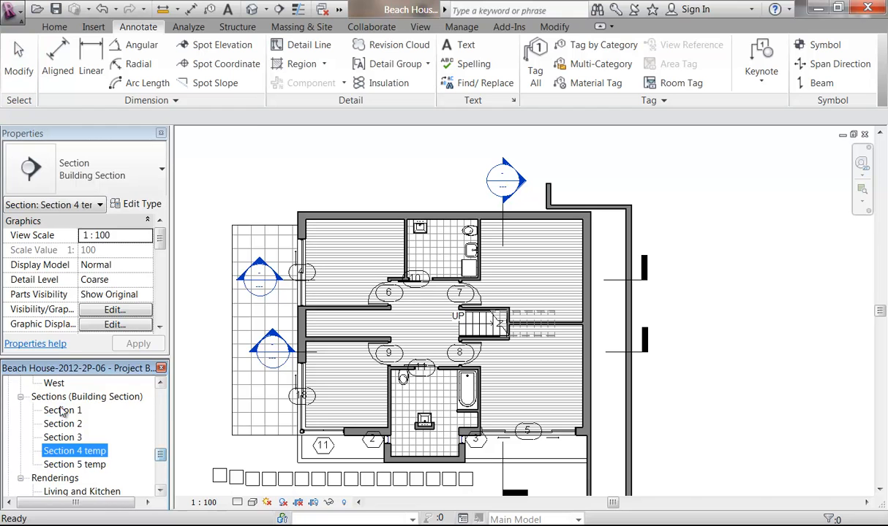
pyautogui.rightClick(61, 411)
pyautogui.click(108, 343)
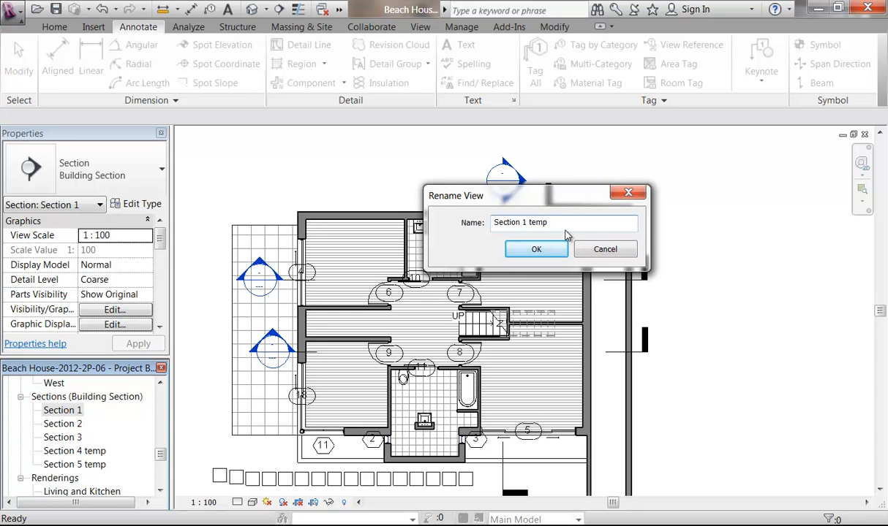
pyautogui.click(534, 249)
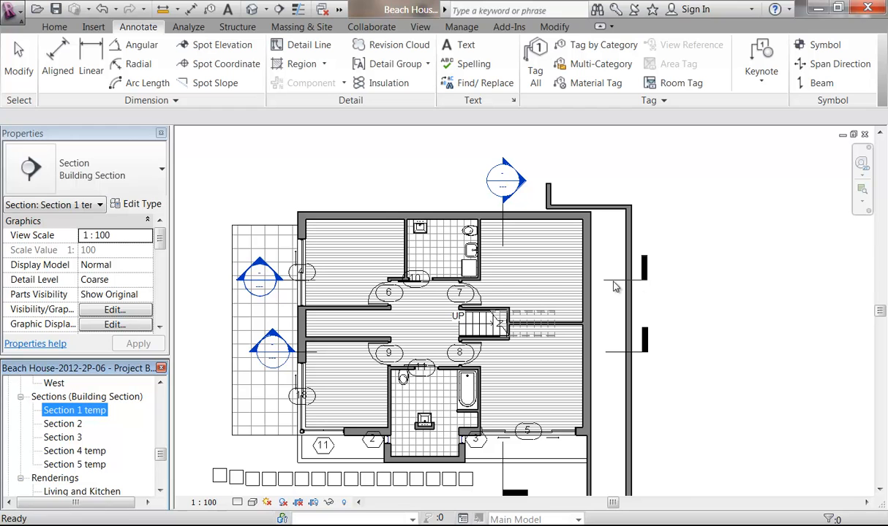
# Step: Hide the Section 1 section line in this plan view only
pyautogui.click(612, 282)
pyautogui.click(612, 282)
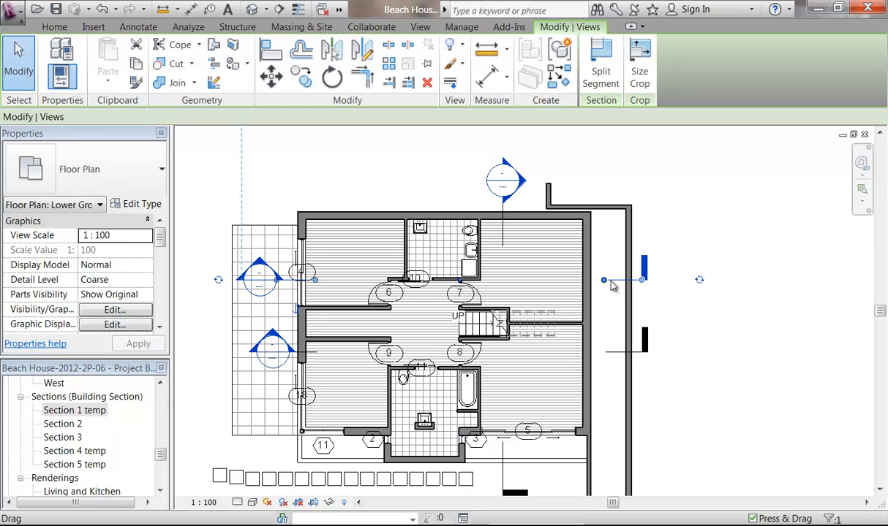
pyautogui.rightClick(612, 283)
pyautogui.moveTo(658, 297)
pyautogui.click(810, 297)
pyautogui.scroll(-2, 744, 316)
pyautogui.moveTo(743, 316)
pyautogui.mouseDown(button='middle')
pyautogui.moveTo(721, 293)
pyautogui.moveTo(719, 318)
pyautogui.moveTo(730, 313)
pyautogui.mouseUp(button='middle')
pyautogui.scroll(1, 687, 310)
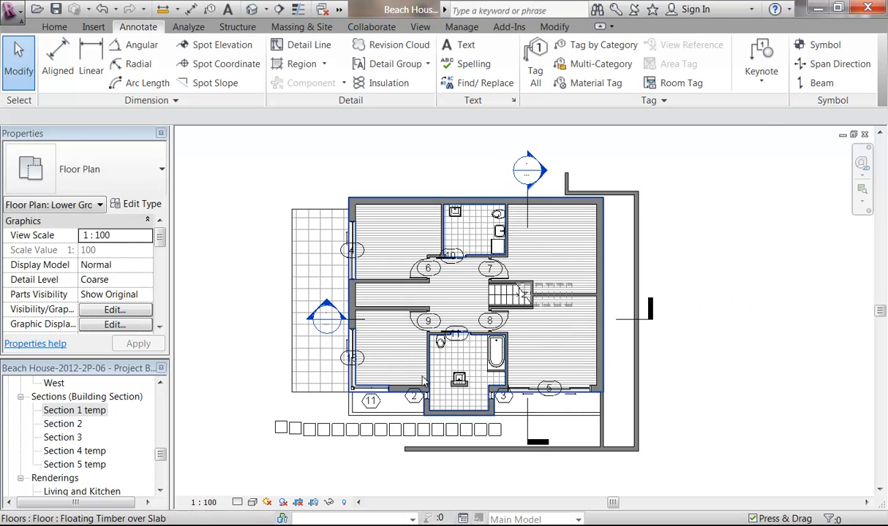
pyautogui.scroll(2, 366, 404)
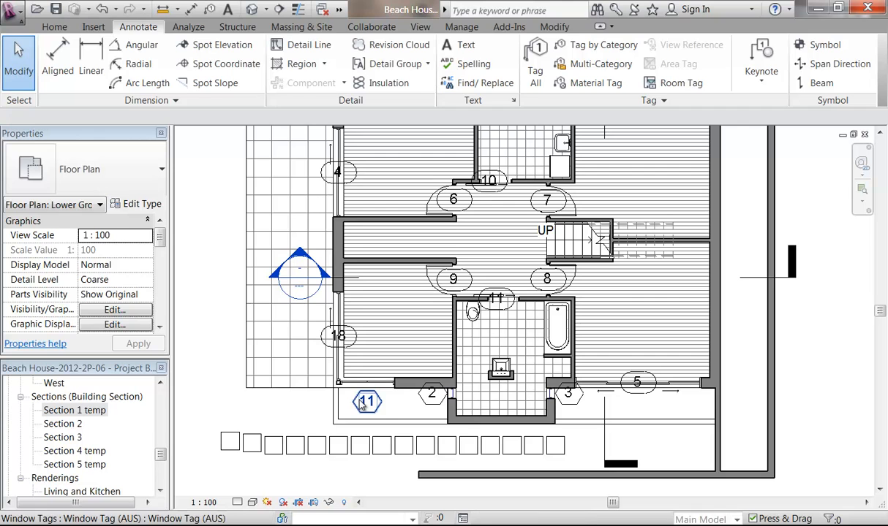
# Step: Delete window tag 11 and hide all door tags in the view with VH
pyautogui.click(363, 407)
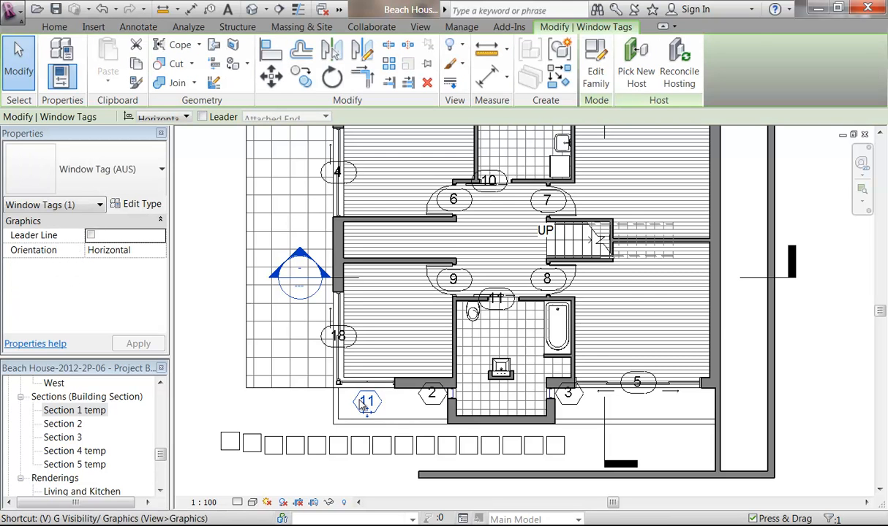
pyautogui.press('Delete')
pyautogui.scroll(2, 329, 351)
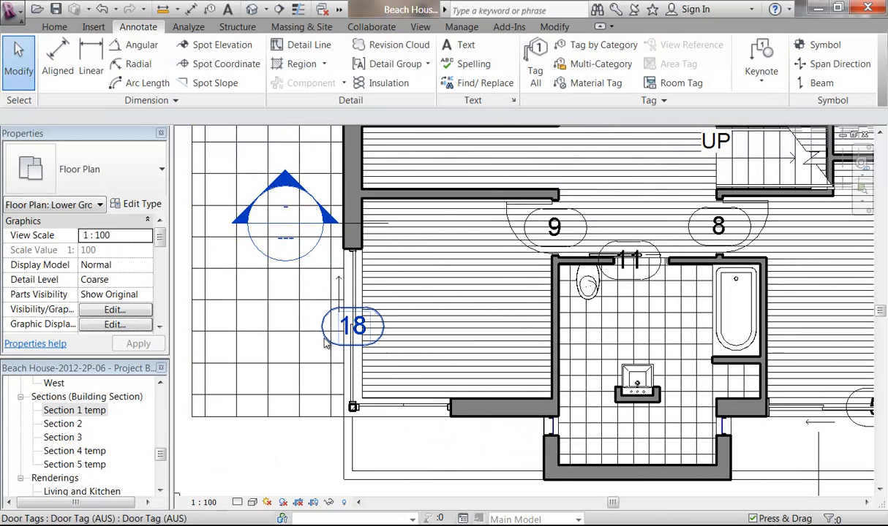
pyautogui.click(325, 340)
pyautogui.press('v')
pyautogui.press('h')
pyautogui.scroll(-4, 327, 343)
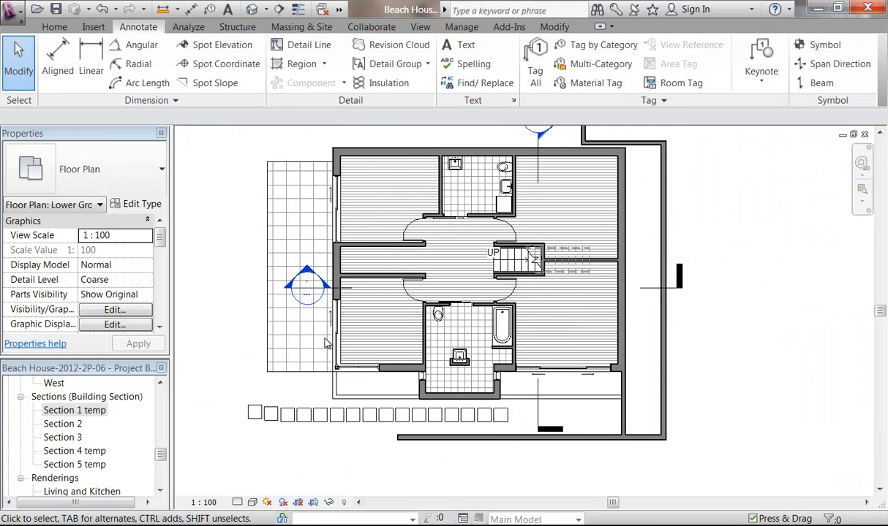
pyautogui.scroll(-1, 405, 300)
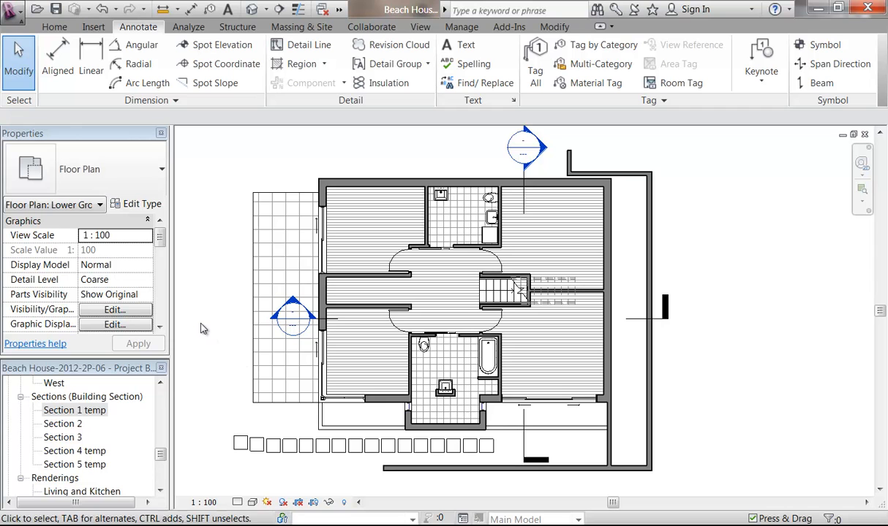
# Step: Switch the plan's visual style to Realistic
pyautogui.click(252, 503)
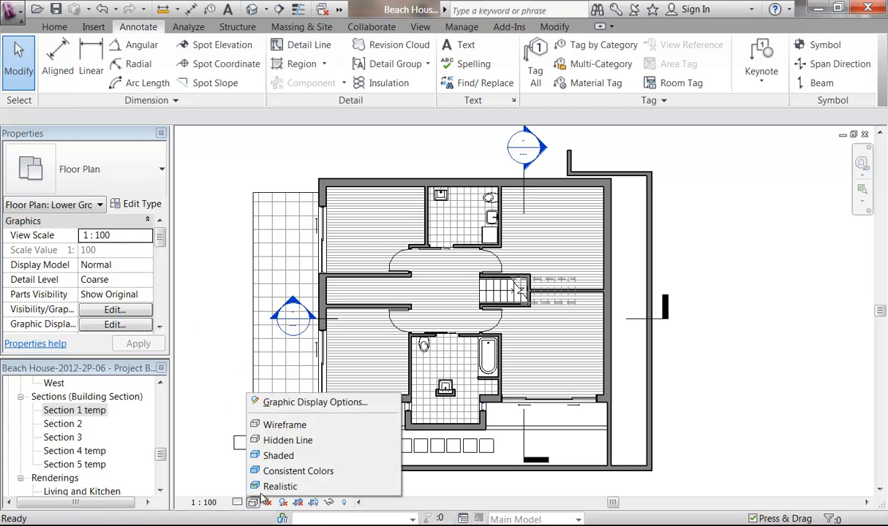
pyautogui.click(285, 471)
pyautogui.moveTo(319, 487); pyautogui.dragTo(328, 481, button='middle')
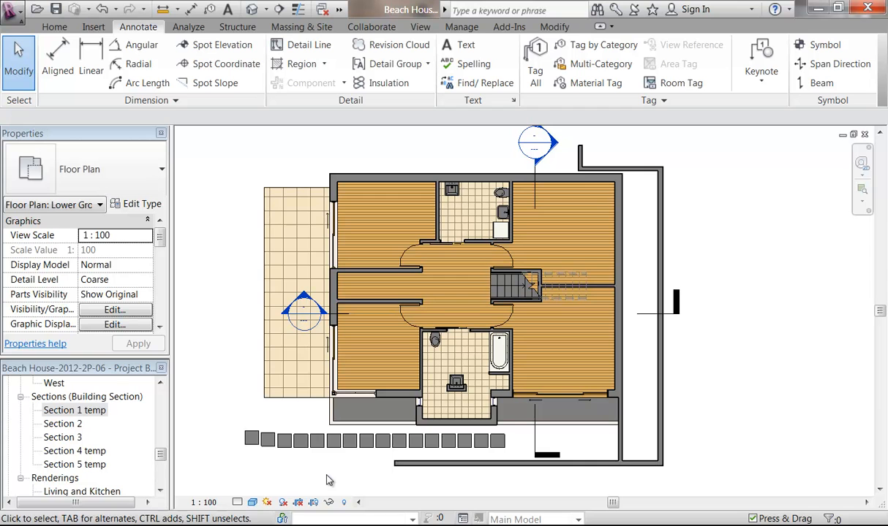
pyautogui.moveTo(159, 454); pyautogui.dragTo(160, 479)
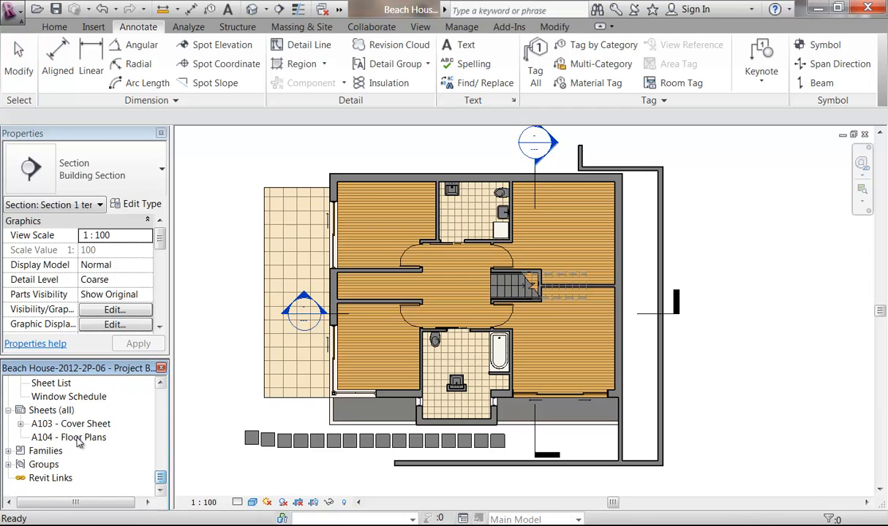
# Step: Place the Lower Ground Floor Plan as a viewport on sheet A104 - Floor Plans
pyautogui.doubleClick(69, 437)
pyautogui.moveTo(160, 478); pyautogui.dragTo(165, 404)
pyautogui.moveTo(103, 451); pyautogui.dragTo(436, 314)
pyautogui.click(437, 315)
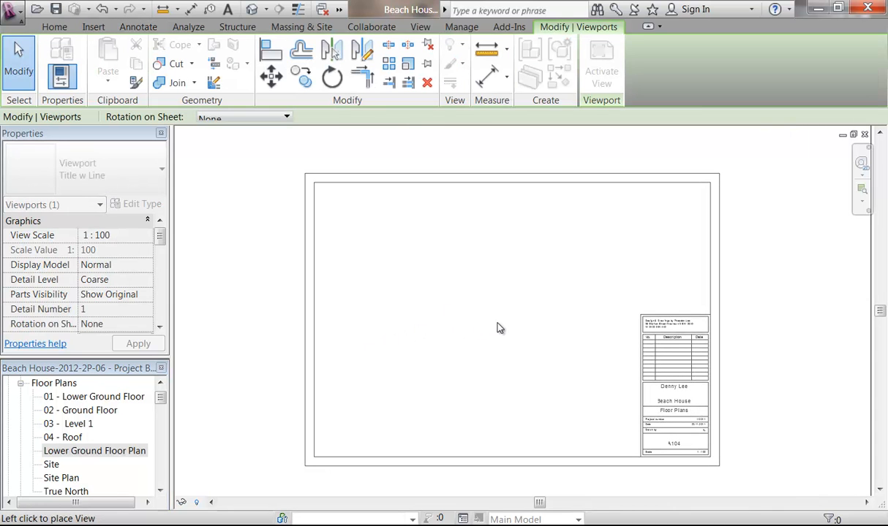
pyautogui.scroll(-3, 500, 358)
pyautogui.scroll(3, 496, 350)
pyautogui.scroll(2, 337, 220)
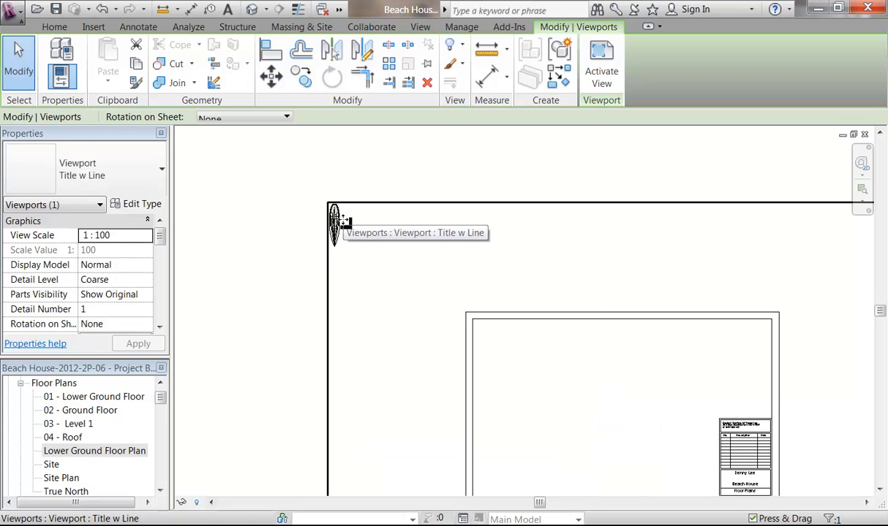
pyautogui.scroll(-3, 334, 221)
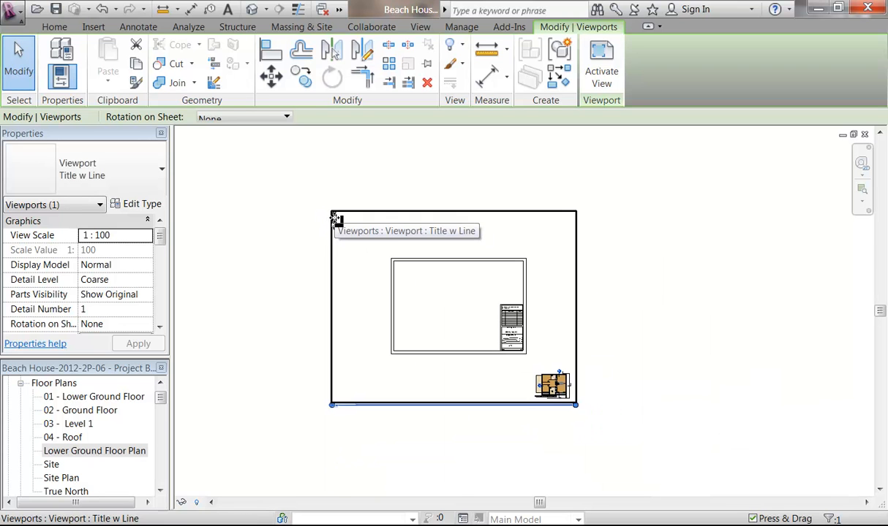
pyautogui.click(311, 248)
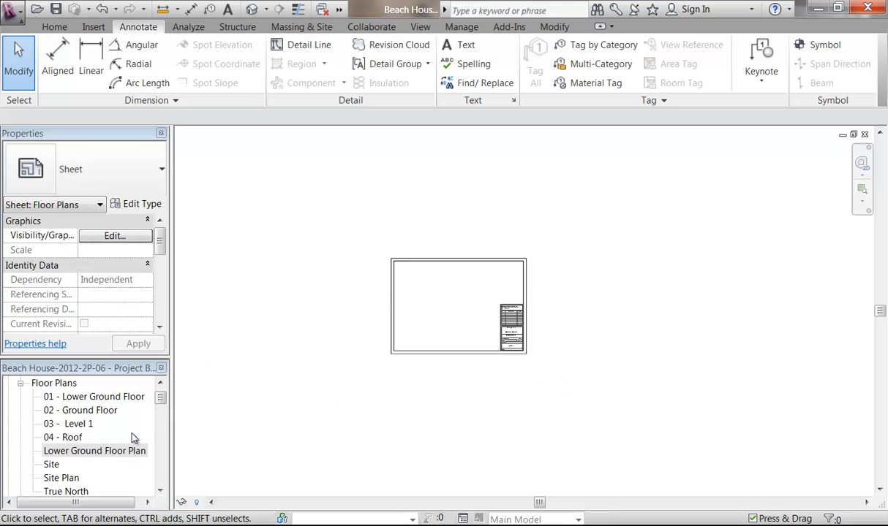
# Step: In the Lower Ground Floor Plan, hide the stray Yacht (AUS) entourage in this view
pyautogui.doubleClick(115, 452)
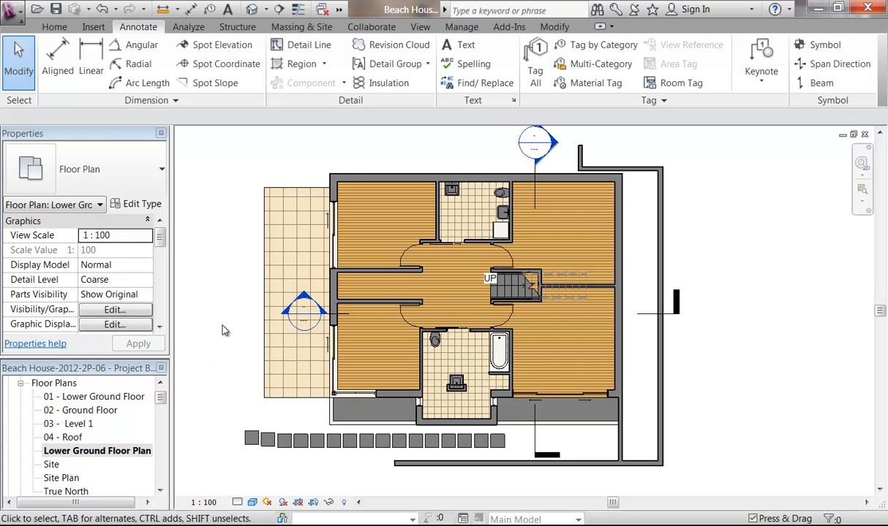
pyautogui.scroll(-5, 216, 322)
pyautogui.moveTo(216, 322); pyautogui.dragTo(561, 391, button='middle')
pyautogui.scroll(-5, 534, 352)
pyautogui.moveTo(509, 323); pyautogui.dragTo(510, 368, button='middle')
pyautogui.click(343, 236)
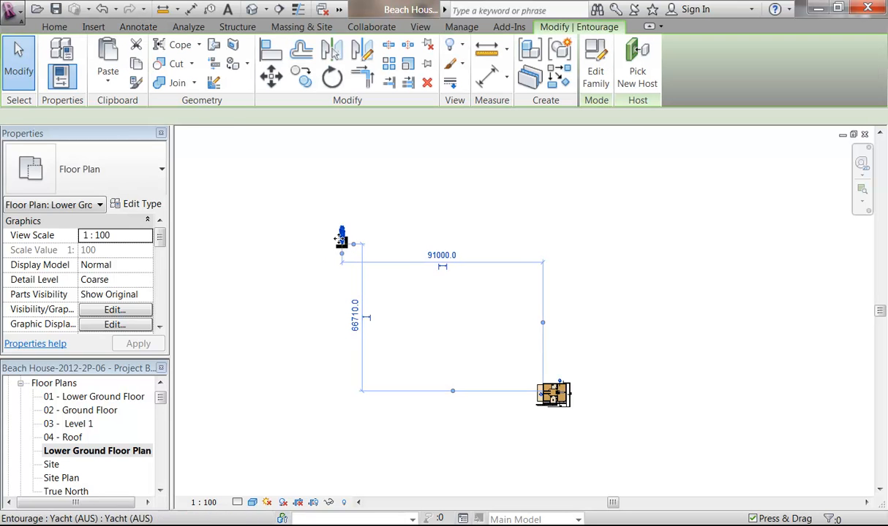
pyautogui.moveTo(300, 363); pyautogui.dragTo(287, 360, button='middle')
pyautogui.rightClick(282, 174)
pyautogui.moveTo(365, 299)
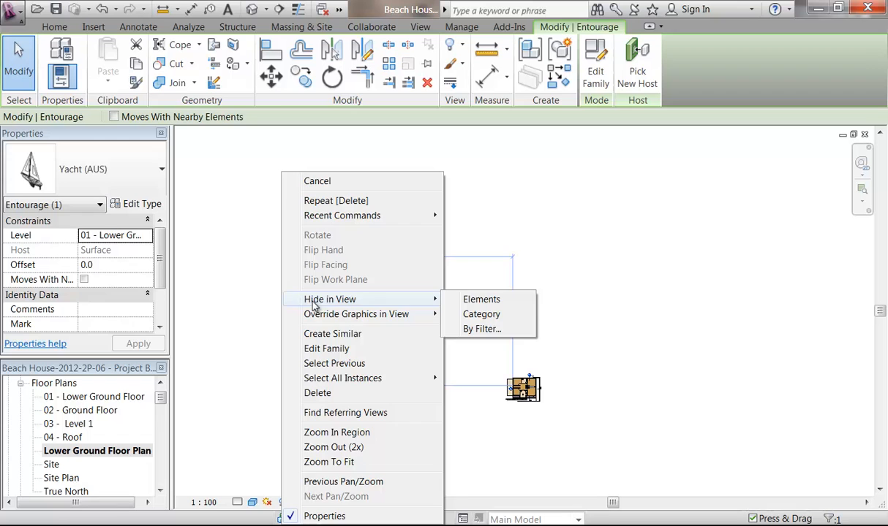
pyautogui.click(465, 302)
pyautogui.scroll(3, 557, 448)
pyautogui.moveTo(367, 308); pyautogui.dragTo(289, 331, button='middle')
pyautogui.scroll(2, 289, 331)
pyautogui.scroll(1, 359, 274)
pyautogui.moveTo(359, 274); pyautogui.dragTo(319, 267, button='middle')
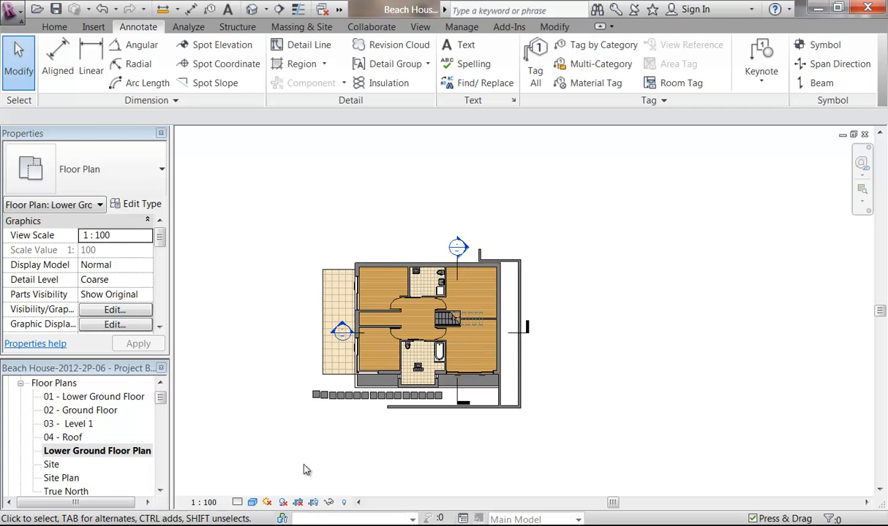
# Step: Show the crop region and pull its bottom, right and top edges toward the plan
pyautogui.click(313, 503)
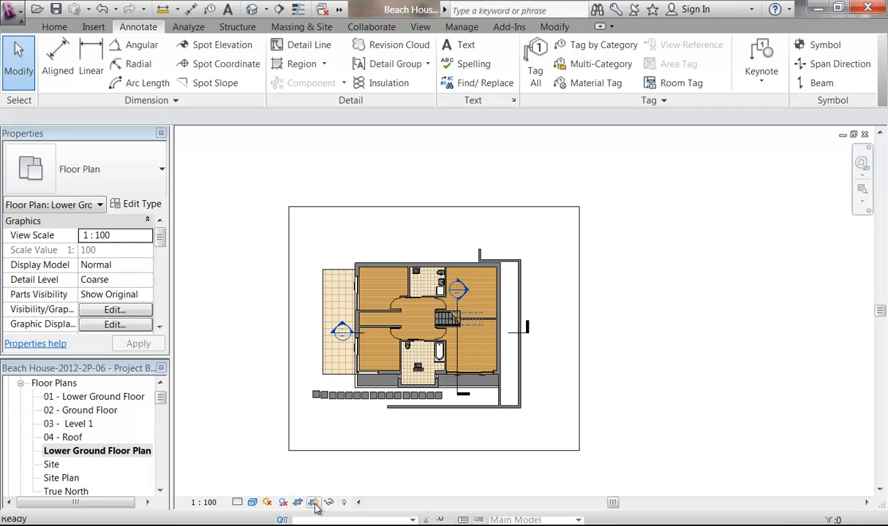
pyautogui.click(333, 452)
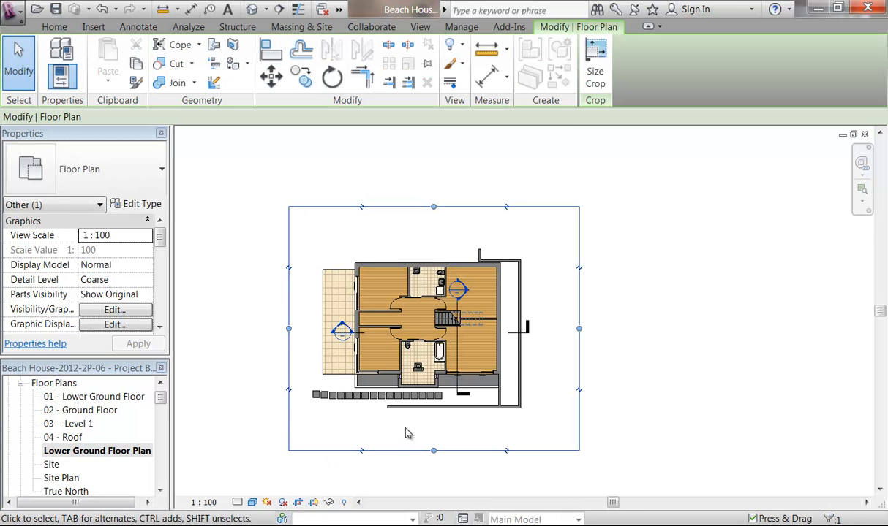
pyautogui.scroll(2, 406, 432)
pyautogui.moveTo(479, 488); pyautogui.dragTo(472, 432)
pyautogui.moveTo(668, 296); pyautogui.dragTo(607, 296)
pyautogui.moveTo(445, 160); pyautogui.dragTo(468, 208)
# Step: Tighten the crop's top and left edges around the house, then hide the crop boundary
pyautogui.scroll(5, 471, 204)
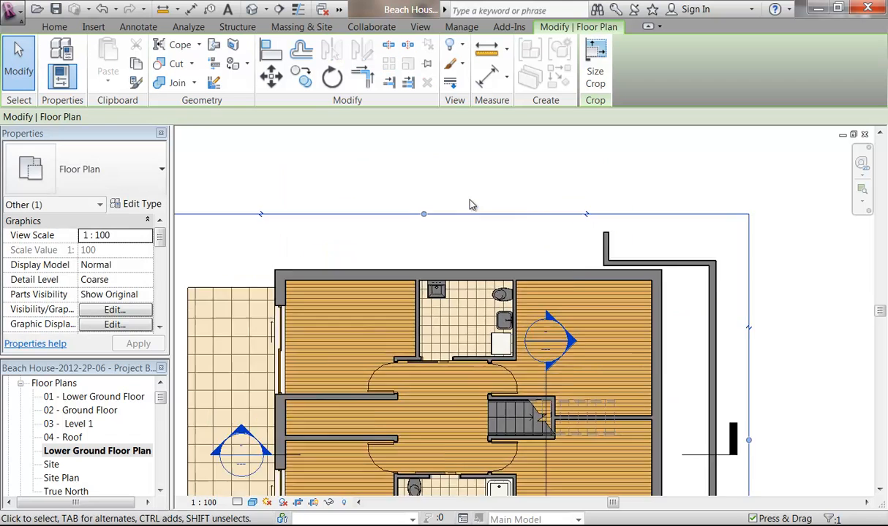
pyautogui.moveTo(410, 224); pyautogui.dragTo(407, 253)
pyautogui.scroll(2, 680, 257)
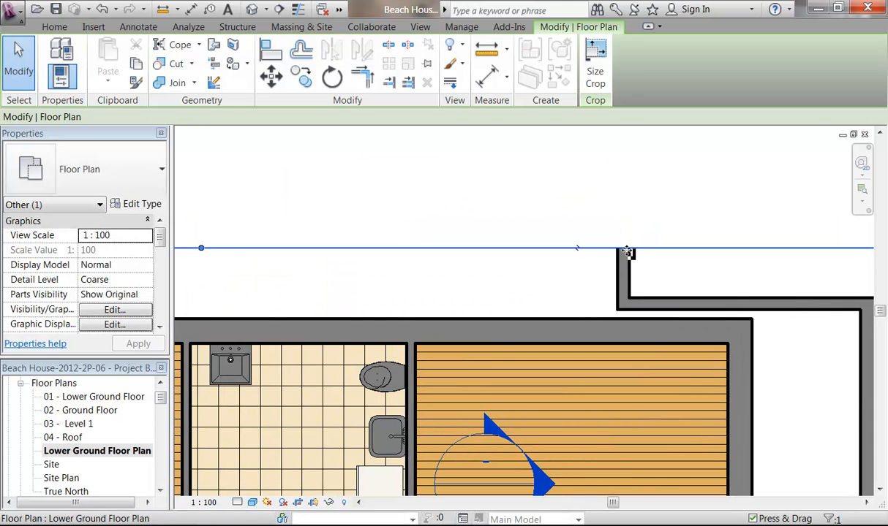
pyautogui.scroll(-4, 615, 241)
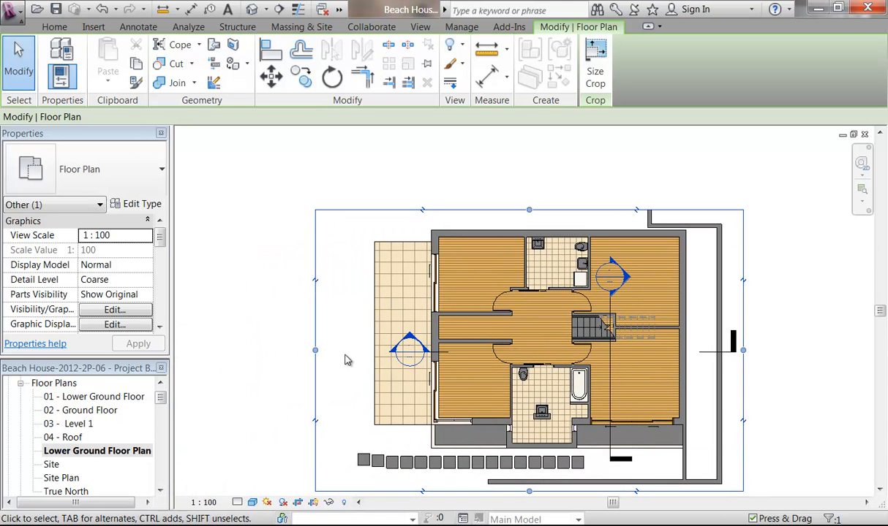
pyautogui.moveTo(313, 349); pyautogui.dragTo(352, 349)
pyautogui.moveTo(303, 384); pyautogui.dragTo(225, 359, button='middle')
pyautogui.scroll(1, 278, 355)
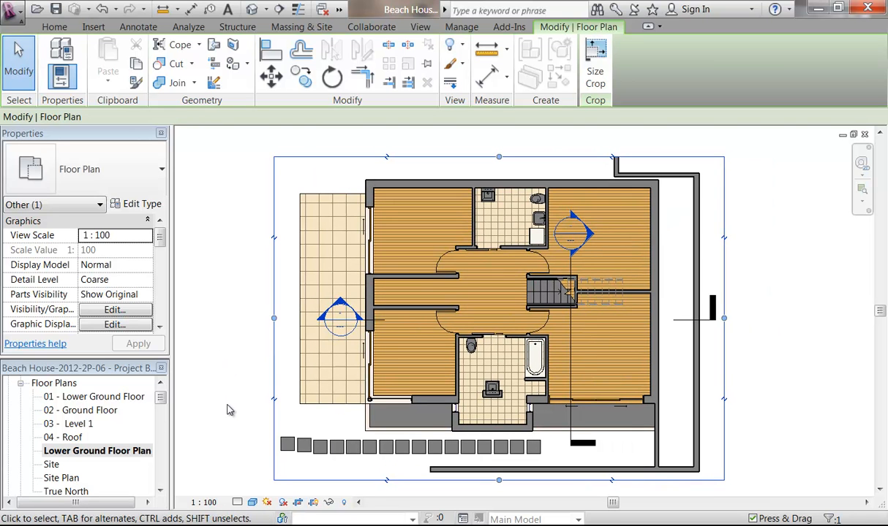
pyautogui.click(314, 503)
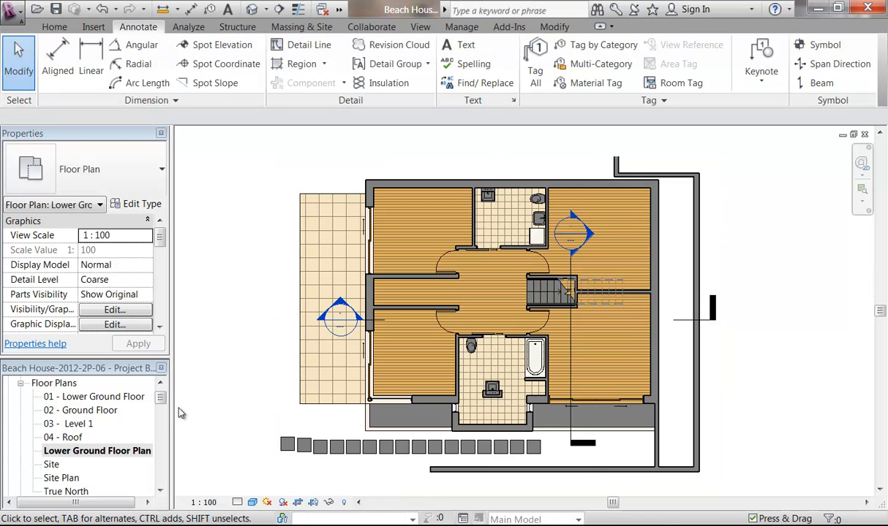
pyautogui.moveTo(161, 396); pyautogui.dragTo(162, 453)
pyautogui.scroll(-2, 162, 465)
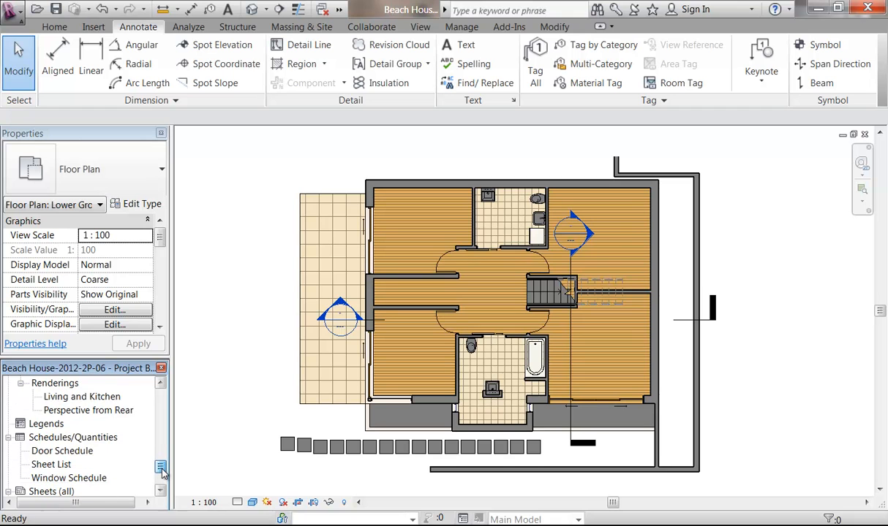
pyautogui.scroll(-2, 162, 469)
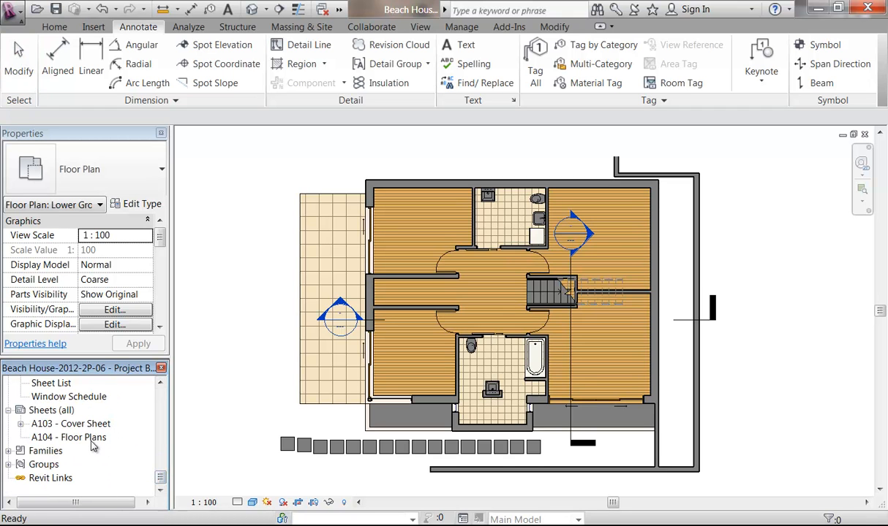
pyautogui.doubleClick(91, 438)
pyautogui.moveTo(161, 476); pyautogui.dragTo(161, 393)
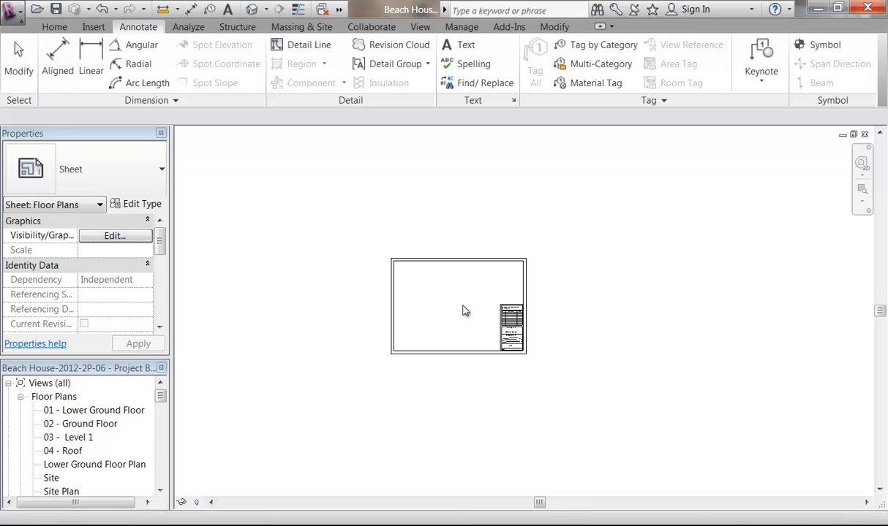
pyautogui.scroll(5, 442, 310)
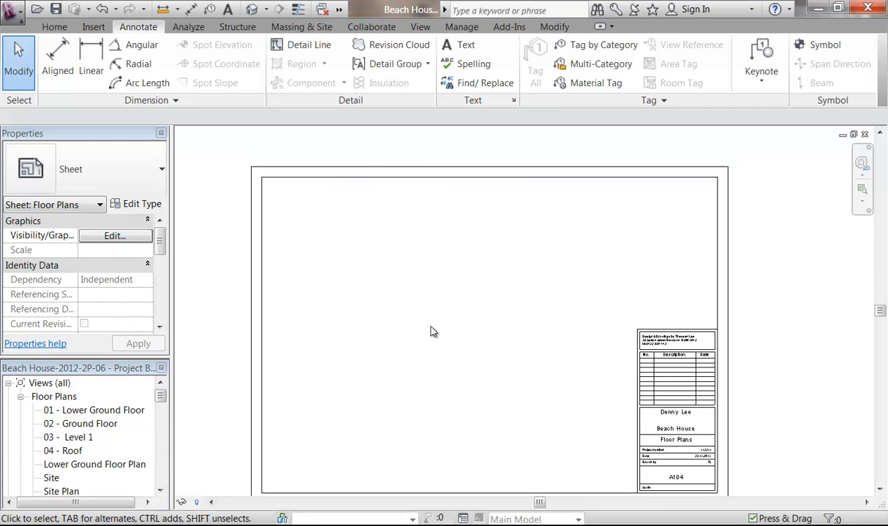
pyautogui.moveTo(97, 467); pyautogui.dragTo(481, 283)
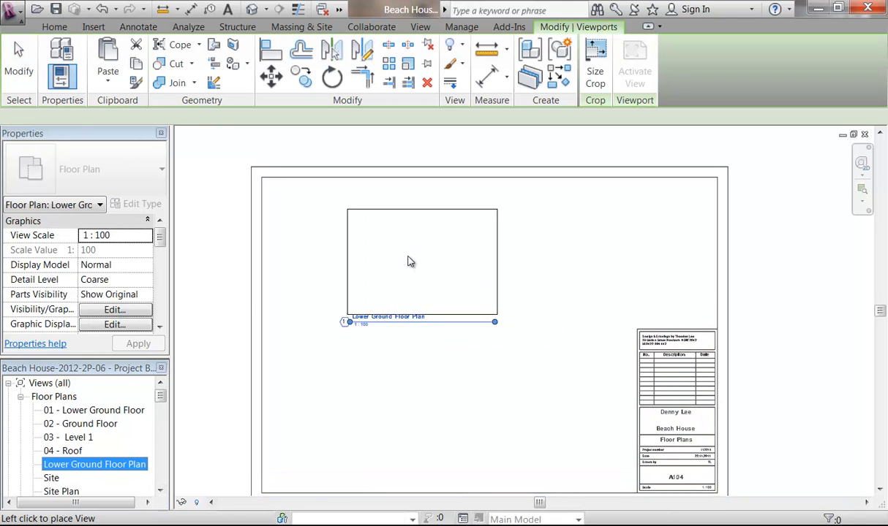
pyautogui.click(366, 253)
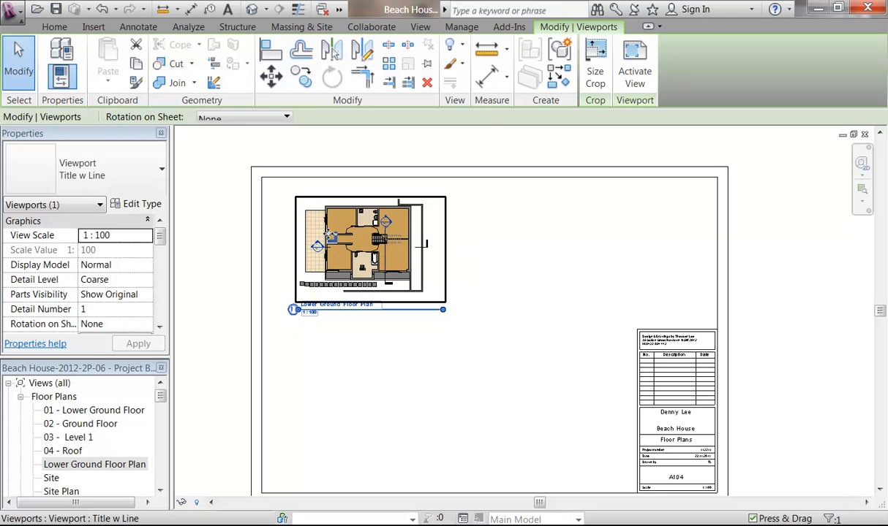
pyautogui.scroll(3, 329, 233)
pyautogui.scroll(-2, 328, 232)
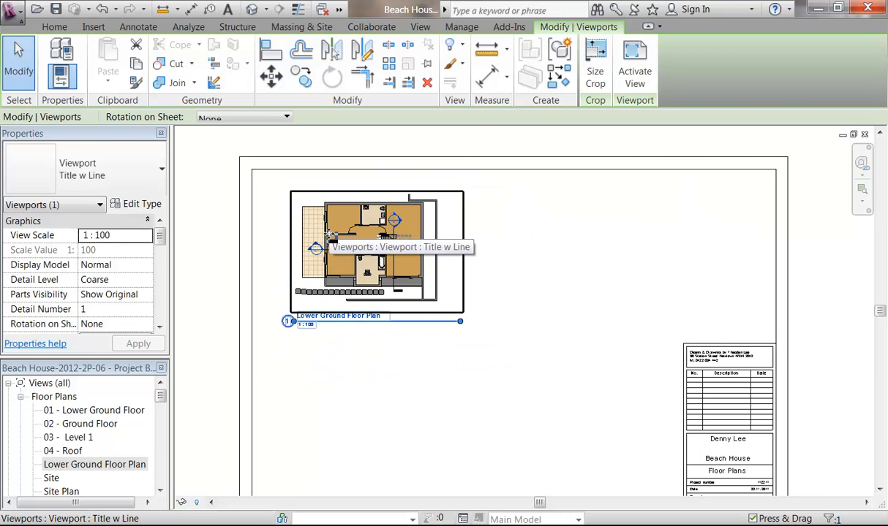
pyautogui.scroll(-2, 328, 232)
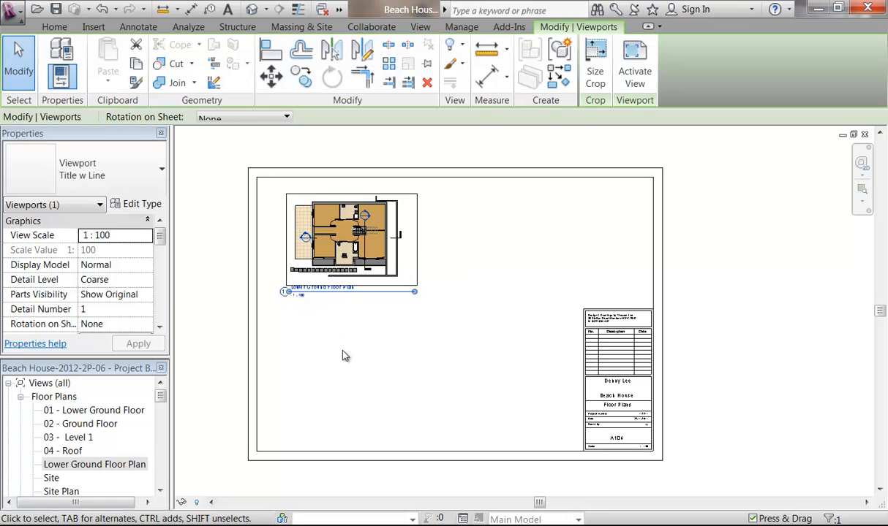
pyautogui.press('Delete')
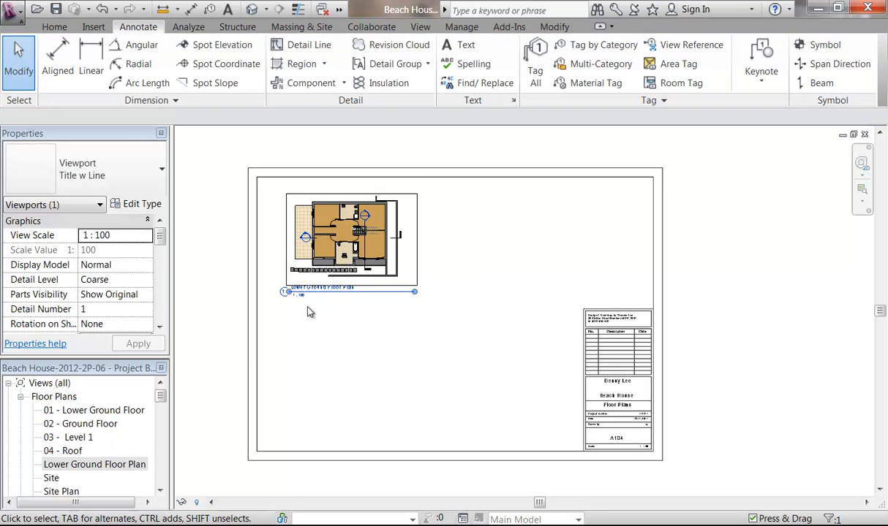
pyautogui.doubleClick(95, 465)
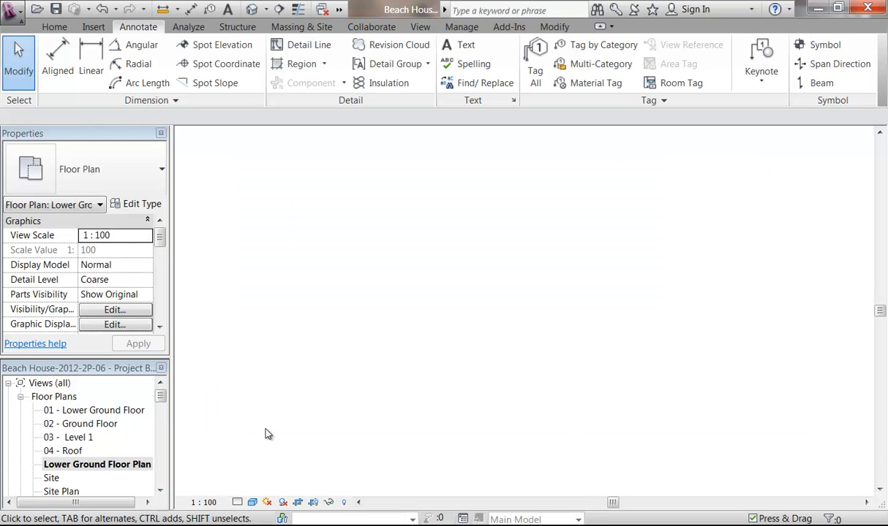
# Step: Set the Lower Ground Floor Plan view scale to 1:50
pyautogui.click(207, 503)
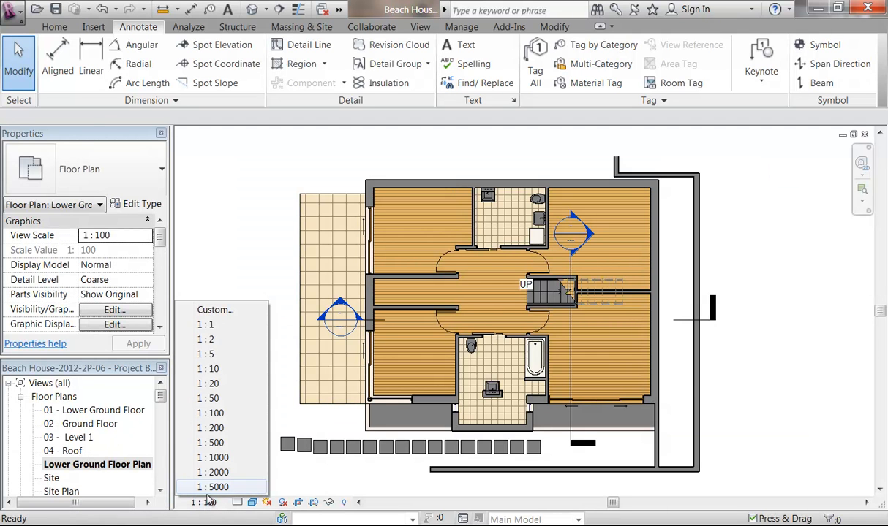
pyautogui.click(208, 399)
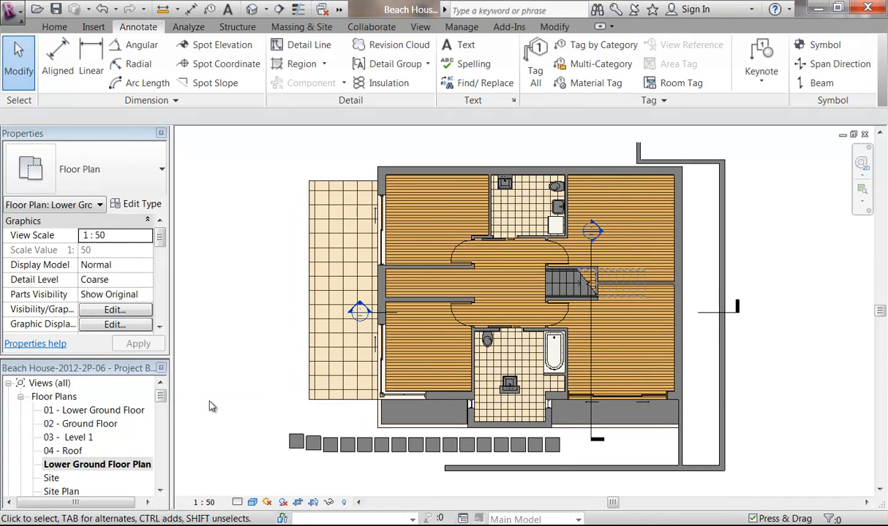
pyautogui.scroll(2, 465, 268)
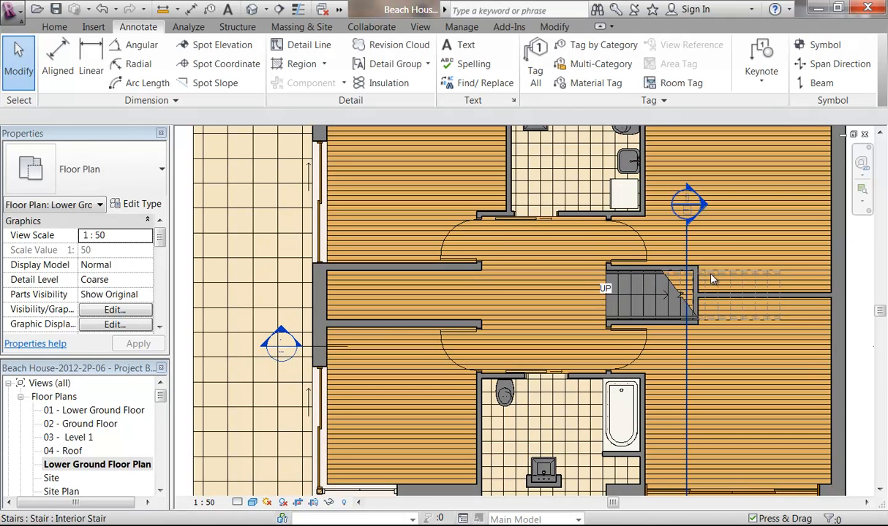
pyautogui.scroll(-2, 494, 263)
pyautogui.moveTo(494, 275); pyautogui.dragTo(434, 279, button='middle')
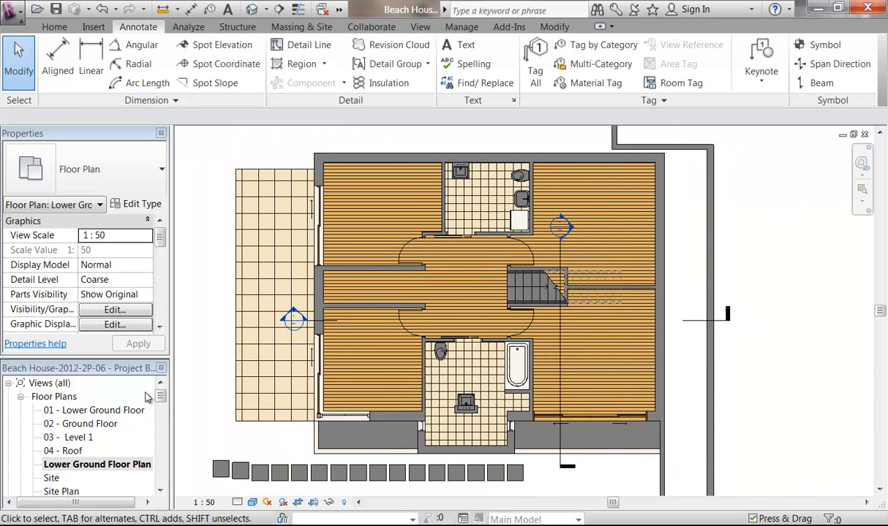
pyautogui.moveTo(160, 398)
pyautogui.mouseDown()
pyautogui.moveTo(155, 481)
pyautogui.moveTo(161, 396)
pyautogui.mouseUp()
# Step: Place the 1:50 Lower Ground Floor Plan viewport on sheet A104 and nudge it into position
pyautogui.doubleClick(73, 465)
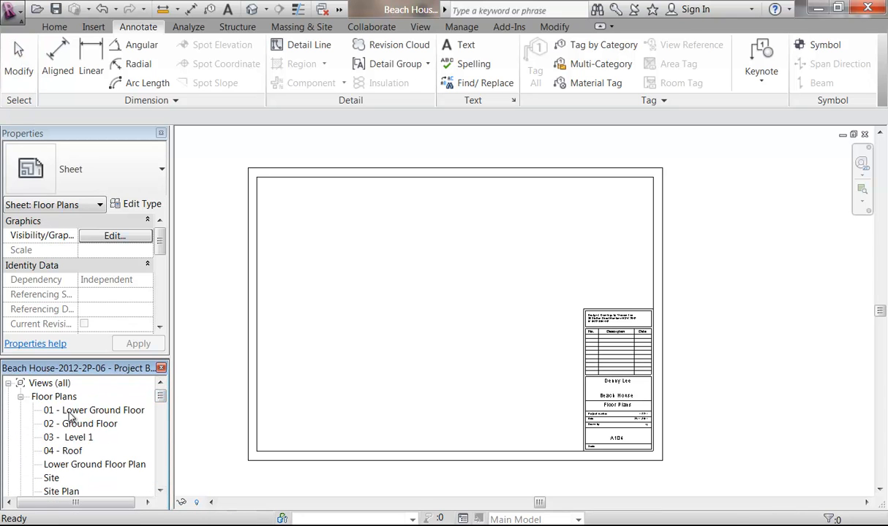
pyautogui.moveTo(73, 465); pyautogui.dragTo(317, 371)
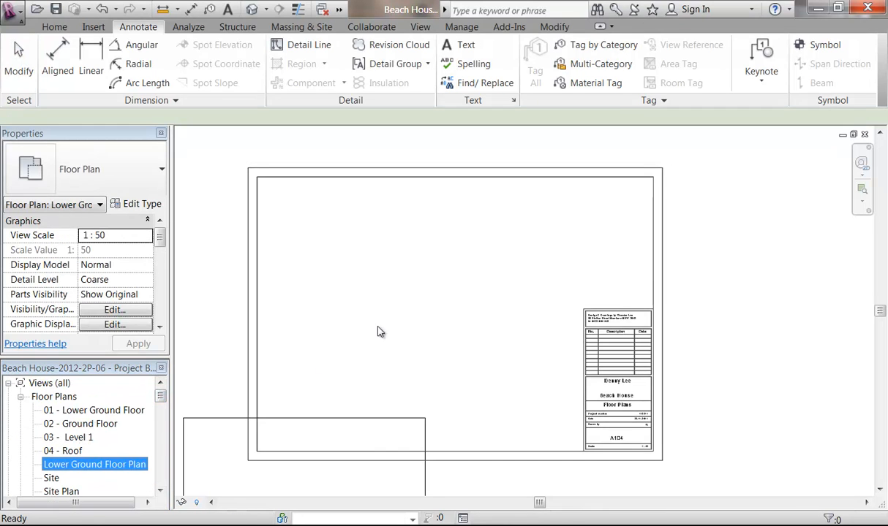
pyautogui.click(431, 313)
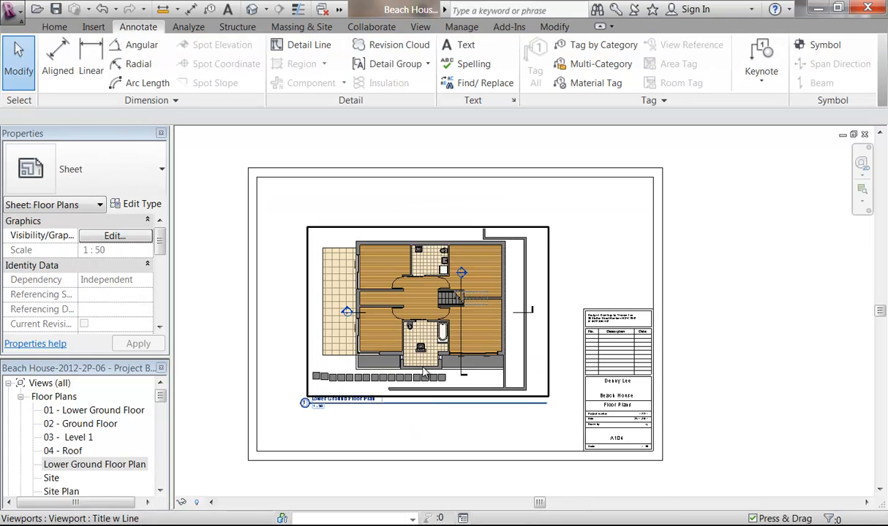
pyautogui.click(422, 365)
pyautogui.moveTo(423, 367); pyautogui.dragTo(407, 398)
pyautogui.click(402, 485)
pyautogui.scroll(2, 377, 354)
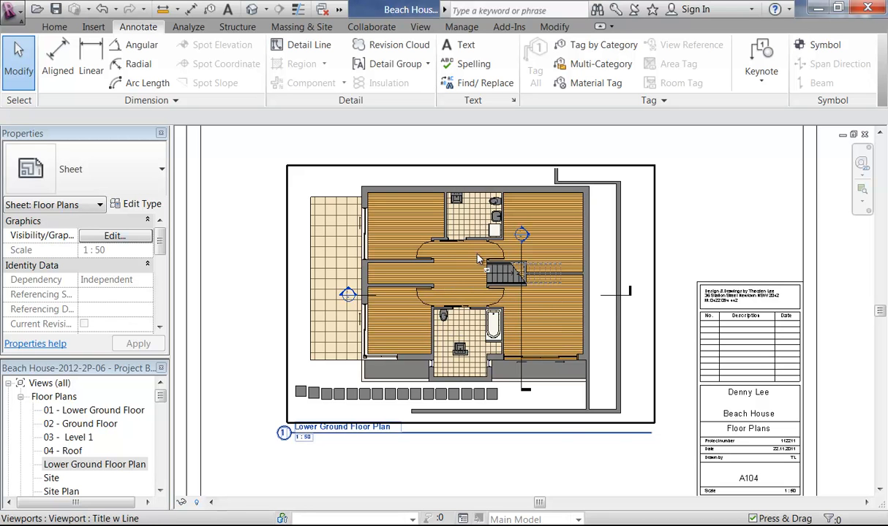
pyautogui.moveTo(233, 294); pyautogui.dragTo(227, 300, button='middle')
pyautogui.moveTo(390, 247); pyautogui.dragTo(378, 267, button='middle')
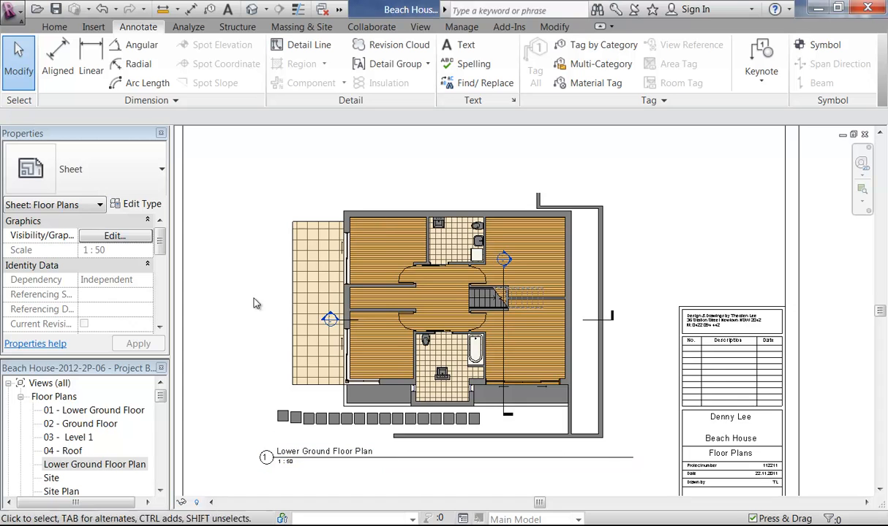
# Step: Return to the Lower Ground Floor Plan view
pyautogui.click(132, 465)
pyautogui.doubleClick(132, 465)
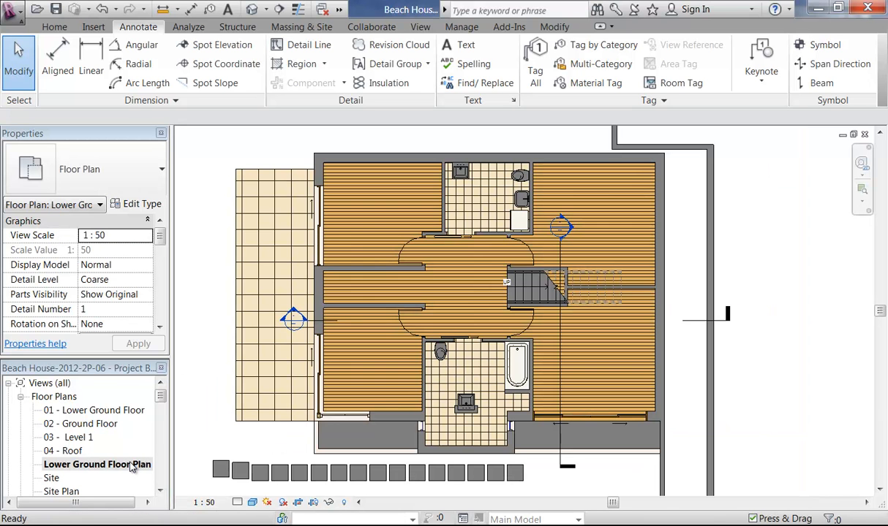
pyautogui.moveTo(211, 262); pyautogui.dragTo(207, 274, button='middle')
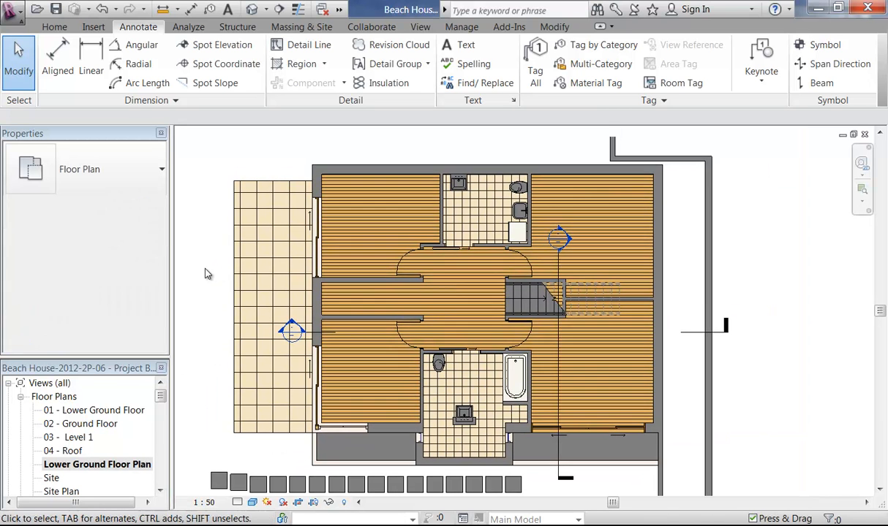
pyautogui.scroll(5, 296, 154)
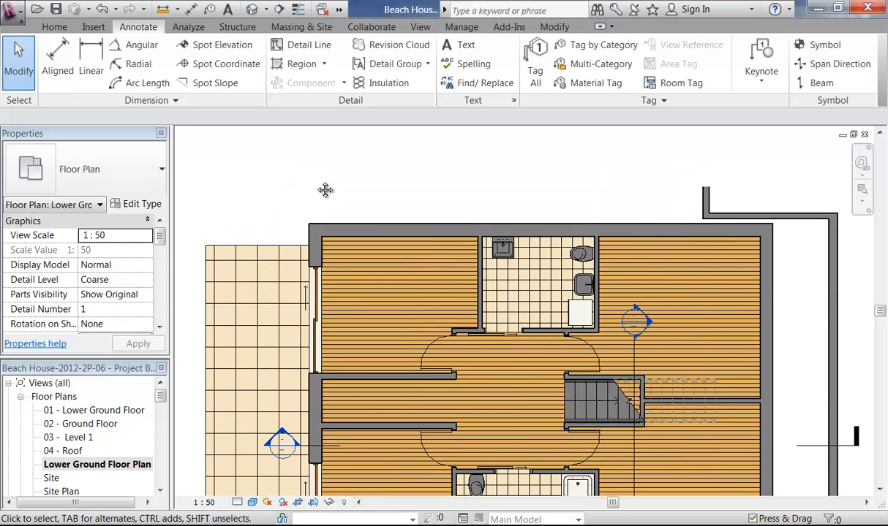
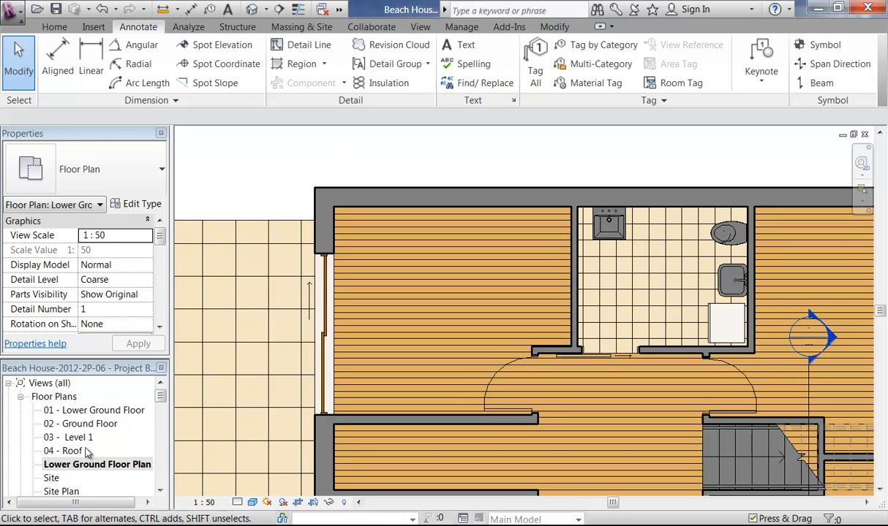
# Step: Place a 3.0mm Arial text note reading 'Bed 1' in the upper-left bedroom
pyautogui.click(454, 44)
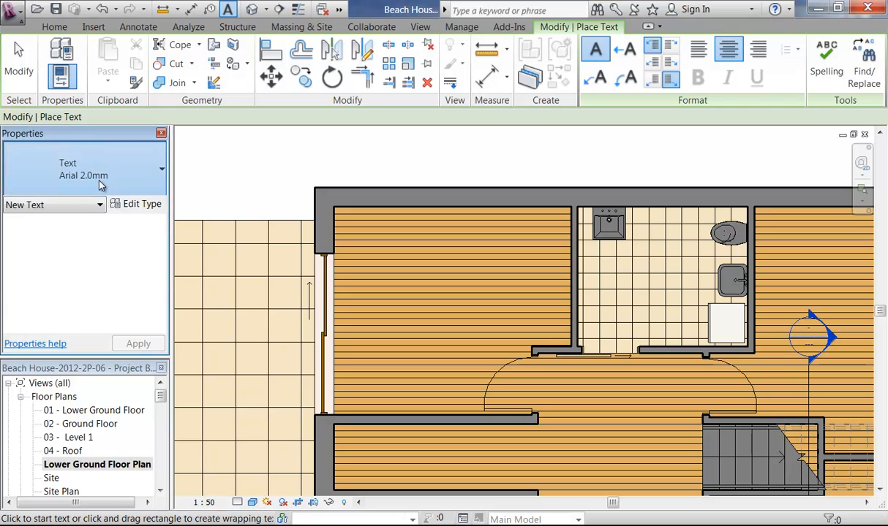
pyautogui.click(101, 185)
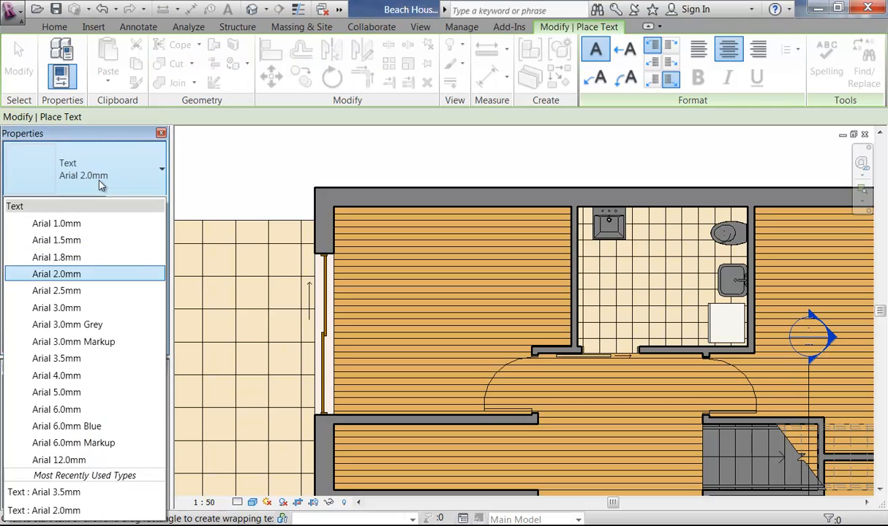
pyautogui.click(68, 309)
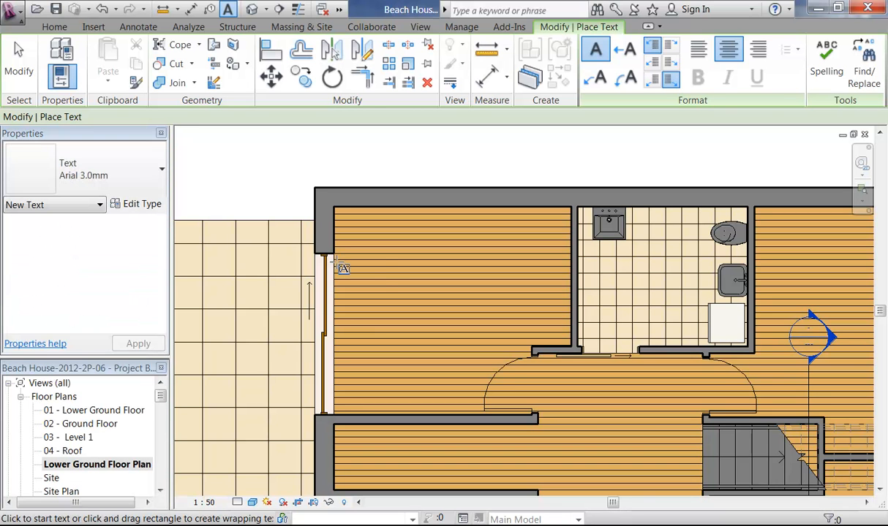
pyautogui.moveTo(392, 275); pyautogui.dragTo(512, 316)
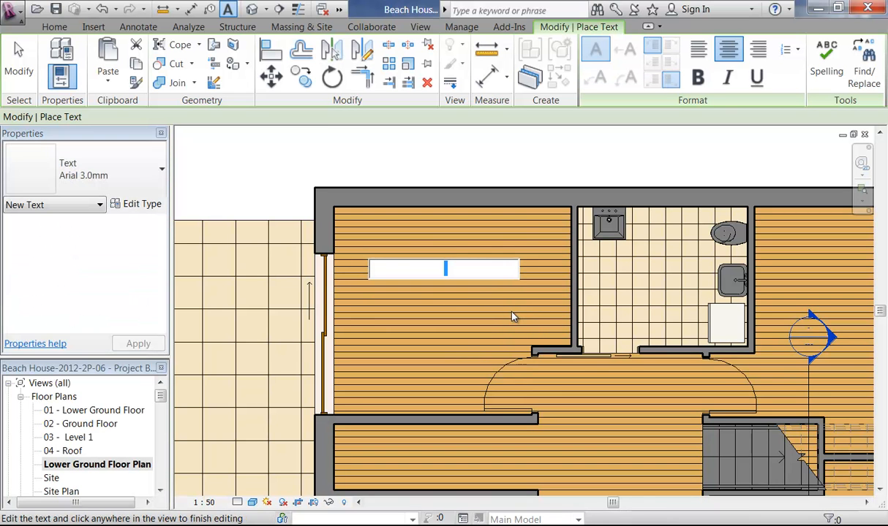
pyautogui.write('Bed 1')
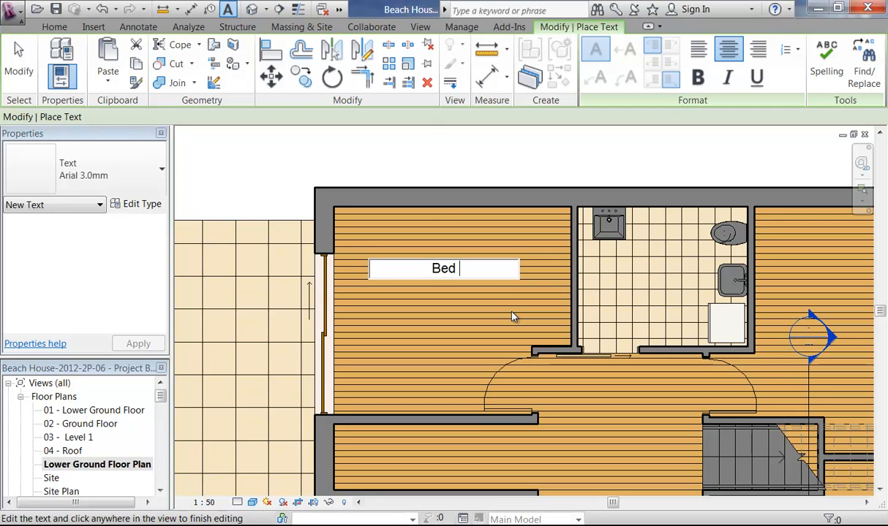
pyautogui.click(442, 157)
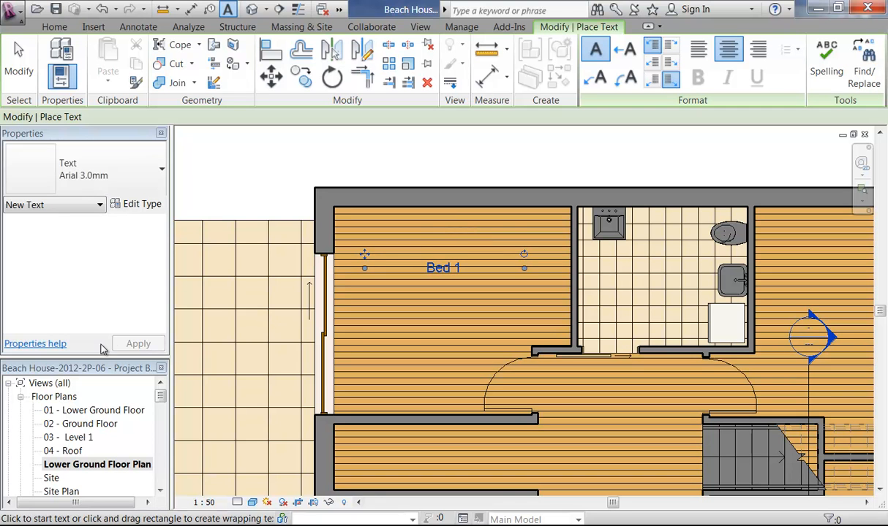
# Step: Change the Bed 1 note to the 3.5mm Arial text type
pyautogui.click(121, 179)
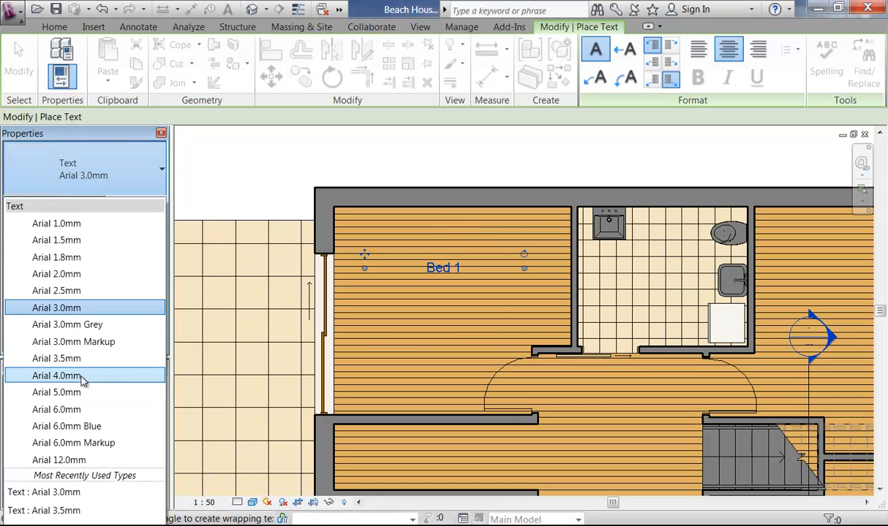
pyautogui.click(58, 358)
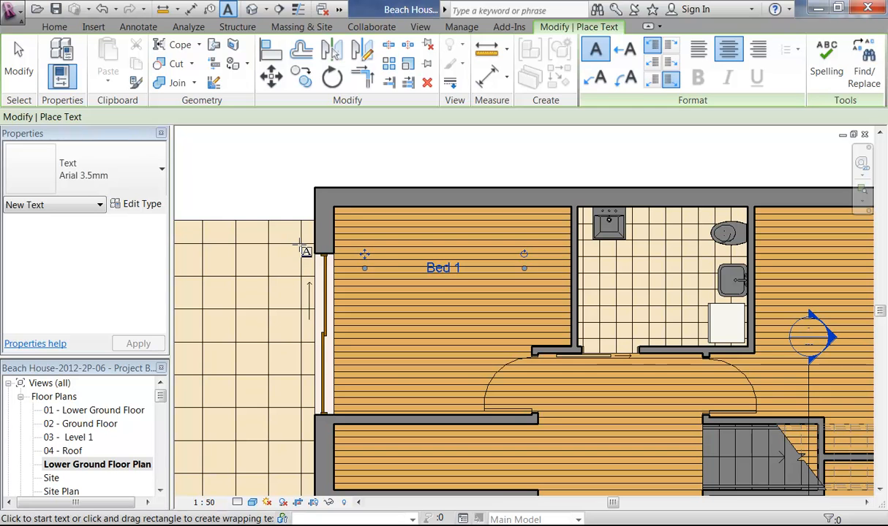
pyautogui.press('Escape')
pyautogui.press('Escape')
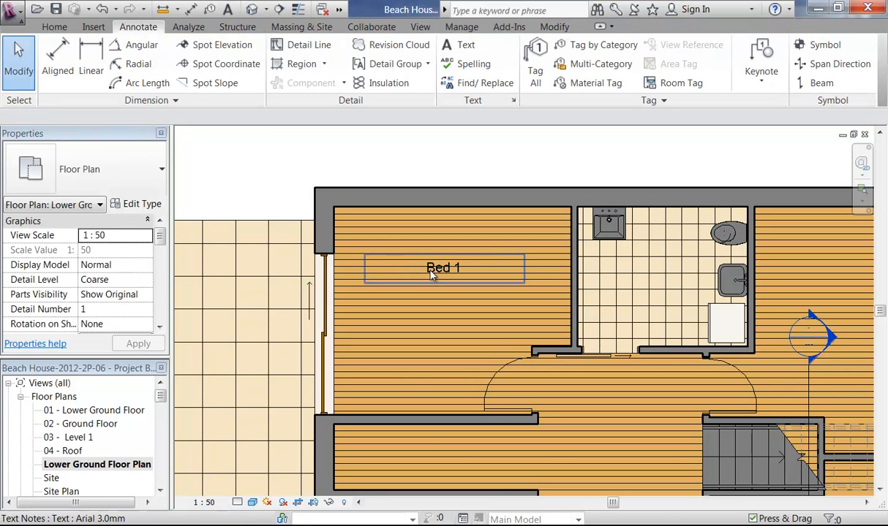
pyautogui.click(432, 270)
pyautogui.click(115, 191)
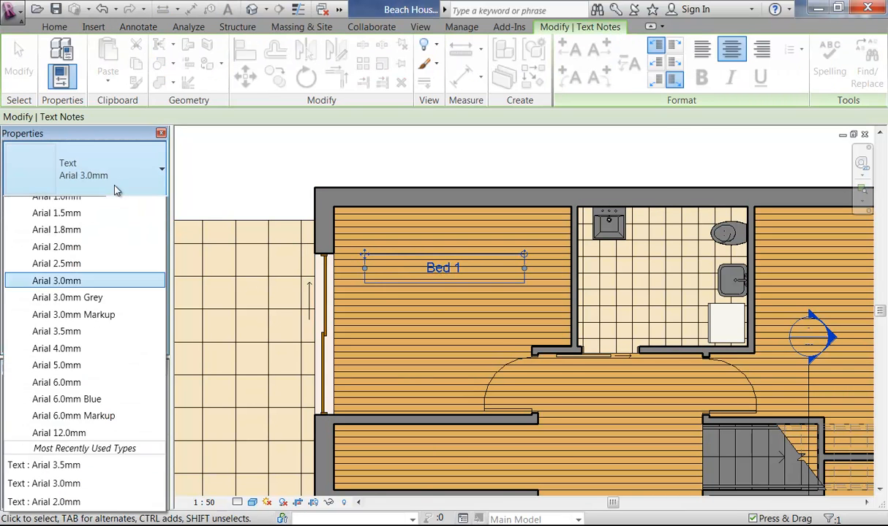
pyautogui.click(82, 360)
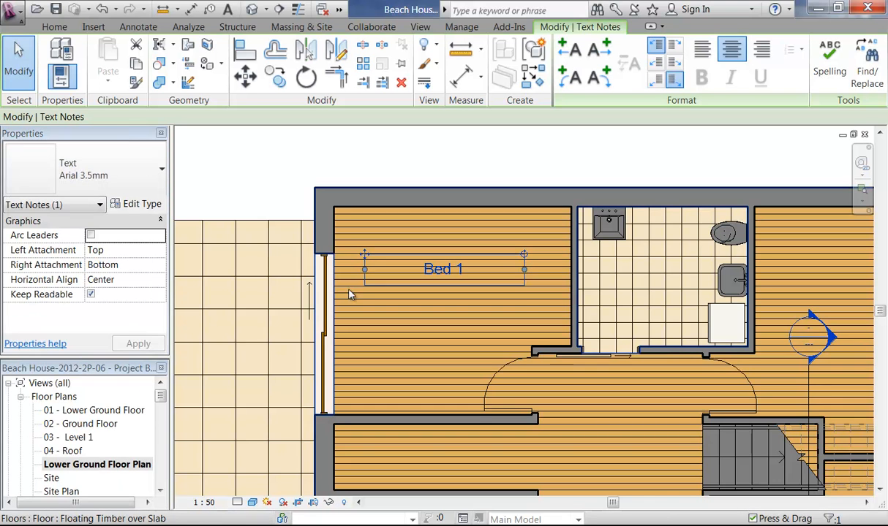
# Step: Reposition the Bed 1 note in the bedroom and narrow its text box from both sides
pyautogui.scroll(2, 362, 291)
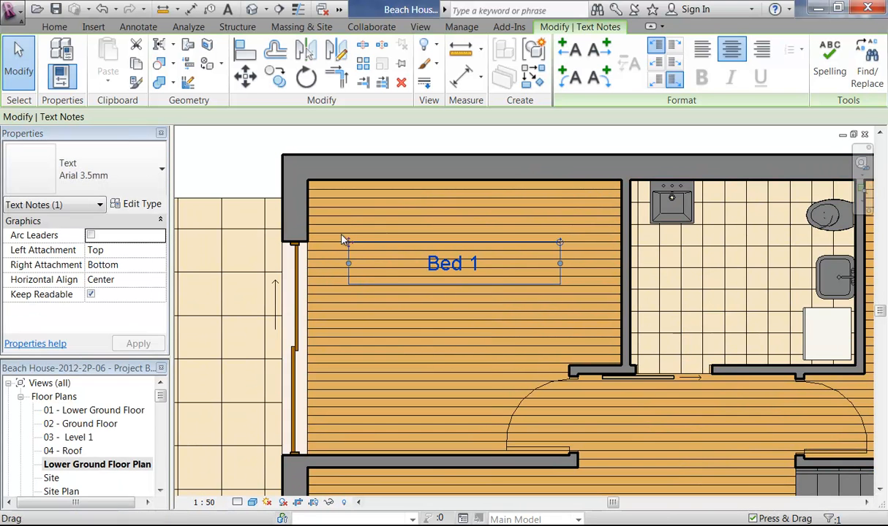
pyautogui.keyDown('ctrl'); pyautogui.moveTo(349, 245); pyautogui.dragTo(354, 281); pyautogui.keyUp('ctrl')
pyautogui.scroll(-2, 519, 303)
pyautogui.moveTo(524, 303); pyautogui.dragTo(482, 304)
pyautogui.scroll(2, 426, 296)
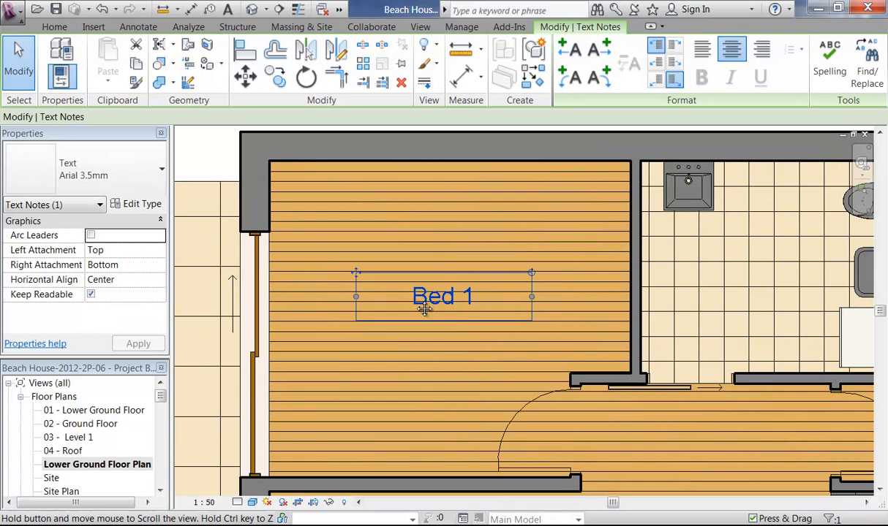
pyautogui.scroll(2, 422, 304)
pyautogui.scroll(-4, 358, 271)
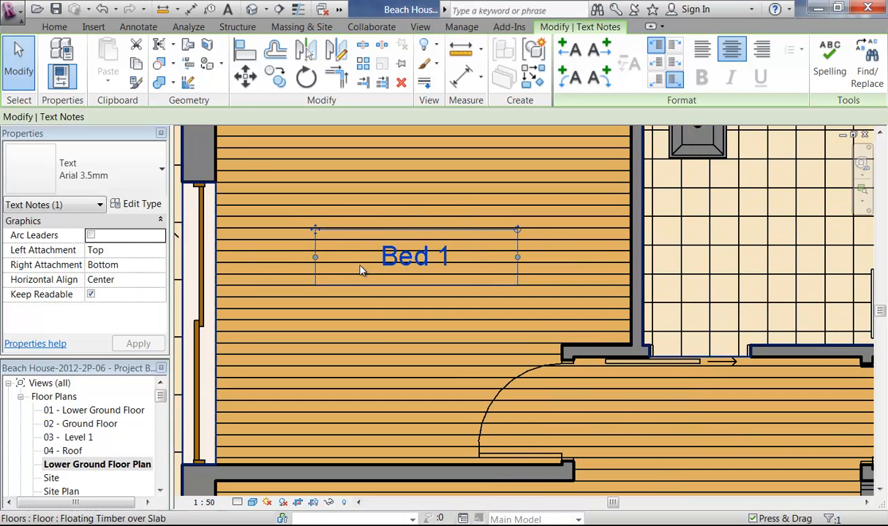
pyautogui.moveTo(363, 275); pyautogui.dragTo(378, 271, button='middle')
pyautogui.moveTo(334, 267); pyautogui.dragTo(361, 268)
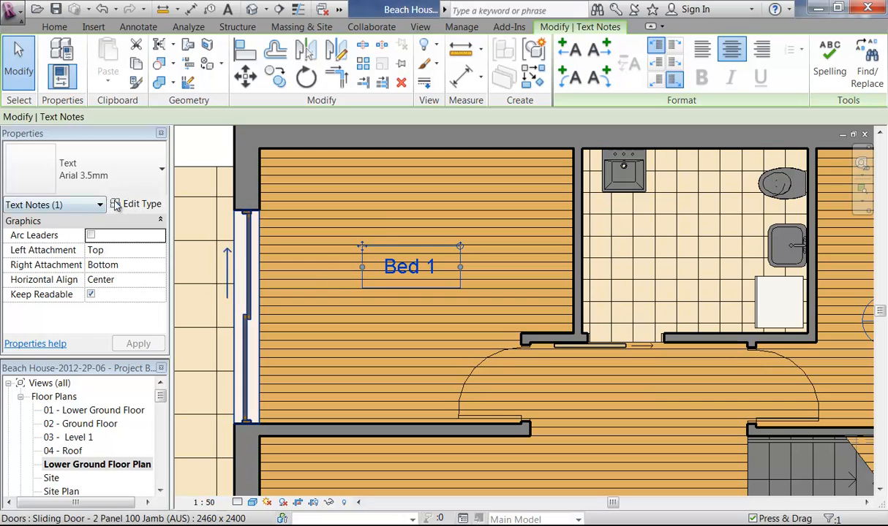
# Step: Set Background to Opaque in the 3.5mm Arial text type, then zoom out to the whole floor
pyautogui.click(139, 206)
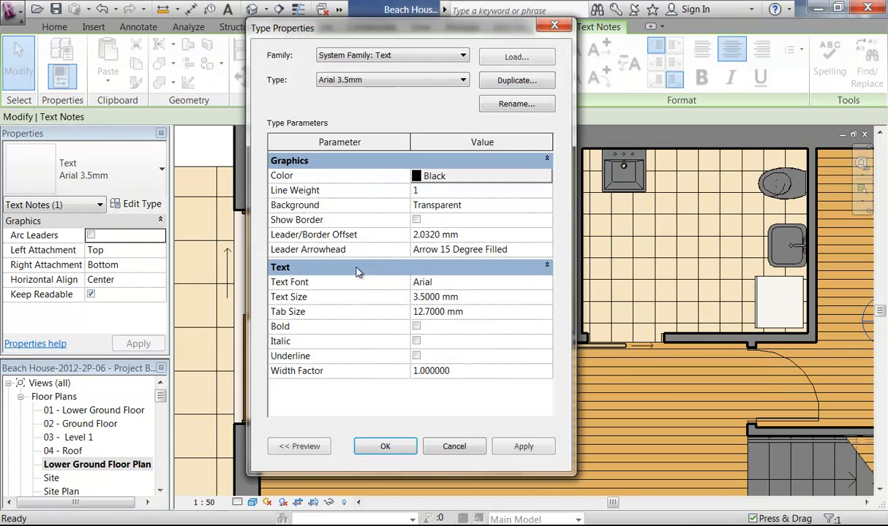
pyautogui.click(477, 206)
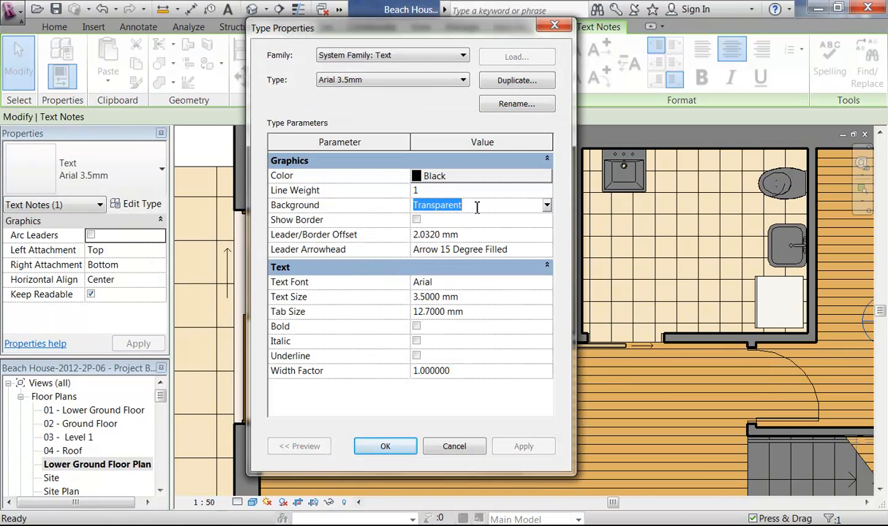
pyautogui.click(547, 205)
pyautogui.click(456, 220)
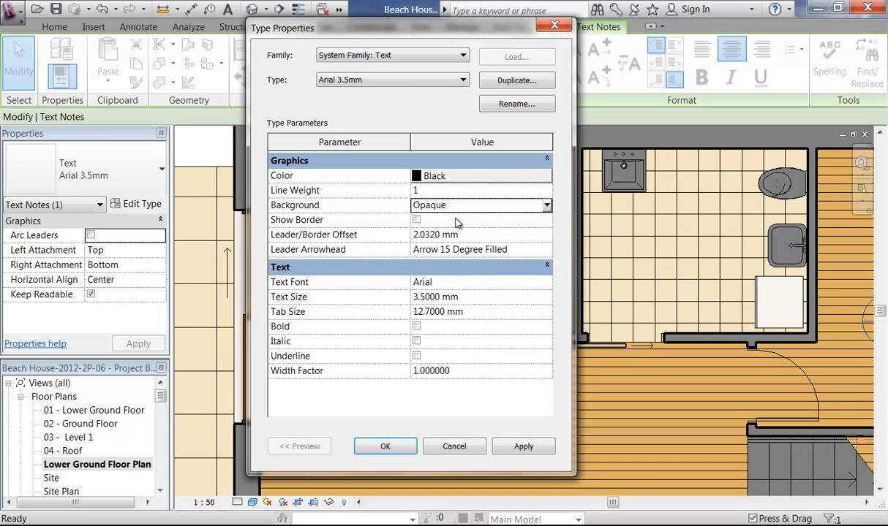
pyautogui.click(385, 447)
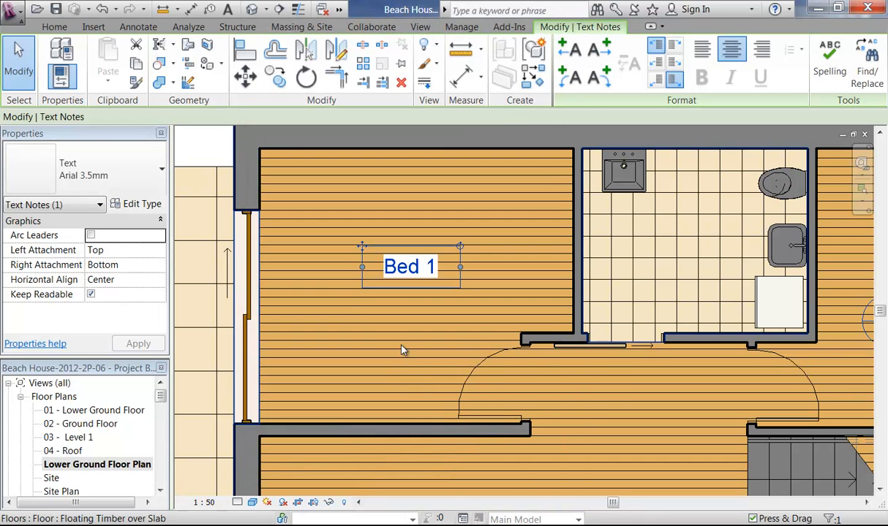
pyautogui.scroll(-1, 393, 274)
pyautogui.click(246, 163)
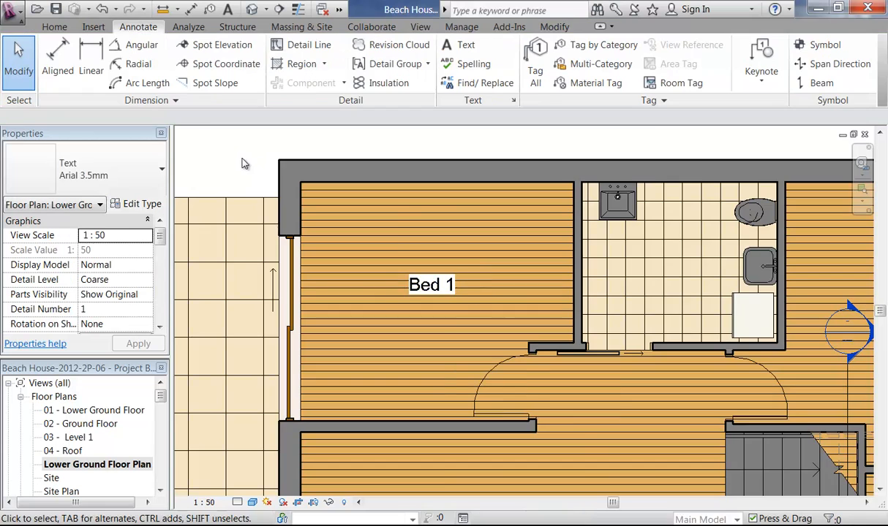
pyautogui.scroll(-1, 246, 163)
pyautogui.scroll(-3, 406, 216)
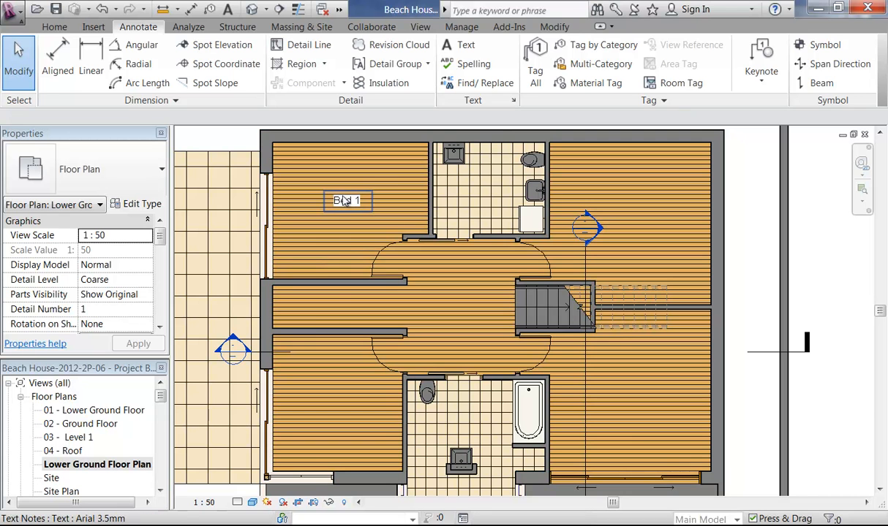
# Step: Copy the Bed 1 note into the lower-left bedroom and label it Bed 2
pyautogui.click(345, 201)
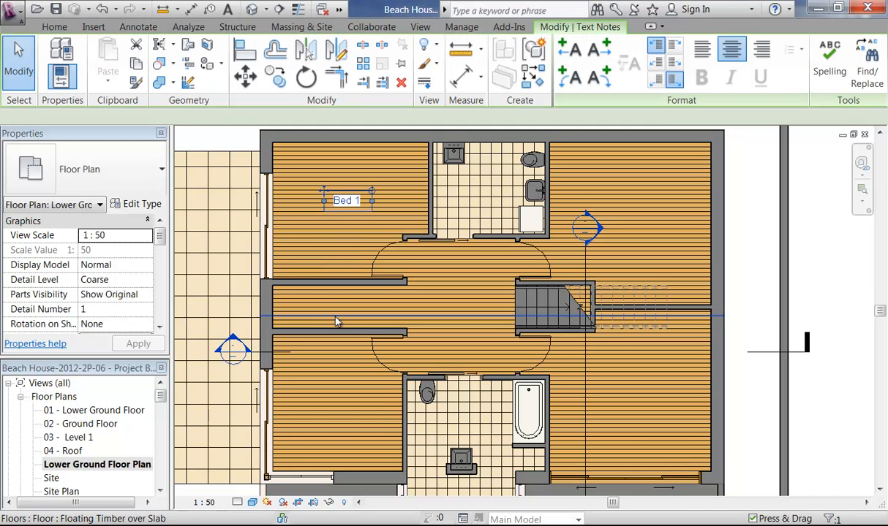
pyautogui.click(275, 78)
pyautogui.click(351, 197)
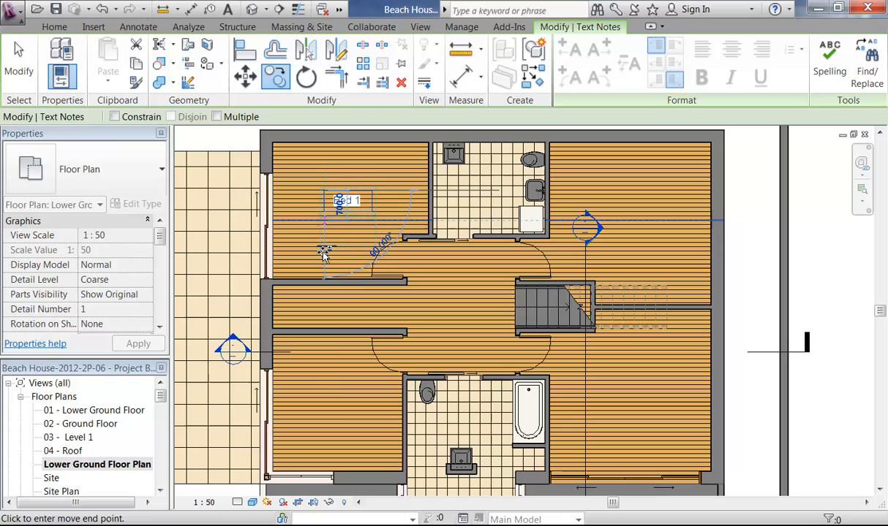
pyautogui.click(326, 400)
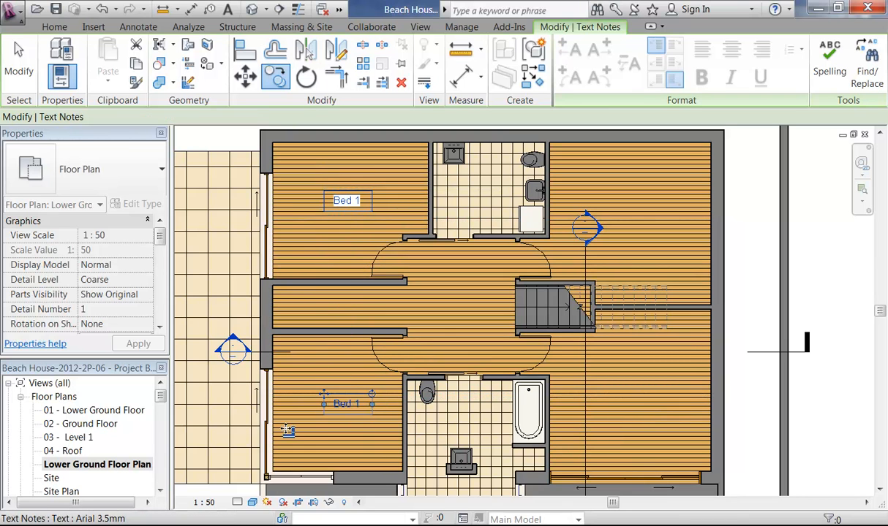
pyautogui.click(363, 405)
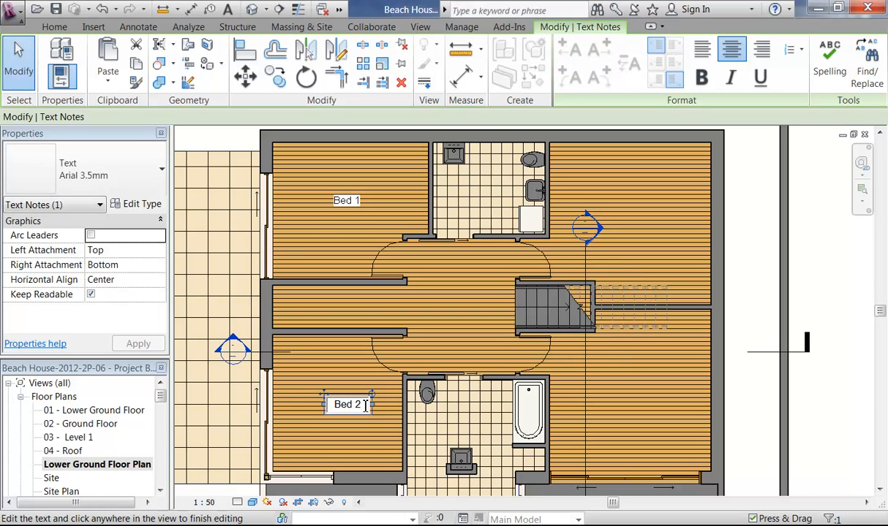
pyautogui.click(351, 288)
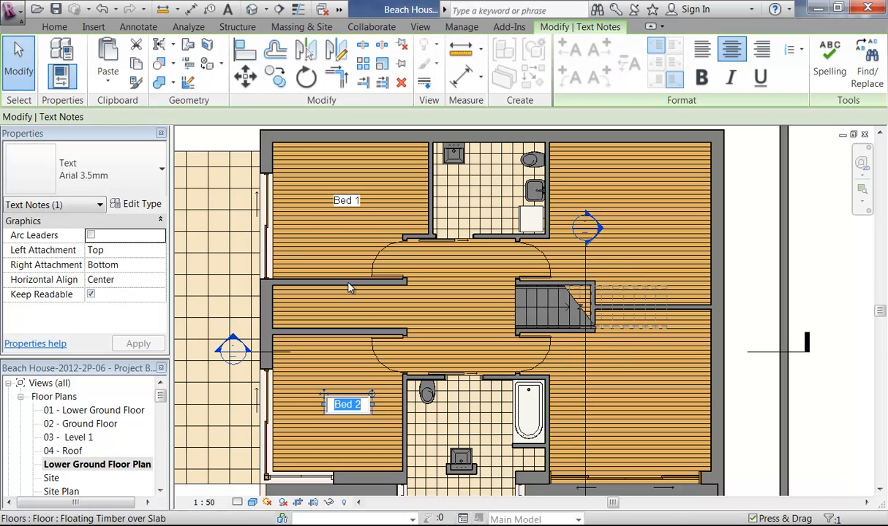
# Step: Copy the Bed 2 note into the lower-right bedroom and change it to Bed 3
pyautogui.click(271, 69)
pyautogui.click(322, 397)
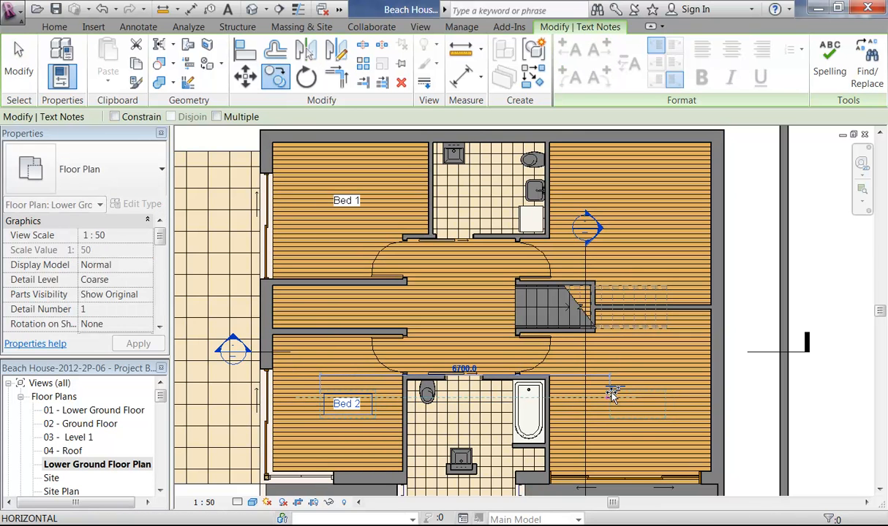
pyautogui.click(617, 398)
pyautogui.doubleClick(656, 405)
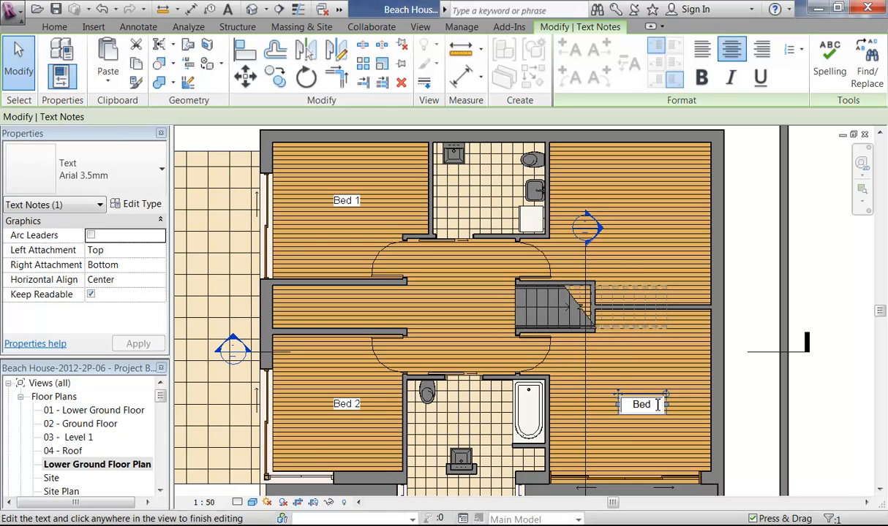
pyautogui.write('3')
pyautogui.click(340, 201)
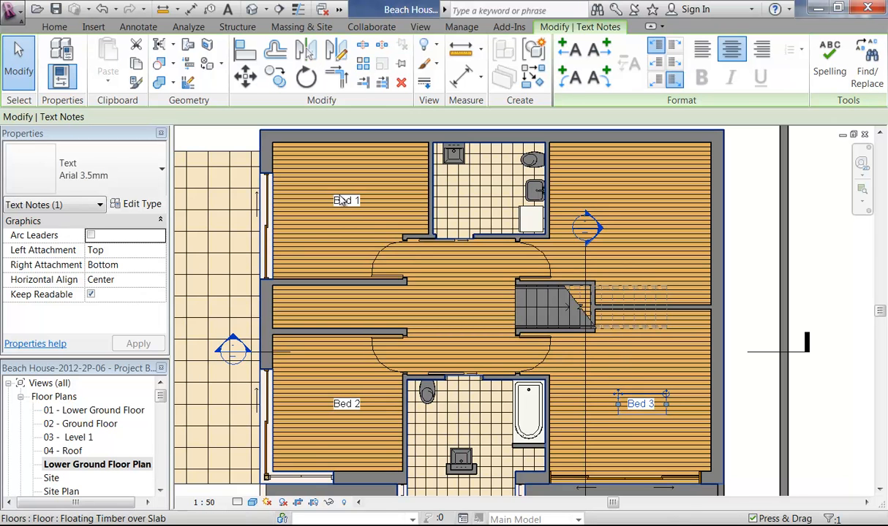
# Step: Copy the Bed 3 note into the top-right room and relabel it Study
pyautogui.click(275, 77)
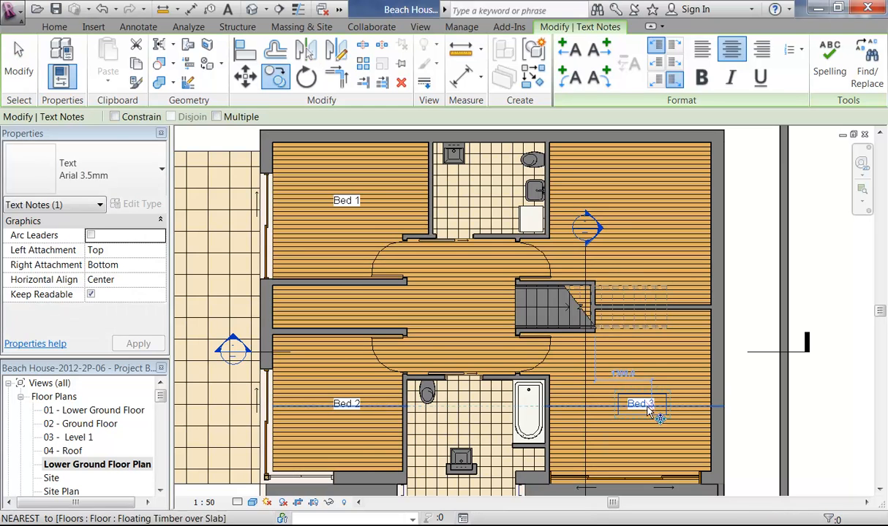
pyautogui.click(620, 400)
pyautogui.click(647, 207)
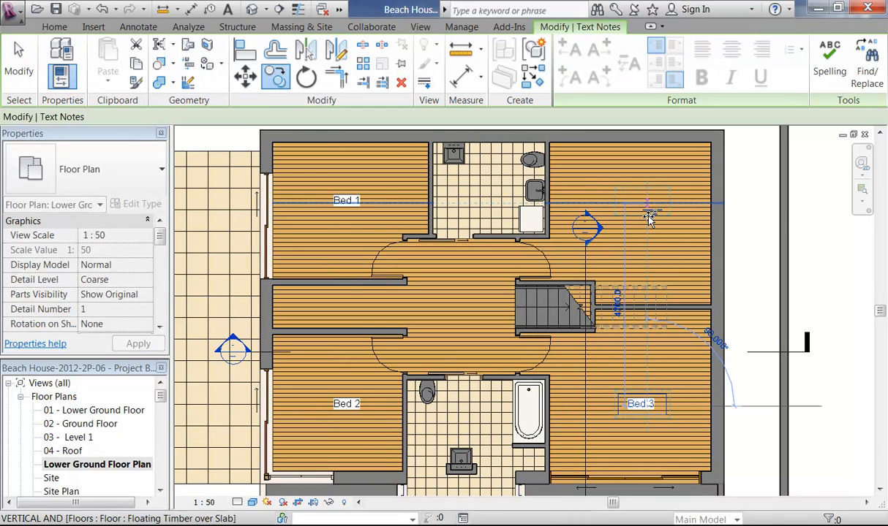
pyautogui.doubleClick(642, 202)
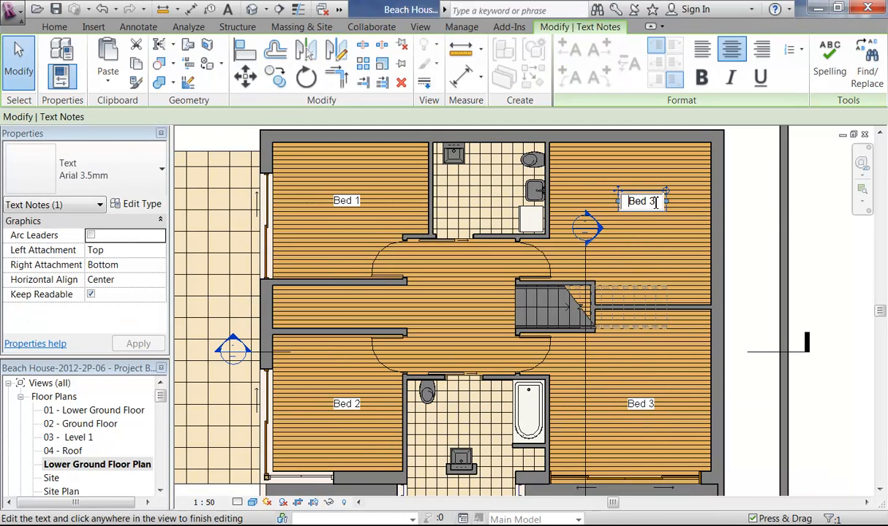
pyautogui.click(617, 197)
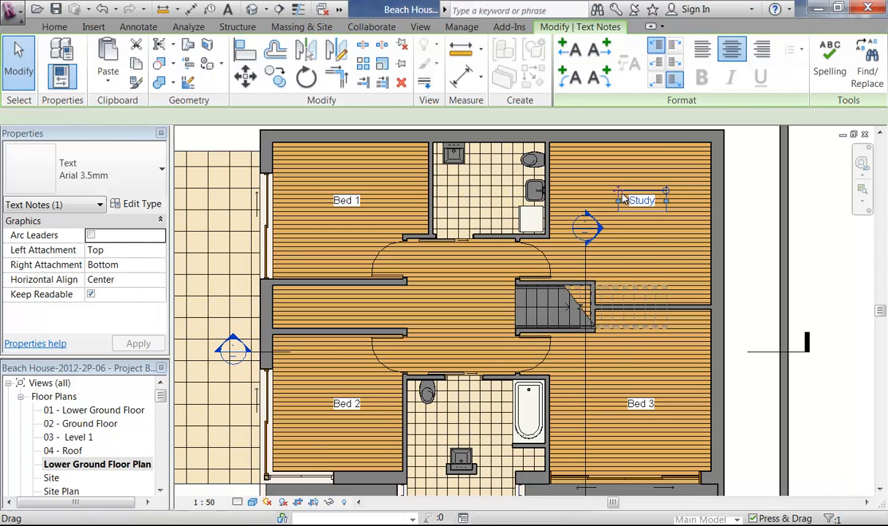
pyautogui.press('Escape')
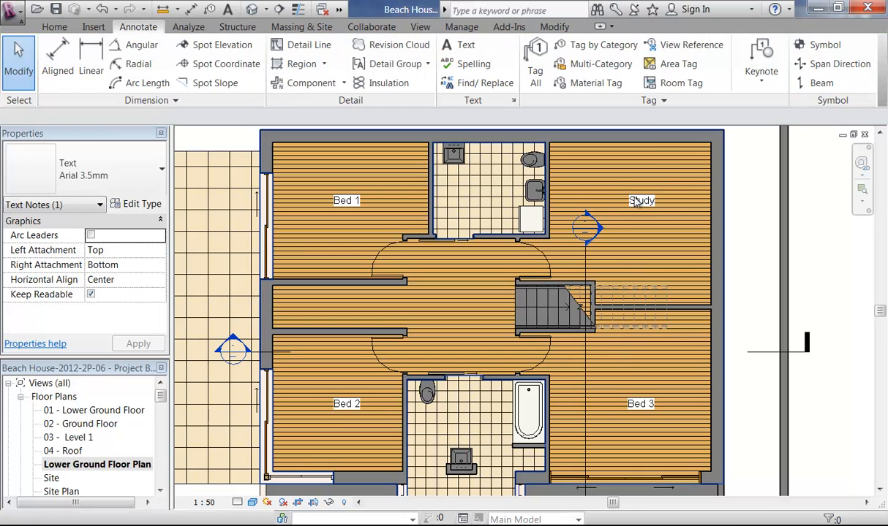
pyautogui.click(634, 202)
pyautogui.scroll(2, 563, 172)
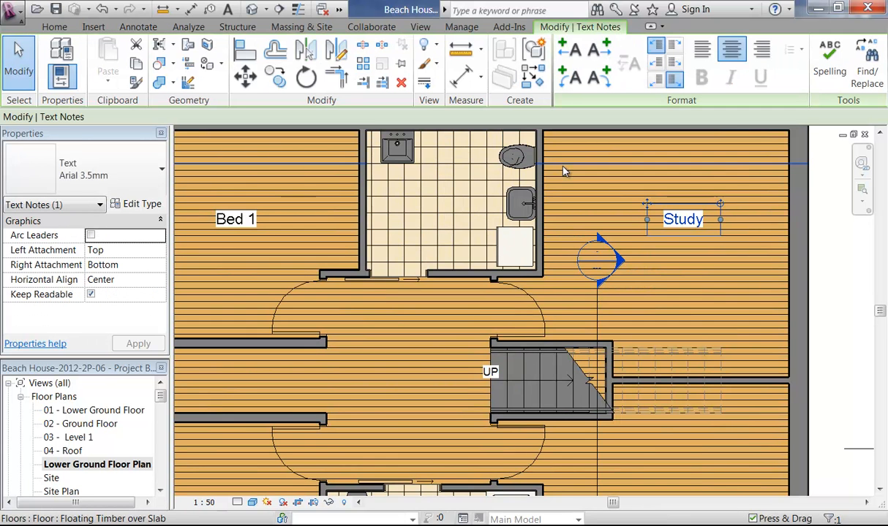
pyautogui.scroll(-3, 563, 172)
pyautogui.moveTo(566, 173); pyautogui.dragTo(566, 186, button='middle')
# Step: Add a 'Laundry' text note in the small room between Bed 1 and Study
pyautogui.click(738, 232)
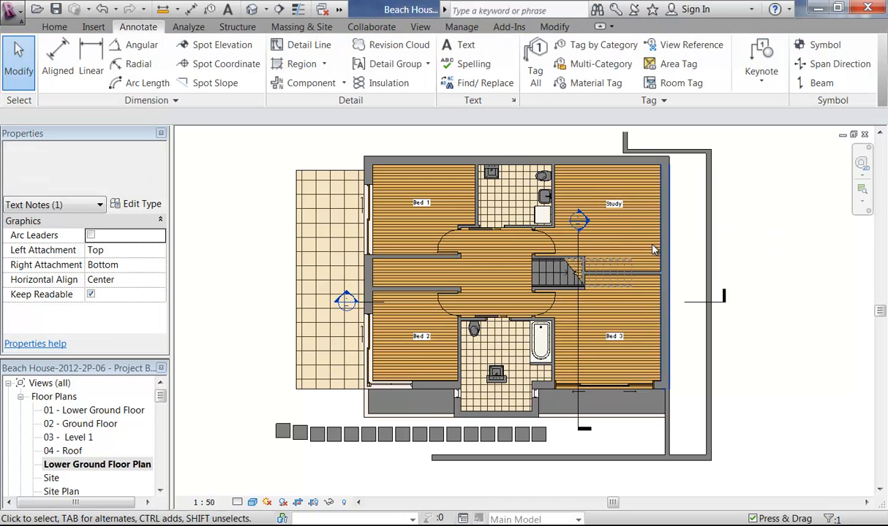
pyautogui.scroll(4, 478, 179)
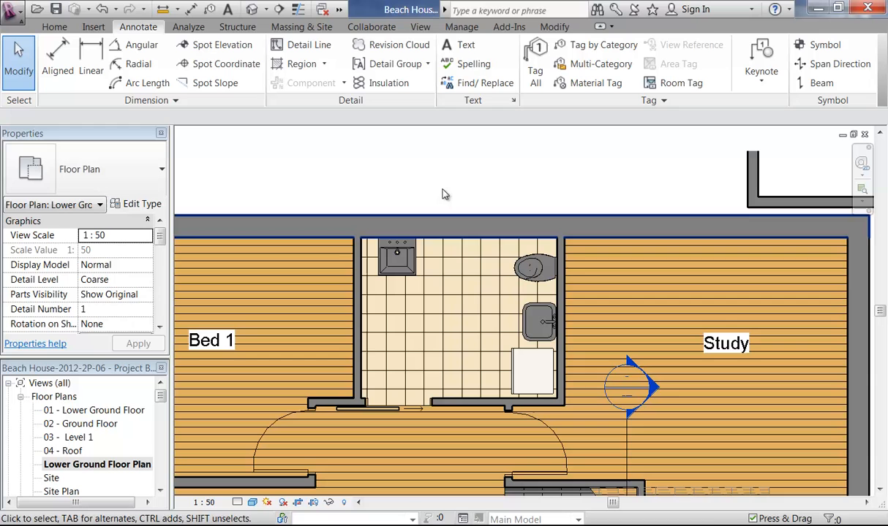
pyautogui.click(462, 46)
pyautogui.scroll(2, 381, 278)
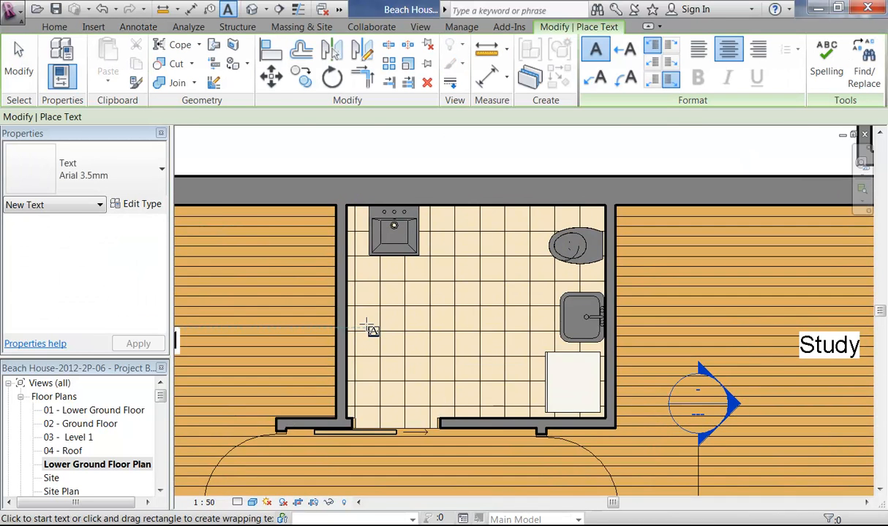
pyautogui.moveTo(466, 344); pyautogui.dragTo(465, 338)
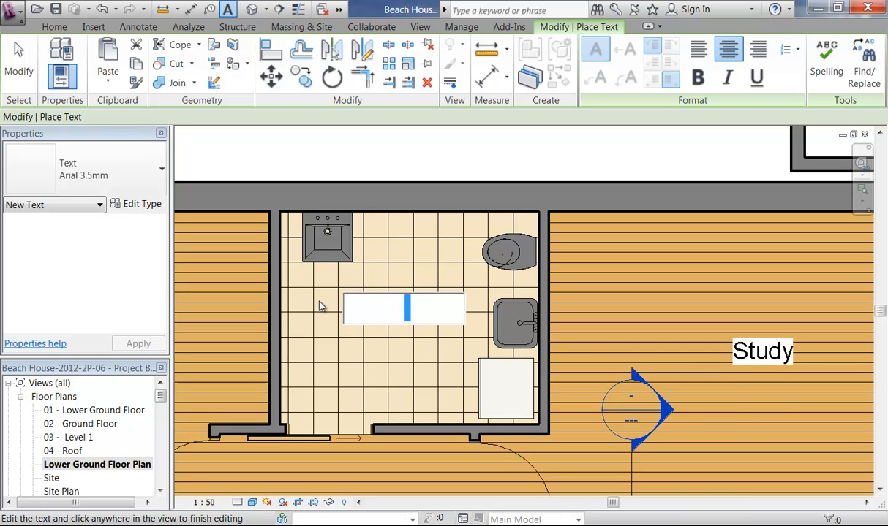
pyautogui.write('Laundry')
pyautogui.click(351, 291)
# Step: Add a 'Bath' text note inside the bathroom between Bed 2 and Bed 3
pyautogui.scroll(-2, 364, 289)
pyautogui.moveTo(365, 329); pyautogui.dragTo(368, 220, button='middle')
pyautogui.moveTo(345, 313); pyautogui.dragTo(355, 171, button='middle')
pyautogui.scroll(-1, 355, 170)
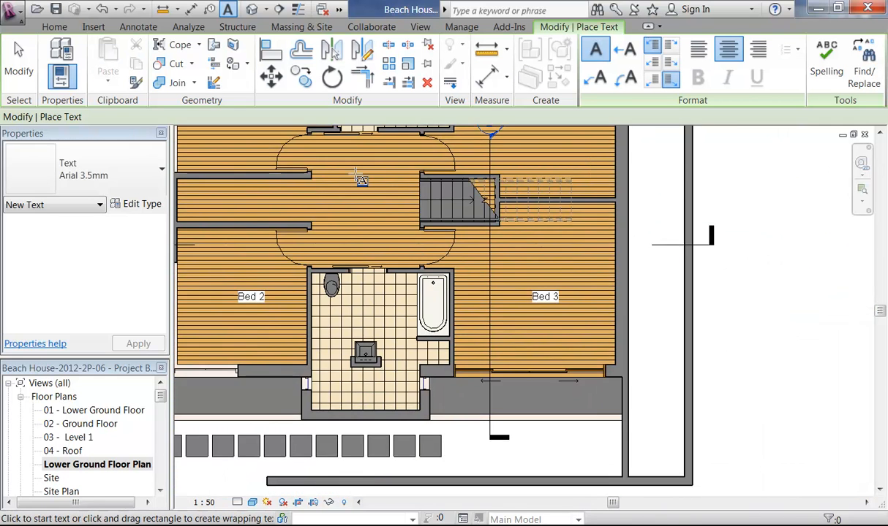
pyautogui.scroll(2, 355, 323)
pyautogui.moveTo(401, 322); pyautogui.dragTo(436, 344)
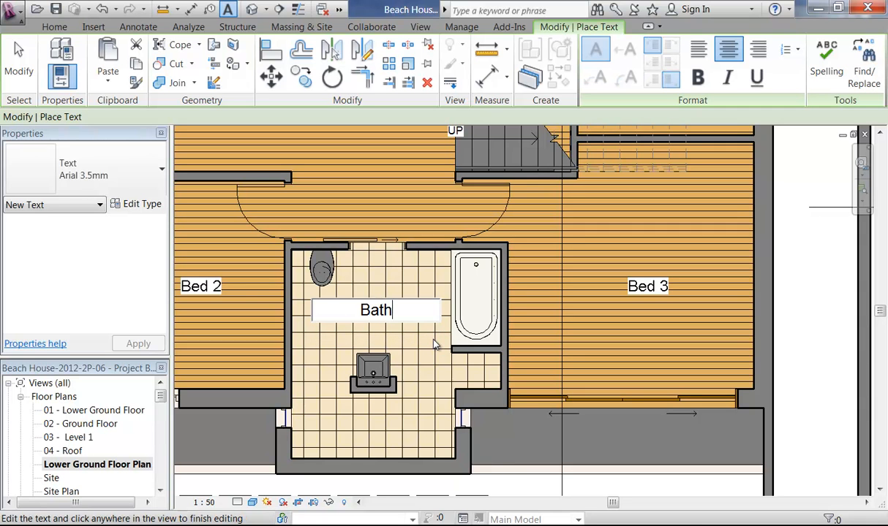
pyautogui.click(385, 287)
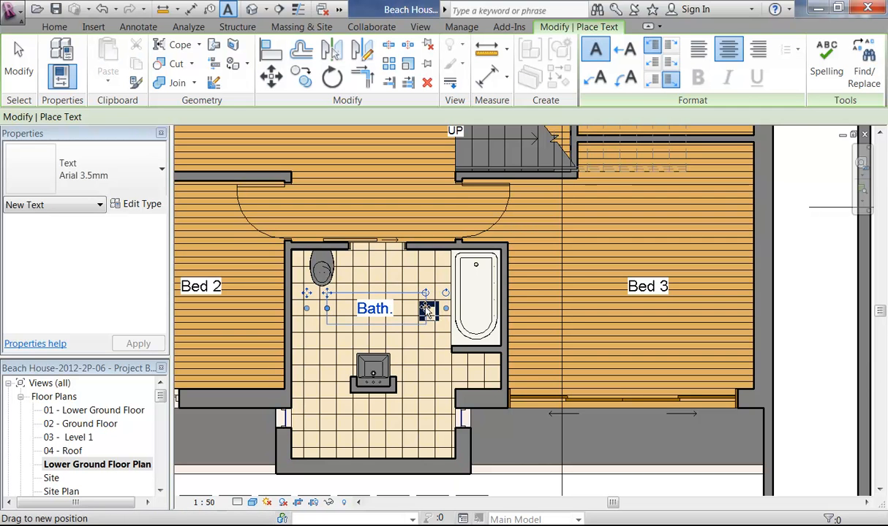
# Step: Narrow the Bath label's text box and shift it within the bathroom
pyautogui.moveTo(426, 308); pyautogui.dragTo(419, 308)
pyautogui.scroll(-3, 374, 272)
pyautogui.moveTo(375, 272); pyautogui.dragTo(391, 295, button='middle')
pyautogui.scroll(2, 390, 295)
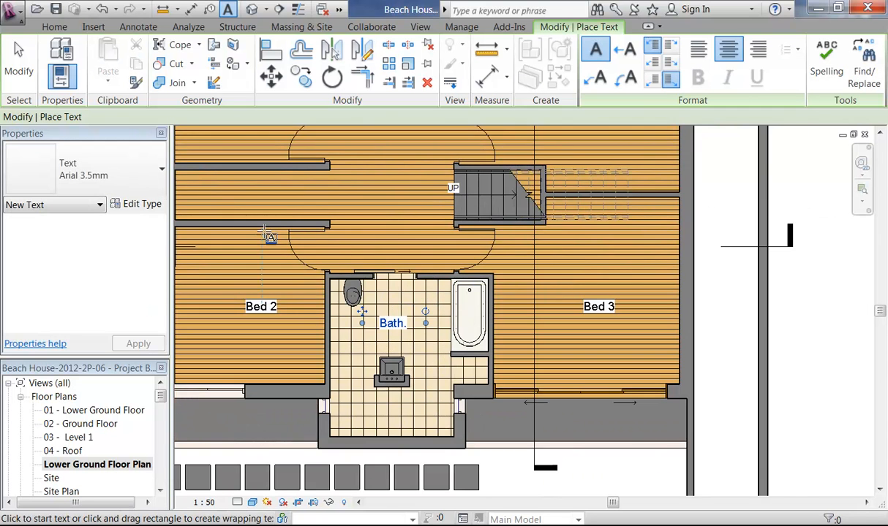
pyautogui.scroll(2, 351, 325)
pyautogui.moveTo(368, 298); pyautogui.dragTo(367, 325)
pyautogui.scroll(-4, 367, 325)
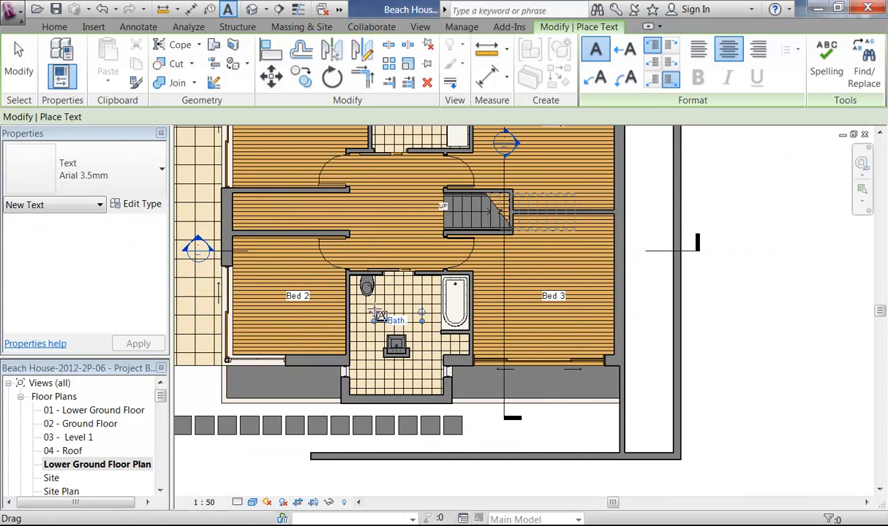
pyautogui.press('Escape')
pyautogui.scroll(-3, 366, 285)
pyautogui.moveTo(375, 293); pyautogui.dragTo(399, 329, button='middle')
pyautogui.scroll(1, 206, 298)
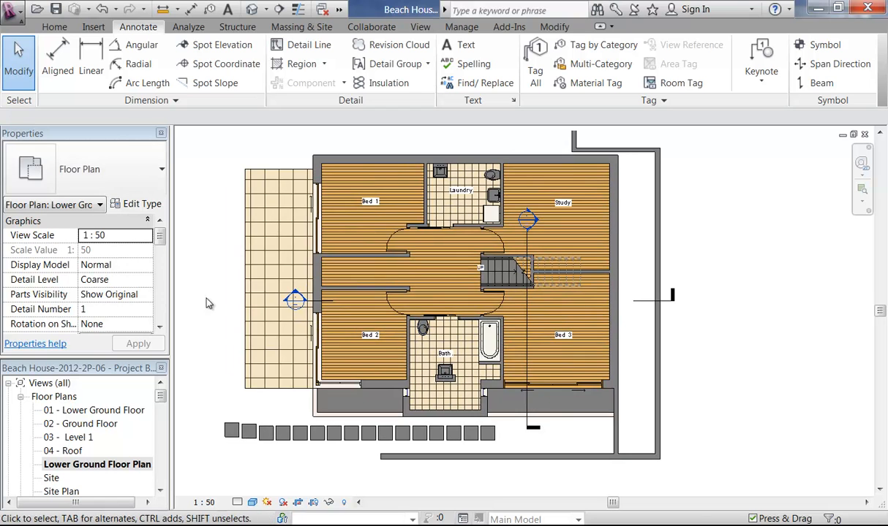
pyautogui.moveTo(160, 396); pyautogui.dragTo(163, 475)
# Step: Open sheet A104 - Floor Plans and move the floor plan viewport up the sheet
pyautogui.click(73, 451)
pyautogui.doubleClick(81, 465)
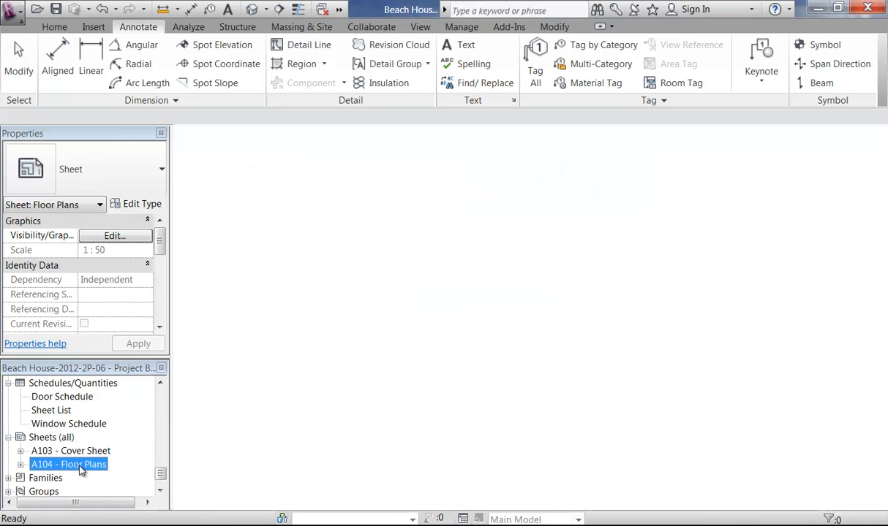
pyautogui.click(263, 318)
pyautogui.scroll(-2, 329, 337)
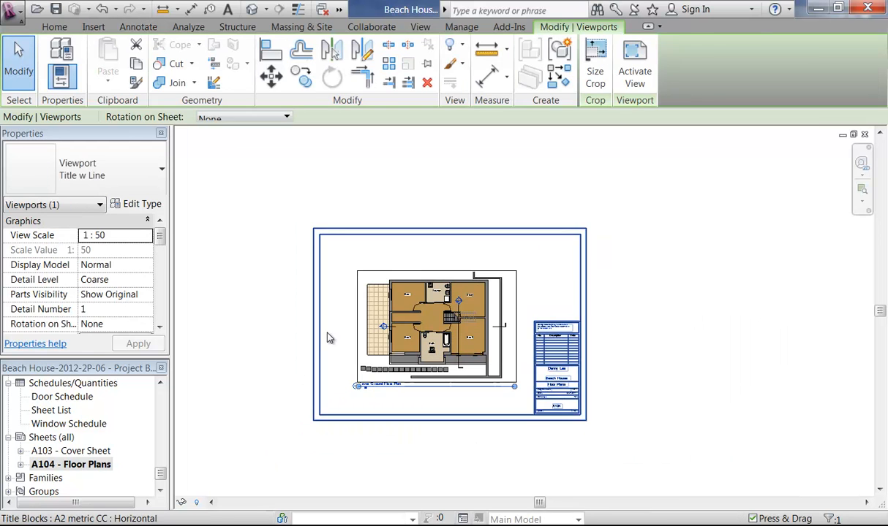
pyautogui.click(329, 337)
pyautogui.scroll(3, 340, 338)
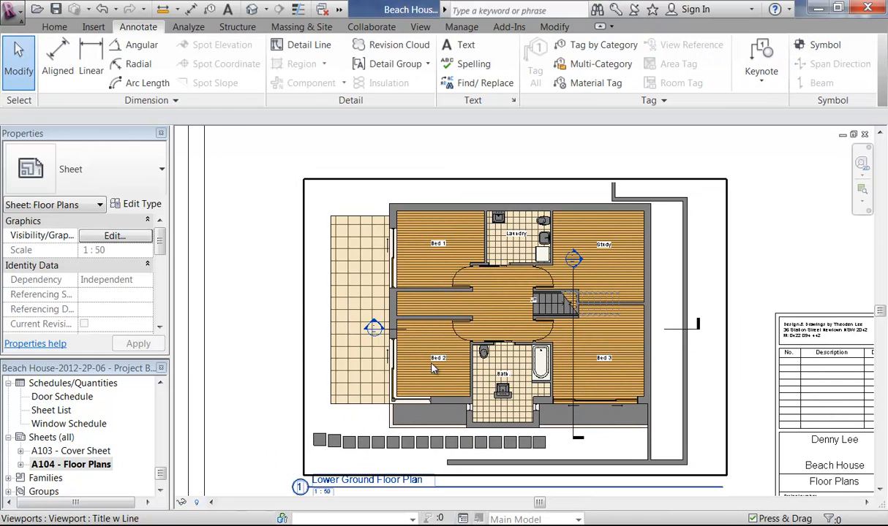
pyautogui.scroll(-2, 450, 344)
pyautogui.click(461, 356)
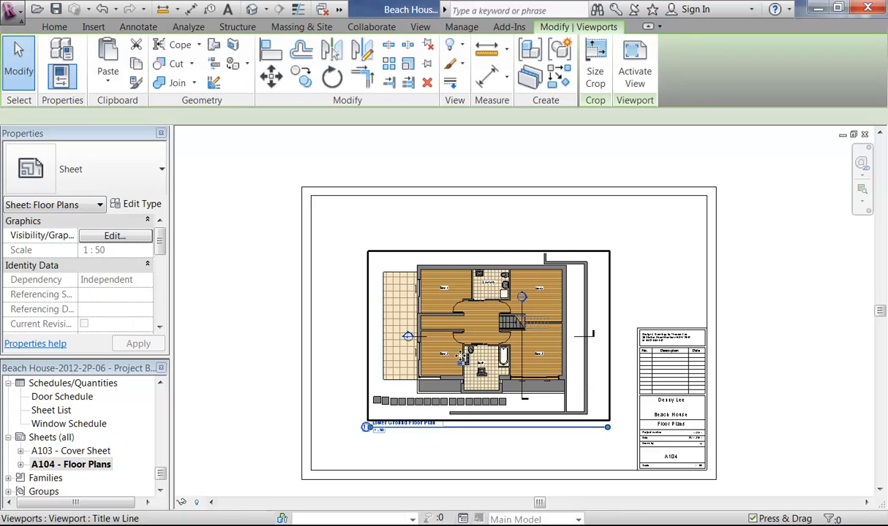
pyautogui.moveTo(459, 356); pyautogui.dragTo(426, 349, button='middle')
pyautogui.moveTo(427, 349)
pyautogui.mouseDown()
pyautogui.moveTo(420, 291)
pyautogui.moveTo(461, 328)
pyautogui.moveTo(462, 344)
pyautogui.mouseUp()
# Step: Drop the floor plan viewport lower on the sheet, then nudge it slightly upward
pyautogui.click(471, 445)
pyautogui.click(606, 288)
pyautogui.moveTo(606, 288); pyautogui.dragTo(580, 257, button='middle')
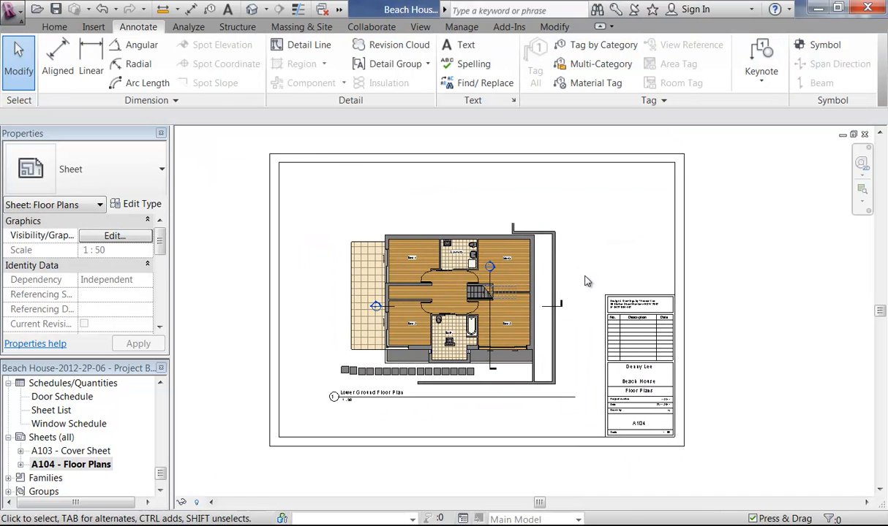
pyautogui.click(559, 296)
pyautogui.press('Up')
pyautogui.press('Up')
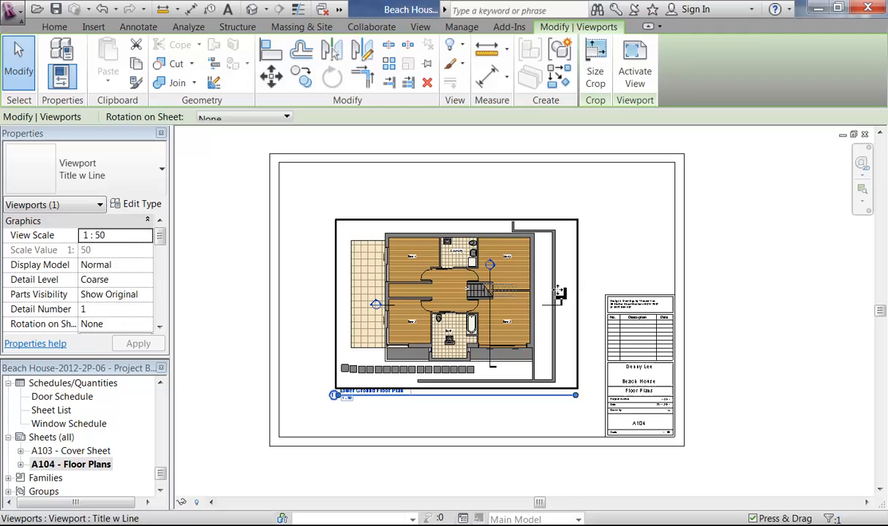
pyautogui.click(626, 274)
pyautogui.scroll(5, 673, 369)
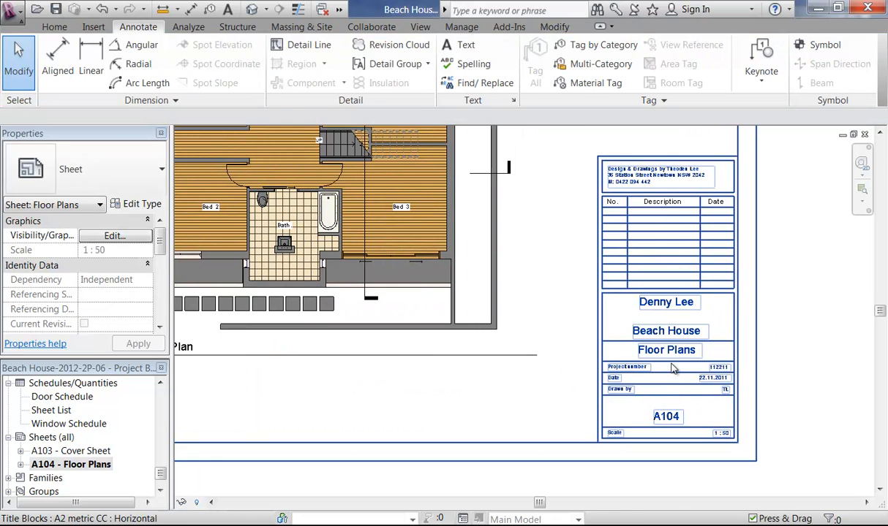
# Step: Rename sheet A104 to 'Lower Ground' in the title block
pyautogui.click(669, 360)
pyautogui.click(666, 353)
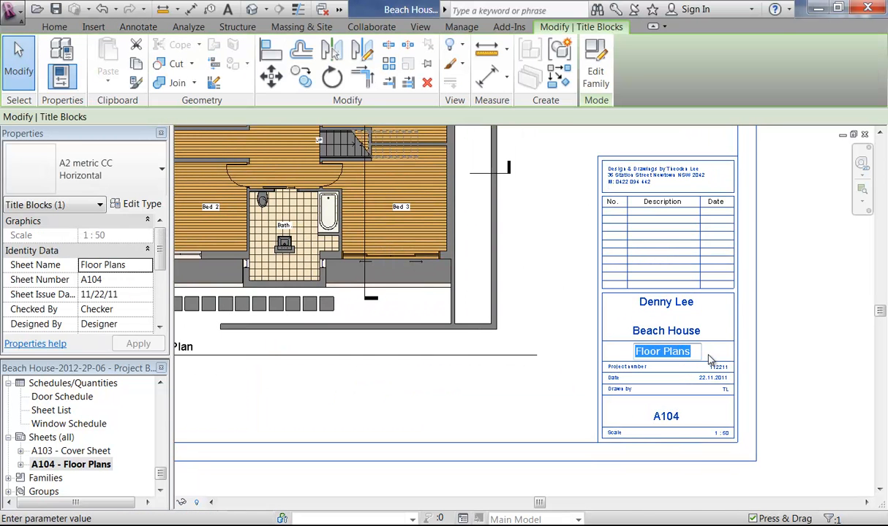
pyautogui.write('Lo')
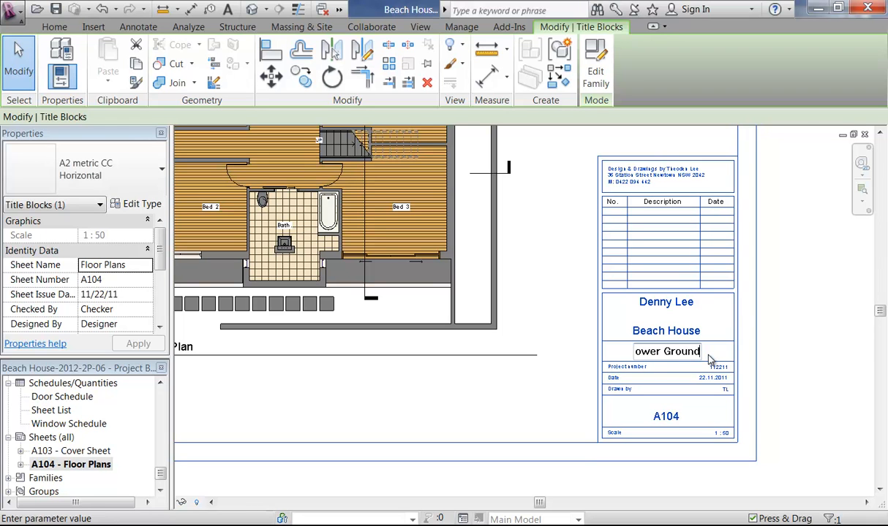
pyautogui.click(710, 360)
pyautogui.click(483, 438)
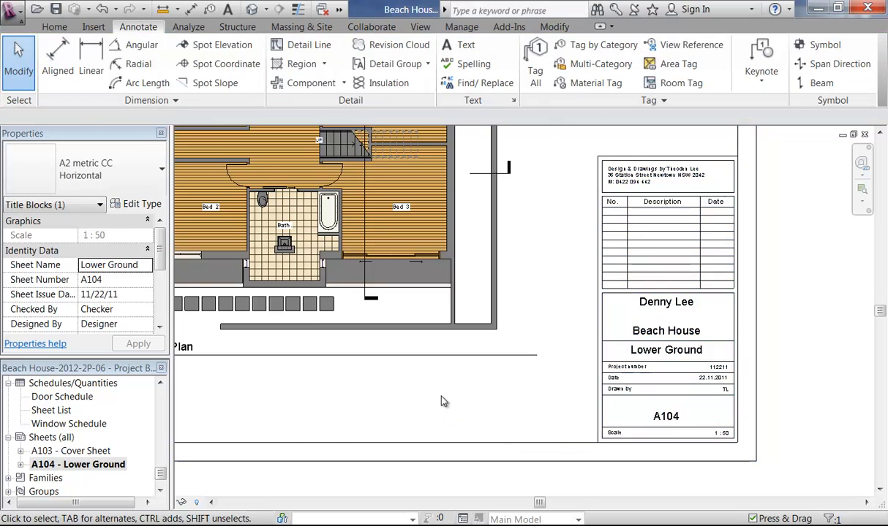
# Step: Nudge the floor plan viewport slightly higher on the sheet with the arrow keys
pyautogui.scroll(-3, 481, 392)
pyautogui.scroll(-1, 481, 392)
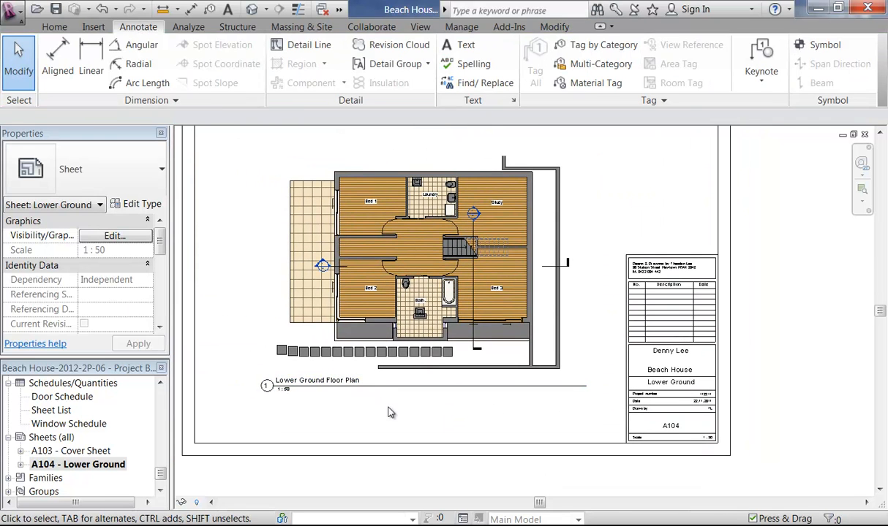
pyautogui.scroll(-1, 409, 418)
pyautogui.scroll(4, 436, 426)
pyautogui.scroll(-3, 429, 456)
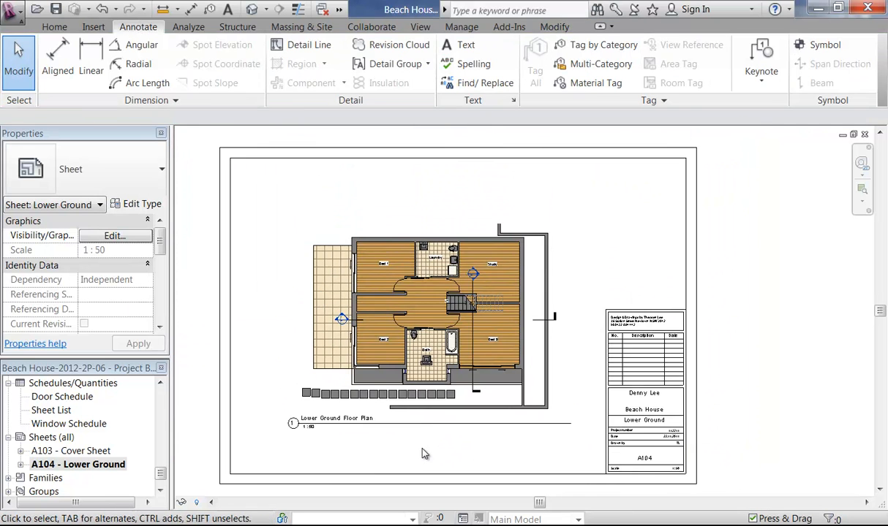
pyautogui.click(440, 338)
pyautogui.press('Up')
pyautogui.press('Up')
pyautogui.press('Up')
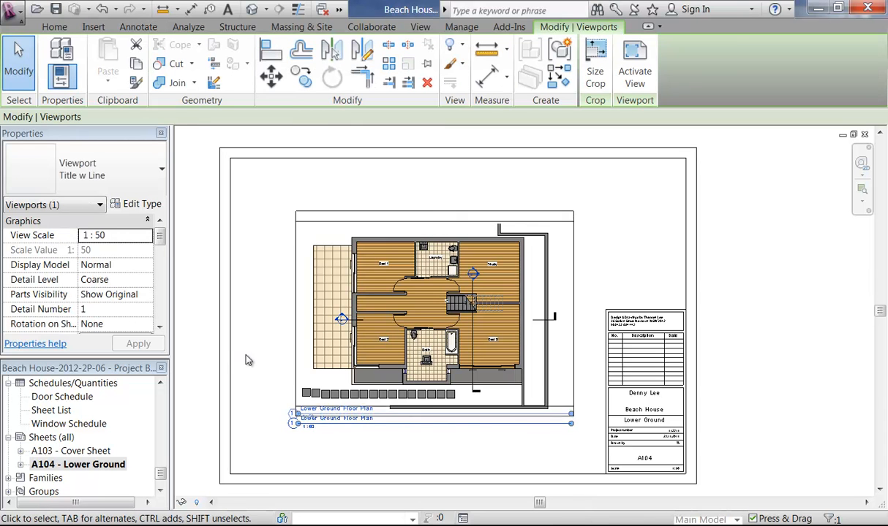
pyautogui.press('Down')
pyautogui.press('Escape')
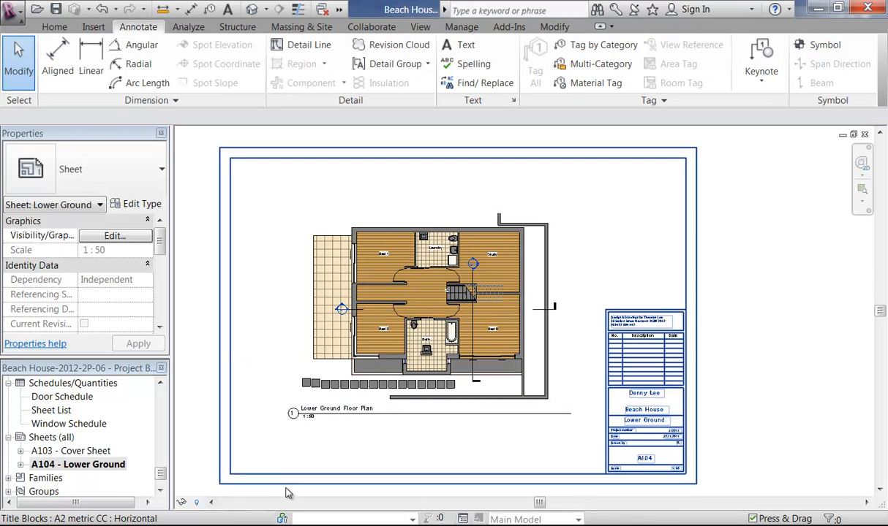
pyautogui.moveTo(162, 476); pyautogui.dragTo(162, 396)
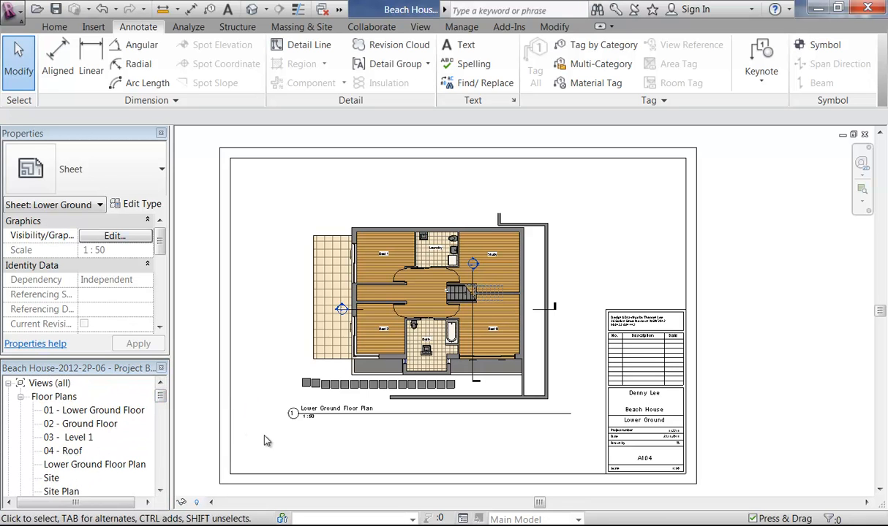
pyautogui.moveTo(160, 396); pyautogui.dragTo(162, 477)
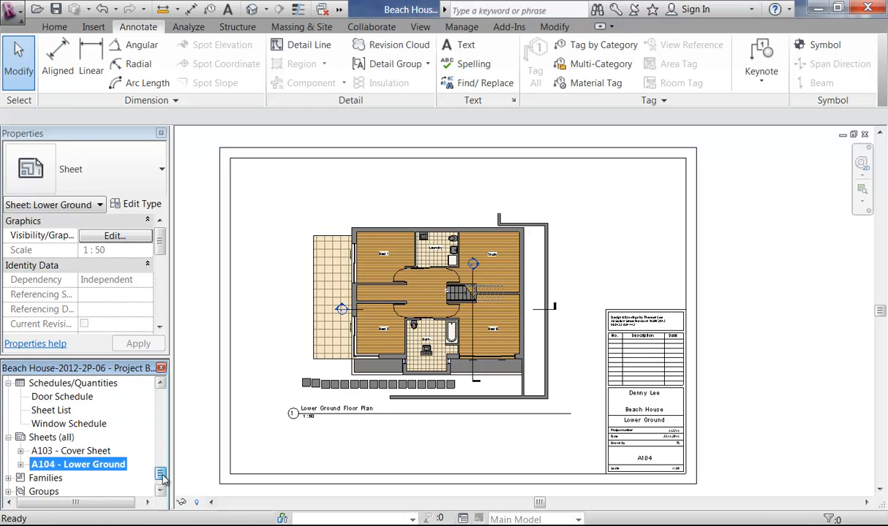
# Step: Create new sheet A105 using the A2 metric CC titleblock
pyautogui.click(43, 437)
pyautogui.rightClick(73, 438)
pyautogui.click(83, 451)
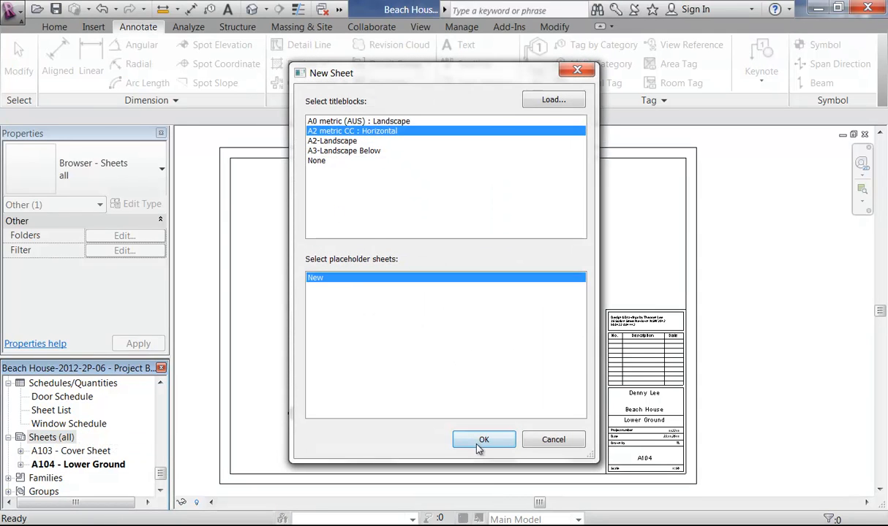
pyautogui.click(484, 441)
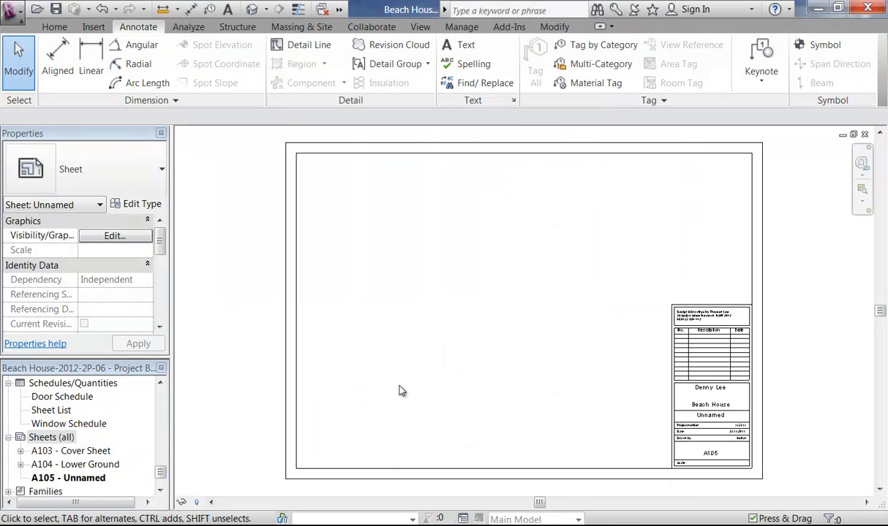
pyautogui.moveTo(162, 474); pyautogui.dragTo(163, 395)
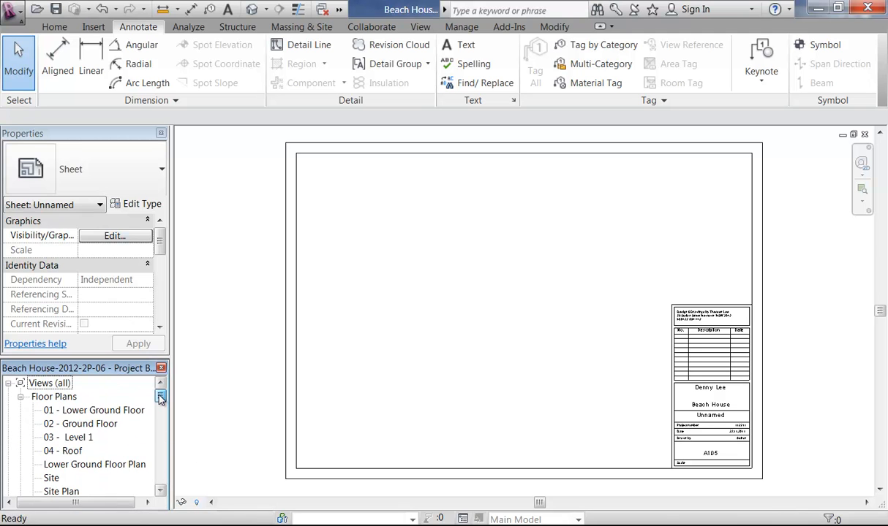
# Step: Duplicate 02 - Ground Floor with detailing and rename the copy 'Ground Floor Plan'
pyautogui.doubleClick(89, 424)
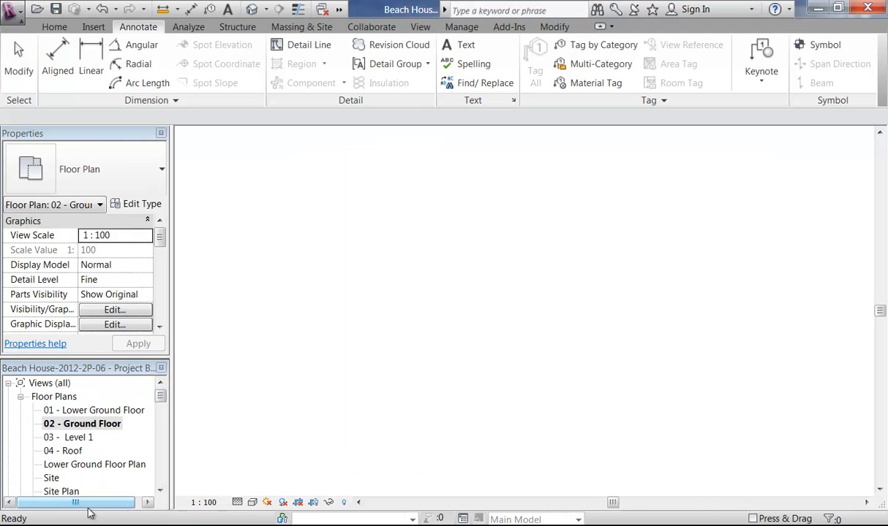
pyautogui.scroll(-2, 399, 352)
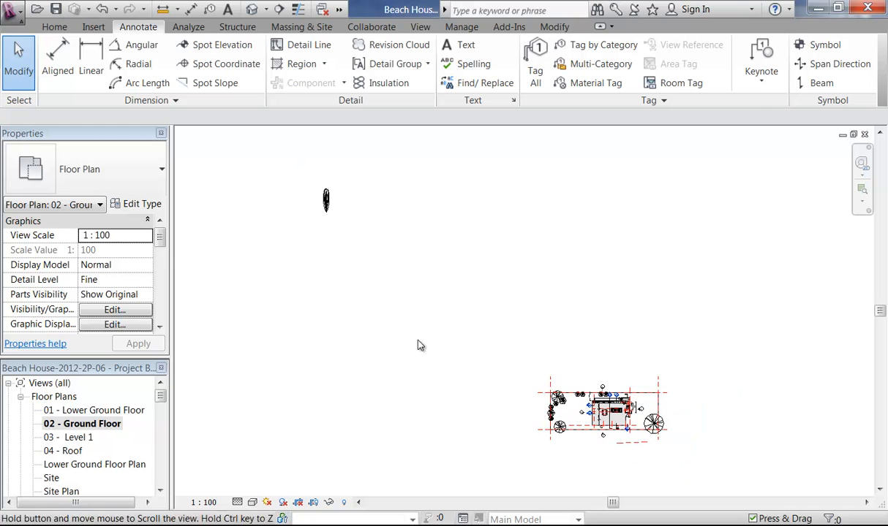
pyautogui.rightClick(89, 424)
pyautogui.moveTo(160, 270)
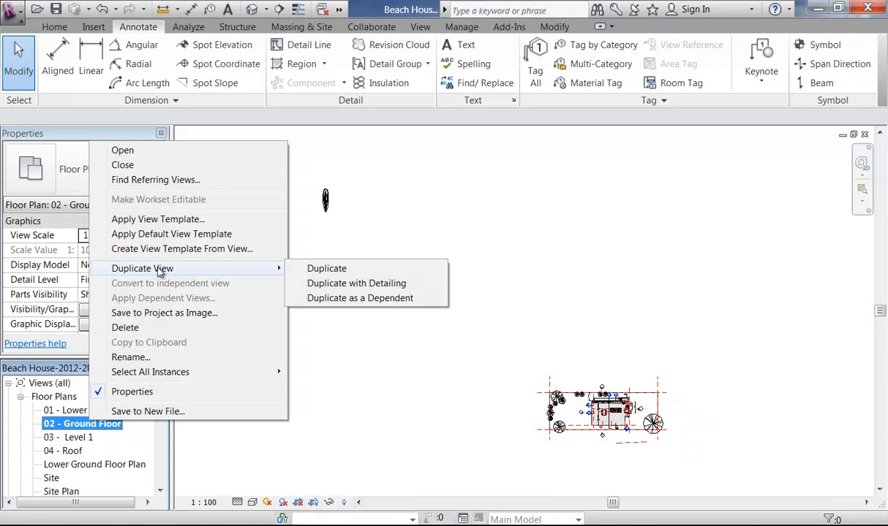
pyautogui.click(373, 284)
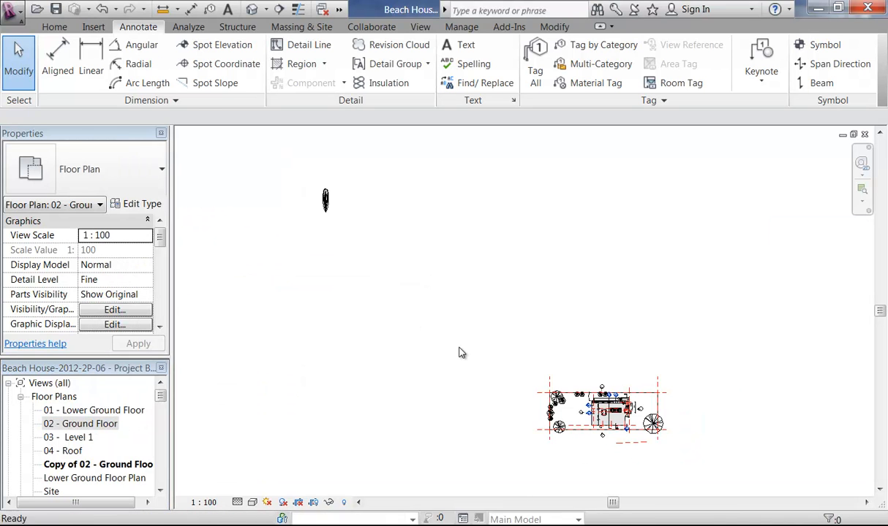
pyautogui.rightClick(116, 463)
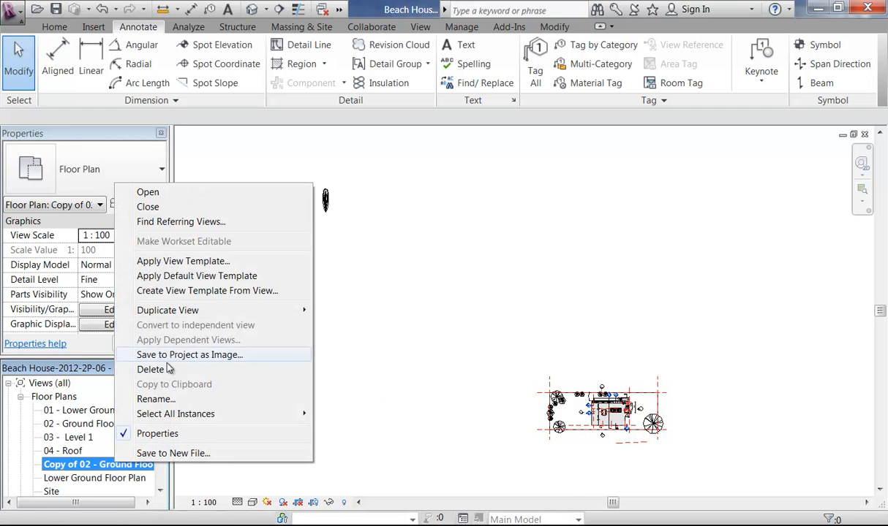
pyautogui.click(156, 399)
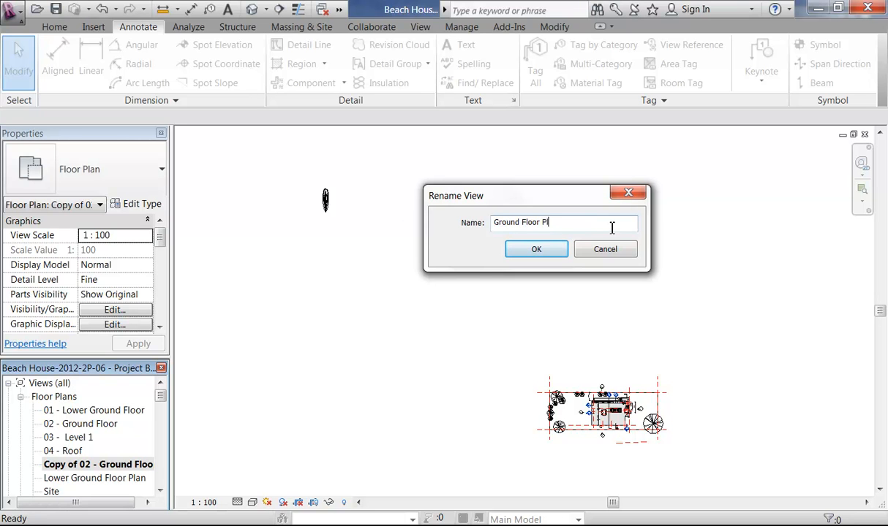
pyautogui.click(536, 249)
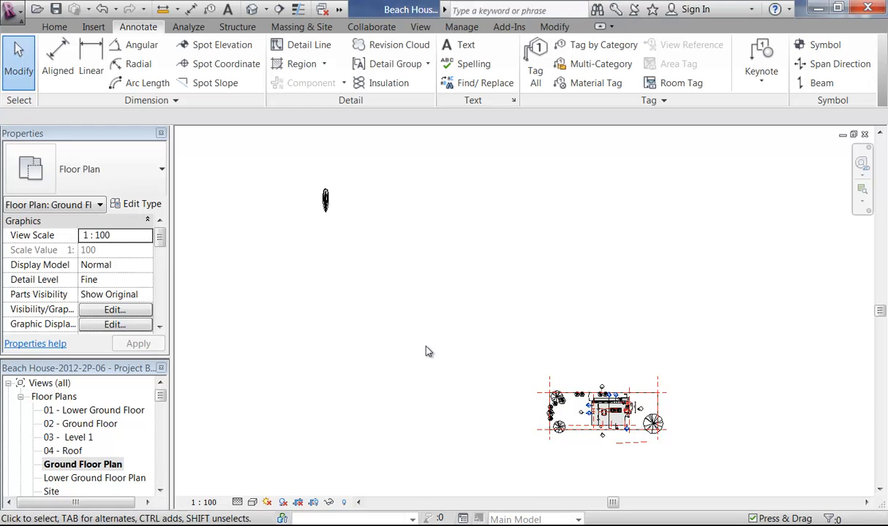
pyautogui.doubleClick(74, 480)
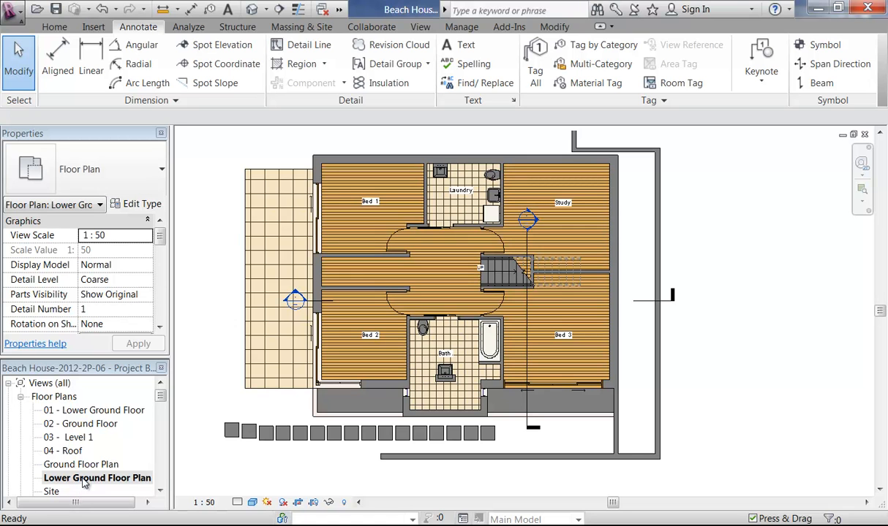
# Step: Create a 'Concept Plan' view template from the Lower Ground Floor Plan
pyautogui.rightClick(85, 482)
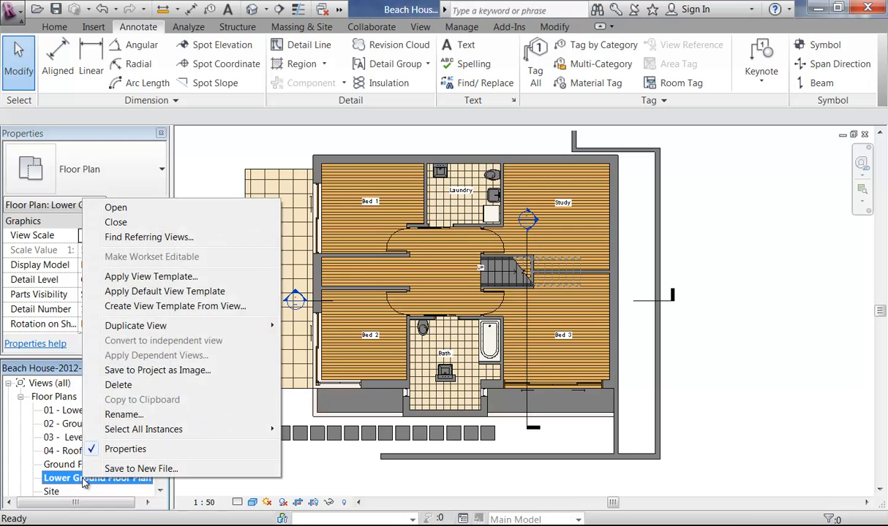
pyautogui.click(143, 307)
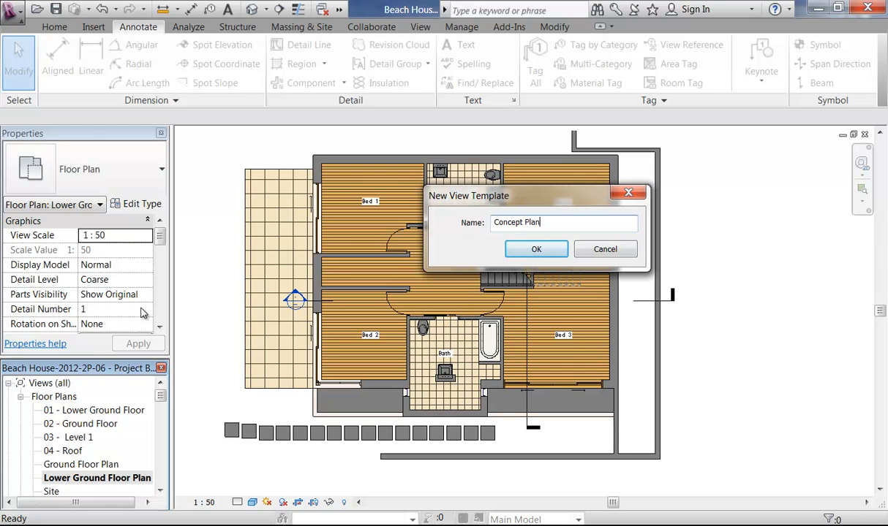
pyautogui.click(535, 251)
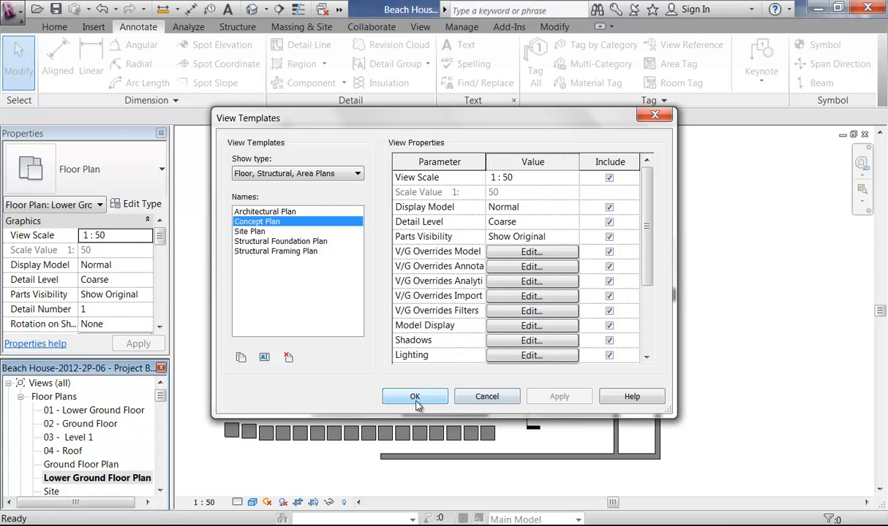
pyautogui.click(414, 397)
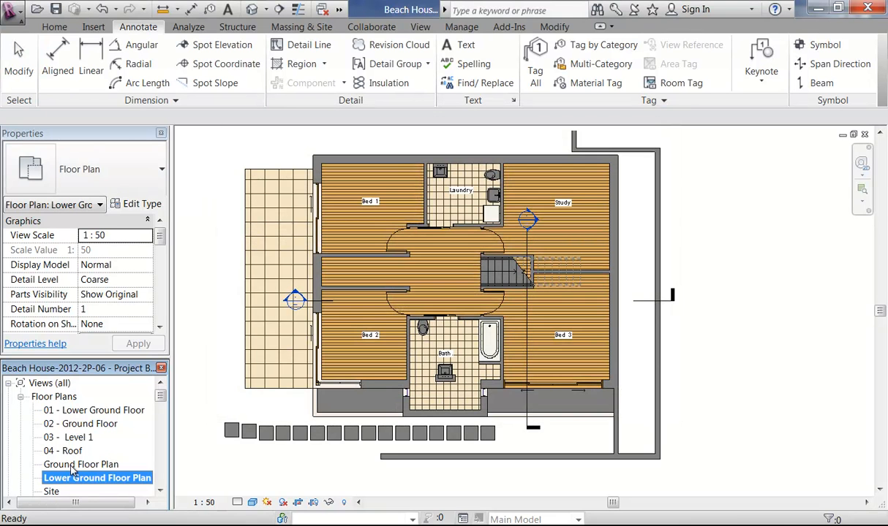
# Step: Apply the Concept Plan template to the Ground Floor Plan, giving it 1:50 scale
pyautogui.doubleClick(72, 469)
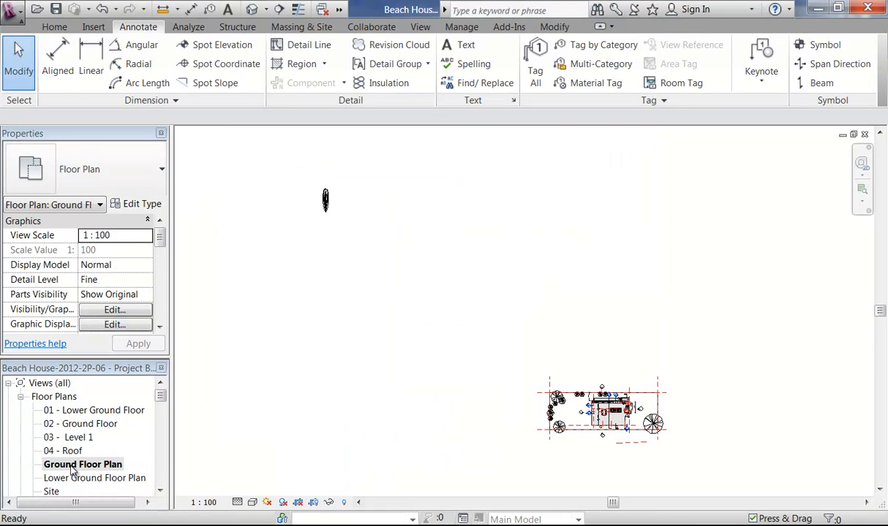
pyautogui.rightClick(72, 468)
pyautogui.click(123, 266)
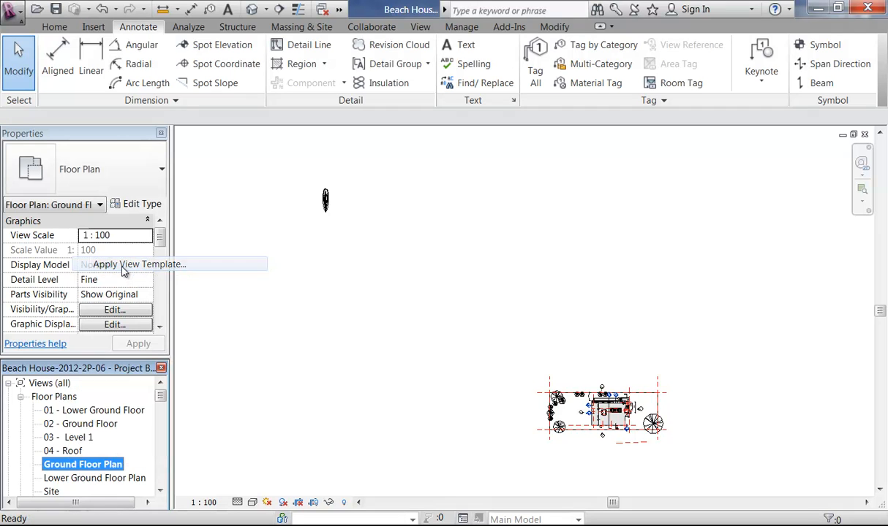
pyautogui.click(256, 222)
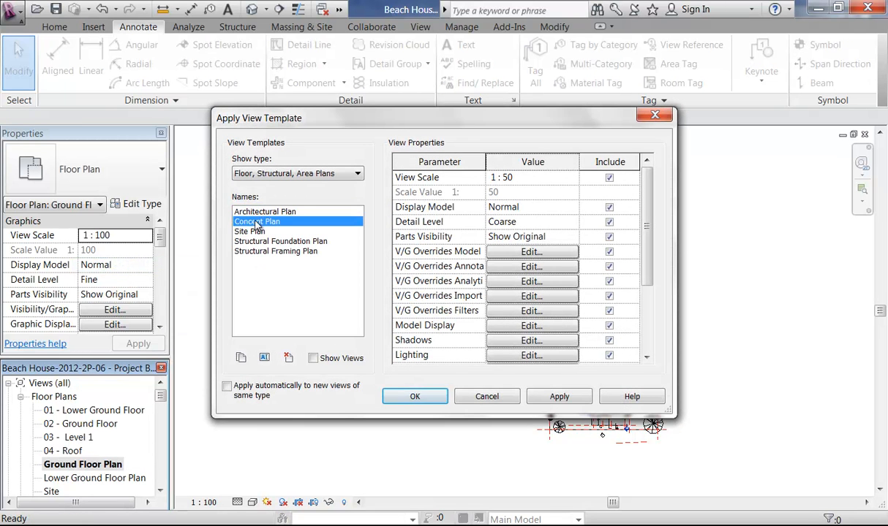
pyautogui.click(410, 396)
pyautogui.moveTo(645, 430)
pyautogui.mouseDown(button='middle')
pyautogui.moveTo(638, 394)
pyautogui.moveTo(599, 388)
pyautogui.mouseUp(button='middle')
pyautogui.scroll(5, 532, 355)
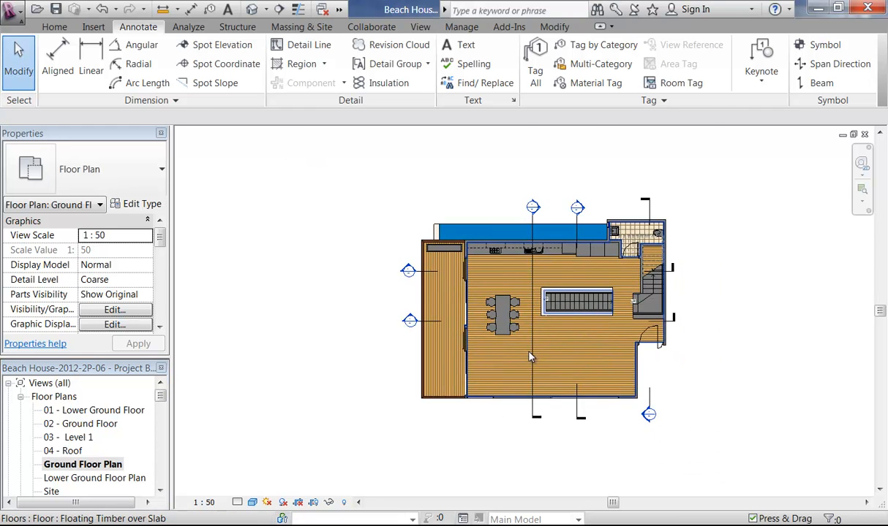
pyautogui.scroll(-6, 534, 356)
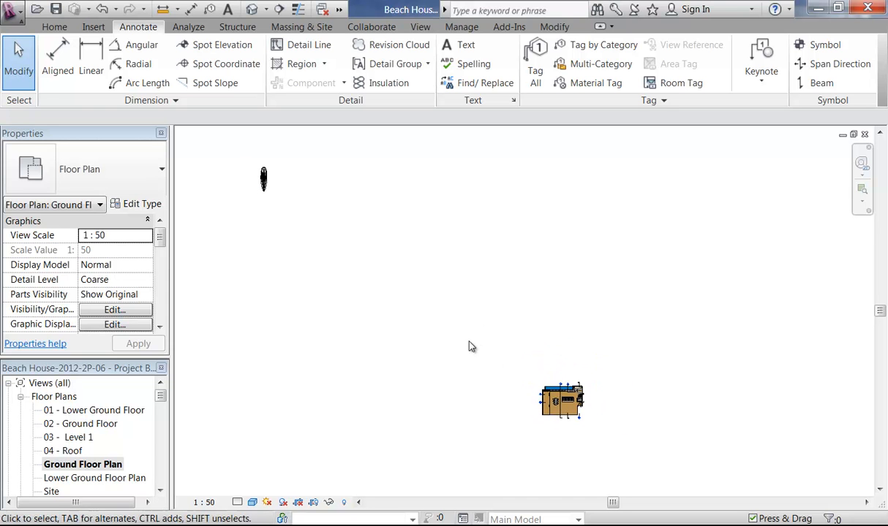
# Step: Hide the yacht in the Ground Floor Plan view
pyautogui.click(264, 181)
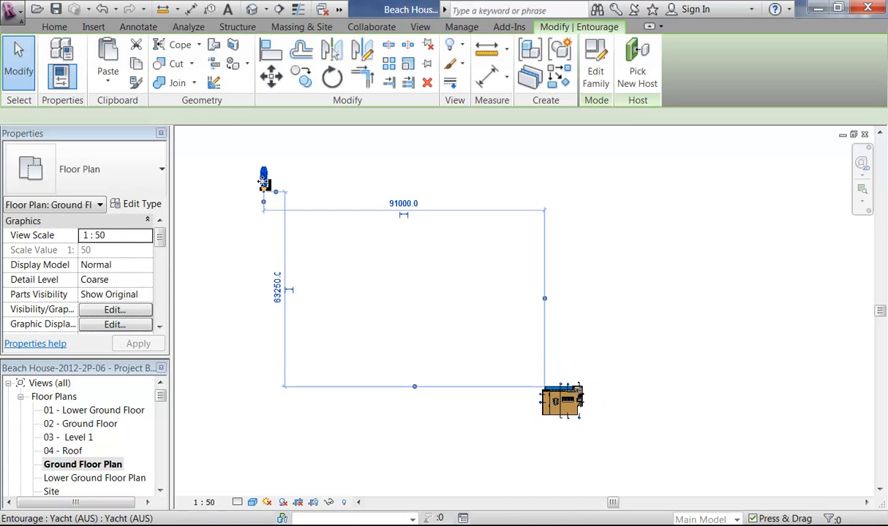
pyautogui.rightClick(264, 182)
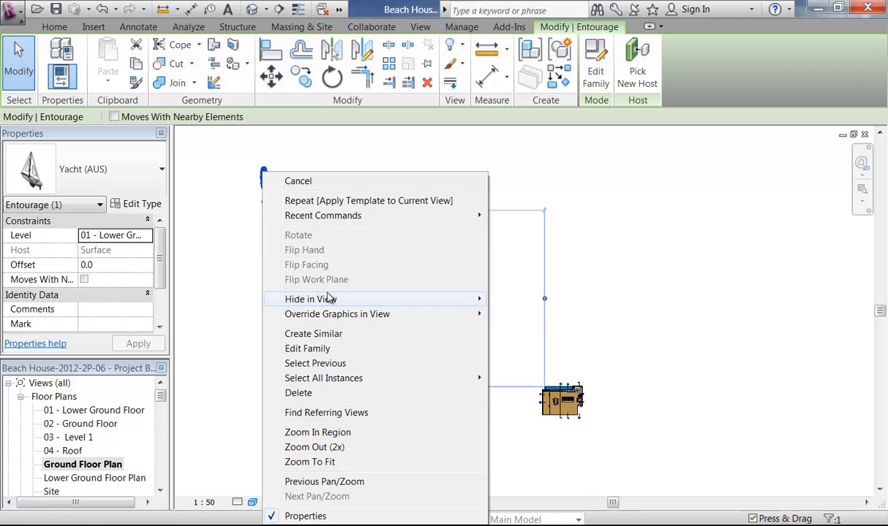
pyautogui.moveTo(329, 299)
pyautogui.click(519, 301)
# Step: Hide three section lines in the Ground Floor Plan view
pyautogui.moveTo(580, 450); pyautogui.dragTo(476, 322, button='middle')
pyautogui.scroll(2, 505, 375)
pyautogui.scroll(2, 472, 321)
pyautogui.scroll(4, 406, 269)
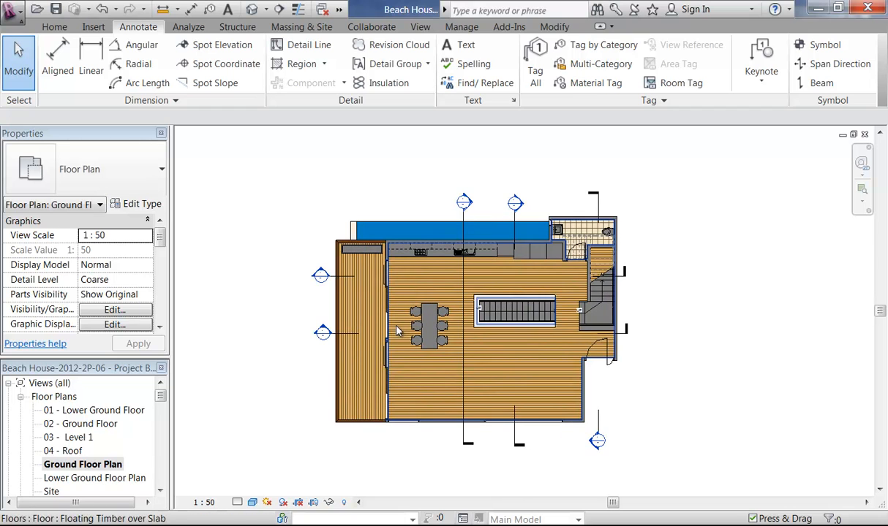
pyautogui.click(463, 437)
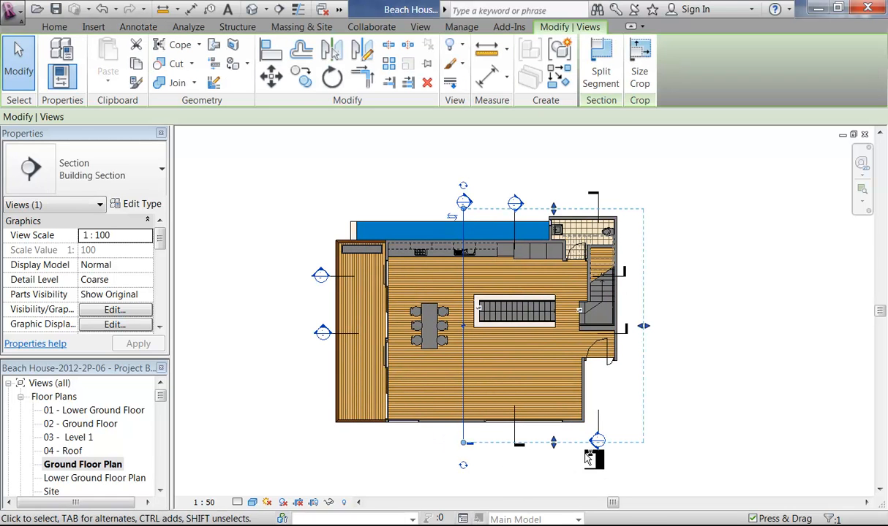
pyautogui.keyDown('ctrl'); pyautogui.click(597, 437); pyautogui.keyUp('ctrl')
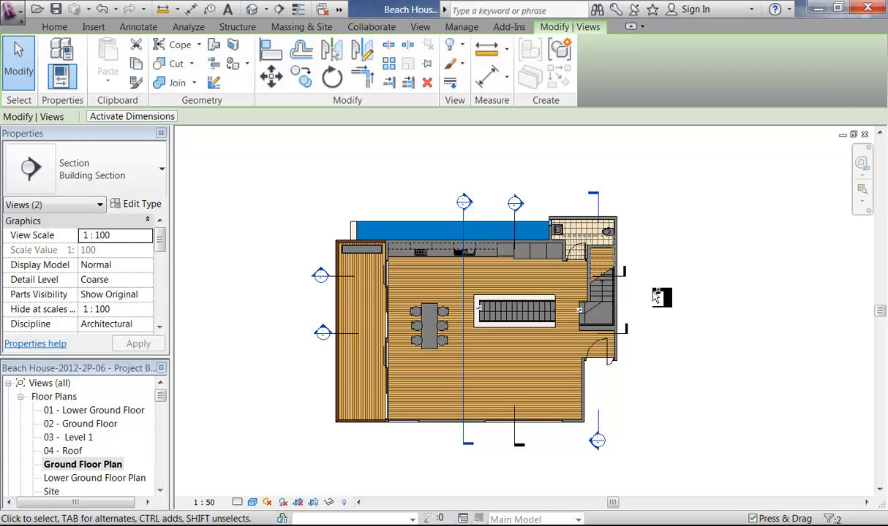
pyautogui.keyDown('ctrl'); pyautogui.click(624, 274); pyautogui.keyUp('ctrl')
pyautogui.rightClick(655, 204)
pyautogui.moveTo(692, 261)
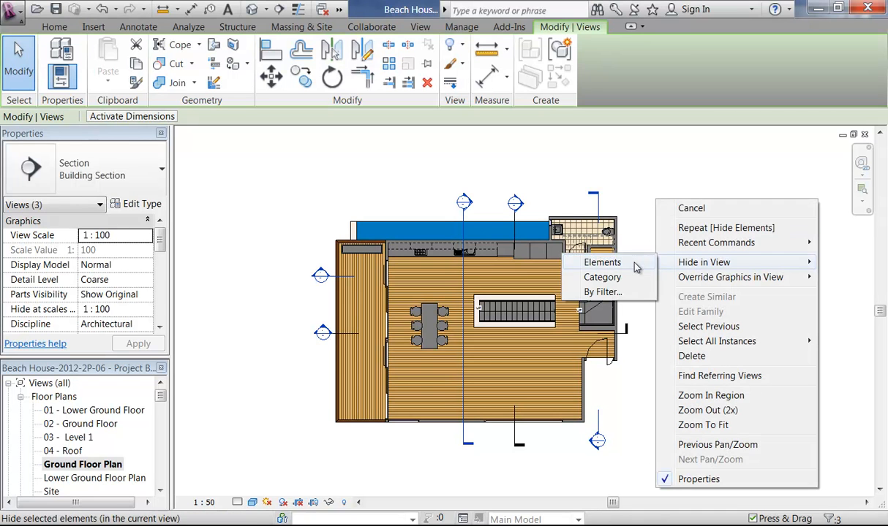
pyautogui.click(602, 262)
pyautogui.scroll(2, 658, 283)
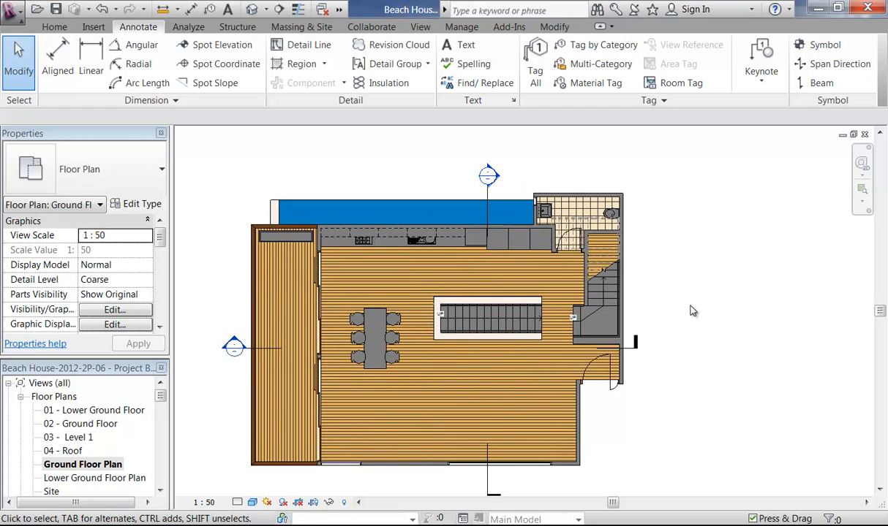
pyautogui.moveTo(694, 332); pyautogui.dragTo(716, 316, button='middle')
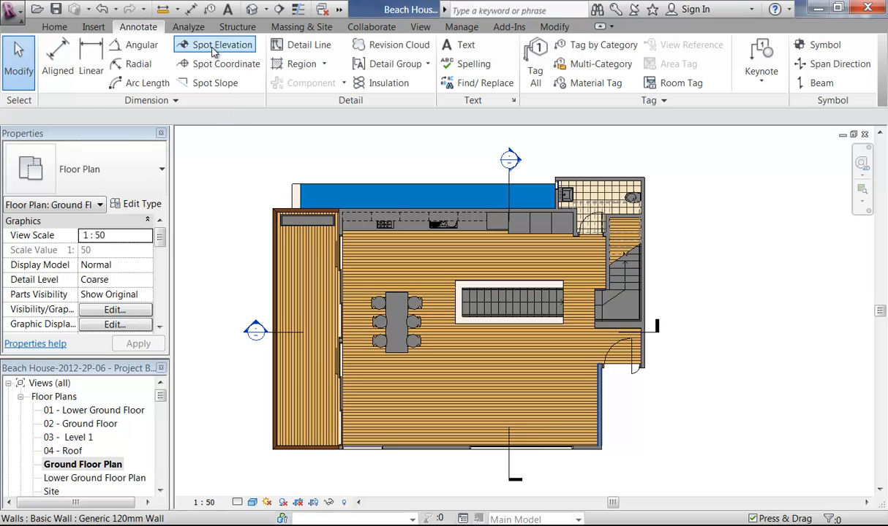
# Step: Place a Living text label in the living area
pyautogui.click(461, 45)
pyautogui.scroll(1, 454, 373)
pyautogui.moveTo(478, 357); pyautogui.dragTo(574, 385)
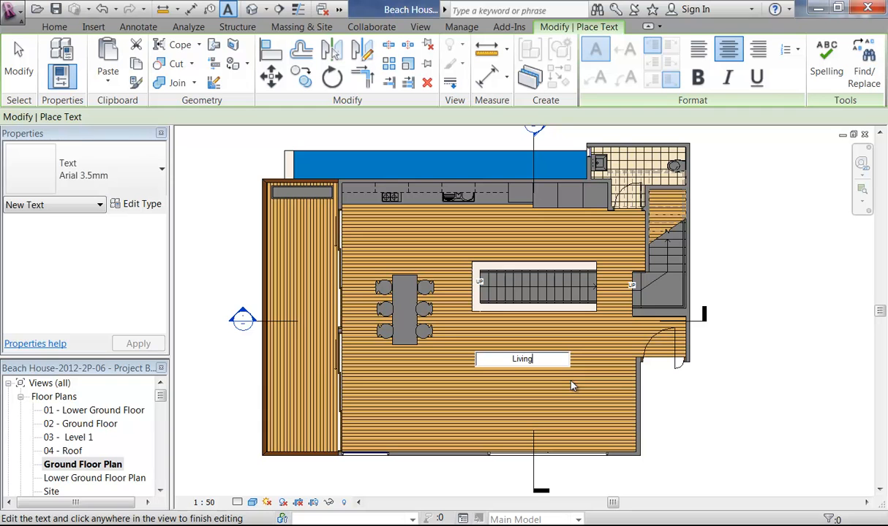
pyautogui.click(680, 410)
pyautogui.moveTo(474, 353); pyautogui.dragTo(486, 384)
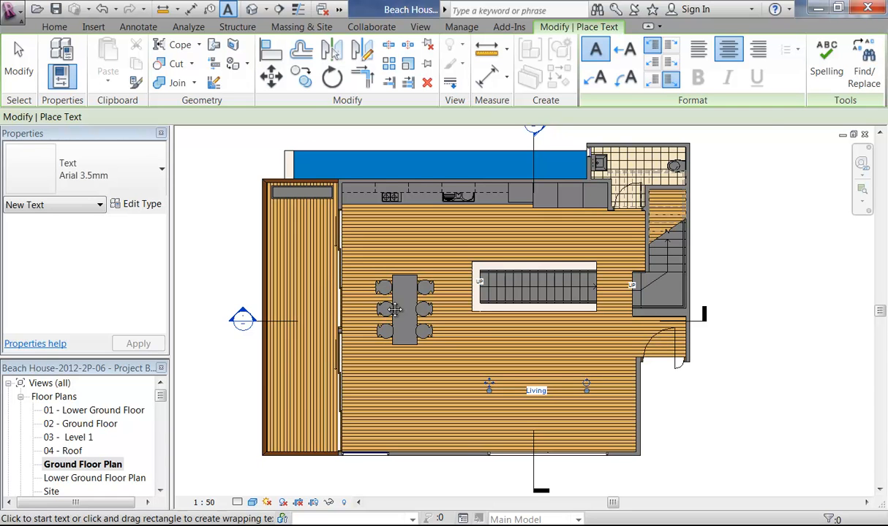
pyautogui.scroll(2, 394, 310)
# Step: Add a Dining label over the dining table, rotated to read vertically
pyautogui.click(493, 312)
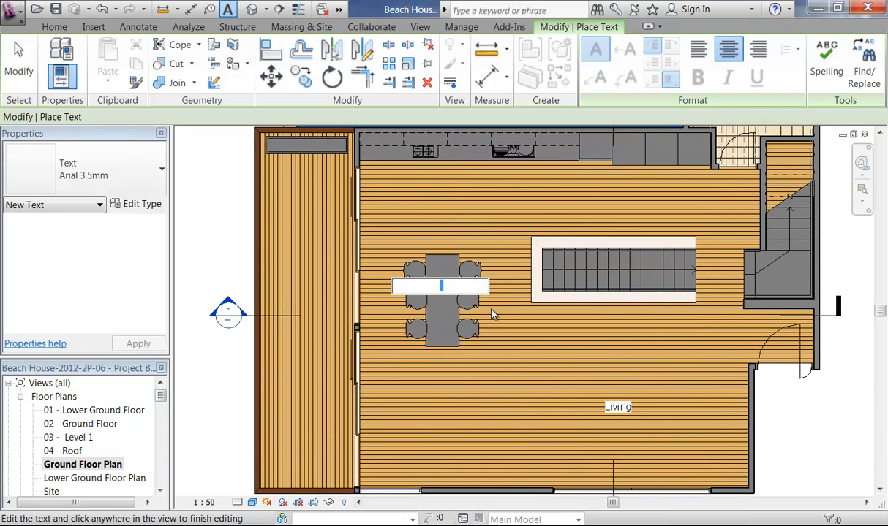
pyautogui.write('Dining')
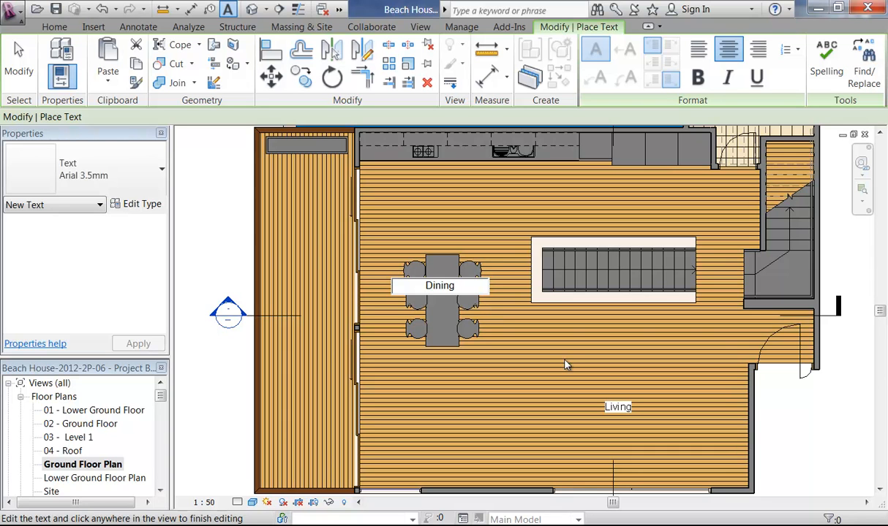
pyautogui.click(515, 327)
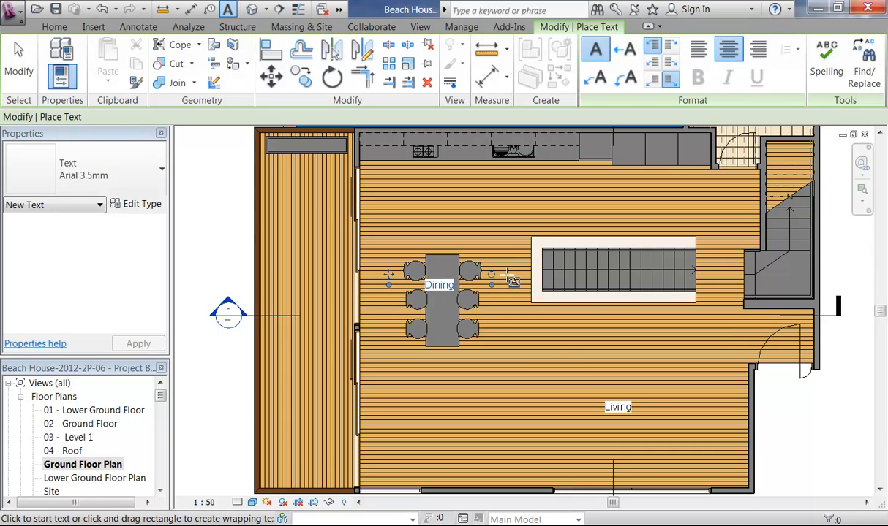
pyautogui.moveTo(490, 295); pyautogui.dragTo(452, 250)
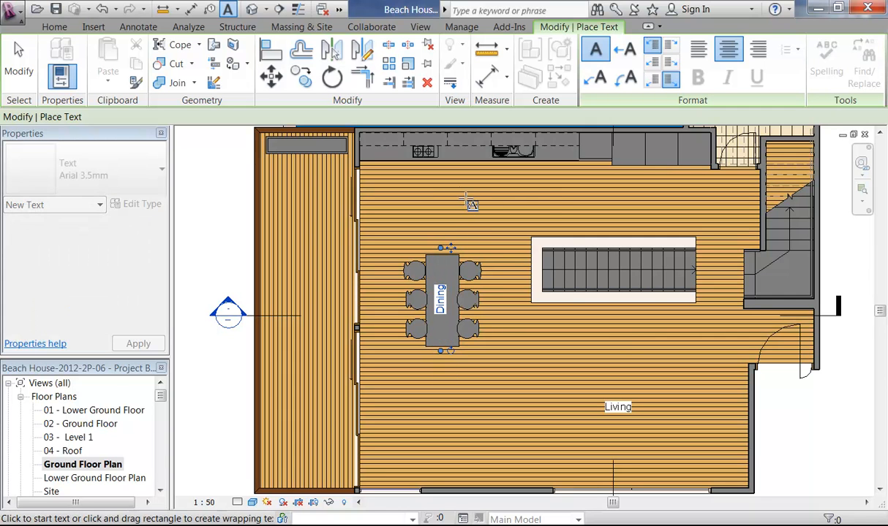
# Step: Add a Kitchen label above the dining area
pyautogui.moveTo(452, 192); pyautogui.dragTo(517, 196)
pyautogui.moveTo(555, 208); pyautogui.dragTo(557, 206)
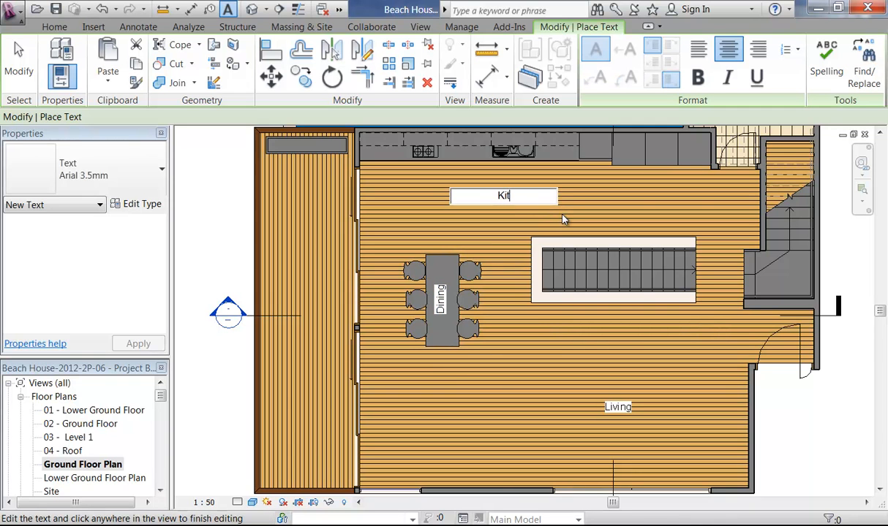
pyautogui.click(639, 196)
# Step: Add a 'Bath.' label inside the bathroom
pyautogui.moveTo(586, 242); pyautogui.dragTo(372, 372, button='middle')
pyautogui.scroll(4, 509, 225)
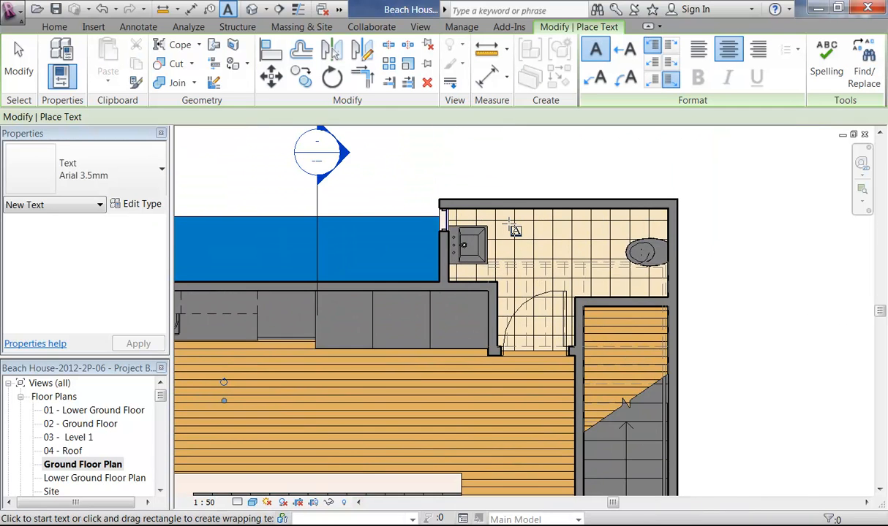
pyautogui.scroll(1, 509, 222)
pyautogui.moveTo(619, 257); pyautogui.dragTo(619, 259)
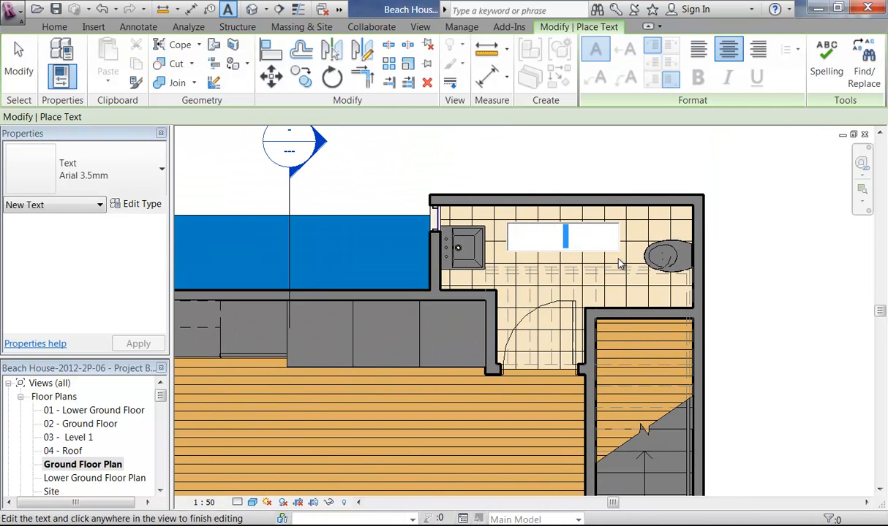
pyautogui.write('Bath.')
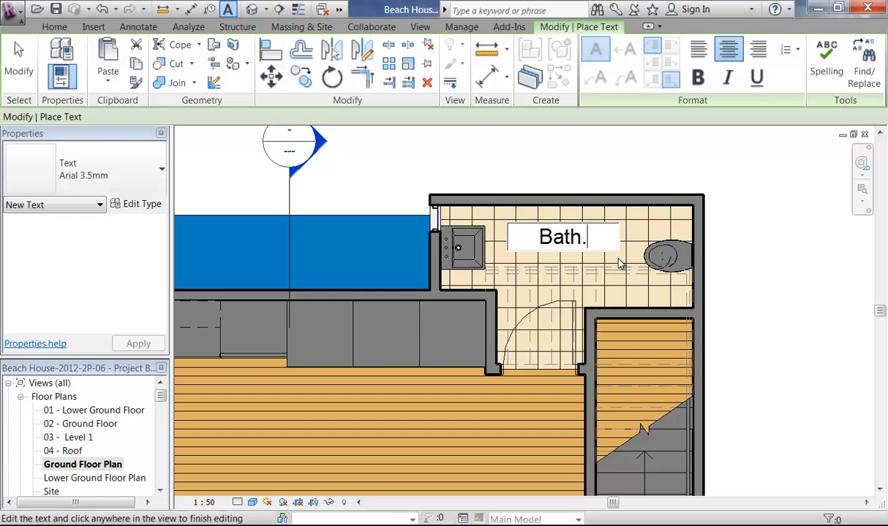
pyautogui.click(490, 168)
# Step: Add a Balcony label on one line, positioned further down the balcony
pyautogui.scroll(-2, 486, 177)
pyautogui.scroll(-2, 457, 201)
pyautogui.moveTo(468, 255); pyautogui.dragTo(574, 218, button='middle')
pyautogui.scroll(-1, 527, 254)
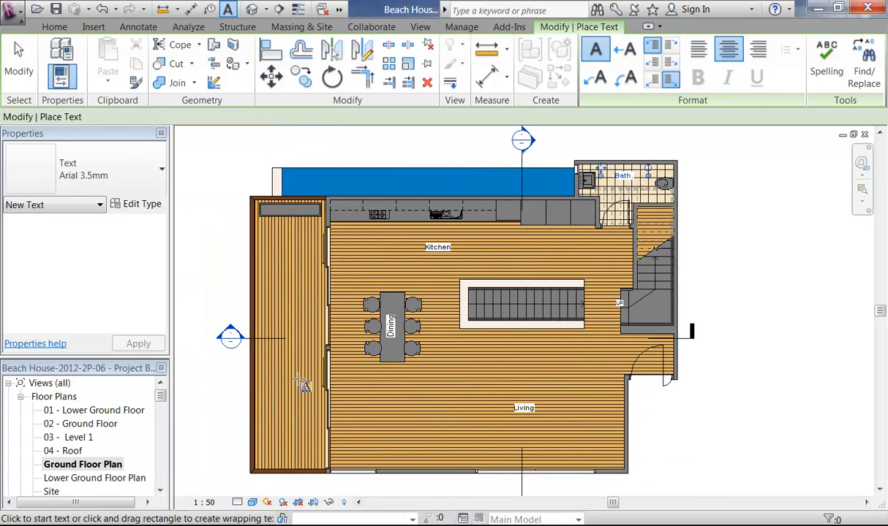
pyautogui.click(308, 294)
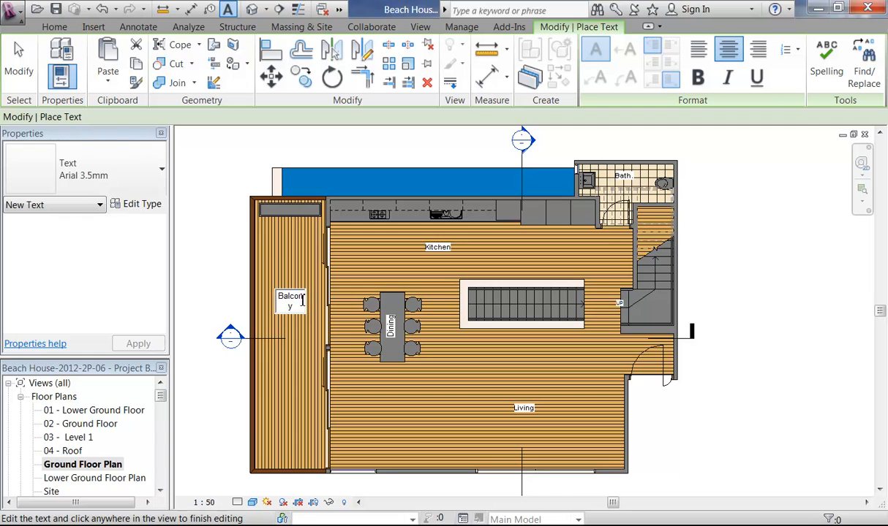
pyautogui.click(276, 264)
pyautogui.scroll(3, 276, 269)
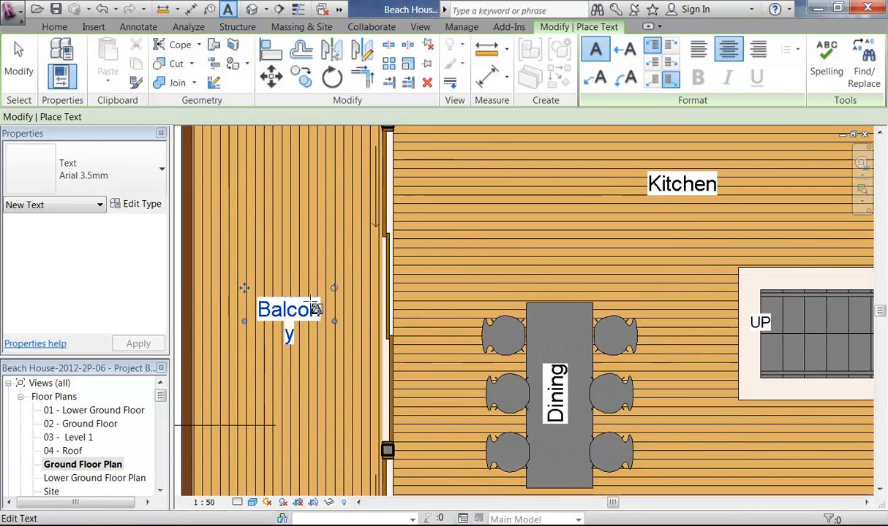
pyautogui.moveTo(335, 324); pyautogui.dragTo(268, 231)
pyautogui.scroll(-4, 268, 232)
pyautogui.scroll(5, 271, 232)
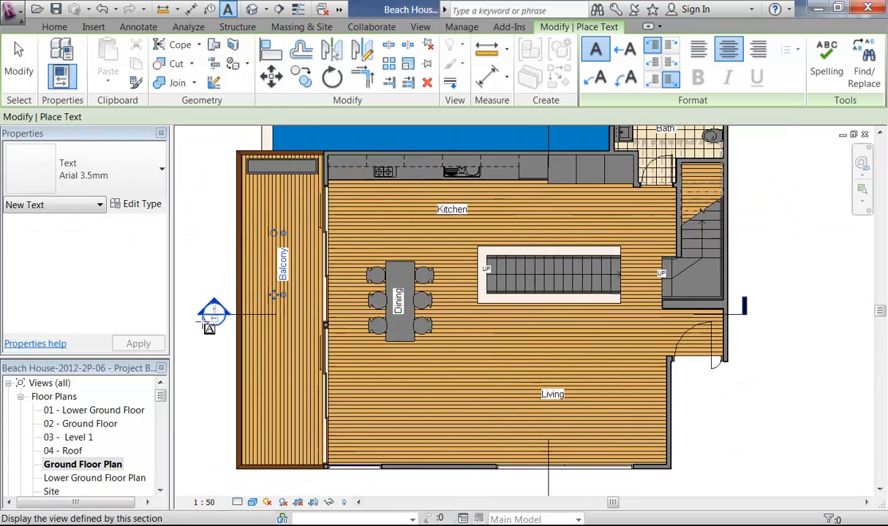
pyautogui.moveTo(300, 289); pyautogui.dragTo(310, 366)
# Step: Cancel the Text tool to stop placing labels
pyautogui.scroll(-5, 310, 366)
pyautogui.moveTo(217, 263); pyautogui.dragTo(232, 260, button='middle')
pyautogui.rightClick(232, 260)
pyautogui.click(256, 269)
pyautogui.scroll(2, 254, 259)
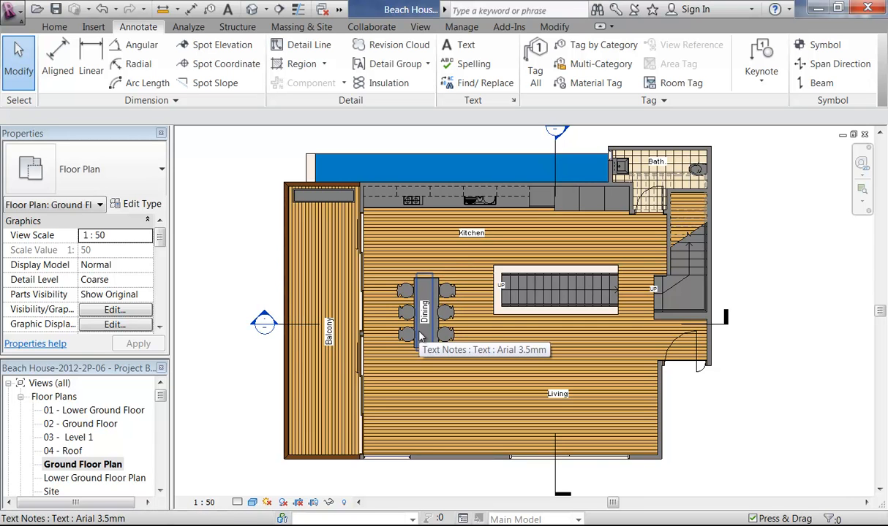
# Step: Place the Ground Floor Plan as a viewport on sheet A105
pyautogui.moveTo(161, 395); pyautogui.dragTo(162, 478)
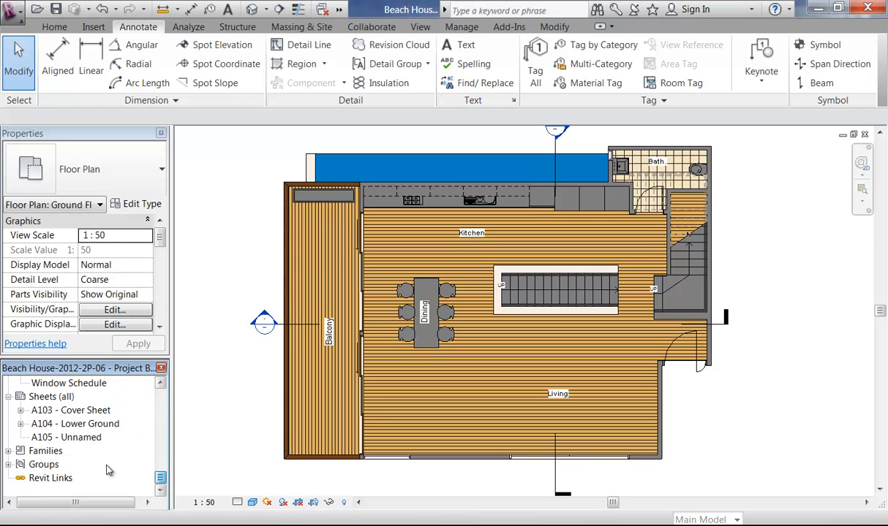
pyautogui.doubleClick(71, 438)
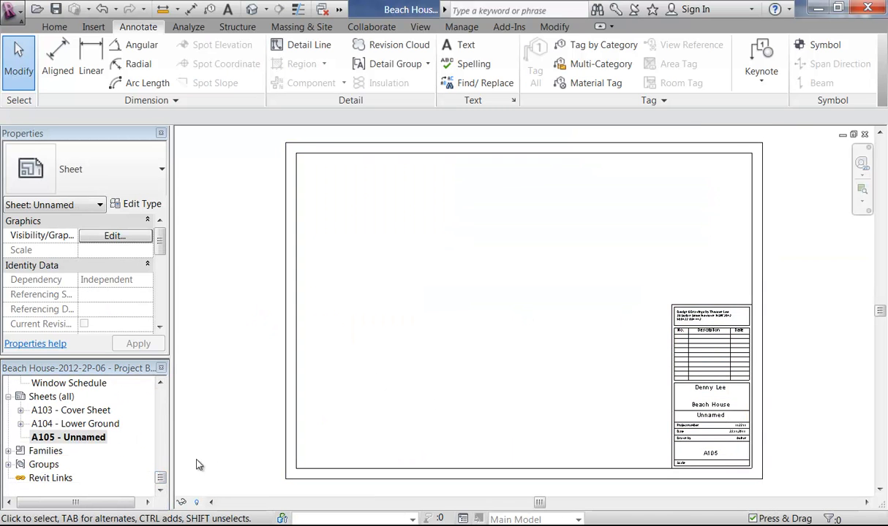
pyautogui.scroll(10, 164, 480)
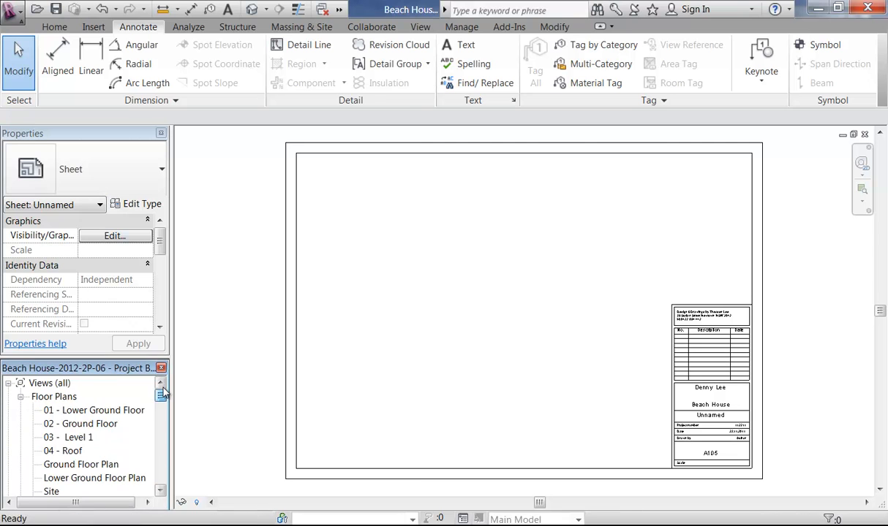
pyautogui.click(73, 465)
pyautogui.moveTo(453, 356); pyautogui.dragTo(525, 301)
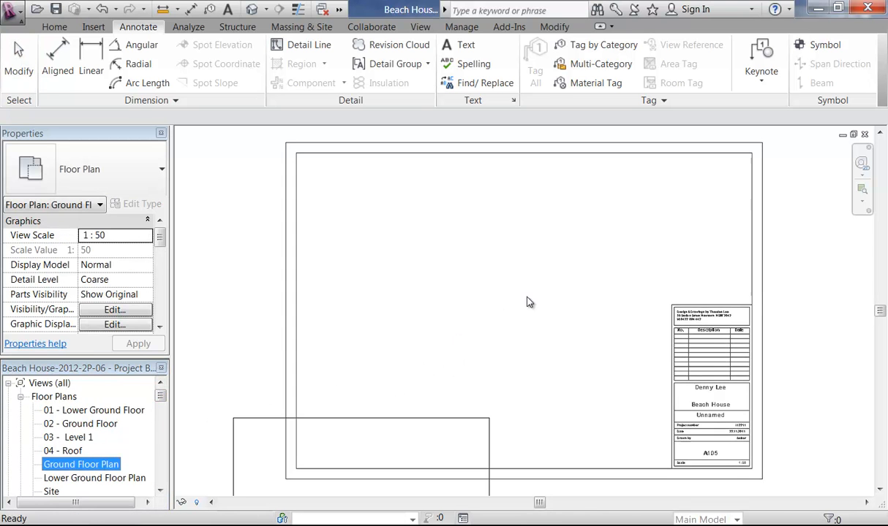
pyautogui.click(500, 310)
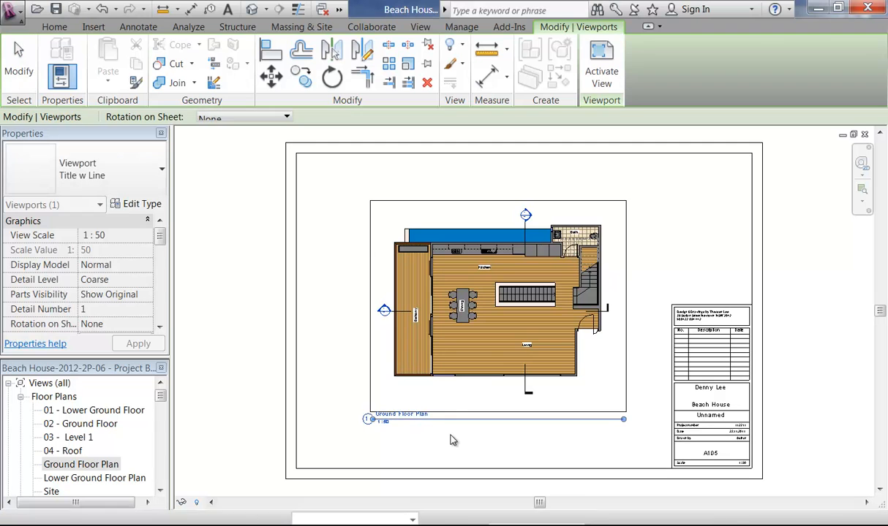
pyautogui.click(681, 267)
pyautogui.moveTo(688, 271); pyautogui.dragTo(670, 264, button='middle')
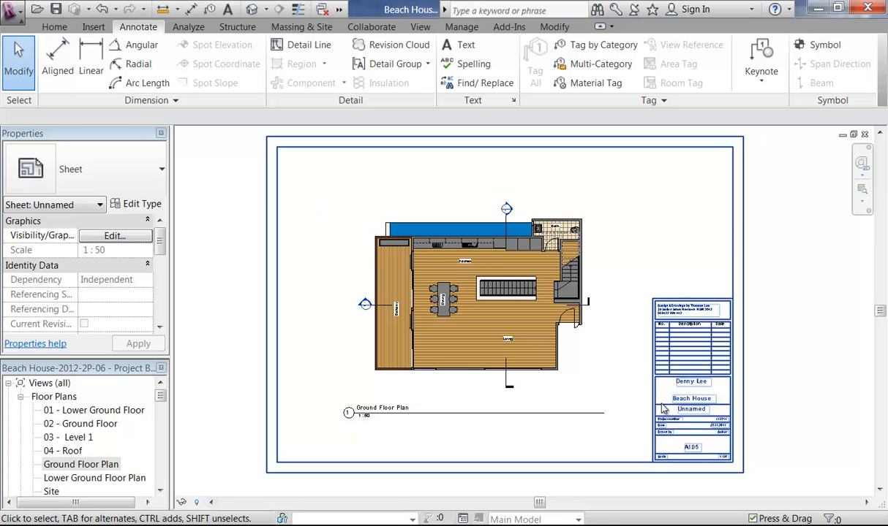
# Step: Rename sheet A105 to Ground Floor in the title block
pyautogui.scroll(5, 592, 320)
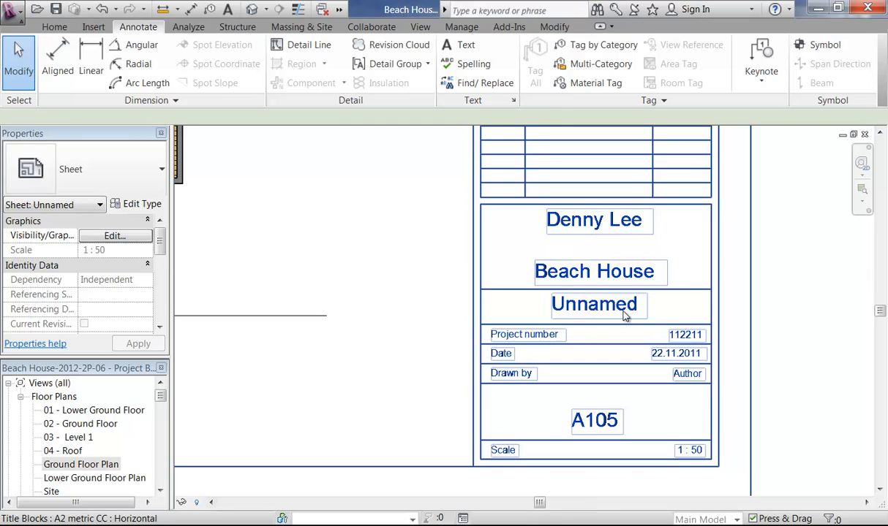
pyautogui.doubleClick(625, 318)
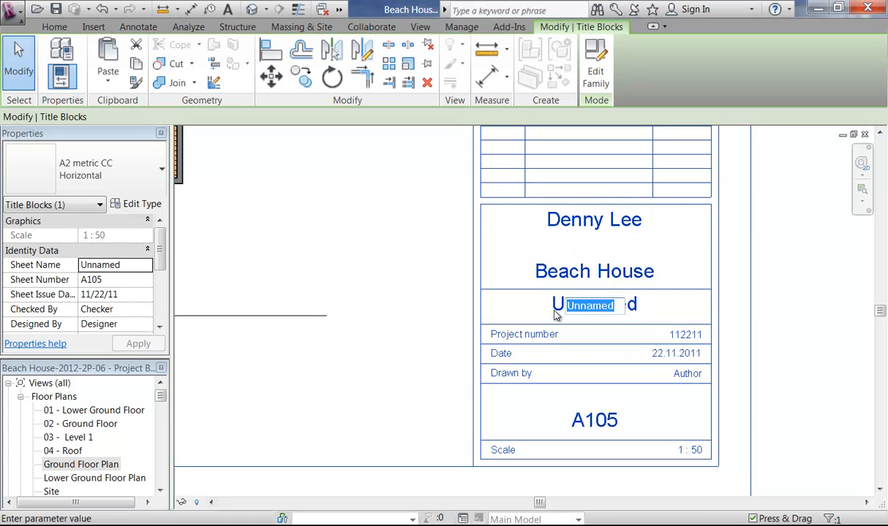
pyautogui.write('Gr')
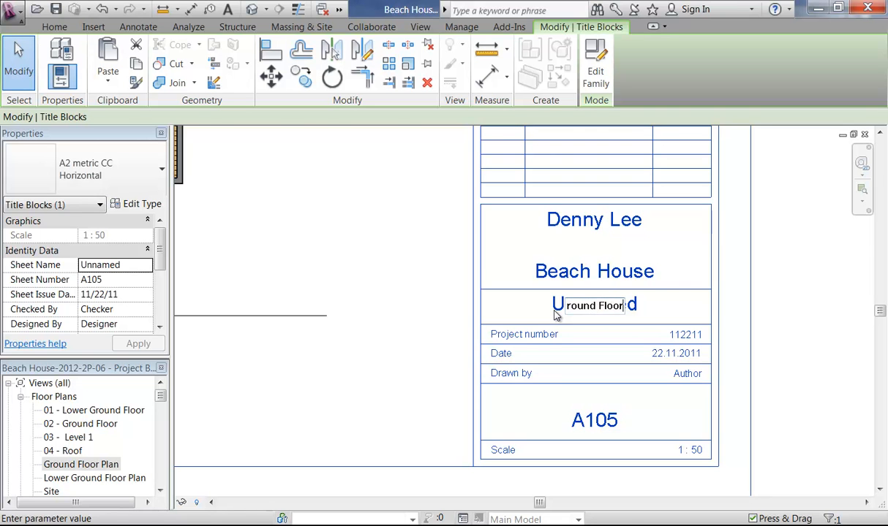
pyautogui.press('Return')
pyautogui.scroll(-3, 358, 291)
pyautogui.moveTo(368, 303); pyautogui.dragTo(557, 371, button='middle')
pyautogui.scroll(-2, 461, 297)
pyautogui.moveTo(446, 296); pyautogui.dragTo(468, 325, button='middle')
pyautogui.moveTo(558, 256)
pyautogui.mouseDown(button='middle')
pyautogui.moveTo(548, 274)
pyautogui.moveTo(574, 265)
pyautogui.mouseUp(button='middle')
pyautogui.click(594, 255)
pyautogui.moveTo(161, 397); pyautogui.dragTo(161, 476)
# Step: Create new sheet A106 with the A2 title block
pyautogui.click(51, 410)
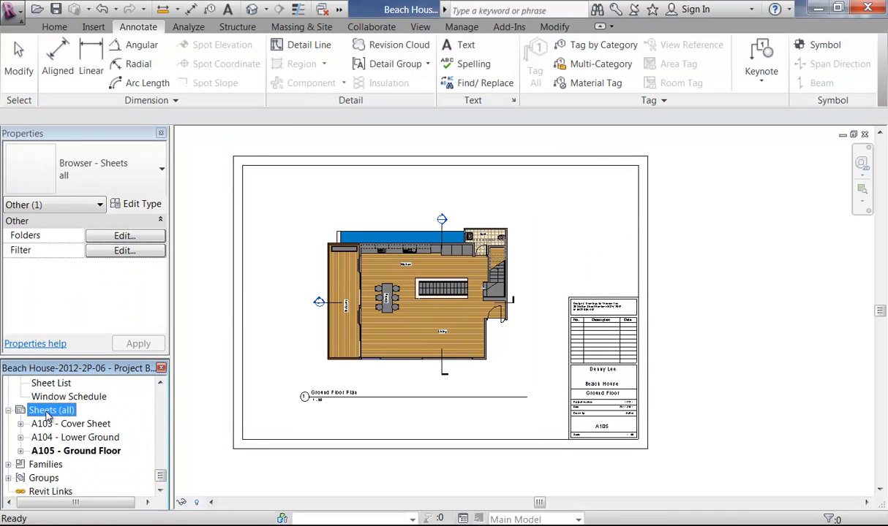
pyautogui.rightClick(51, 410)
pyautogui.click(92, 421)
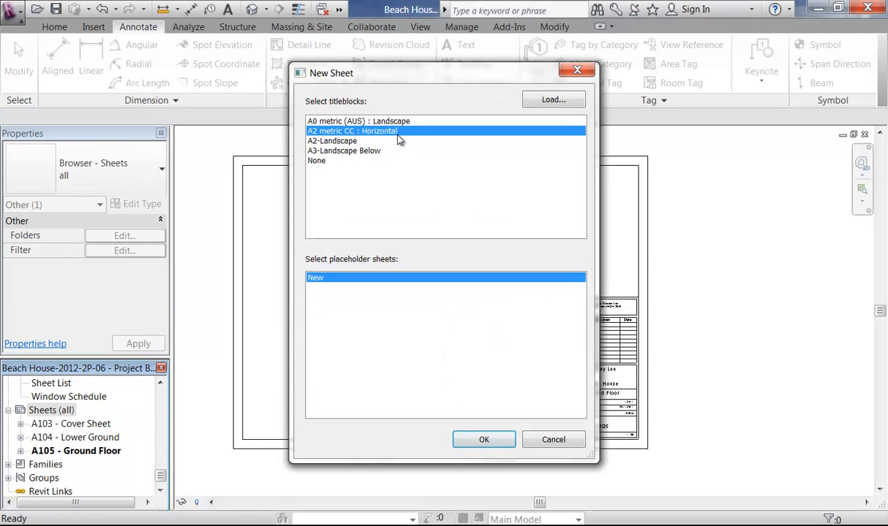
pyautogui.click(484, 445)
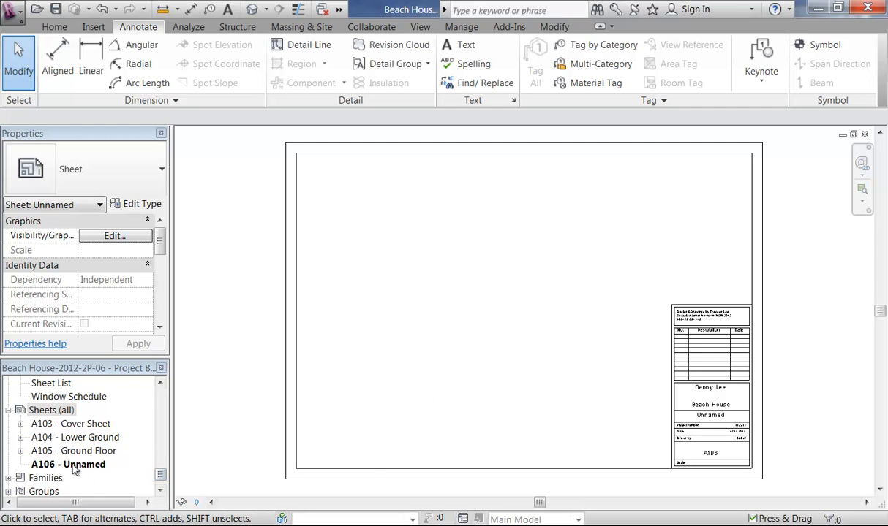
pyautogui.moveTo(161, 476); pyautogui.dragTo(161, 446)
# Step: Open the East elevation and hide its water topography
pyautogui.doubleClick(52, 411)
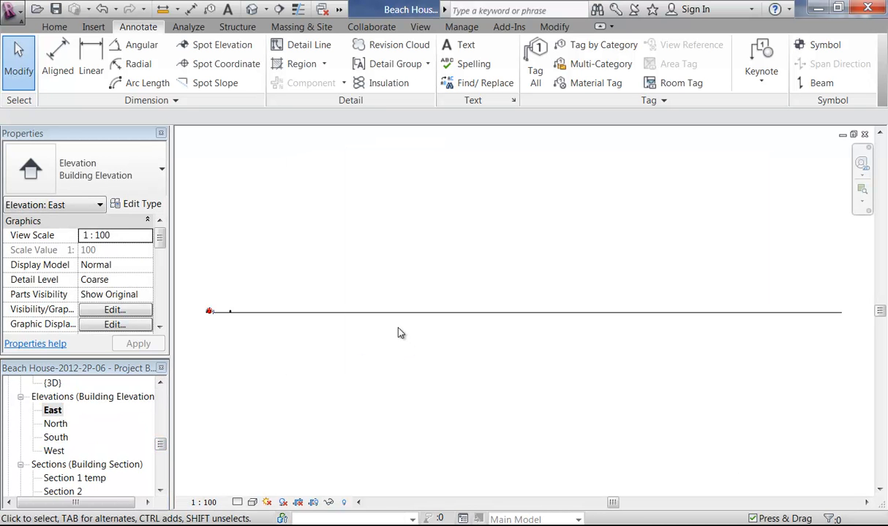
pyautogui.click(359, 319)
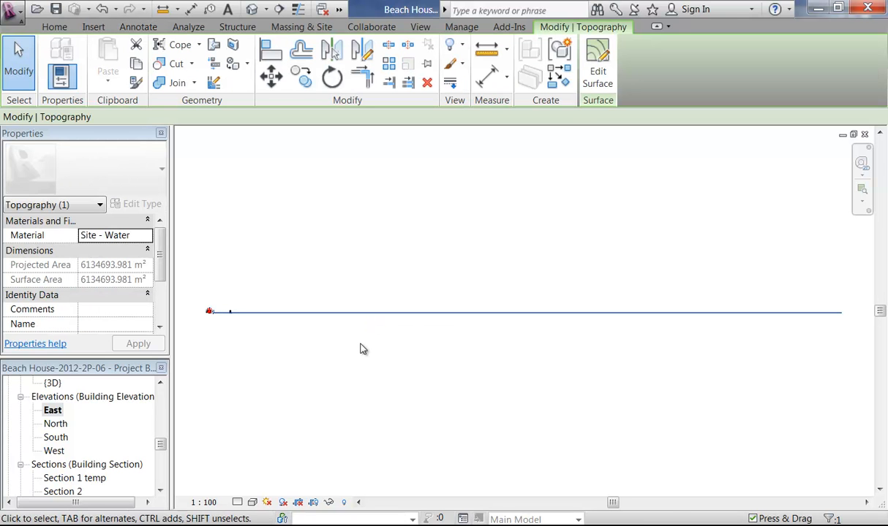
pyautogui.rightClick(326, 313)
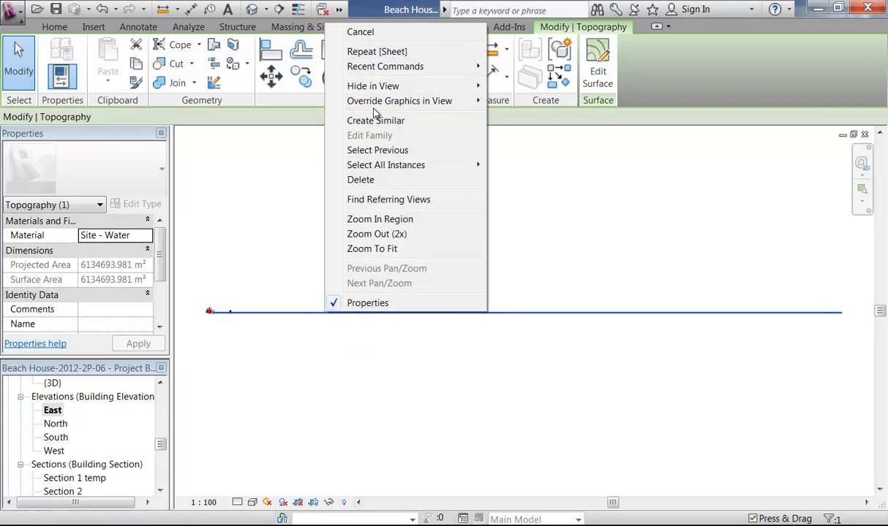
pyautogui.moveTo(386, 85)
pyautogui.click(524, 86)
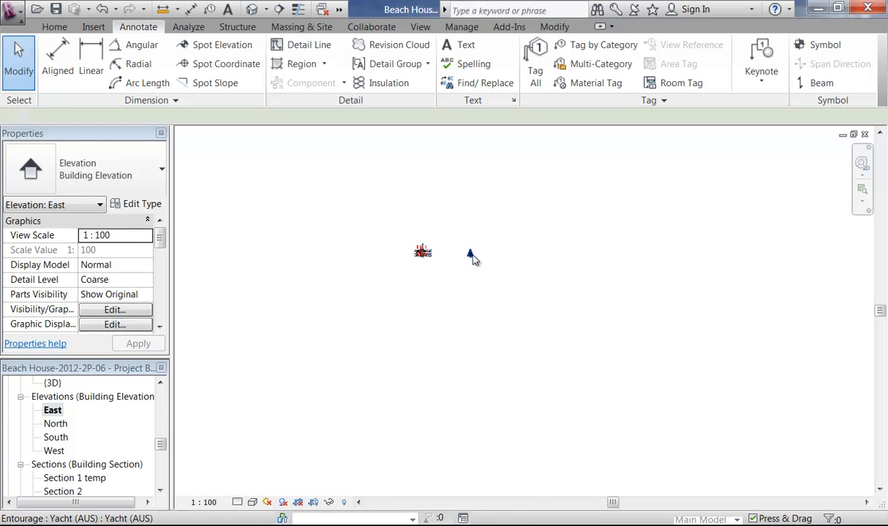
# Step: Hide the yacht in the East elevation
pyautogui.rightClick(472, 258)
pyautogui.moveTo(524, 301)
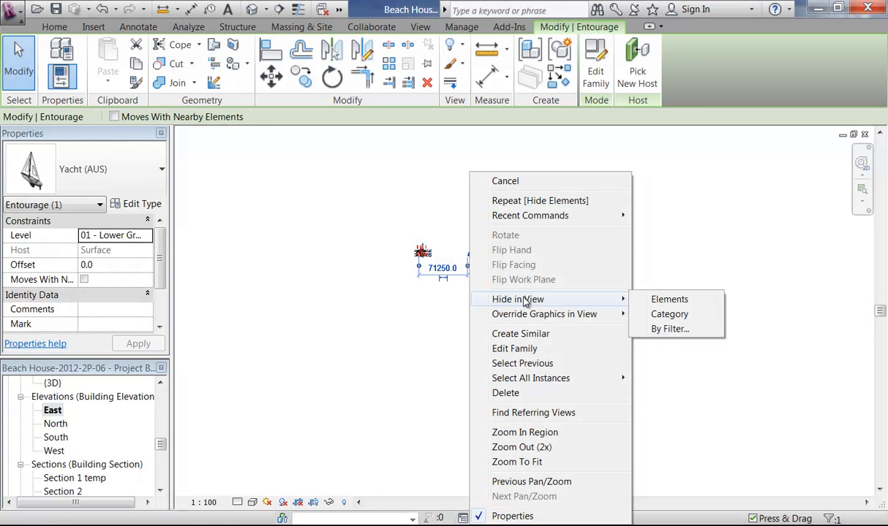
pyautogui.click(660, 301)
pyautogui.moveTo(357, 222); pyautogui.dragTo(438, 301, button='middle')
pyautogui.scroll(5, 501, 366)
# Step: Hide the reference planes in the East elevation using VH
pyautogui.scroll(4, 378, 382)
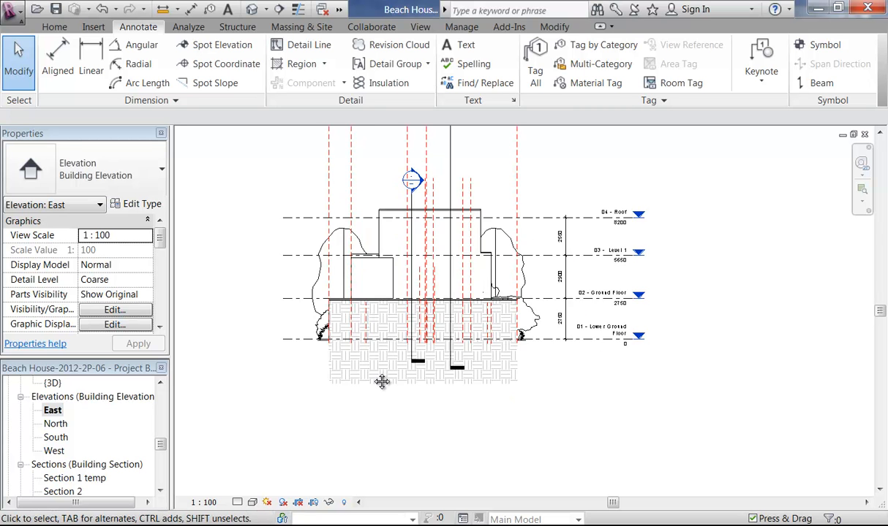
pyautogui.scroll(-2, 280, 451)
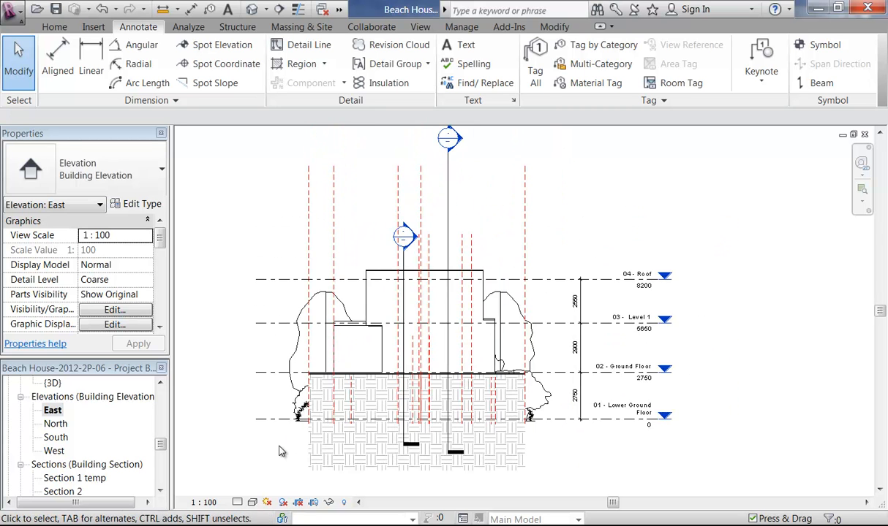
pyautogui.click(322, 234)
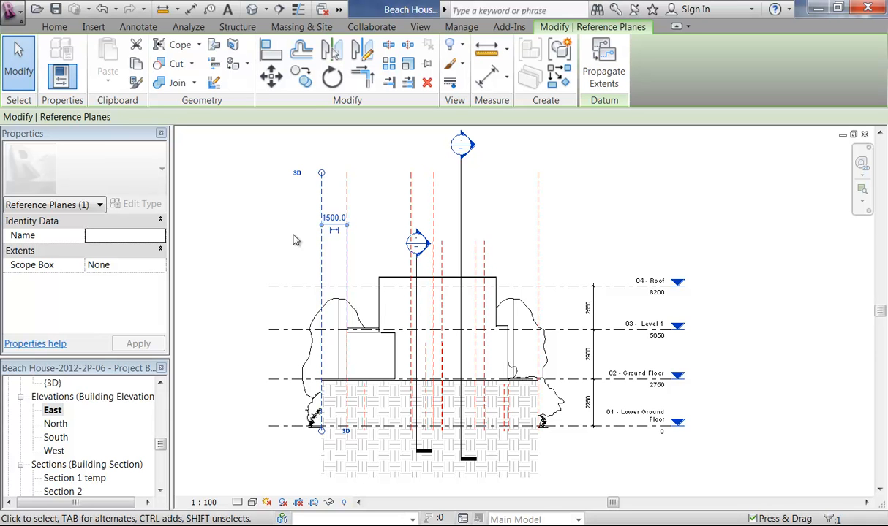
pyautogui.press('v')
pyautogui.press('h')
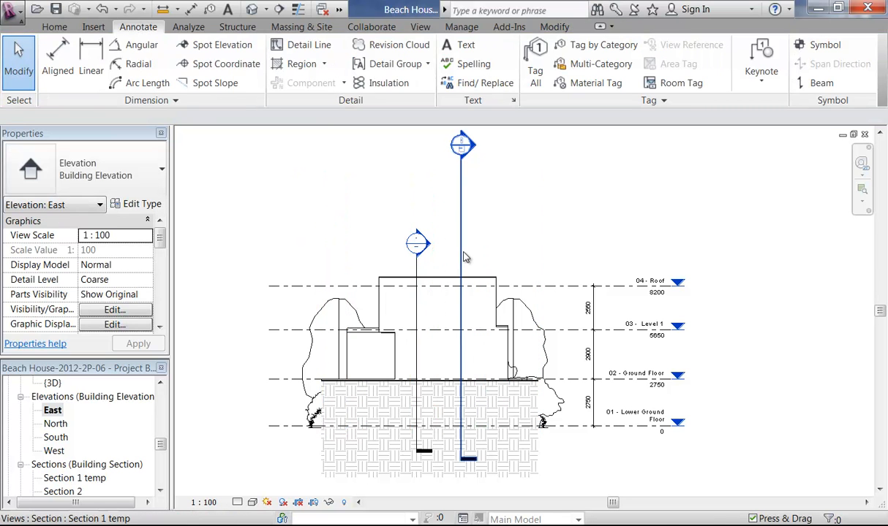
# Step: Hide the section marks in the East elevation
pyautogui.click(462, 253)
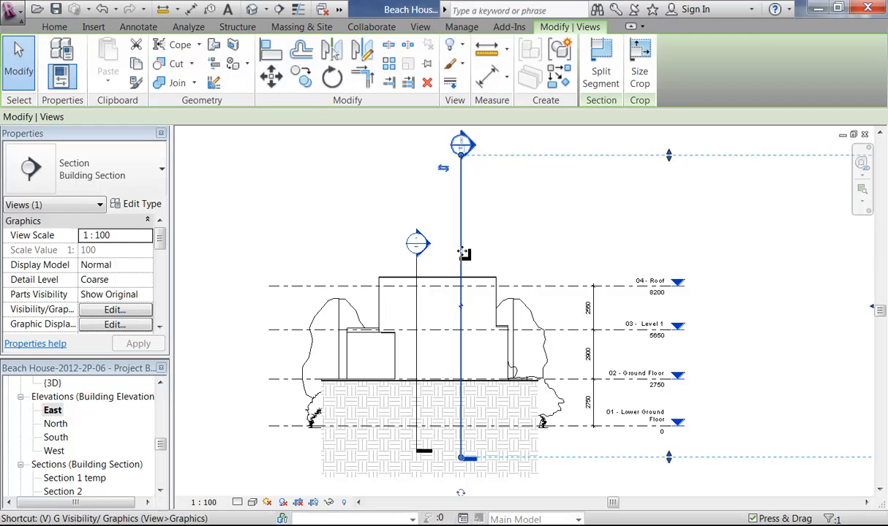
pyautogui.press('h')
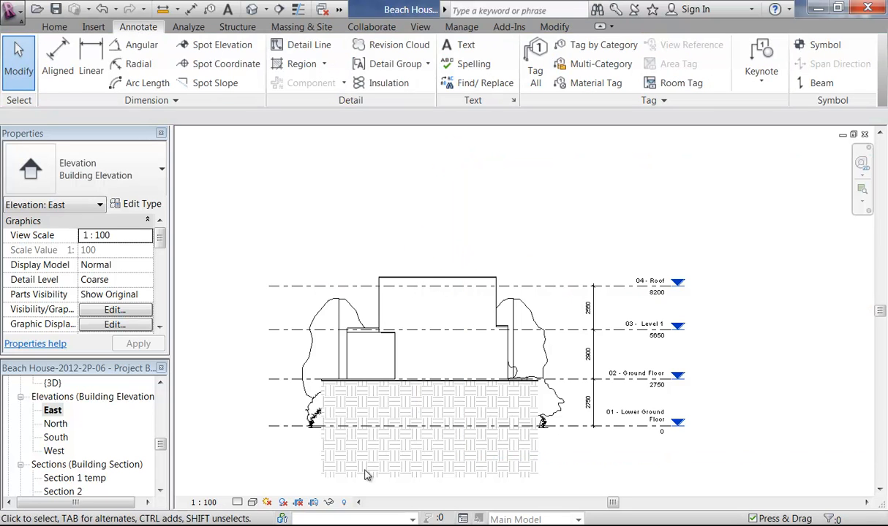
pyautogui.moveTo(274, 449); pyautogui.dragTo(265, 406, button='middle')
pyautogui.scroll(1, 264, 406)
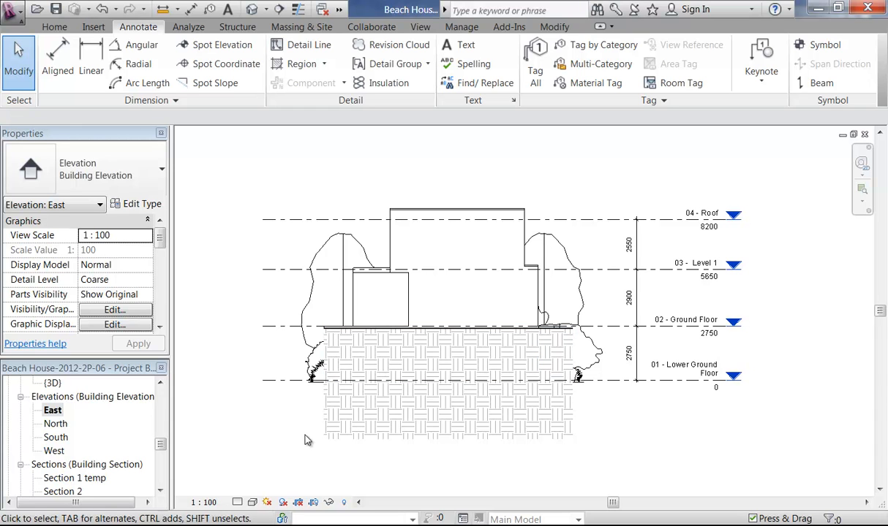
# Step: Show the crop region and raise its bottom edge to the ground line
pyautogui.click(252, 502)
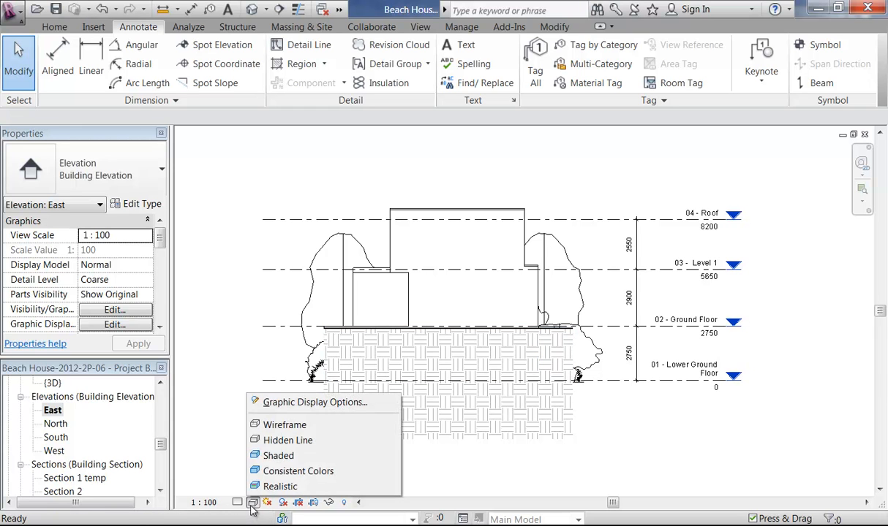
pyautogui.click(445, 478)
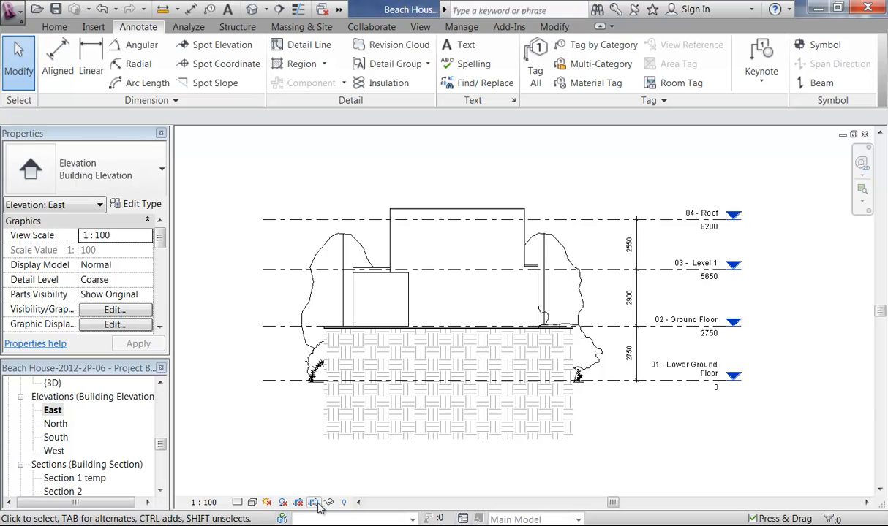
pyautogui.click(313, 503)
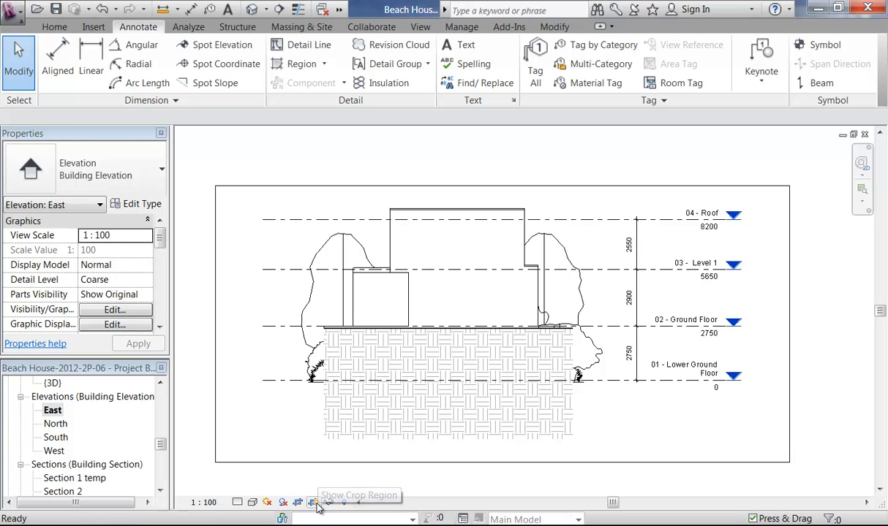
pyautogui.click(395, 462)
pyautogui.moveTo(501, 462); pyautogui.dragTo(496, 335)
pyautogui.scroll(6, 496, 335)
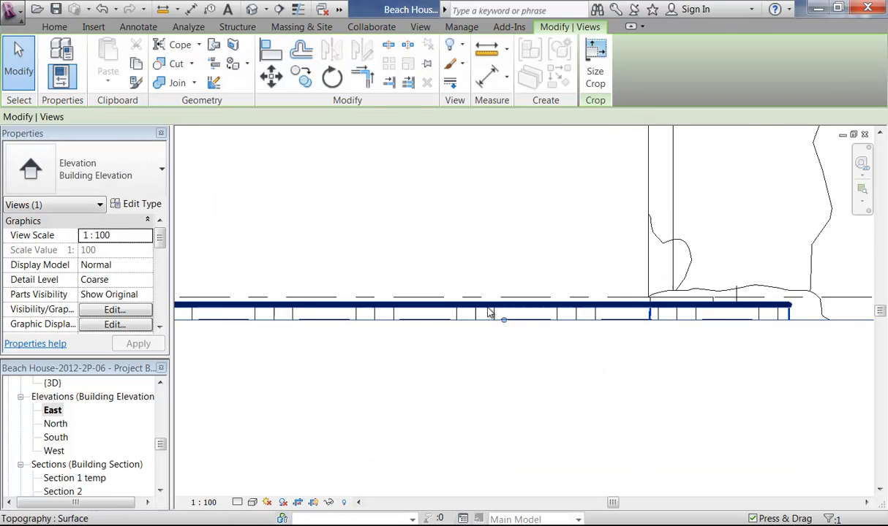
pyautogui.scroll(2, 503, 310)
pyautogui.moveTo(539, 371); pyautogui.dragTo(553, 314)
pyautogui.scroll(-4, 553, 369)
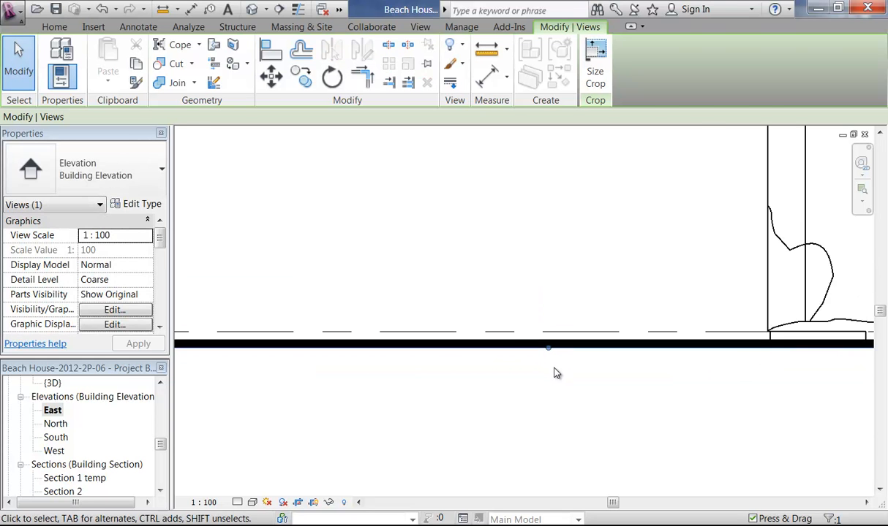
pyautogui.scroll(-1, 518, 408)
# Step: Pull the crop region's left and right edges in toward the house
pyautogui.moveTo(517, 409); pyautogui.dragTo(487, 422, button='middle')
pyautogui.moveTo(227, 307); pyautogui.dragTo(330, 305)
pyautogui.moveTo(802, 308); pyautogui.dragTo(609, 313)
pyautogui.click(526, 410)
# Step: Set the East elevation visual style to Consistent Colors and check the left tree
pyautogui.scroll(3, 441, 302)
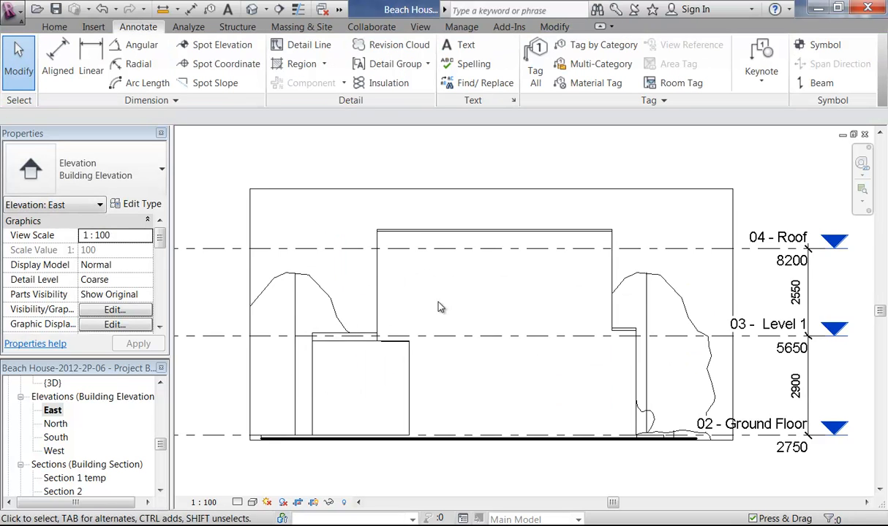
pyautogui.click(252, 502)
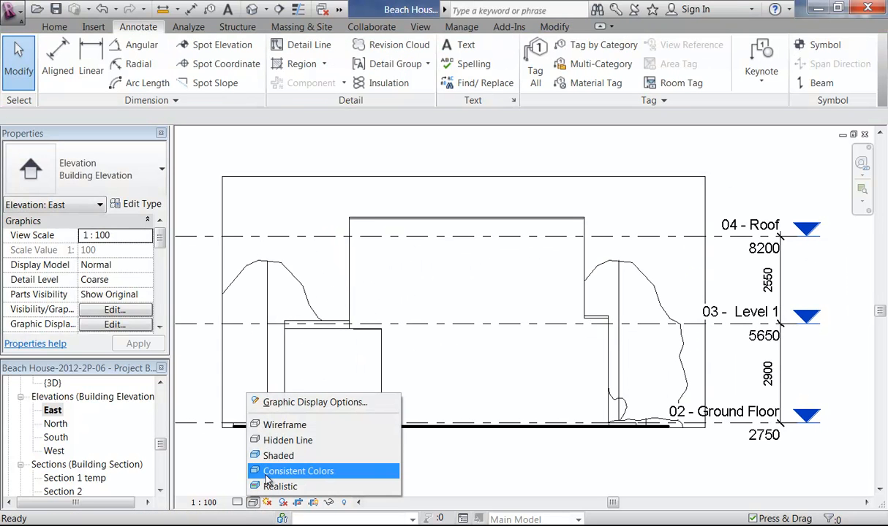
pyautogui.click(266, 474)
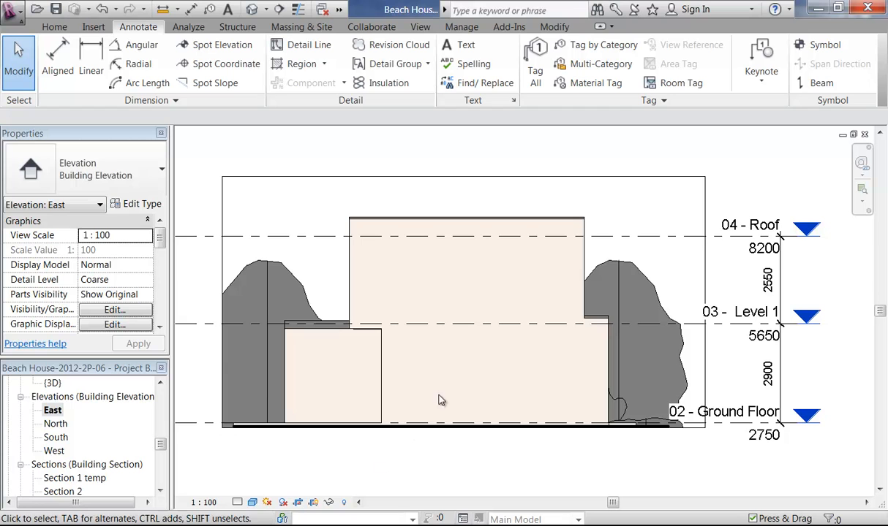
pyautogui.moveTo(459, 374); pyautogui.dragTo(456, 376, button='middle')
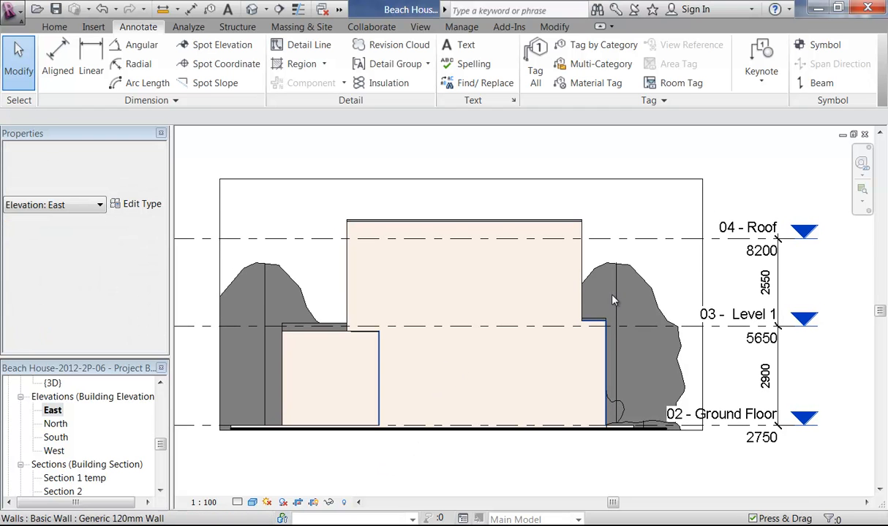
pyautogui.click(252, 502)
pyautogui.click(270, 474)
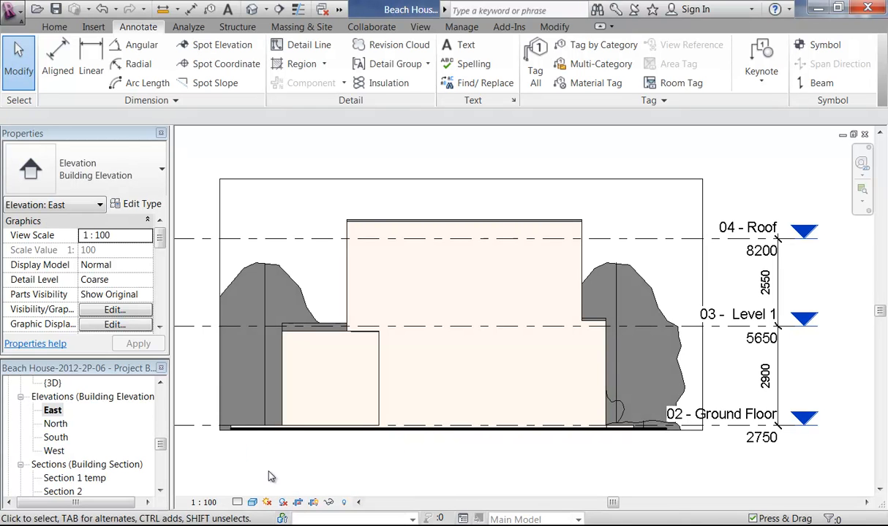
pyautogui.click(252, 503)
pyautogui.click(267, 469)
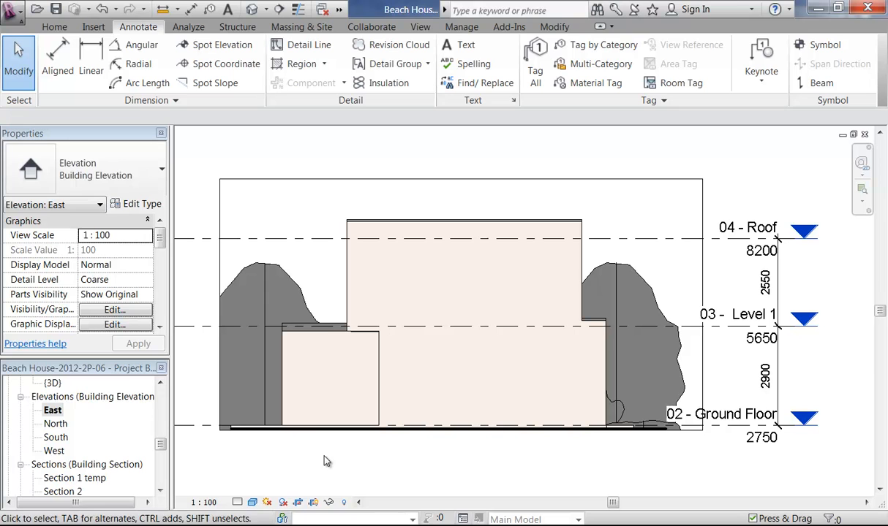
pyautogui.click(267, 307)
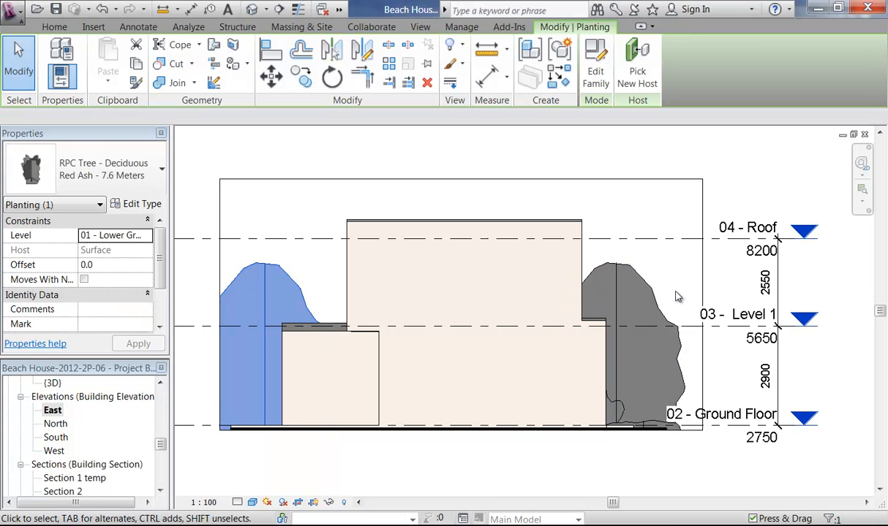
pyautogui.click(697, 285)
# Step: Trim the crop region's right and left edges in over the flanking trees
pyautogui.click(702, 284)
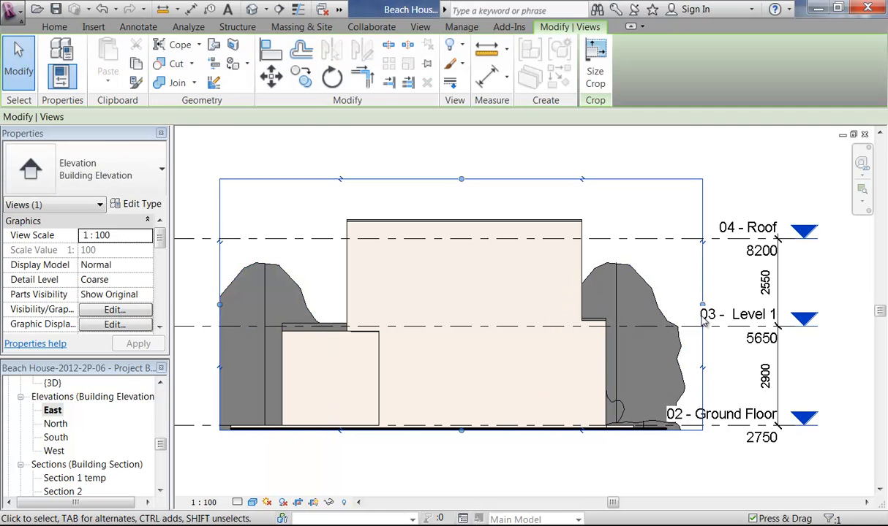
pyautogui.moveTo(703, 304); pyautogui.dragTo(630, 310)
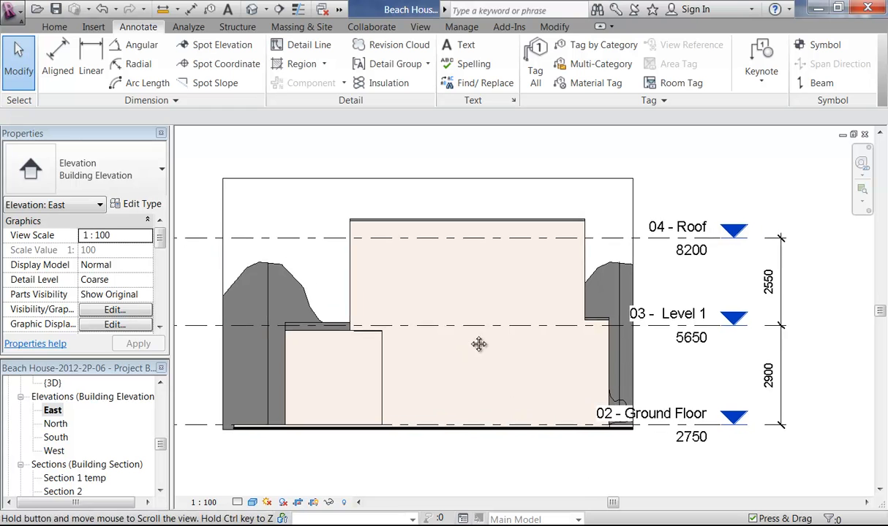
pyautogui.scroll(1, 387, 355)
pyautogui.click(196, 277)
pyautogui.moveTo(195, 296); pyautogui.dragTo(234, 289)
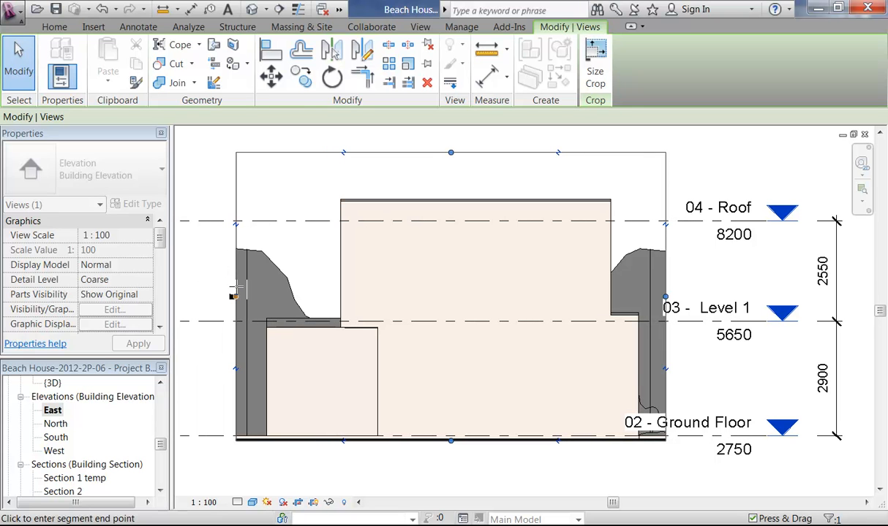
pyautogui.moveTo(236, 291); pyautogui.dragTo(235, 293)
pyautogui.click(394, 484)
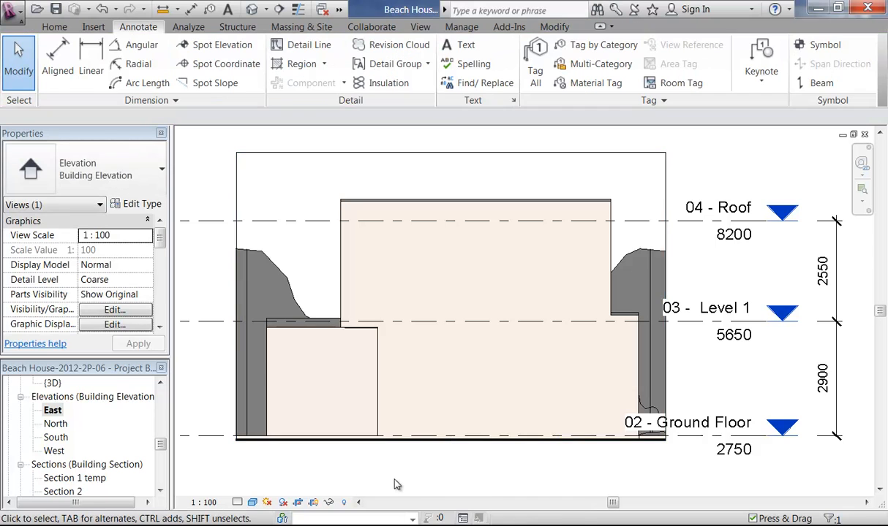
pyautogui.scroll(-1, 394, 484)
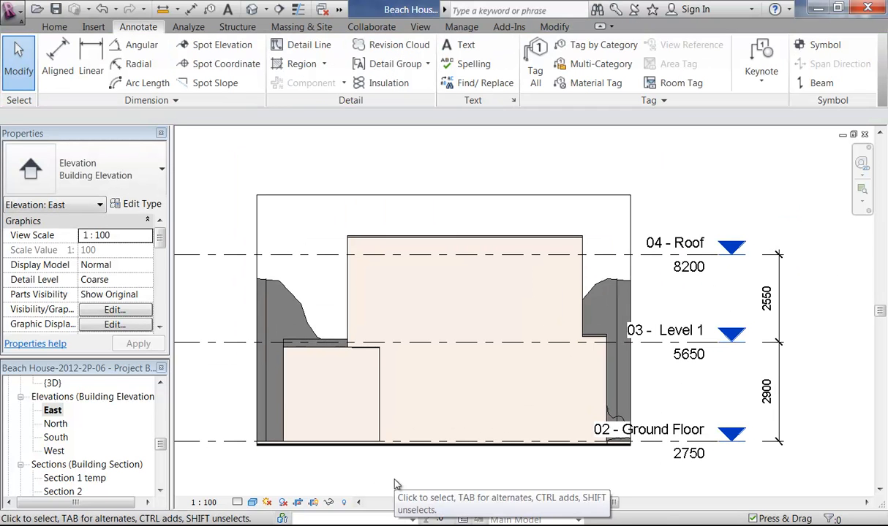
# Step: Drag the 02 - Ground Floor level end to move the level heads right
pyautogui.click(721, 443)
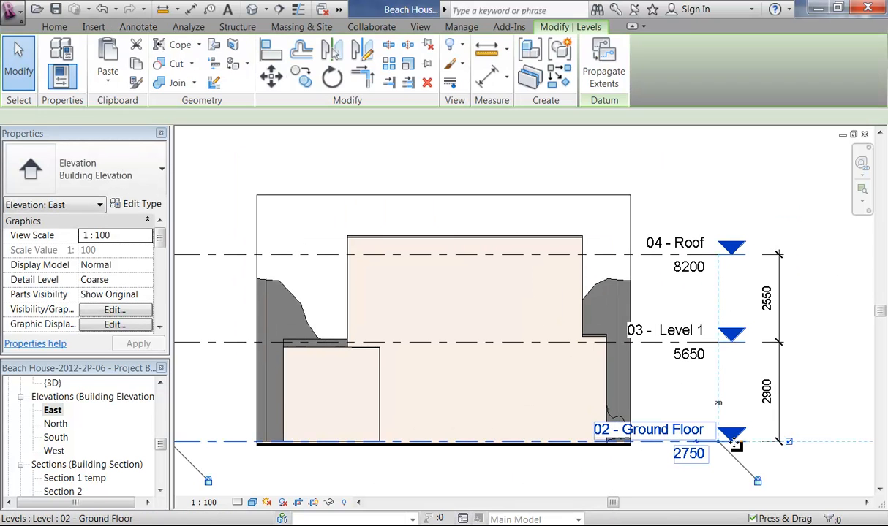
pyautogui.moveTo(720, 443); pyautogui.dragTo(780, 440)
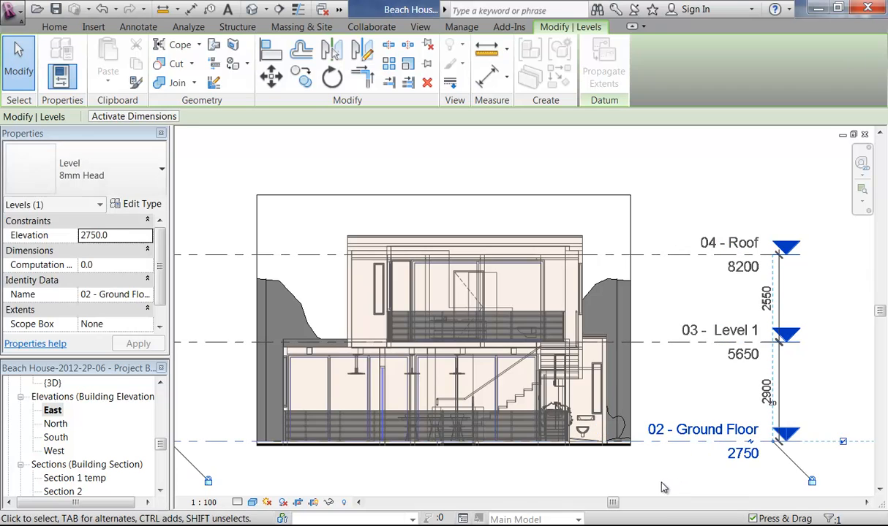
pyautogui.click(682, 390)
pyautogui.scroll(2, 693, 249)
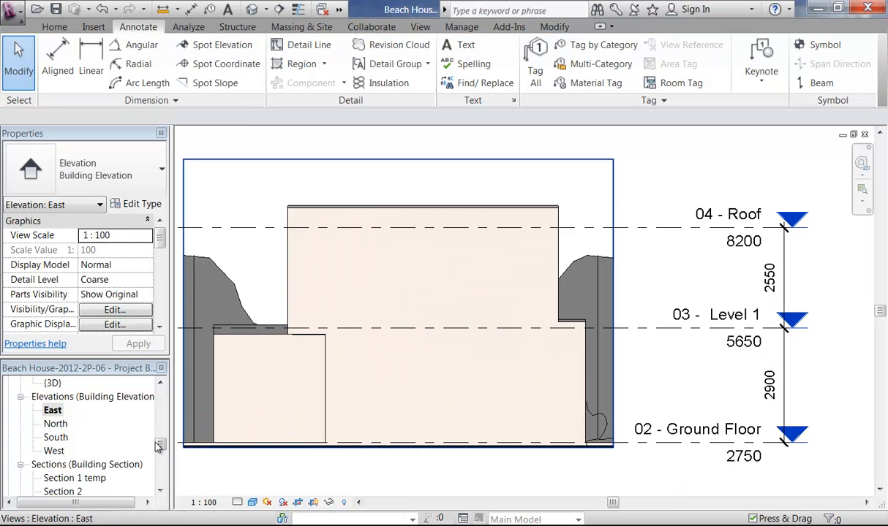
pyautogui.scroll(-5, 162, 447)
pyautogui.scroll(5, 162, 447)
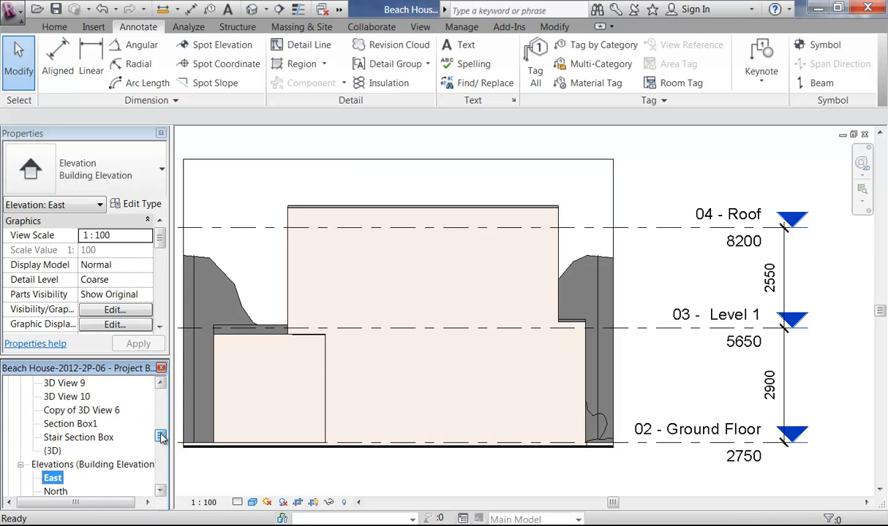
pyautogui.scroll(-1, 162, 447)
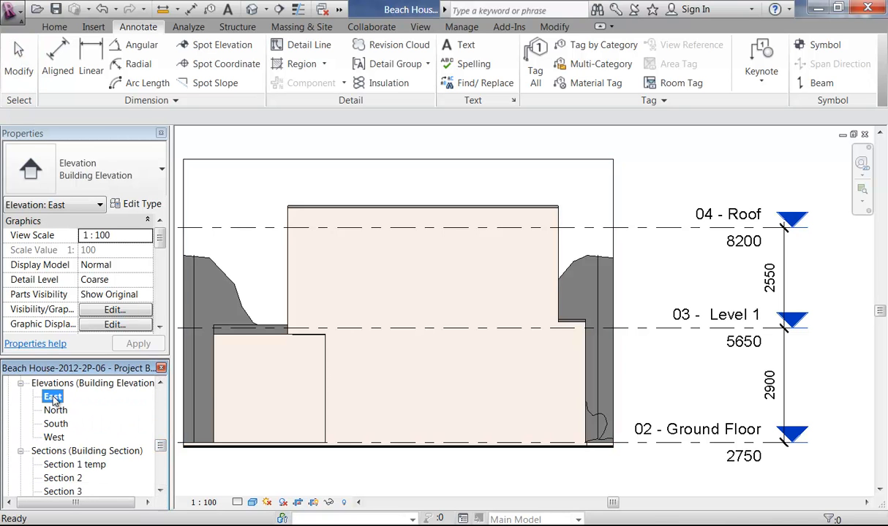
# Step: Create a new view template named 'Concept Elevation' from the East elevation
pyautogui.rightClick(53, 399)
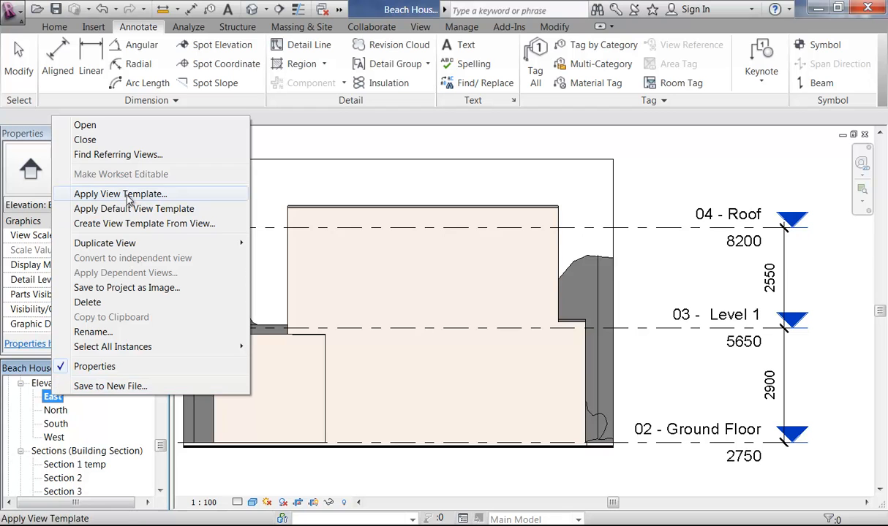
pyautogui.click(128, 224)
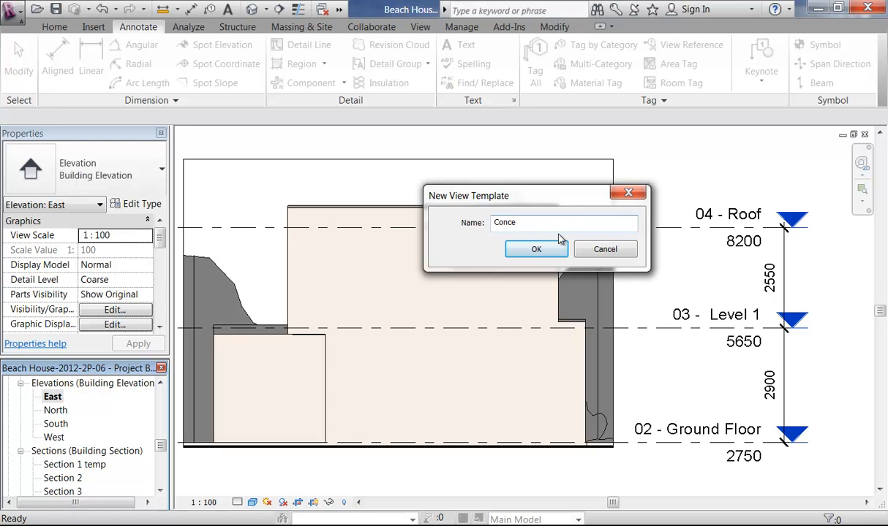
pyautogui.write('Concept Elevation')
pyautogui.click(534, 249)
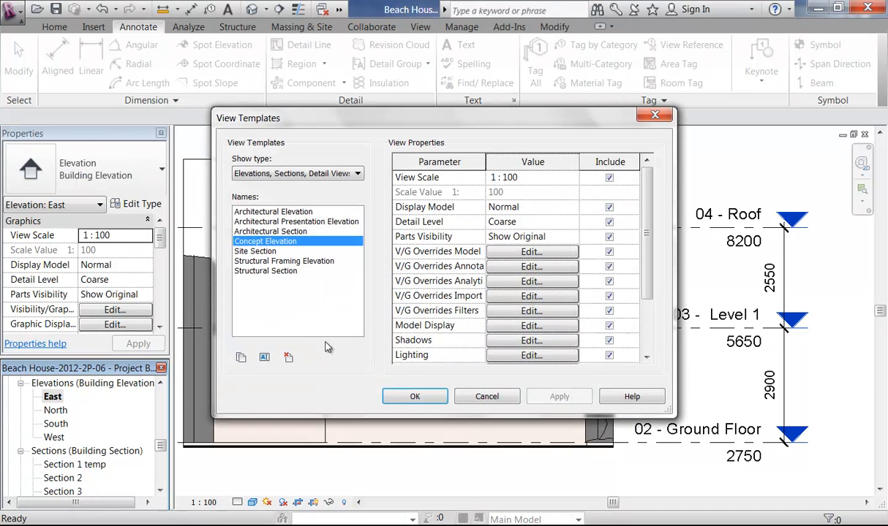
pyautogui.click(411, 397)
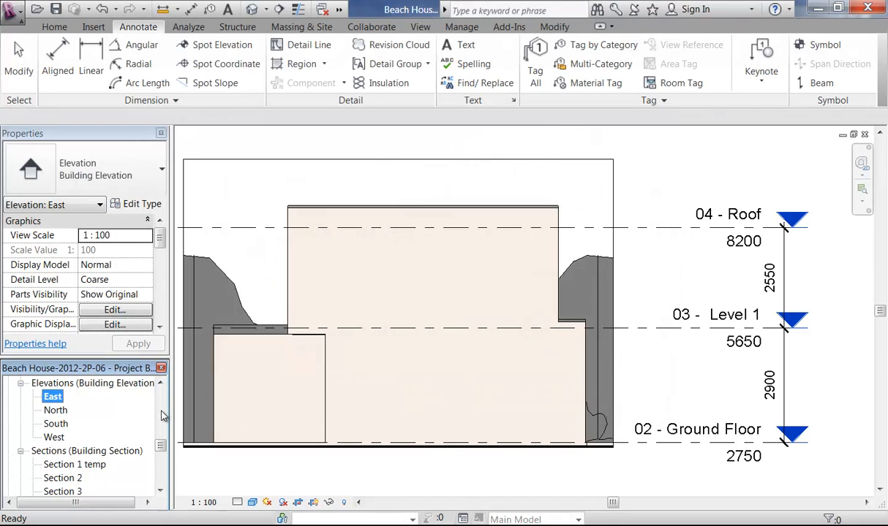
# Step: Apply the Concept Elevation view template to the North elevation
pyautogui.doubleClick(54, 410)
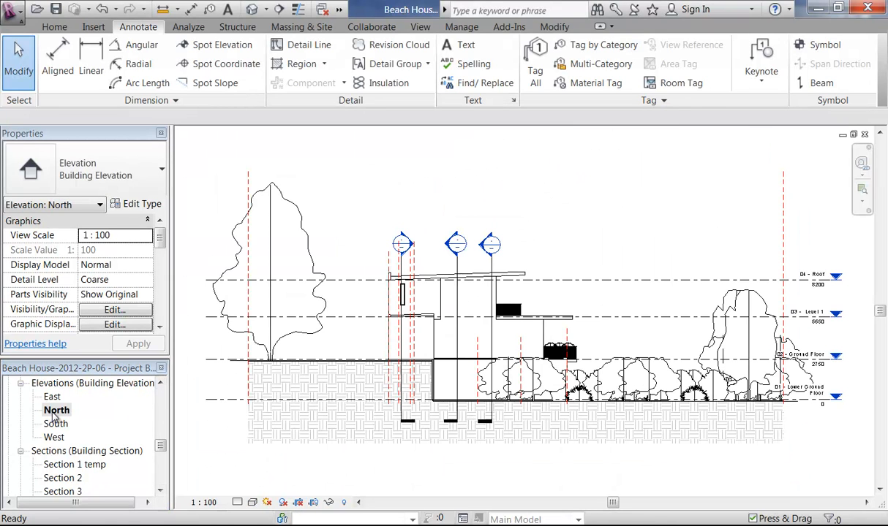
pyautogui.rightClick(56, 414)
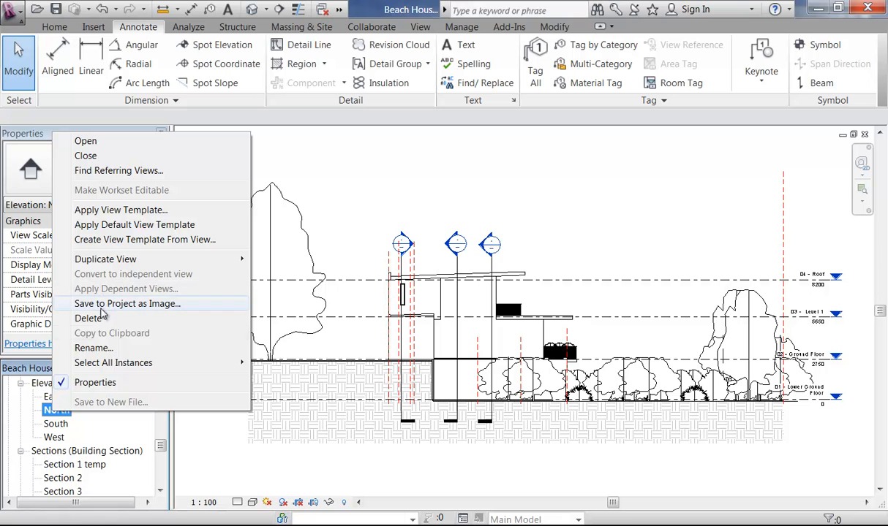
pyautogui.click(111, 209)
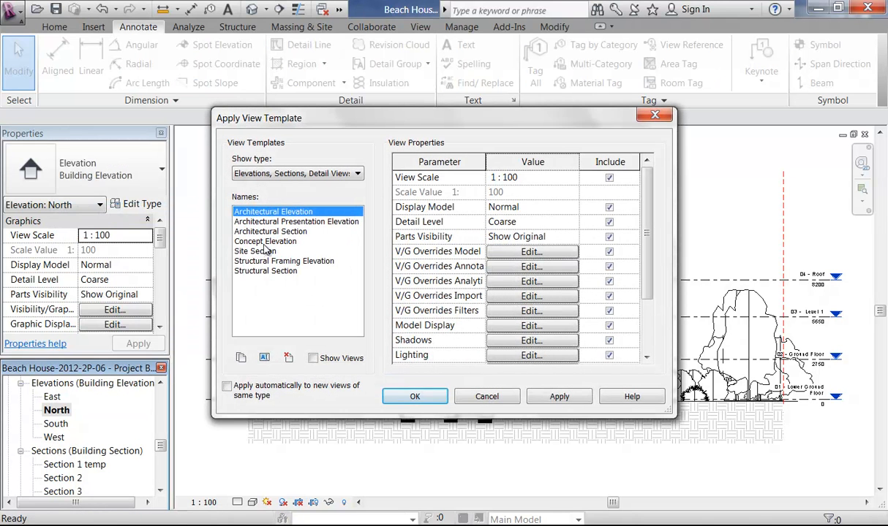
pyautogui.click(267, 243)
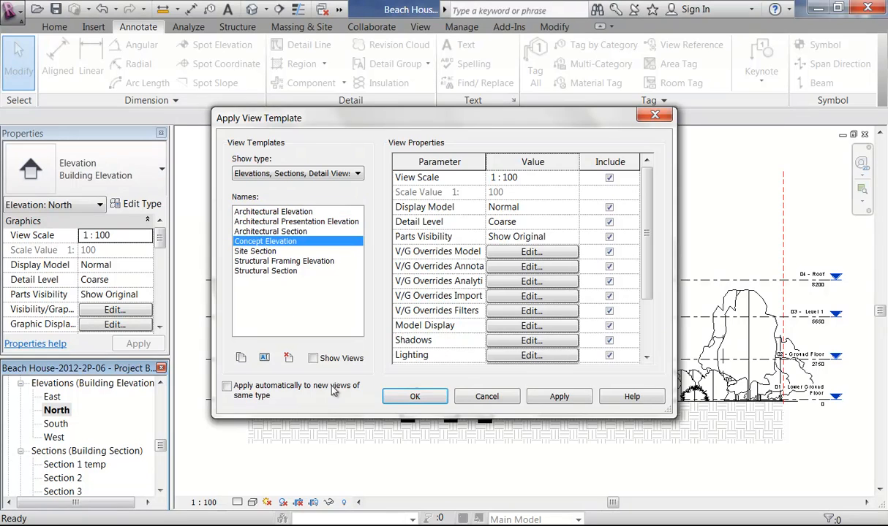
pyautogui.click(416, 398)
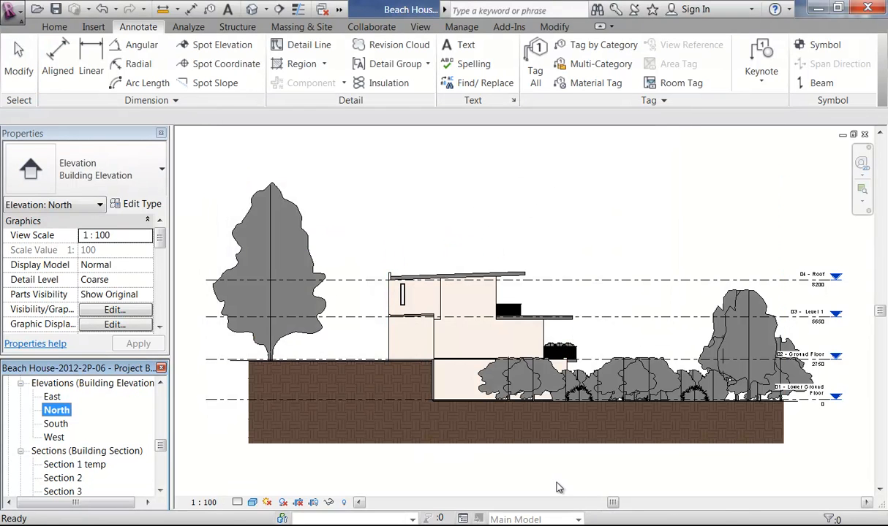
# Step: Show the North elevation's crop region and pull its right and left edges in past the trees
pyautogui.scroll(-5, 561, 460)
pyautogui.scroll(3, 545, 440)
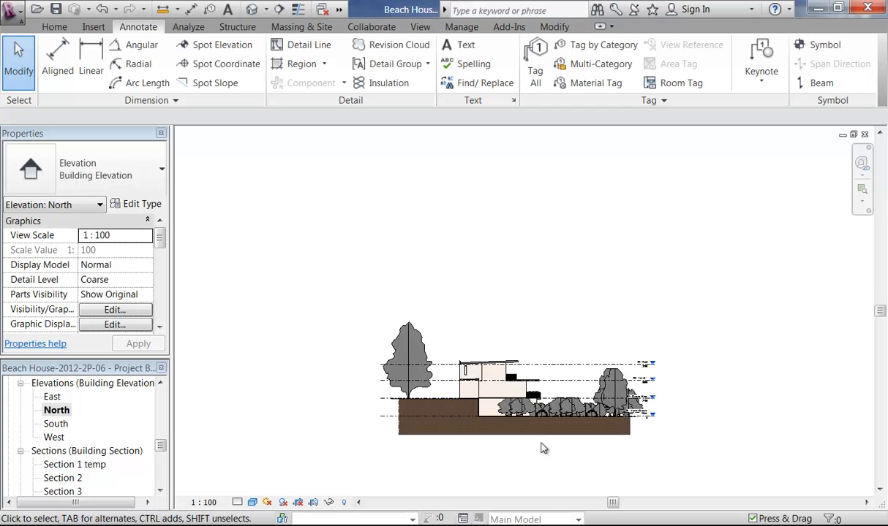
pyautogui.scroll(4, 543, 448)
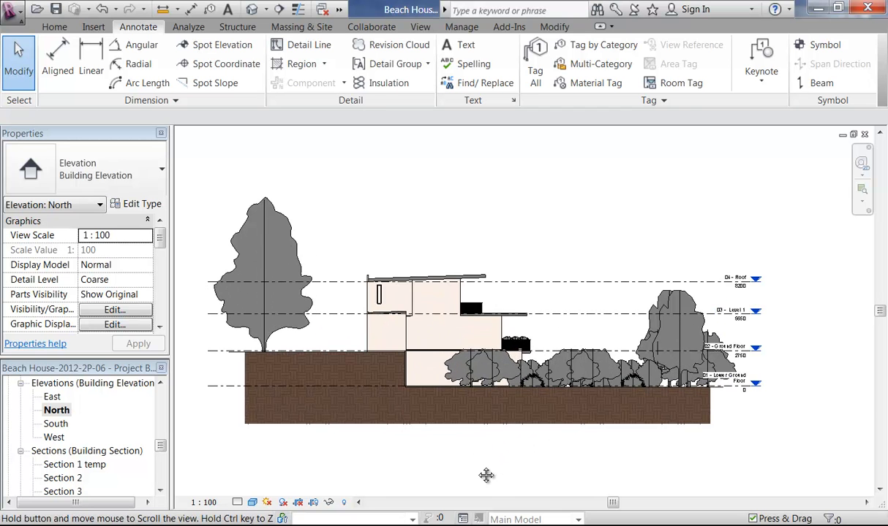
pyautogui.scroll(1, 476, 476)
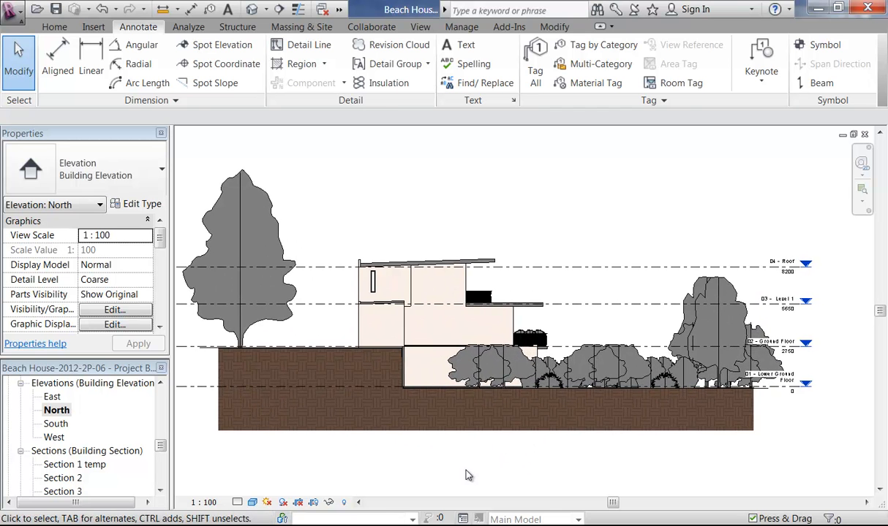
pyautogui.click(252, 503)
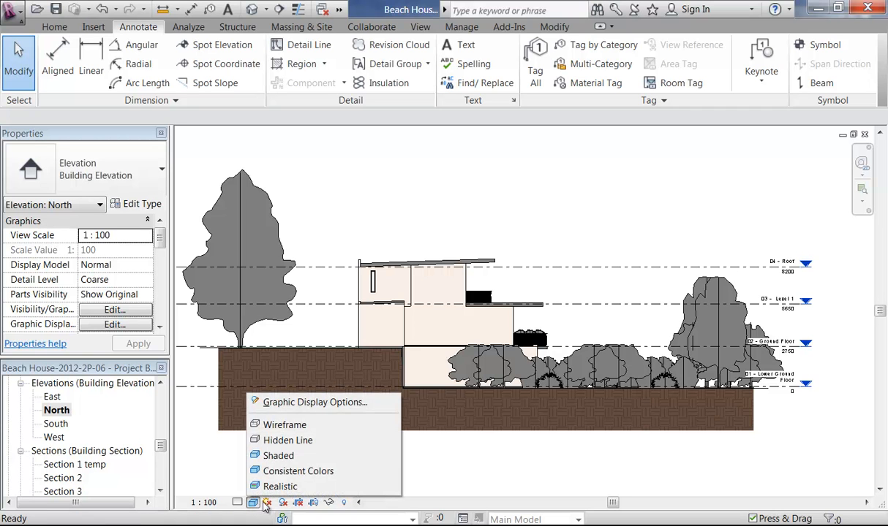
pyautogui.click(313, 504)
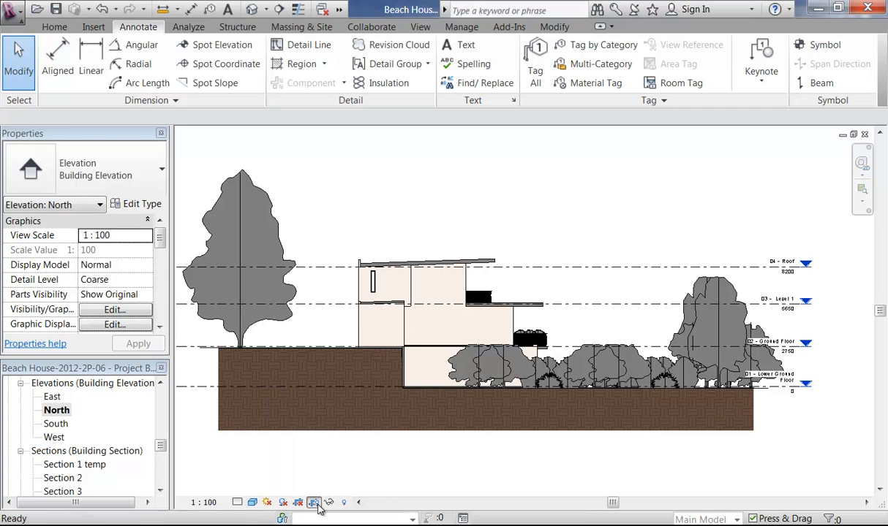
pyautogui.click(350, 459)
pyautogui.scroll(-3, 537, 395)
pyautogui.scroll(1, 514, 409)
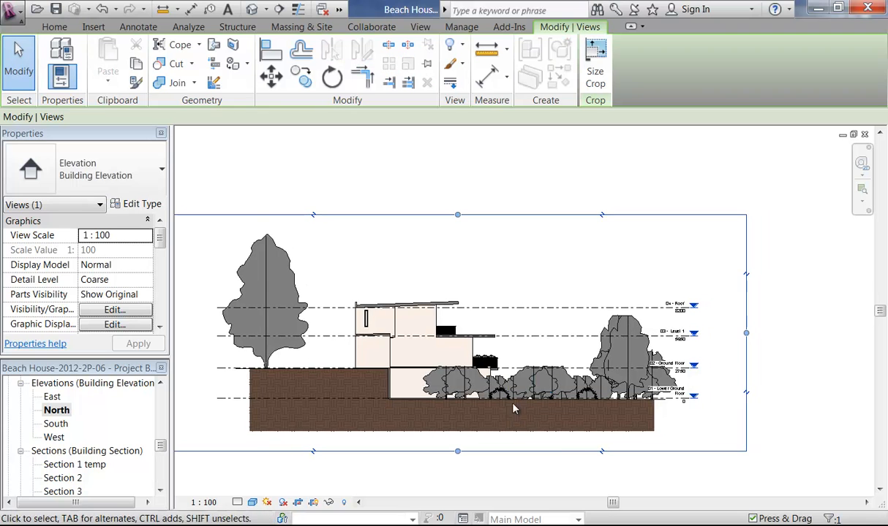
pyautogui.moveTo(744, 335); pyautogui.dragTo(514, 337)
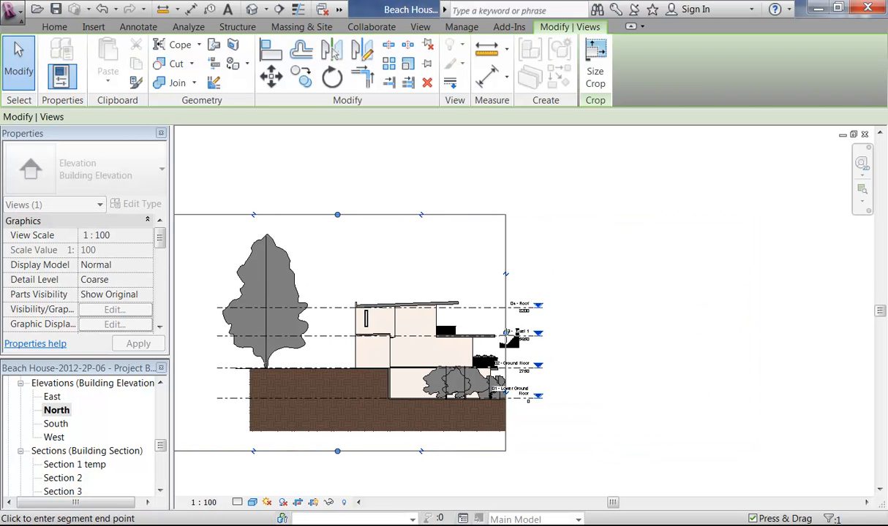
pyautogui.moveTo(325, 332); pyautogui.dragTo(478, 314, button='middle')
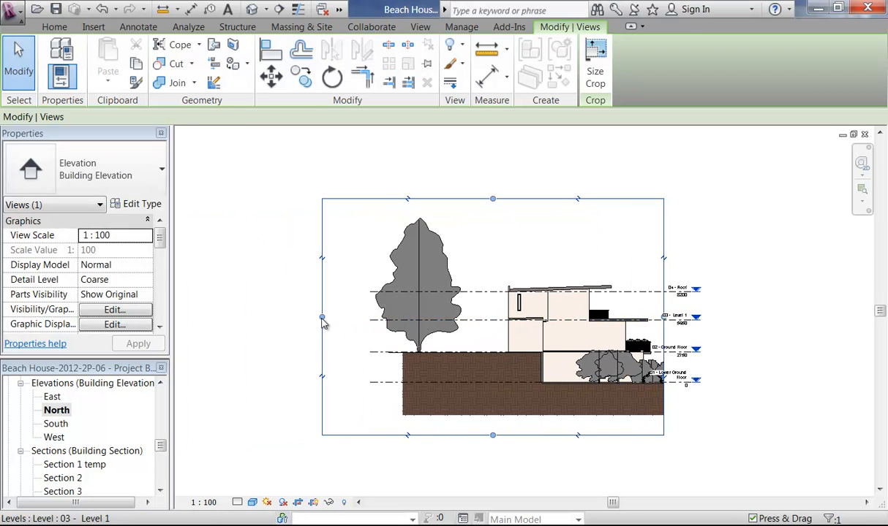
pyautogui.moveTo(323, 323); pyautogui.dragTo(499, 321)
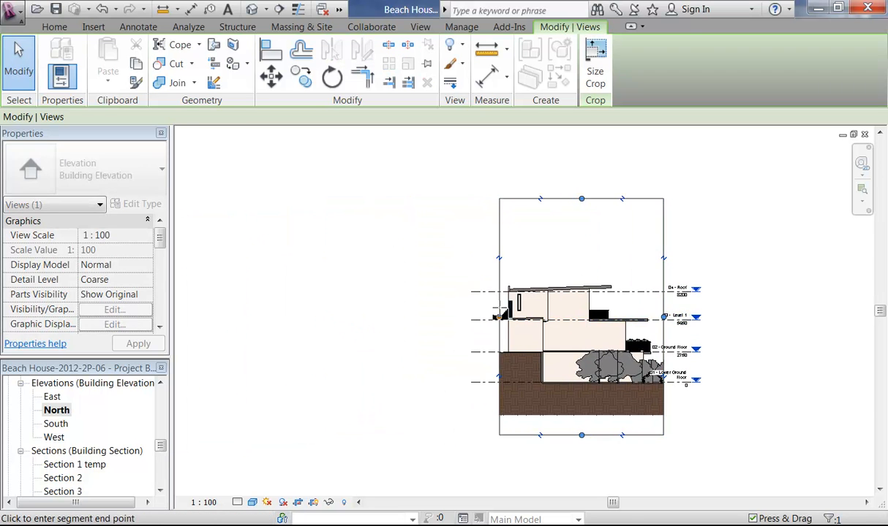
# Step: Split the crop region's bottom edge and snap the new segment to the lower ground line
pyautogui.scroll(5, 581, 409)
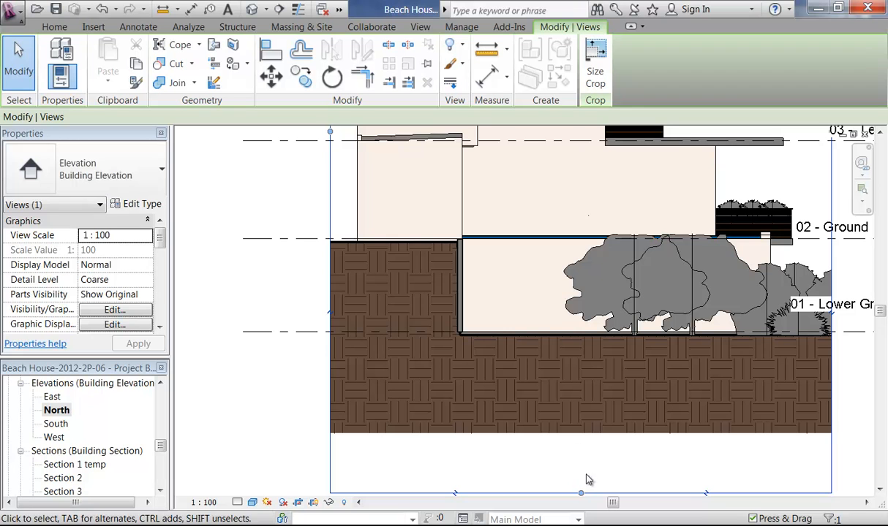
pyautogui.click(456, 493)
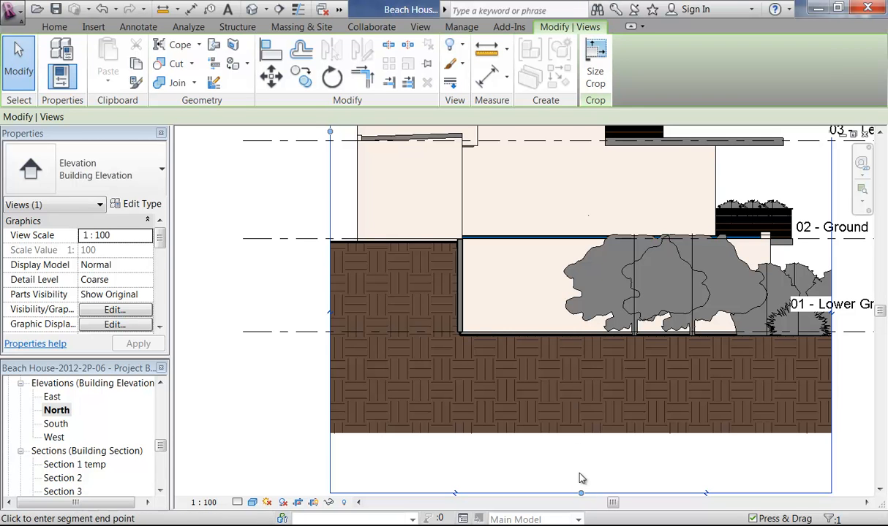
pyautogui.click(559, 343)
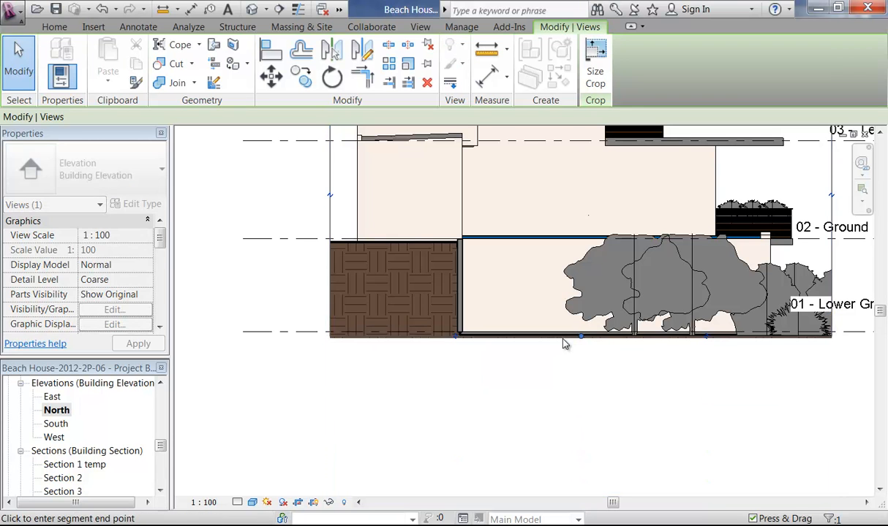
pyautogui.scroll(5, 567, 340)
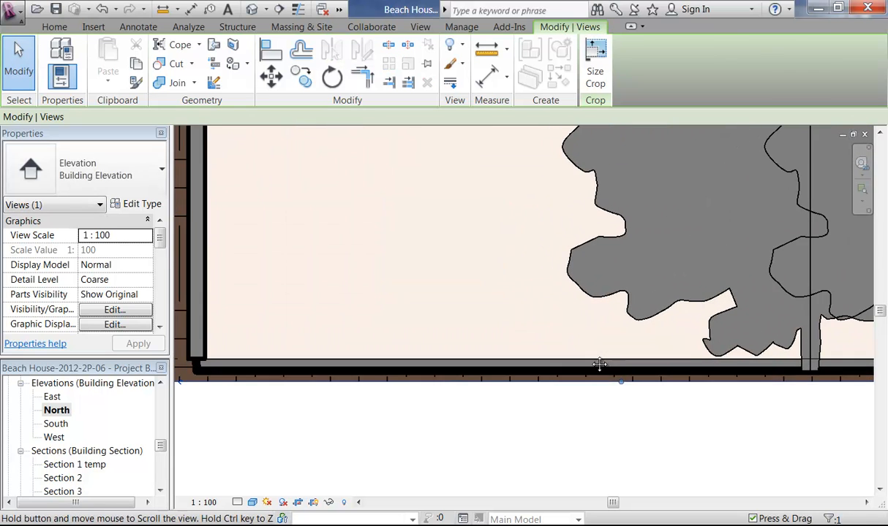
pyautogui.moveTo(599, 364); pyautogui.dragTo(616, 386, button='middle')
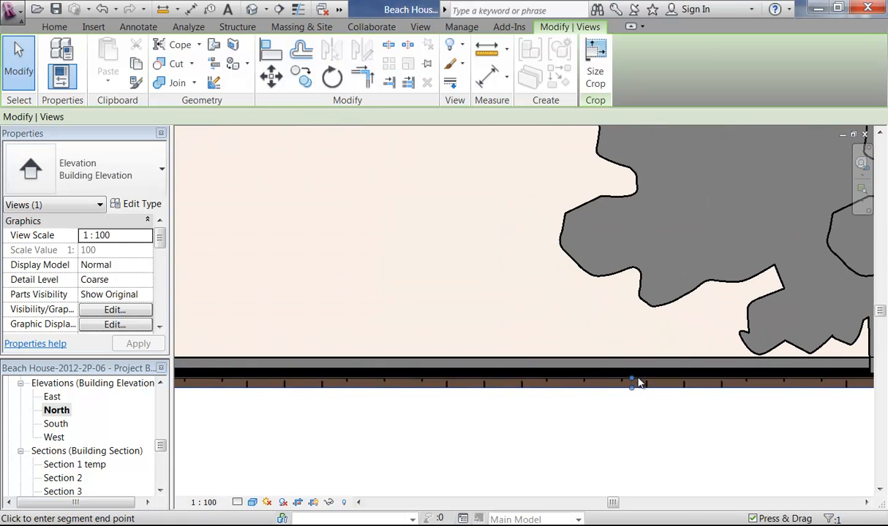
pyautogui.click(634, 383)
pyautogui.press('Escape')
pyautogui.moveTo(388, 294)
pyautogui.mouseDown(button='middle')
pyautogui.moveTo(557, 322)
pyautogui.moveTo(534, 315)
pyautogui.mouseUp(button='middle')
pyautogui.moveTo(473, 315); pyautogui.dragTo(543, 331, button='middle')
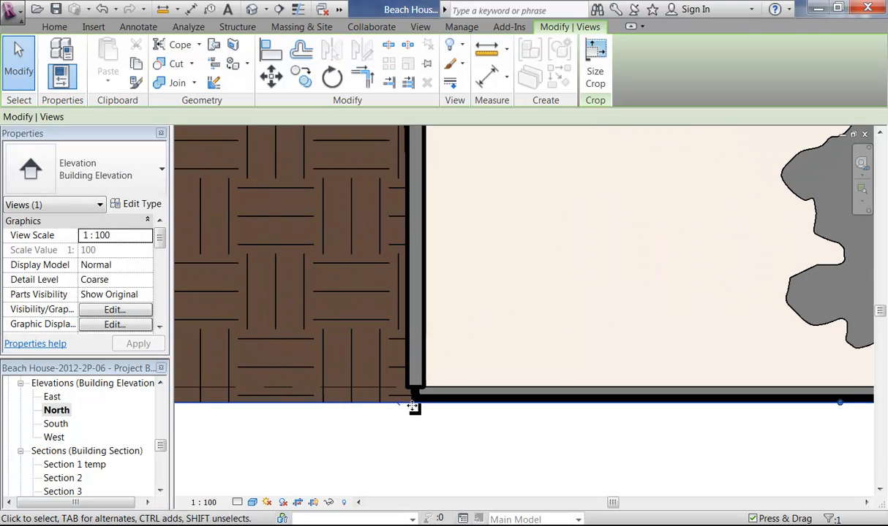
pyautogui.click(420, 412)
# Step: Set the lower corner wall's Base Offset to -200 so it reaches the ground line
pyautogui.click(411, 391)
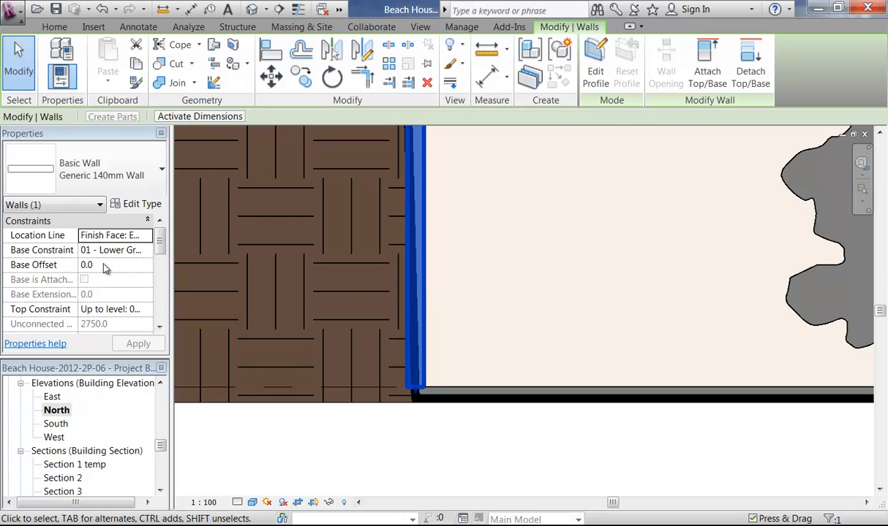
pyautogui.click(105, 265)
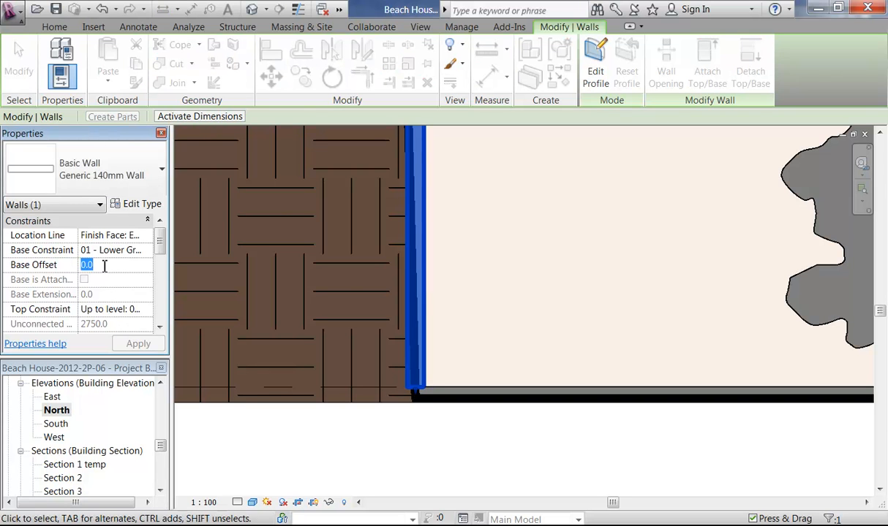
pyautogui.write('-200')
pyautogui.press('Return')
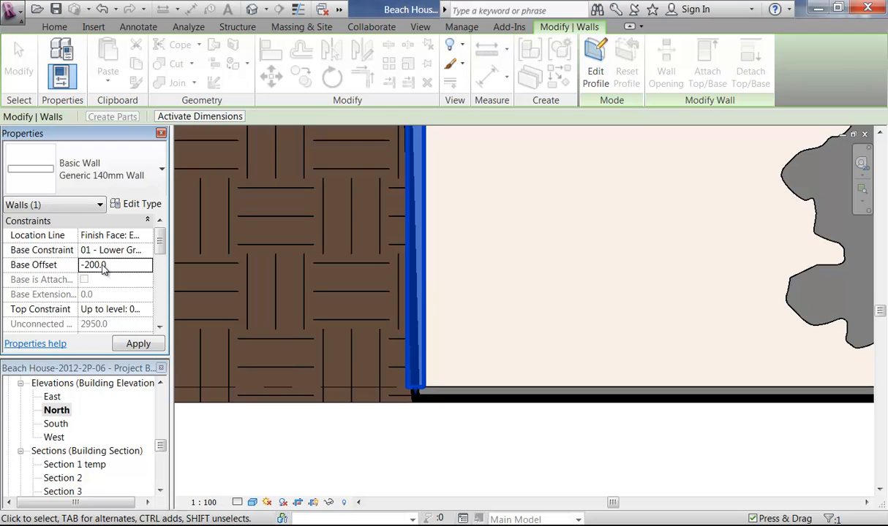
pyautogui.click(332, 429)
pyautogui.scroll(-3, 438, 386)
pyautogui.moveTo(480, 358); pyautogui.dragTo(382, 436, button='middle')
pyautogui.scroll(-3, 483, 364)
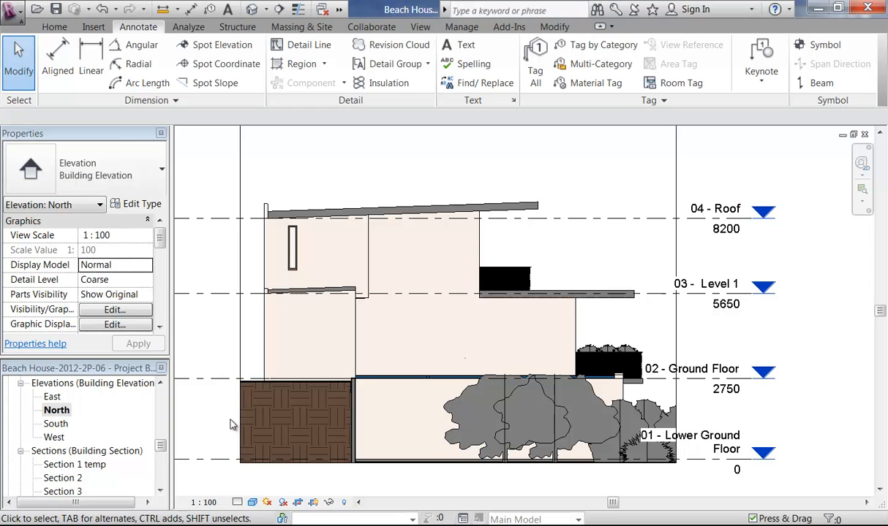
pyautogui.moveTo(235, 428); pyautogui.dragTo(248, 420, button='middle')
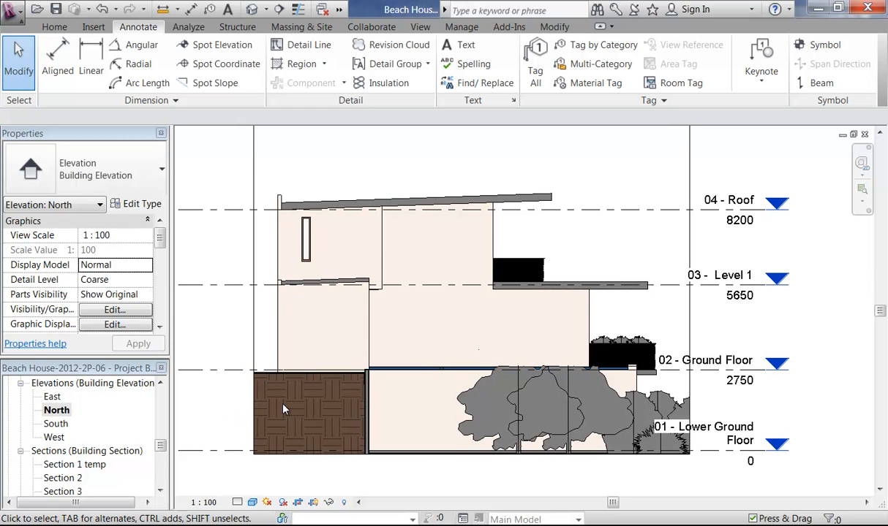
# Step: Hide the two front trees and the shrub in the North elevation
pyautogui.click(470, 434)
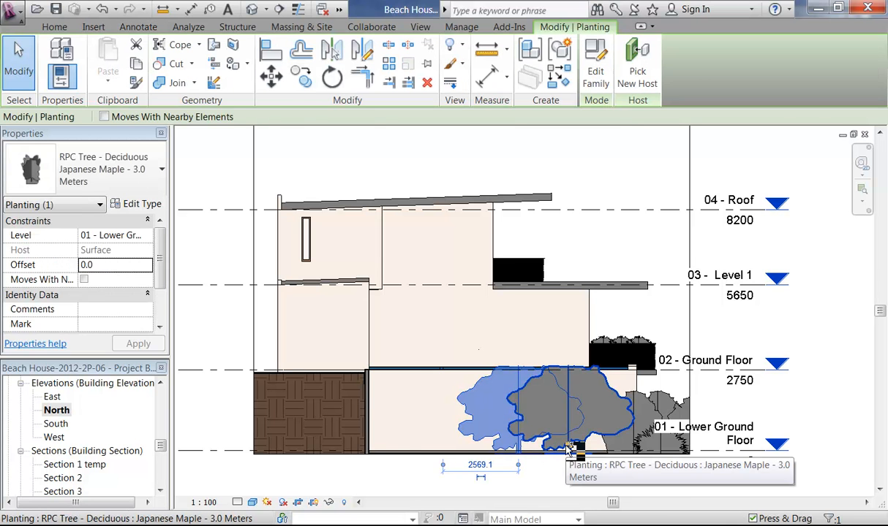
pyautogui.keyDown('ctrl'); pyautogui.click(570, 438); pyautogui.keyUp('ctrl')
pyautogui.keyDown('ctrl'); pyautogui.click(668, 400); pyautogui.keyUp('ctrl')
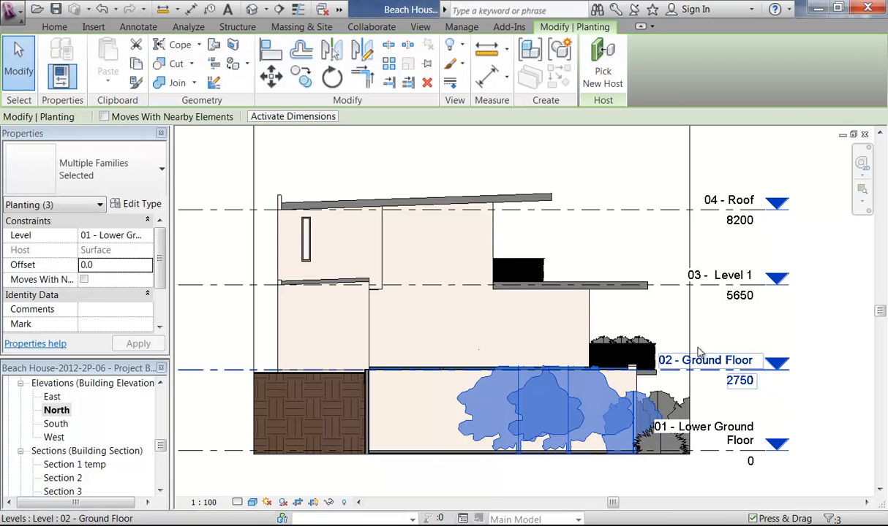
pyautogui.rightClick(435, 314)
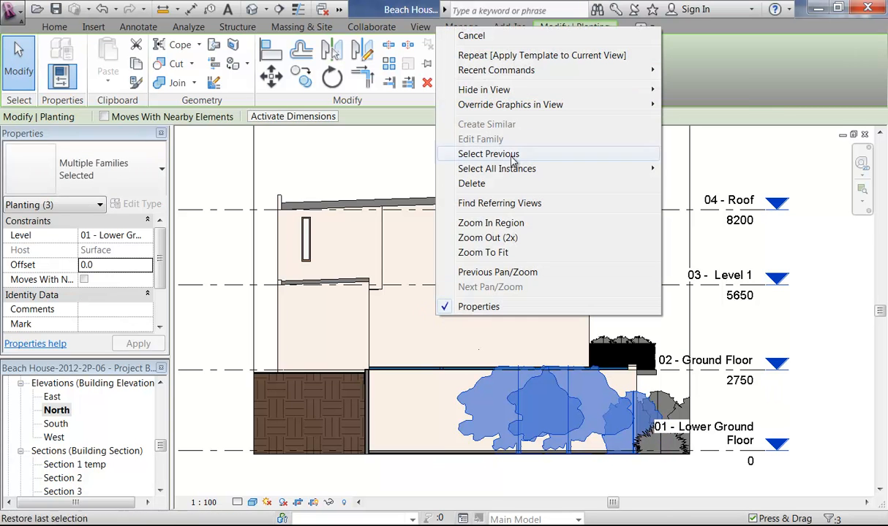
pyautogui.moveTo(648, 90)
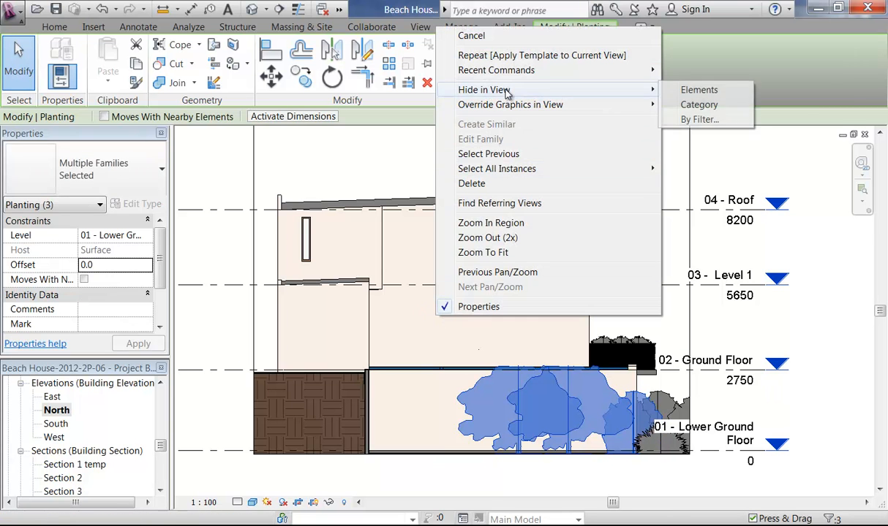
pyautogui.click(687, 91)
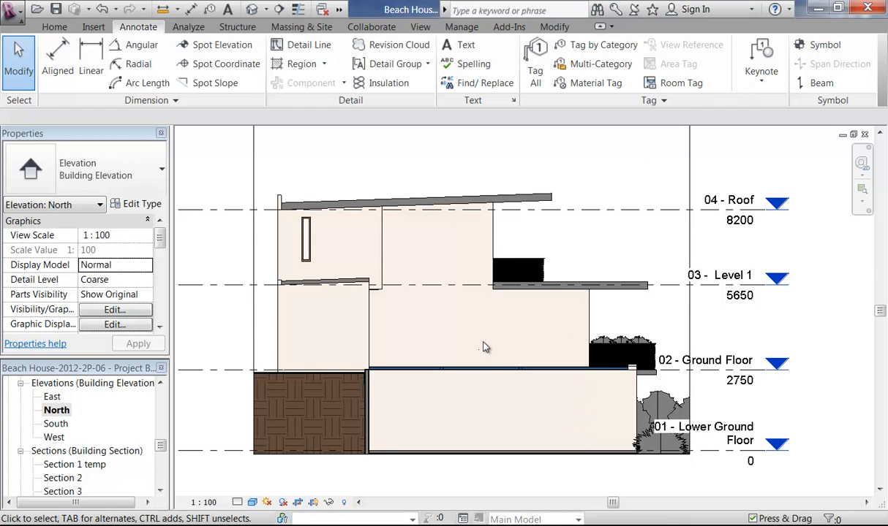
# Step: Lower the crop region's top edge to just above the roof, then hide the crop region
pyautogui.scroll(-4, 483, 347)
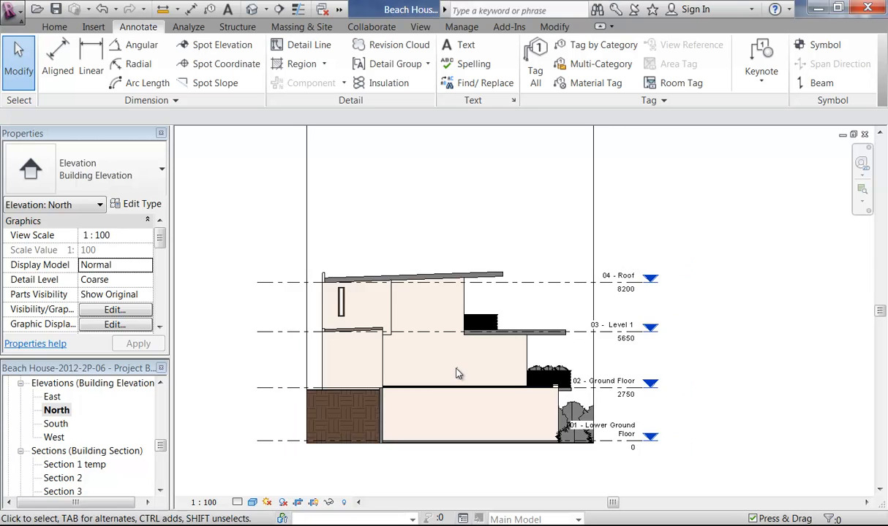
pyautogui.scroll(-1, 457, 373)
pyautogui.click(451, 181)
pyautogui.moveTo(452, 186); pyautogui.dragTo(412, 285)
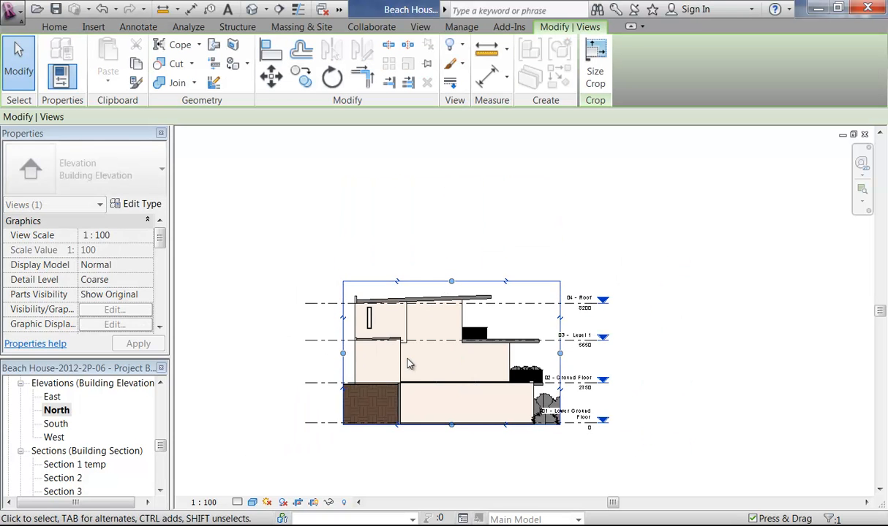
pyautogui.scroll(5, 409, 363)
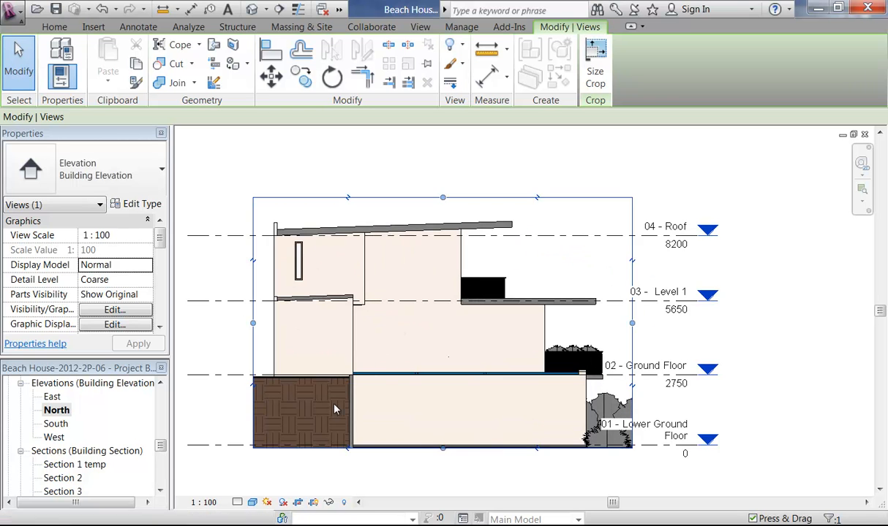
pyautogui.click(313, 504)
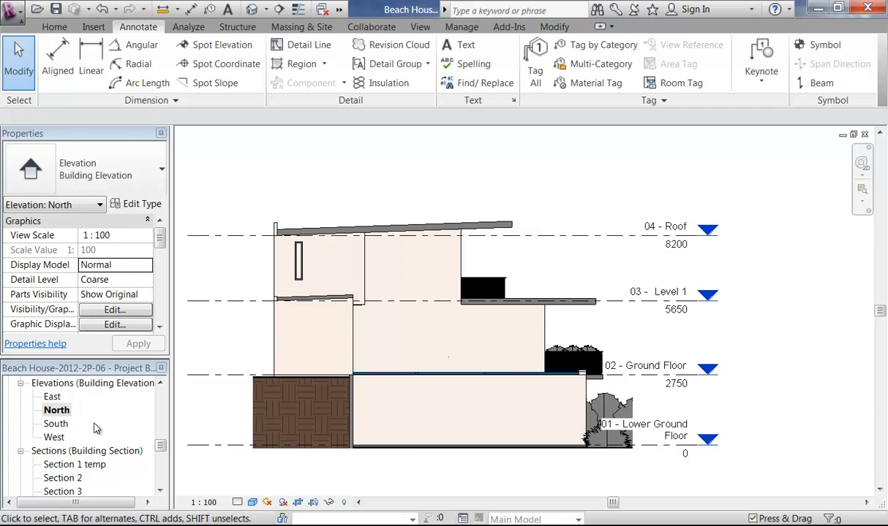
# Step: In the East elevation, delete the 2550/2900 level dimension string and hide the crop region
pyautogui.doubleClick(52, 397)
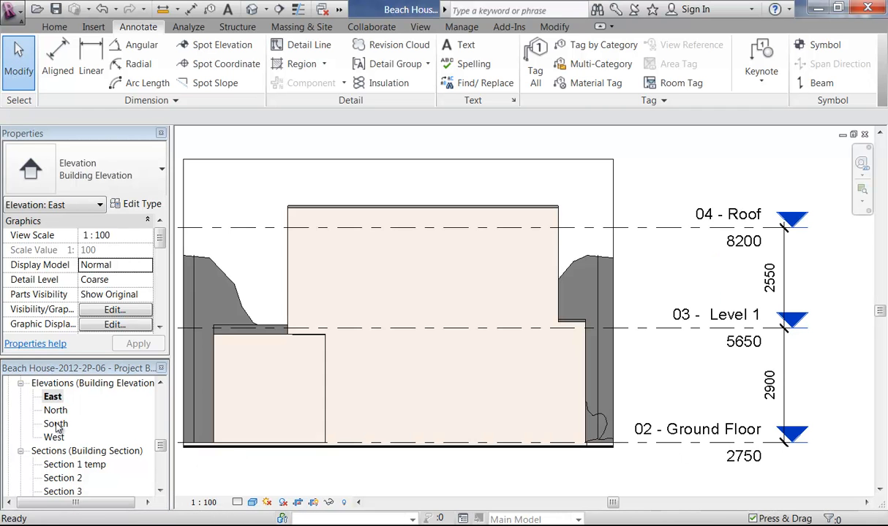
pyautogui.moveTo(399, 272); pyautogui.dragTo(466, 284, button='middle')
pyautogui.scroll(-2, 458, 278)
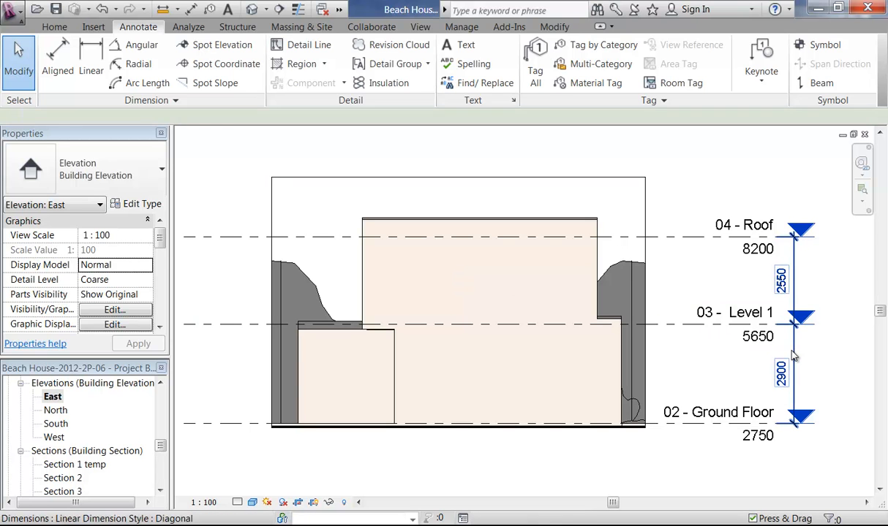
pyautogui.click(794, 356)
pyautogui.press('Delete')
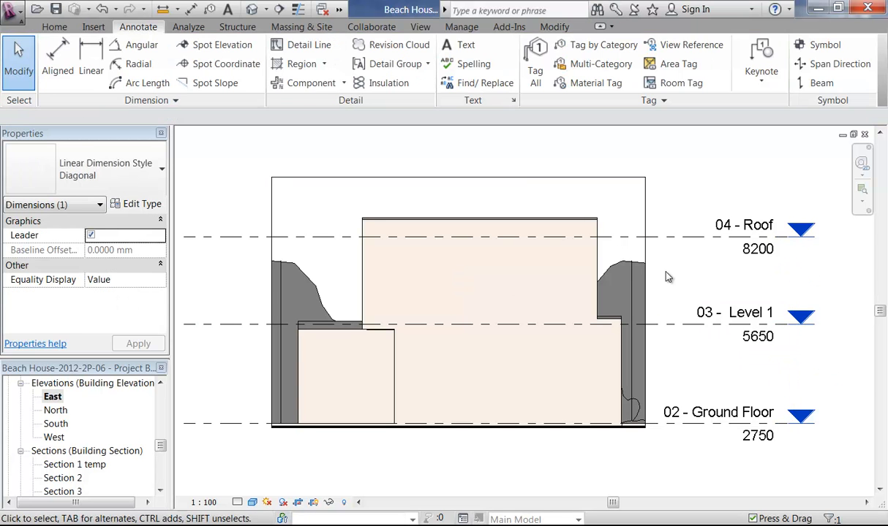
pyautogui.click(313, 503)
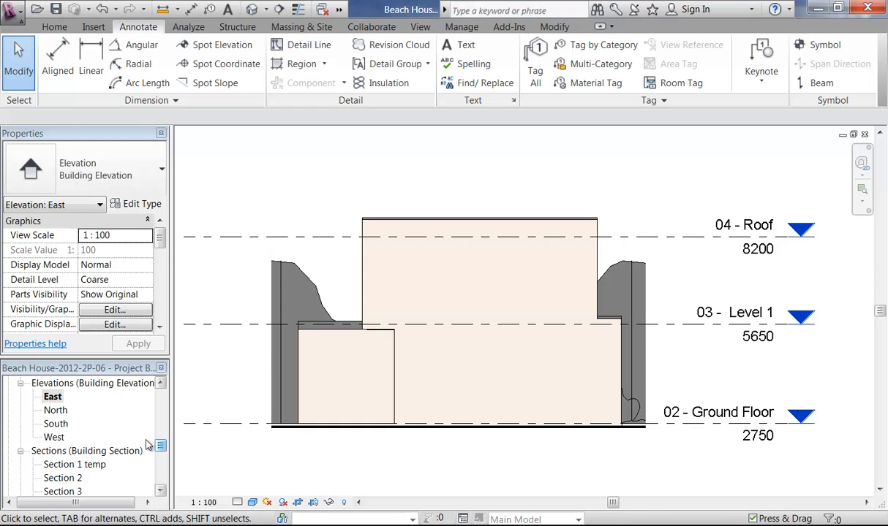
# Step: Open the South elevation and hide the water topography line in this view
pyautogui.doubleClick(56, 424)
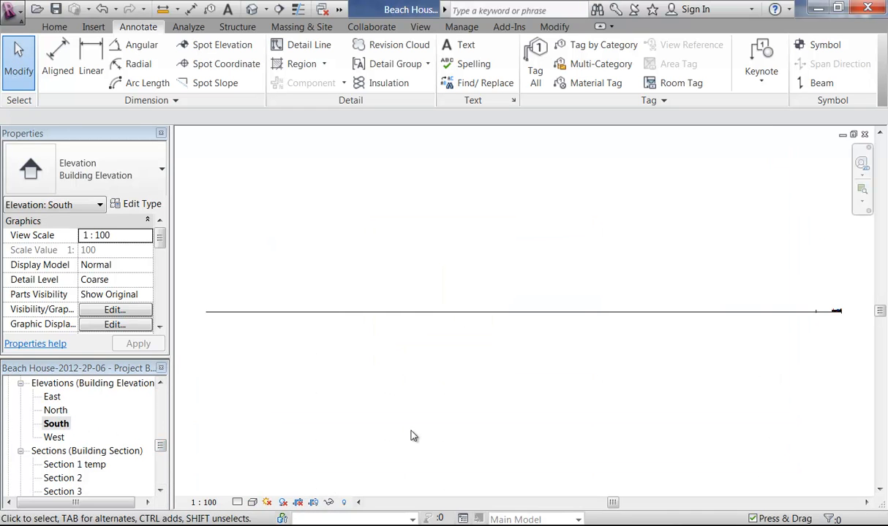
pyautogui.click(527, 310)
pyautogui.rightClick(513, 300)
pyautogui.moveTo(585, 74)
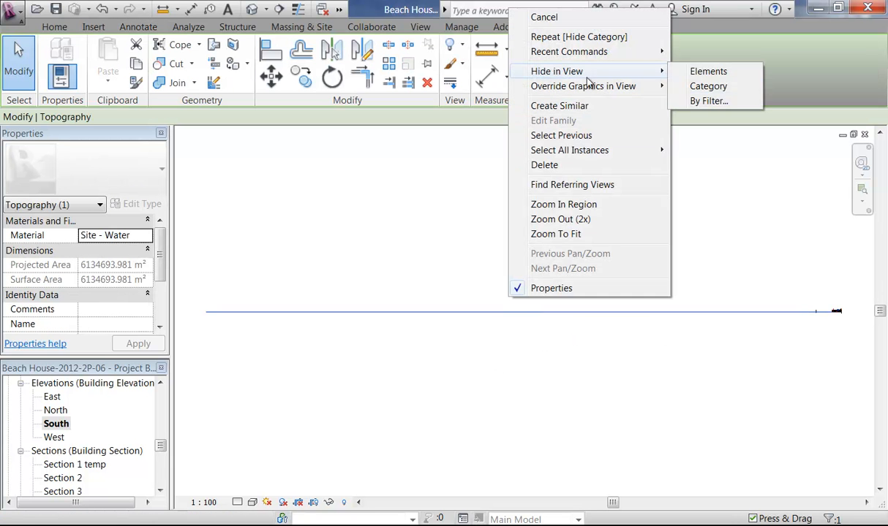
pyautogui.click(708, 71)
# Step: Hide the yacht in the South elevation and centre the building
pyautogui.moveTo(686, 325); pyautogui.dragTo(517, 323, button='middle')
pyautogui.scroll(3, 698, 292)
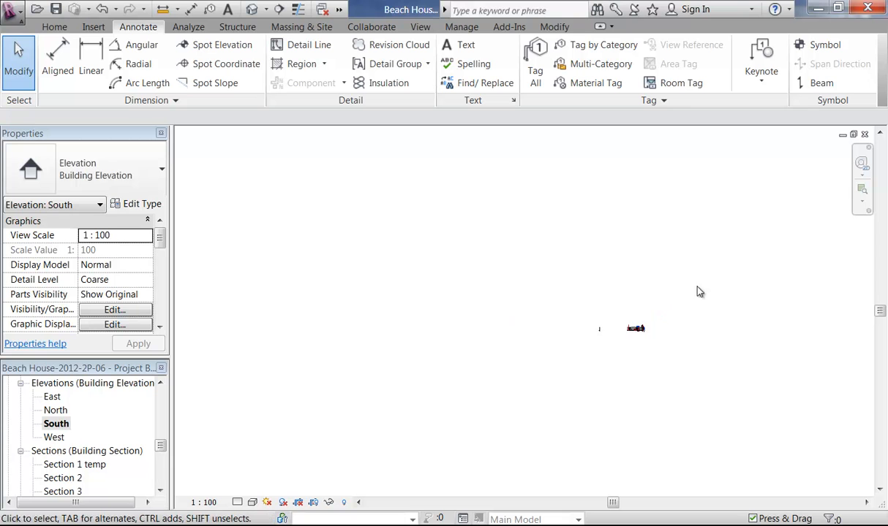
pyautogui.scroll(3, 626, 327)
pyautogui.moveTo(568, 347); pyautogui.dragTo(506, 367, button='middle')
pyautogui.scroll(4, 513, 351)
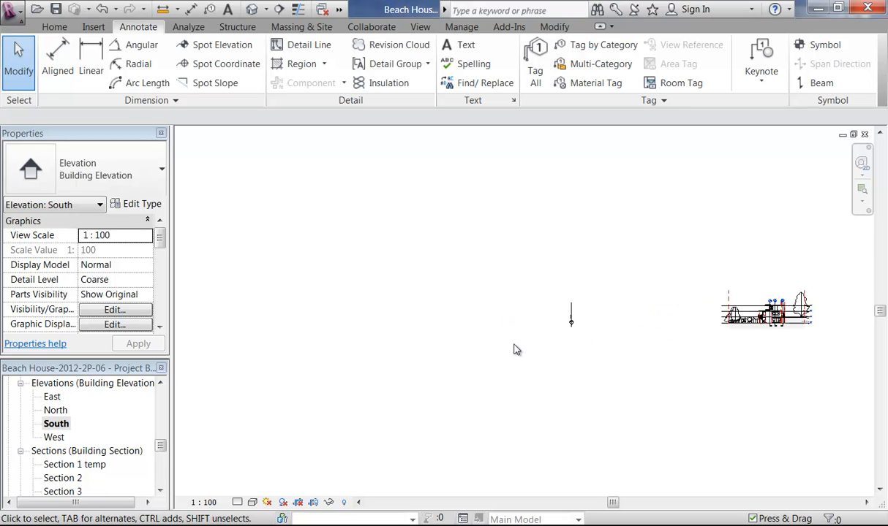
pyautogui.click(579, 323)
pyautogui.rightClick(432, 278)
pyautogui.moveTo(447, 296)
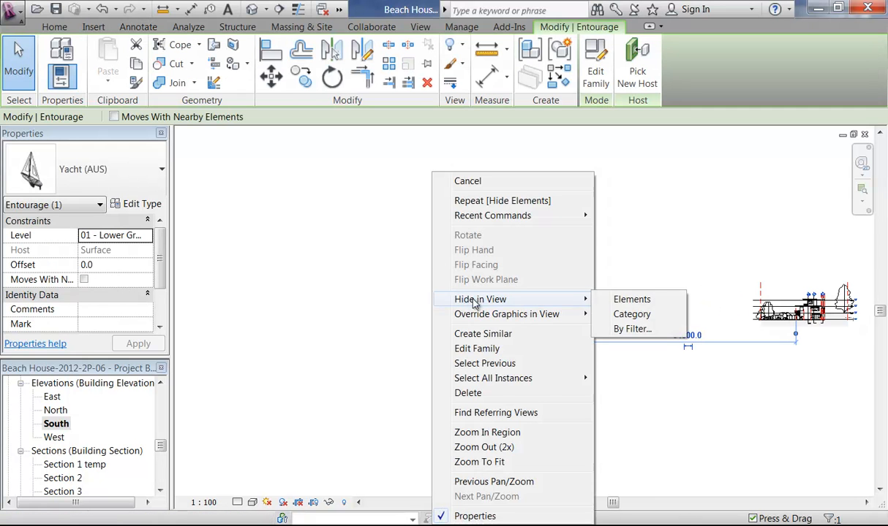
pyautogui.click(615, 301)
pyautogui.moveTo(696, 311); pyautogui.dragTo(430, 417, button='middle')
pyautogui.scroll(5, 475, 363)
pyautogui.scroll(2, 430, 418)
pyautogui.moveTo(293, 446); pyautogui.dragTo(316, 461, button='middle')
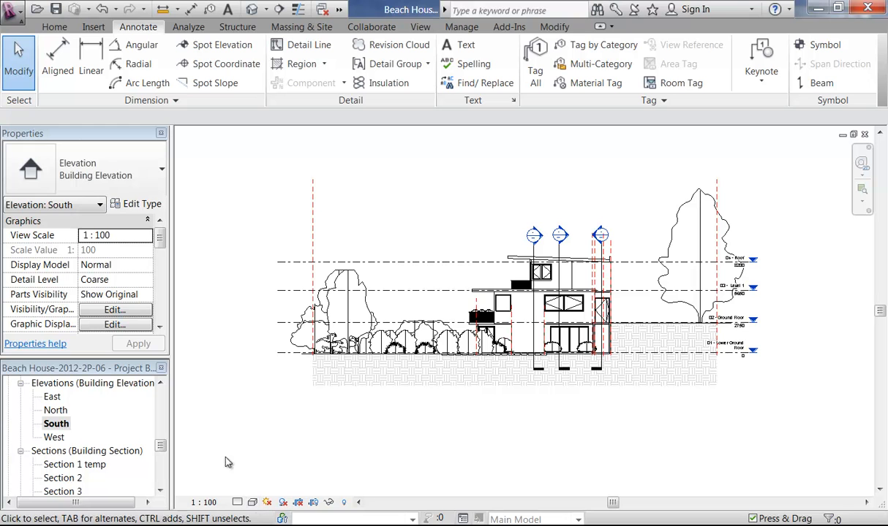
# Step: Apply the Concept Elevation template to the South elevation and turn on Show Crop Region
pyautogui.rightClick(59, 428)
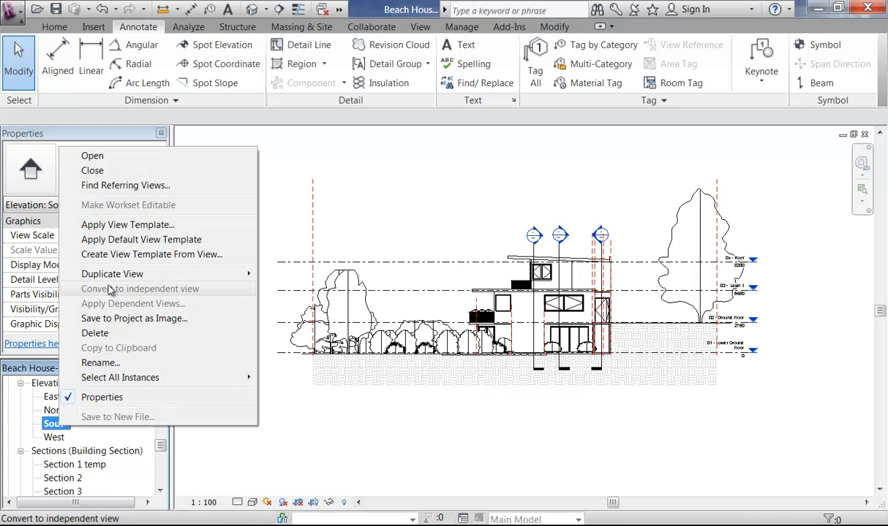
pyautogui.click(103, 226)
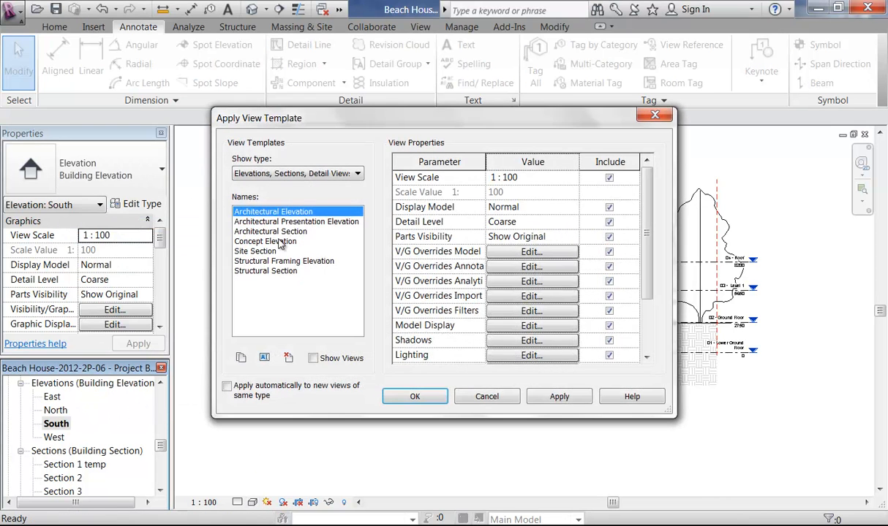
pyautogui.click(271, 242)
pyautogui.click(413, 397)
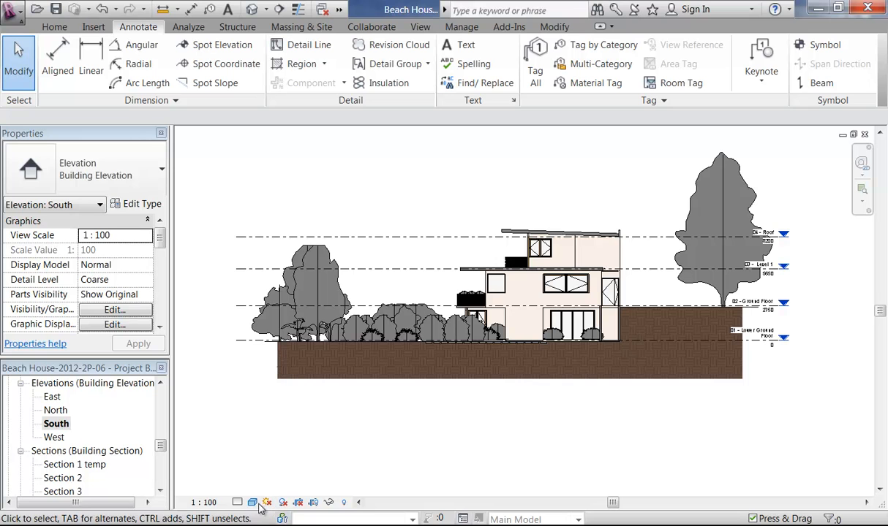
pyautogui.click(298, 503)
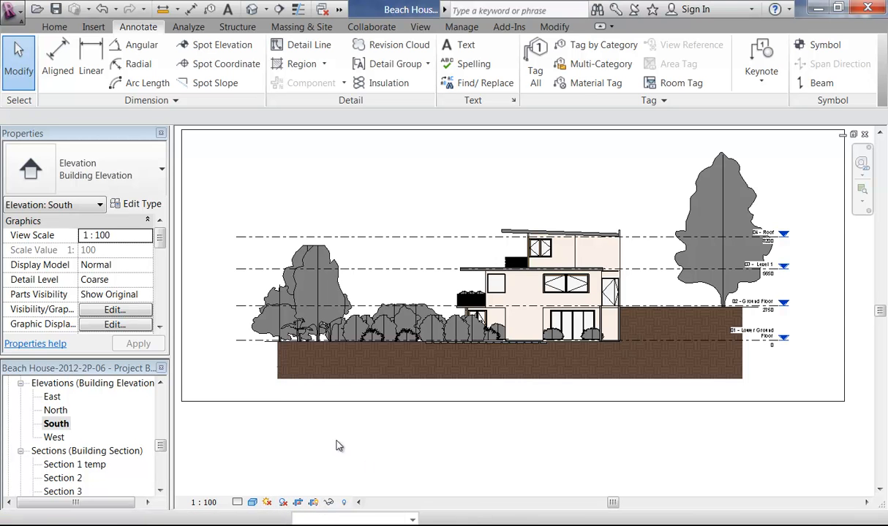
# Step: Pull the South crop region's left edge and right edge in around the house, excluding the tall tree
pyautogui.click(276, 401)
pyautogui.moveTo(352, 445); pyautogui.dragTo(416, 467, button='middle')
pyautogui.moveTo(247, 286); pyautogui.dragTo(416, 288)
pyautogui.moveTo(515, 294); pyautogui.dragTo(521, 285)
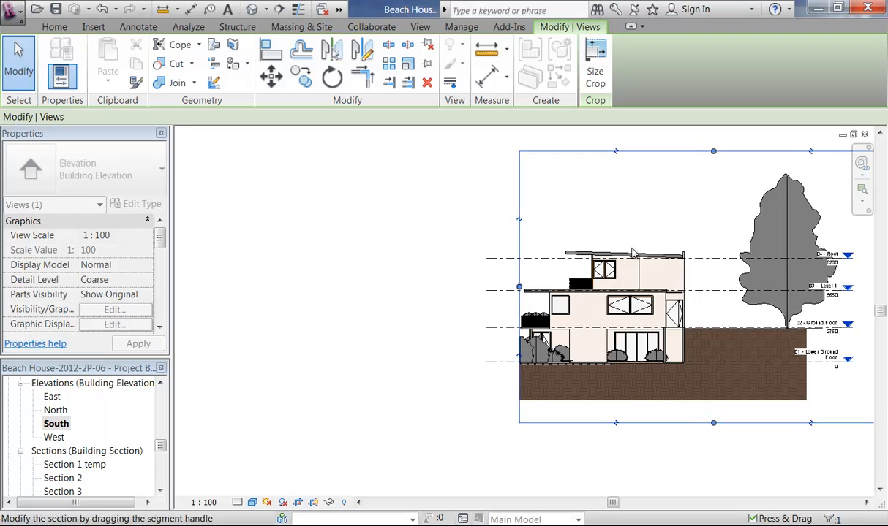
pyautogui.moveTo(630, 254); pyautogui.dragTo(463, 275, button='middle')
pyautogui.moveTo(740, 310); pyautogui.dragTo(523, 310)
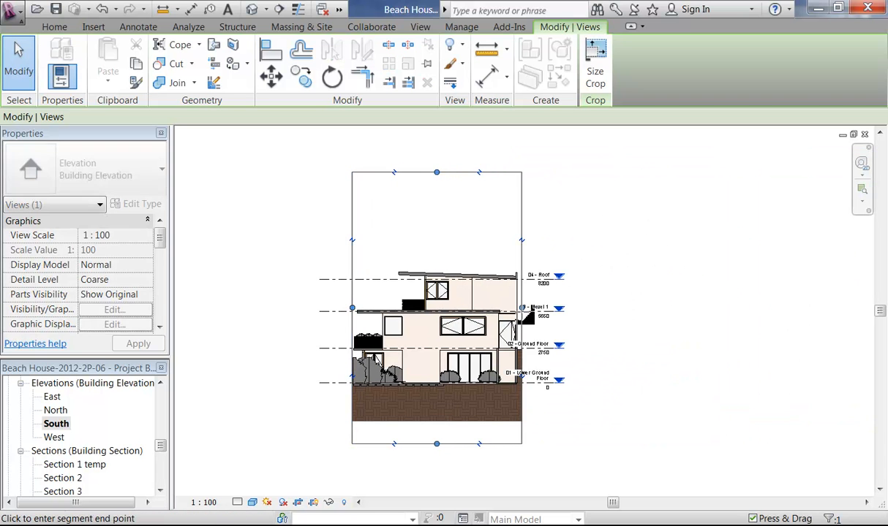
# Step: Raise the crop bottom above the brown ground band and lower the top edge to the roof
pyautogui.scroll(3, 439, 417)
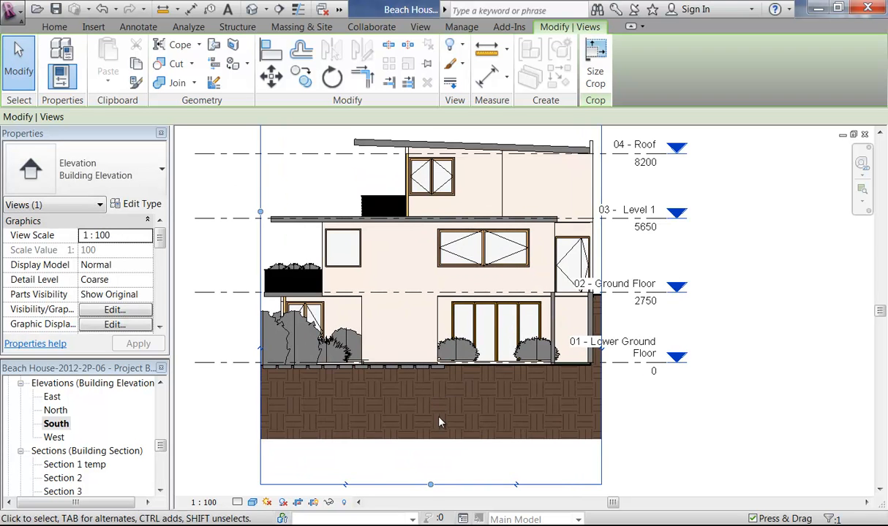
pyautogui.moveTo(430, 484); pyautogui.dragTo(453, 378)
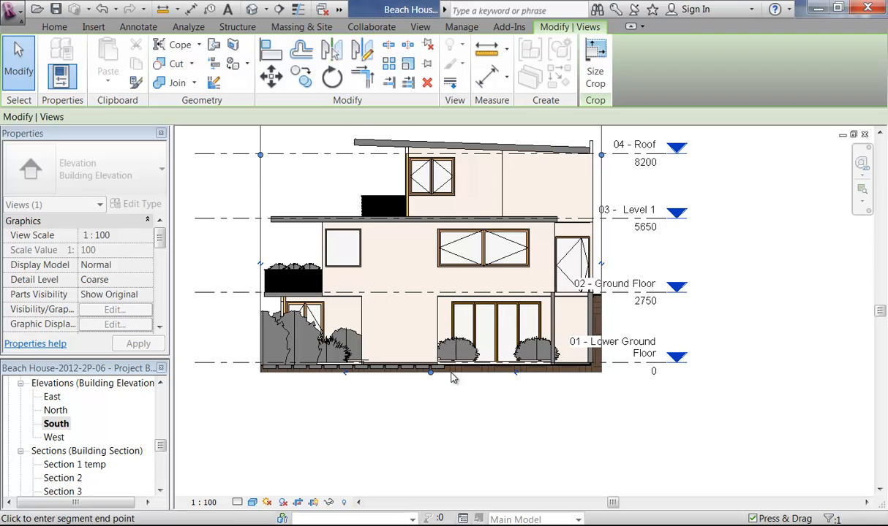
pyautogui.scroll(6, 431, 371)
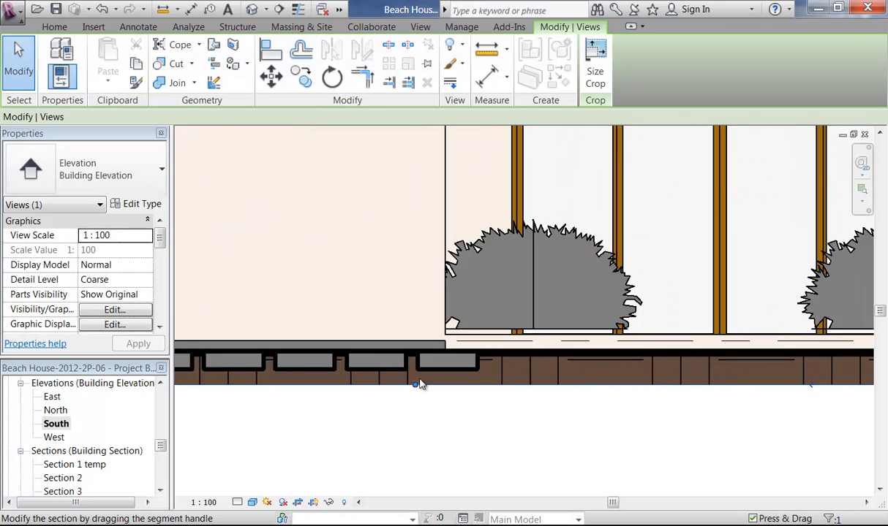
pyautogui.moveTo(429, 344); pyautogui.dragTo(435, 344)
pyautogui.scroll(-8, 435, 345)
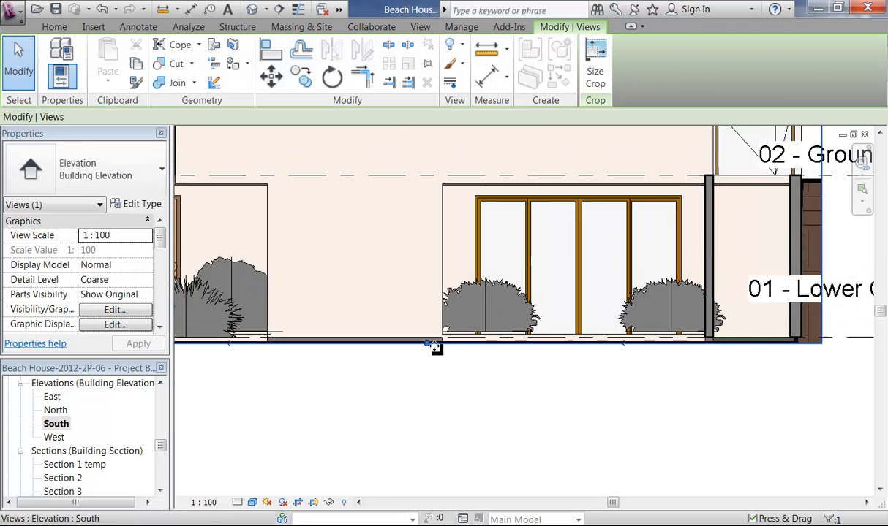
pyautogui.moveTo(446, 384); pyautogui.dragTo(423, 438, button='middle')
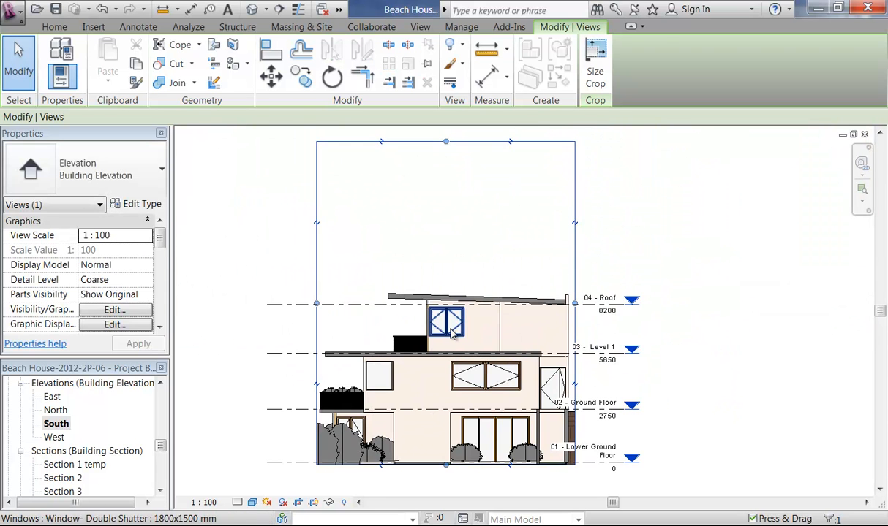
pyautogui.moveTo(447, 255); pyautogui.dragTo(438, 287)
pyautogui.moveTo(438, 287); pyautogui.dragTo(430, 235, button='middle')
pyautogui.click(406, 470)
pyautogui.scroll(3, 406, 469)
pyautogui.moveTo(407, 469)
pyautogui.mouseDown(button='middle')
pyautogui.moveTo(491, 469)
pyautogui.moveTo(395, 444)
pyautogui.mouseUp(button='middle')
pyautogui.scroll(1, 353, 412)
pyautogui.moveTo(353, 411); pyautogui.dragTo(452, 449, button='middle')
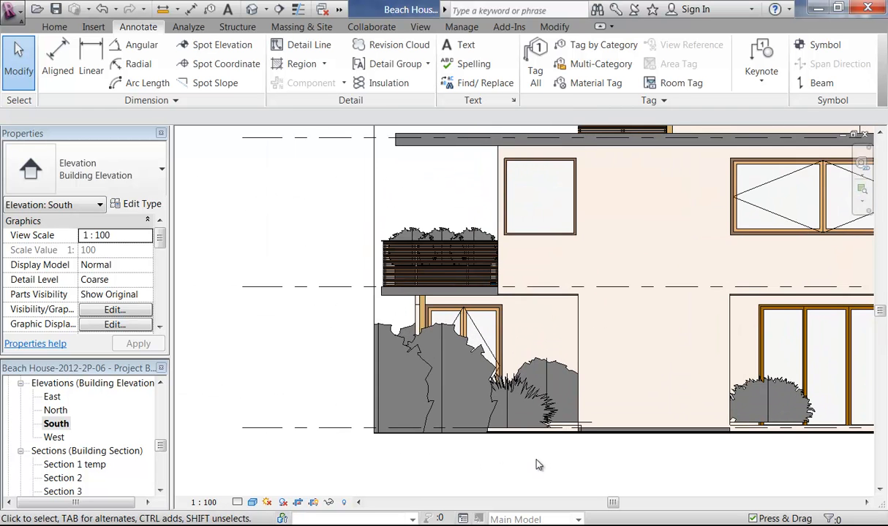
# Step: Nudge the two shrubs by the sliding door down so they sit on the ground
pyautogui.scroll(-1, 536, 460)
pyautogui.moveTo(594, 455); pyautogui.dragTo(421, 399, button='middle')
pyautogui.scroll(4, 731, 379)
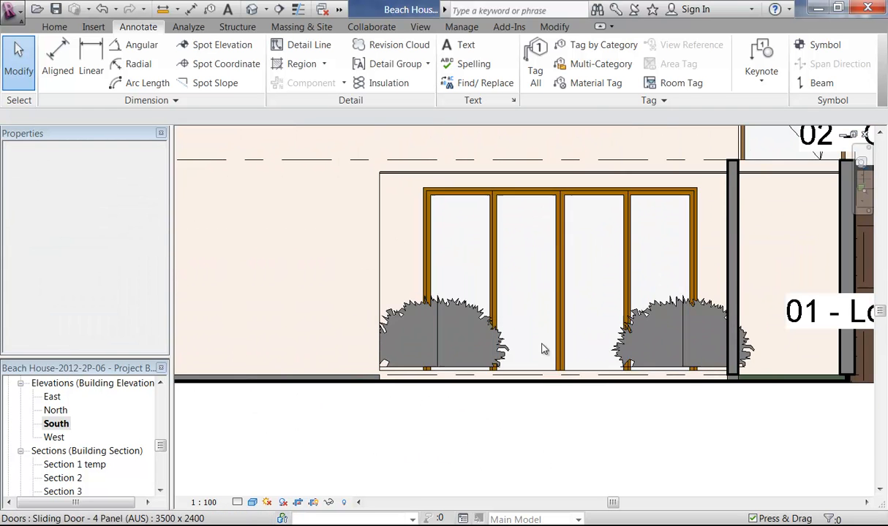
pyautogui.click(468, 333)
pyautogui.scroll(2, 593, 324)
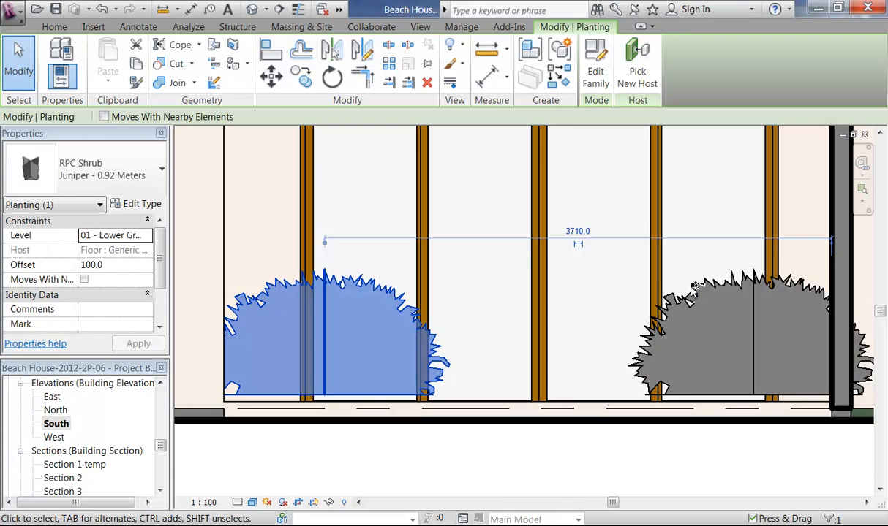
pyautogui.keyDown('ctrl'); pyautogui.click(695, 361); pyautogui.keyUp('ctrl')
pyautogui.press('Down')
pyautogui.press('Down')
pyautogui.press('Down')
pyautogui.press('Down')
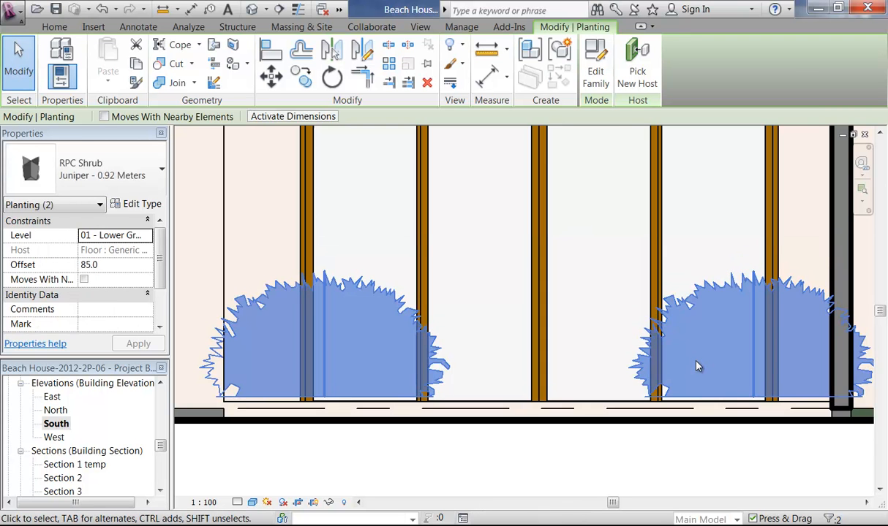
pyautogui.scroll(-3, 643, 365)
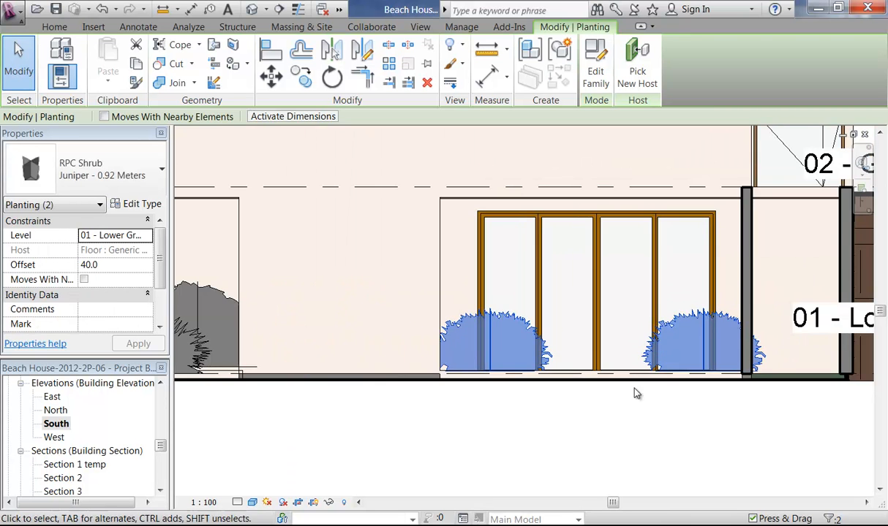
pyautogui.click(620, 418)
# Step: Hide the Holly, fountain grass and two grey shrubs in front of the door
pyautogui.scroll(2, 452, 351)
pyautogui.scroll(2, 452, 346)
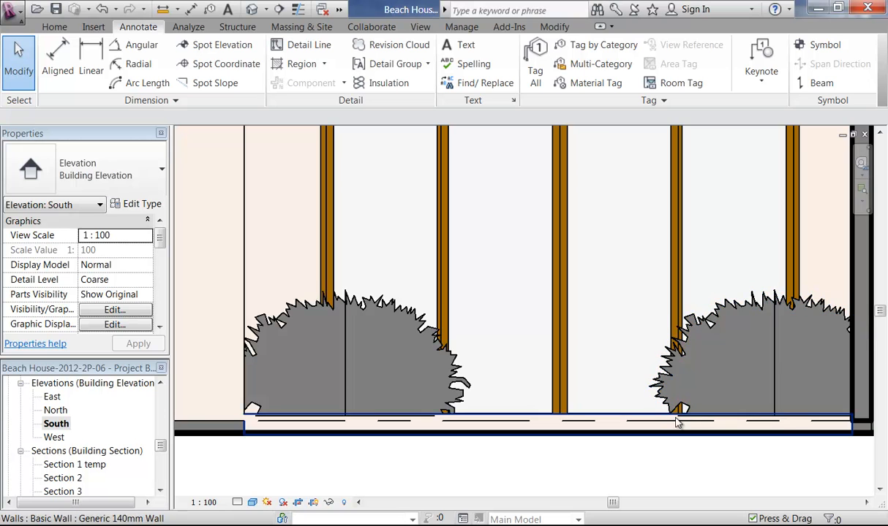
pyautogui.scroll(-3, 592, 383)
pyautogui.moveTo(540, 368); pyautogui.dragTo(712, 403, button='middle')
pyautogui.moveTo(396, 378); pyautogui.dragTo(516, 323, button='middle')
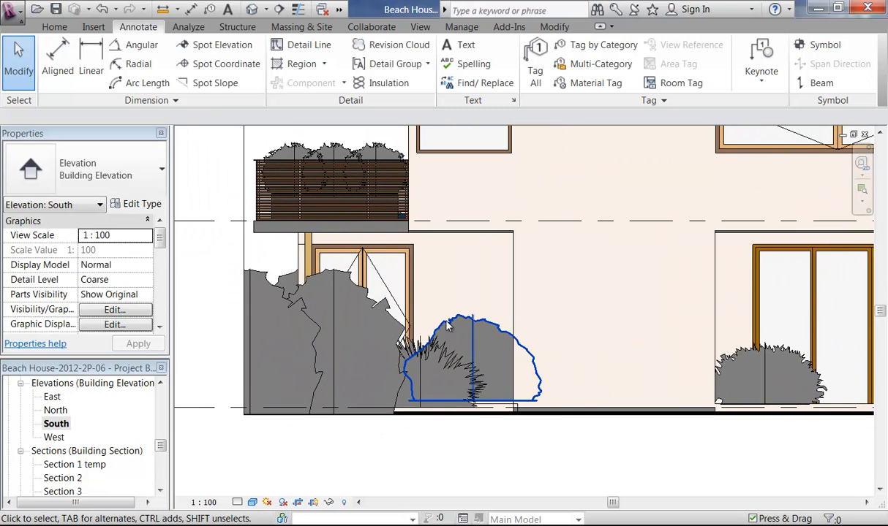
pyautogui.click(453, 331)
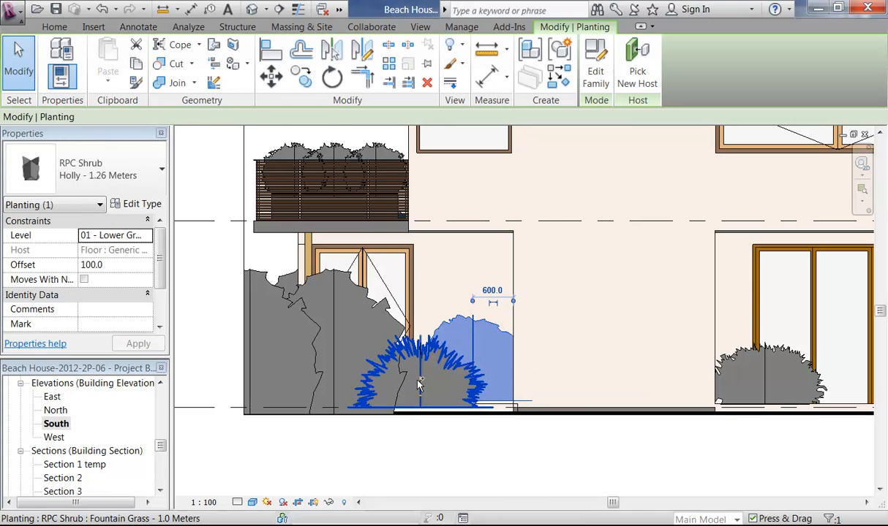
pyautogui.keyDown('ctrl'); pyautogui.click(379, 313); pyautogui.keyUp('ctrl')
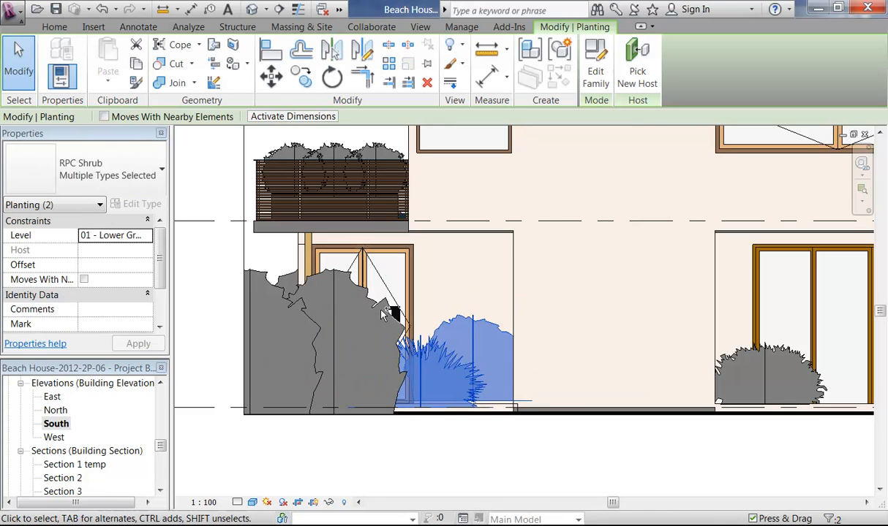
pyautogui.keyDown('ctrl'); pyautogui.click(394, 405); pyautogui.keyUp('ctrl')
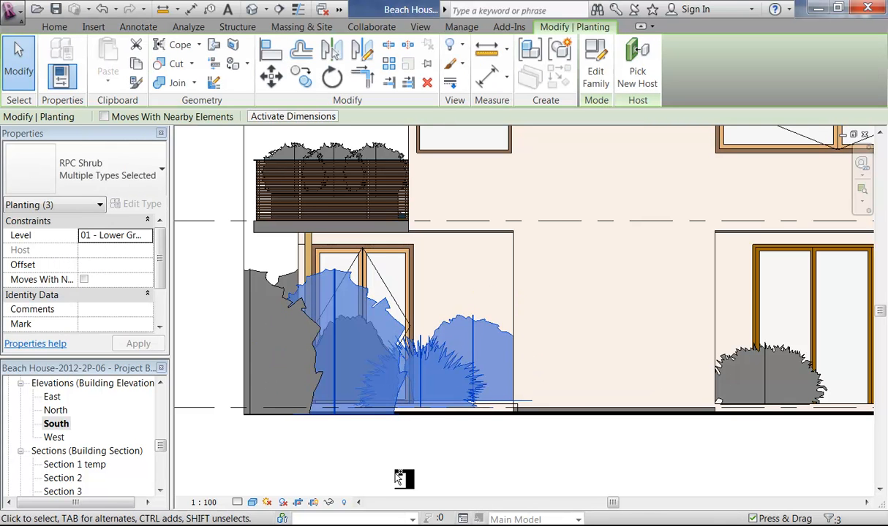
pyautogui.keyDown('ctrl'); pyautogui.click(244, 305); pyautogui.keyUp('ctrl')
pyautogui.rightClick(204, 307)
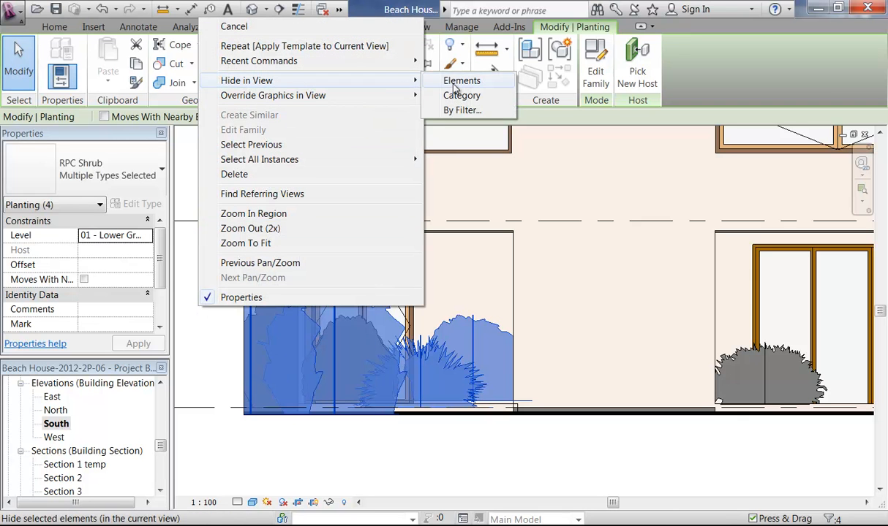
pyautogui.click(456, 83)
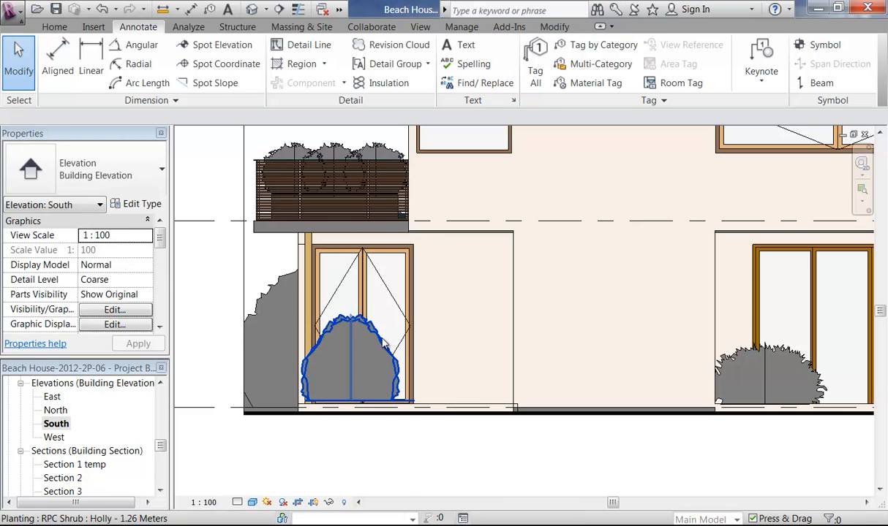
# Step: Hide the remaining shrub by the door in this view
pyautogui.click(383, 342)
pyautogui.rightClick(185, 293)
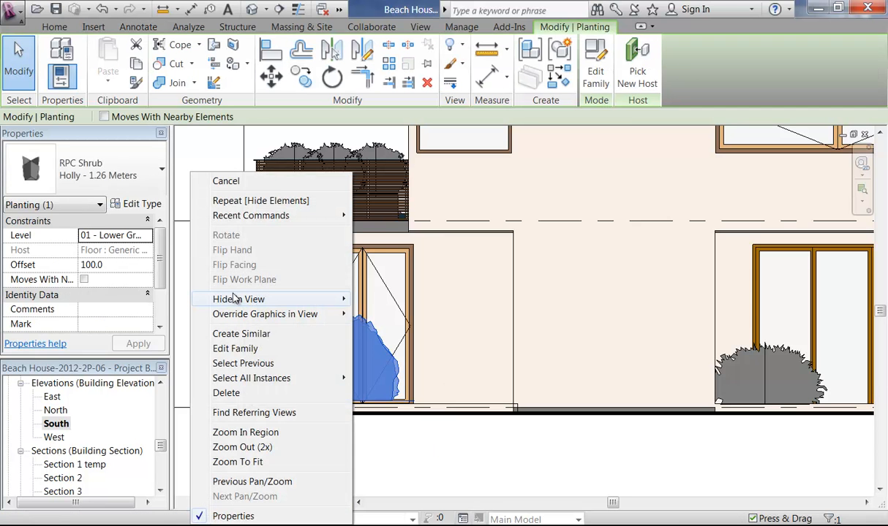
pyautogui.moveTo(233, 299)
pyautogui.click(404, 305)
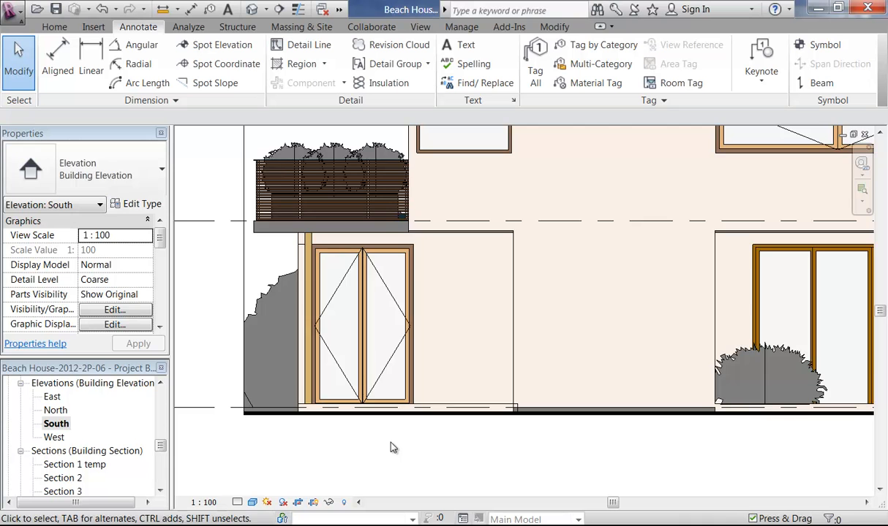
pyautogui.scroll(-3, 388, 446)
pyautogui.scroll(-2, 331, 429)
# Step: Drag the 01 - Lower Ground Floor level end further right and hide the crop region
pyautogui.moveTo(333, 429); pyautogui.dragTo(376, 417, button='middle')
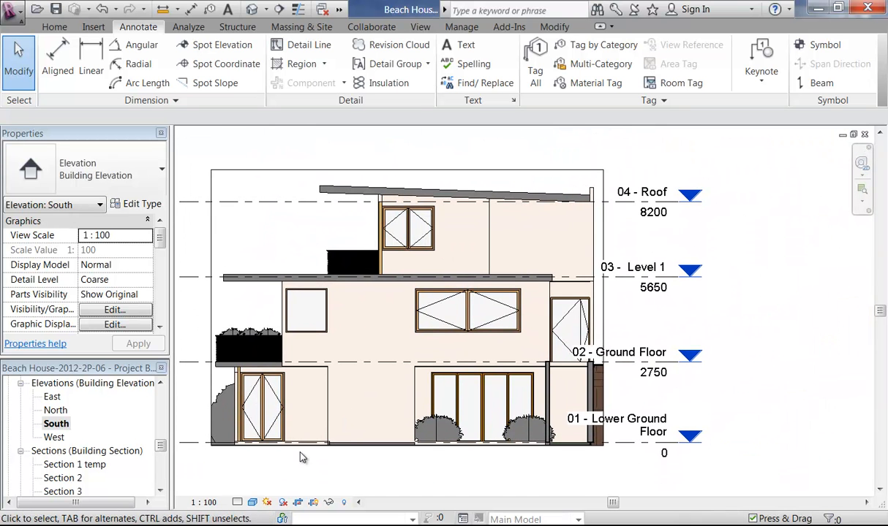
pyautogui.click(627, 449)
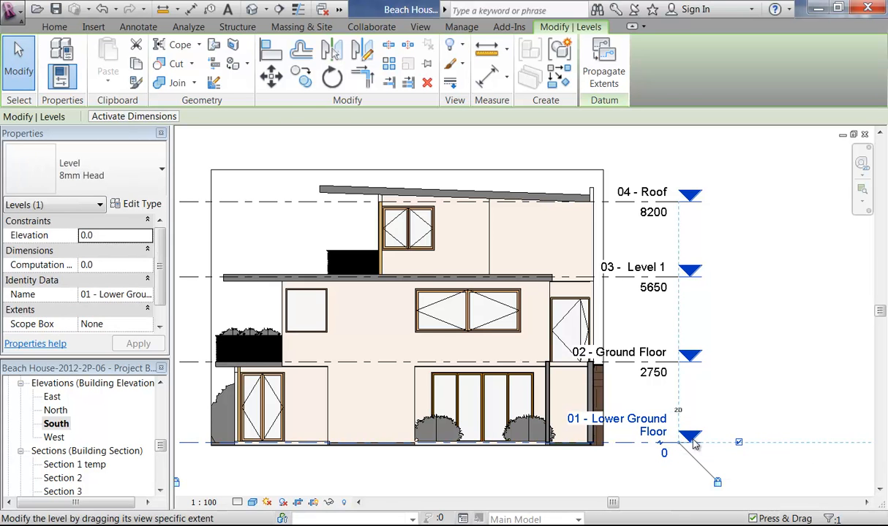
pyautogui.moveTo(697, 440); pyautogui.dragTo(714, 438)
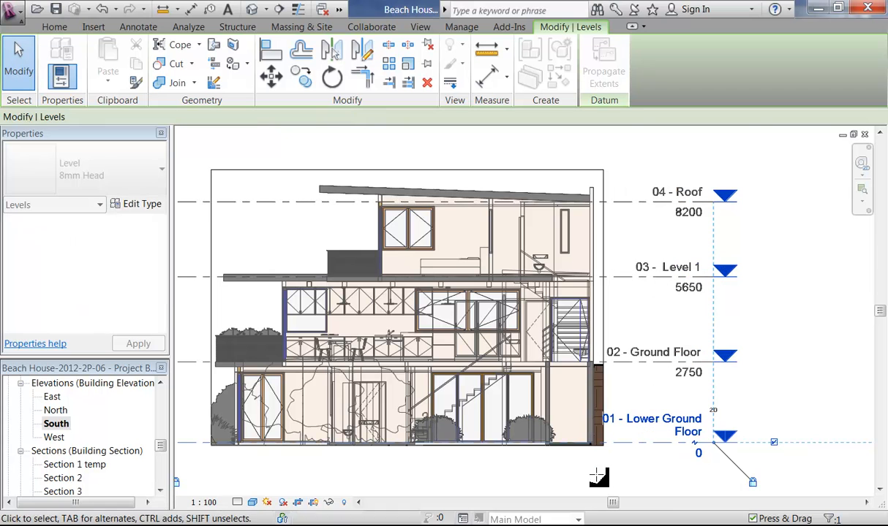
pyautogui.click(314, 503)
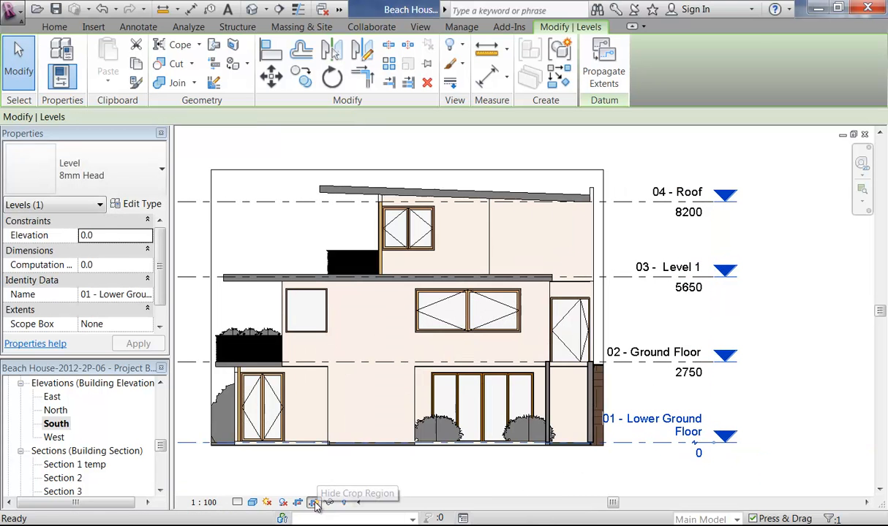
pyautogui.moveTo(358, 476); pyautogui.dragTo(429, 464, button='middle')
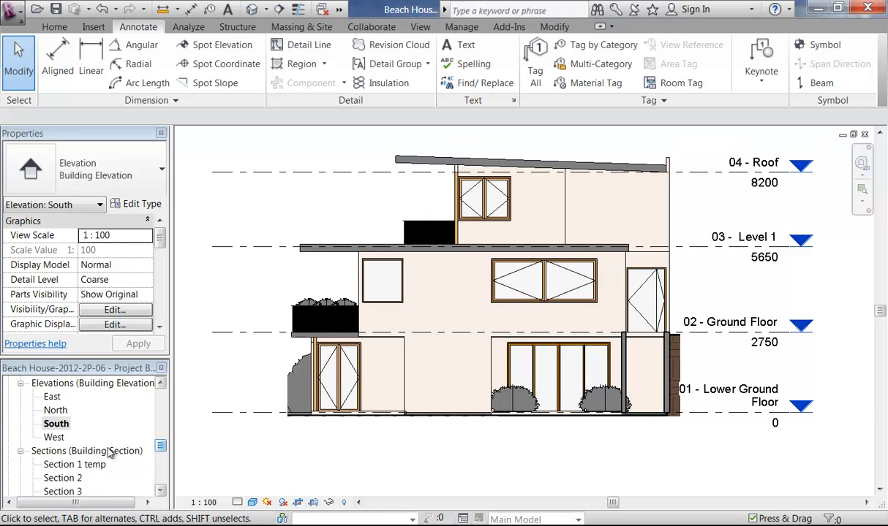
# Step: Open the West elevation and hide its topography line in this view
pyautogui.doubleClick(53, 437)
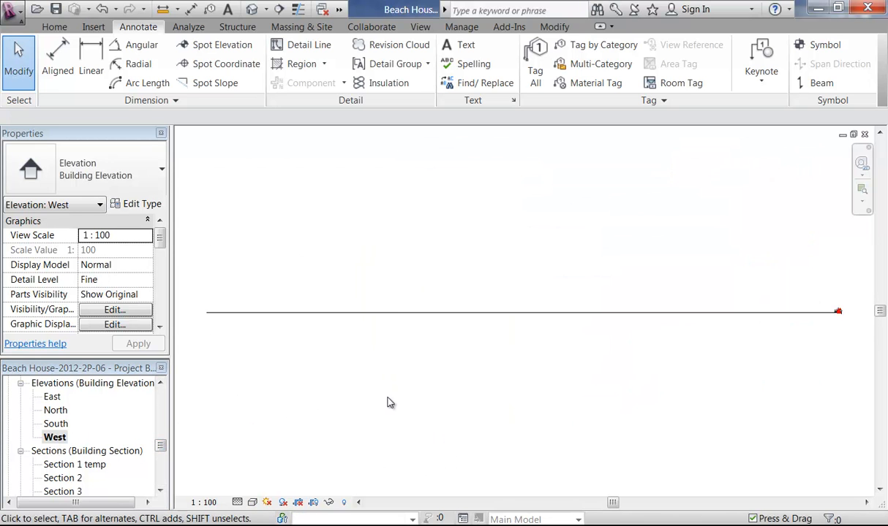
pyautogui.click(399, 314)
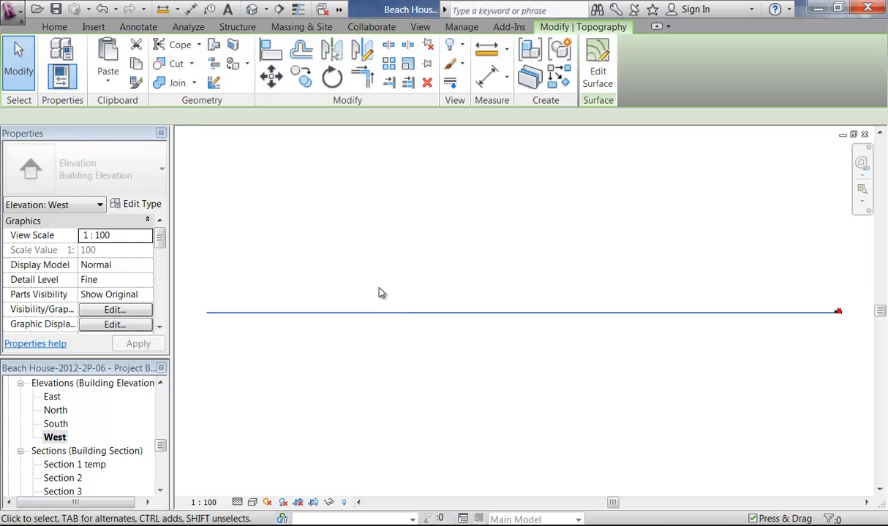
pyautogui.rightClick(378, 294)
pyautogui.moveTo(396, 299)
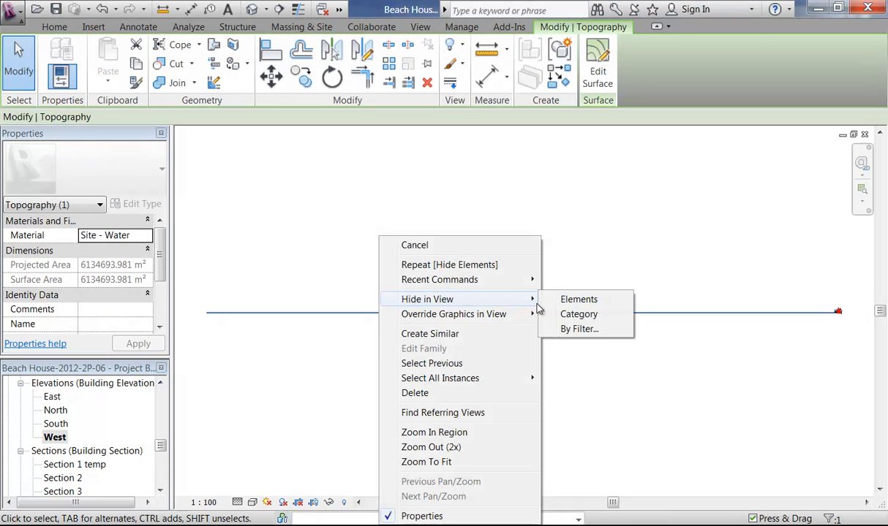
pyautogui.click(577, 299)
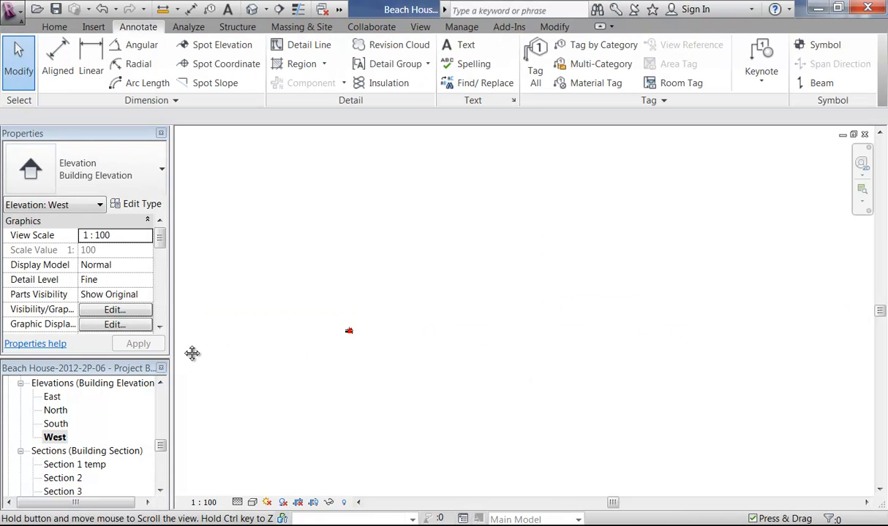
pyautogui.scroll(8, 330, 288)
pyautogui.moveTo(521, 399); pyautogui.dragTo(519, 405, button='middle')
pyautogui.moveTo(444, 373); pyautogui.dragTo(436, 373, button='middle')
# Step: Apply the Concept Elevation view template to the West elevation
pyautogui.rightClick(62, 439)
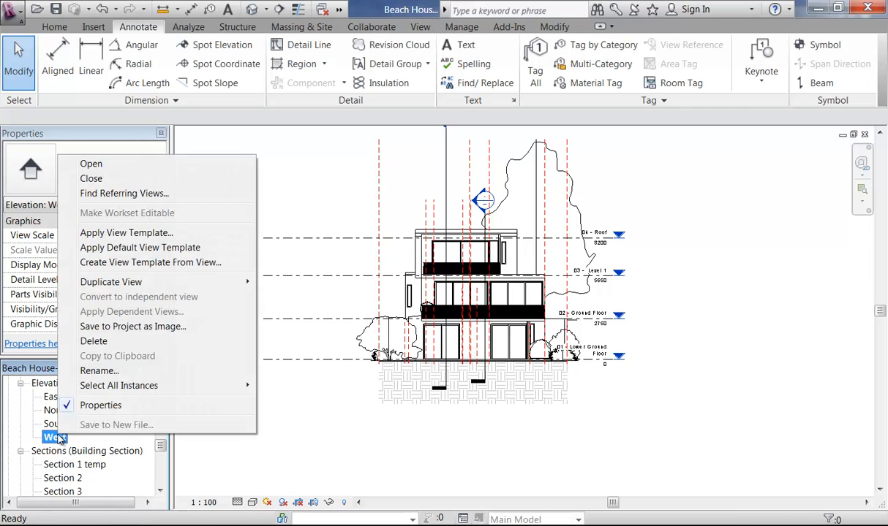
pyautogui.click(101, 234)
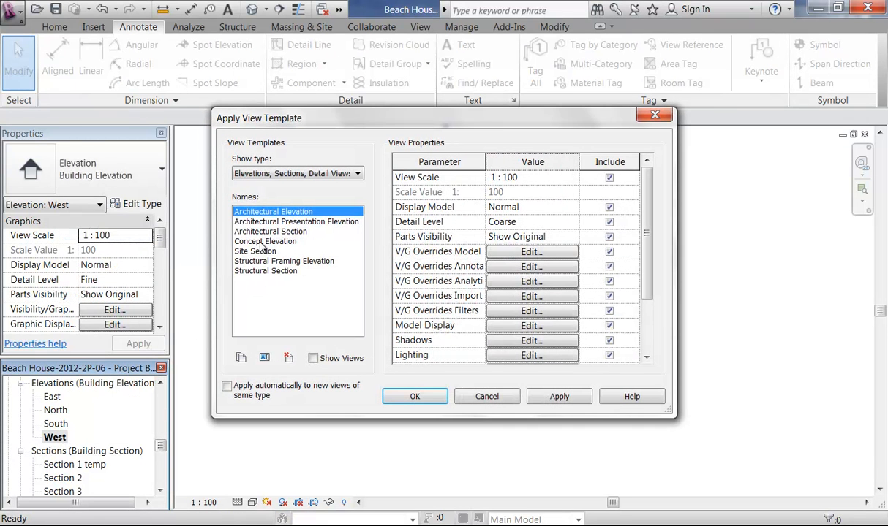
pyautogui.click(262, 241)
pyautogui.click(410, 397)
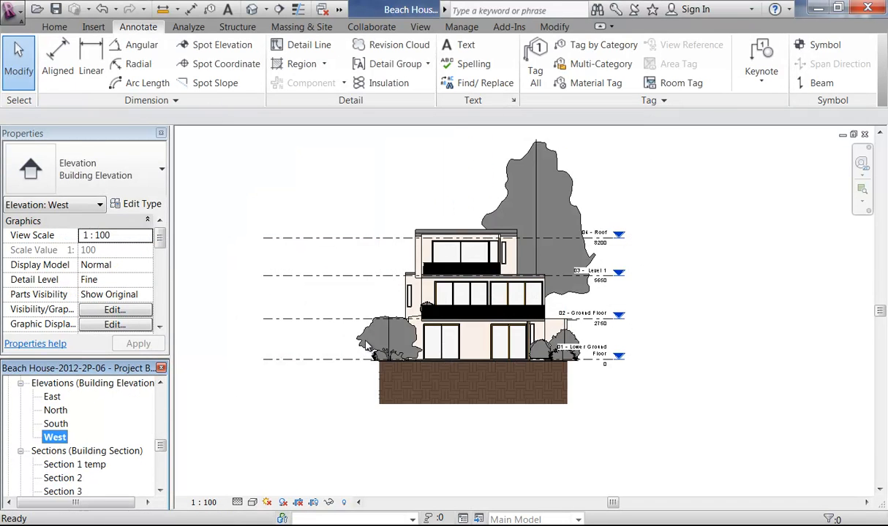
pyautogui.click(346, 406)
pyautogui.moveTo(311, 373); pyautogui.dragTo(271, 397, button='middle')
pyautogui.scroll(1, 271, 397)
pyautogui.click(208, 381)
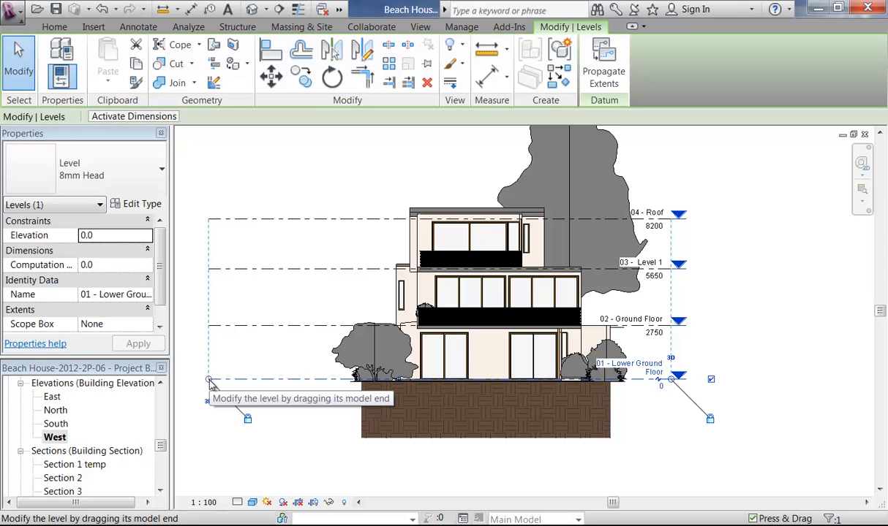
pyautogui.click(317, 439)
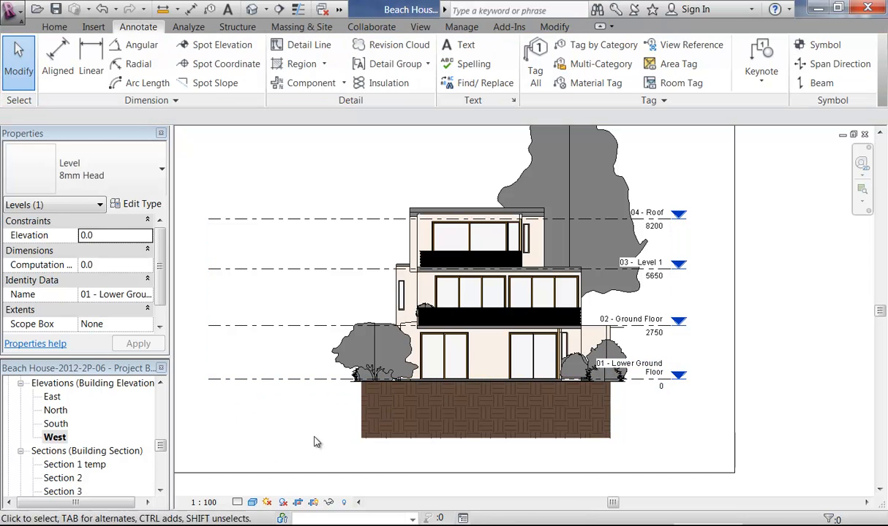
pyautogui.scroll(-3, 318, 450)
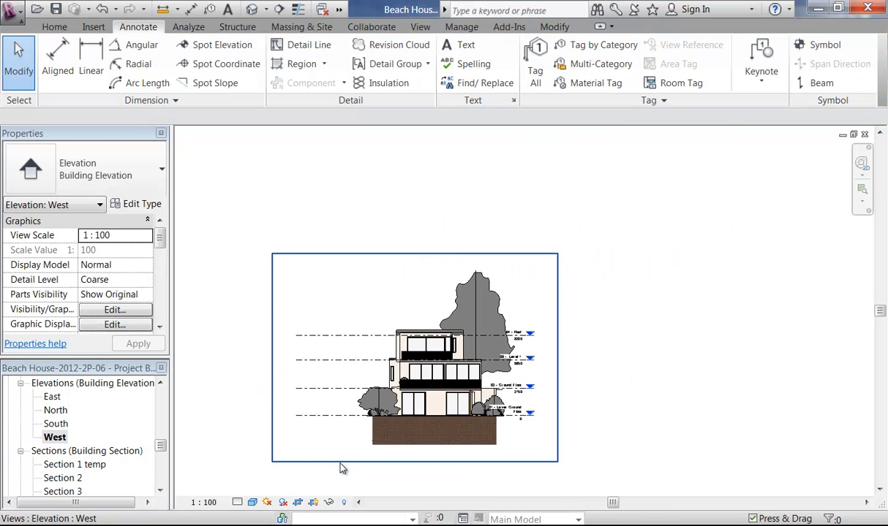
# Step: Pull the West elevation crop region's left and right edges in toward the building
pyautogui.click(340, 461)
pyautogui.moveTo(272, 357); pyautogui.dragTo(348, 344)
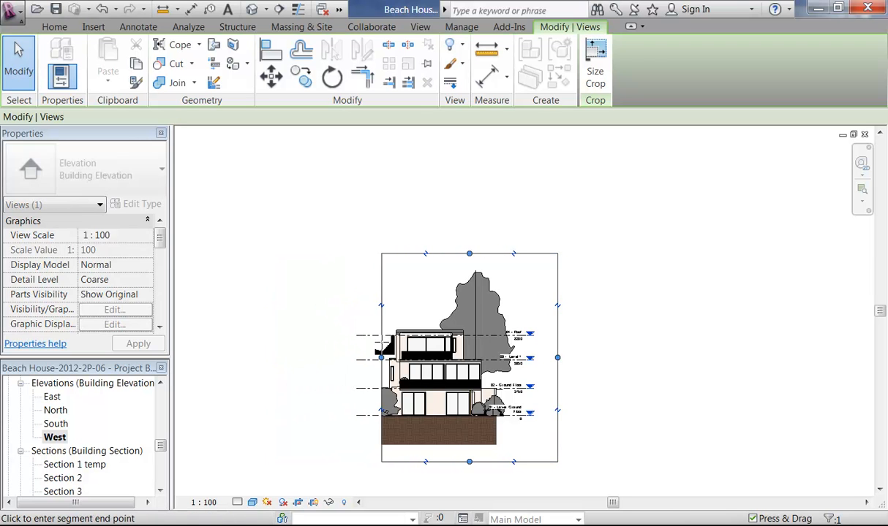
pyautogui.moveTo(557, 361); pyautogui.dragTo(494, 359)
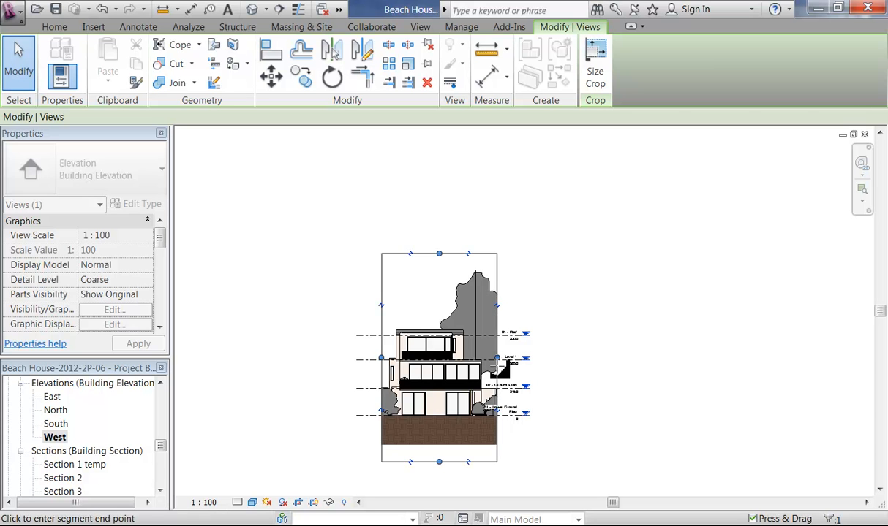
pyautogui.scroll(6, 468, 432)
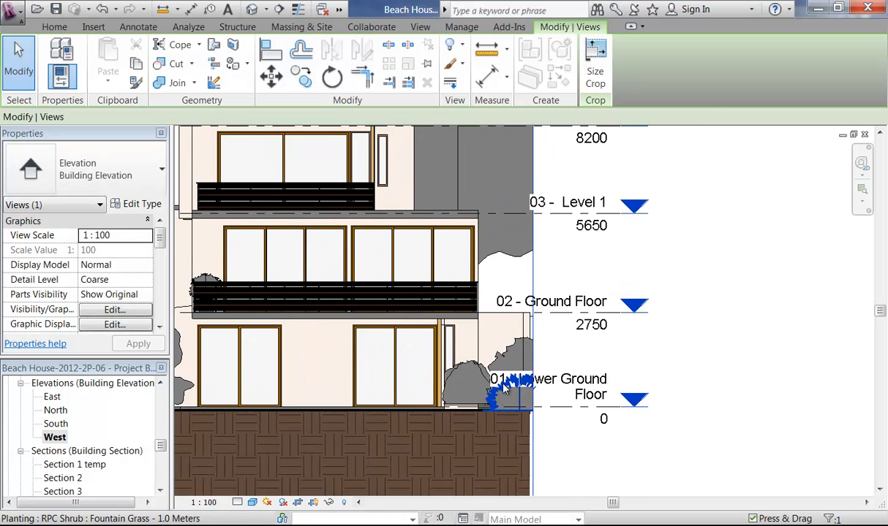
pyautogui.scroll(3, 512, 361)
pyautogui.scroll(-1, 518, 279)
pyautogui.moveTo(519, 289); pyautogui.dragTo(505, 304, button='middle')
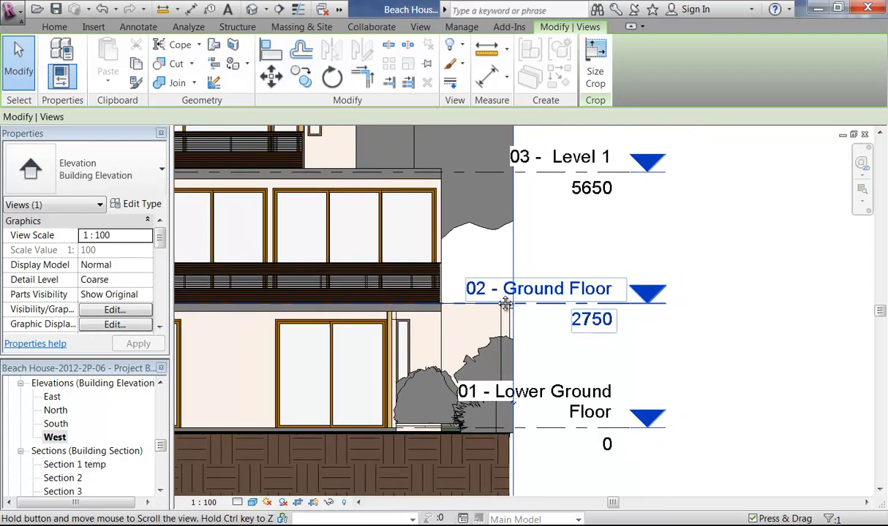
pyautogui.scroll(-3, 505, 304)
pyautogui.moveTo(475, 276)
pyautogui.mouseDown(button='middle')
pyautogui.moveTo(477, 353)
pyautogui.moveTo(508, 359)
pyautogui.mouseUp(button='middle')
pyautogui.scroll(-2, 504, 336)
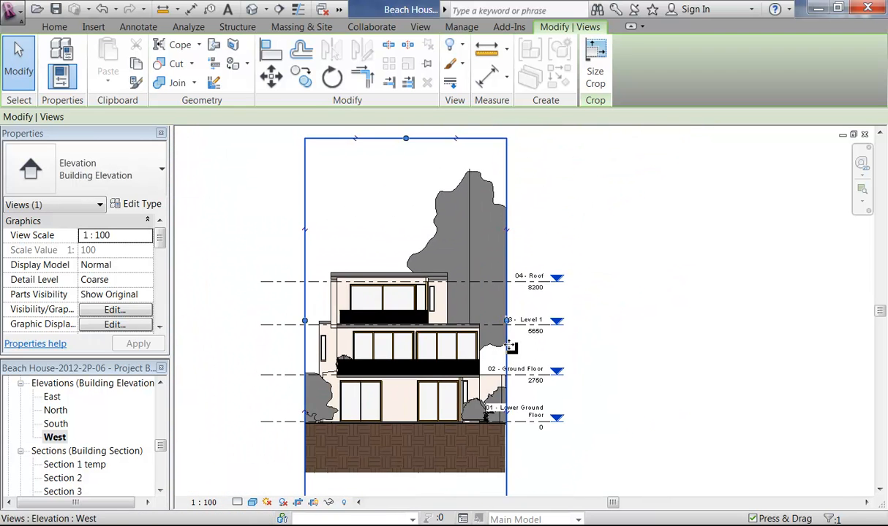
# Step: Lower the crop's top edge toward the roof and nudge its right edge slightly left
pyautogui.moveTo(395, 246); pyautogui.dragTo(391, 264)
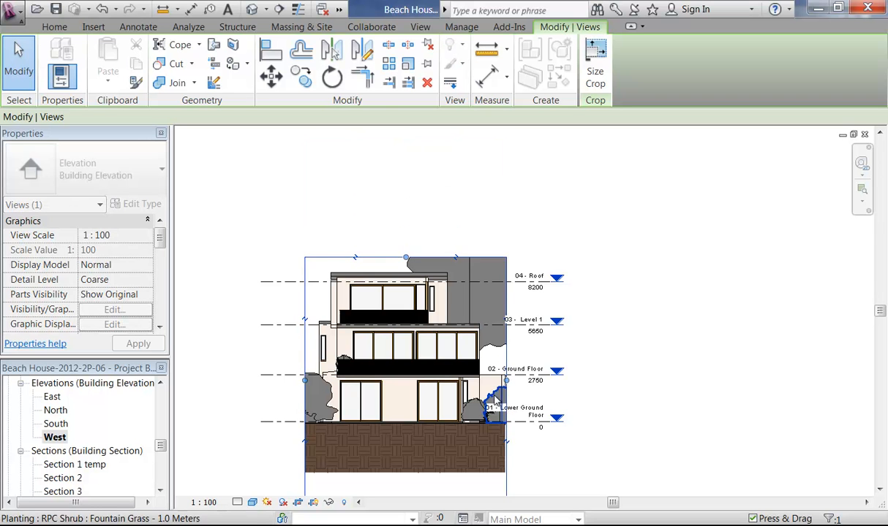
pyautogui.scroll(9, 496, 398)
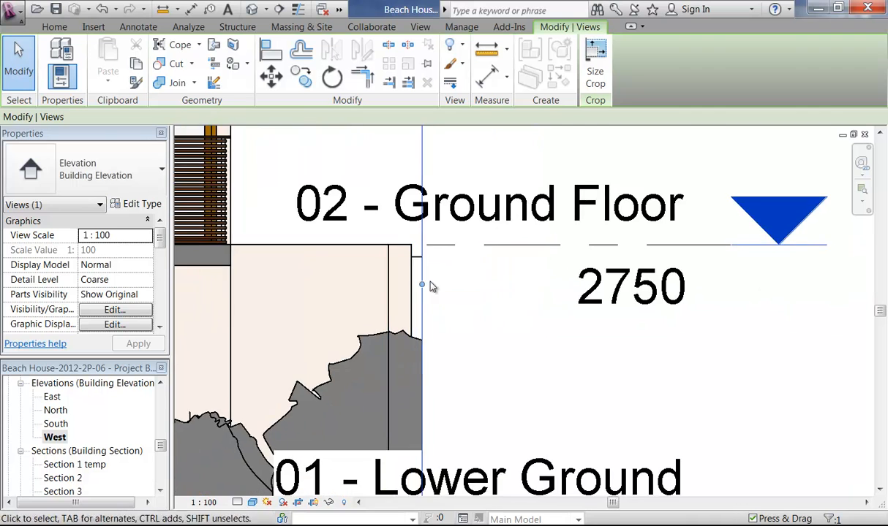
pyautogui.scroll(2, 424, 285)
pyautogui.moveTo(411, 291); pyautogui.dragTo(408, 290)
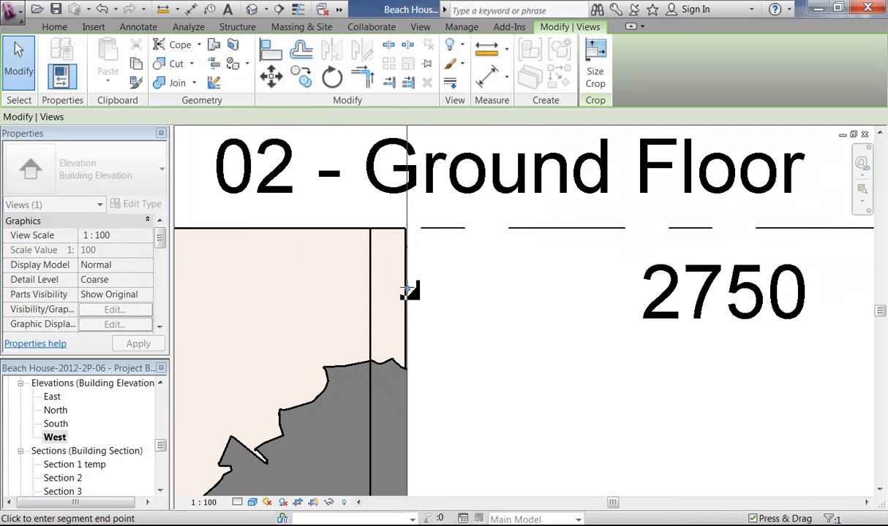
pyautogui.scroll(-3, 438, 245)
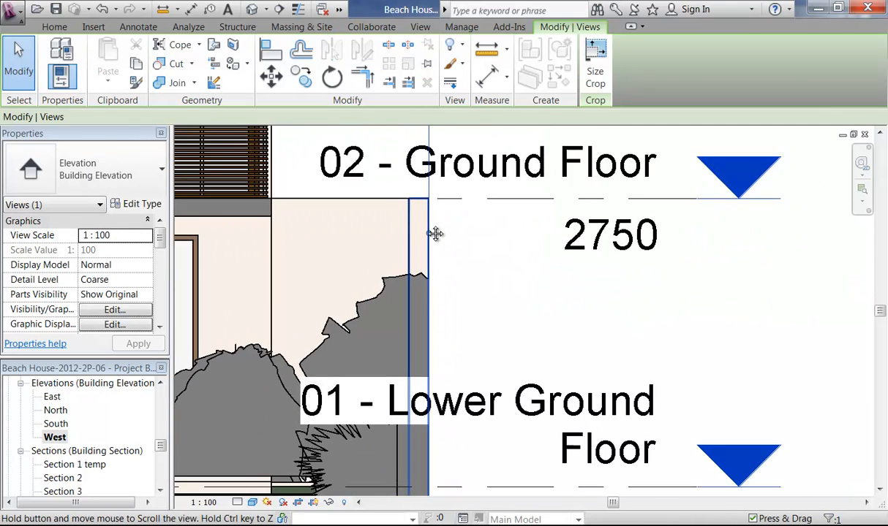
pyautogui.scroll(-2, 439, 235)
pyautogui.moveTo(398, 403); pyautogui.dragTo(473, 348, button='middle')
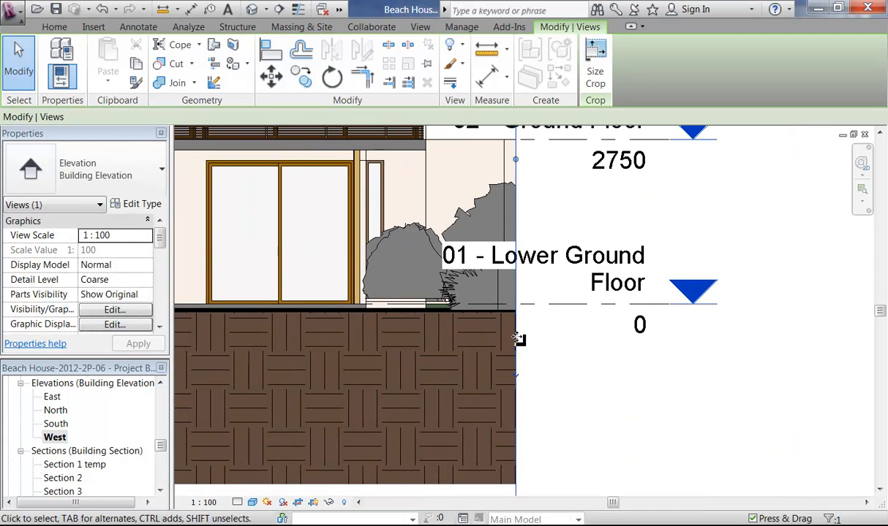
pyautogui.scroll(-2, 431, 358)
pyautogui.moveTo(406, 361); pyautogui.dragTo(561, 339, button='middle')
pyautogui.scroll(-2, 396, 364)
pyautogui.moveTo(396, 364); pyautogui.dragTo(508, 375, button='middle')
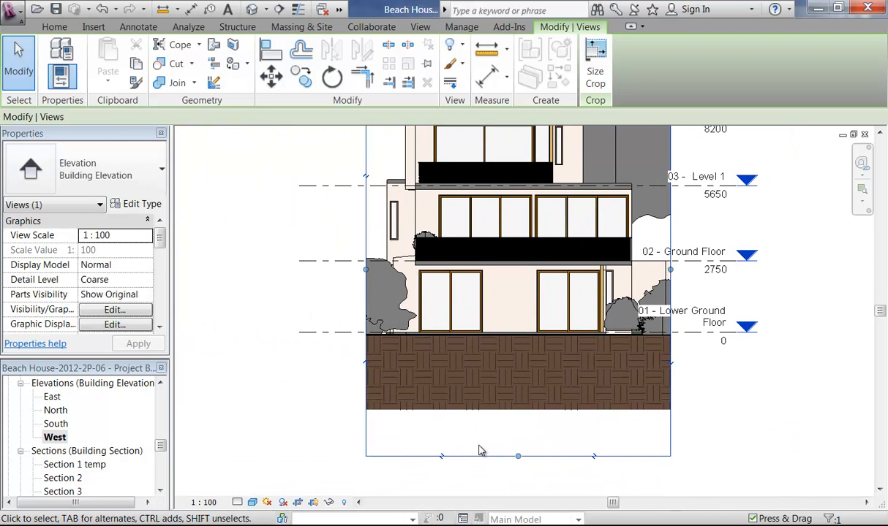
# Step: Raise the crop's bottom edge to the black strip, cutting off the brick plinth
pyautogui.moveTo(518, 456); pyautogui.dragTo(511, 346)
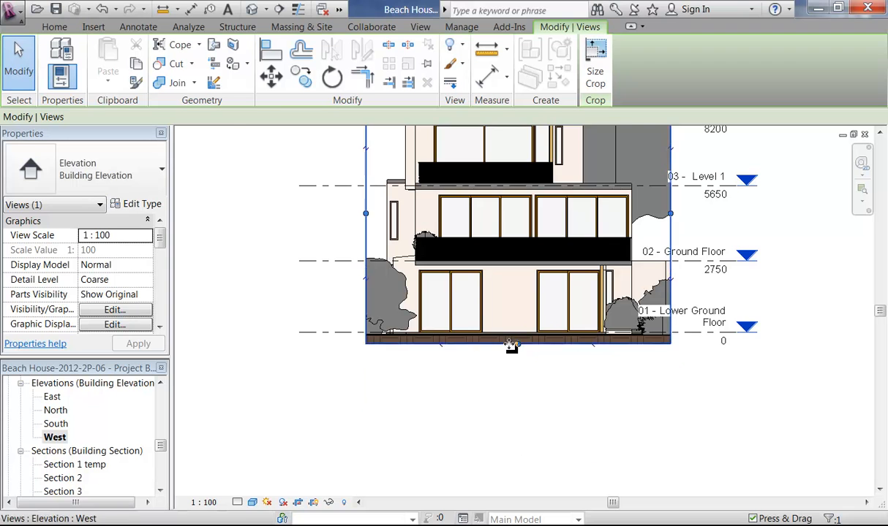
pyautogui.scroll(5, 511, 347)
pyautogui.scroll(2, 535, 339)
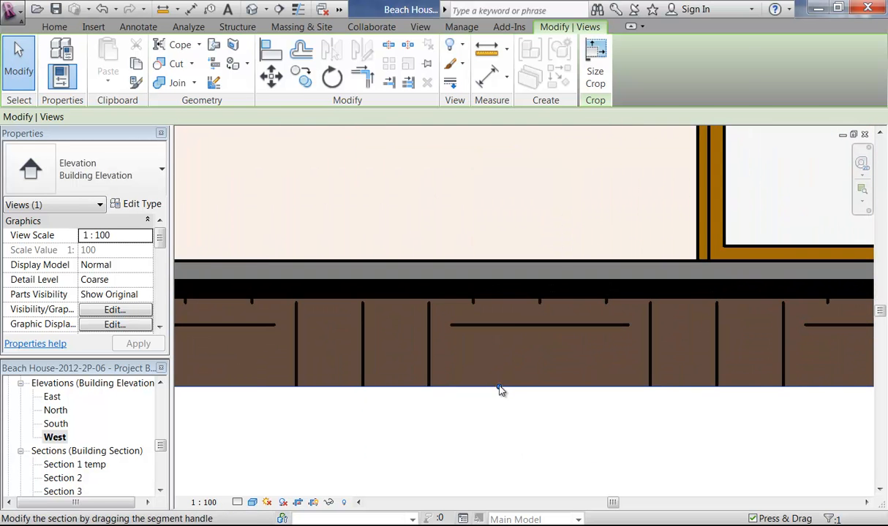
pyautogui.click(511, 300)
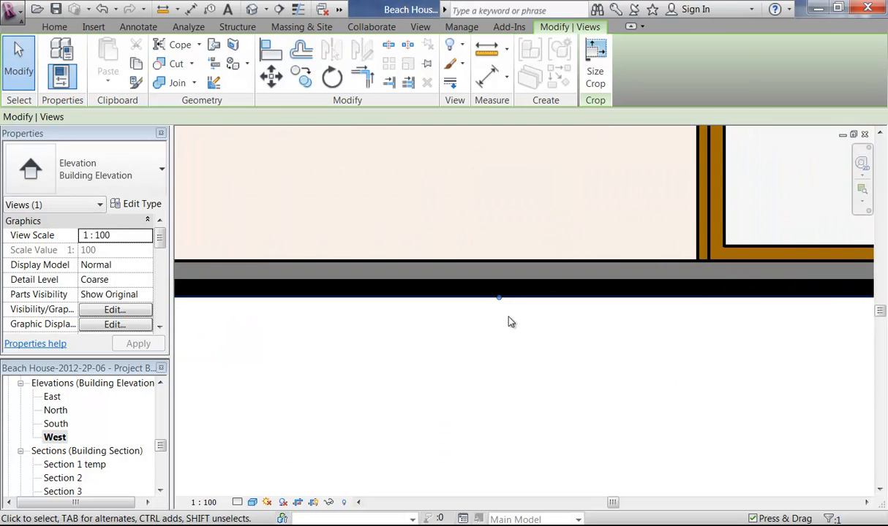
pyautogui.scroll(-4, 511, 324)
pyautogui.scroll(-5, 506, 333)
pyautogui.moveTo(510, 346); pyautogui.dragTo(463, 445, button='middle')
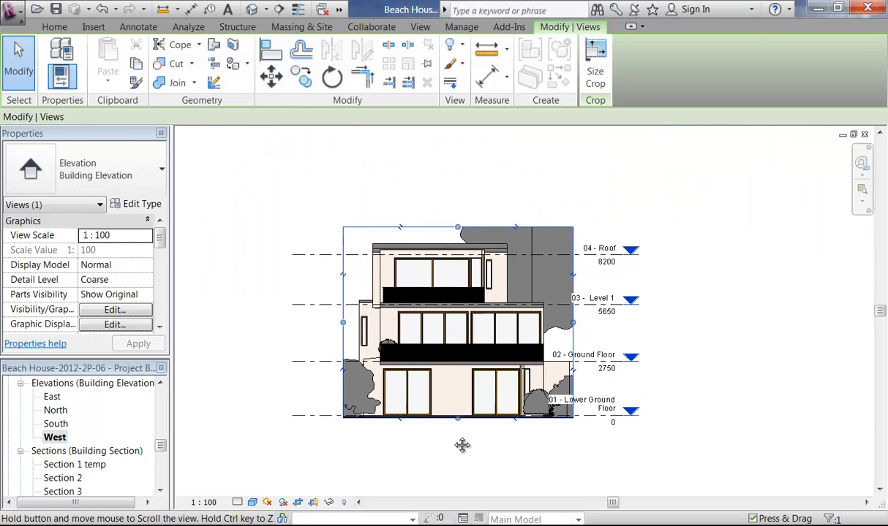
pyautogui.scroll(2, 450, 431)
# Step: Hide the tree at the left of the elevation and nudge the Holly shrub slightly lower
pyautogui.click(444, 443)
pyautogui.scroll(2, 436, 468)
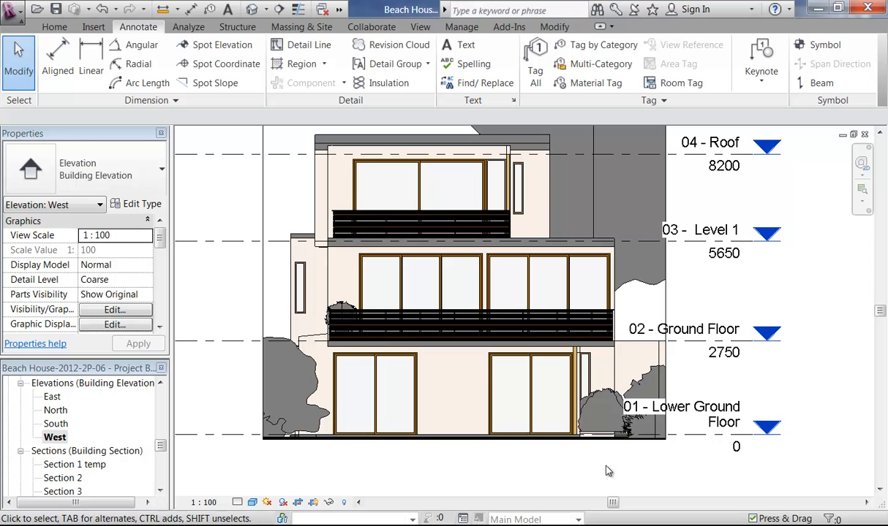
pyautogui.click(318, 410)
pyautogui.rightClick(321, 408)
pyautogui.moveTo(526, 179)
pyautogui.click(582, 178)
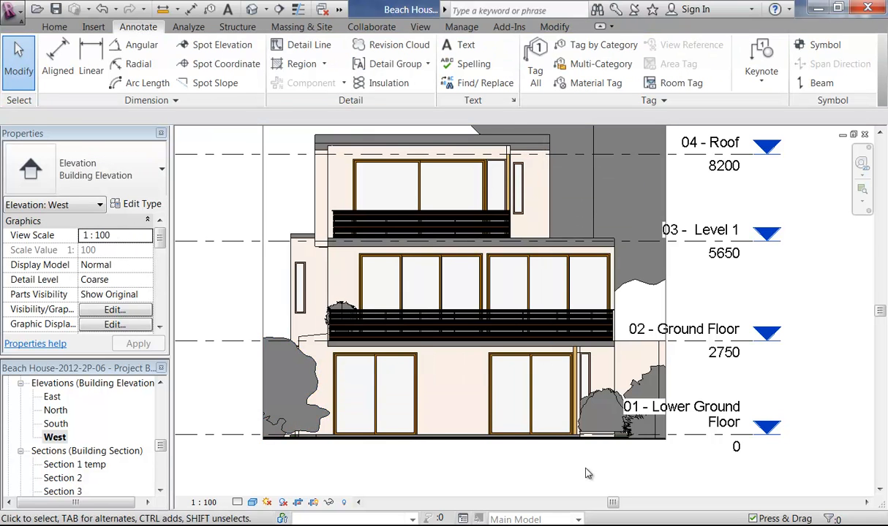
pyautogui.scroll(5, 582, 401)
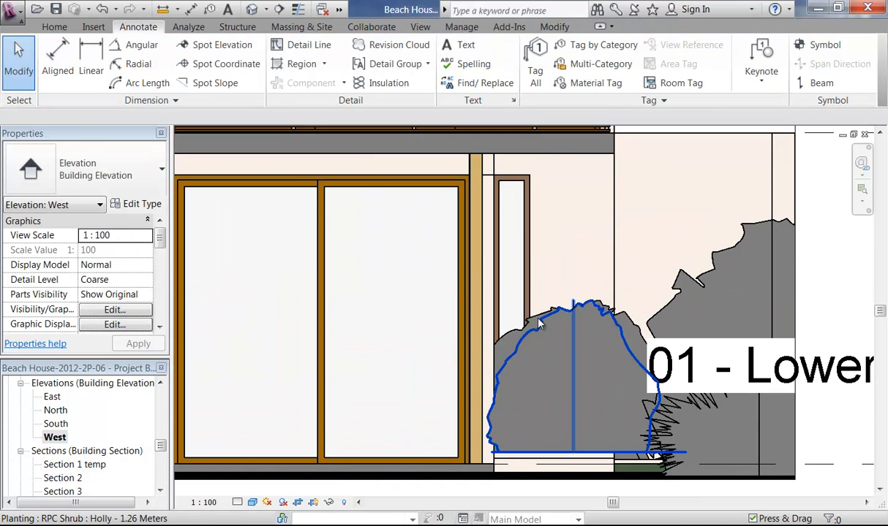
pyautogui.click(538, 323)
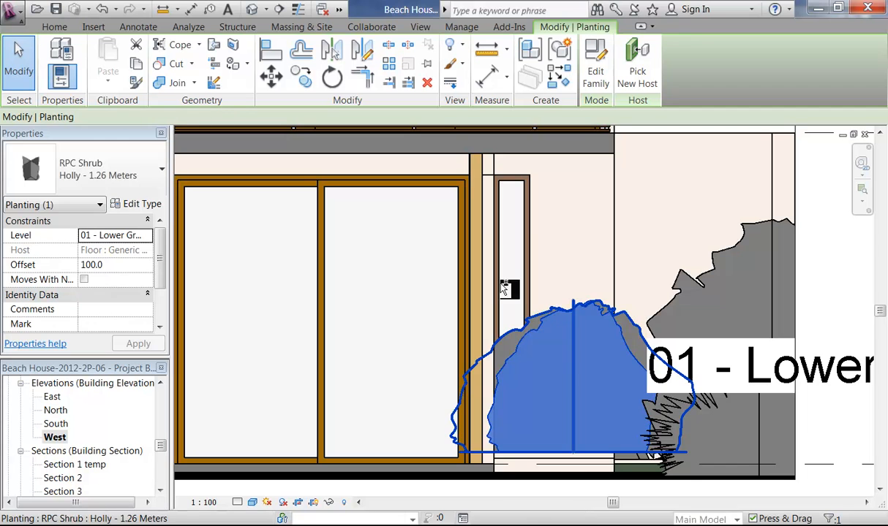
pyautogui.press('Down')
pyautogui.press('Down')
pyautogui.press('Down')
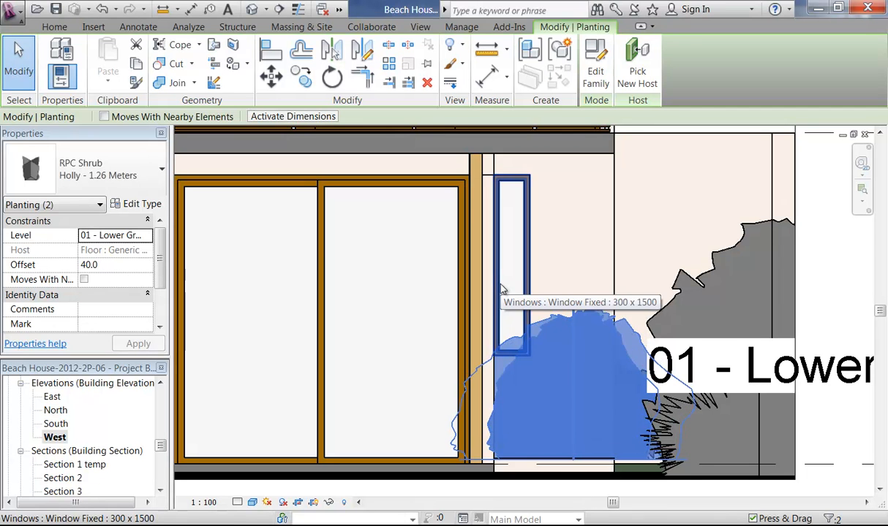
pyautogui.click(568, 267)
# Step: Hide the Japanese Maple tree in this view
pyautogui.scroll(-2, 575, 265)
pyautogui.moveTo(577, 266)
pyautogui.mouseDown(button='middle')
pyautogui.moveTo(597, 302)
pyautogui.moveTo(623, 309)
pyautogui.moveTo(634, 373)
pyautogui.mouseUp(button='middle')
pyautogui.scroll(-2, 623, 309)
pyautogui.scroll(2, 634, 373)
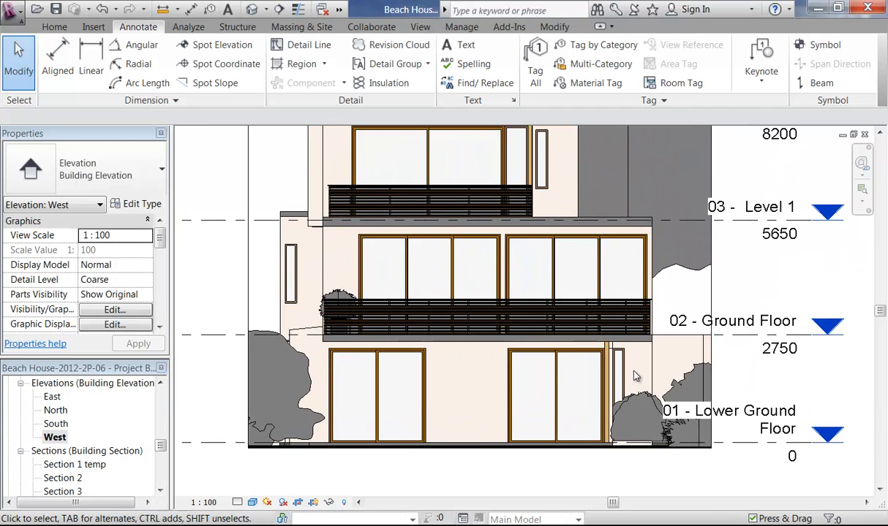
pyautogui.scroll(-1, 634, 372)
pyautogui.click(340, 354)
pyautogui.rightClick(244, 285)
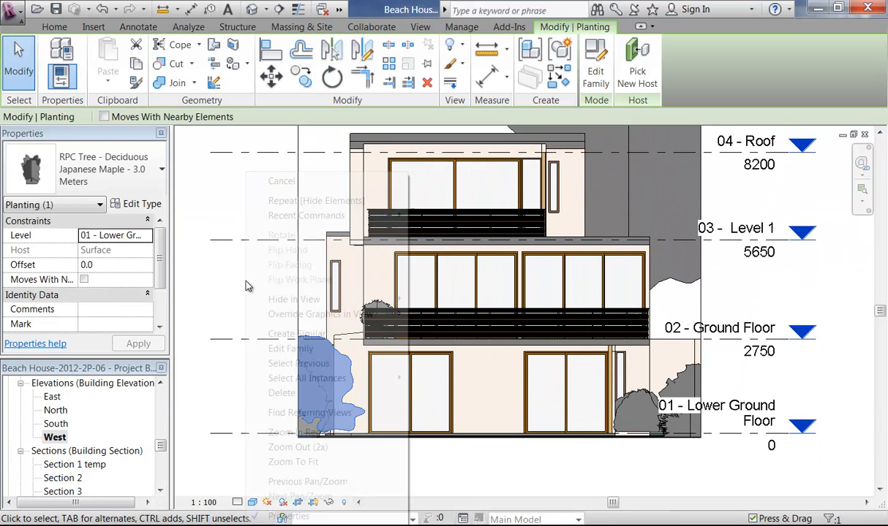
pyautogui.click(428, 299)
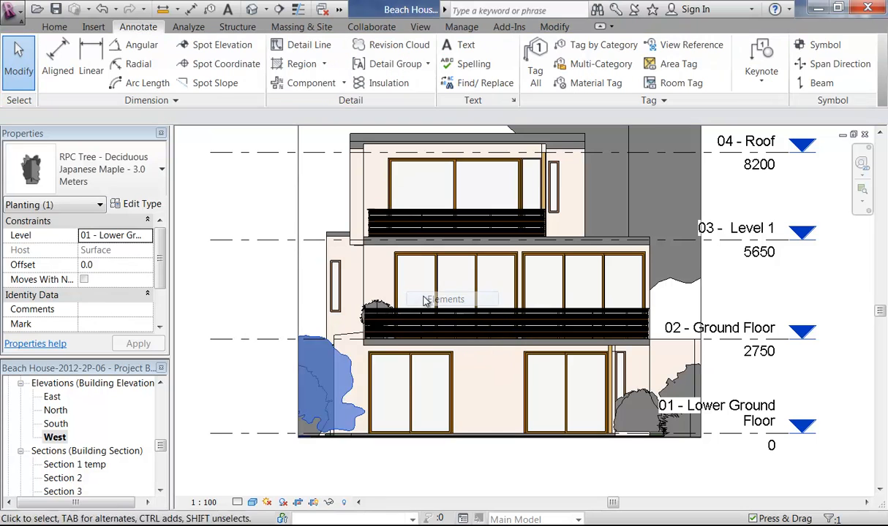
# Step: Hide the Holly shrub beside the window in this view
pyautogui.scroll(-1, 433, 475)
pyautogui.scroll(2, 405, 469)
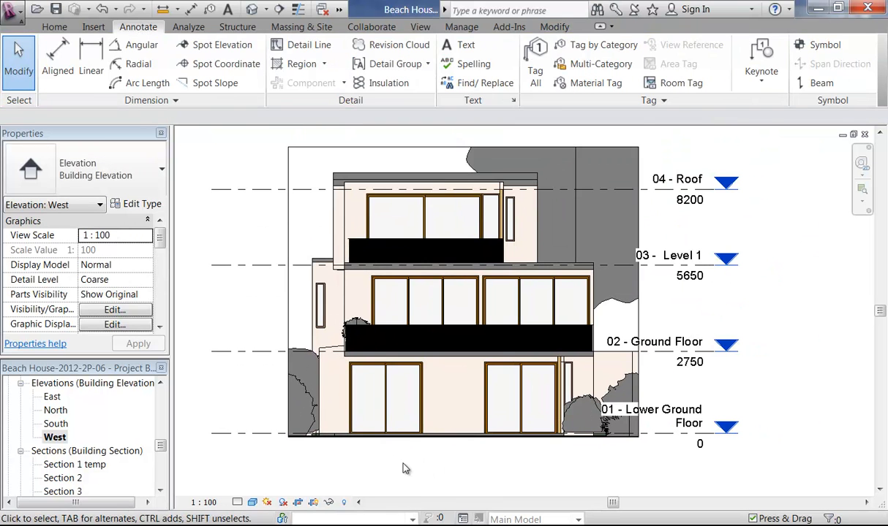
pyautogui.scroll(2, 564, 412)
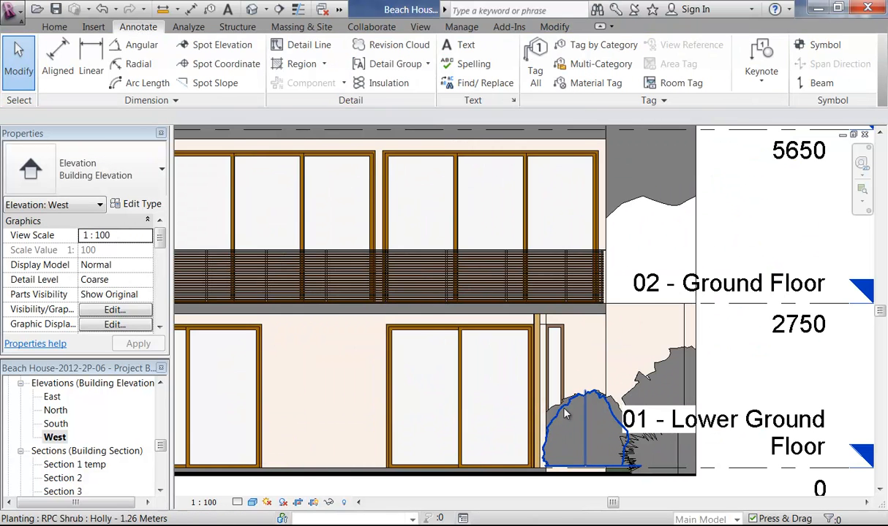
pyautogui.click(564, 414)
pyautogui.rightClick(584, 365)
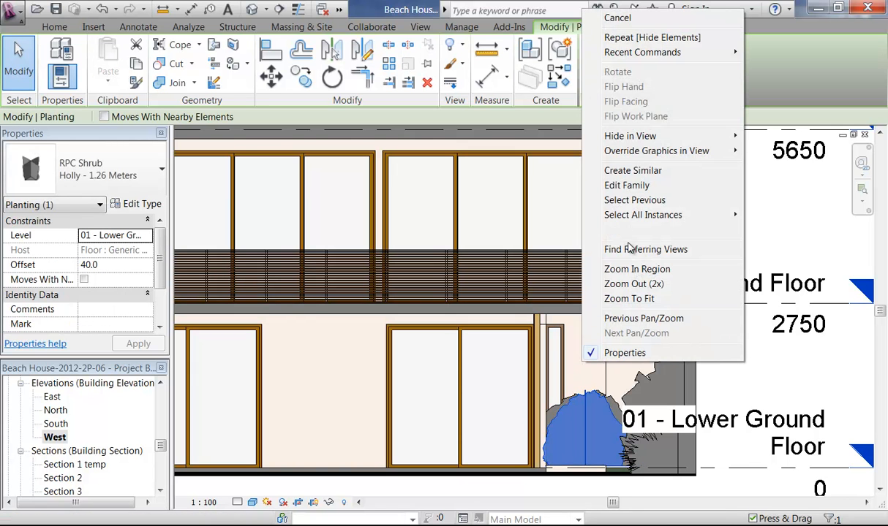
pyautogui.moveTo(726, 141)
pyautogui.click(779, 136)
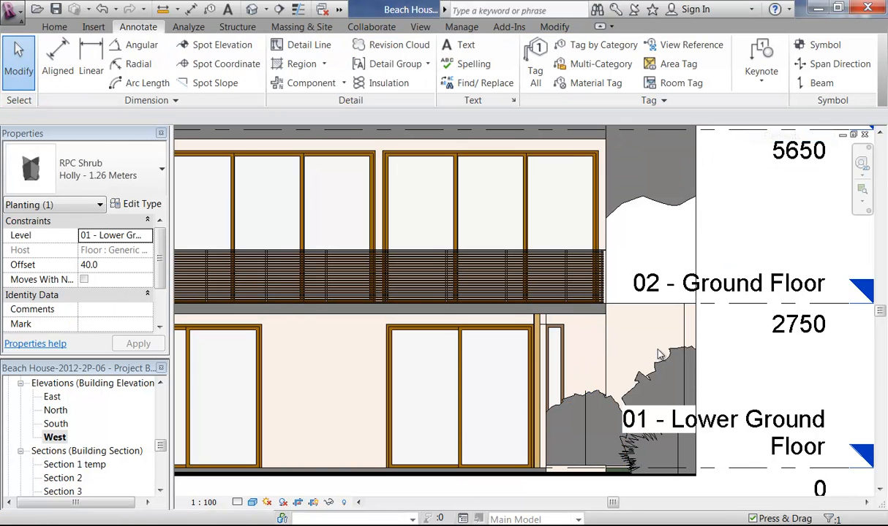
# Step: Lower the shrub near the lower-right window to offset -80.0
pyautogui.scroll(-5, 584, 365)
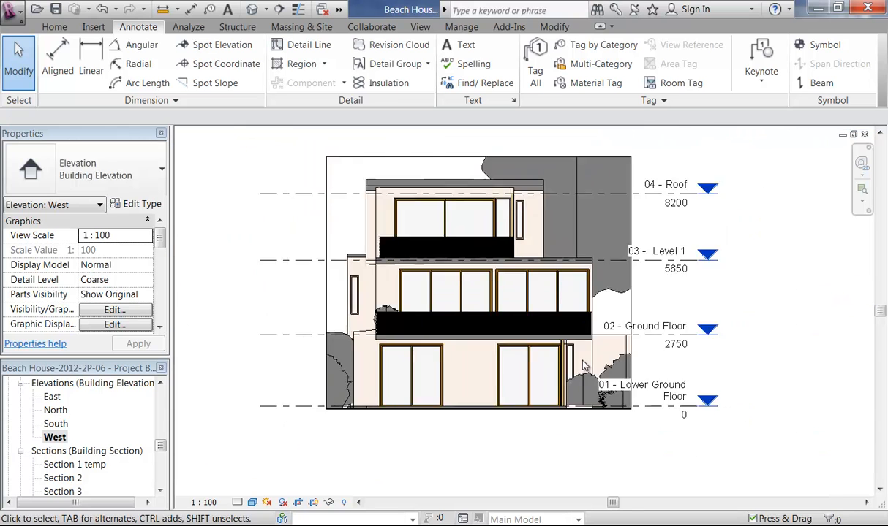
pyautogui.scroll(8, 549, 459)
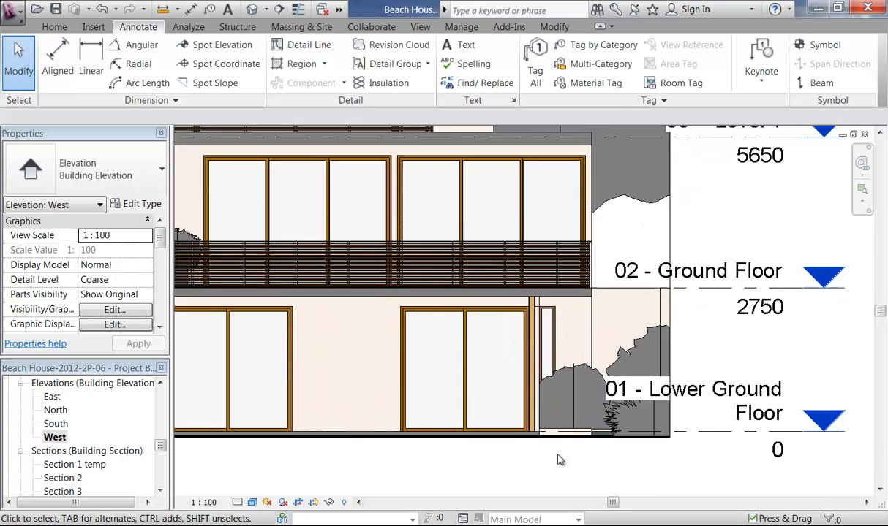
pyautogui.click(503, 451)
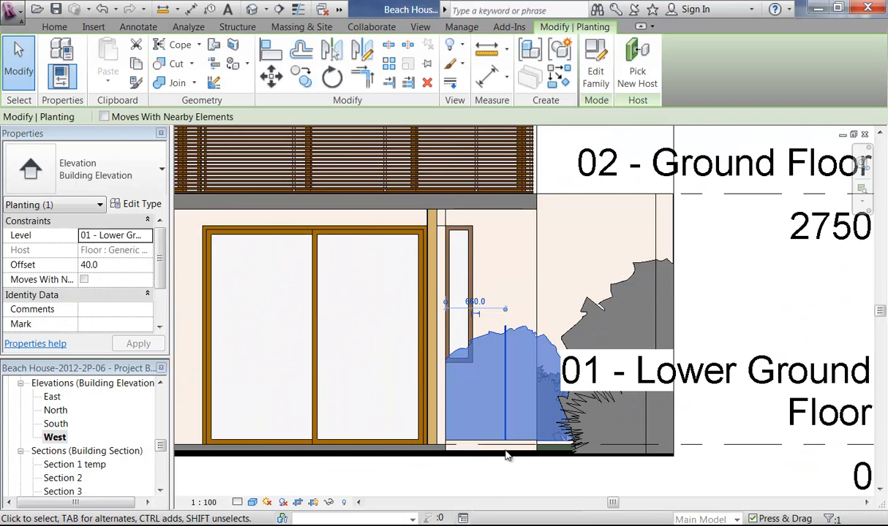
pyautogui.scroll(2, 505, 455)
pyautogui.moveTo(508, 456); pyautogui.dragTo(514, 468)
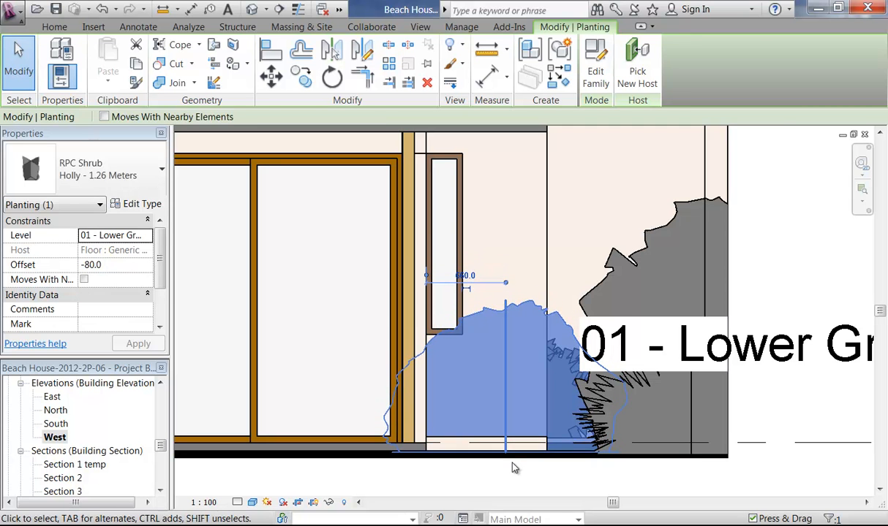
pyautogui.click(514, 486)
# Step: Hide the crop region boundary and open sheet A106 - Unnamed
pyautogui.scroll(-5, 514, 488)
pyautogui.scroll(-2, 491, 475)
pyautogui.moveTo(488, 480); pyautogui.dragTo(622, 469, button='middle')
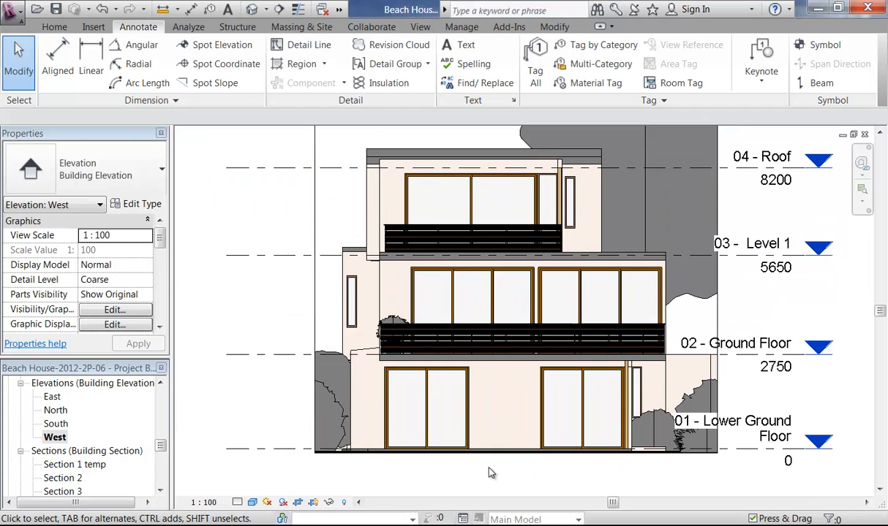
pyautogui.scroll(-1, 490, 472)
pyautogui.moveTo(490, 473); pyautogui.dragTo(441, 471, button='middle')
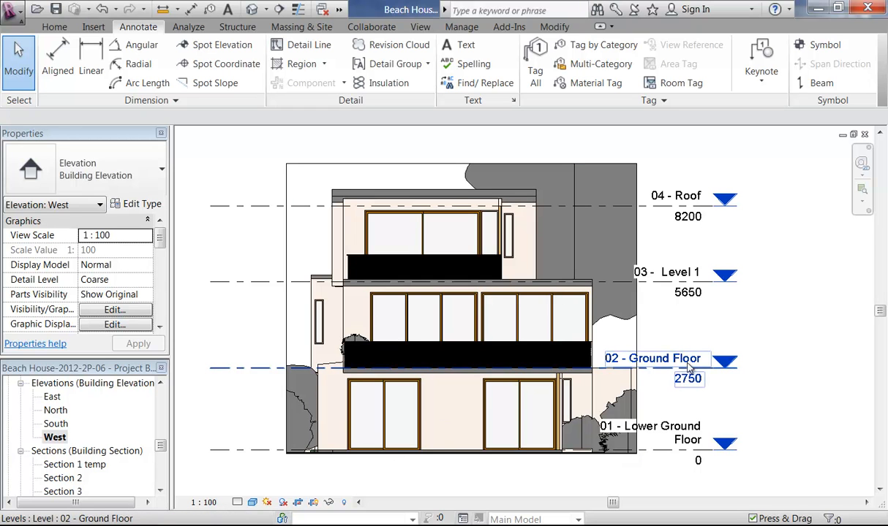
pyautogui.moveTo(162, 449)
pyautogui.mouseDown()
pyautogui.moveTo(161, 479)
pyautogui.moveTo(161, 468)
pyautogui.mouseUp()
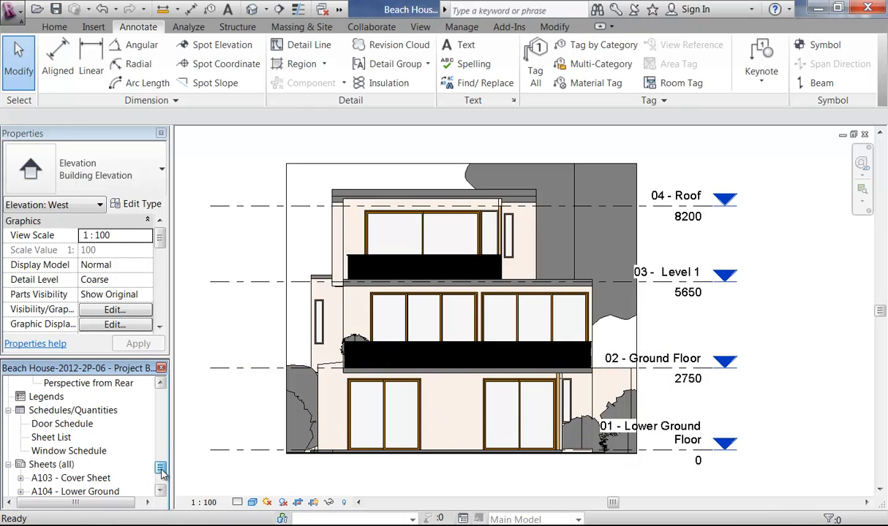
pyautogui.click(315, 503)
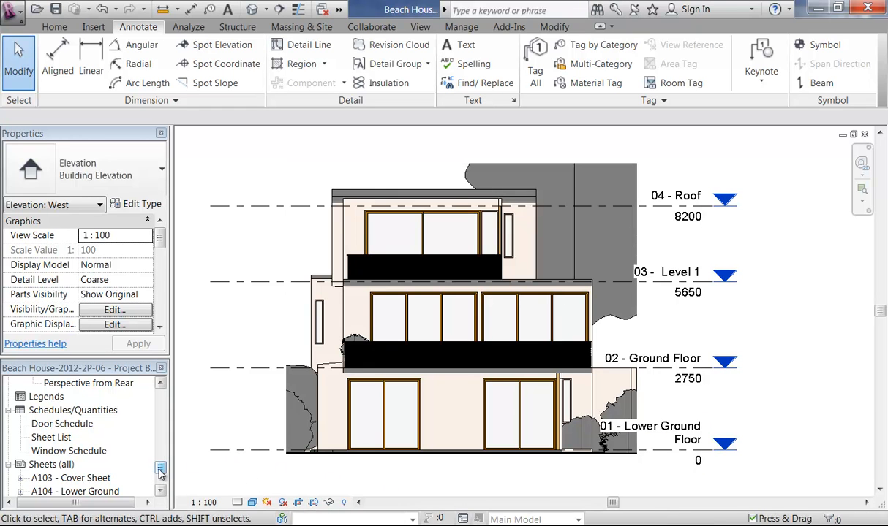
pyautogui.moveTo(161, 472); pyautogui.dragTo(161, 479)
pyautogui.doubleClick(95, 438)
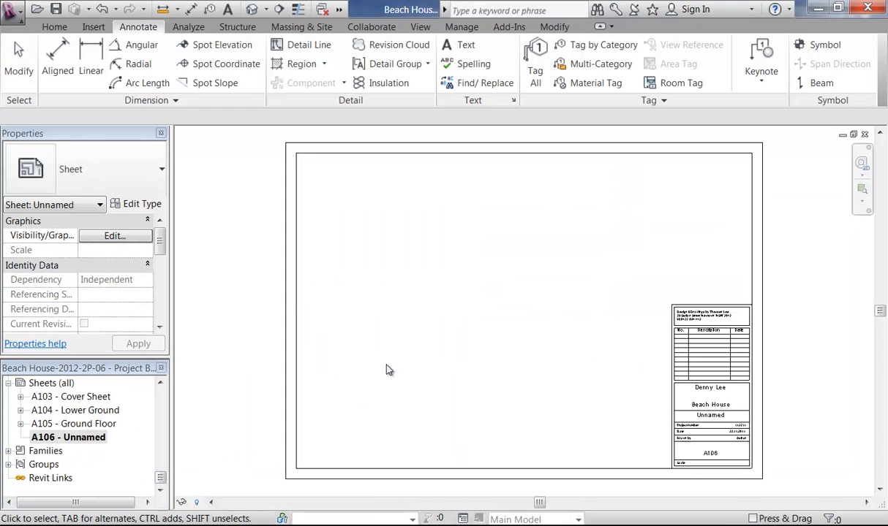
# Step: Place the East elevation viewport at the sheet's top-left and drag the North elevation onto the sheet
pyautogui.moveTo(455, 365); pyautogui.dragTo(420, 385, button='middle')
pyautogui.moveTo(162, 485); pyautogui.dragTo(162, 442)
pyautogui.moveTo(53, 439); pyautogui.dragTo(376, 256)
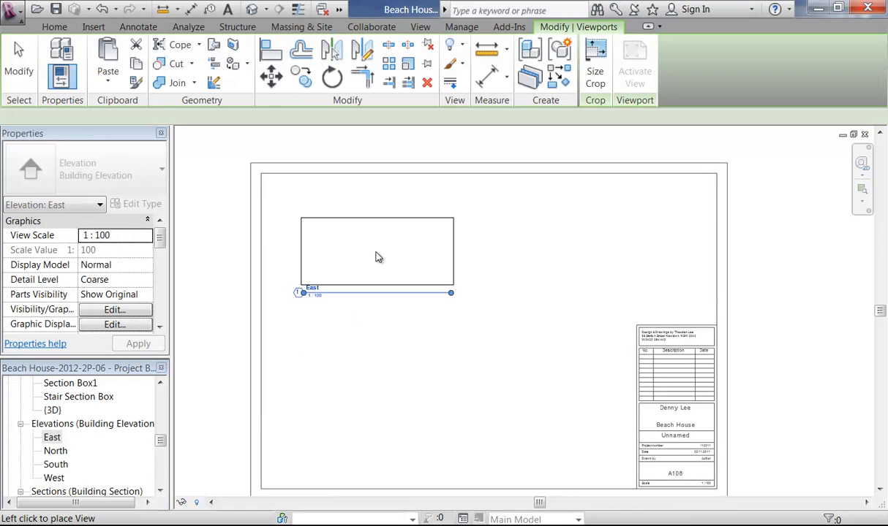
pyautogui.click(360, 219)
pyautogui.click(351, 329)
pyautogui.moveTo(55, 450); pyautogui.dragTo(537, 223)
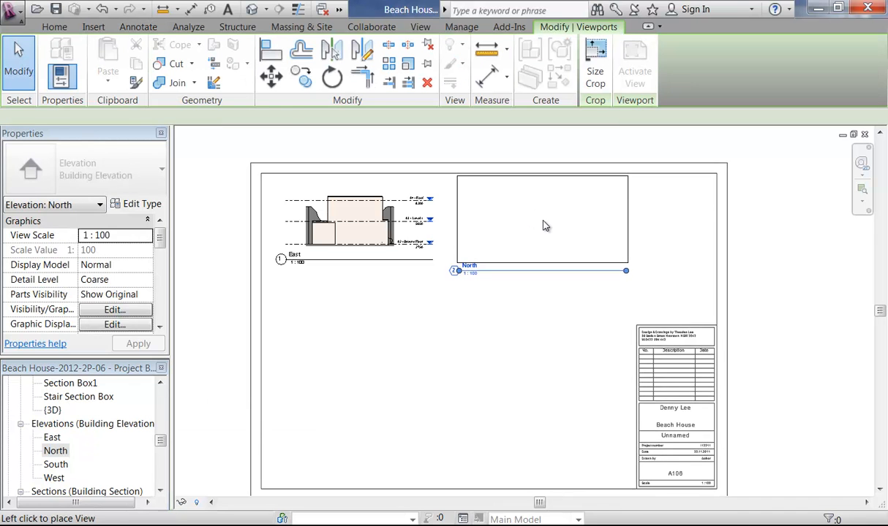
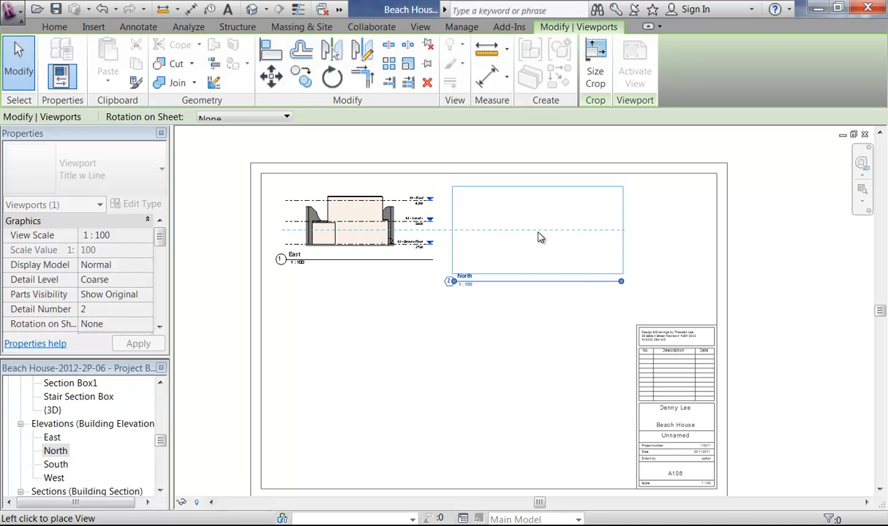
# Step: Place the North elevation viewport below the East elevation, then drag the West elevation onto the sheet
pyautogui.click(540, 237)
pyautogui.click(505, 352)
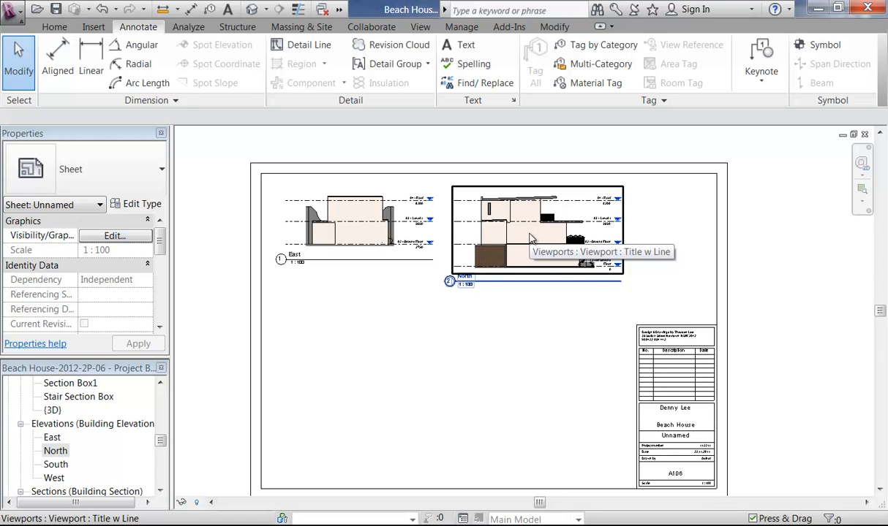
pyautogui.click(531, 239)
pyautogui.moveTo(504, 235); pyautogui.dragTo(277, 341)
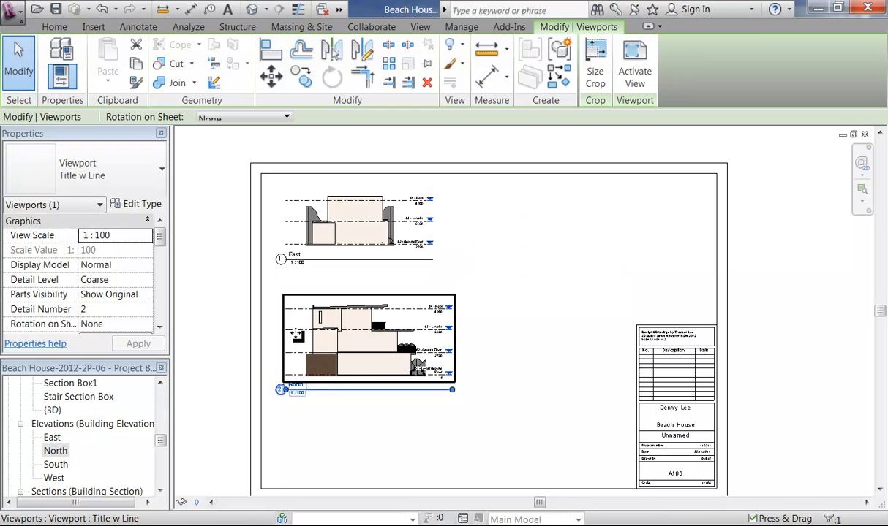
pyautogui.click(358, 439)
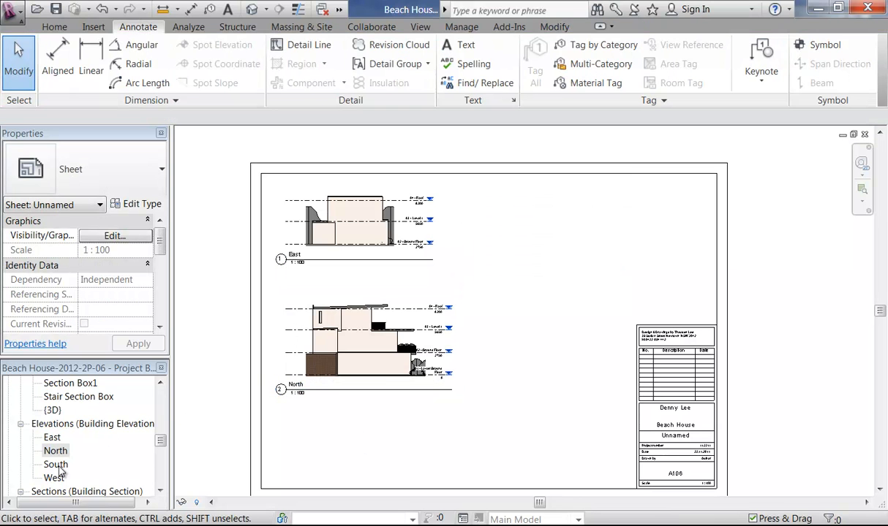
pyautogui.moveTo(52, 481); pyautogui.dragTo(565, 229)
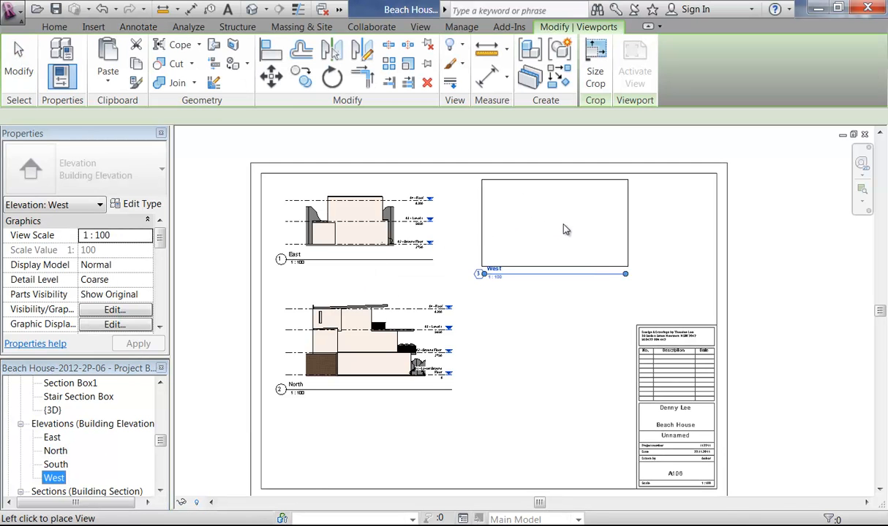
# Step: Place the West elevation at the sheet's upper right and shift the North viewport slightly left
pyautogui.click(560, 237)
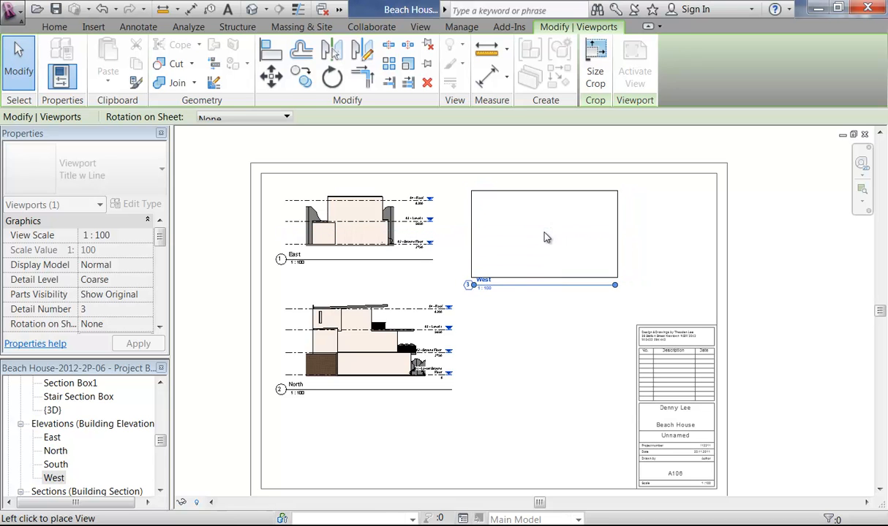
pyautogui.click(544, 237)
pyautogui.press('Escape')
pyautogui.click(371, 360)
pyautogui.moveTo(372, 361); pyautogui.dragTo(365, 361)
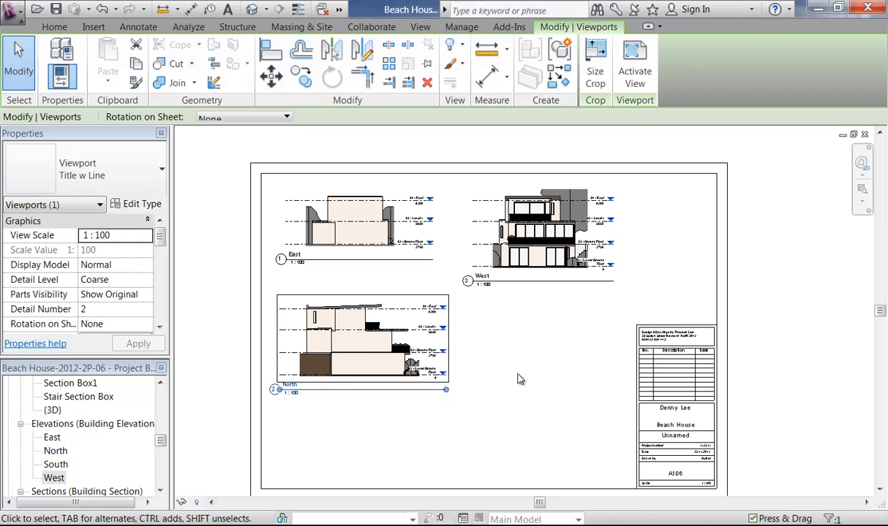
pyautogui.press('Escape')
# Step: Place the South elevation beside the North viewport
pyautogui.moveTo(56, 466); pyautogui.dragTo(537, 345)
pyautogui.click(542, 345)
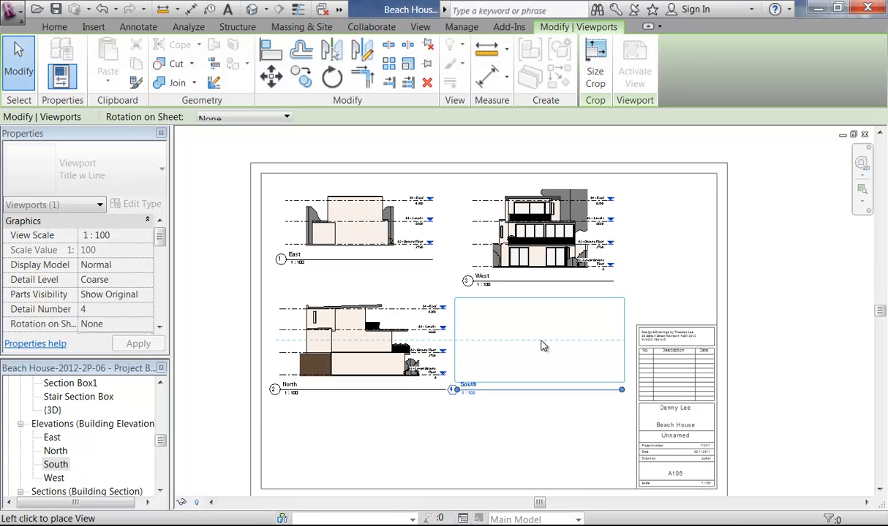
pyautogui.click(449, 436)
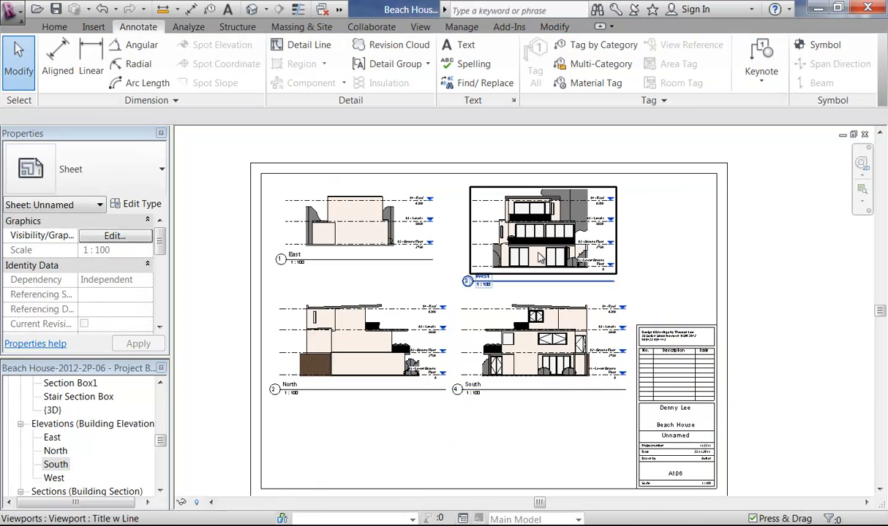
# Step: Select the elevation viewports together and nudge them down one step
pyautogui.click(414, 235)
pyautogui.keyDown('ctrl'); pyautogui.click(366, 340); pyautogui.keyUp('ctrl')
pyautogui.keyDown('ctrl'); pyautogui.click(561, 368); pyautogui.keyUp('ctrl')
pyautogui.press('Down')
pyautogui.press('Down')
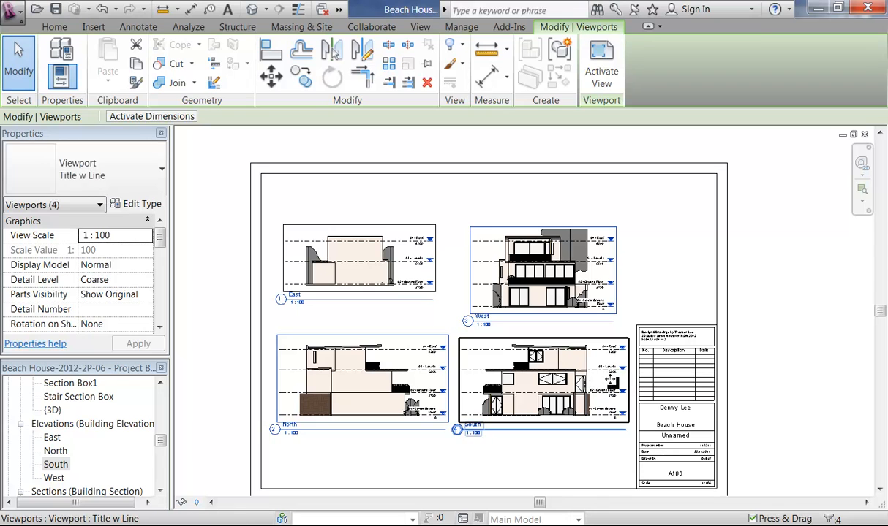
pyautogui.click(662, 283)
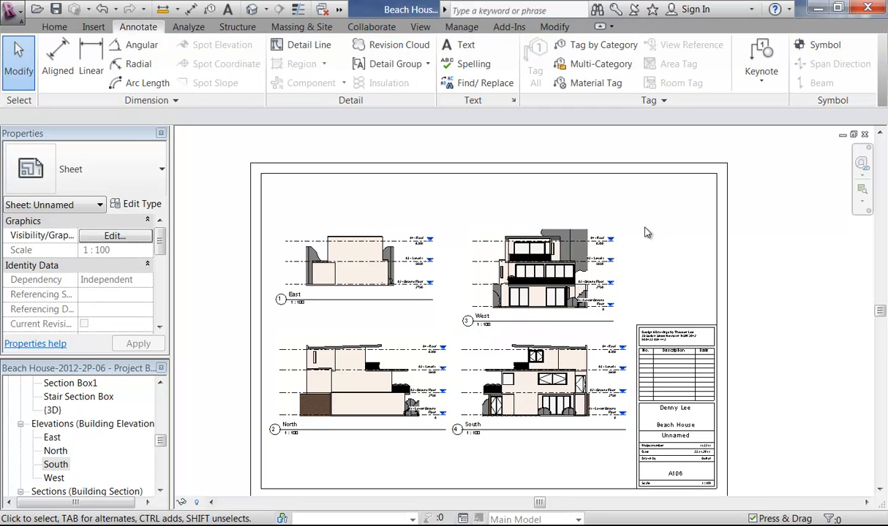
# Step: Nudge the East and West viewports up, then all four down slightly to align them
pyautogui.moveTo(649, 214); pyautogui.dragTo(401, 274)
pyautogui.press('Up')
pyautogui.press('Up')
pyautogui.press('Up')
pyautogui.moveTo(527, 198); pyautogui.dragTo(383, 411)
pyautogui.press('Down')
pyautogui.press('Down')
pyautogui.press('Down')
pyautogui.press('Down')
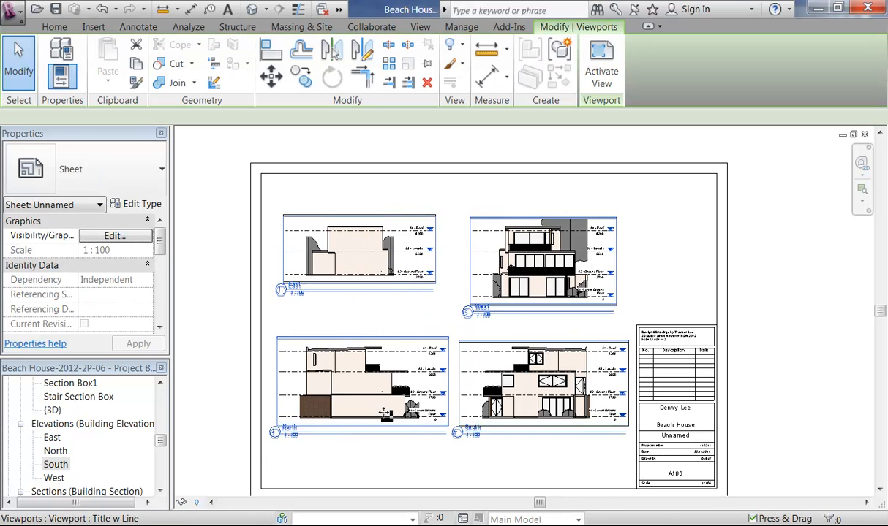
pyautogui.click(662, 276)
# Step: Nudge the West and East viewports up again to line up the top row
pyautogui.scroll(2, 698, 154)
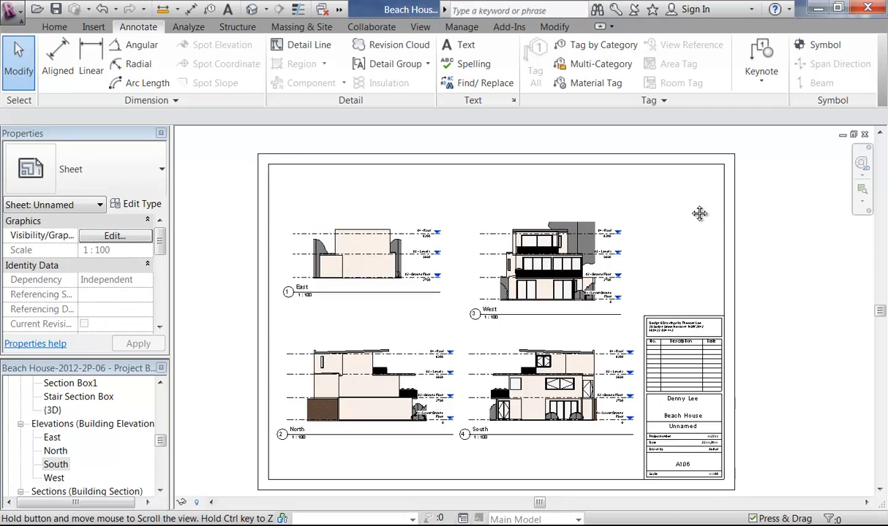
pyautogui.scroll(-2, 693, 210)
pyautogui.click(508, 199)
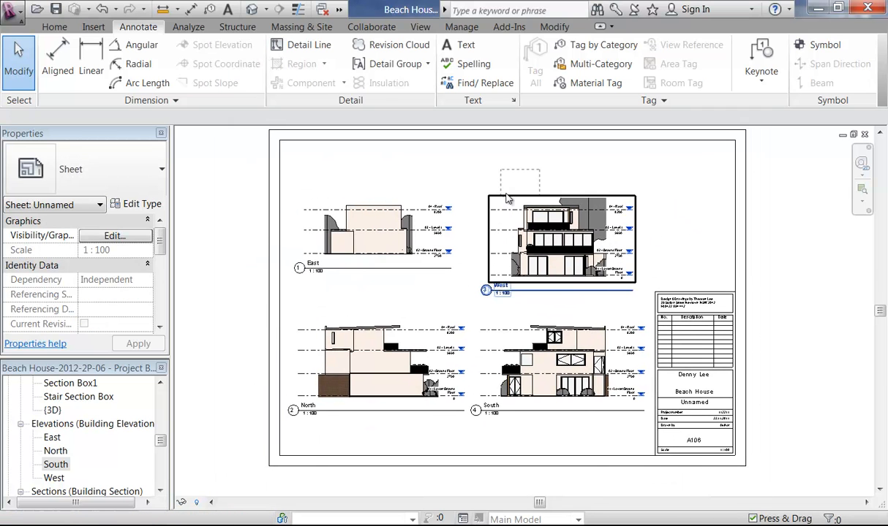
pyautogui.keyDown('ctrl'); pyautogui.click(414, 249); pyautogui.keyUp('ctrl')
pyautogui.press('Up')
pyautogui.press('Up')
pyautogui.press('Up')
pyautogui.press('Up')
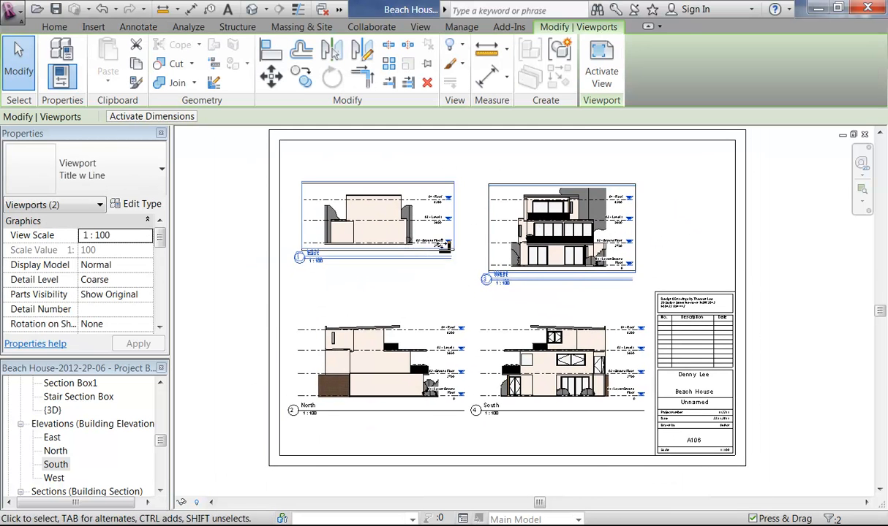
pyautogui.click(683, 248)
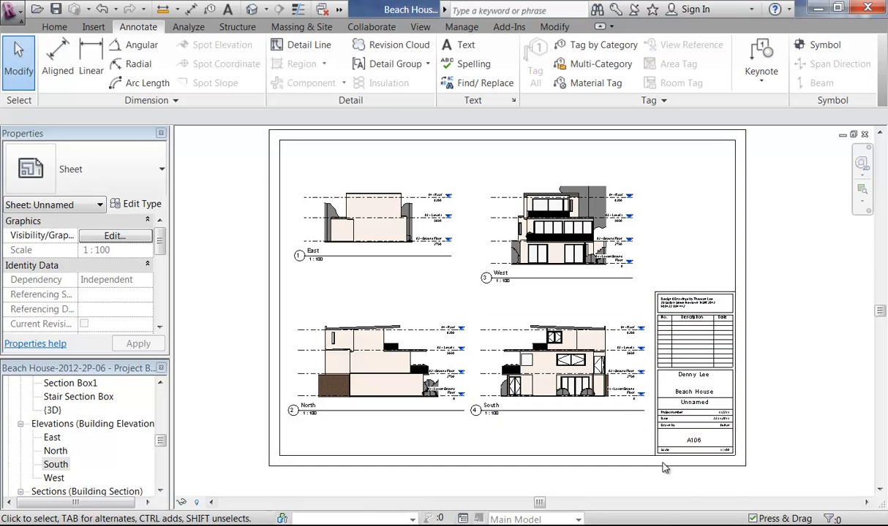
# Step: Rename sheet A106 from Unnamed to Elevations in the title block
pyautogui.scroll(3, 746, 420)
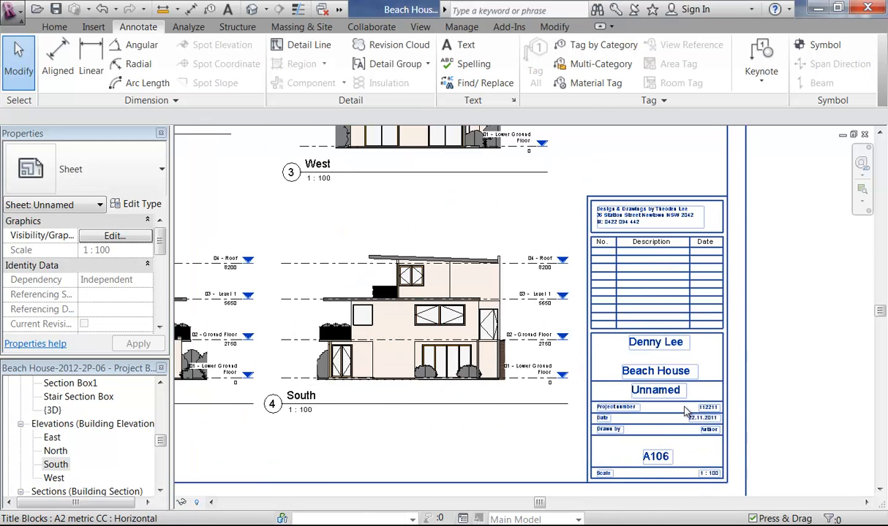
pyautogui.click(665, 394)
pyautogui.click(676, 393)
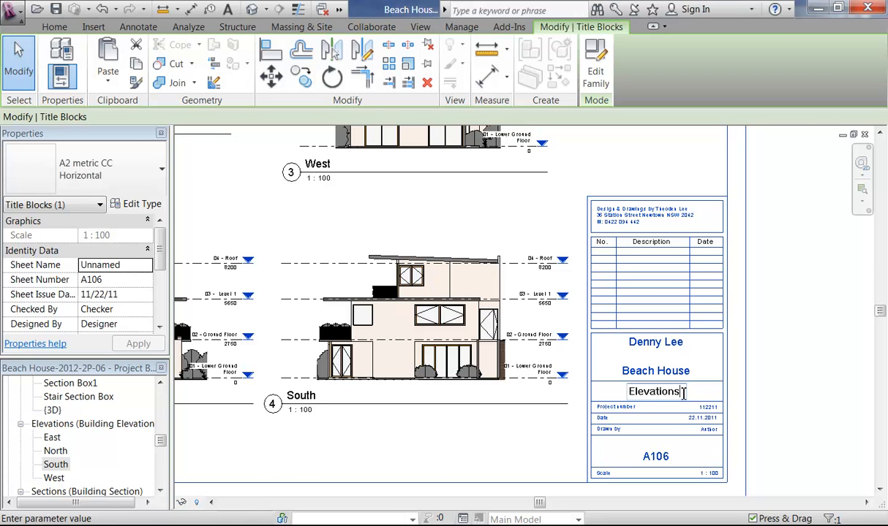
pyautogui.click(453, 431)
pyautogui.scroll(-3, 515, 421)
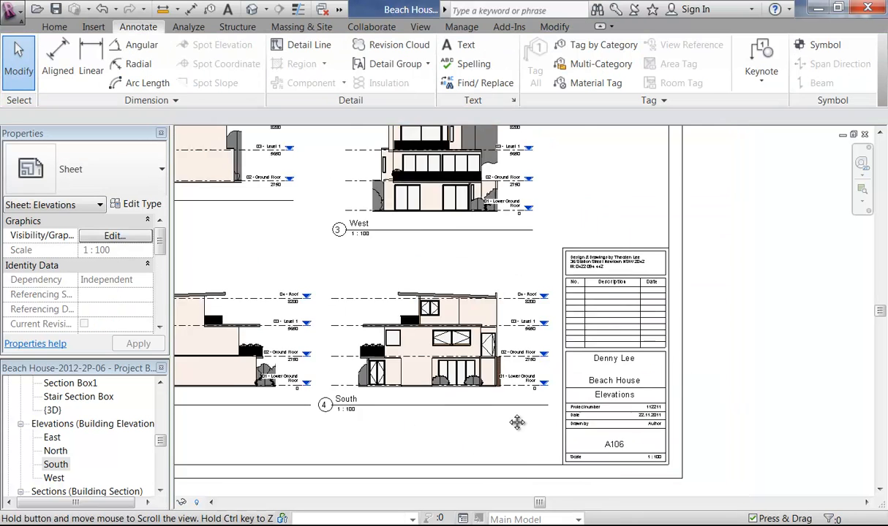
pyautogui.scroll(-2, 518, 419)
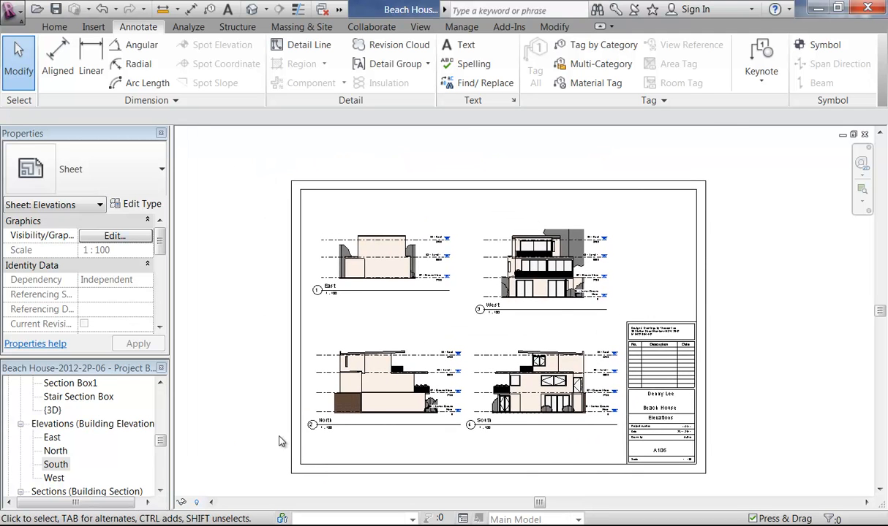
pyautogui.moveTo(160, 442); pyautogui.dragTo(162, 481)
# Step: Create new sheet A107 with the chosen title block
pyautogui.rightClick(42, 384)
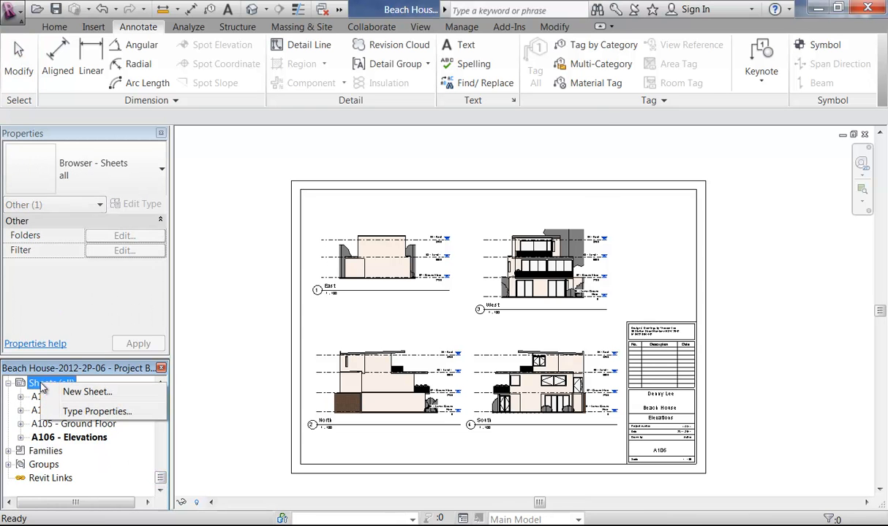
pyautogui.click(86, 393)
pyautogui.click(479, 440)
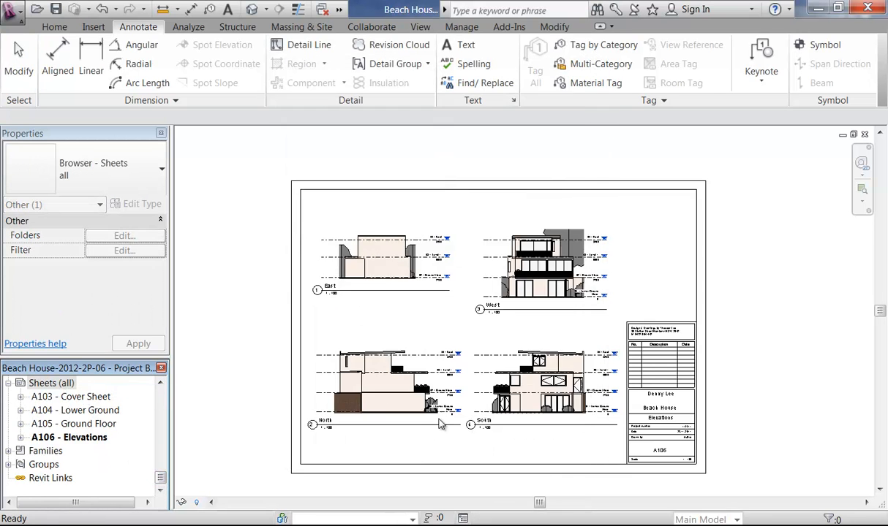
pyautogui.click(157, 429)
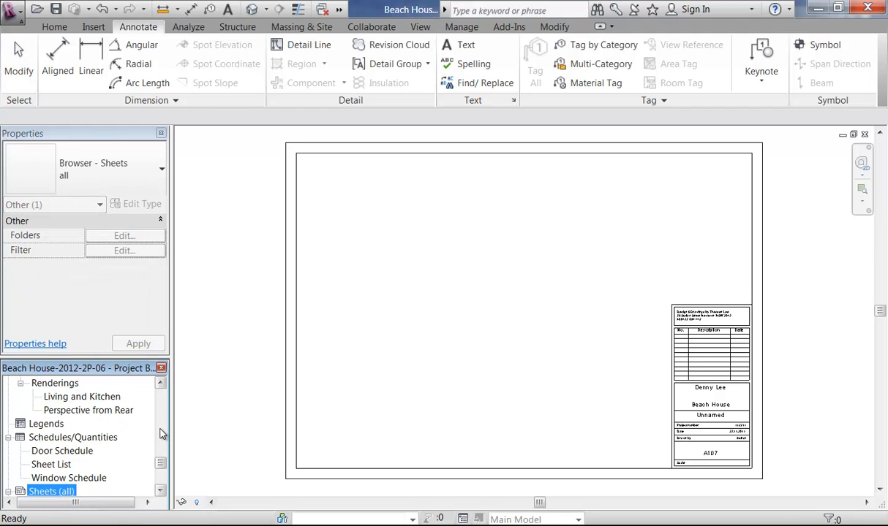
pyautogui.moveTo(163, 466); pyautogui.dragTo(166, 453)
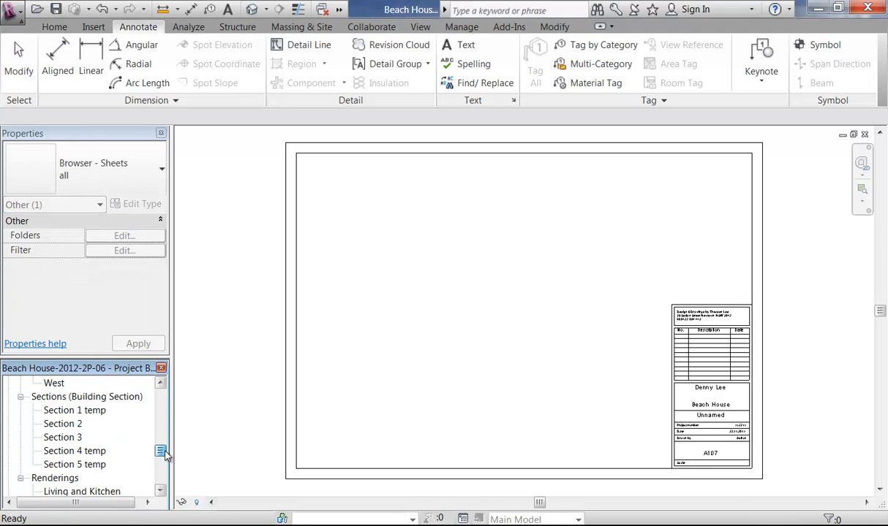
# Step: Rename the Section 2 view to Section 1
pyautogui.rightClick(65, 426)
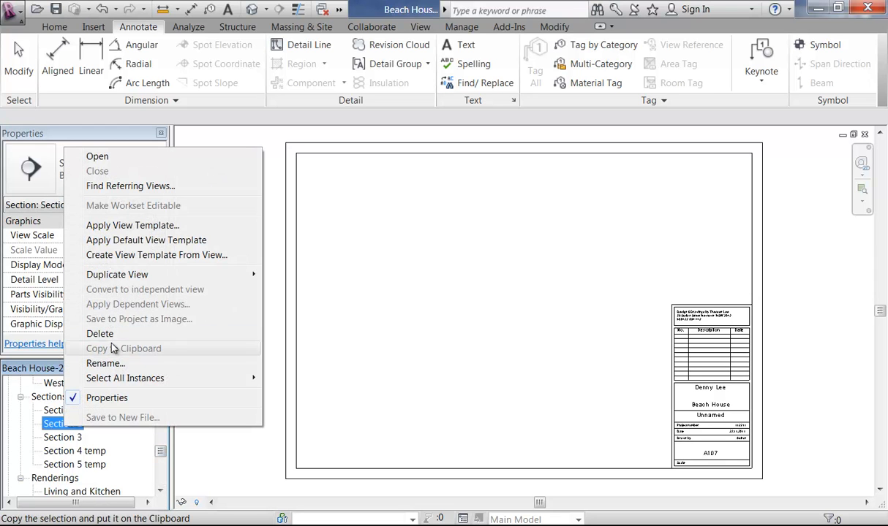
pyautogui.click(103, 363)
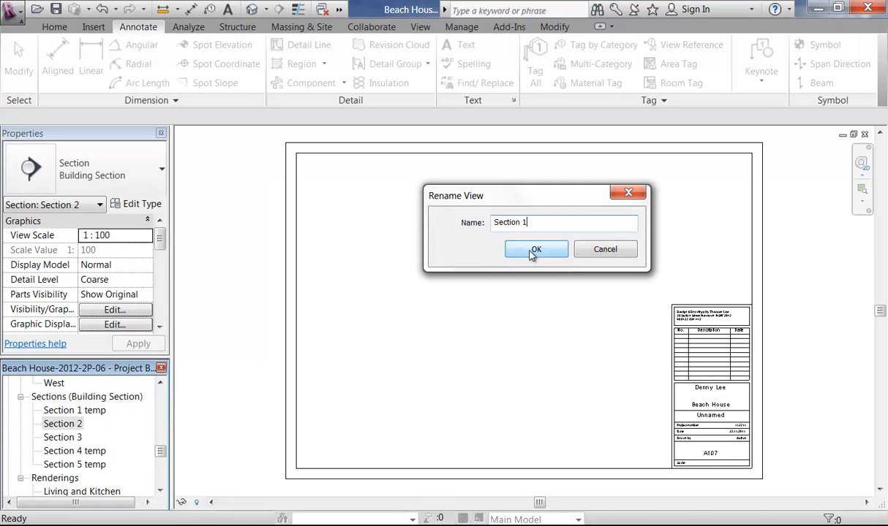
pyautogui.click(533, 250)
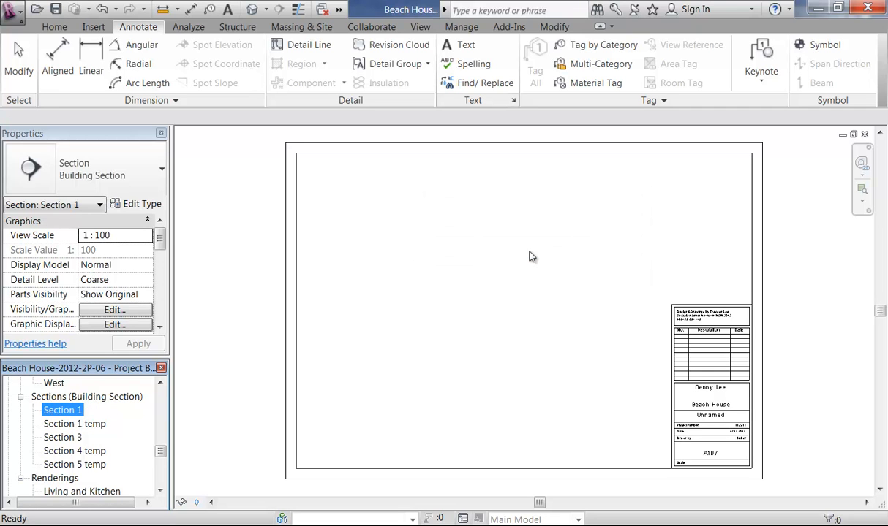
# Step: Rename the Section 3 view to Section 2
pyautogui.rightClick(76, 449)
pyautogui.rightClick(71, 438)
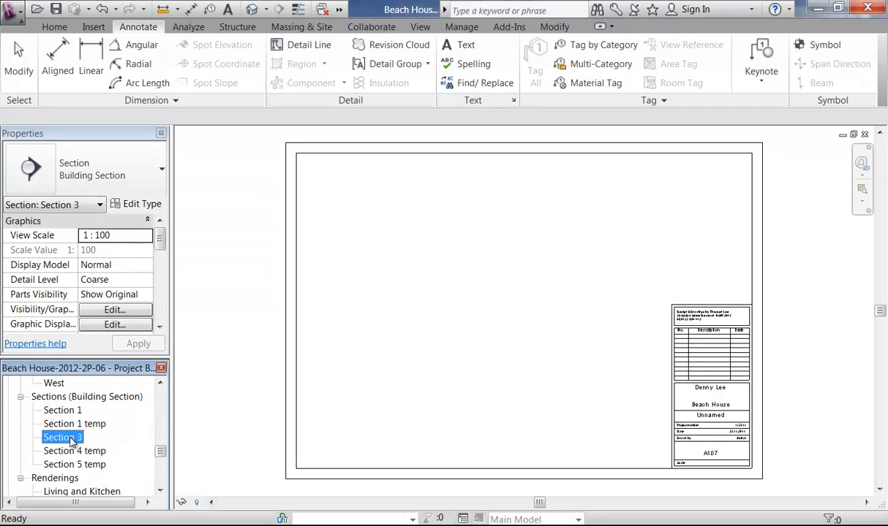
pyautogui.click(111, 374)
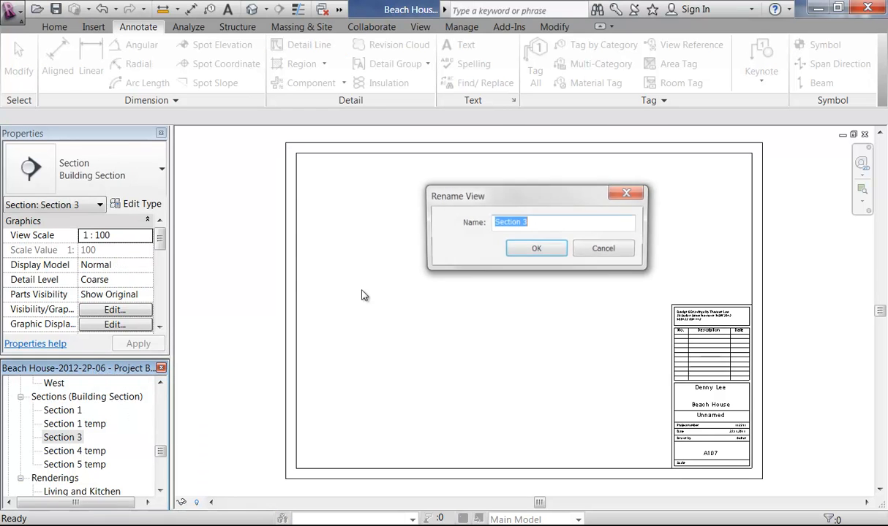
pyautogui.click(536, 249)
# Step: Open Section 1 and hide all section marks in the view with VH
pyautogui.doubleClick(63, 411)
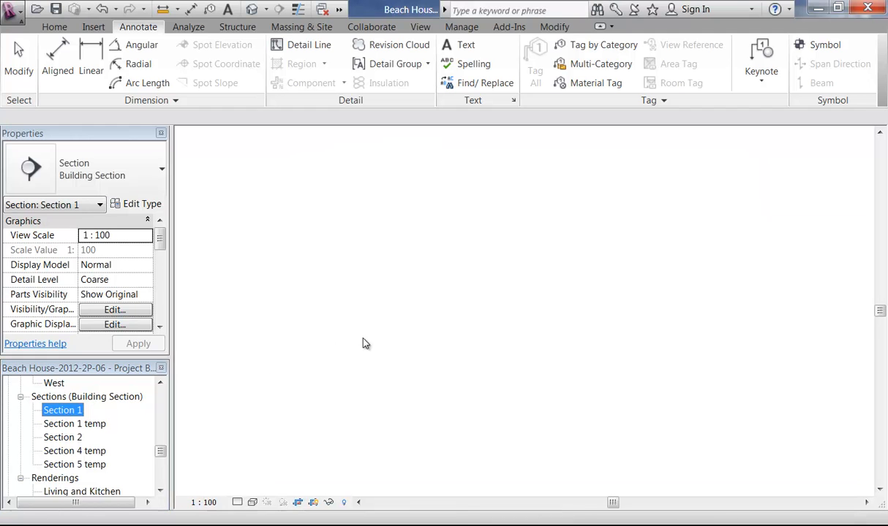
pyautogui.scroll(1, 378, 410)
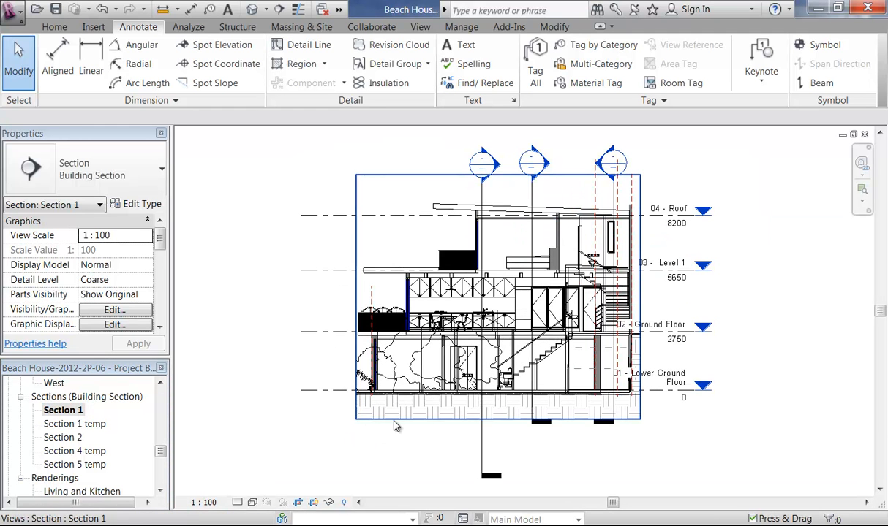
pyautogui.click(485, 202)
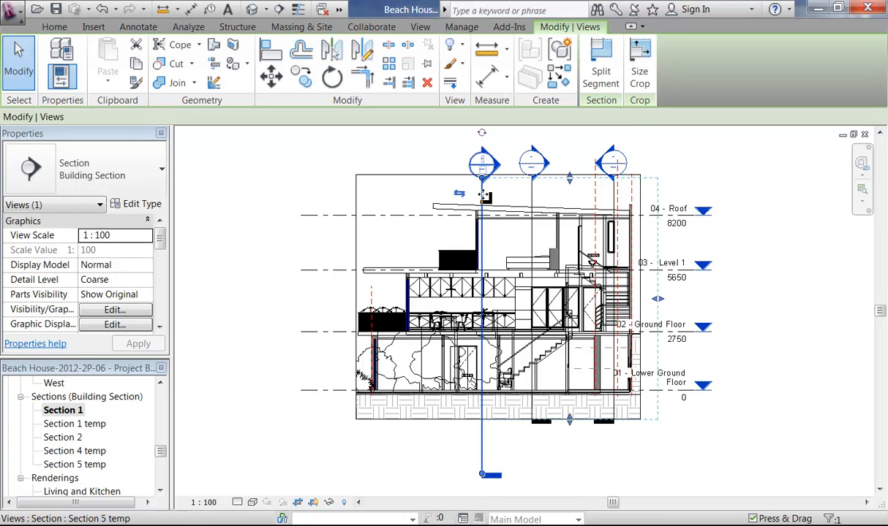
pyautogui.press('v')
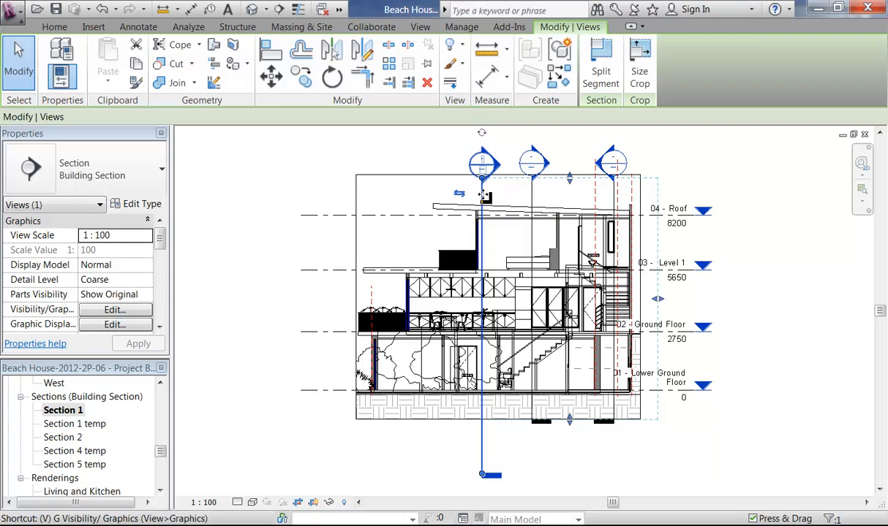
pyautogui.press('h')
# Step: Hide the reference planes category in Section 1 with VH
pyautogui.click(597, 202)
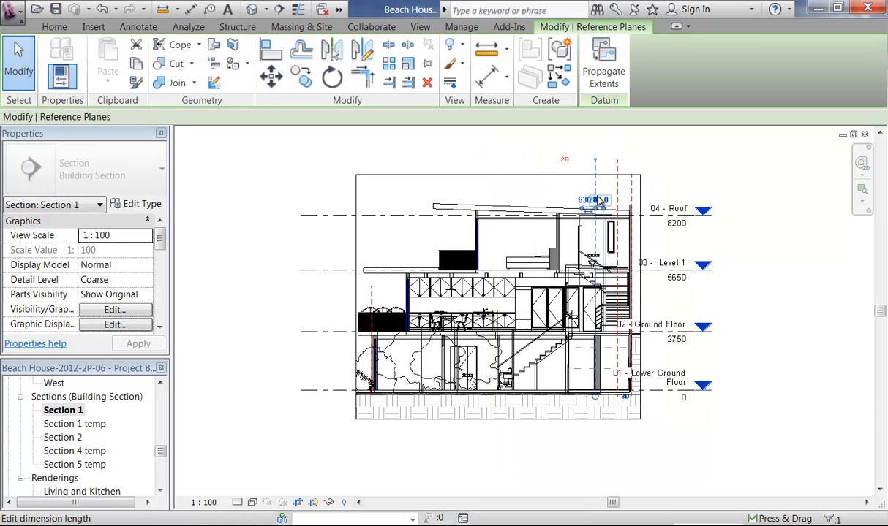
pyautogui.press('v')
pyautogui.press('h')
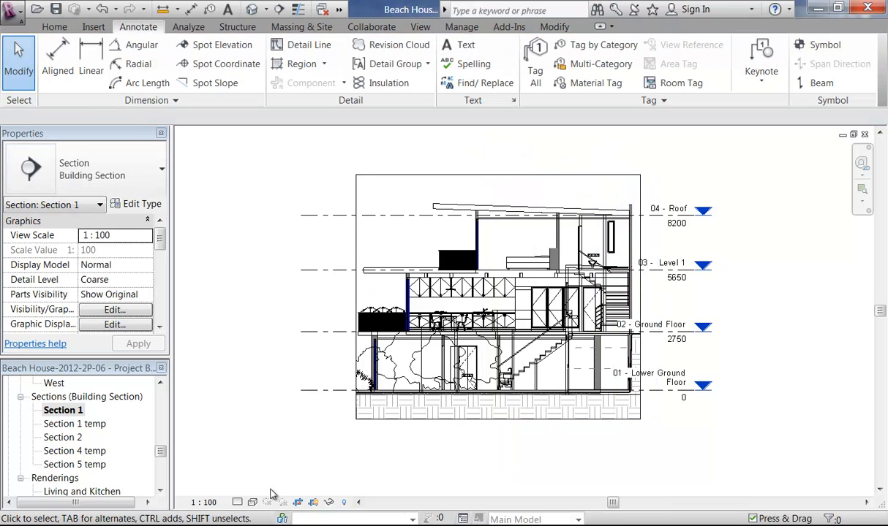
pyautogui.click(253, 503)
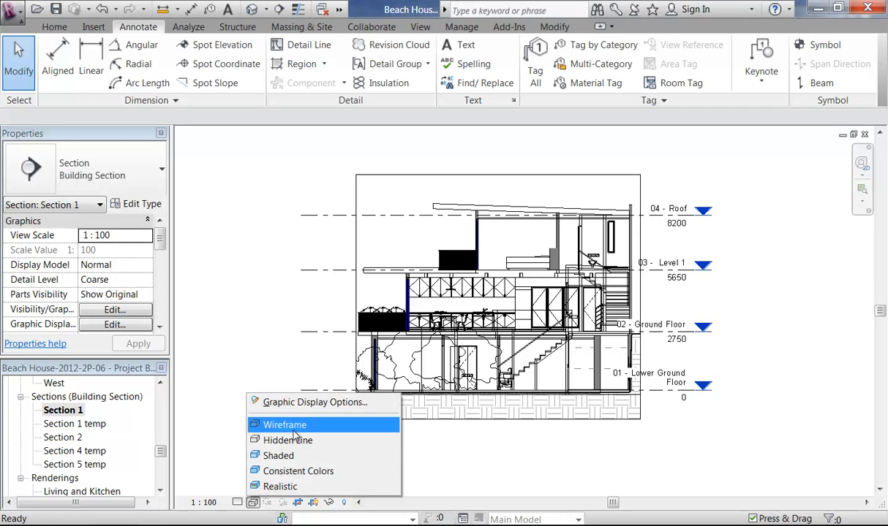
# Step: Set Section 1 to the Consistent Colors visual style and zoom to the kitchen
pyautogui.click(287, 473)
pyautogui.moveTo(461, 475); pyautogui.dragTo(494, 466, button='middle')
pyautogui.scroll(5, 402, 274)
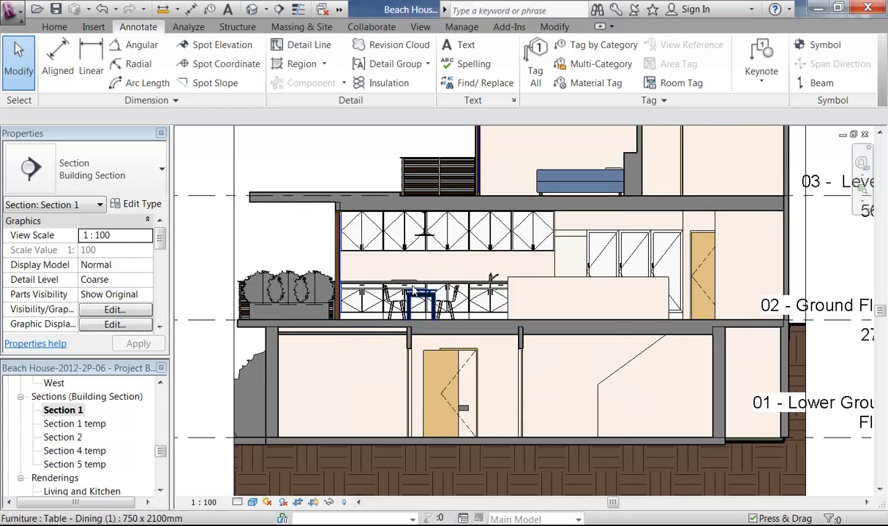
pyautogui.moveTo(401, 268); pyautogui.dragTo(347, 201, button='middle')
pyautogui.scroll(1, 369, 231)
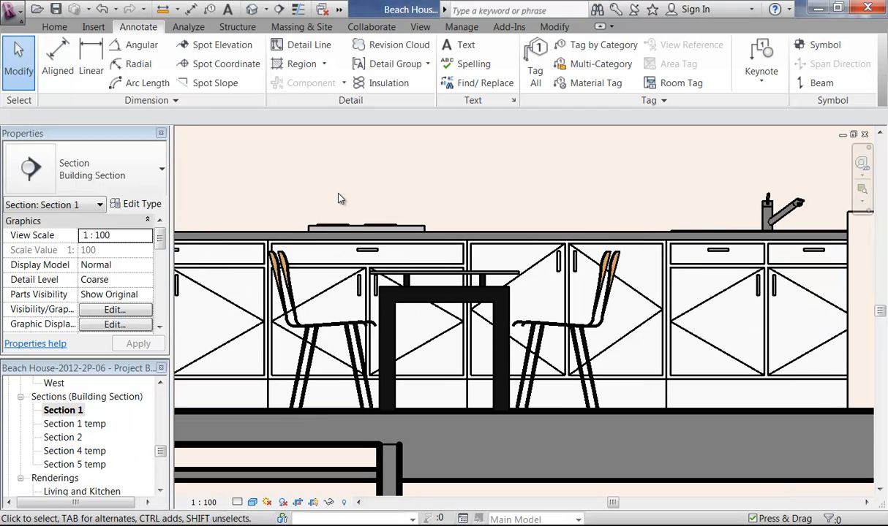
pyautogui.scroll(1, 339, 198)
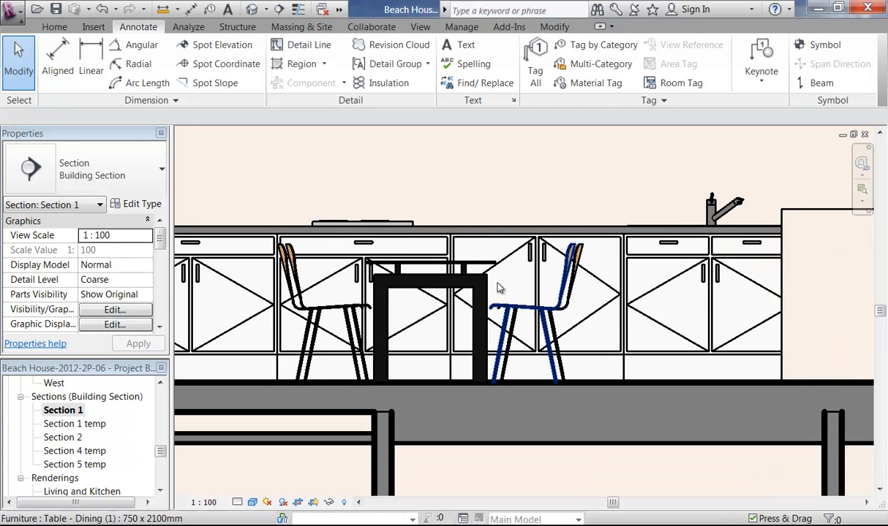
# Step: Select the dining table and its four chairs in the kitchen
pyautogui.click(567, 305)
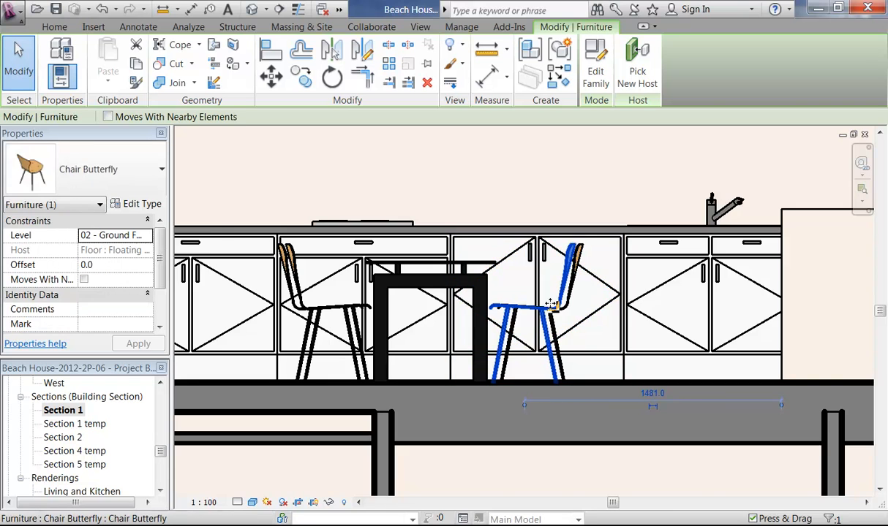
pyautogui.scroll(2, 563, 307)
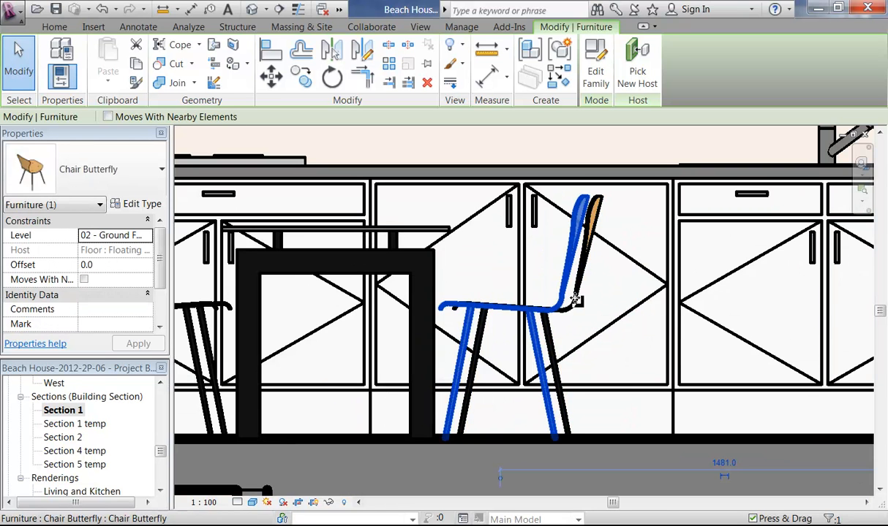
pyautogui.keyDown('ctrl'); pyautogui.click(422, 234); pyautogui.keyUp('ctrl')
pyautogui.moveTo(355, 282); pyautogui.dragTo(597, 282, button='middle')
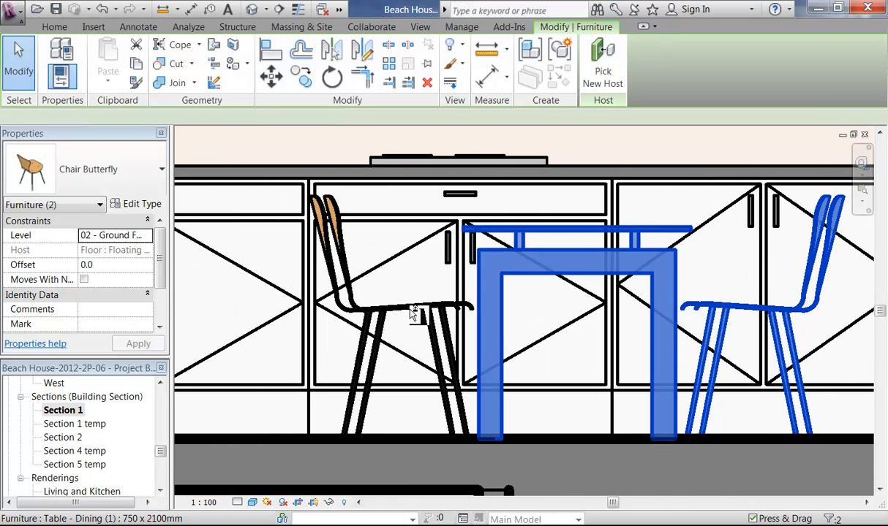
pyautogui.keyDown('ctrl'); pyautogui.click(380, 310); pyautogui.keyUp('ctrl')
pyautogui.keyDown('ctrl'); pyautogui.click(351, 312); pyautogui.keyUp('ctrl')
pyautogui.keyDown('ctrl'); pyautogui.click(336, 302); pyautogui.keyUp('ctrl')
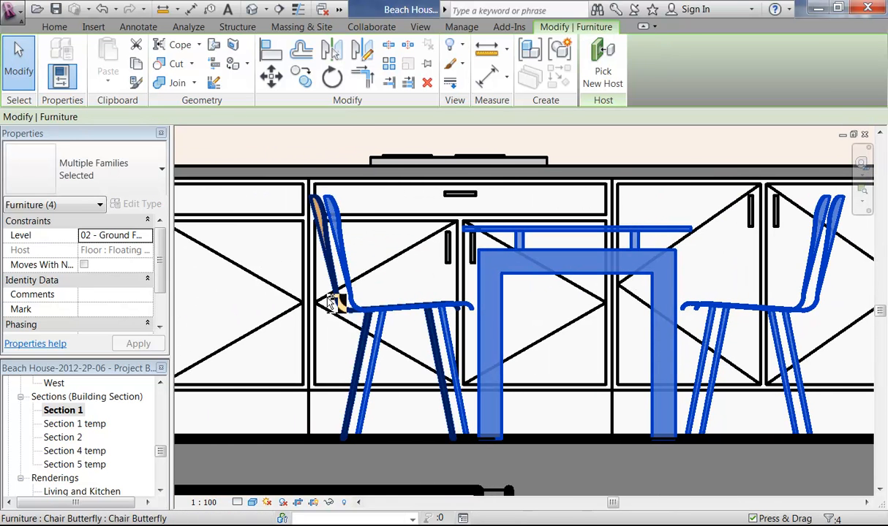
pyautogui.scroll(-4, 326, 298)
pyautogui.scroll(-2, 324, 302)
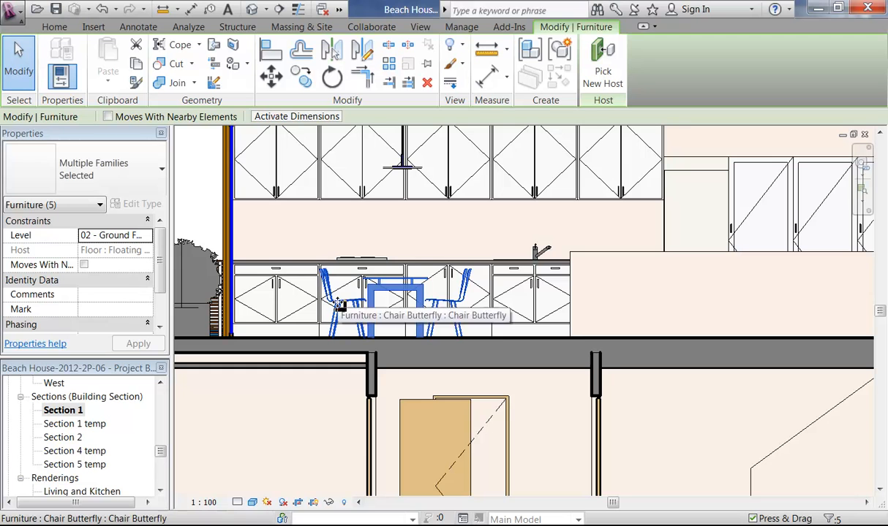
# Step: Hide the selected table and chairs in this view as elements
pyautogui.rightClick(375, 306)
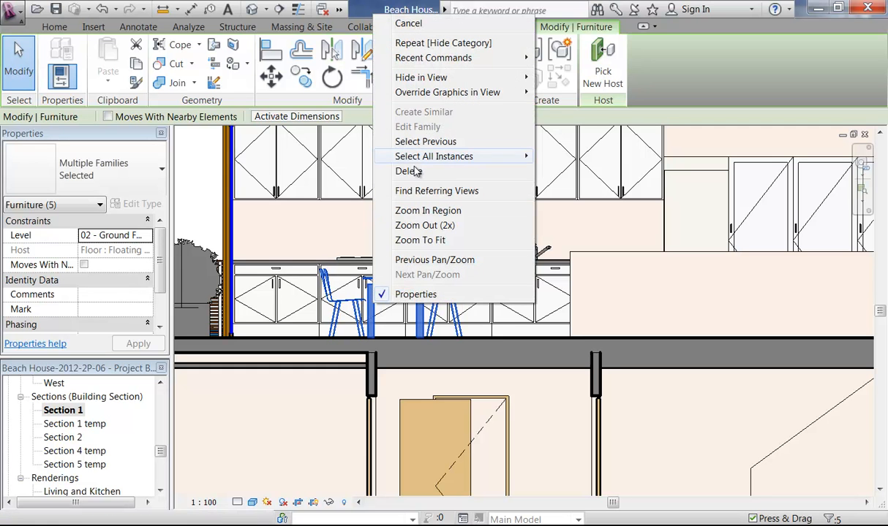
pyautogui.moveTo(421, 81)
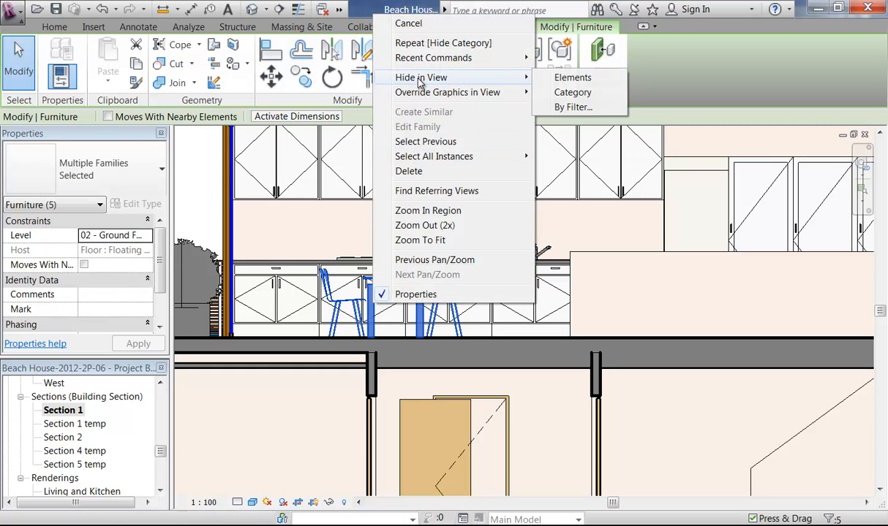
pyautogui.click(560, 78)
pyautogui.scroll(-3, 369, 346)
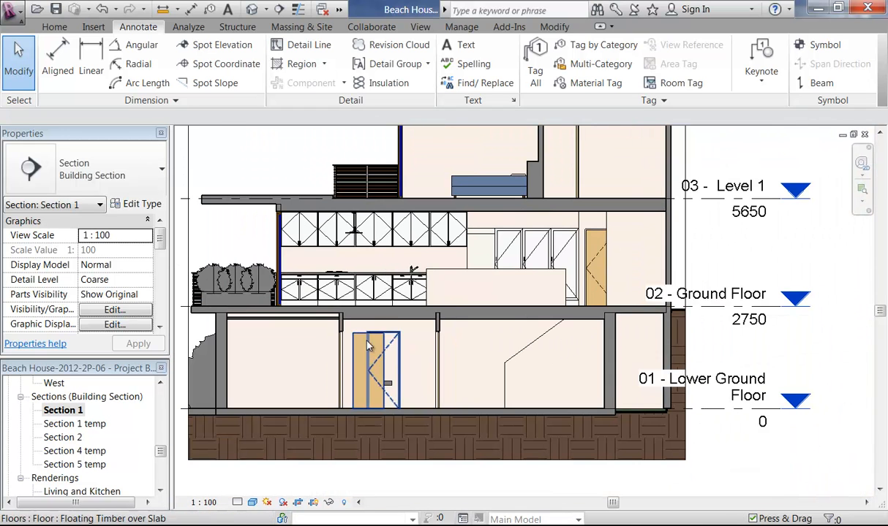
# Step: Inspect the types of the ceilings below the kitchen floor
pyautogui.scroll(5, 461, 314)
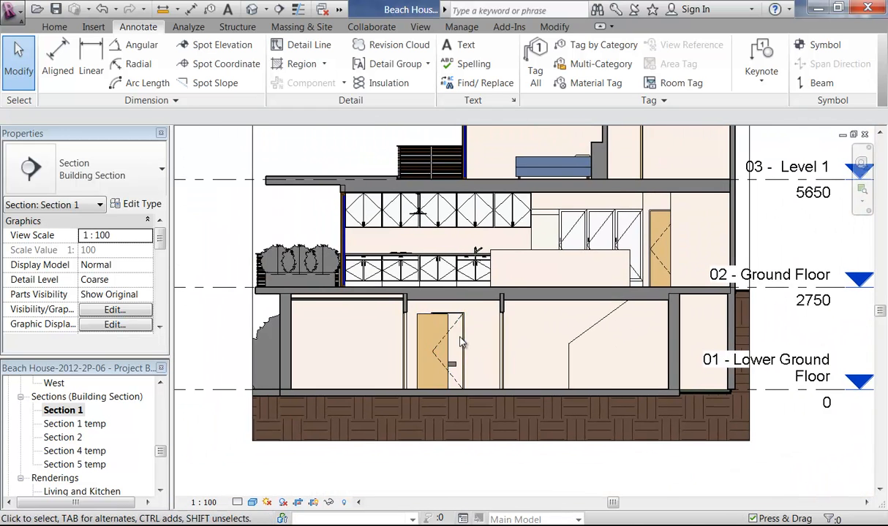
pyautogui.scroll(2, 433, 323)
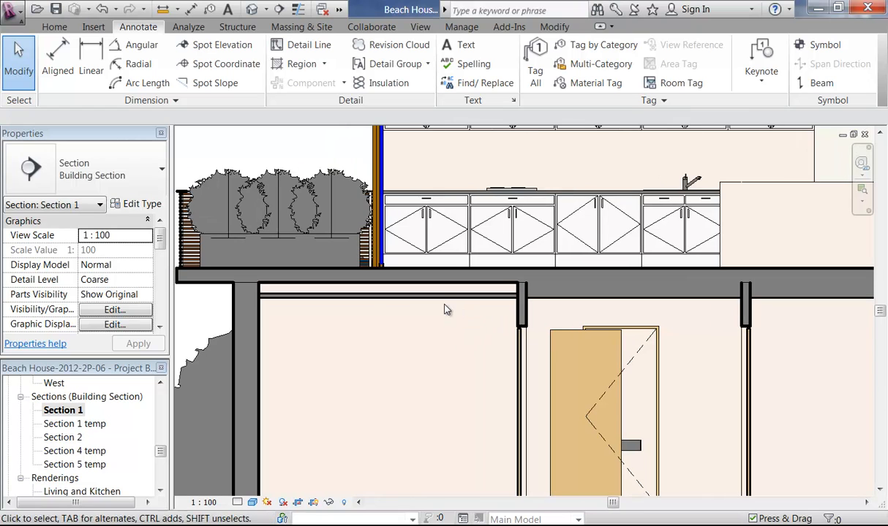
pyautogui.click(575, 301)
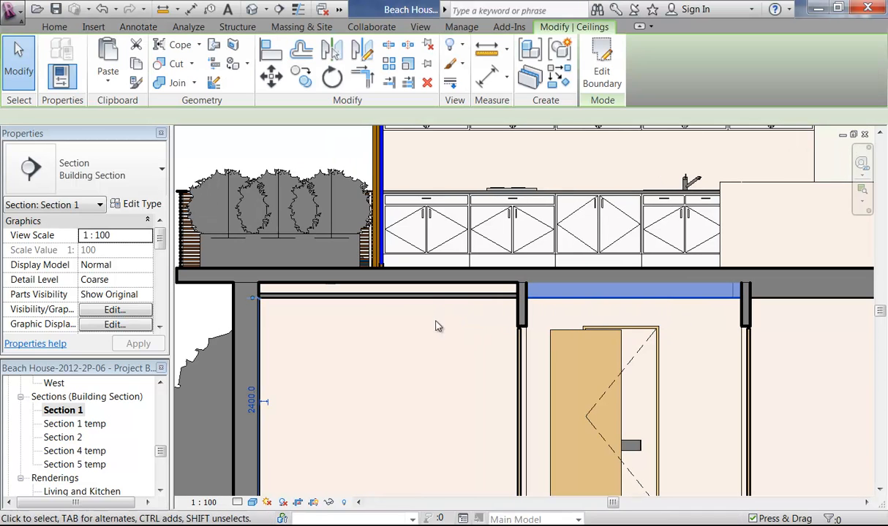
pyautogui.press('Escape')
pyautogui.scroll(3, 442, 310)
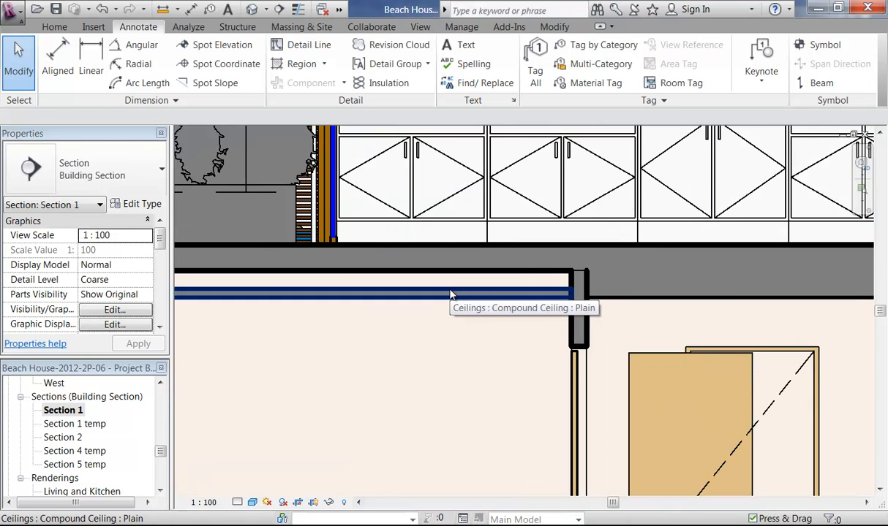
pyautogui.click(613, 302)
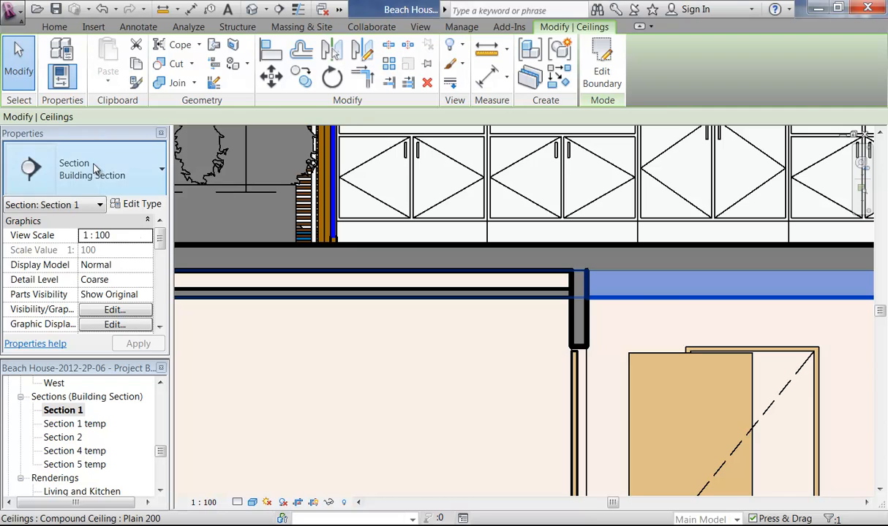
pyautogui.press('Escape')
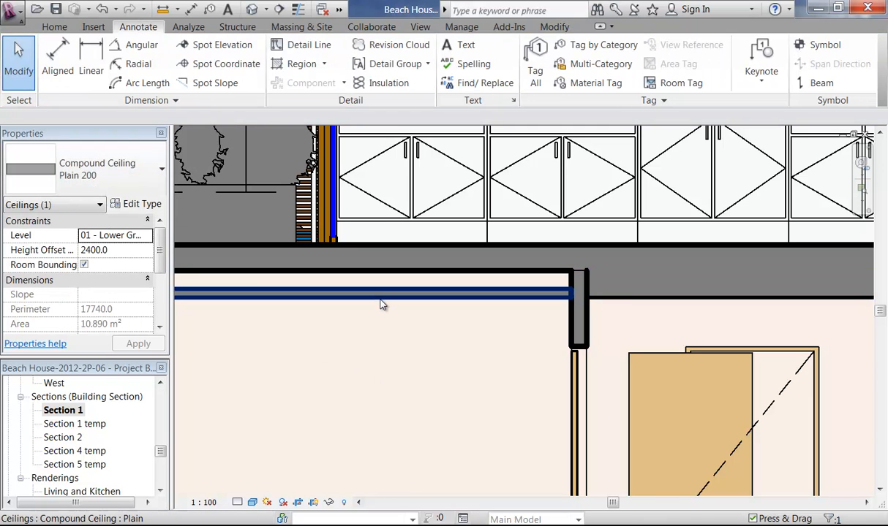
# Step: Change the left lower-floor ceiling to Compound Ceiling: Plain 200
pyautogui.click(380, 304)
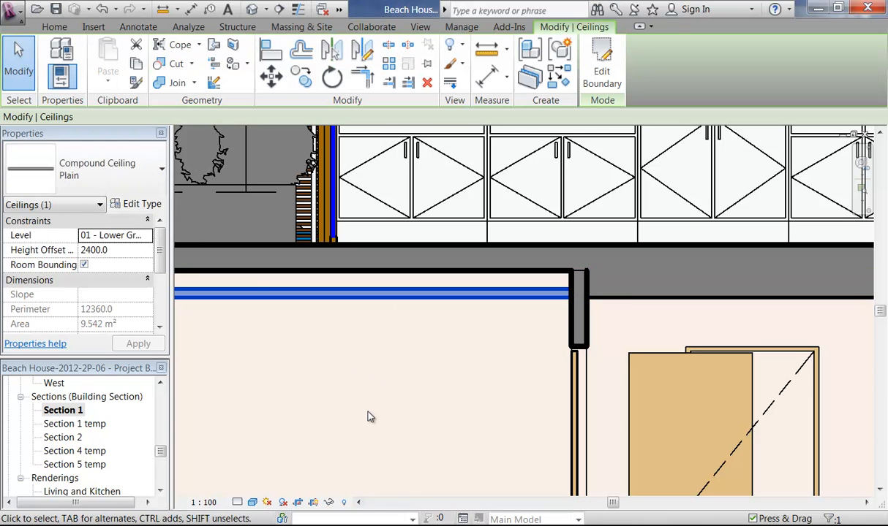
pyautogui.click(123, 167)
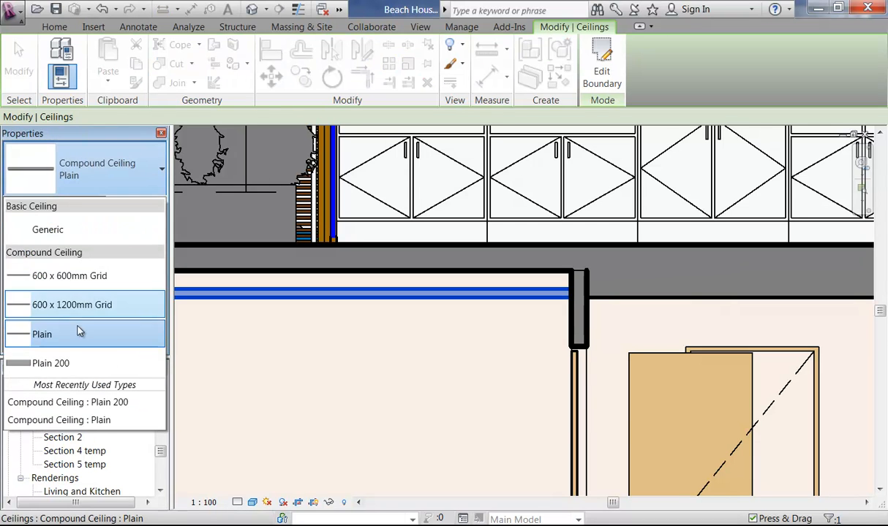
pyautogui.click(75, 362)
pyautogui.press('Escape')
pyautogui.scroll(-3, 348, 351)
pyautogui.moveTo(348, 352)
pyautogui.mouseDown(button='middle')
pyautogui.moveTo(420, 353)
pyautogui.moveTo(356, 365)
pyautogui.mouseUp(button='middle')
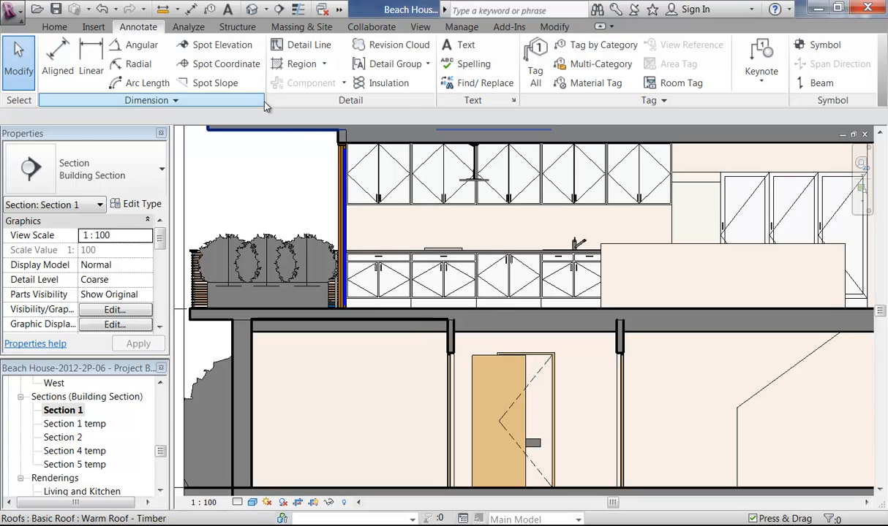
# Step: Use Join Geometry to join the first two lower-floor ceilings to their walls
pyautogui.click(554, 27)
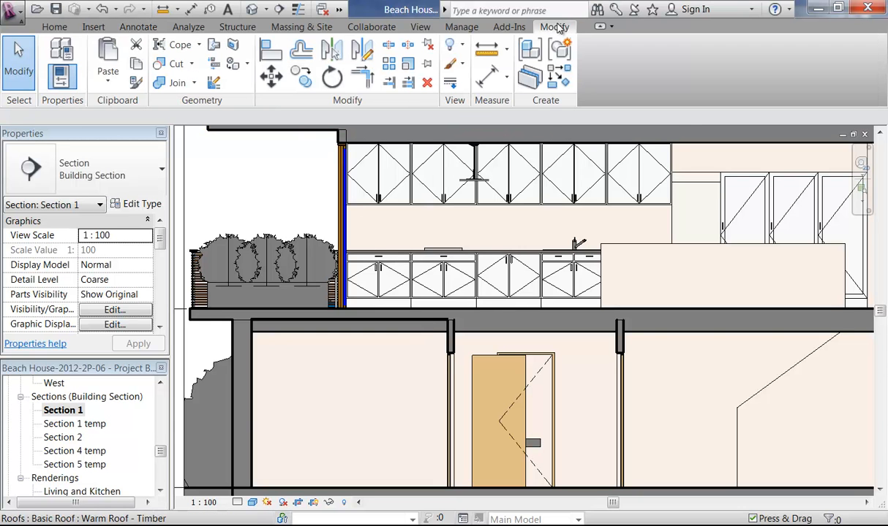
pyautogui.click(166, 84)
pyautogui.scroll(3, 364, 308)
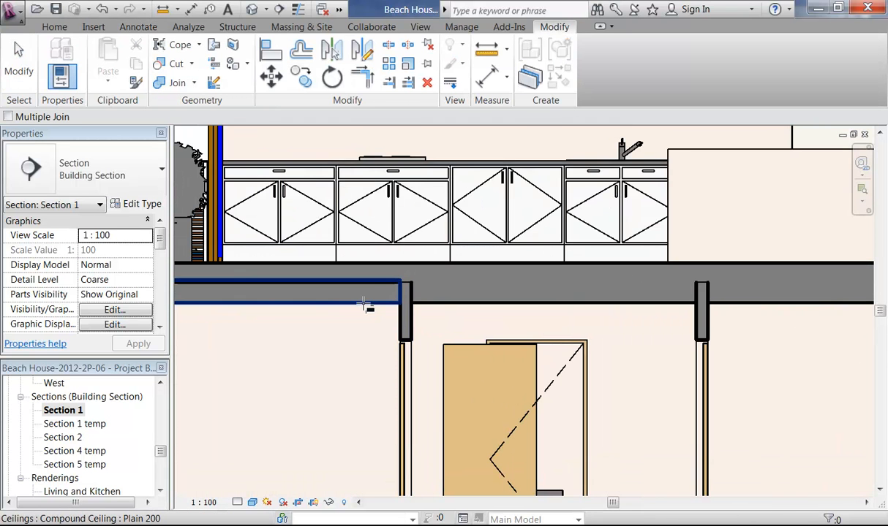
pyautogui.click(364, 303)
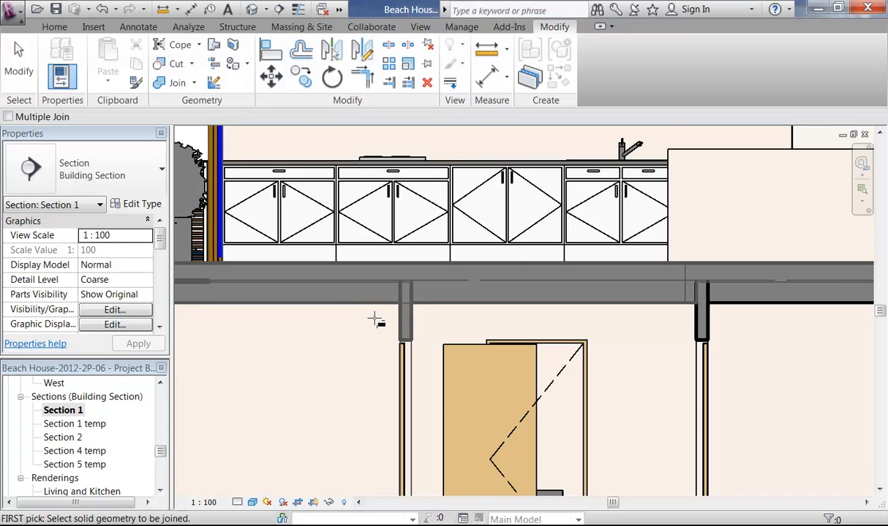
pyautogui.scroll(2, 377, 318)
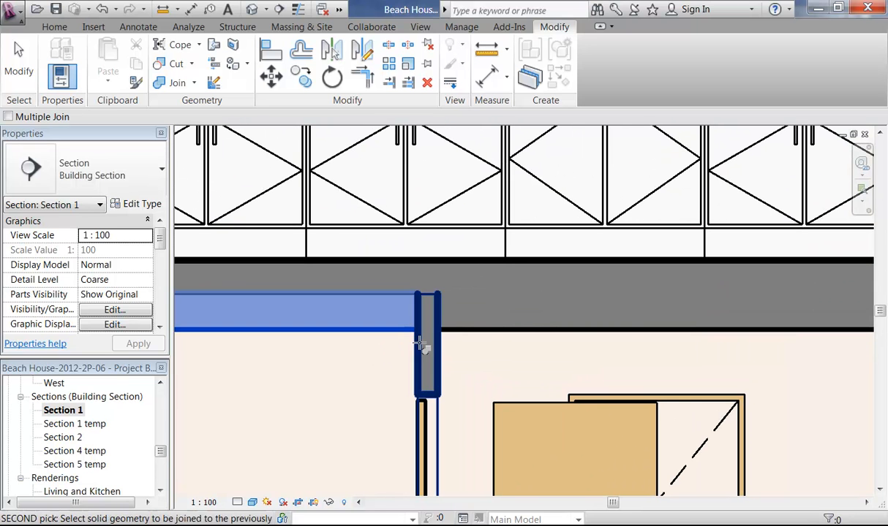
pyautogui.click(419, 344)
pyautogui.click(461, 330)
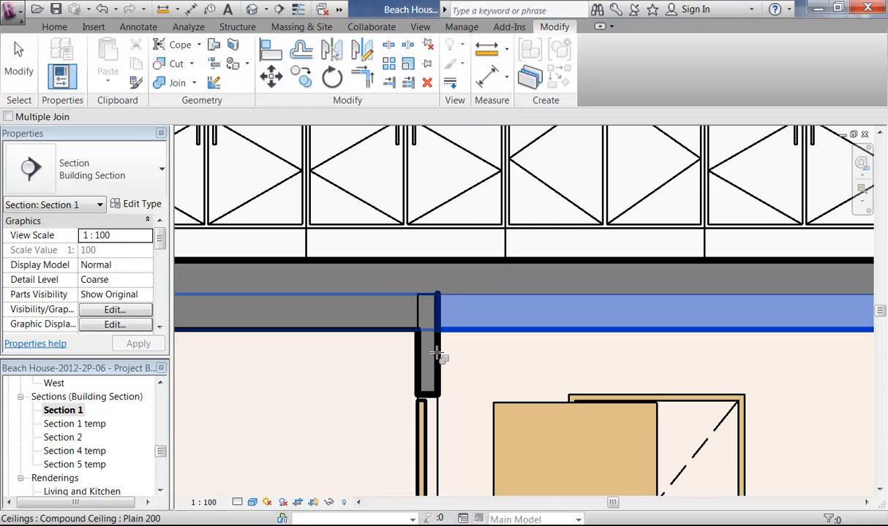
pyautogui.click(439, 354)
# Step: Join the next pair of ceilings near the kitchen cabinets to their walls
pyautogui.scroll(-1, 577, 358)
pyautogui.moveTo(577, 359); pyautogui.dragTo(354, 383, button='middle')
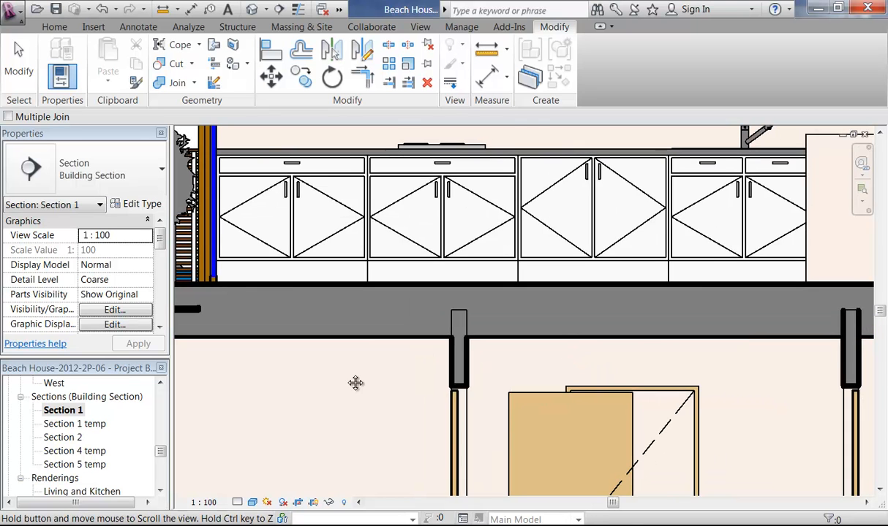
pyautogui.click(591, 356)
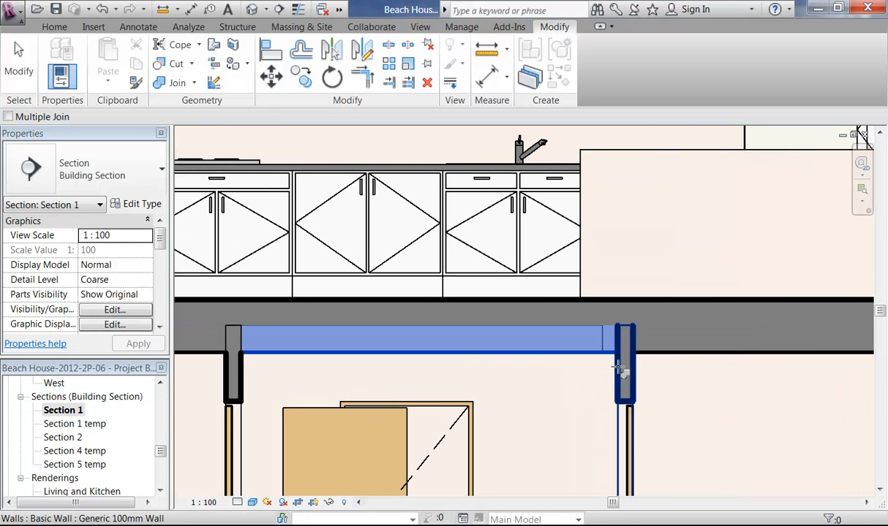
pyautogui.click(622, 361)
pyautogui.click(654, 355)
pyautogui.click(631, 370)
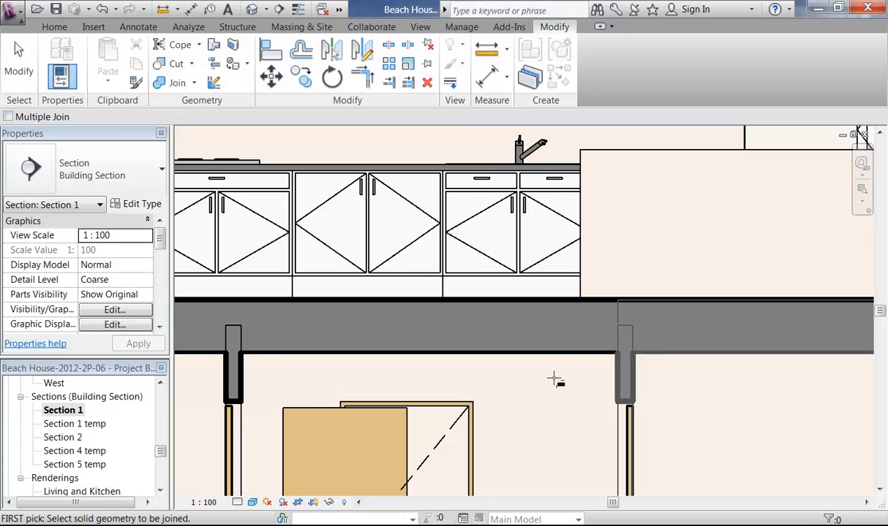
# Step: Join the timber floor slab with the ceiling beneath it
pyautogui.scroll(-1, 555, 380)
pyautogui.moveTo(620, 396); pyautogui.dragTo(813, 395, button='middle')
pyautogui.moveTo(268, 365); pyautogui.dragTo(388, 353, button='middle')
pyautogui.scroll(1, 389, 350)
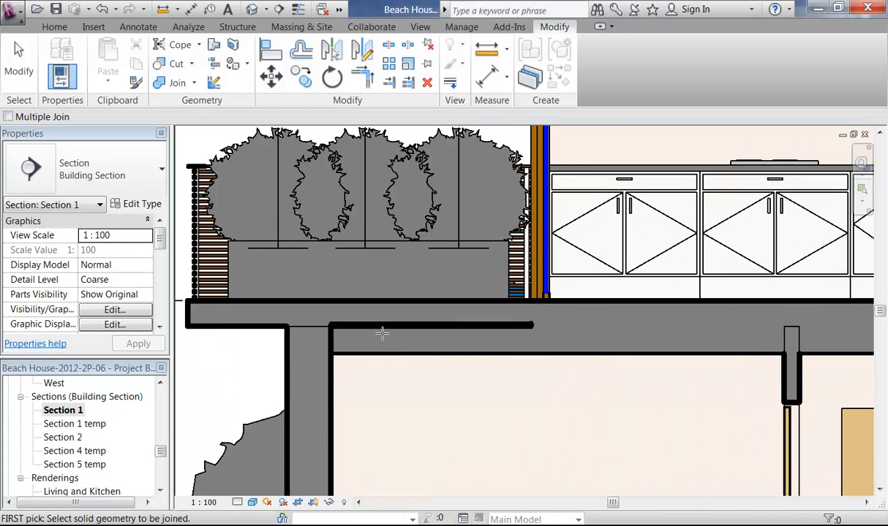
pyautogui.click(376, 326)
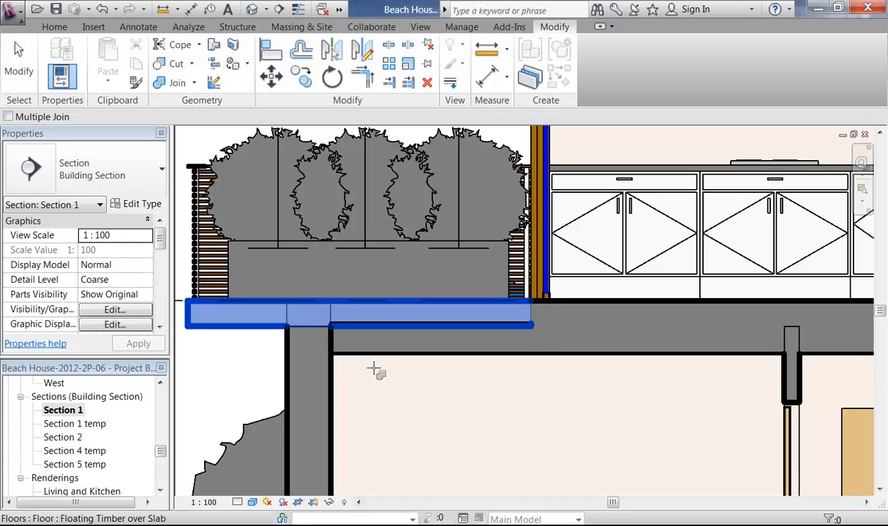
pyautogui.click(370, 355)
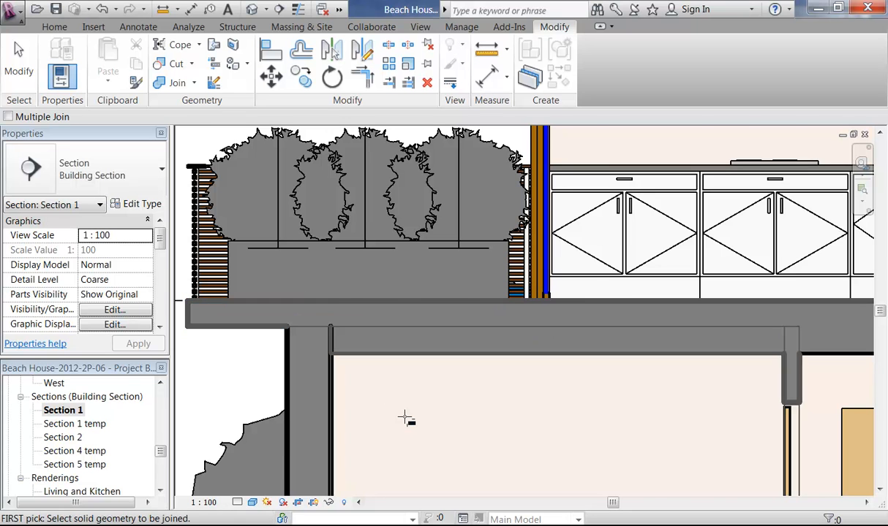
# Step: Join the remaining ceiling to its wall and finish the Join Geometry tool
pyautogui.scroll(-2, 405, 417)
pyautogui.moveTo(404, 417); pyautogui.dragTo(404, 380, button='middle')
pyautogui.scroll(2, 348, 364)
pyautogui.click(390, 329)
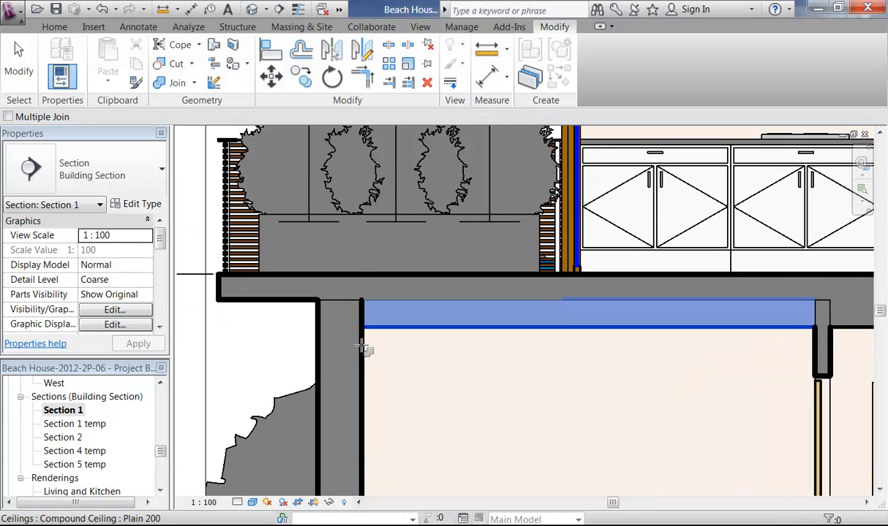
pyautogui.click(363, 346)
pyautogui.scroll(-2, 432, 379)
pyautogui.moveTo(432, 379); pyautogui.dragTo(372, 375, button='middle')
pyautogui.scroll(-2, 465, 402)
pyautogui.moveTo(465, 402); pyautogui.dragTo(349, 356, button='middle')
pyautogui.moveTo(613, 356); pyautogui.dragTo(585, 361, button='middle')
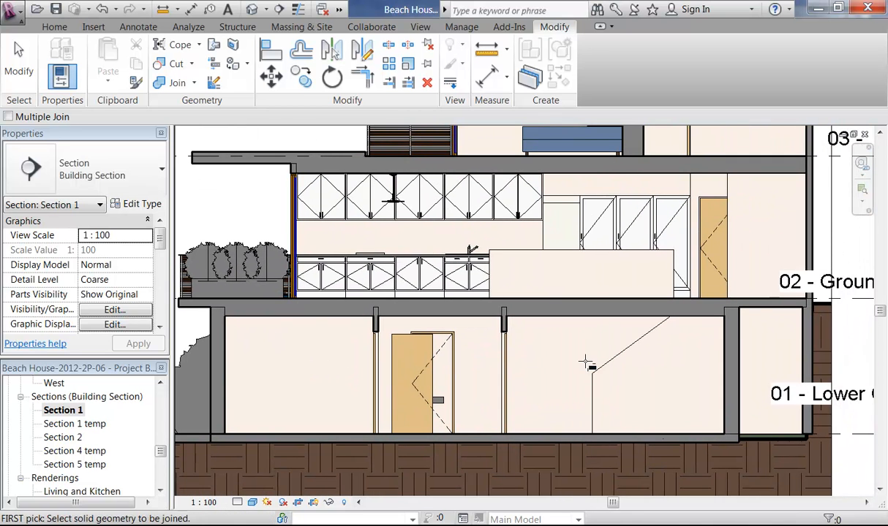
pyautogui.press('Escape')
pyautogui.moveTo(416, 370); pyautogui.dragTo(466, 381, button='middle')
pyautogui.scroll(1, 423, 364)
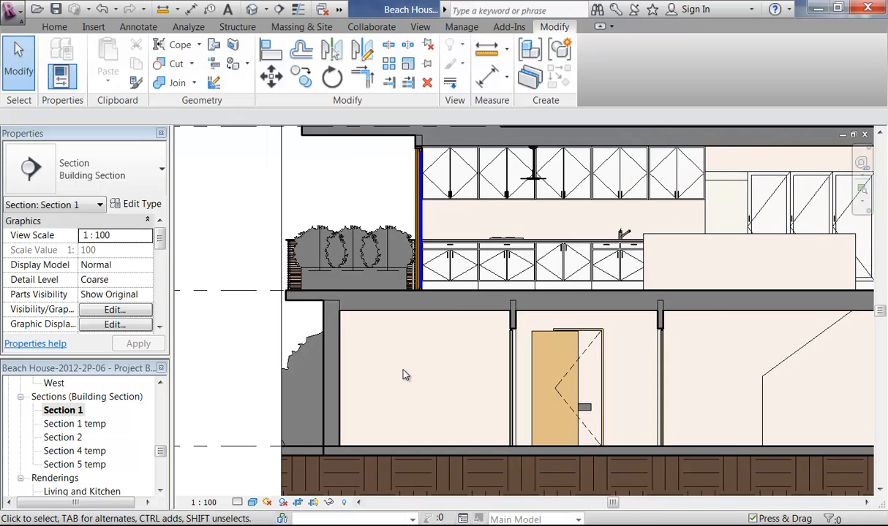
pyautogui.scroll(1, 342, 307)
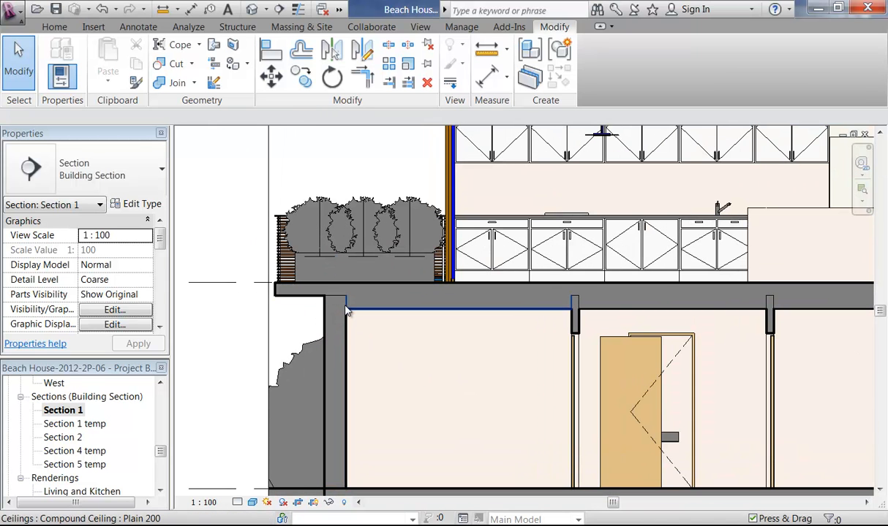
# Step: Inspect the lower-floor ceiling type's layer structure and close it without changes
pyautogui.click(395, 304)
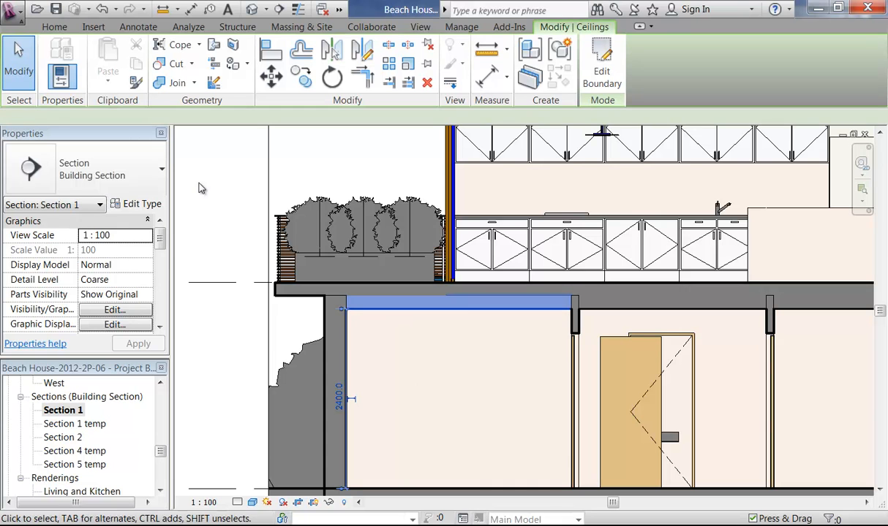
pyautogui.click(143, 204)
pyautogui.click(448, 177)
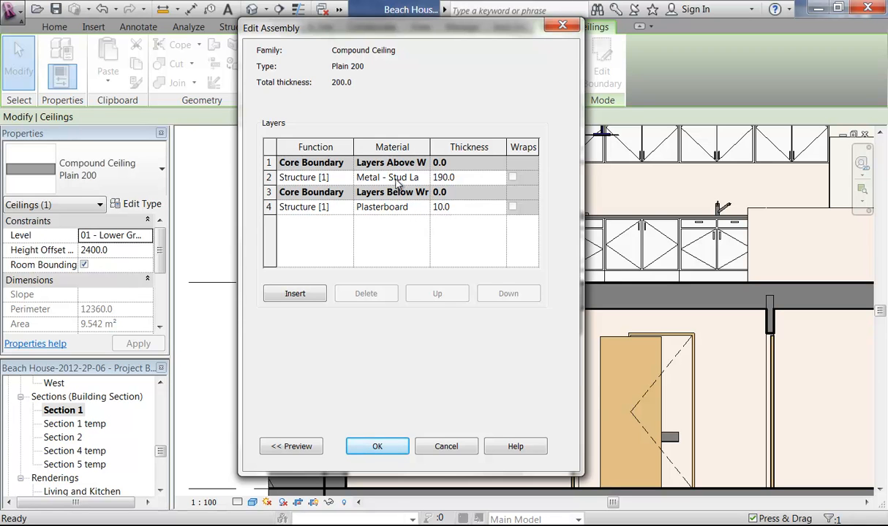
pyautogui.click(446, 447)
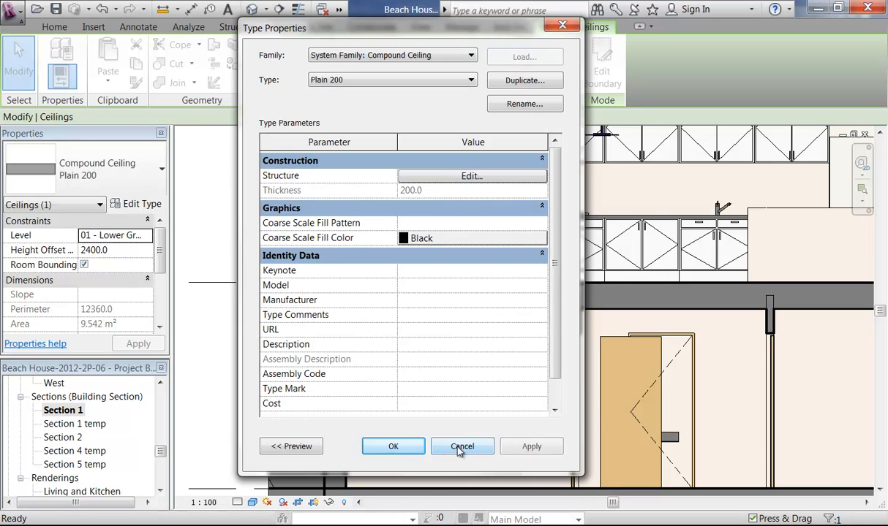
pyautogui.click(460, 447)
pyautogui.press('Escape')
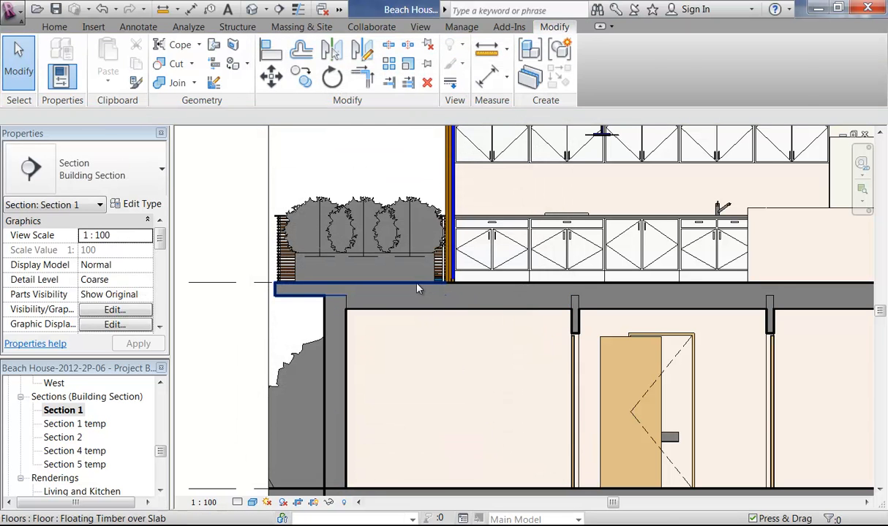
# Step: Change the timber floor slab type's structure layer material from Acoustical Treatment to Finish
pyautogui.click(417, 289)
pyautogui.click(137, 204)
pyautogui.click(443, 171)
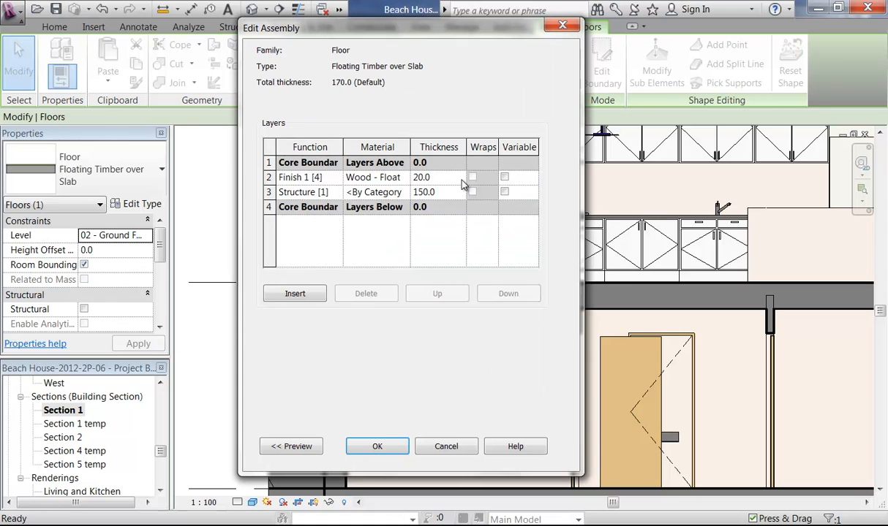
pyautogui.click(374, 196)
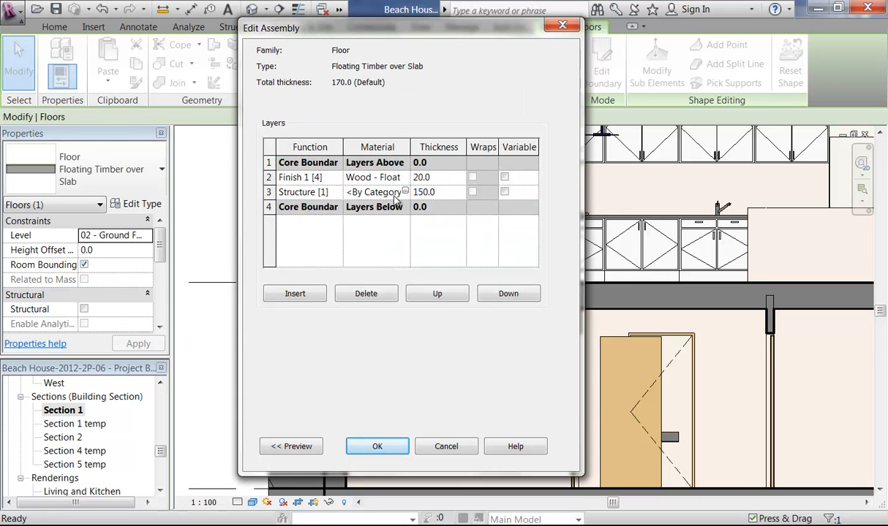
pyautogui.click(405, 193)
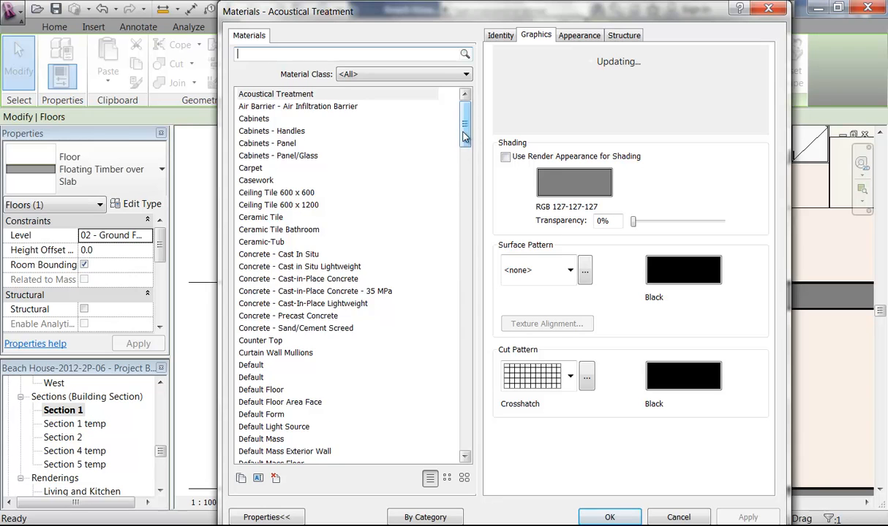
pyautogui.moveTo(464, 135); pyautogui.dragTo(482, 359)
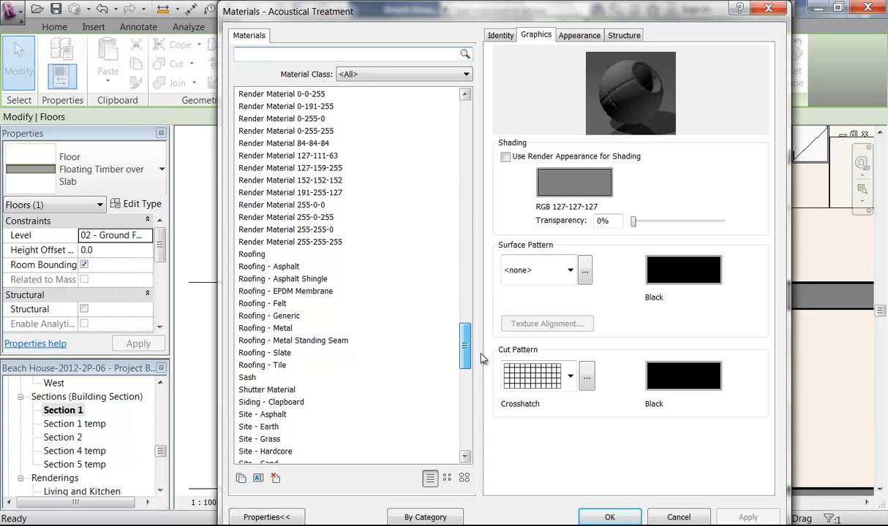
pyautogui.moveTo(481, 358); pyautogui.dragTo(479, 204)
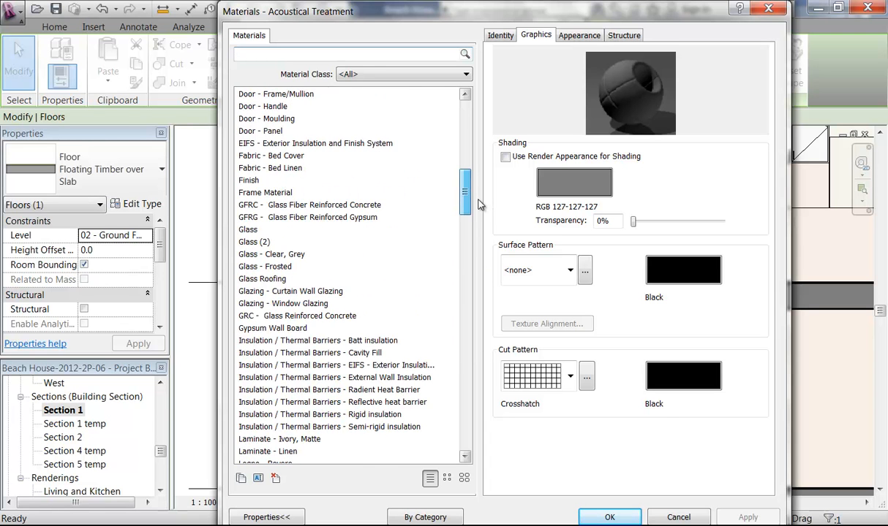
pyautogui.click(246, 181)
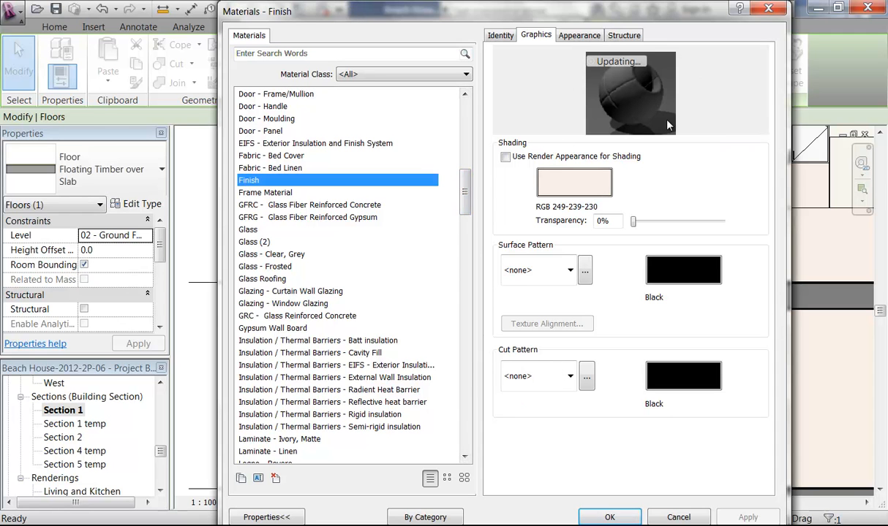
pyautogui.click(610, 517)
pyautogui.click(378, 446)
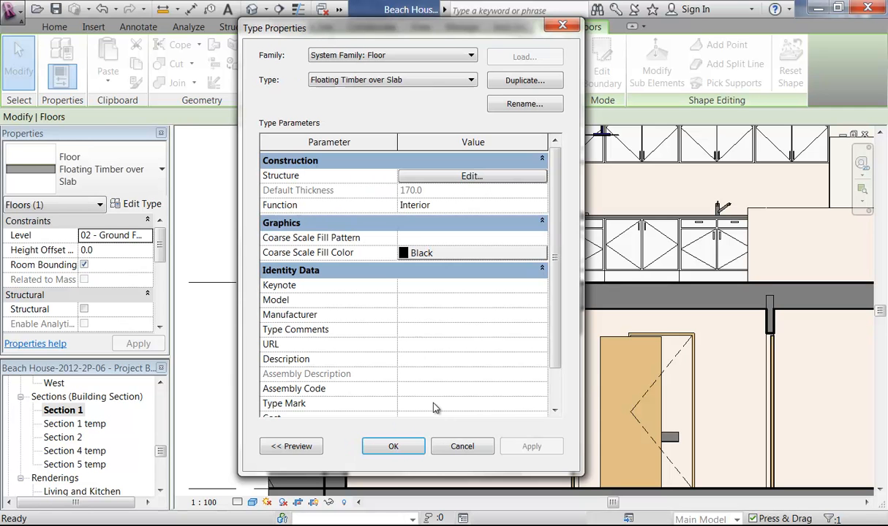
pyautogui.click(393, 445)
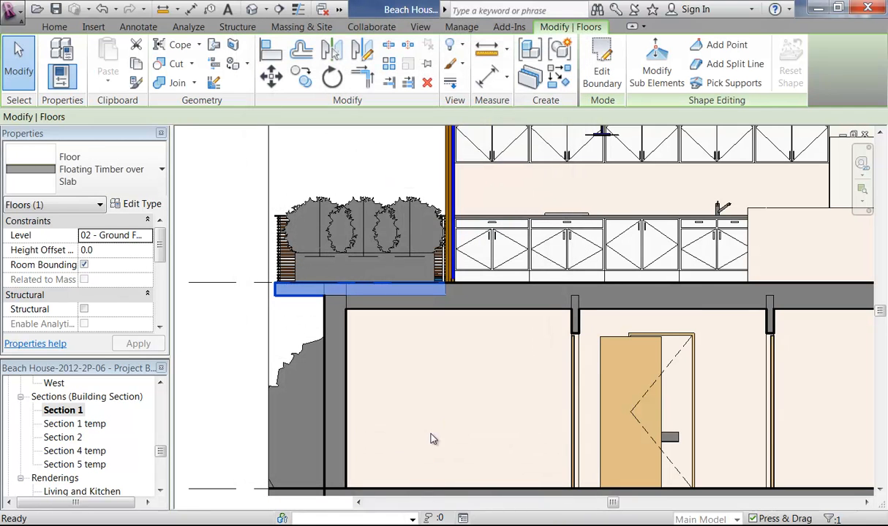
# Step: Set the lower-floor ceiling type's Metal - Stud Layer material to Finish
pyautogui.press('Escape')
pyautogui.scroll(2, 436, 315)
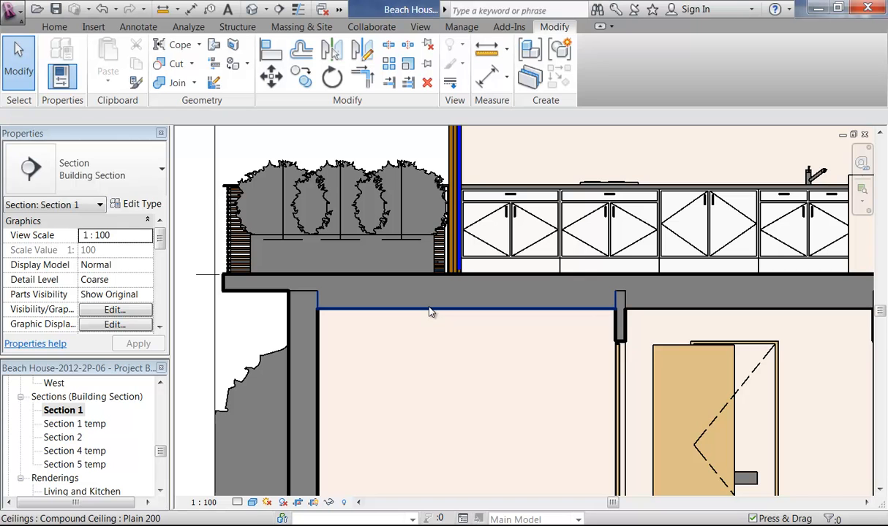
pyautogui.click(430, 312)
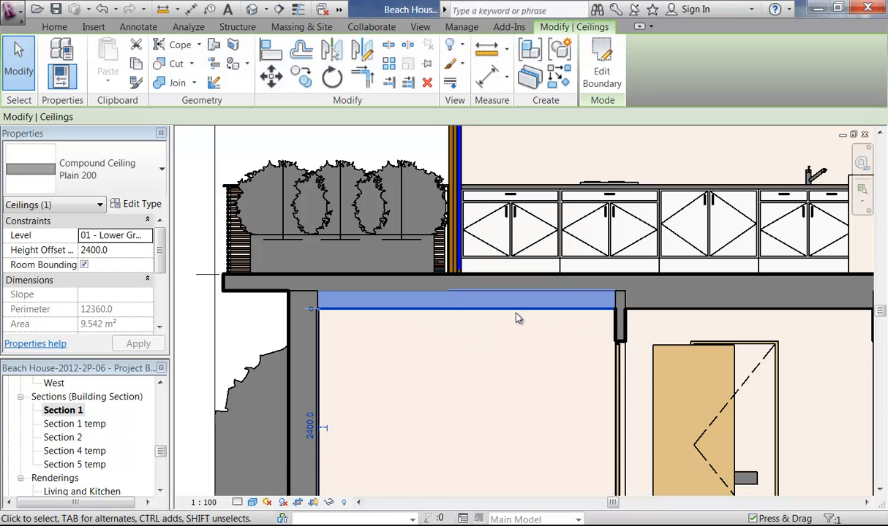
pyautogui.click(136, 204)
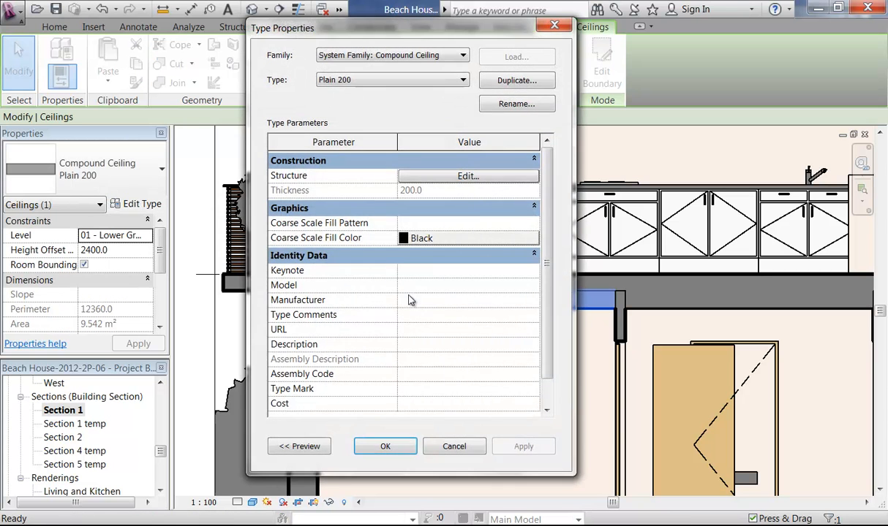
pyautogui.click(468, 177)
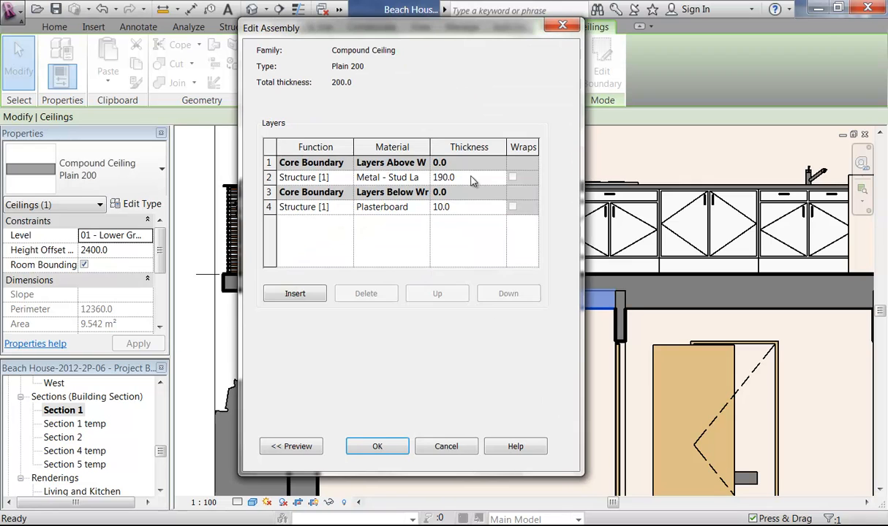
pyautogui.click(429, 178)
pyautogui.click(421, 177)
pyautogui.moveTo(463, 252); pyautogui.dragTo(465, 185)
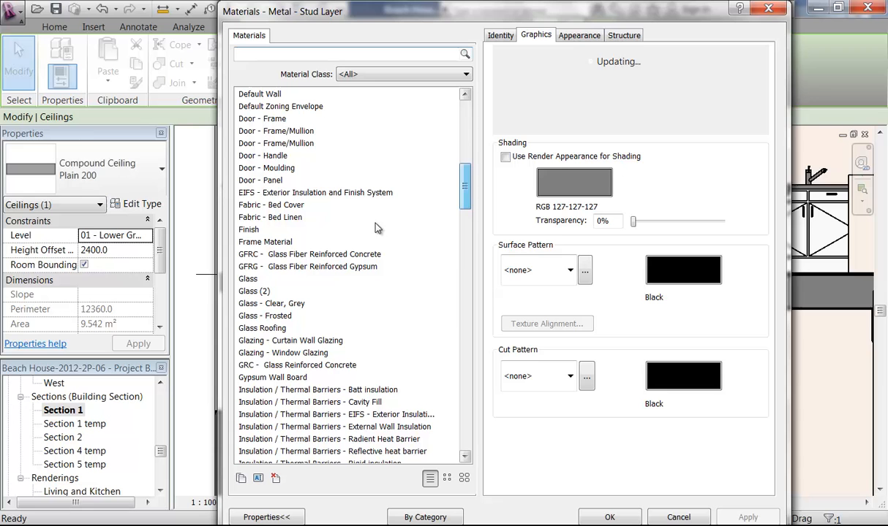
pyautogui.click(288, 231)
pyautogui.click(608, 516)
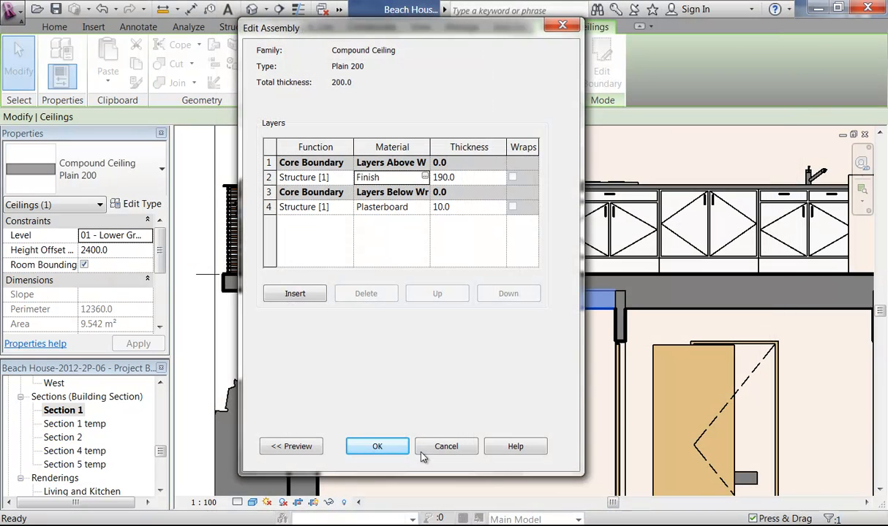
pyautogui.click(372, 427)
pyautogui.click(402, 451)
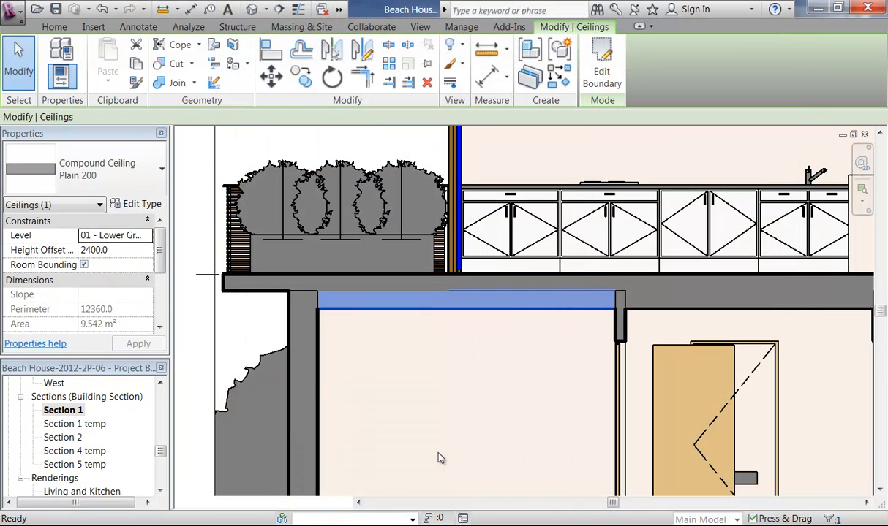
pyautogui.click(345, 412)
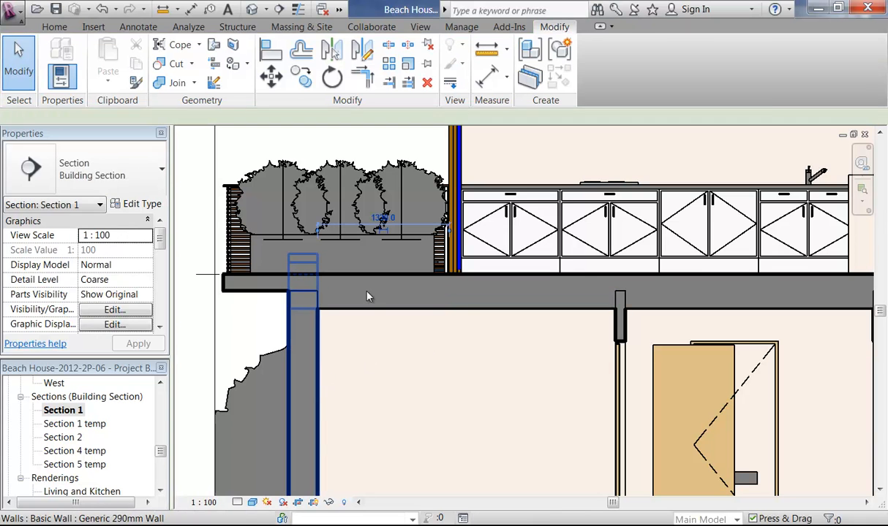
# Step: Review the wall type's layer structure below the planter and accept it unchanged
pyautogui.click(313, 314)
pyautogui.click(133, 205)
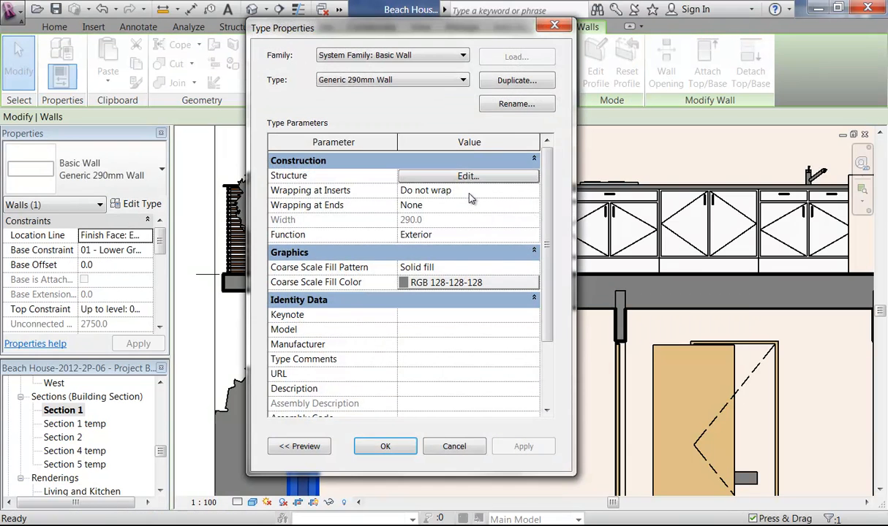
pyautogui.click(453, 179)
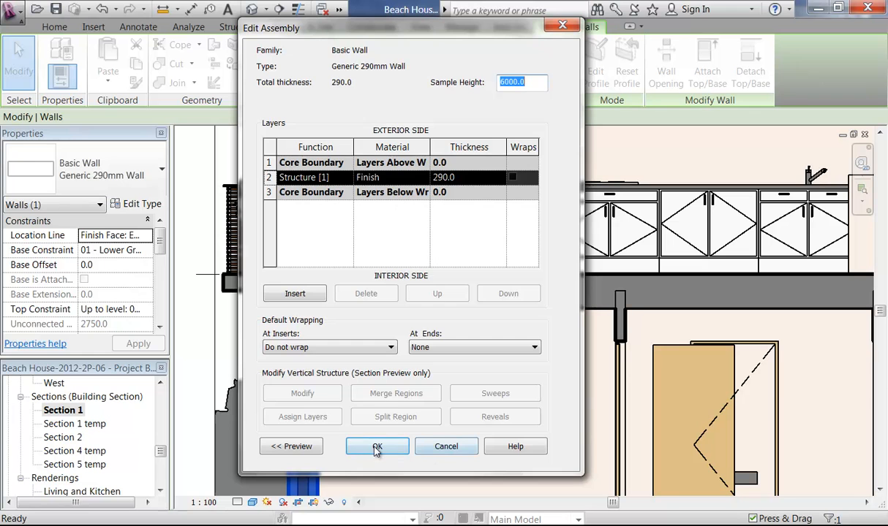
pyautogui.click(376, 448)
pyautogui.click(395, 447)
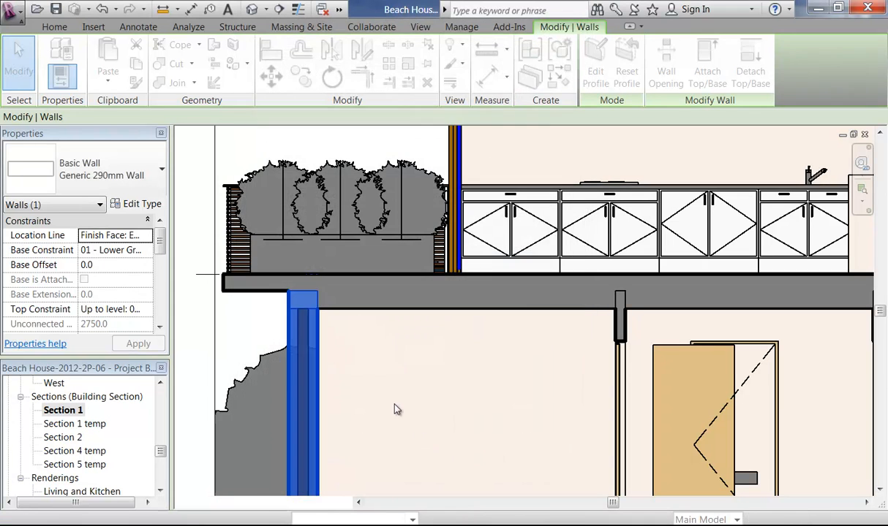
pyautogui.scroll(6, 254, 302)
pyautogui.press('Escape')
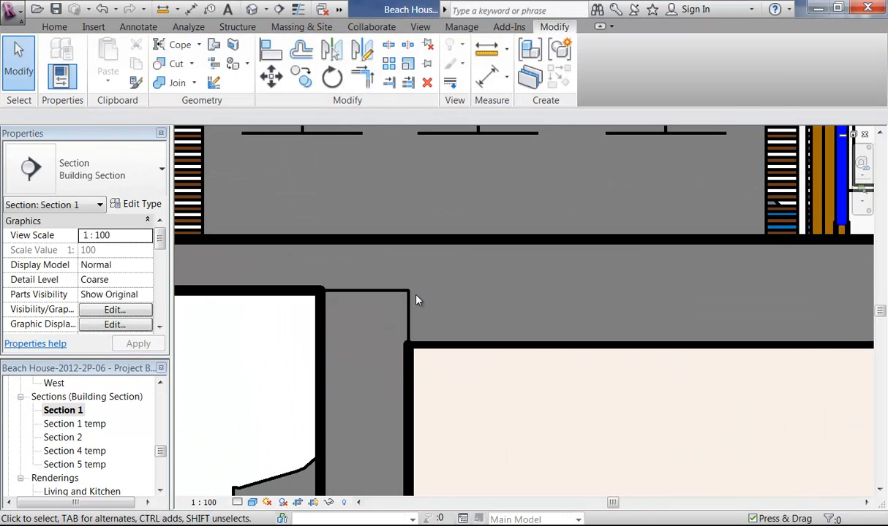
# Step: Check the ceiling type below the slab without changes, then bring up Detail Level choices
pyautogui.moveTo(456, 378); pyautogui.dragTo(457, 349, button='middle')
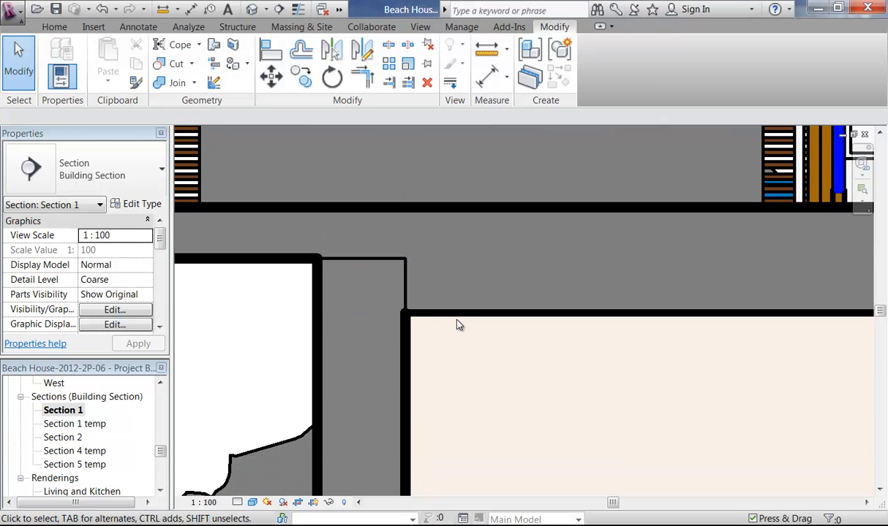
pyautogui.click(450, 314)
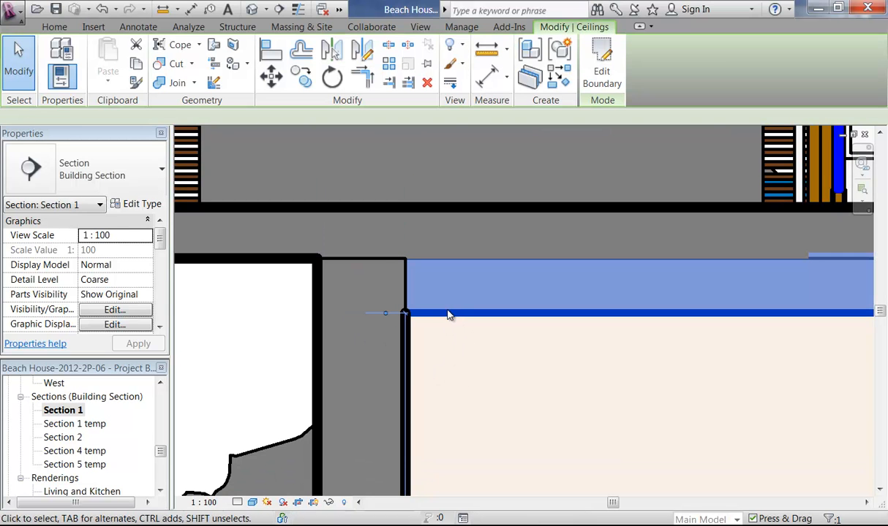
pyautogui.click(120, 204)
pyautogui.scroll(-2, 554, 303)
pyautogui.scroll(1, 527, 209)
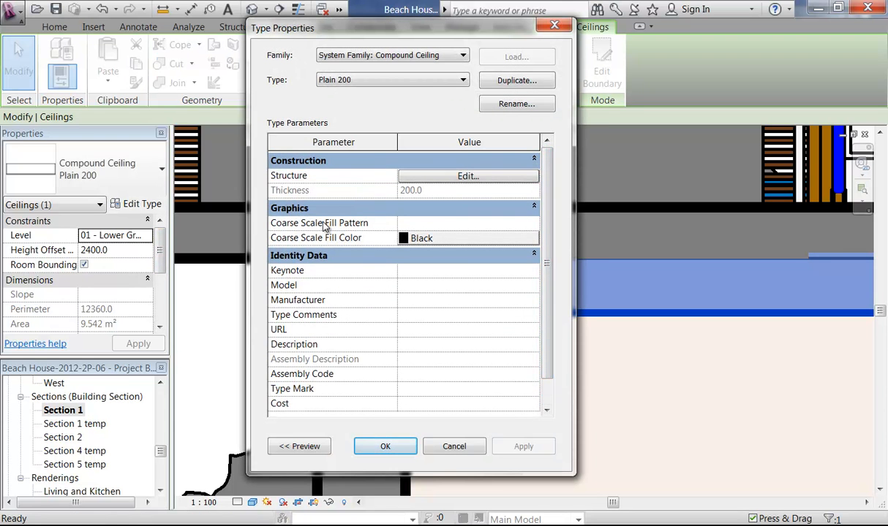
pyautogui.click(454, 446)
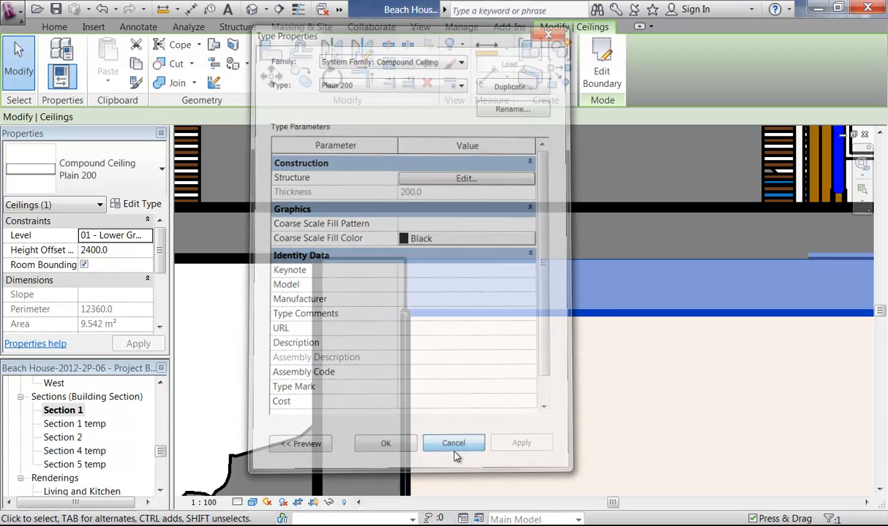
pyautogui.press('Escape')
pyautogui.click(253, 502)
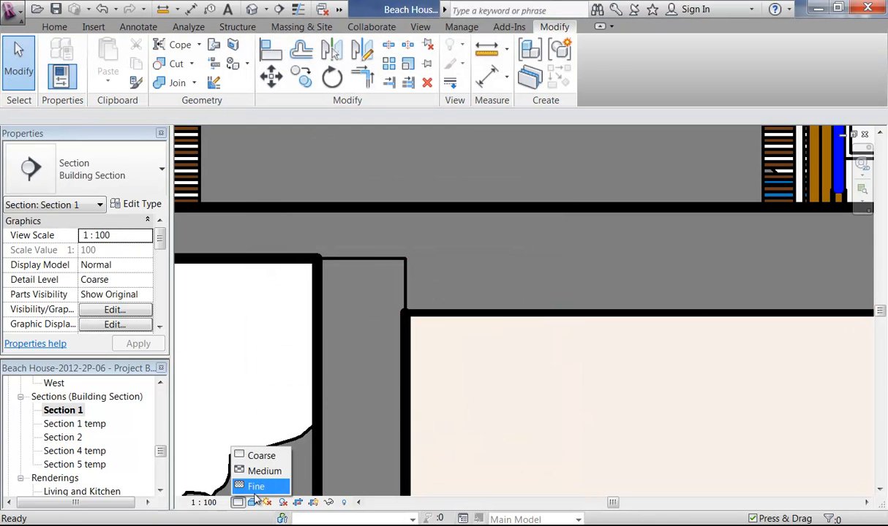
# Step: Switch Section 1 to Fine detail and frame the kitchen and rooms
pyautogui.click(258, 485)
pyautogui.scroll(-4, 485, 369)
pyautogui.moveTo(641, 382); pyautogui.dragTo(441, 280, button='middle')
pyautogui.scroll(-3, 441, 280)
pyautogui.moveTo(464, 317); pyautogui.dragTo(361, 360, button='middle')
pyautogui.scroll(-2, 354, 358)
pyautogui.scroll(2, 343, 365)
pyautogui.moveTo(366, 397); pyautogui.dragTo(345, 399, button='middle')
pyautogui.scroll(-1, 374, 405)
pyautogui.scroll(1, 354, 398)
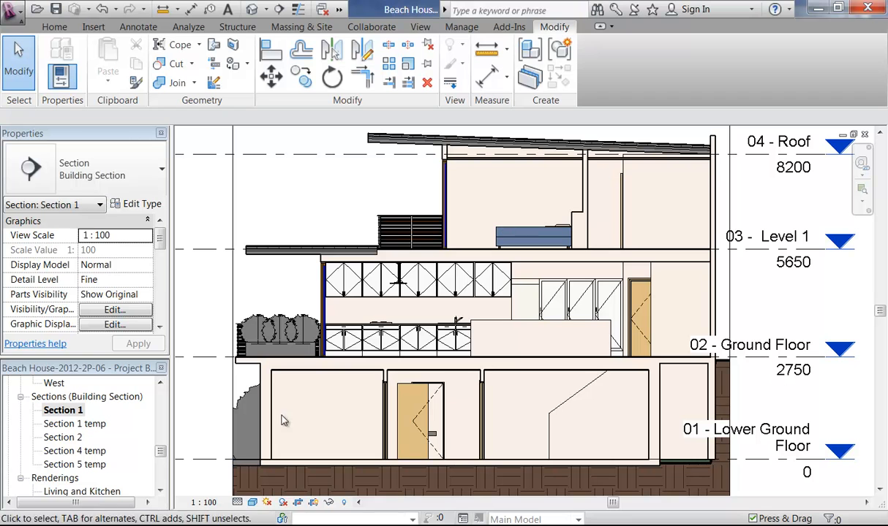
# Step: Reconfirm the Fine detail level and adjust the framing of the whole section
pyautogui.click(253, 502)
pyautogui.click(238, 502)
pyautogui.click(238, 503)
pyautogui.click(255, 488)
pyautogui.moveTo(327, 198); pyautogui.dragTo(330, 228, button='middle')
pyautogui.scroll(4, 323, 216)
pyautogui.scroll(-3, 316, 213)
pyautogui.scroll(-2, 343, 204)
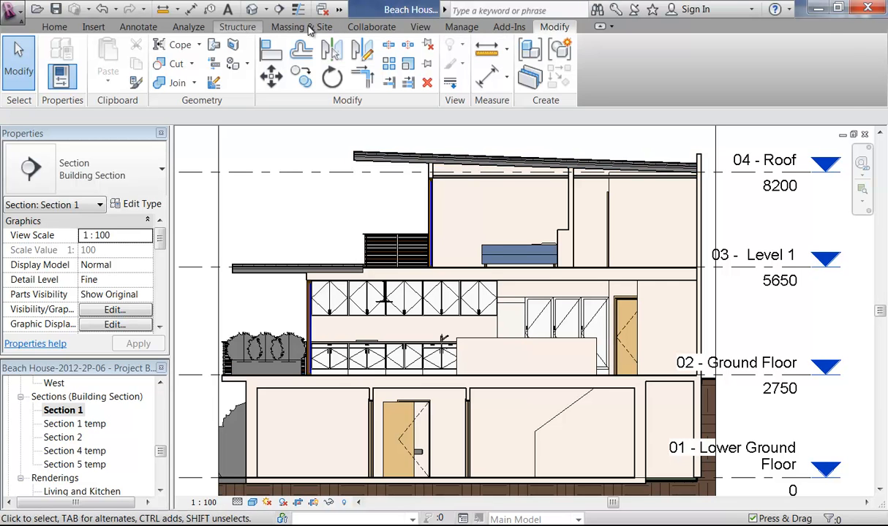
pyautogui.click(463, 28)
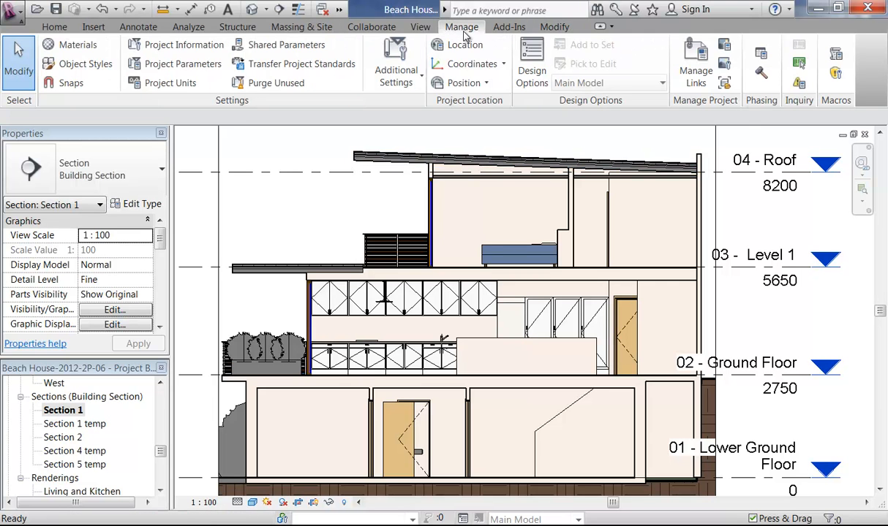
pyautogui.click(63, 47)
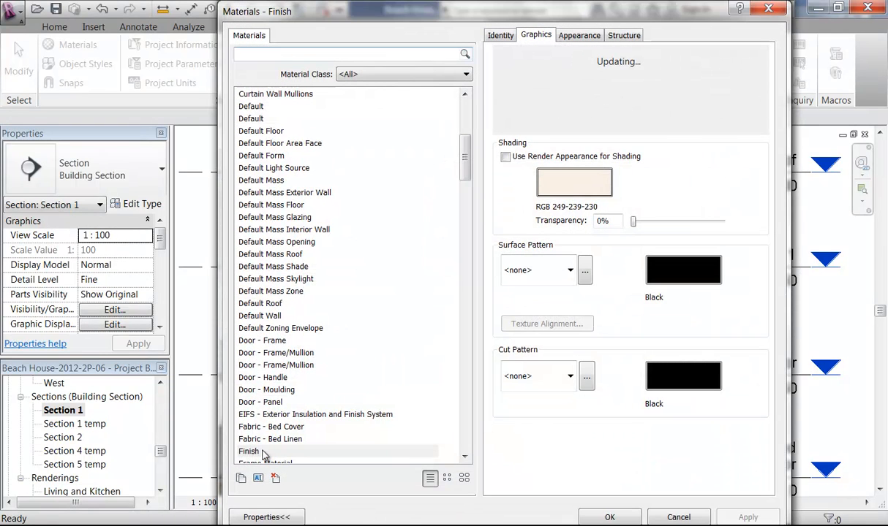
pyautogui.click(262, 452)
pyautogui.click(539, 183)
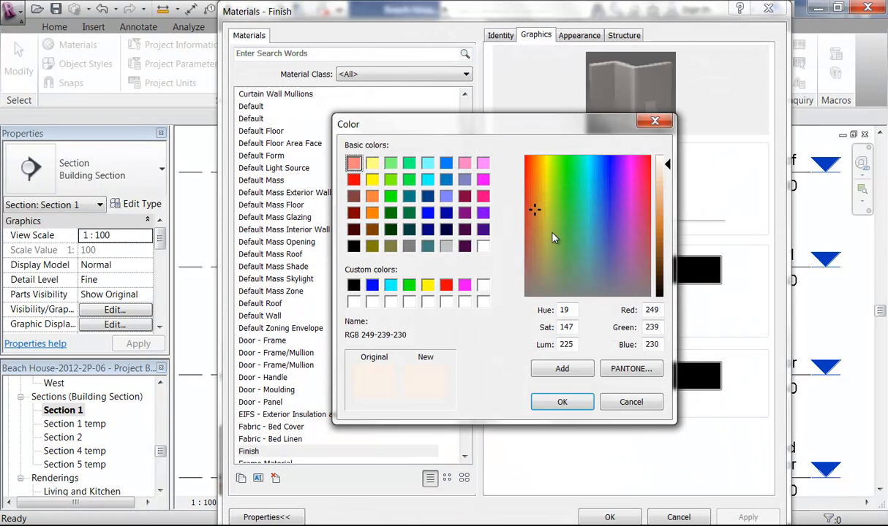
pyautogui.click(446, 246)
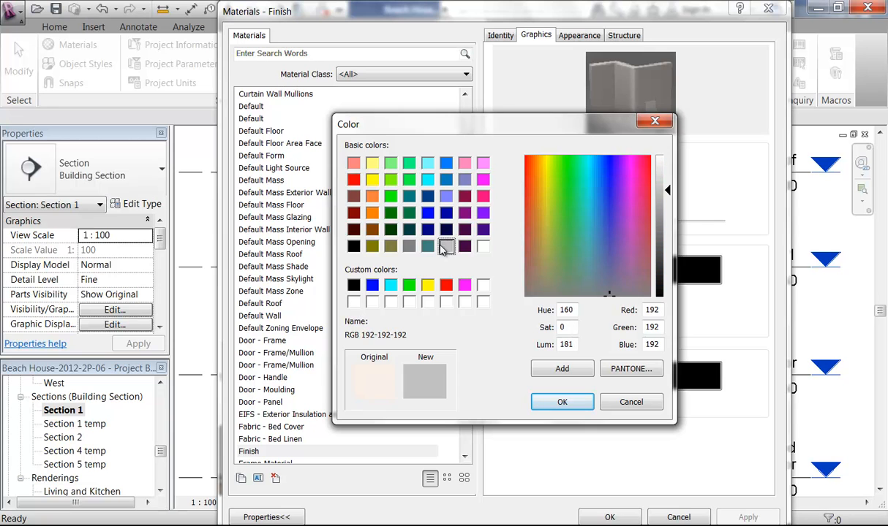
pyautogui.moveTo(669, 193); pyautogui.dragTo(668, 234)
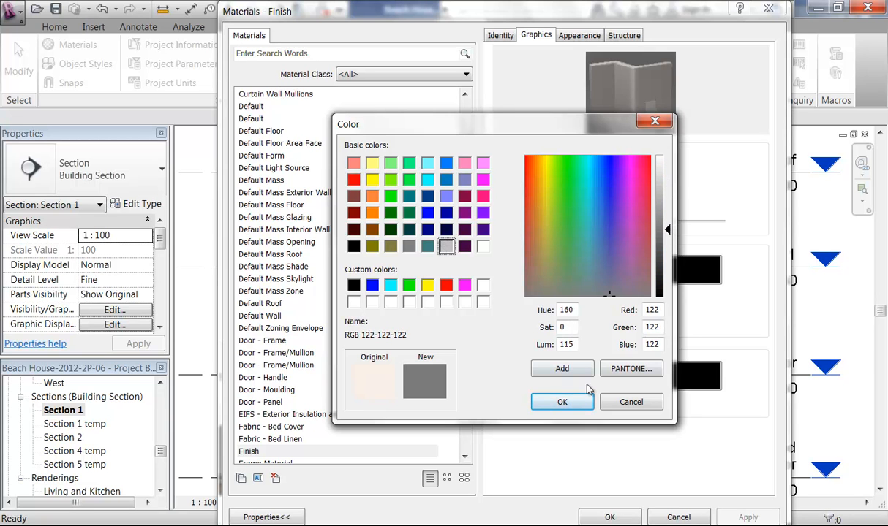
pyautogui.click(563, 404)
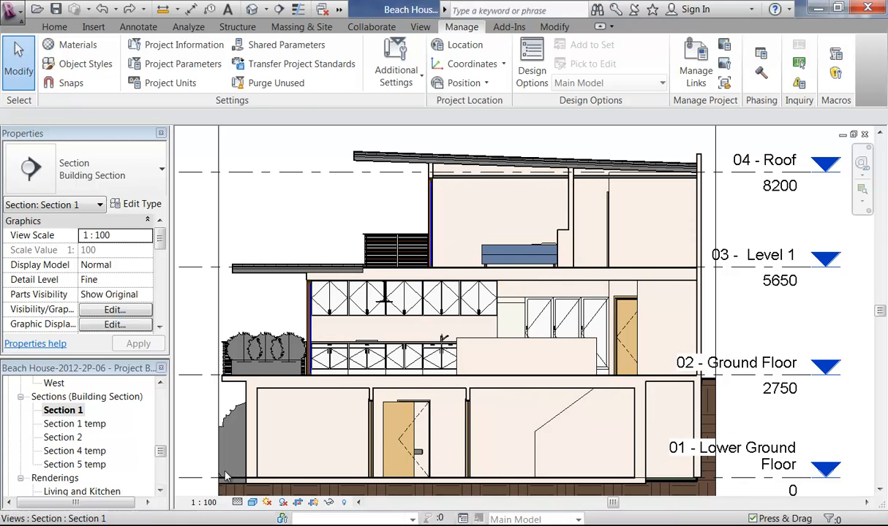
# Step: In the project materials, set the Finish material's cut pattern to Solid fill
pyautogui.click(77, 44)
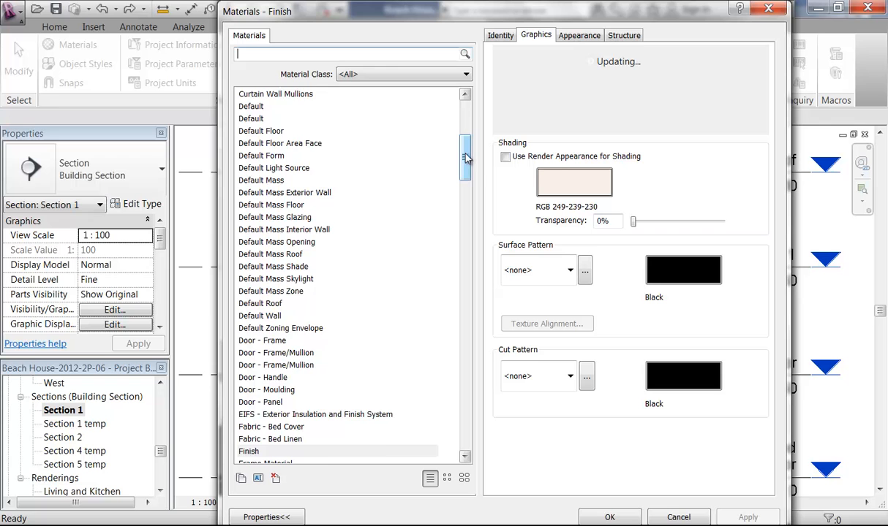
pyautogui.moveTo(464, 154); pyautogui.dragTo(464, 155)
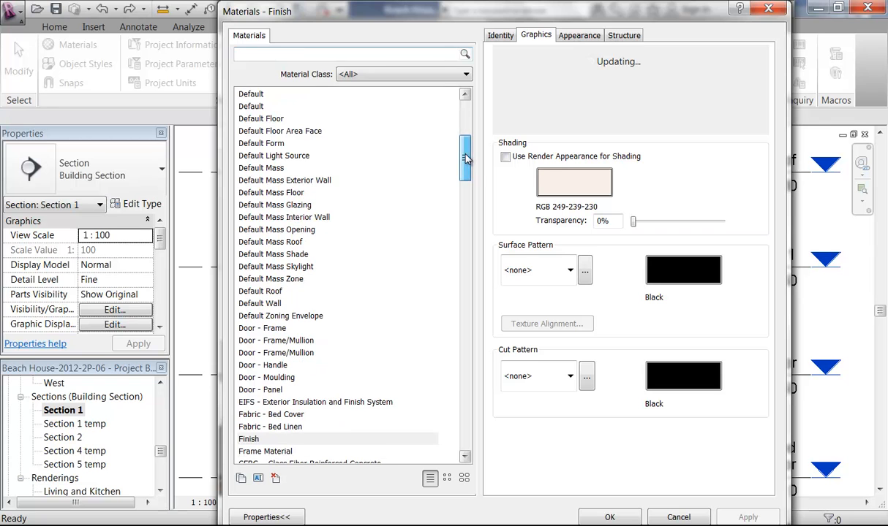
pyautogui.click(294, 440)
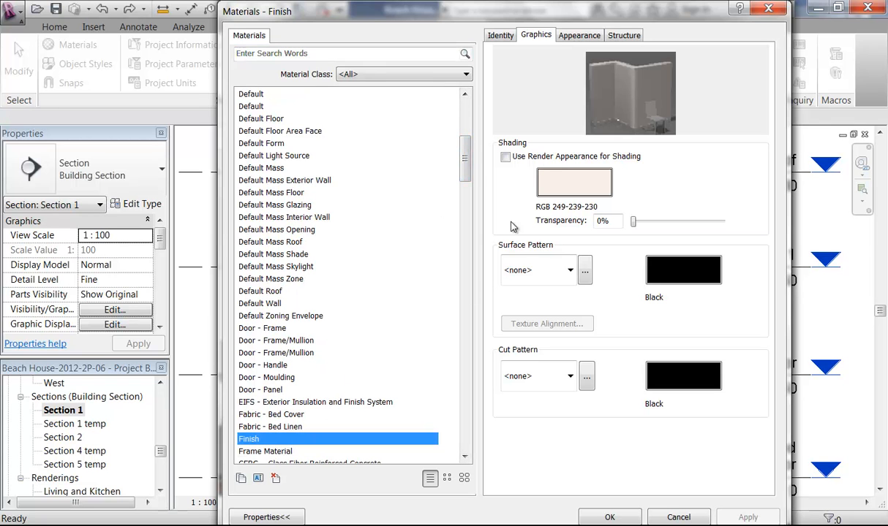
pyautogui.click(573, 377)
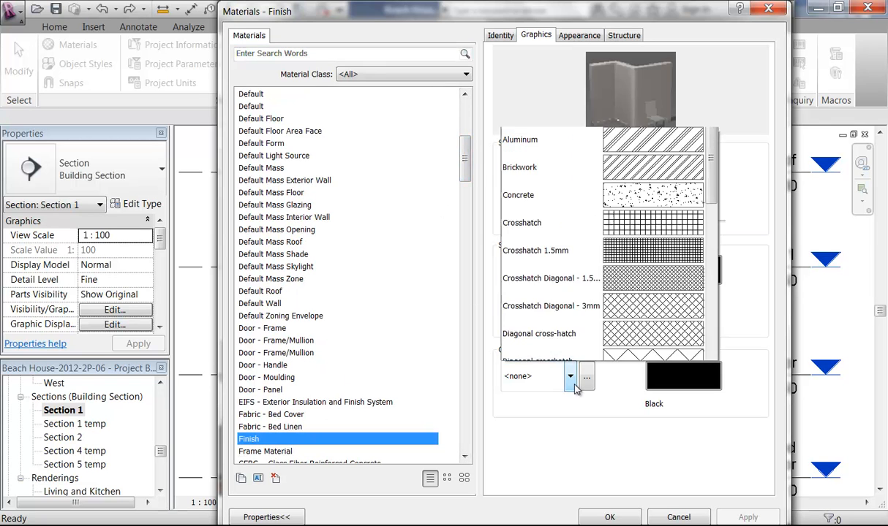
pyautogui.moveTo(714, 150)
pyautogui.mouseDown()
pyautogui.moveTo(714, 277)
pyautogui.moveTo(679, 289)
pyautogui.mouseUp()
pyautogui.click(548, 231)
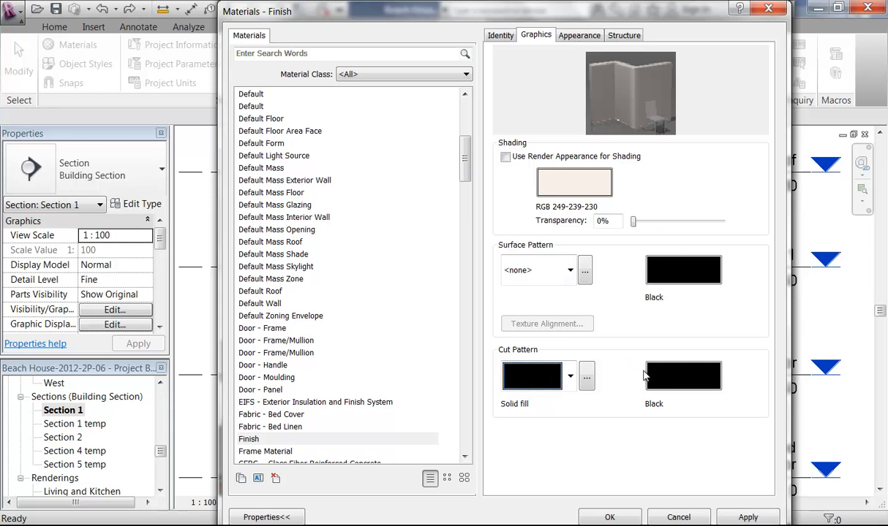
# Step: Colour the Finish cut pattern grey RGB 107-107-107 and apply the changes
pyautogui.click(680, 376)
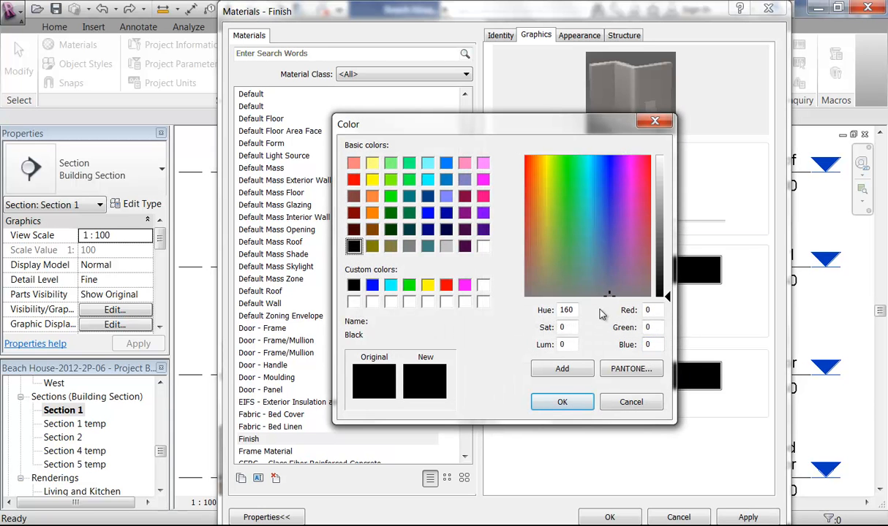
pyautogui.click(410, 247)
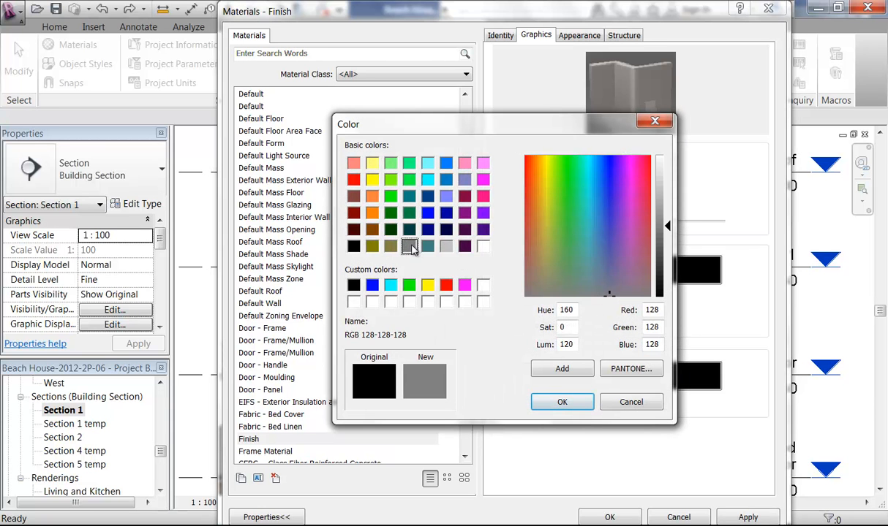
pyautogui.moveTo(671, 231); pyautogui.dragTo(671, 243)
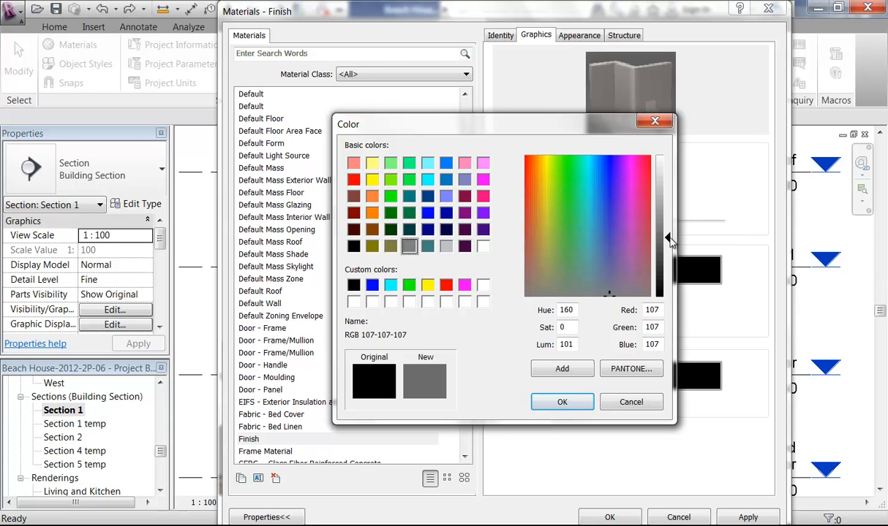
pyautogui.click(562, 402)
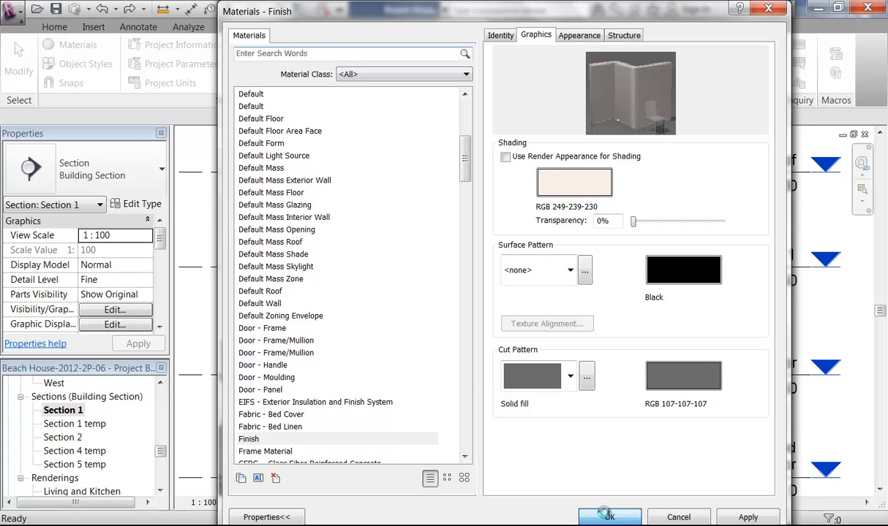
pyautogui.click(609, 517)
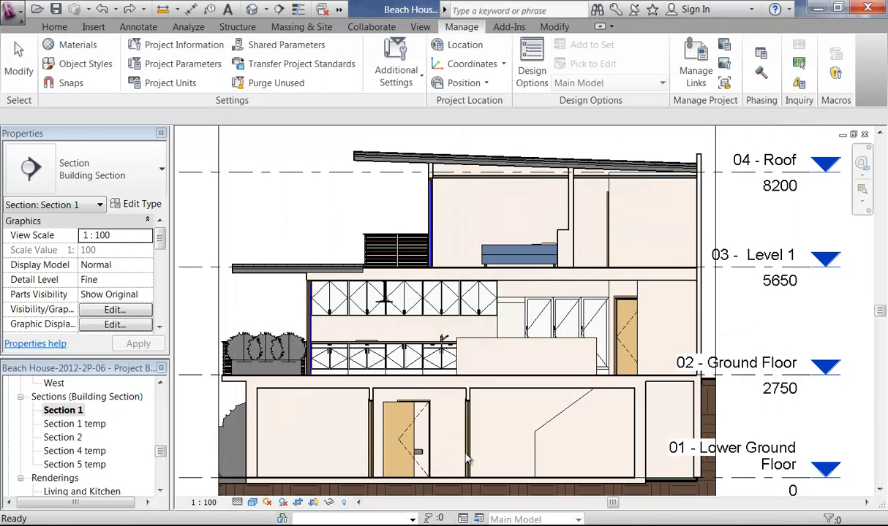
# Step: Select the Warm Roof - Timber slab beside the deck screen
pyautogui.moveTo(333, 218); pyautogui.dragTo(357, 218, button='middle')
pyautogui.scroll(4, 358, 222)
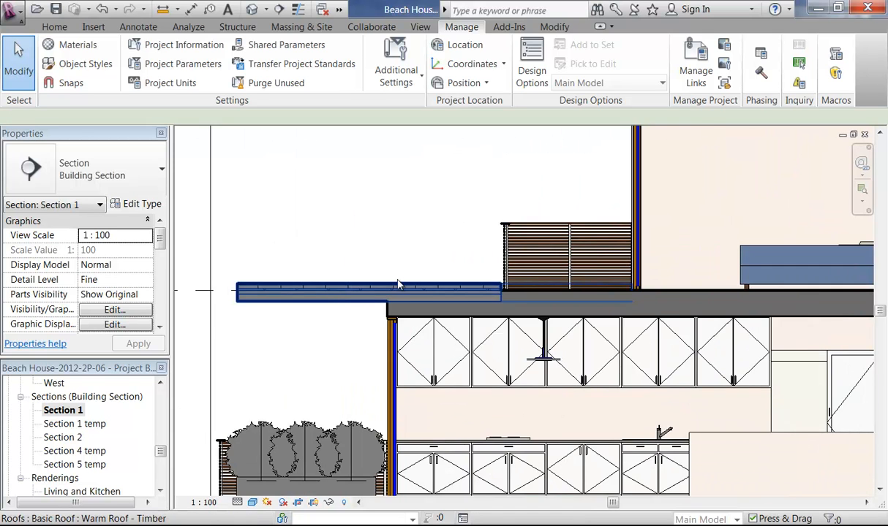
pyautogui.click(355, 297)
pyautogui.scroll(2, 400, 281)
pyautogui.moveTo(400, 282); pyautogui.dragTo(276, 256, button='middle')
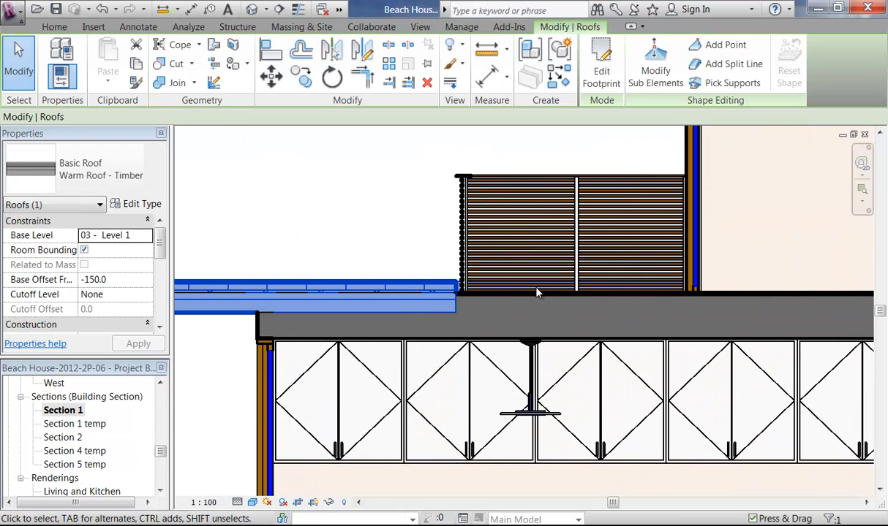
# Step: Move the roof slab down from its top edge so its base offset becomes -238
pyautogui.click(271, 79)
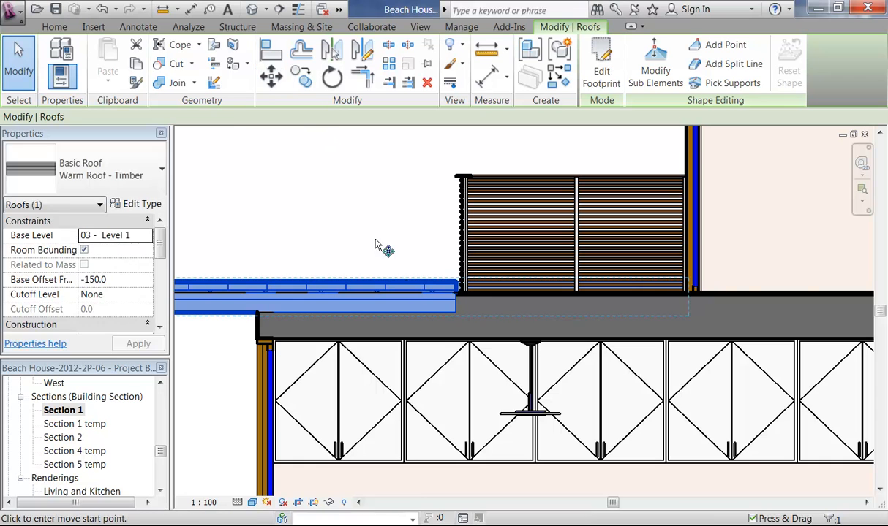
pyautogui.scroll(3, 428, 259)
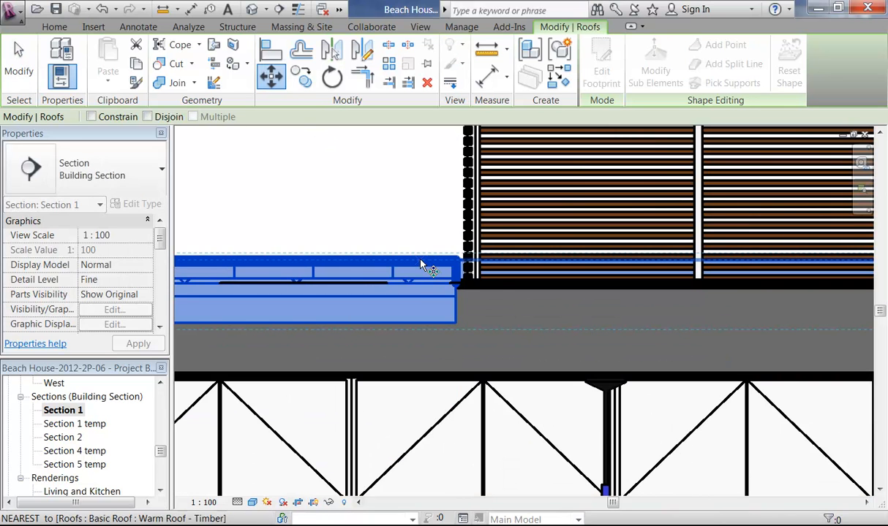
pyautogui.click(421, 262)
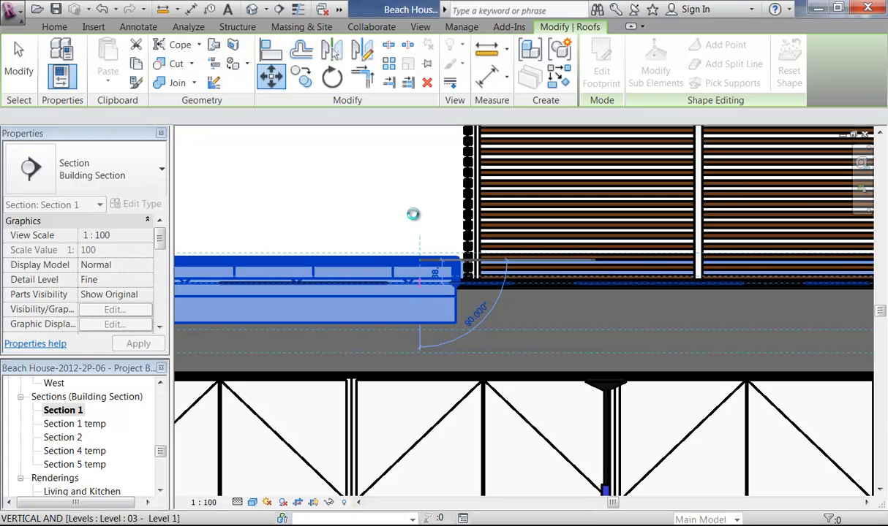
pyautogui.click(414, 218)
pyautogui.scroll(-3, 413, 218)
pyautogui.scroll(-2, 399, 218)
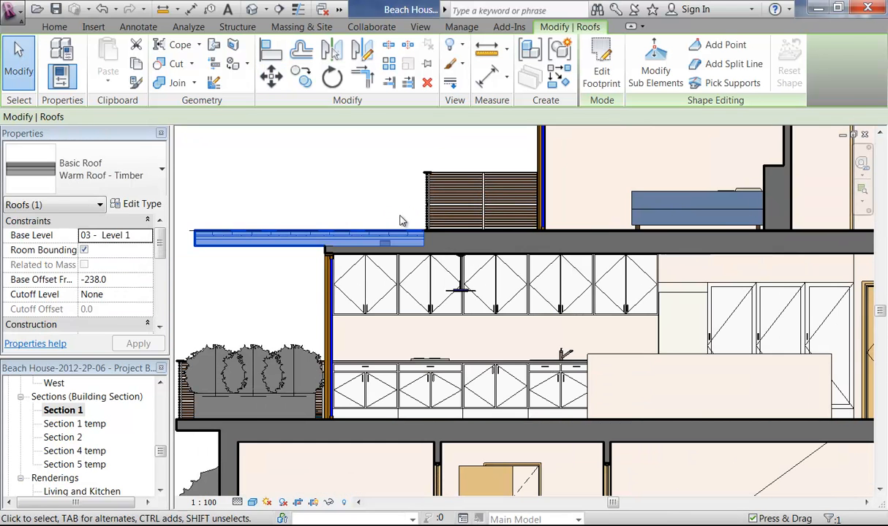
pyautogui.click(394, 212)
pyautogui.scroll(-3, 293, 200)
pyautogui.scroll(-2, 291, 172)
pyautogui.moveTo(304, 185); pyautogui.dragTo(297, 221, button='middle')
pyautogui.scroll(1, 317, 244)
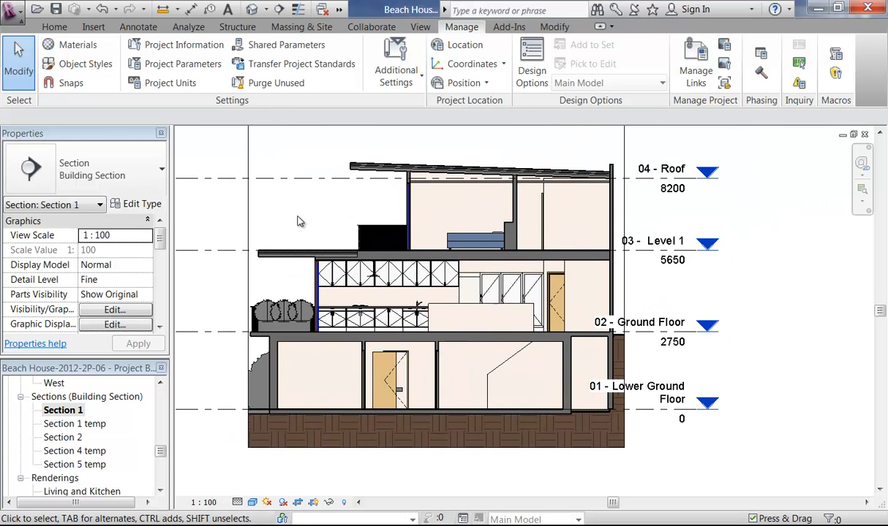
# Step: Drag the 03 - Level 1 line's end further right to extend the level lines
pyautogui.scroll(2, 288, 225)
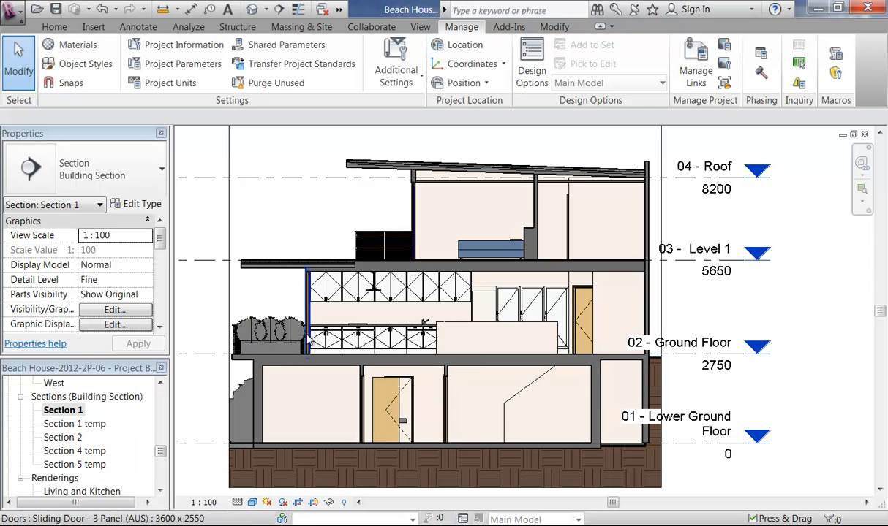
pyautogui.scroll(-1, 304, 231)
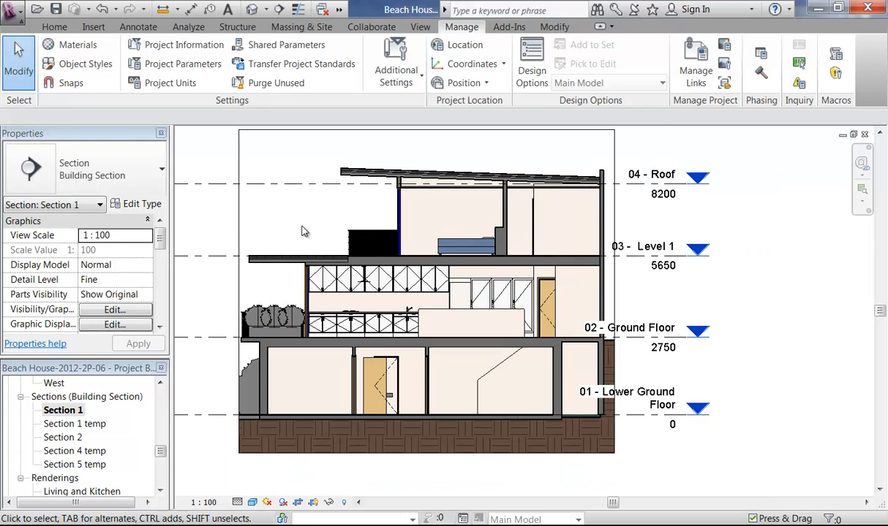
pyautogui.click(636, 261)
pyautogui.moveTo(687, 255); pyautogui.dragTo(723, 256)
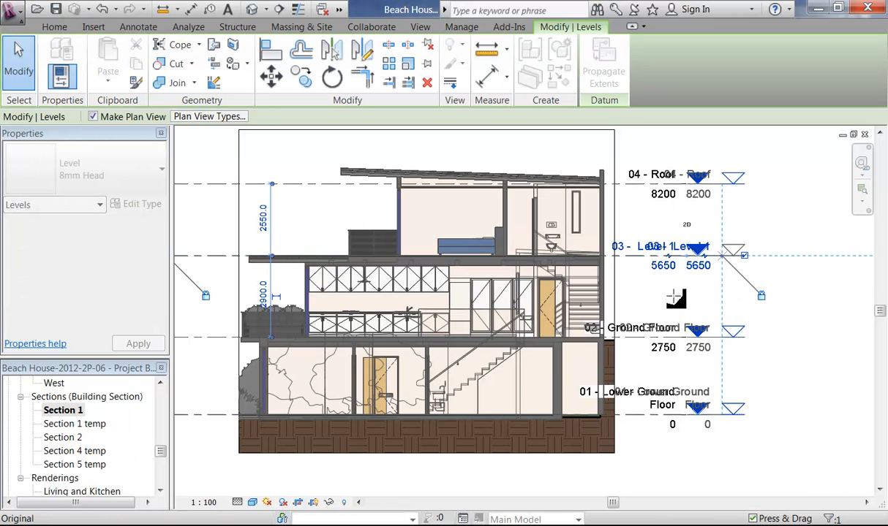
pyautogui.click(620, 304)
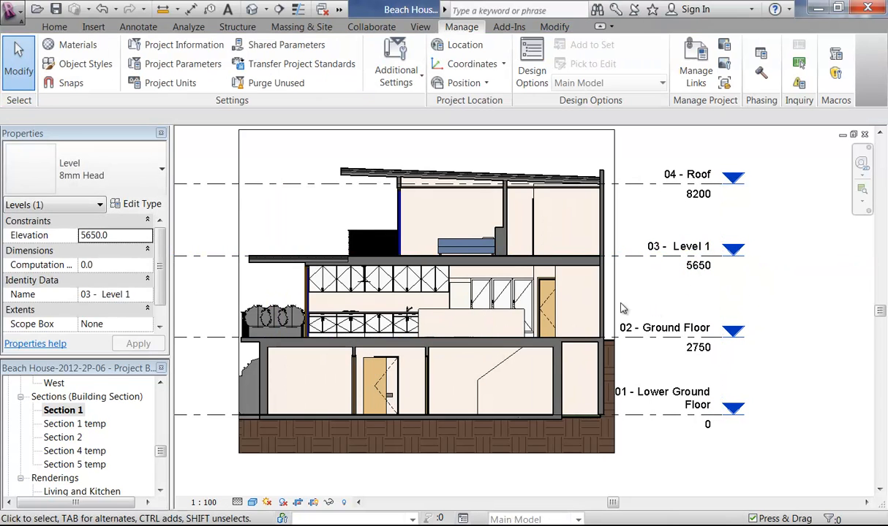
# Step: Hide Section 1's crop region and set its view scale to 1:50
pyautogui.click(313, 503)
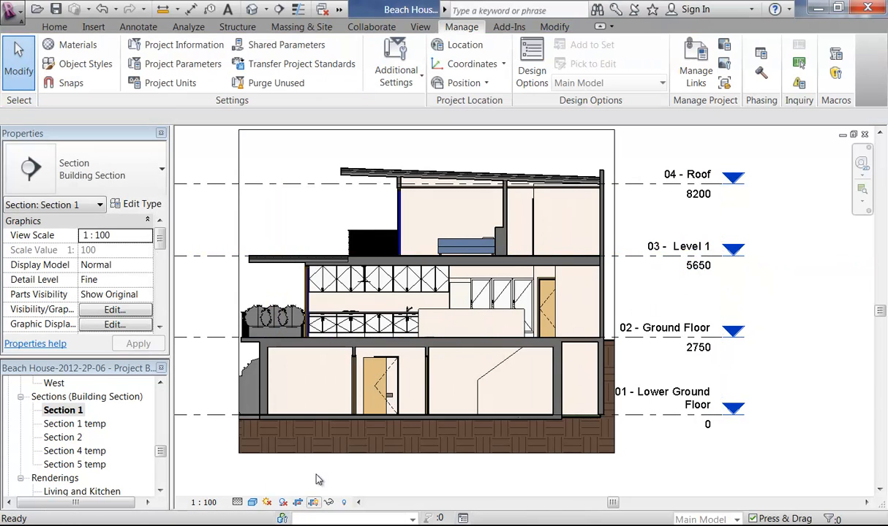
pyautogui.moveTo(234, 217); pyautogui.dragTo(286, 219, button='middle')
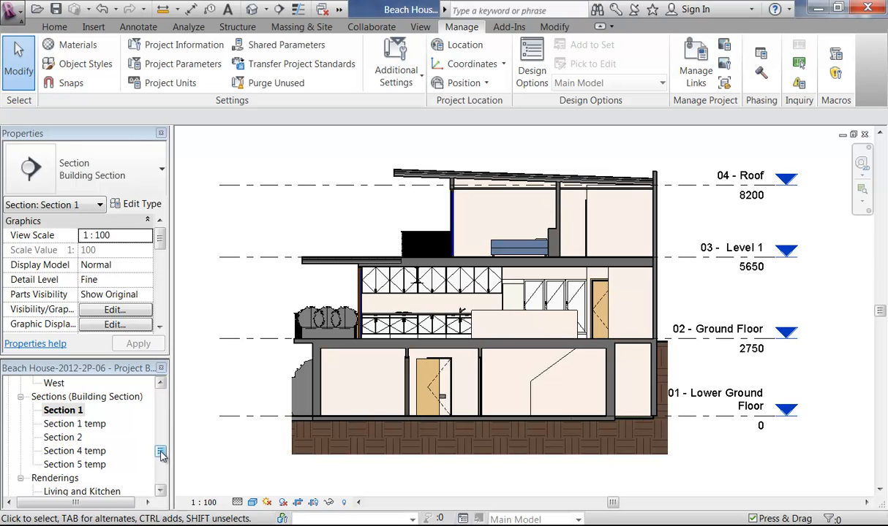
pyautogui.click(203, 503)
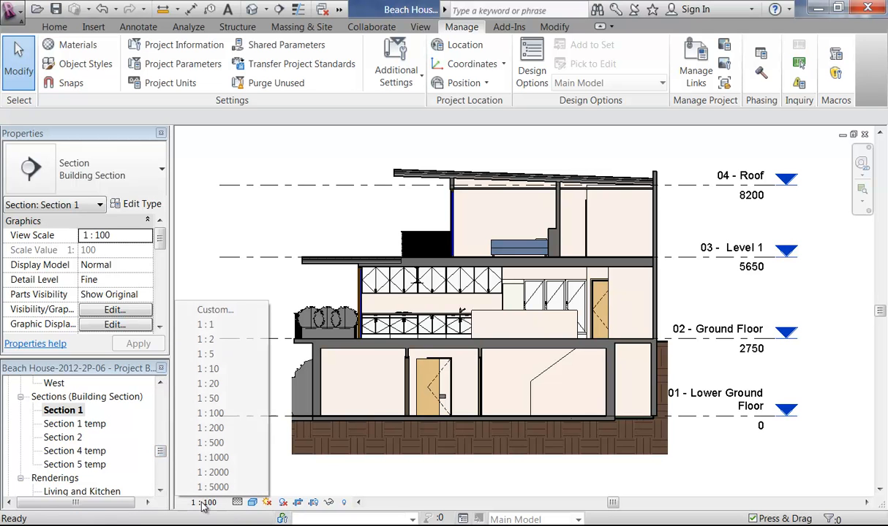
pyautogui.click(220, 399)
# Step: Open sheet A107 - Unnamed and place the Section 1 viewport on it
pyautogui.moveTo(161, 451); pyautogui.dragTo(163, 479)
pyautogui.doubleClick(73, 452)
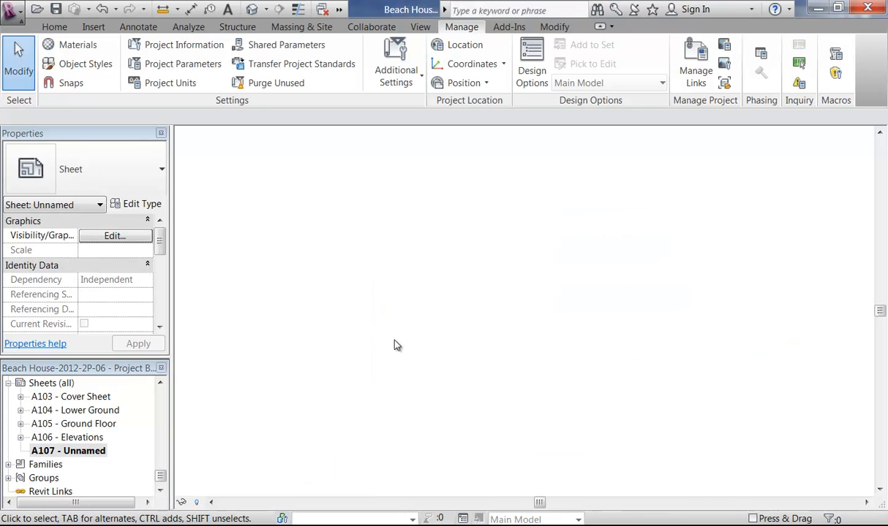
pyautogui.moveTo(162, 477); pyautogui.dragTo(162, 450)
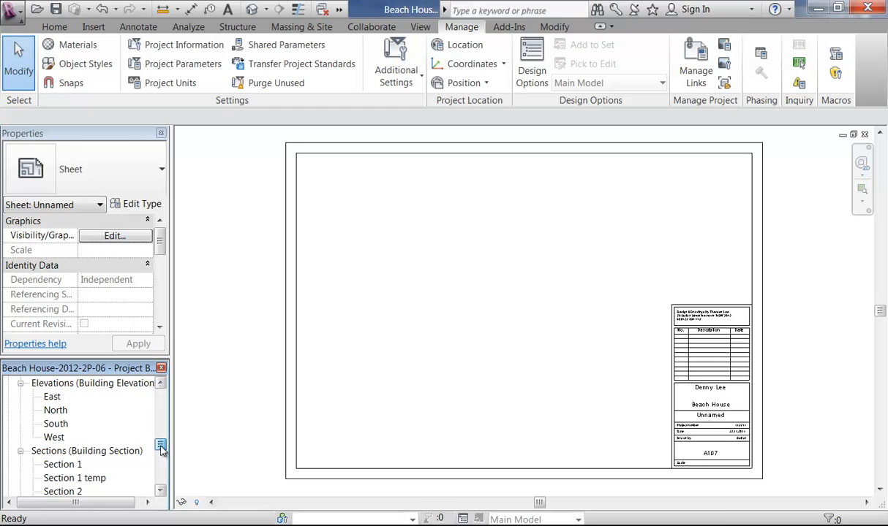
pyautogui.moveTo(63, 465); pyautogui.dragTo(488, 257)
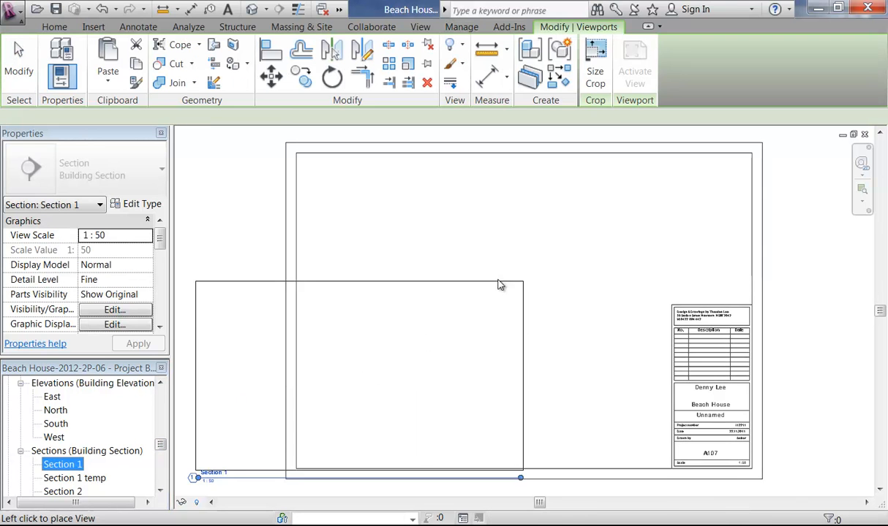
pyautogui.click(506, 291)
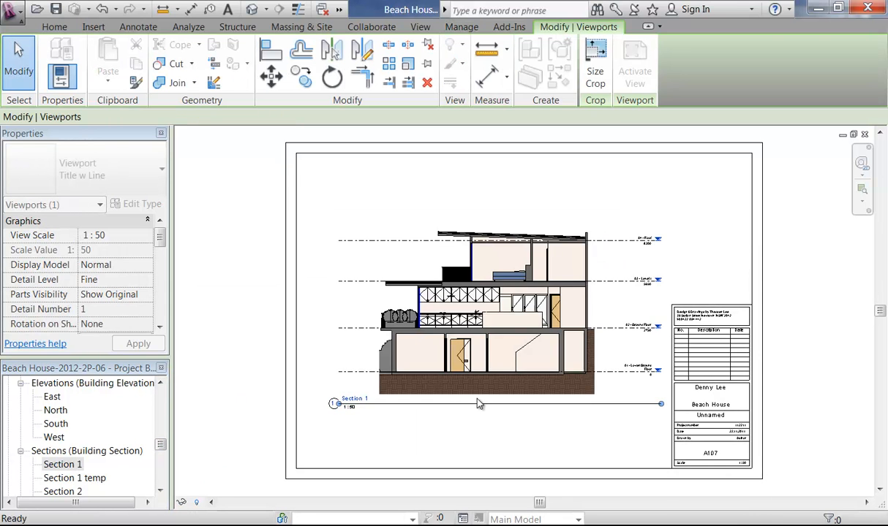
pyautogui.click(484, 431)
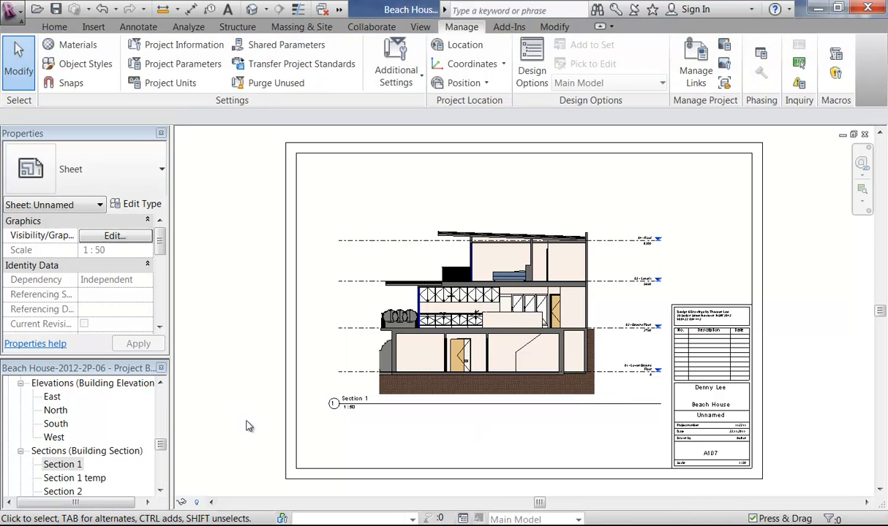
pyautogui.moveTo(160, 448); pyautogui.dragTo(161, 459)
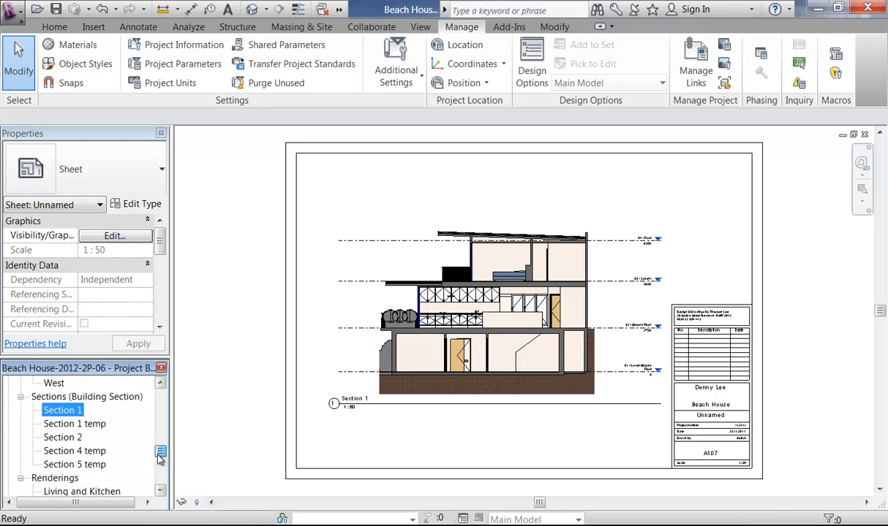
pyautogui.click(64, 411)
# Step: Open Section 2 and back out of applying a view template to it
pyautogui.doubleClick(67, 439)
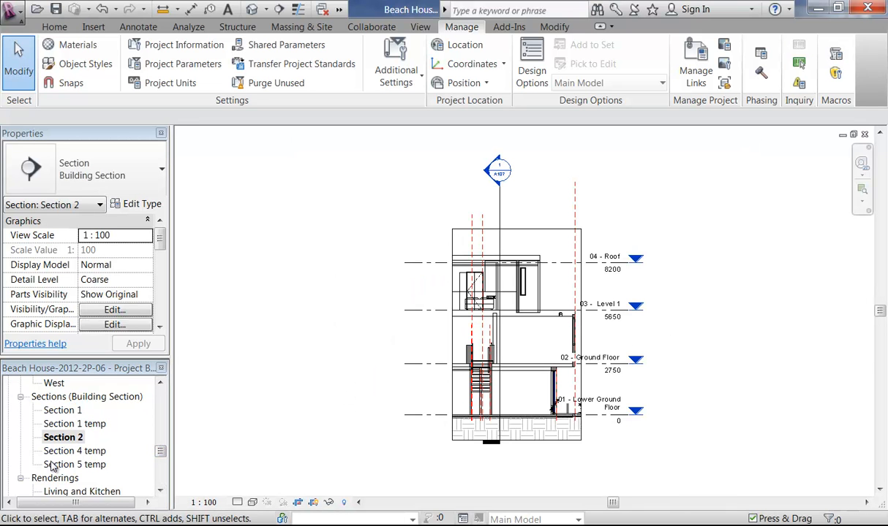
pyautogui.rightClick(66, 438)
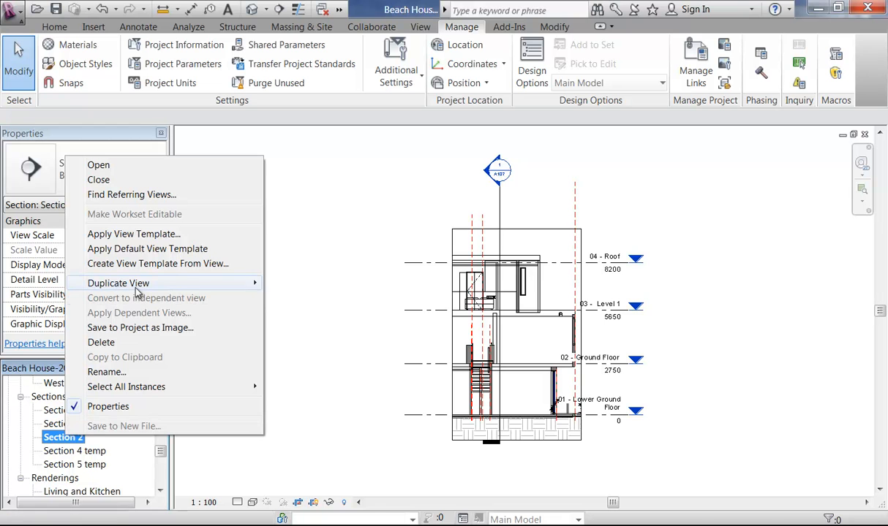
pyautogui.moveTo(136, 287)
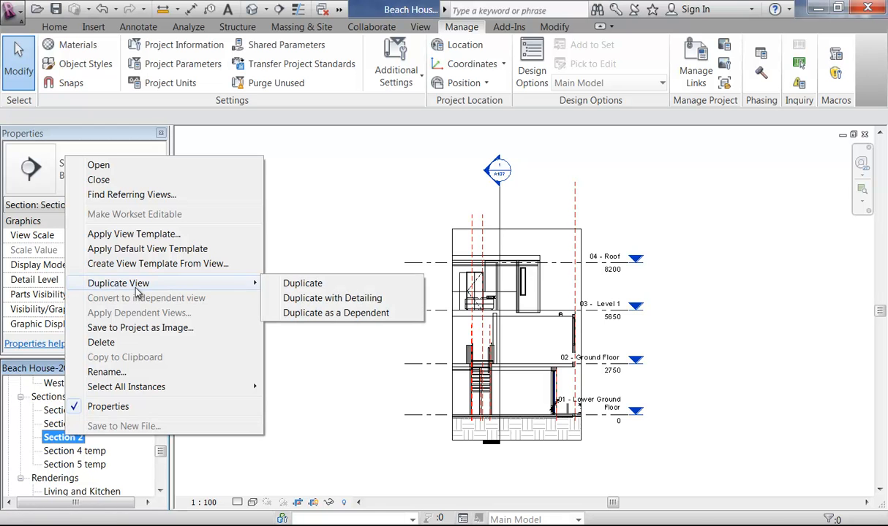
pyautogui.click(134, 235)
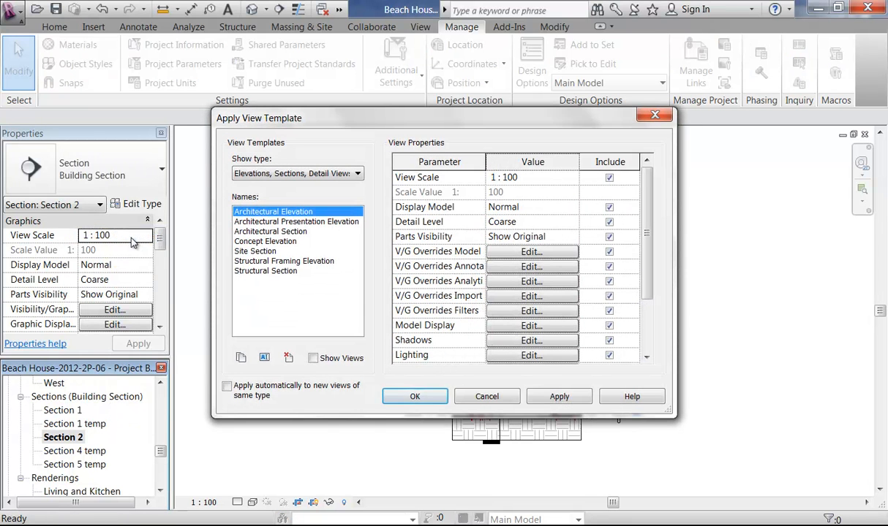
pyautogui.click(487, 397)
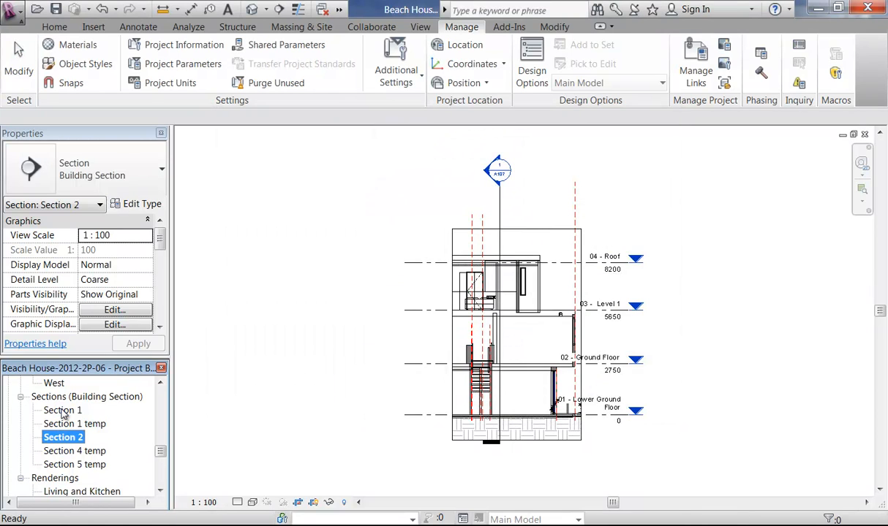
# Step: Create a Concept Section view template from Section 1
pyautogui.doubleClick(61, 410)
pyautogui.rightClick(63, 414)
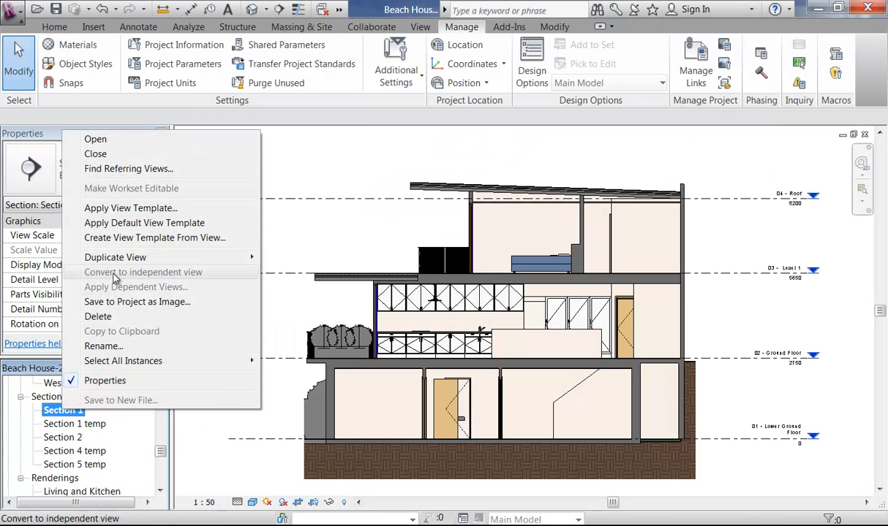
pyautogui.click(111, 238)
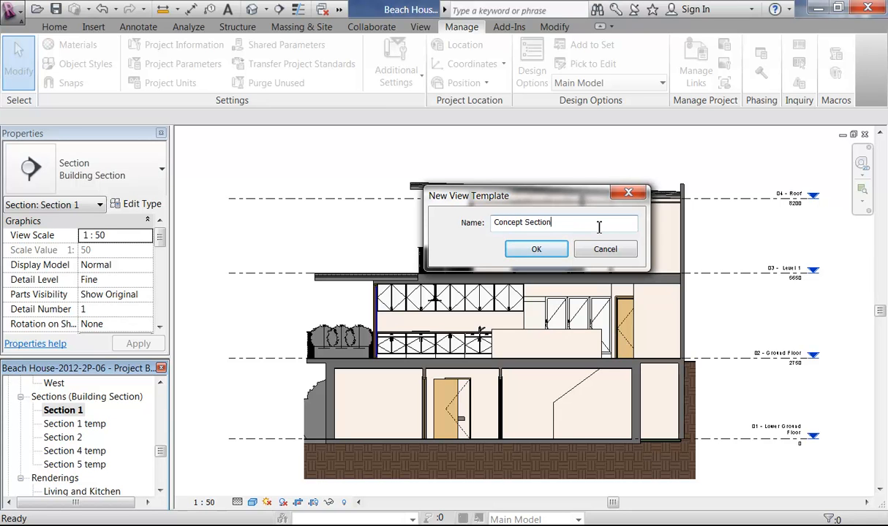
pyautogui.click(547, 250)
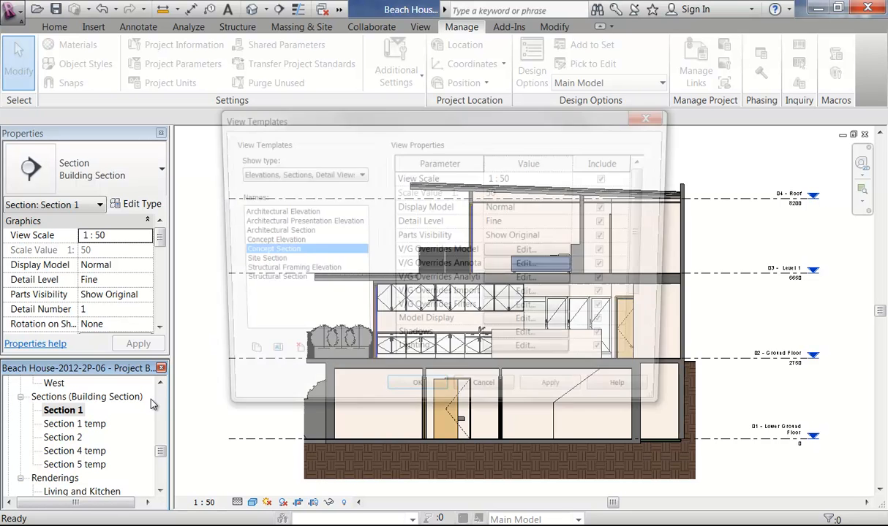
pyautogui.click(413, 396)
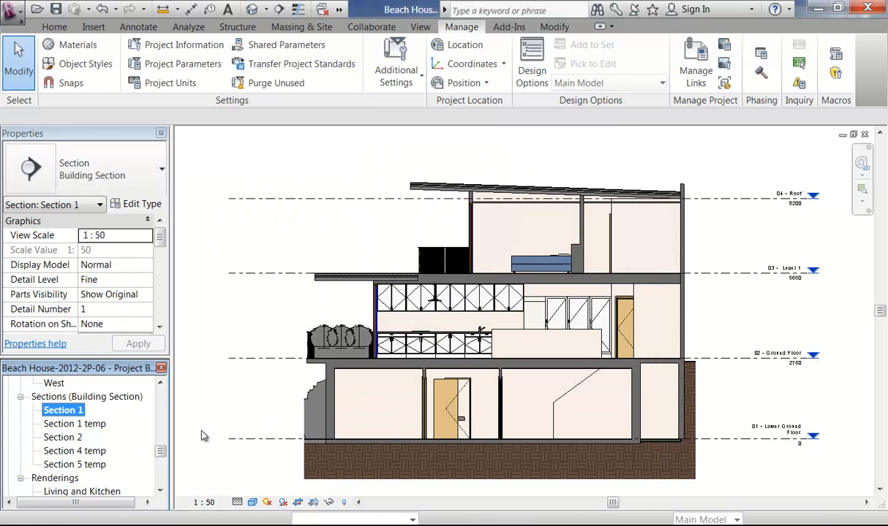
# Step: Apply the Concept Section template to Section 2
pyautogui.click(58, 437)
pyautogui.rightClick(55, 439)
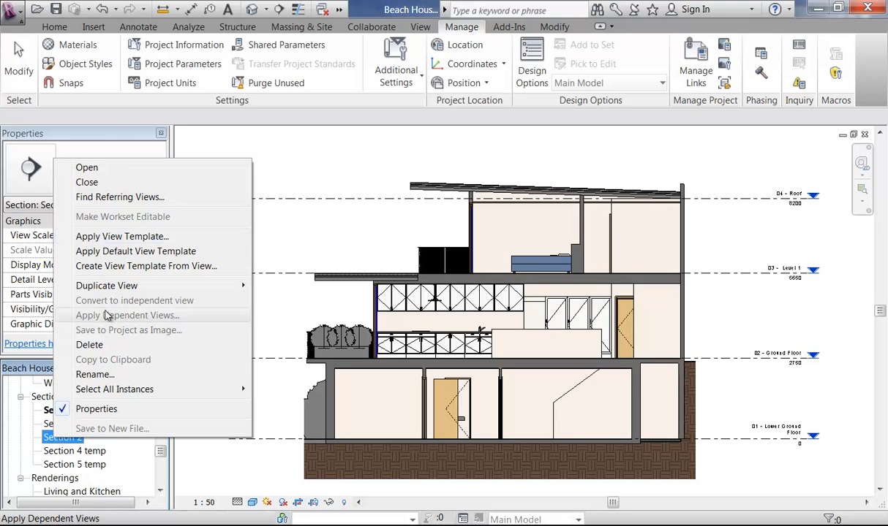
pyautogui.click(95, 237)
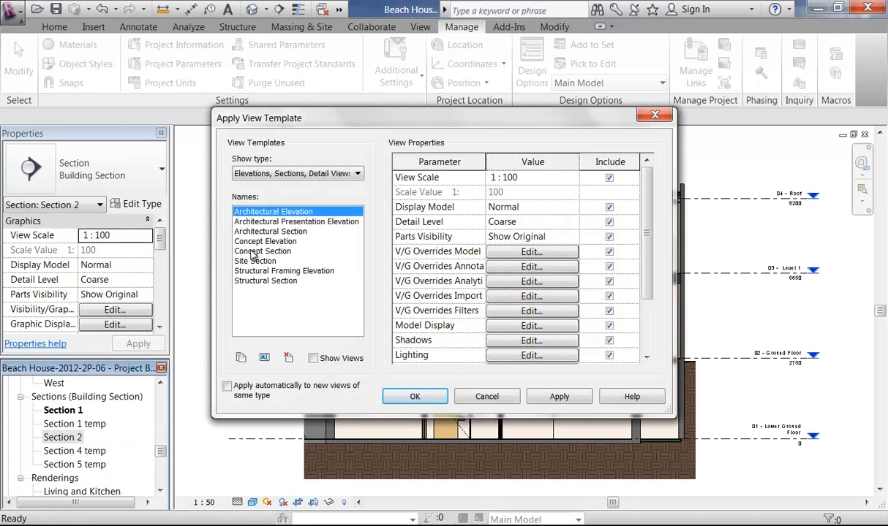
pyautogui.click(257, 252)
pyautogui.click(407, 397)
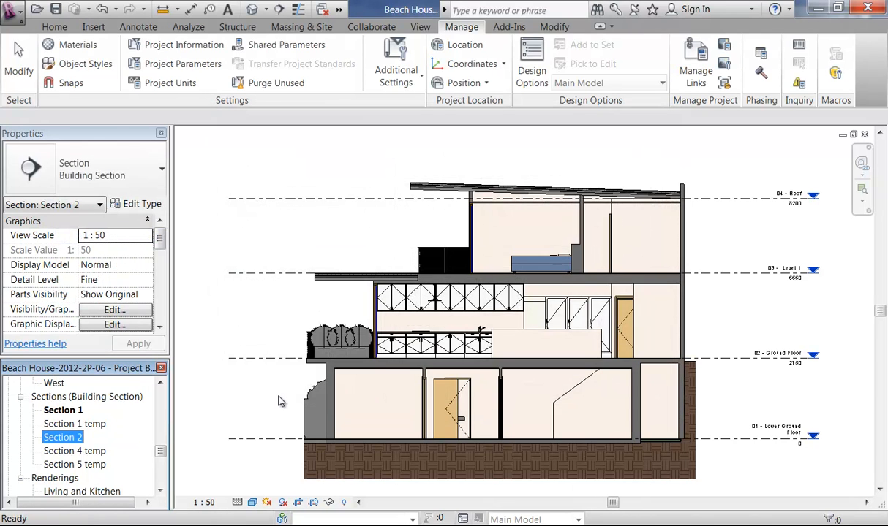
# Step: Widen Section 2's crop region leftward and raise its bottom edge, then reopen Section 1
pyautogui.doubleClick(58, 438)
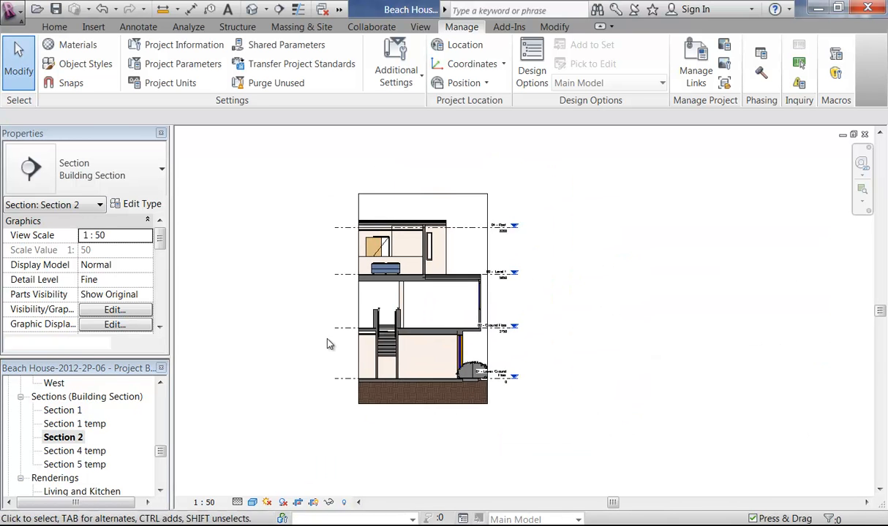
pyautogui.scroll(2, 325, 403)
pyautogui.click(351, 360)
pyautogui.moveTo(351, 361); pyautogui.dragTo(413, 353, button='middle')
pyautogui.moveTo(442, 339); pyautogui.dragTo(359, 338)
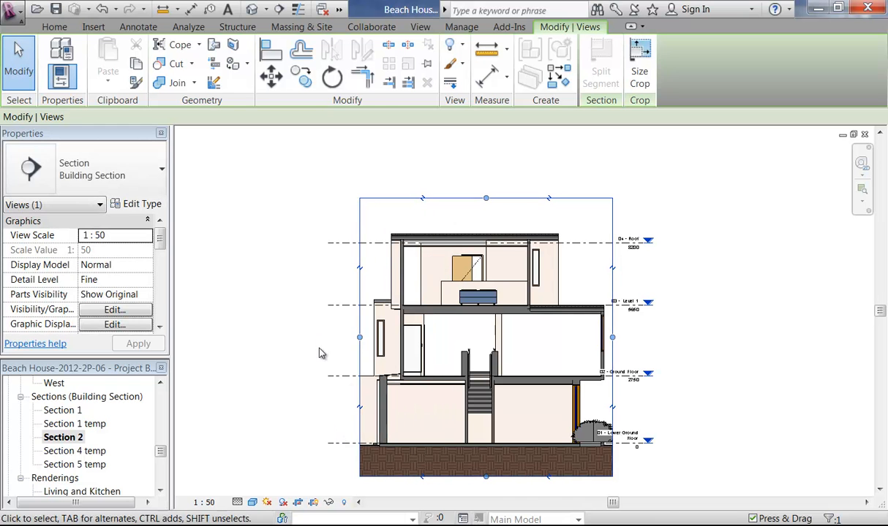
pyautogui.scroll(5, 469, 440)
pyautogui.moveTo(544, 422); pyautogui.dragTo(541, 368)
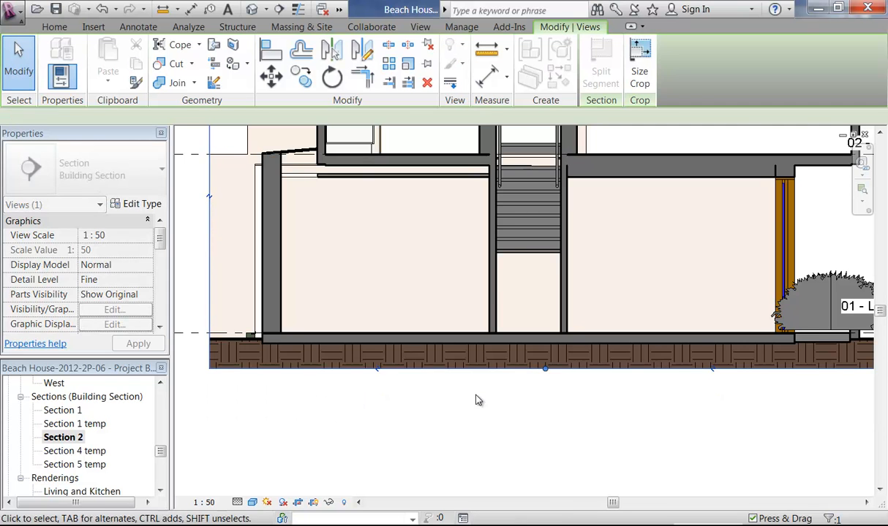
pyautogui.scroll(-3, 483, 420)
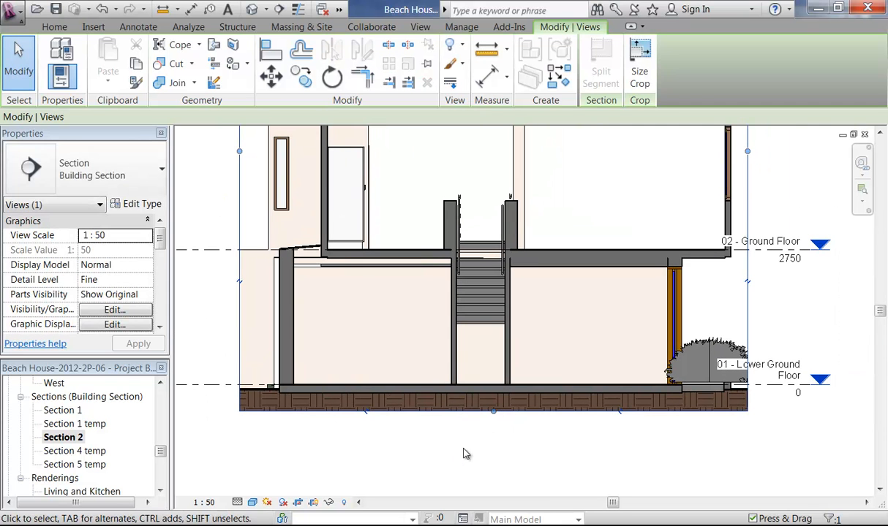
pyautogui.click(287, 450)
pyautogui.doubleClick(64, 410)
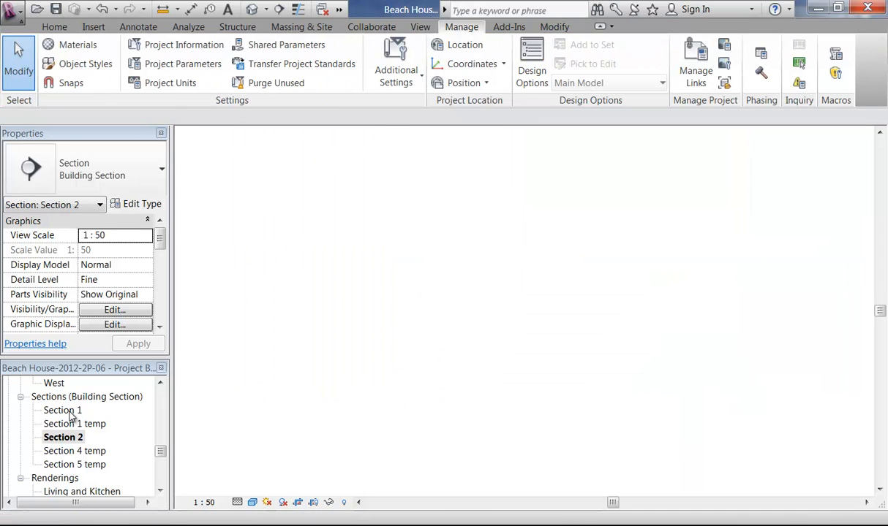
# Step: Show Section 1's crop region and drag its bottom edge up to trim the ground
pyautogui.click(313, 503)
pyautogui.moveTo(412, 486); pyautogui.dragTo(398, 445, button='middle')
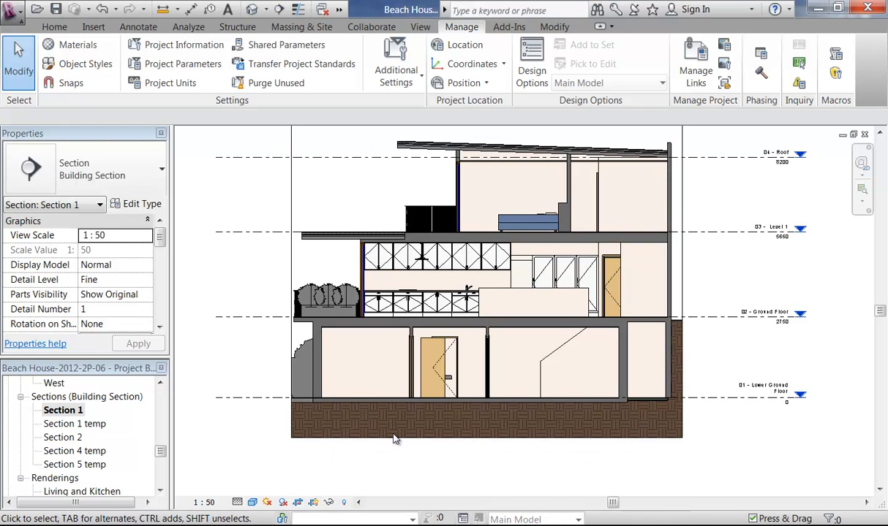
pyautogui.click(484, 438)
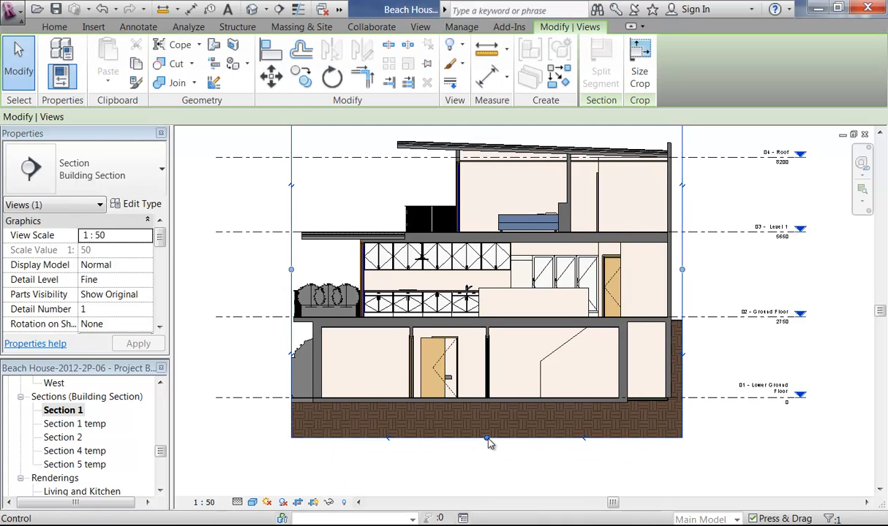
pyautogui.moveTo(489, 428); pyautogui.dragTo(487, 419)
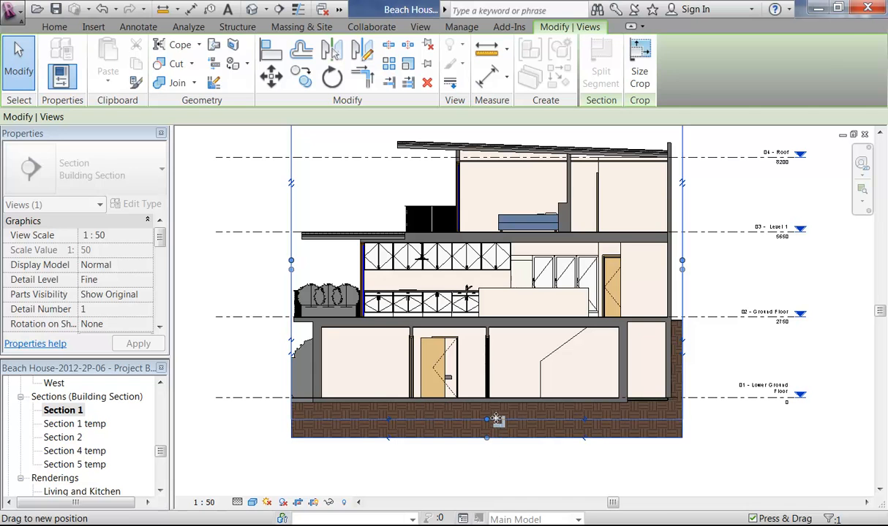
pyautogui.click(591, 459)
# Step: Zoom and pan around Section 1 to check the Floating Timber over Slab floor edge
pyautogui.scroll(8, 669, 398)
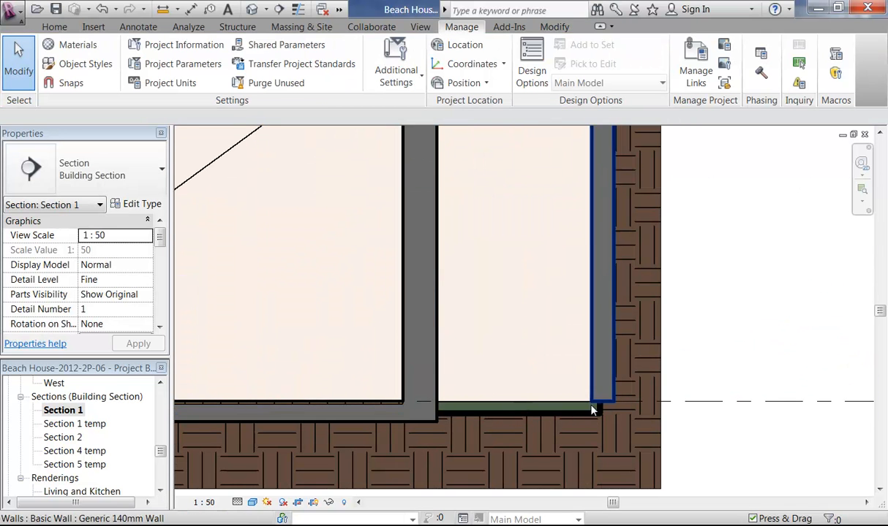
pyautogui.scroll(-3, 451, 392)
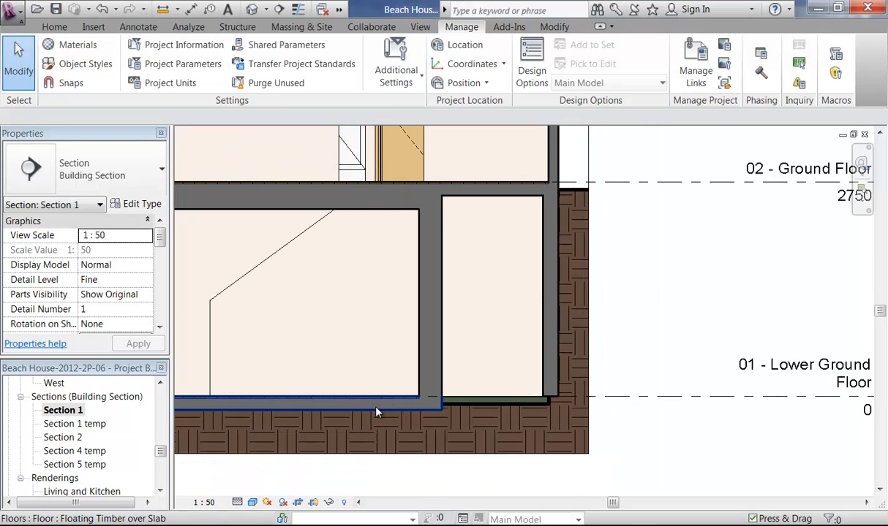
pyautogui.moveTo(290, 345); pyautogui.dragTo(432, 385, button='middle')
pyautogui.scroll(-1, 432, 385)
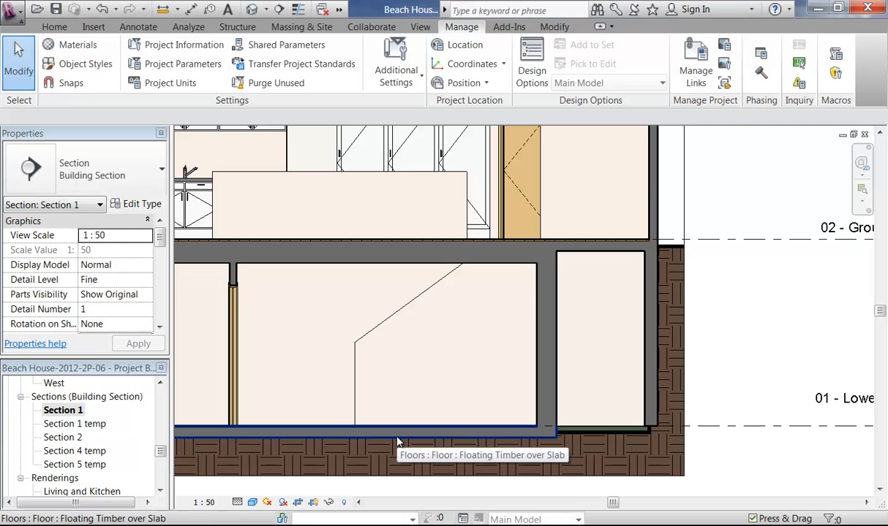
pyautogui.click(397, 439)
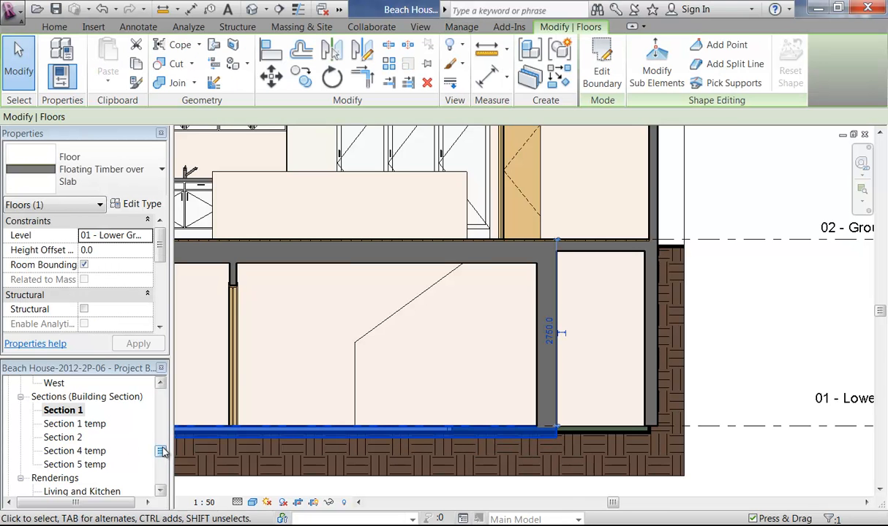
pyautogui.click(413, 388)
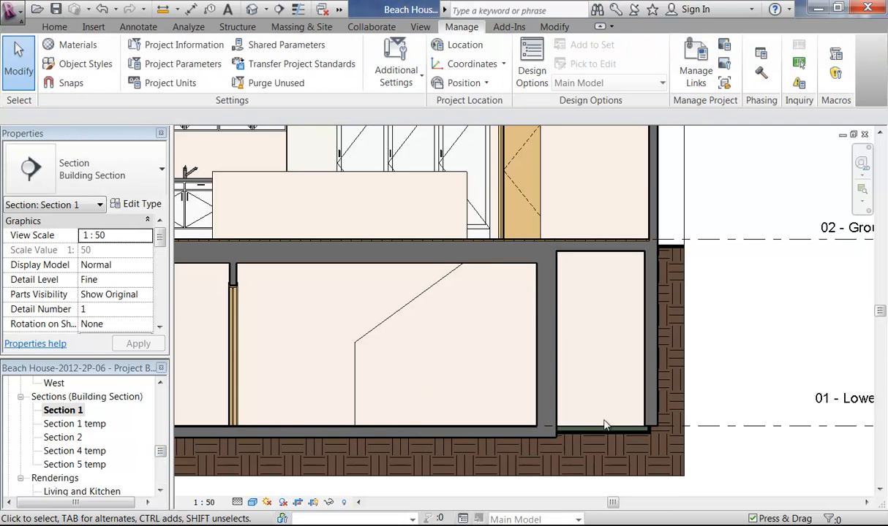
pyautogui.scroll(-4, 512, 402)
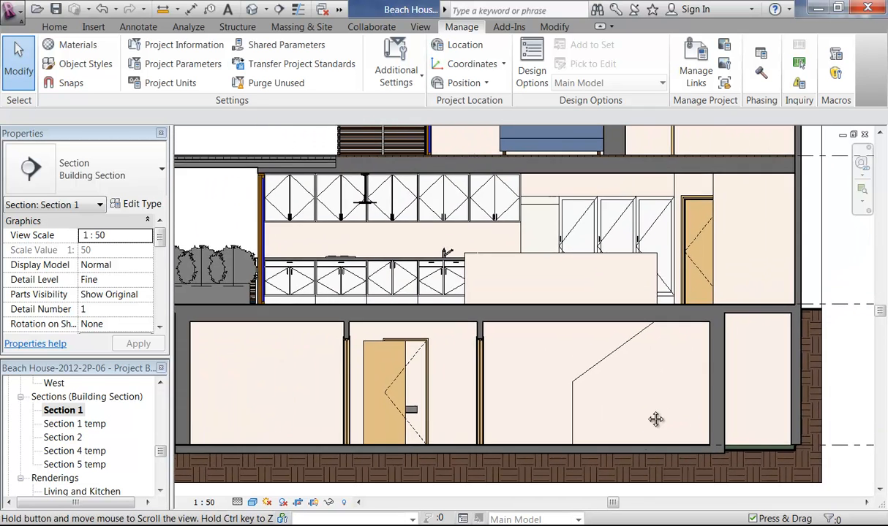
pyautogui.moveTo(525, 472); pyautogui.dragTo(470, 476, button='middle')
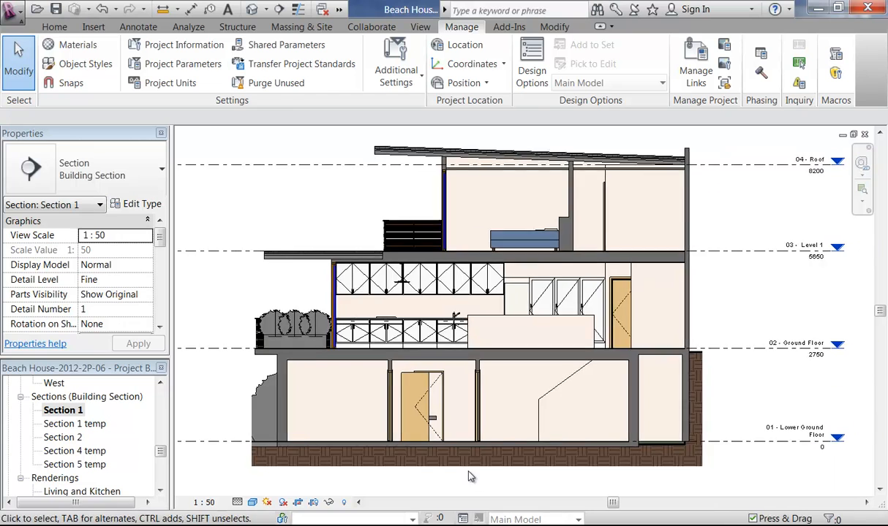
pyautogui.scroll(-2, 469, 476)
# Step: Open Section 2, fit all four levels in view, and select the 04 - Roof level
pyautogui.doubleClick(62, 438)
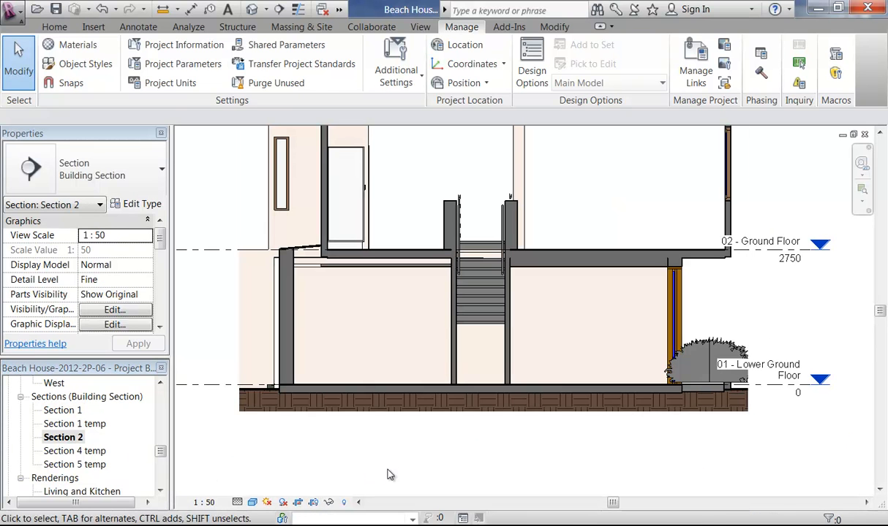
pyautogui.scroll(-1, 389, 468)
pyautogui.moveTo(415, 478); pyautogui.dragTo(376, 508, button='middle')
pyautogui.scroll(-1, 492, 438)
pyautogui.moveTo(491, 437); pyautogui.dragTo(486, 410, button='middle')
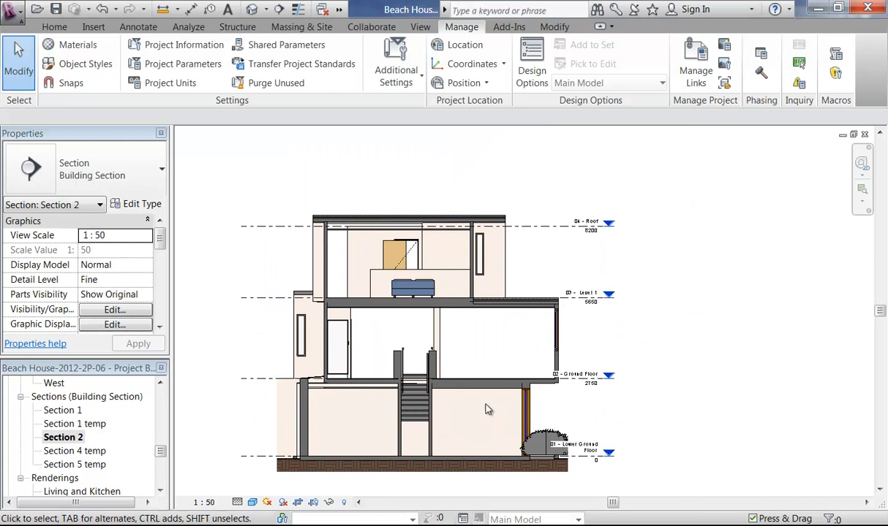
pyautogui.click(532, 227)
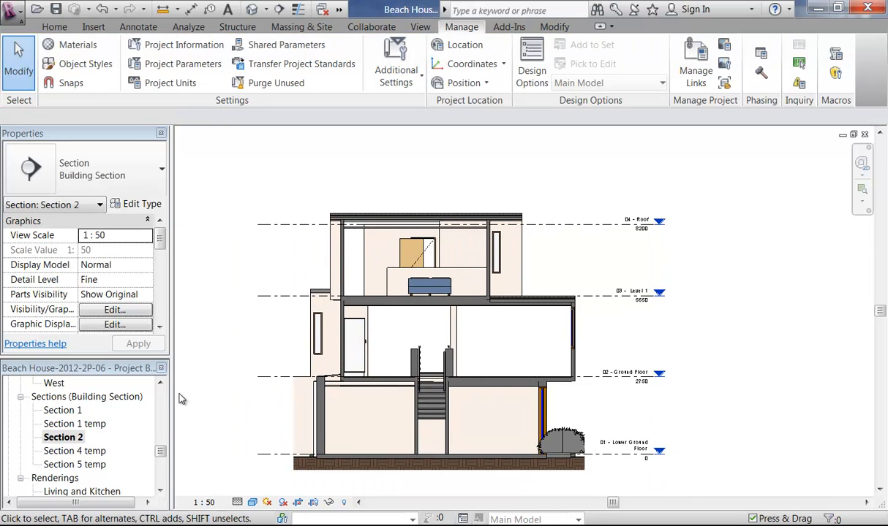
pyautogui.moveTo(162, 454); pyautogui.dragTo(158, 482)
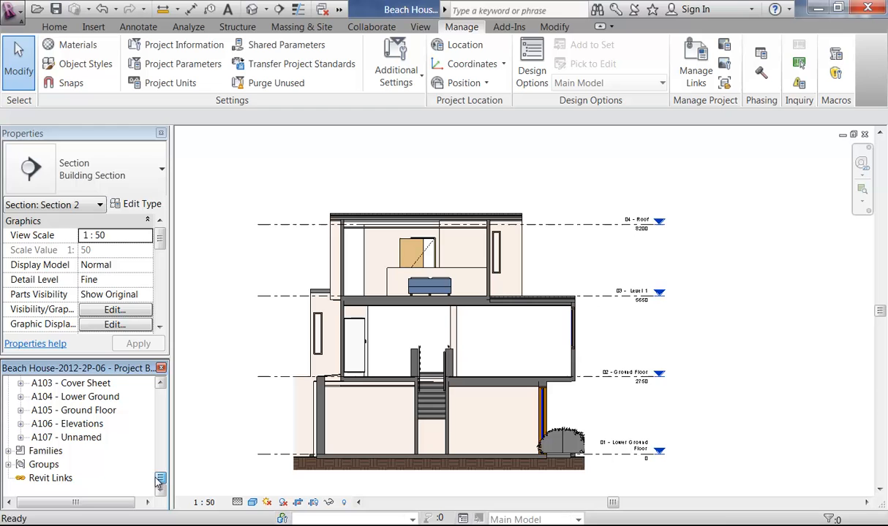
# Step: Rename sheet A107 to 'Sections' in its title block
pyautogui.doubleClick(93, 437)
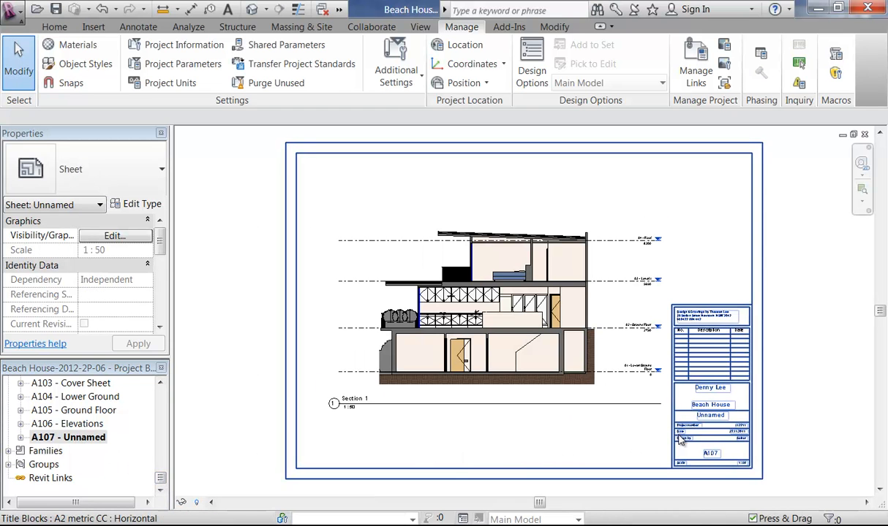
pyautogui.click(716, 424)
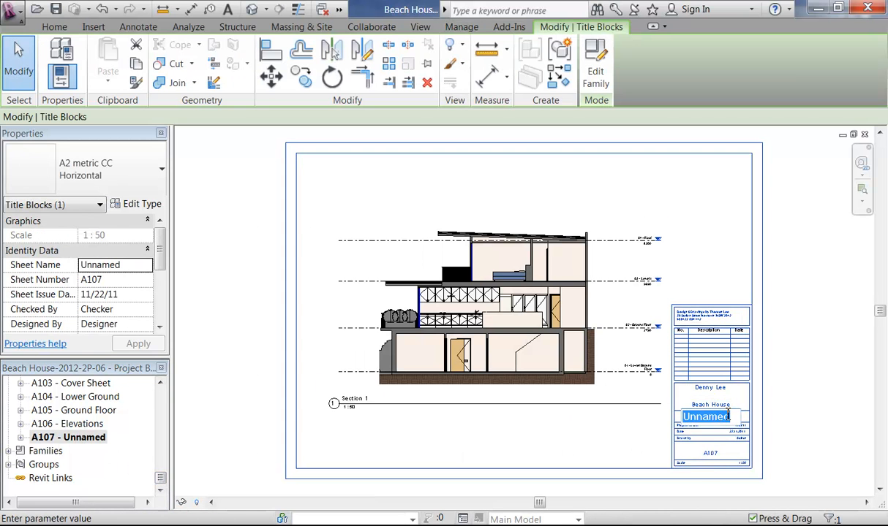
pyautogui.press('Return')
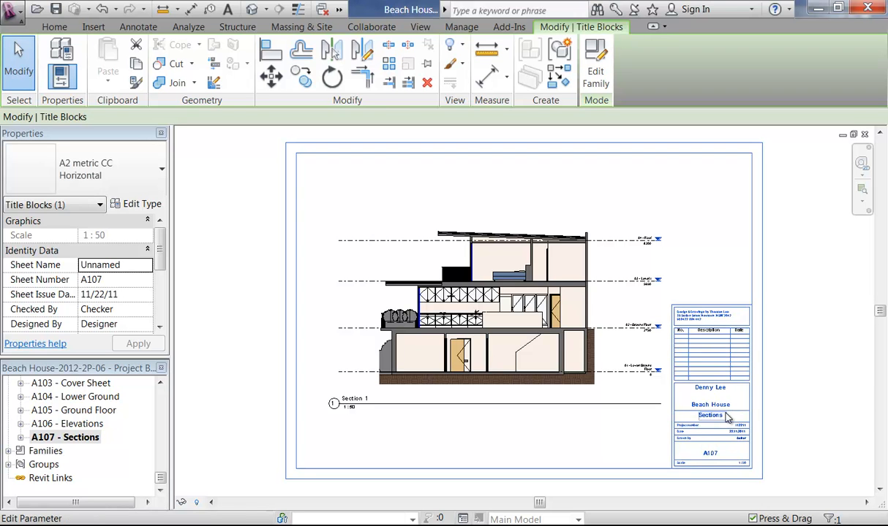
pyautogui.moveTo(161, 481); pyautogui.dragTo(162, 476)
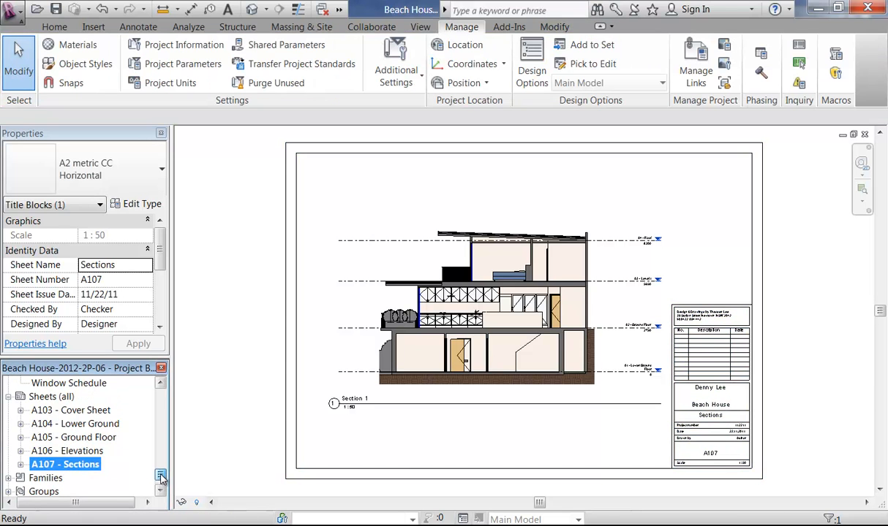
# Step: Create new sheet A108 and place the Section 2 viewport on it
pyautogui.rightClick(67, 397)
pyautogui.click(101, 407)
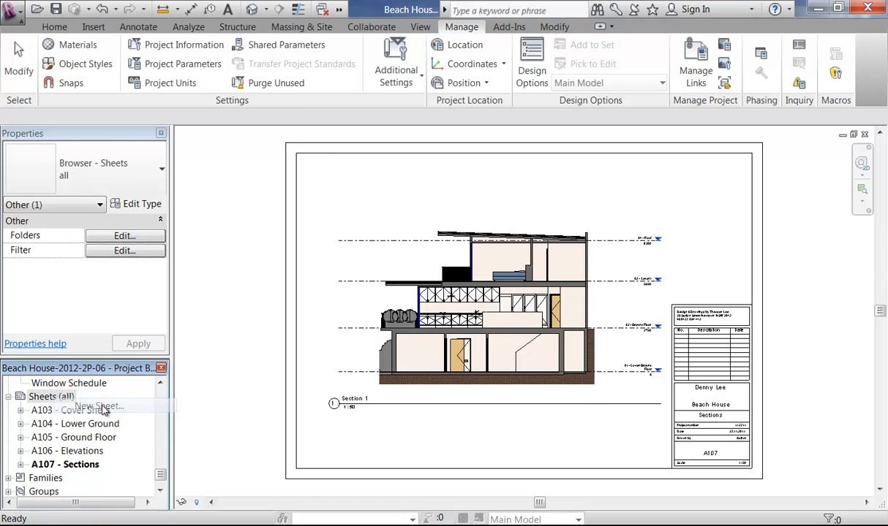
pyautogui.click(482, 441)
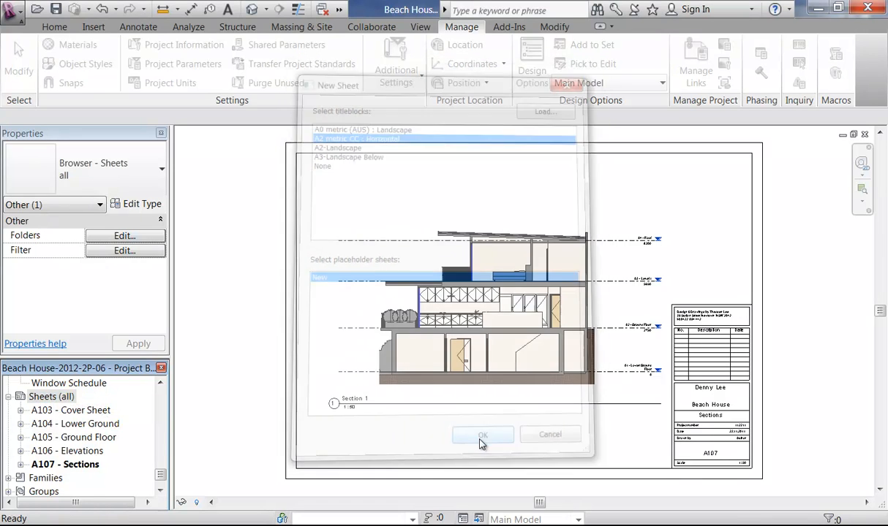
pyautogui.click(160, 384)
pyautogui.moveTo(161, 385); pyautogui.dragTo(161, 385)
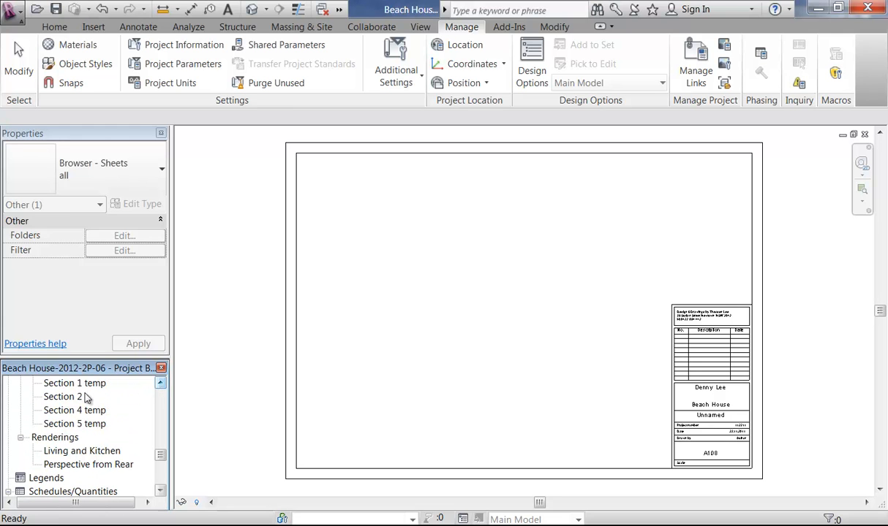
pyautogui.moveTo(63, 399); pyautogui.dragTo(509, 311)
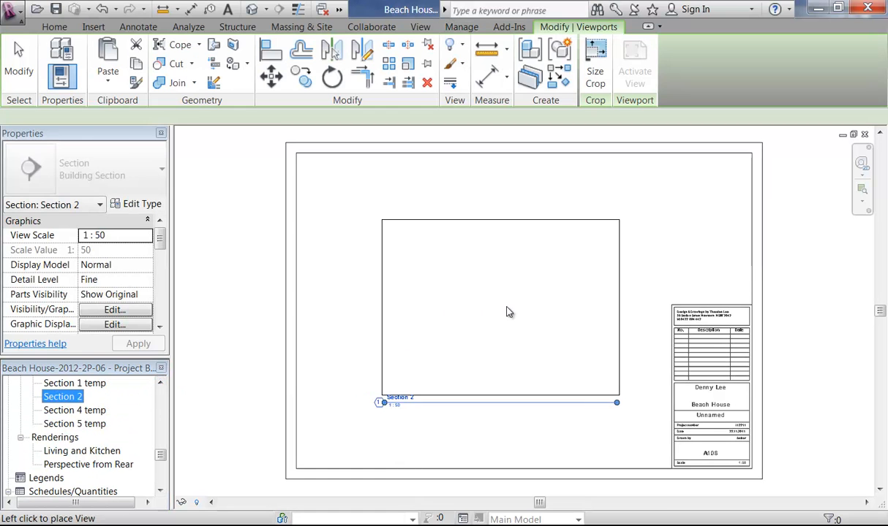
pyautogui.click(507, 305)
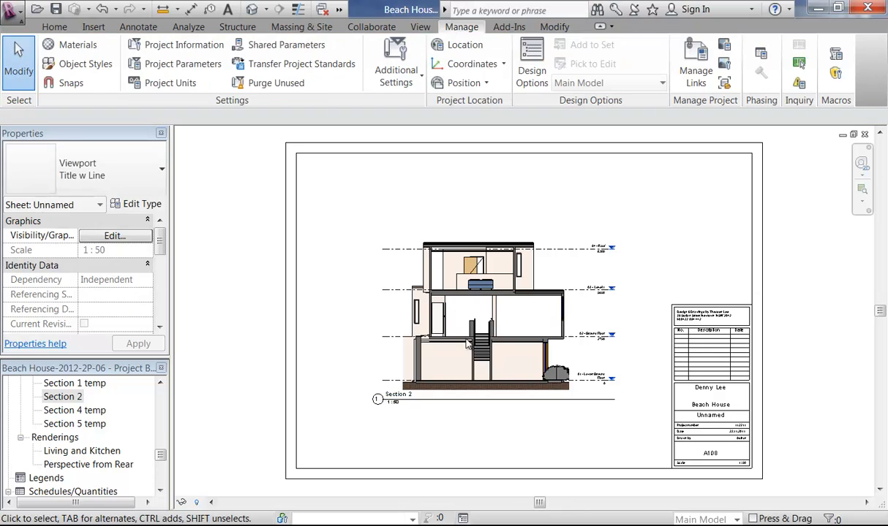
pyautogui.click(234, 349)
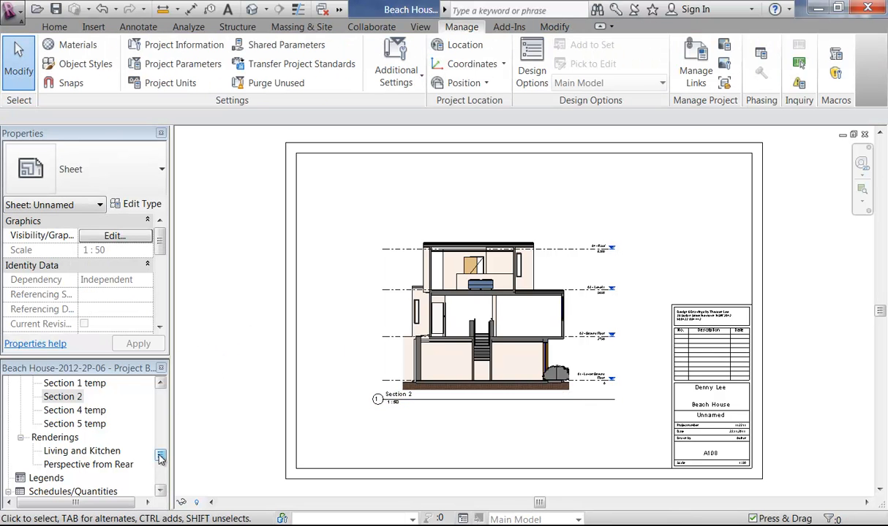
pyautogui.scroll(10, 161, 457)
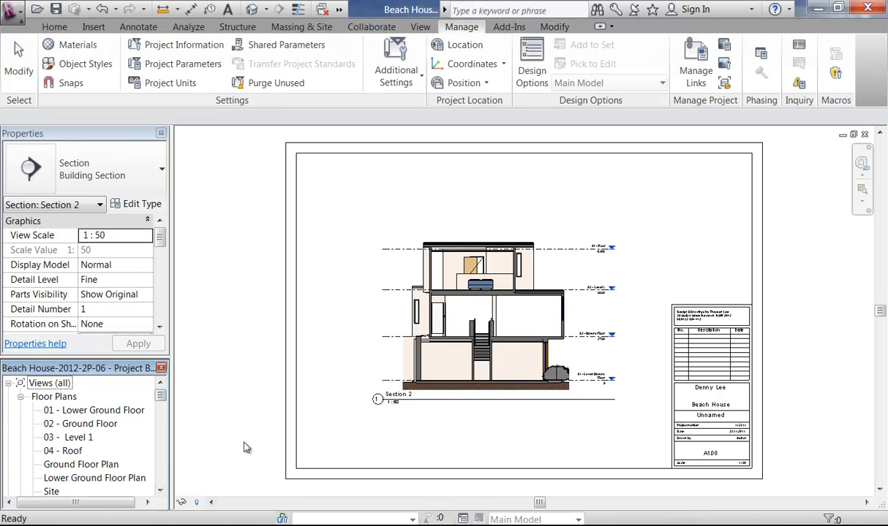
# Step: Open the Ground Floor Plan and zoom in on the section head referencing A108
pyautogui.click(209, 433)
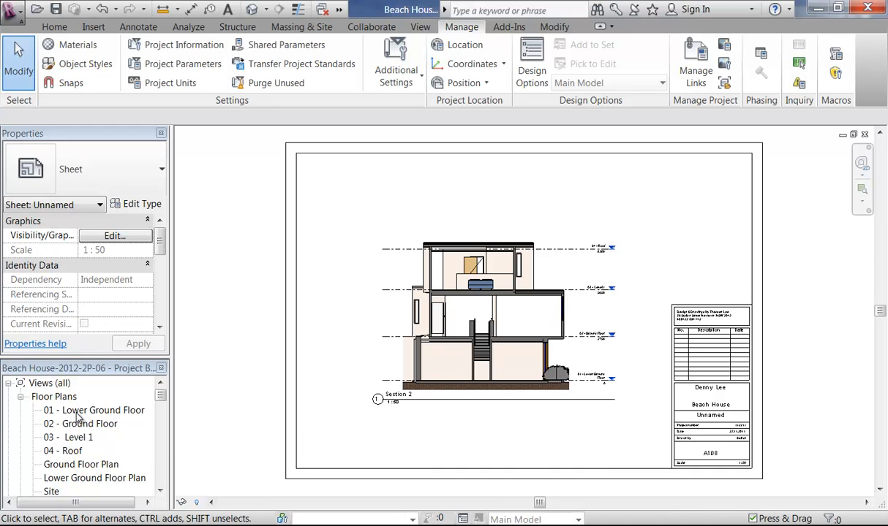
pyautogui.doubleClick(74, 465)
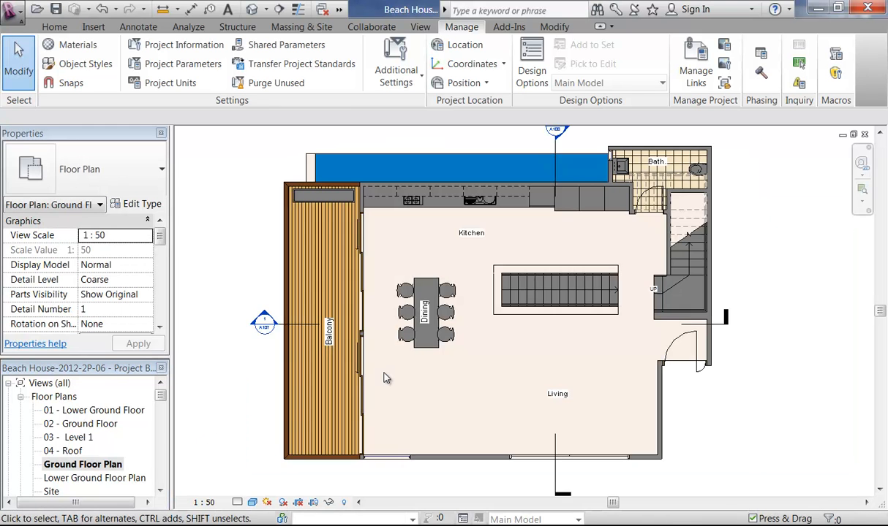
pyautogui.scroll(5, 486, 191)
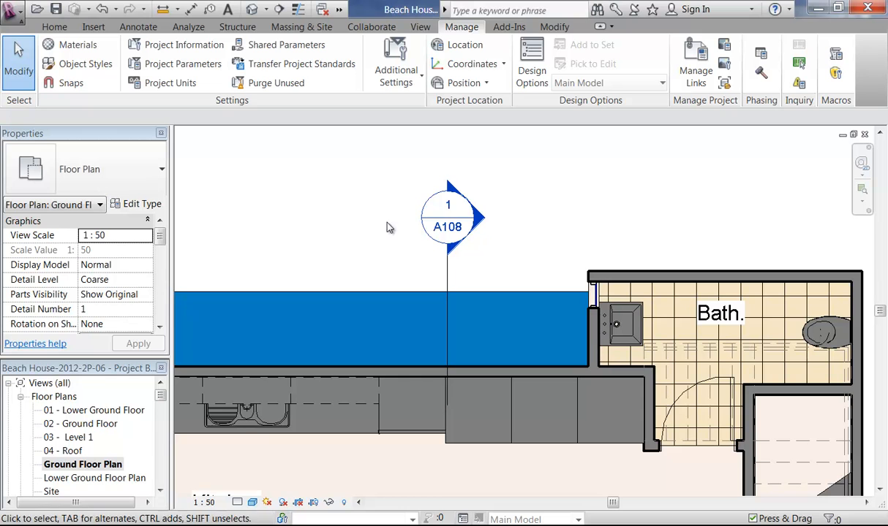
pyautogui.scroll(-3, 434, 234)
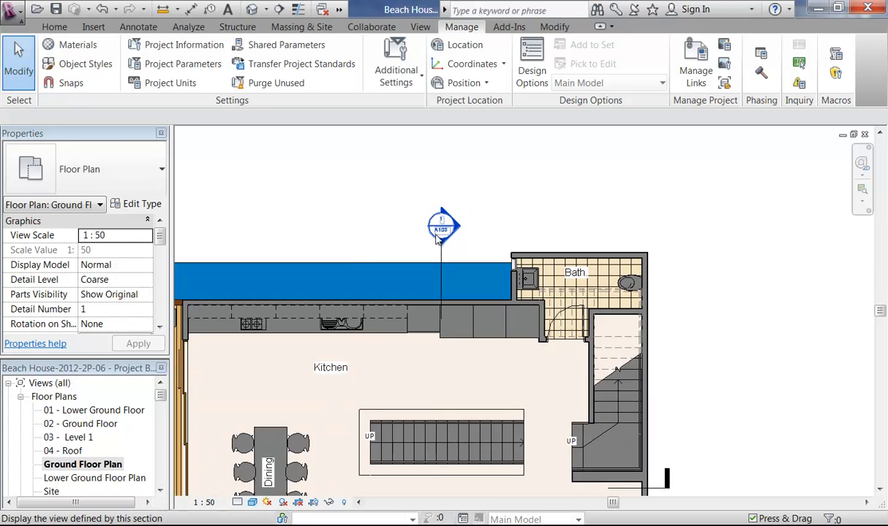
pyautogui.scroll(-4, 436, 237)
pyautogui.scroll(2, 452, 353)
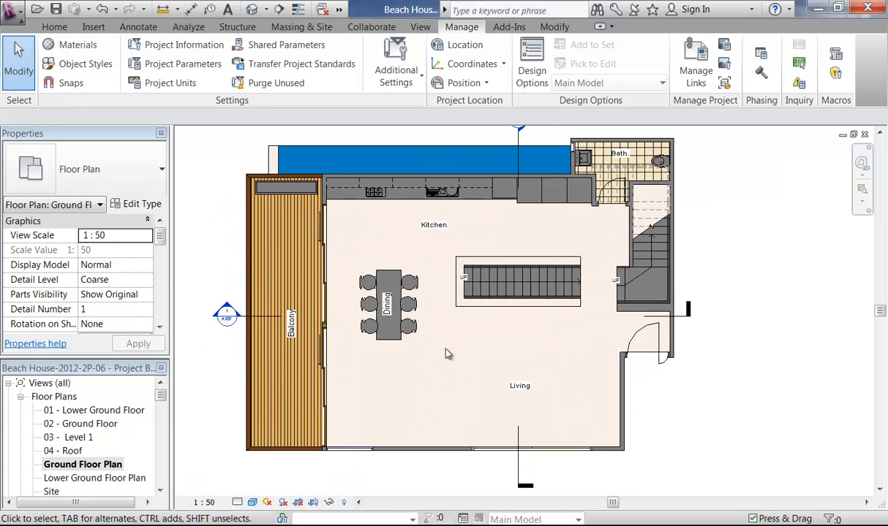
pyautogui.moveTo(446, 354); pyautogui.dragTo(435, 368, button='middle')
pyautogui.moveTo(161, 399); pyautogui.dragTo(158, 428)
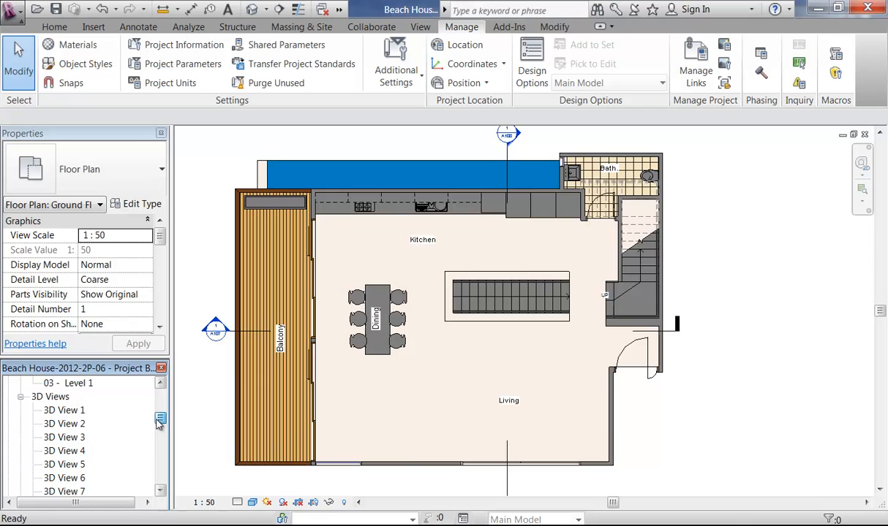
# Step: Look through 3D Views 1 and 2, then open and frame the 3D View 3 kitchen perspective
pyautogui.doubleClick(65, 410)
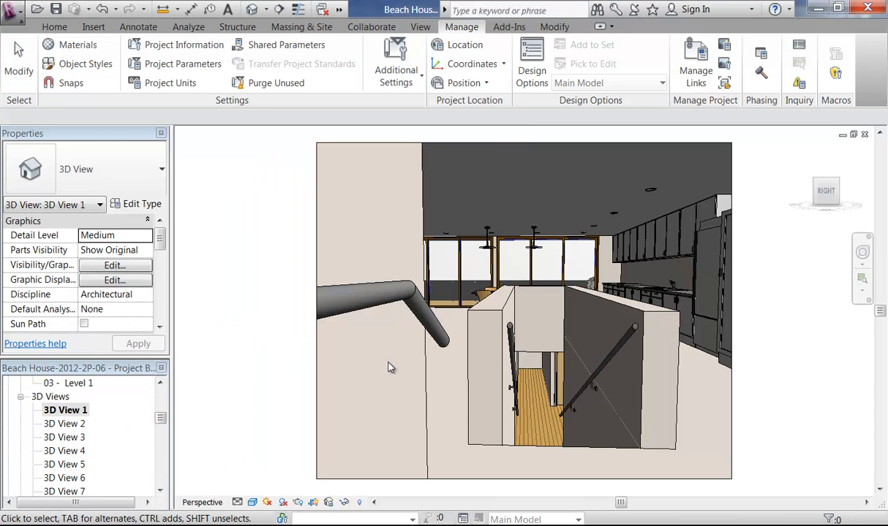
pyautogui.doubleClick(73, 424)
pyautogui.click(63, 439)
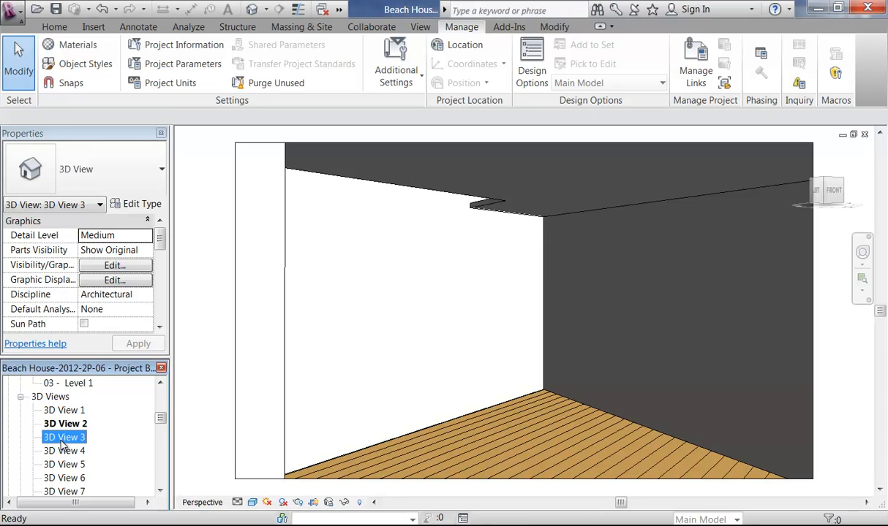
pyautogui.doubleClick(63, 441)
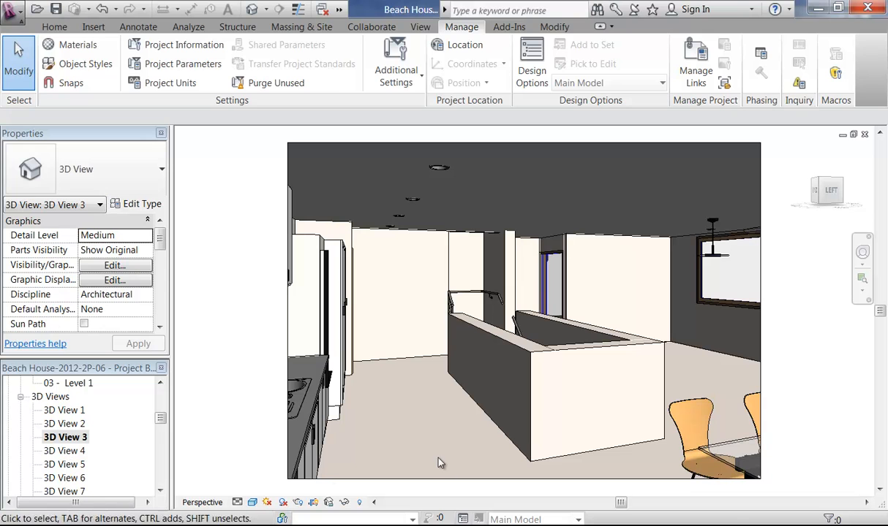
pyautogui.click(415, 427)
pyautogui.click(242, 436)
pyautogui.scroll(-1, 248, 416)
pyautogui.moveTo(269, 419); pyautogui.dragTo(256, 413, button='middle')
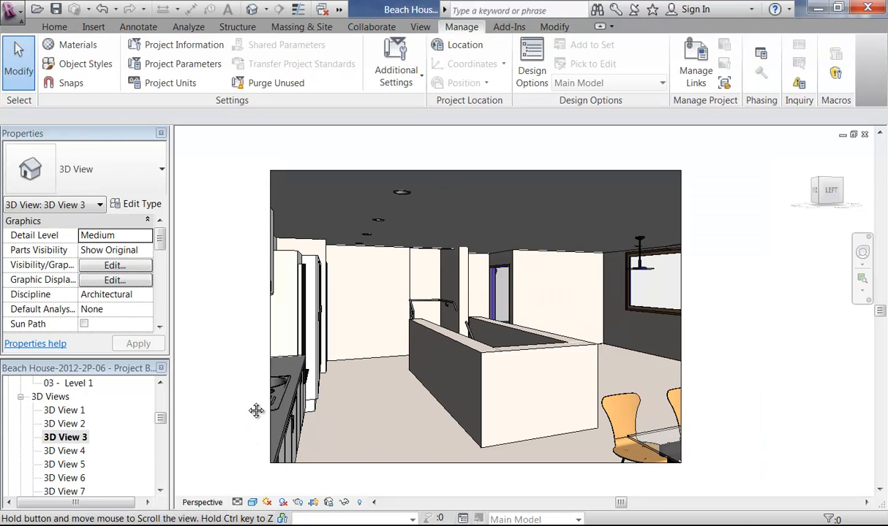
pyautogui.scroll(1, 365, 409)
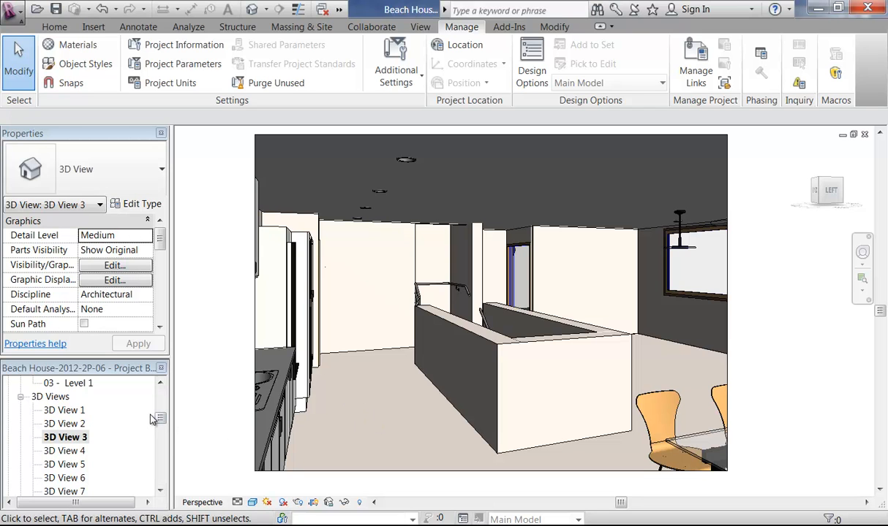
pyautogui.moveTo(161, 419); pyautogui.dragTo(161, 475)
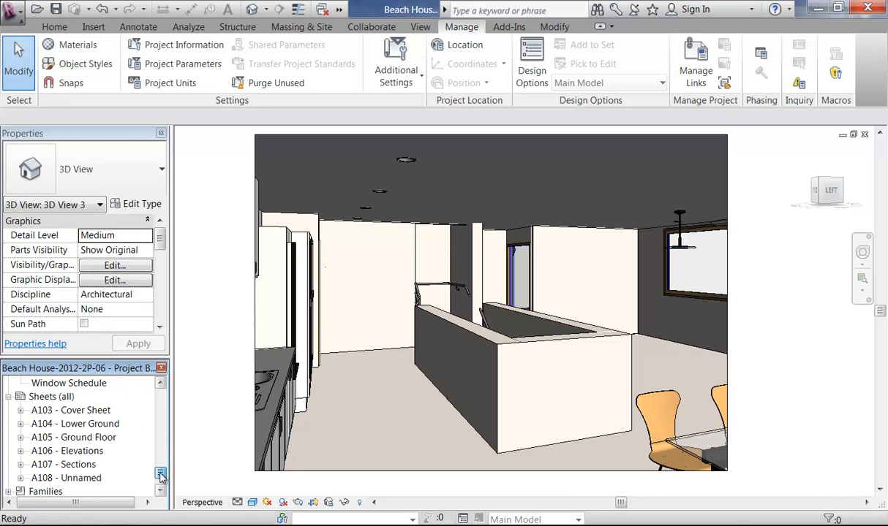
# Step: Create new sheet A109 using the A2 metric CC : Horizontal titleblock
pyautogui.rightClick(48, 410)
pyautogui.rightClick(44, 399)
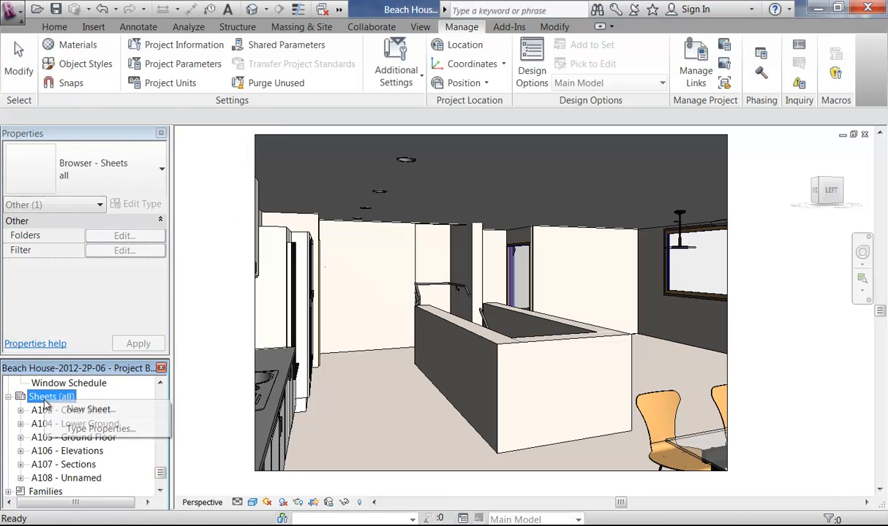
pyautogui.click(89, 410)
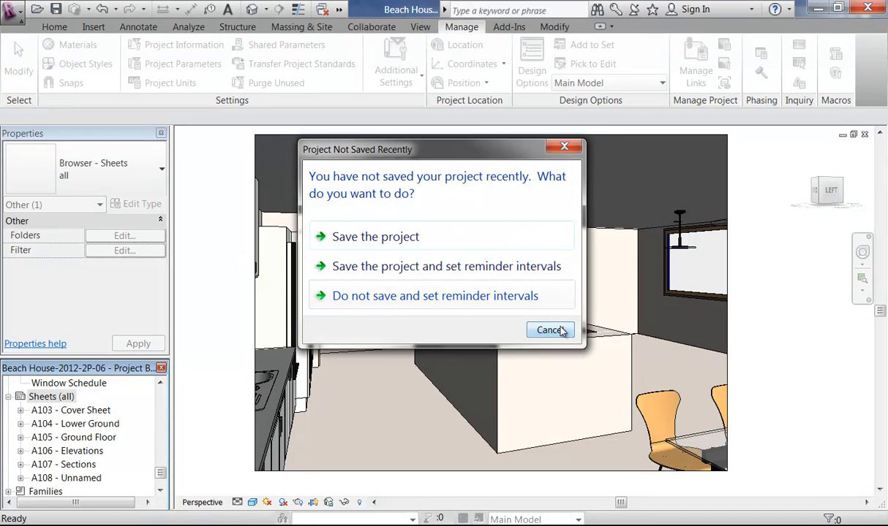
pyautogui.click(552, 331)
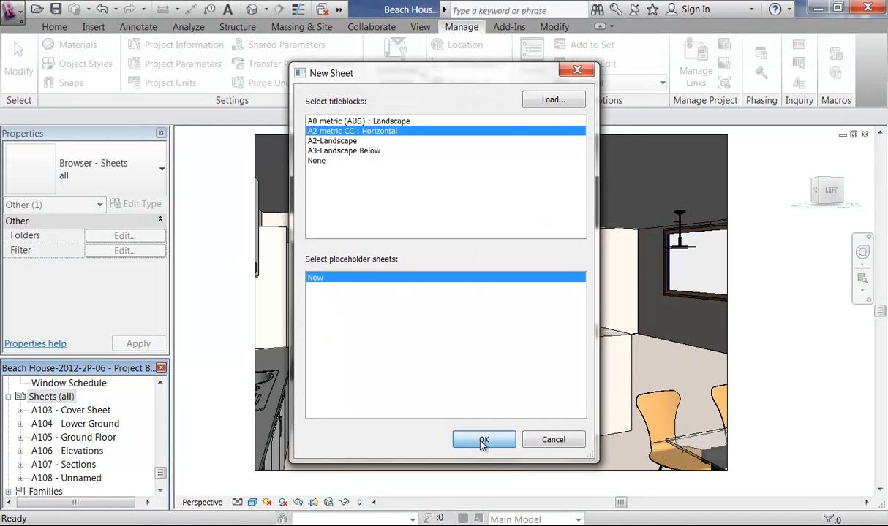
pyautogui.click(482, 441)
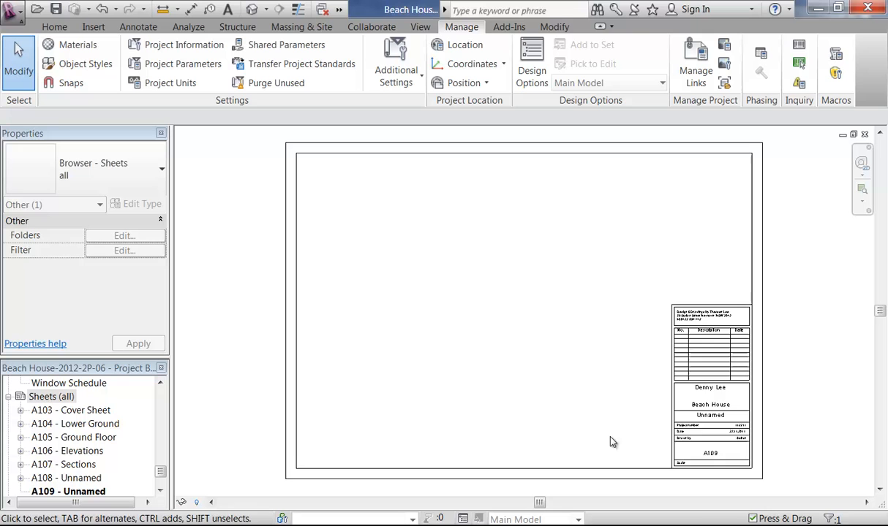
# Step: Name the new sheet 'Perspective Views' in its titleblock
pyautogui.doubleClick(718, 419)
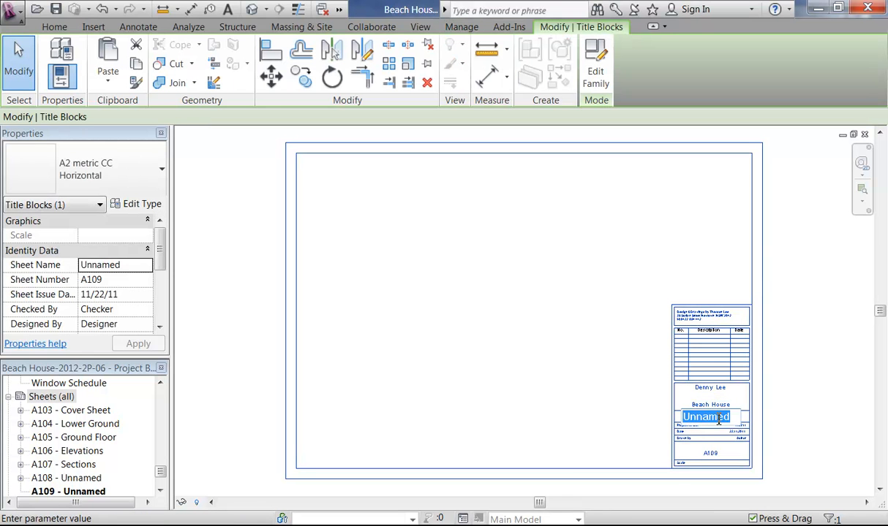
pyautogui.write('Perspective')
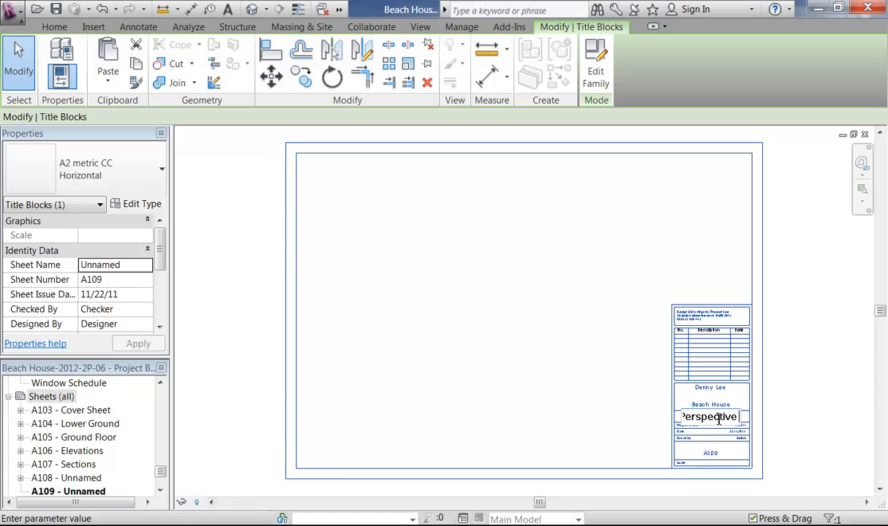
pyautogui.write(' Views')
pyautogui.press('Return')
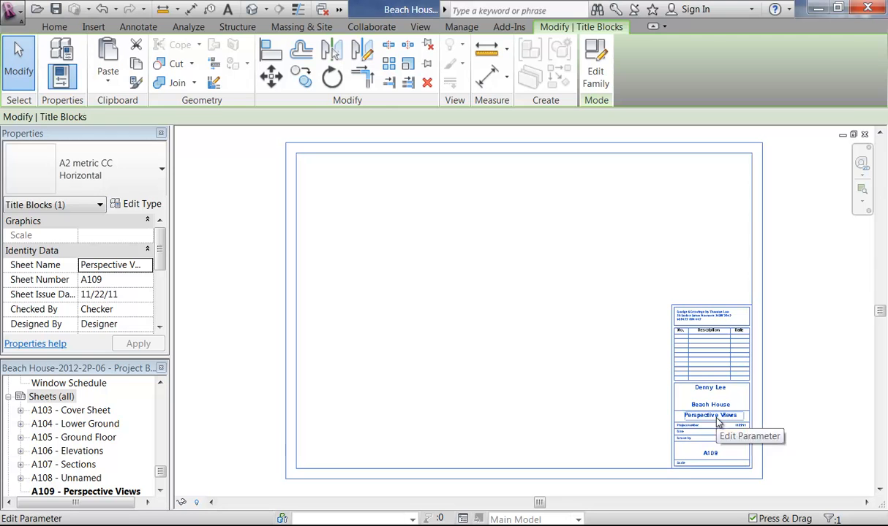
pyautogui.click(533, 394)
pyautogui.scroll(3, 165, 468)
pyautogui.moveTo(163, 463); pyautogui.dragTo(162, 420)
pyautogui.click(71, 438)
# Step: Compare the 3D View 3 and 3D View 4 perspectives
pyautogui.doubleClick(73, 439)
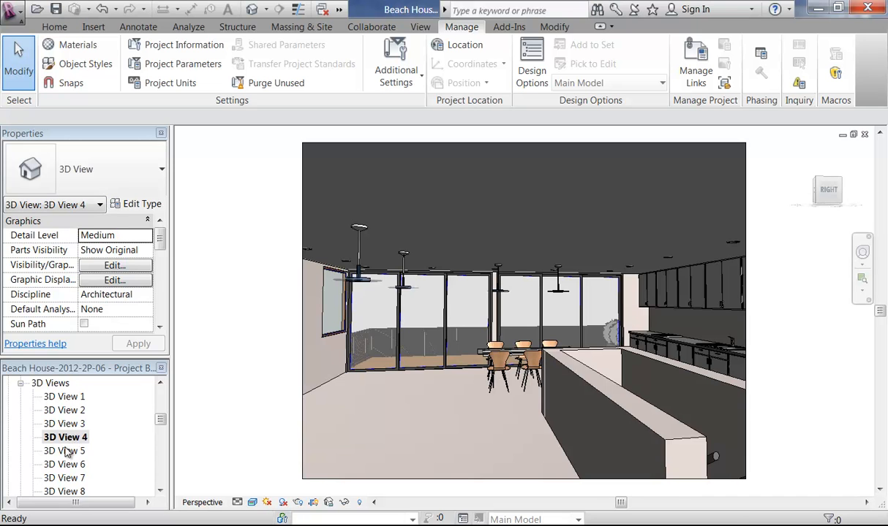
pyautogui.click(65, 451)
pyautogui.doubleClick(64, 426)
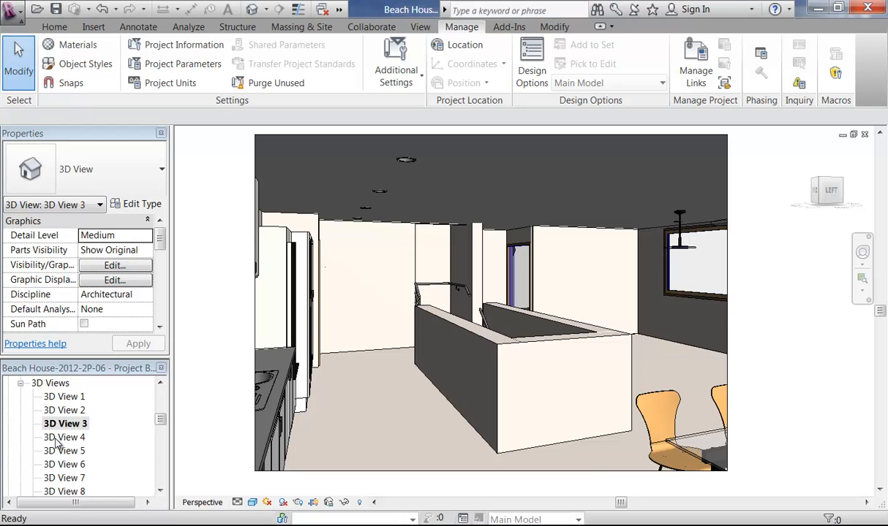
pyautogui.click(56, 438)
pyautogui.doubleClick(62, 425)
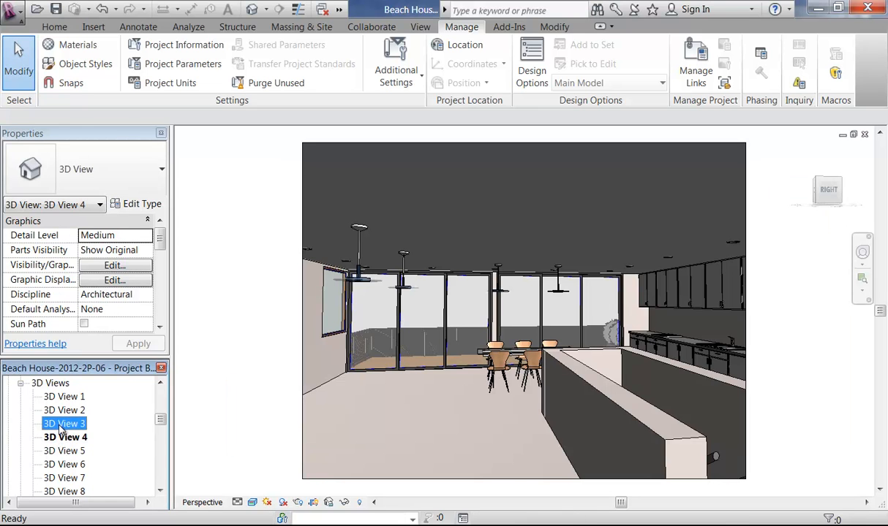
# Step: Rename 3D View 3 to 'Kitchen to Entry'
pyautogui.rightClick(62, 425)
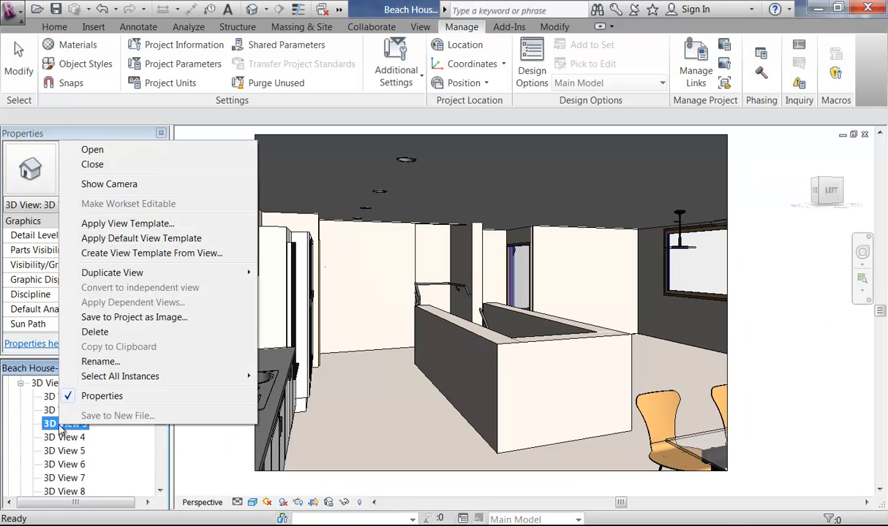
pyautogui.click(97, 362)
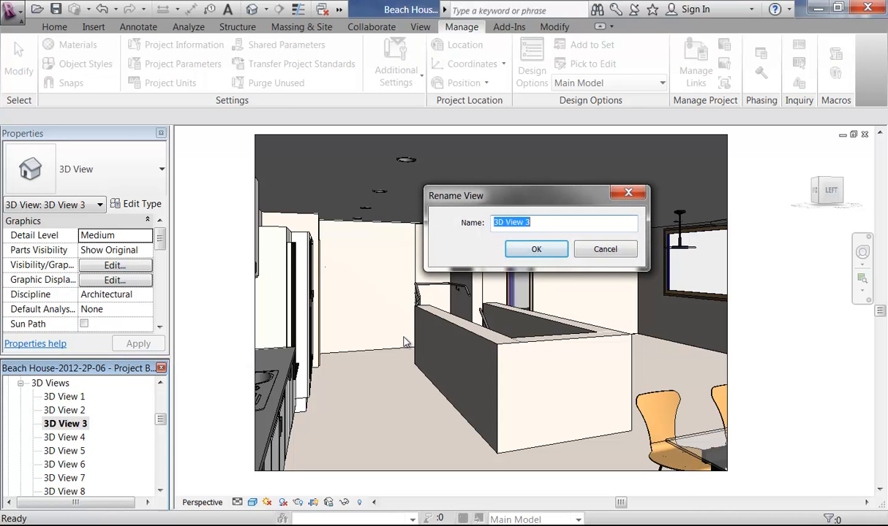
pyautogui.write('Vie')
pyautogui.press('BackSpace')
pyautogui.press('BackSpace')
pyautogui.press('BackSpace')
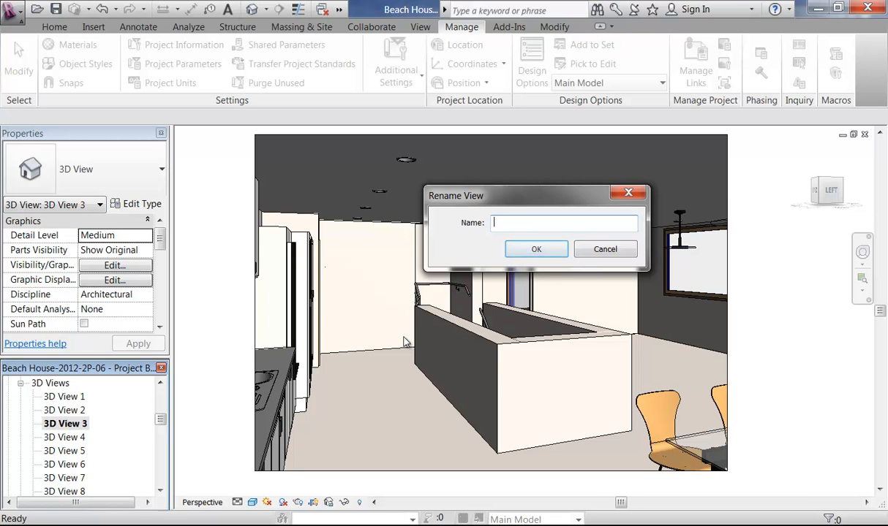
pyautogui.write('Kitchen to Entry')
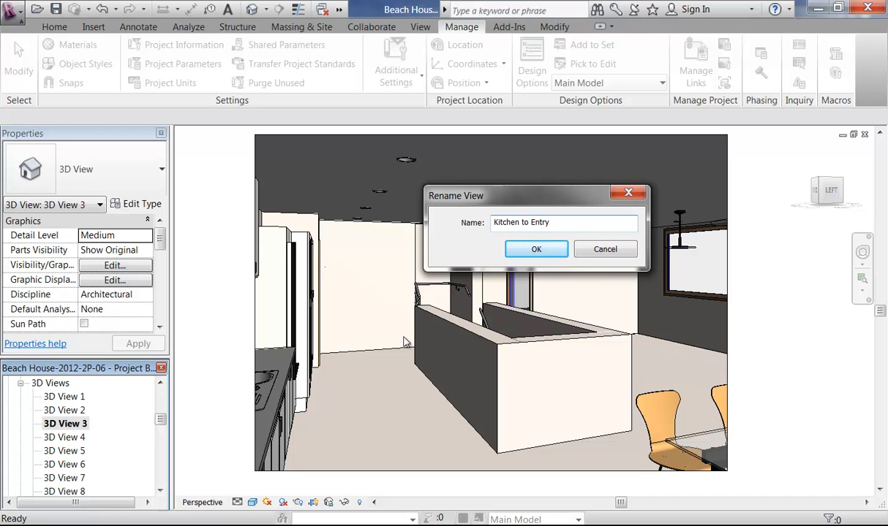
pyautogui.press('Return')
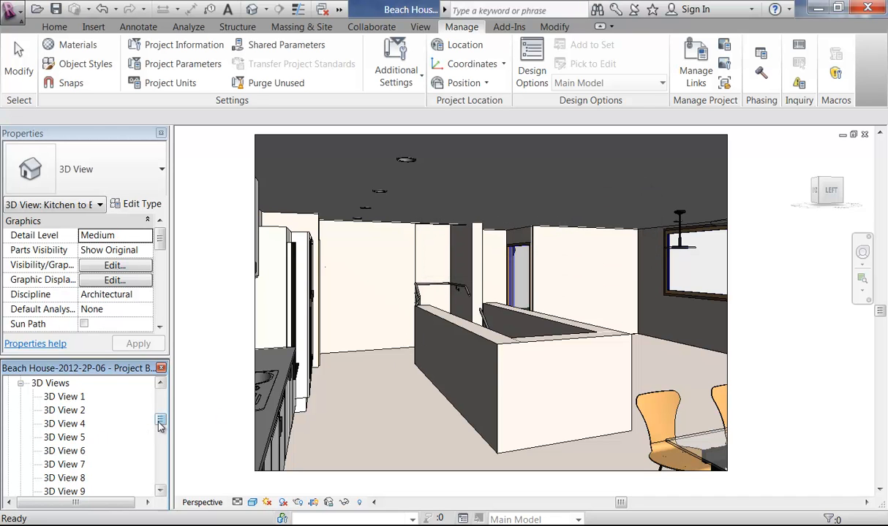
pyautogui.click(64, 424)
# Step: Turn the 3D View 4 camera with the navigation wheel to face the kitchen
pyautogui.doubleClick(66, 424)
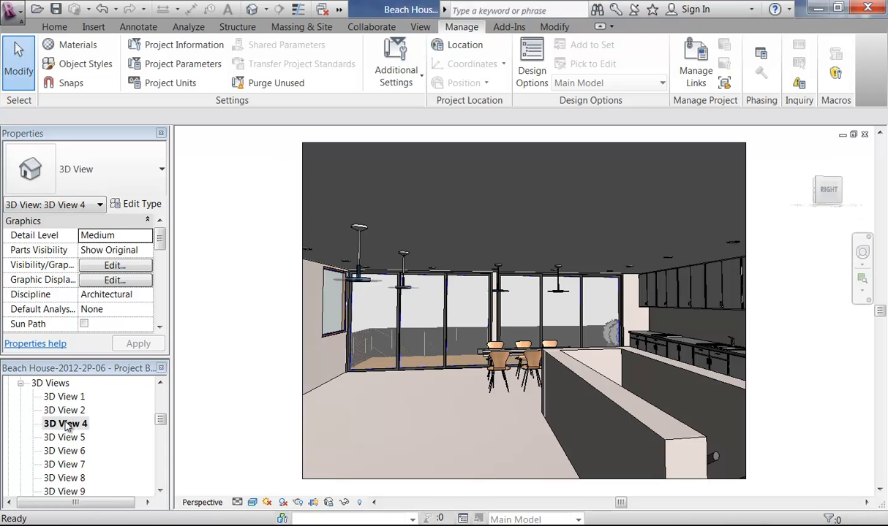
pyautogui.click(862, 252)
pyautogui.moveTo(460, 315); pyautogui.dragTo(687, 302)
pyautogui.click(723, 272)
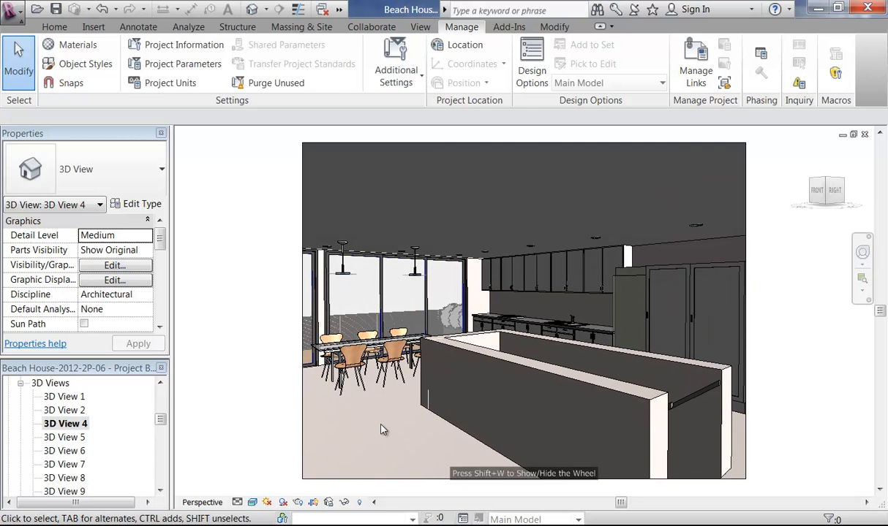
# Step: Rename 3D View 4 to 'Entry to Kitchen'
pyautogui.rightClick(73, 425)
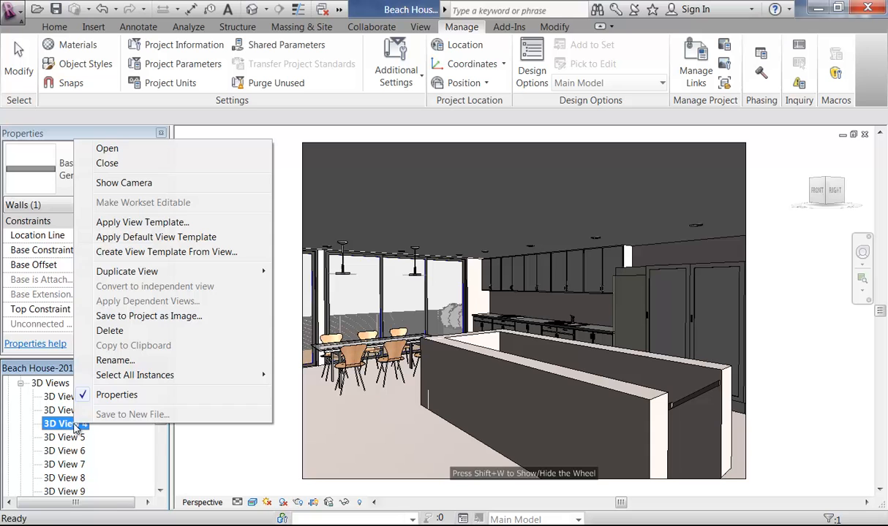
pyautogui.click(131, 359)
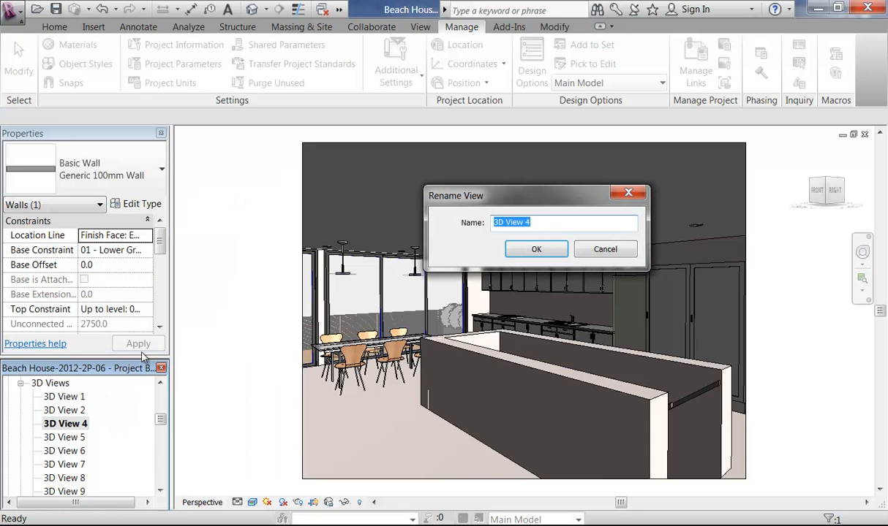
pyautogui.write('Entry to Kitchen')
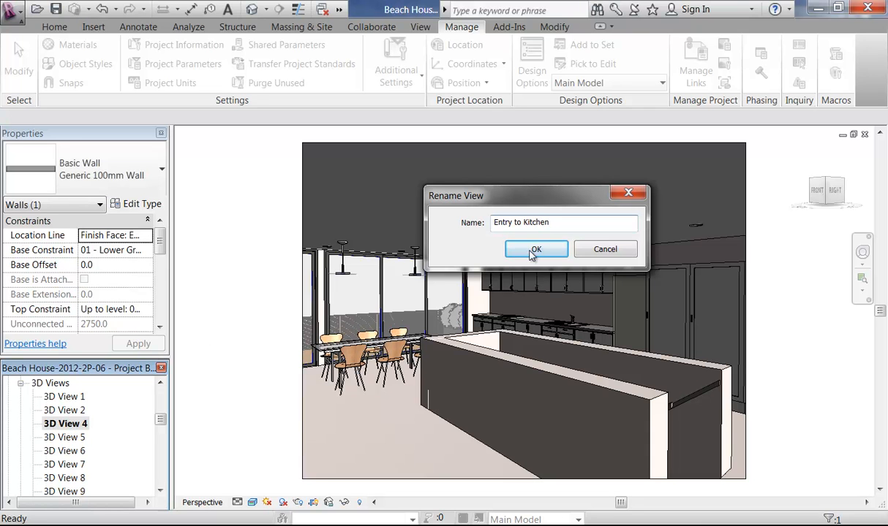
pyautogui.click(533, 250)
pyautogui.moveTo(160, 421)
pyautogui.mouseDown()
pyautogui.moveTo(159, 432)
pyautogui.moveTo(161, 414)
pyautogui.moveTo(161, 422)
pyautogui.mouseUp()
pyautogui.click(64, 426)
# Step: Look through the 3D View 5 to 3D View 8 perspectives
pyautogui.doubleClick(63, 425)
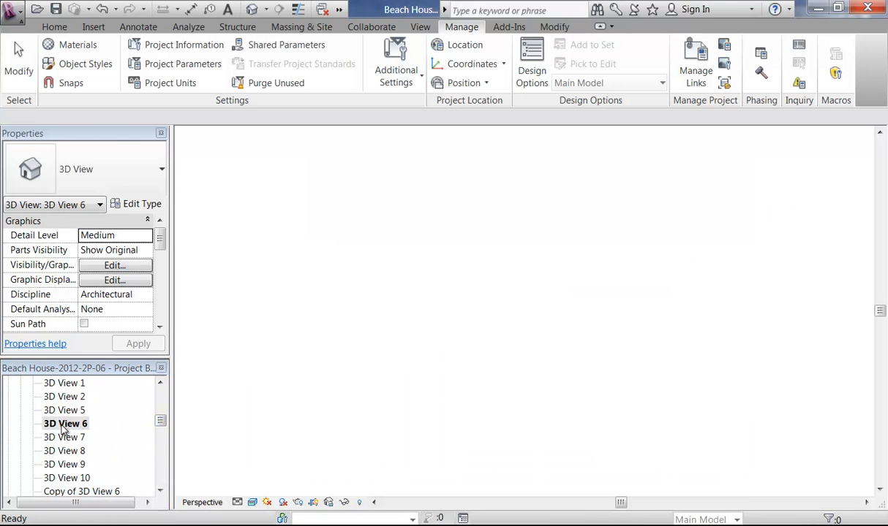
pyautogui.doubleClick(64, 411)
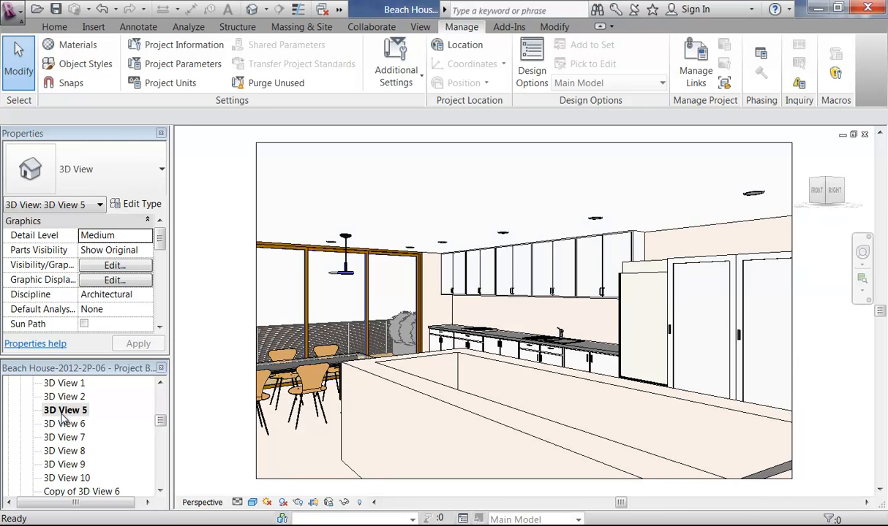
pyautogui.doubleClick(61, 427)
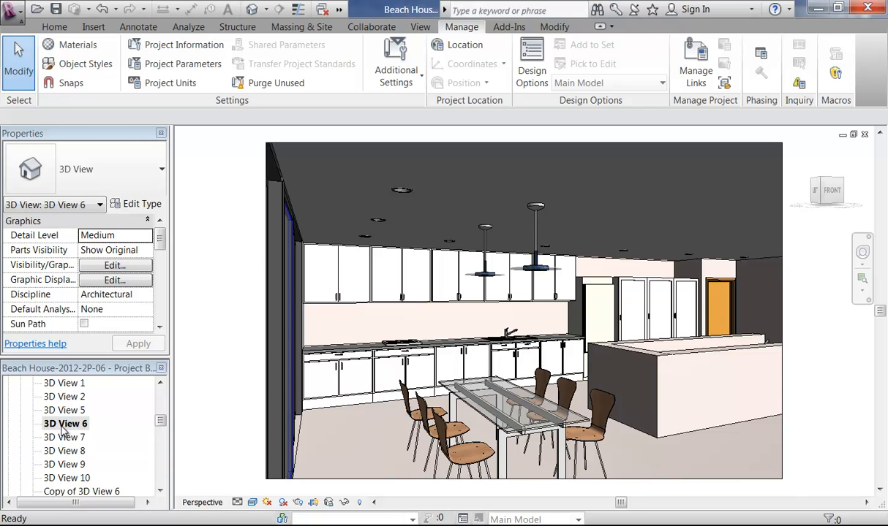
pyautogui.doubleClick(65, 437)
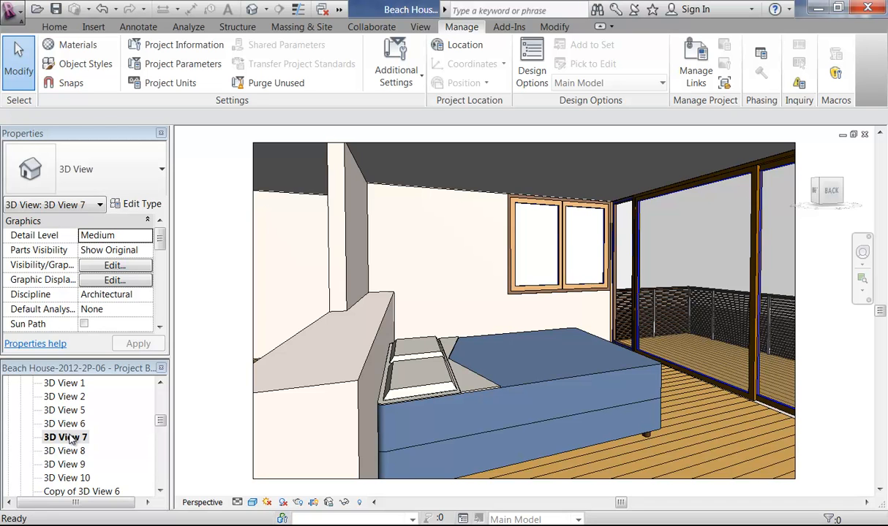
pyautogui.doubleClick(66, 451)
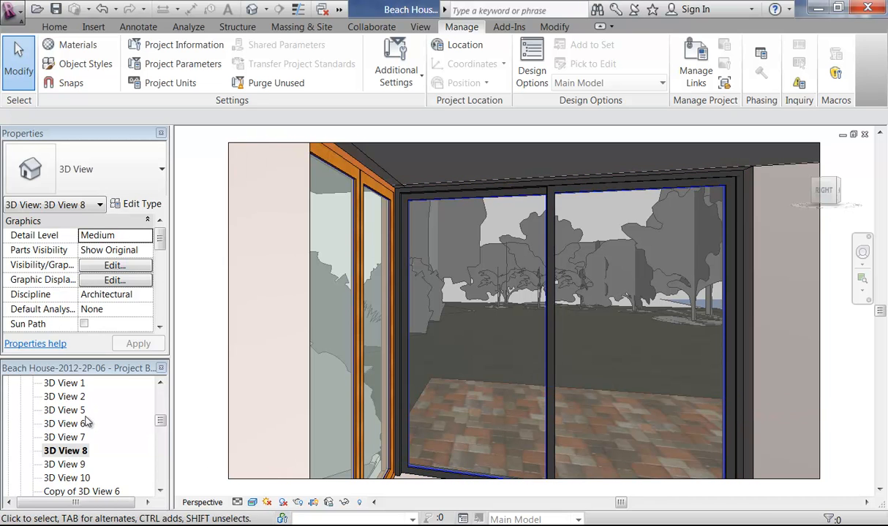
# Step: Rename 3D View 8 to 'Bedromm to Rear Yard'
pyautogui.rightClick(68, 451)
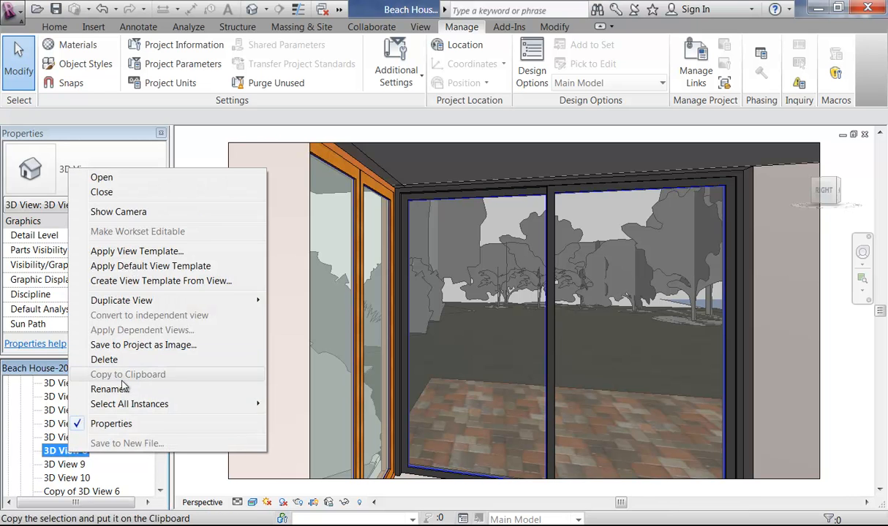
pyautogui.click(122, 389)
pyautogui.write('B')
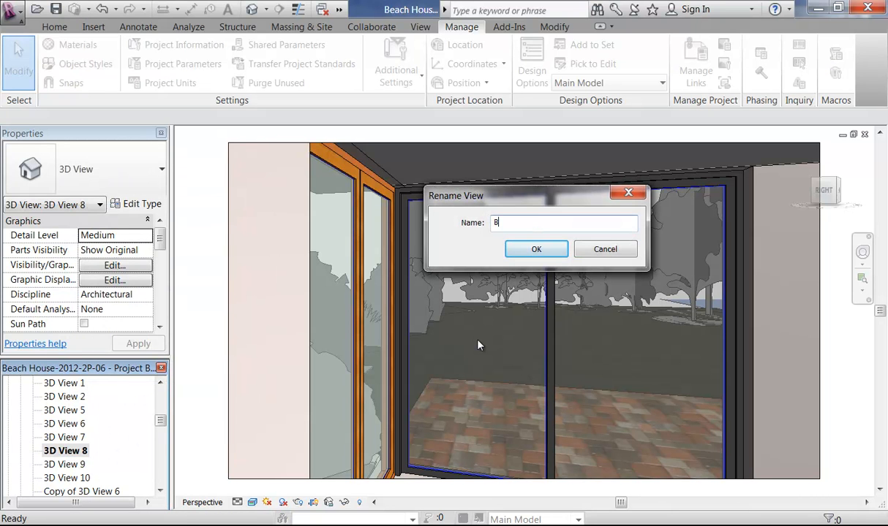
pyautogui.write('edromm to Rear Yard')
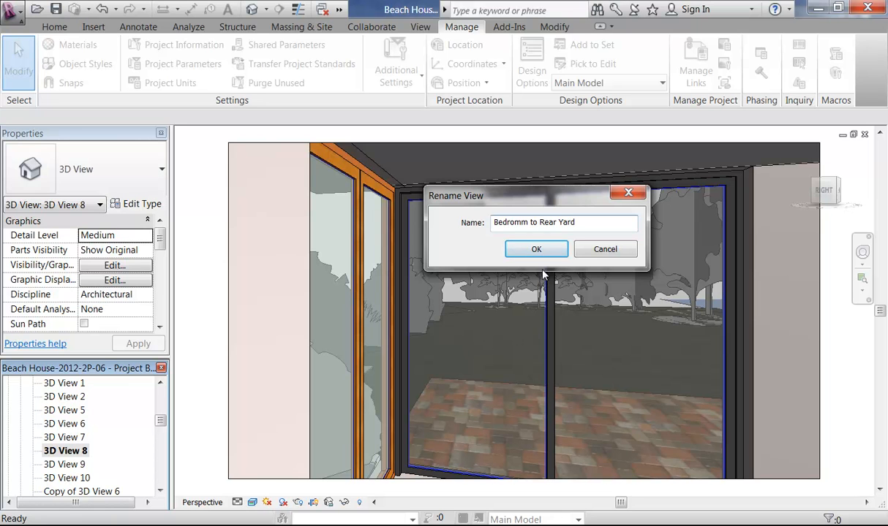
pyautogui.click(516, 252)
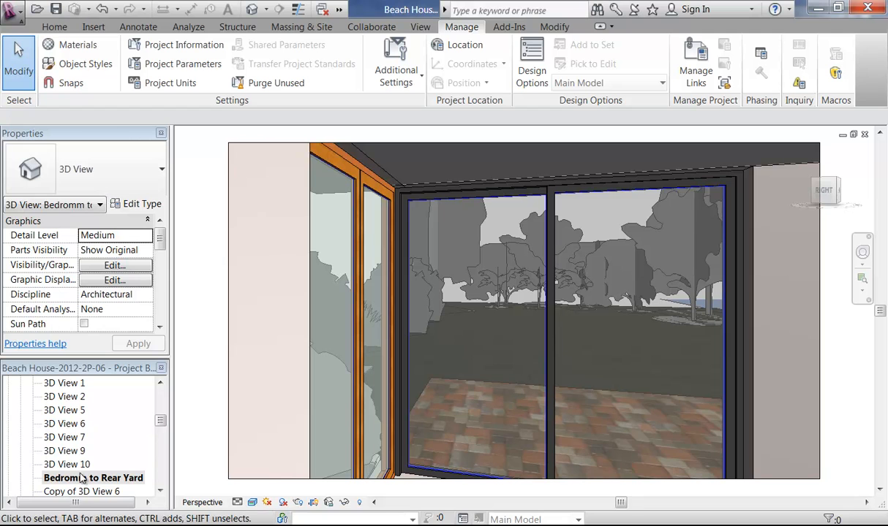
# Step: Rename 3D View 9 to 'Kitchen to Dining', then open sheet A109 Perspective Views
pyautogui.doubleClick(68, 450)
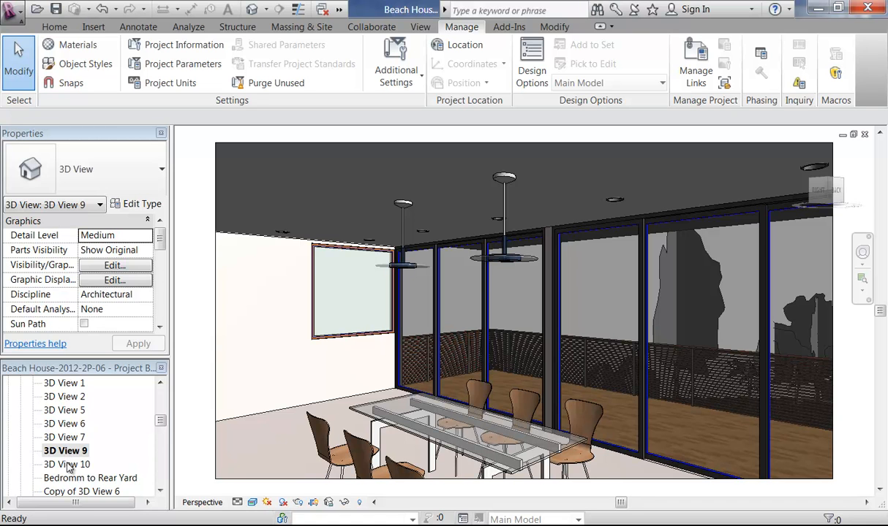
pyautogui.rightClick(68, 452)
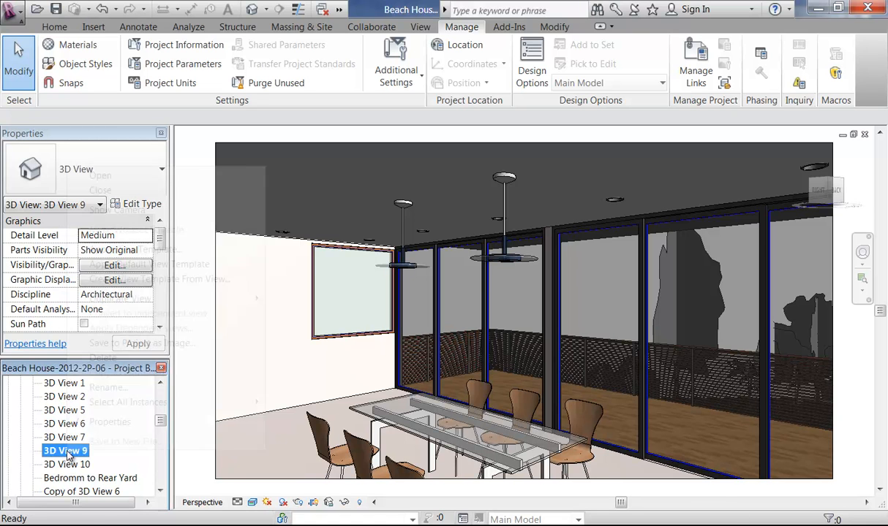
pyautogui.click(108, 388)
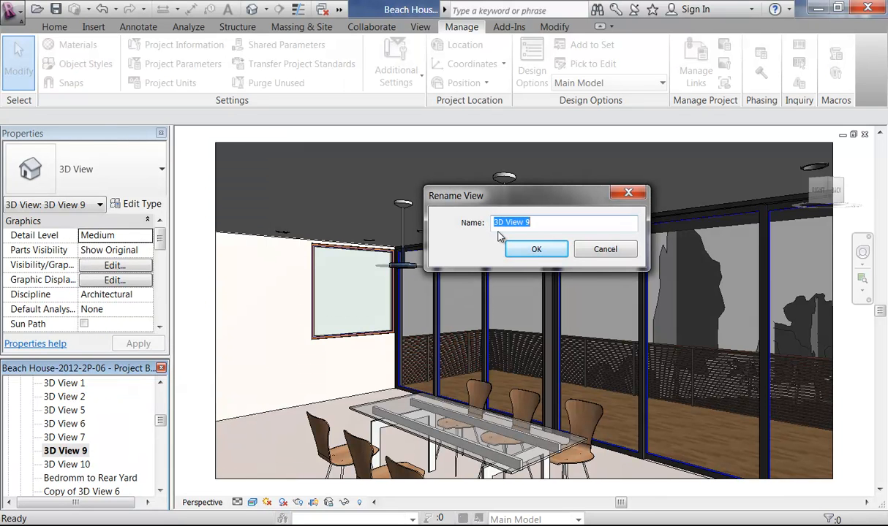
pyautogui.write('Kitchen to Dining')
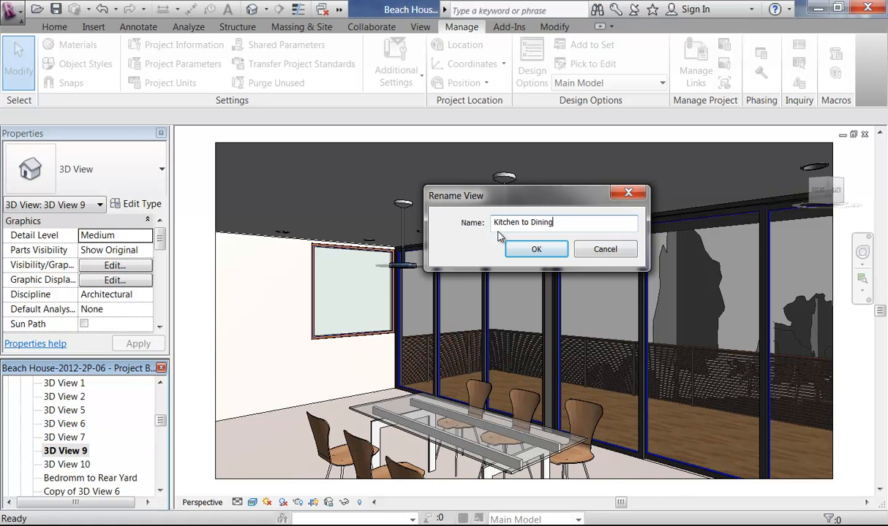
pyautogui.click(536, 249)
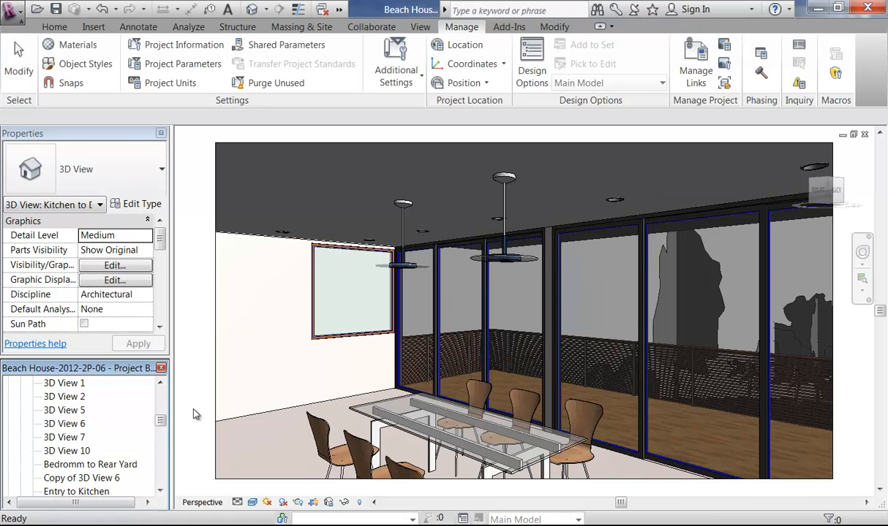
pyautogui.moveTo(160, 420)
pyautogui.mouseDown()
pyautogui.moveTo(161, 474)
pyautogui.moveTo(162, 427)
pyautogui.moveTo(163, 436)
pyautogui.mouseUp()
pyautogui.click(102, 465)
# Step: Open sheet A109 and place Entry to Kitchen top-left and Kitchen to Dining top-right
pyautogui.doubleClick(112, 467)
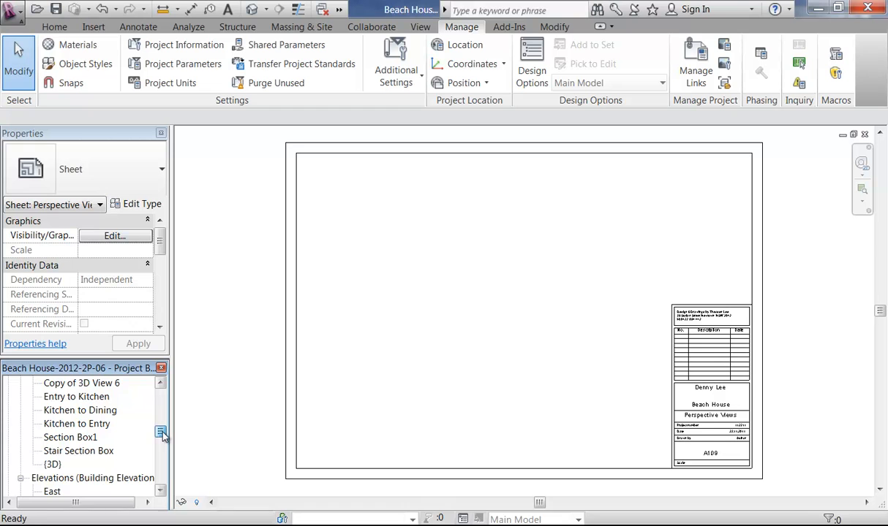
pyautogui.click(73, 396)
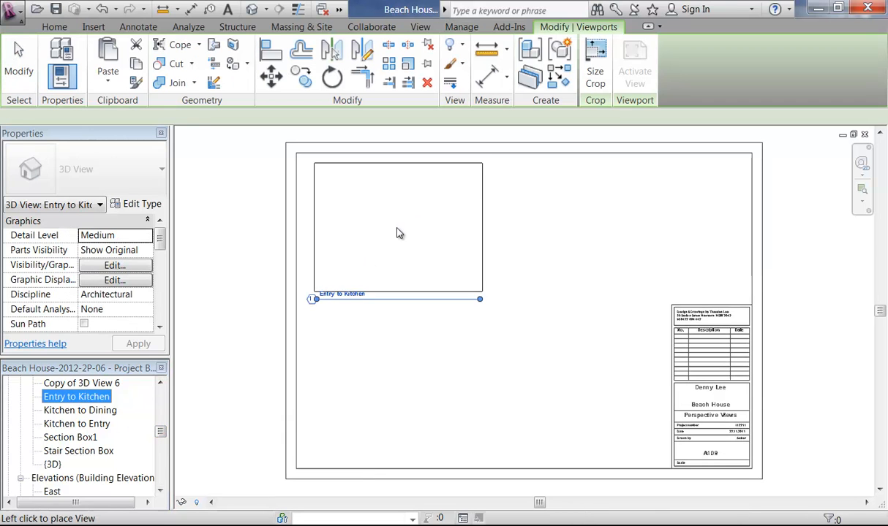
pyautogui.click(407, 232)
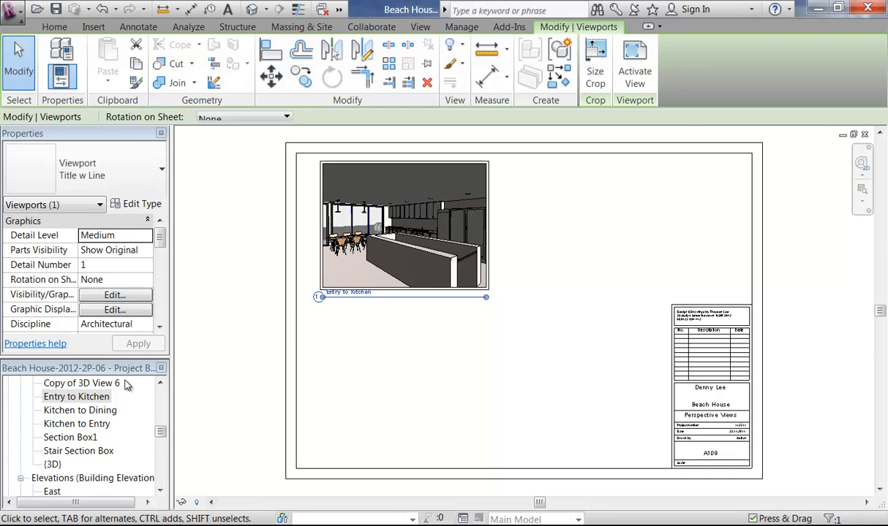
pyautogui.click(76, 409)
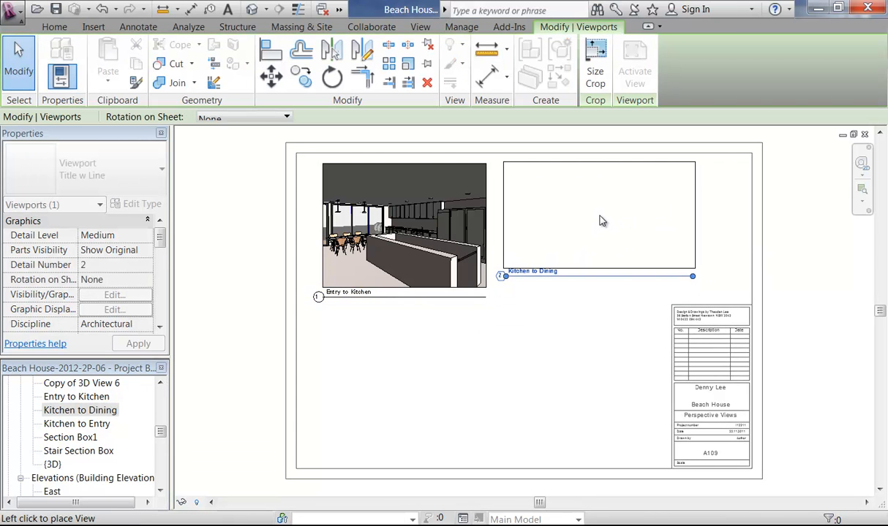
pyautogui.click(605, 226)
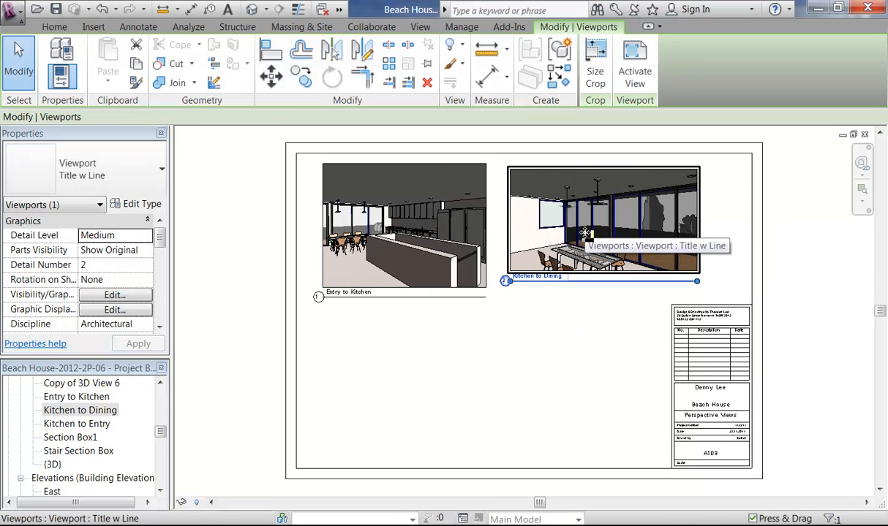
# Step: Check the Kitchen to Dining viewport's crop size without changing it
pyautogui.click(378, 254)
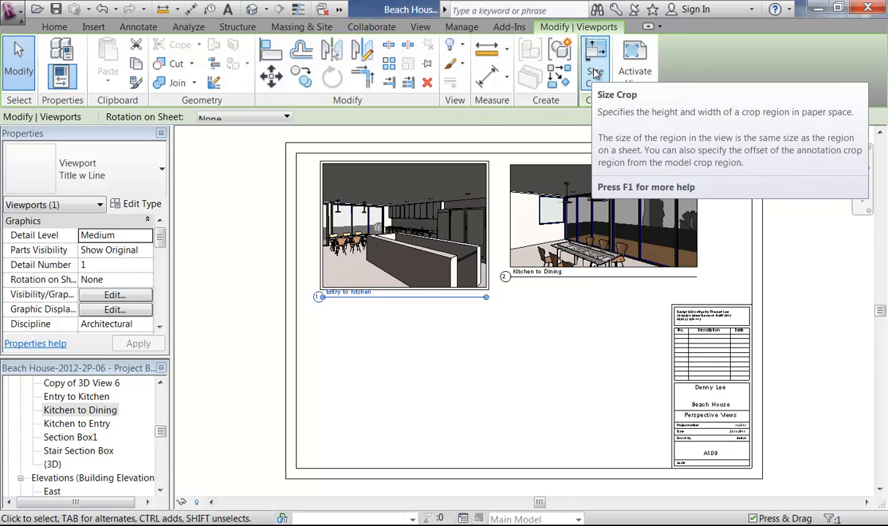
pyautogui.click(544, 223)
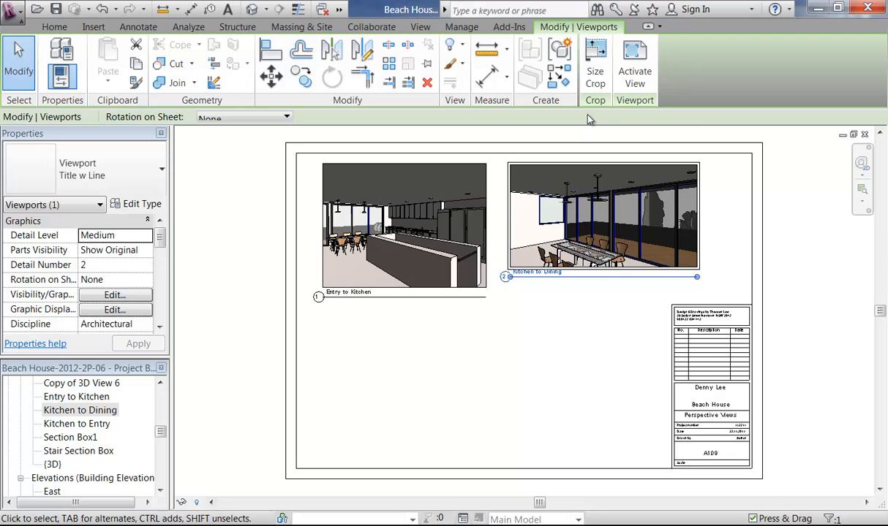
pyautogui.click(594, 71)
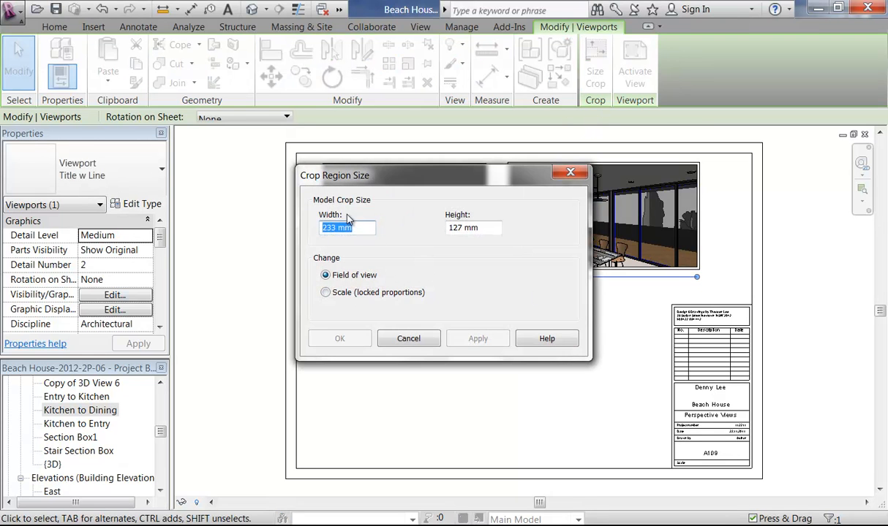
pyautogui.click(401, 338)
# Step: Scale the Entry to Kitchen crop to a 127 mm height and nudge it upward
pyautogui.click(393, 253)
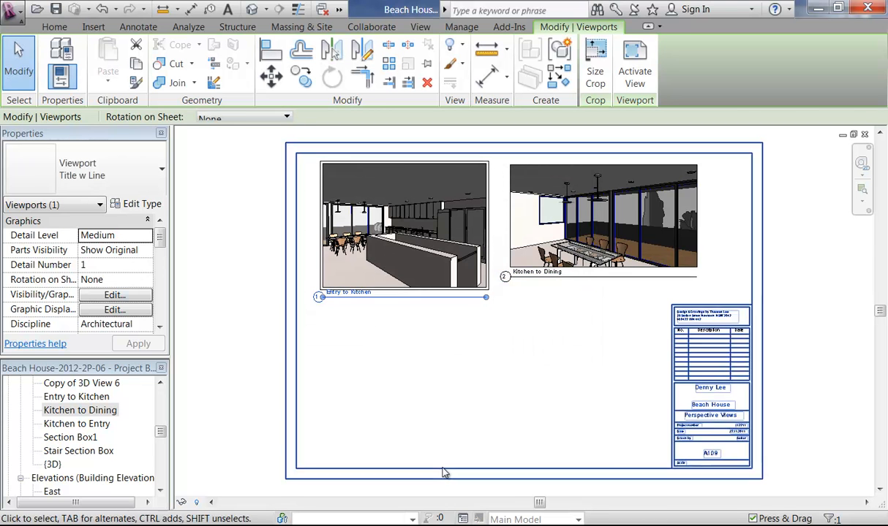
pyautogui.click(597, 77)
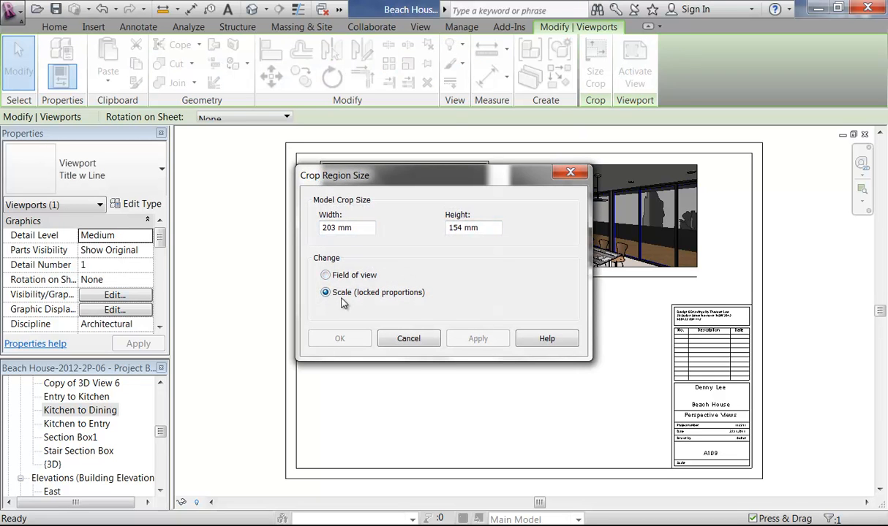
pyautogui.write('127')
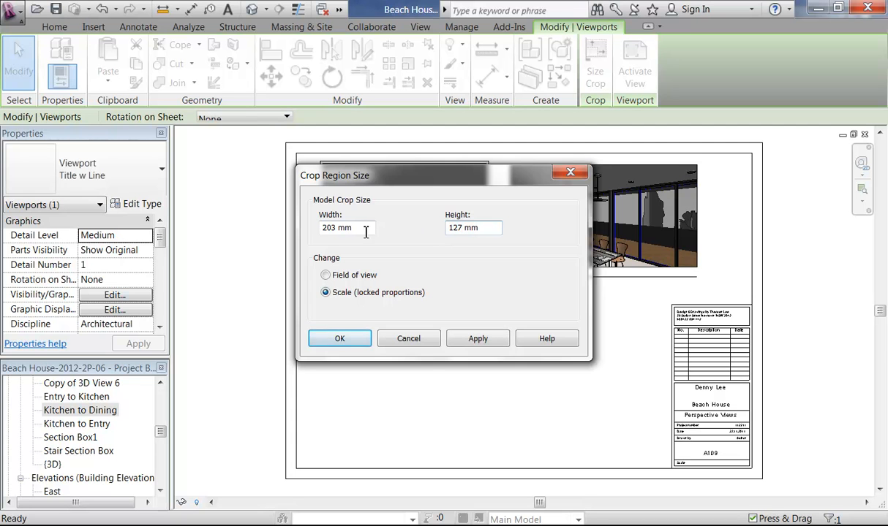
pyautogui.click(339, 340)
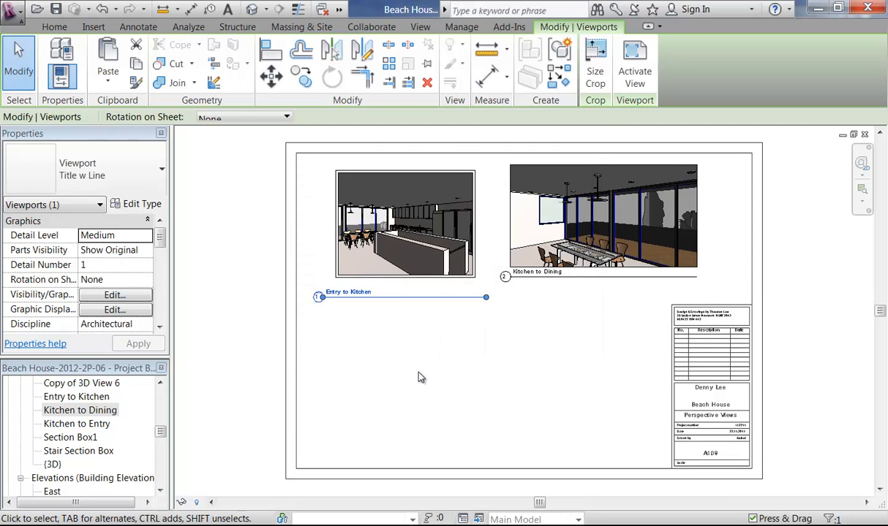
pyautogui.click(492, 210)
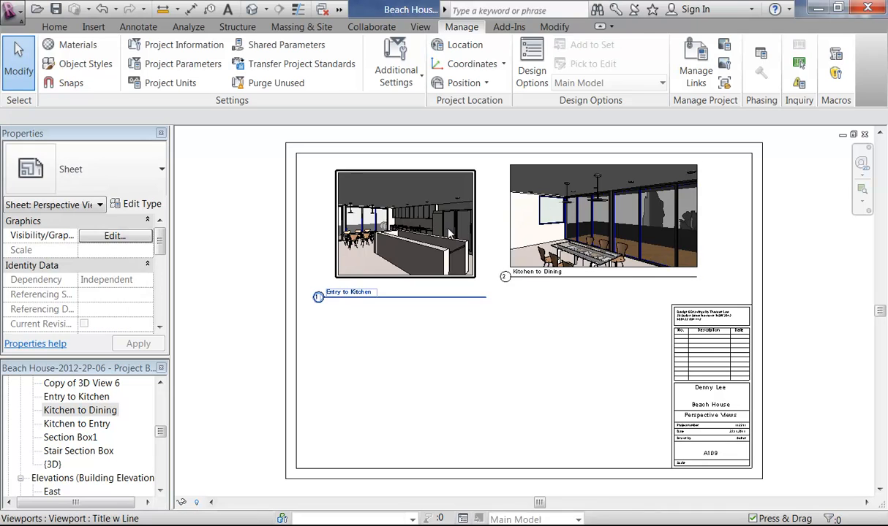
pyautogui.click(424, 217)
pyautogui.press('Up')
pyautogui.press('Up')
pyautogui.press('Up')
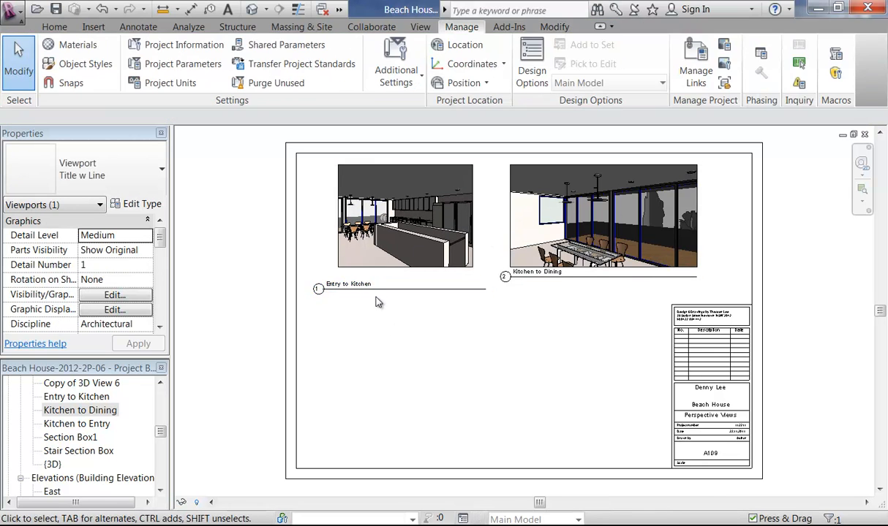
# Step: Delete Entry to Kitchen and re-place it with its title level with Kitchen to Dining
pyautogui.scroll(2, 366, 297)
pyautogui.scroll(1, 365, 296)
pyautogui.click(424, 210)
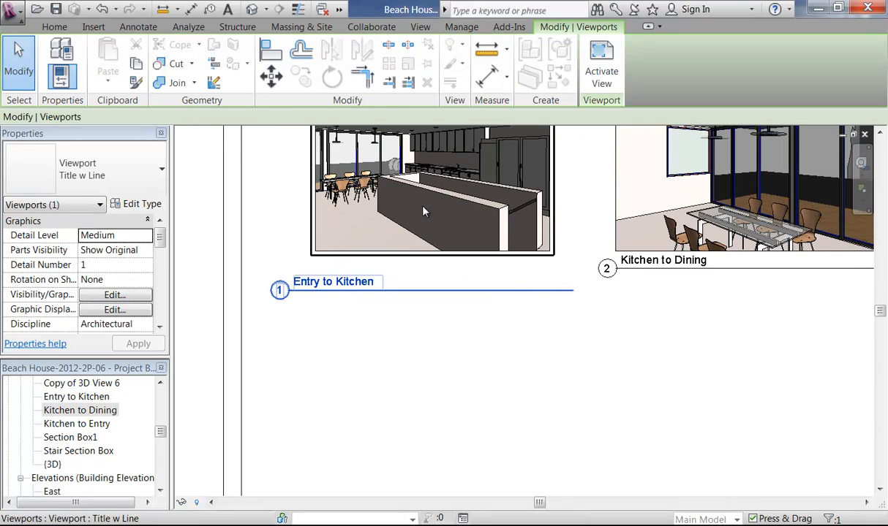
pyautogui.scroll(-1, 410, 270)
pyautogui.moveTo(418, 269); pyautogui.dragTo(408, 318, button='middle')
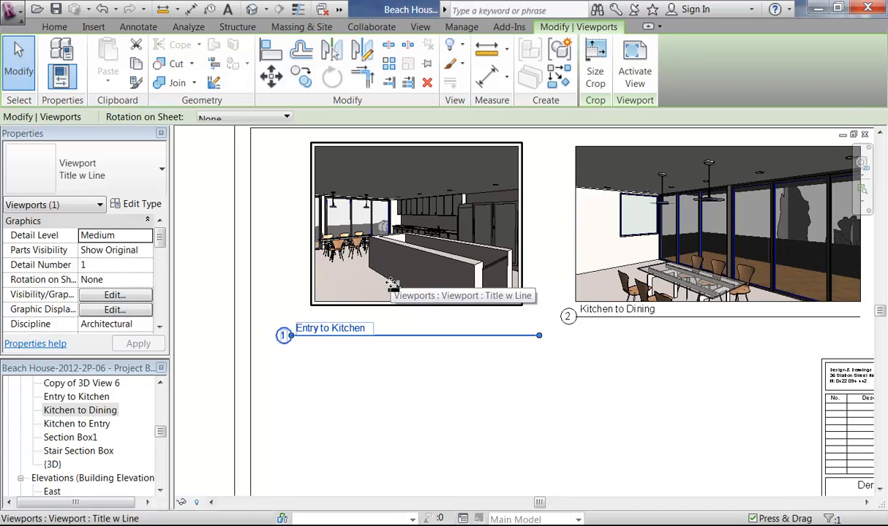
pyautogui.press('Delete')
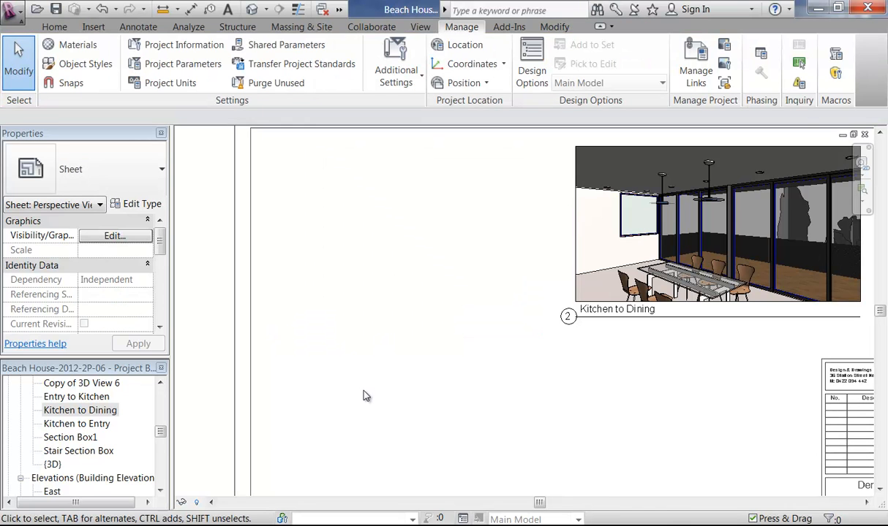
pyautogui.moveTo(65, 404); pyautogui.dragTo(404, 239)
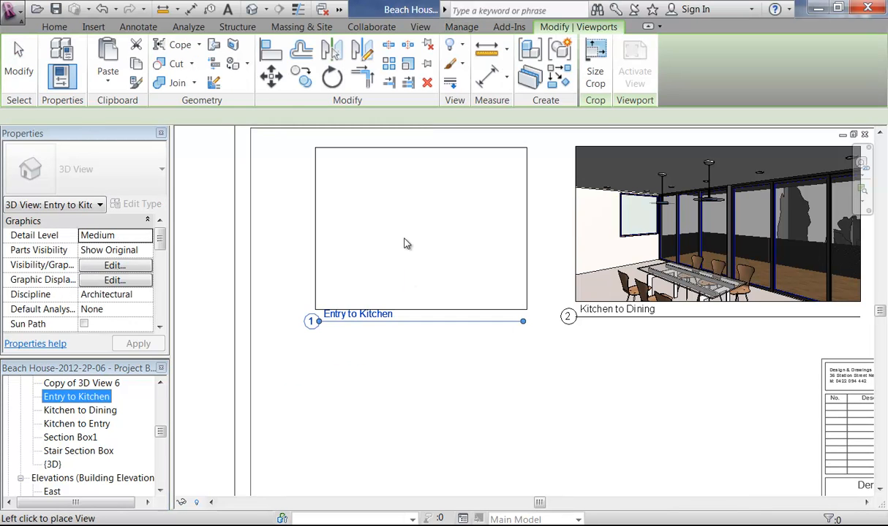
pyautogui.click(400, 230)
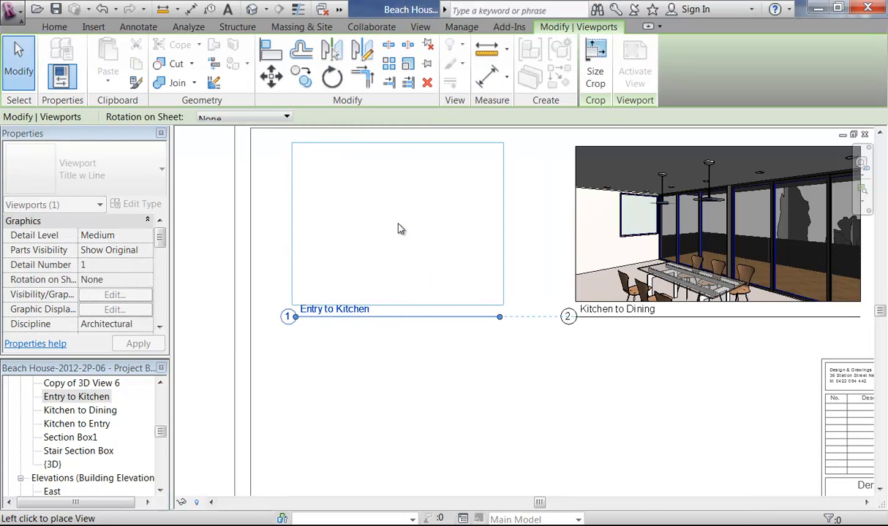
pyautogui.click(392, 366)
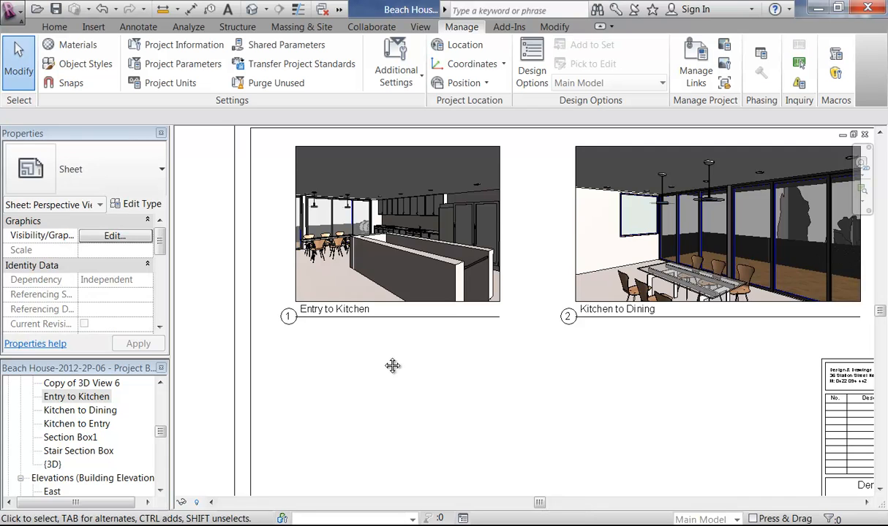
pyautogui.scroll(-3, 392, 366)
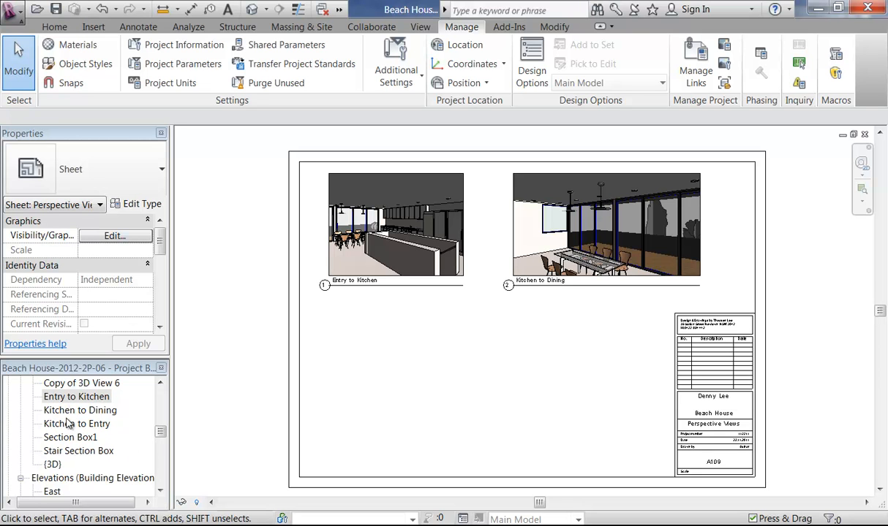
# Step: Place the Kitchen to Entry view below Entry to Kitchen as the third viewport
pyautogui.moveTo(67, 425); pyautogui.dragTo(422, 388)
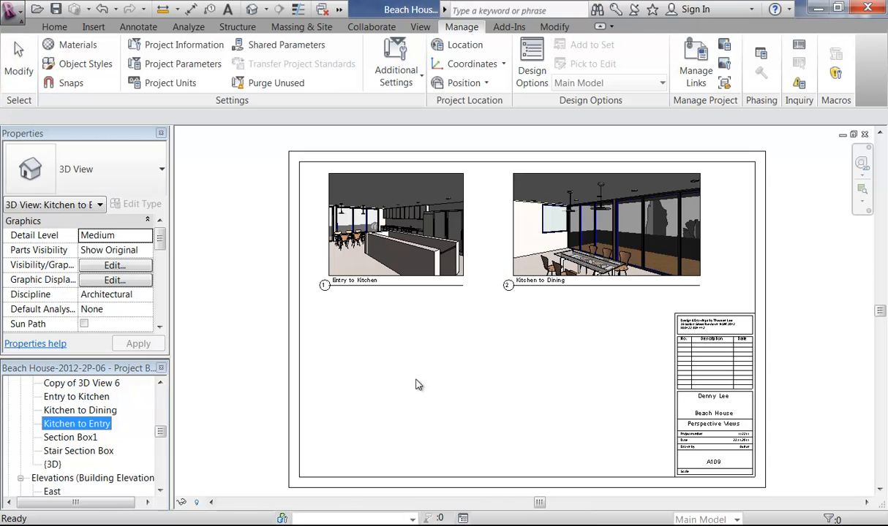
pyautogui.click(402, 377)
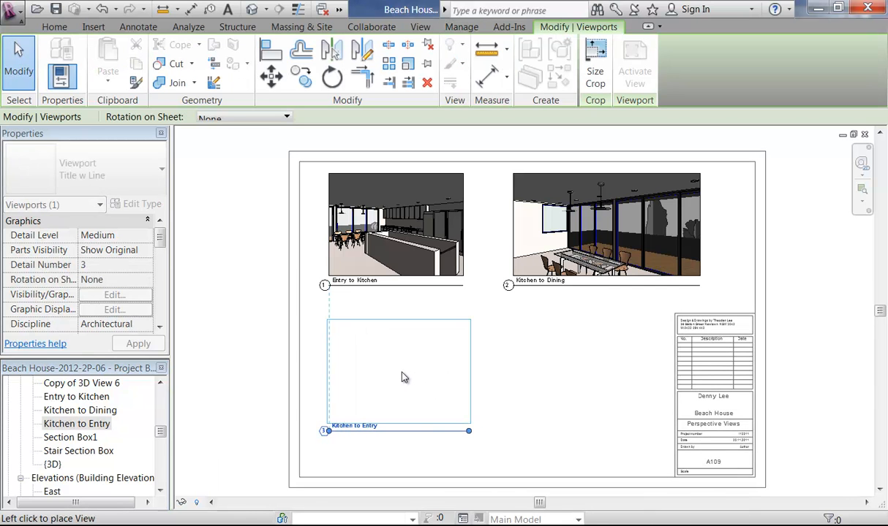
pyautogui.click(402, 378)
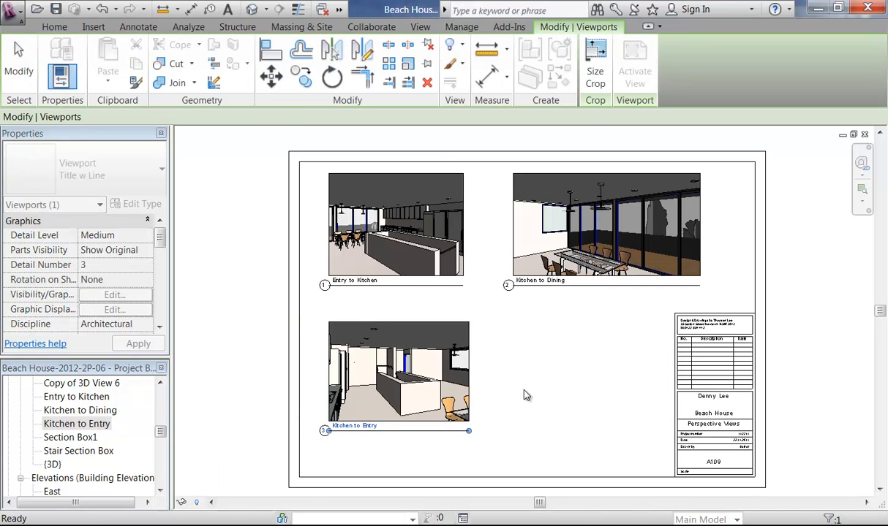
pyautogui.click(527, 396)
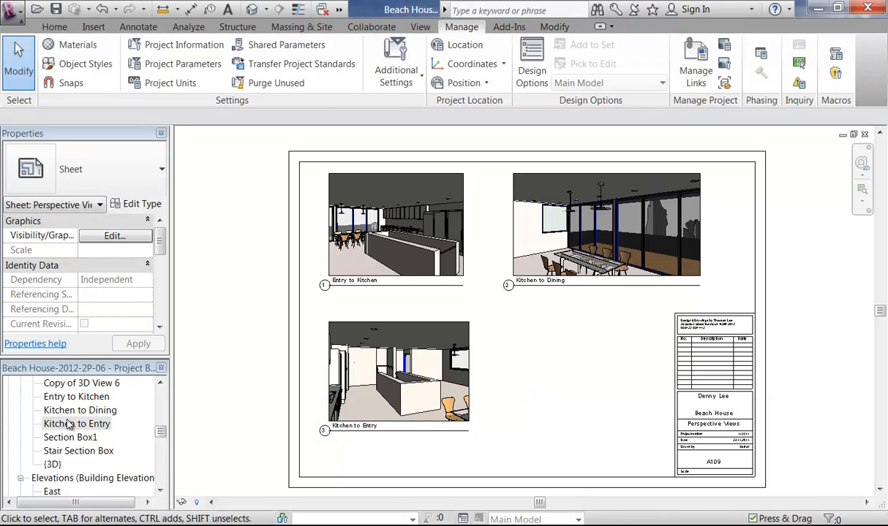
# Step: Place Bedroomm to Rear Yard as the fourth viewport, right of Kitchen to Entry
pyautogui.click(160, 384)
pyautogui.click(161, 384)
pyautogui.click(132, 395)
pyautogui.moveTo(134, 392); pyautogui.dragTo(530, 353)
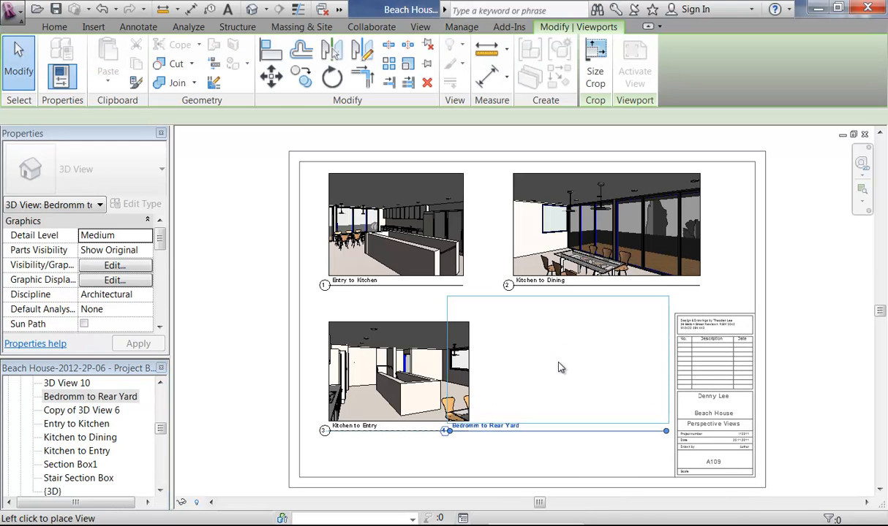
pyautogui.click(561, 367)
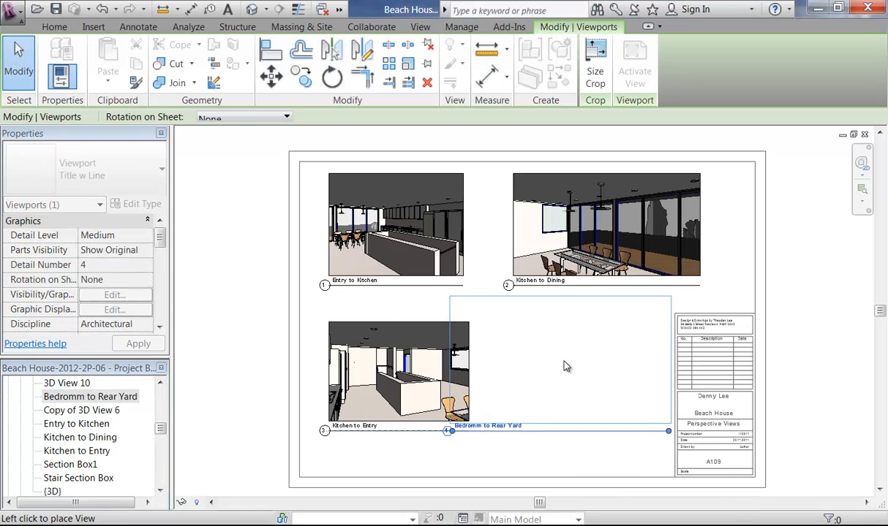
pyautogui.click(596, 376)
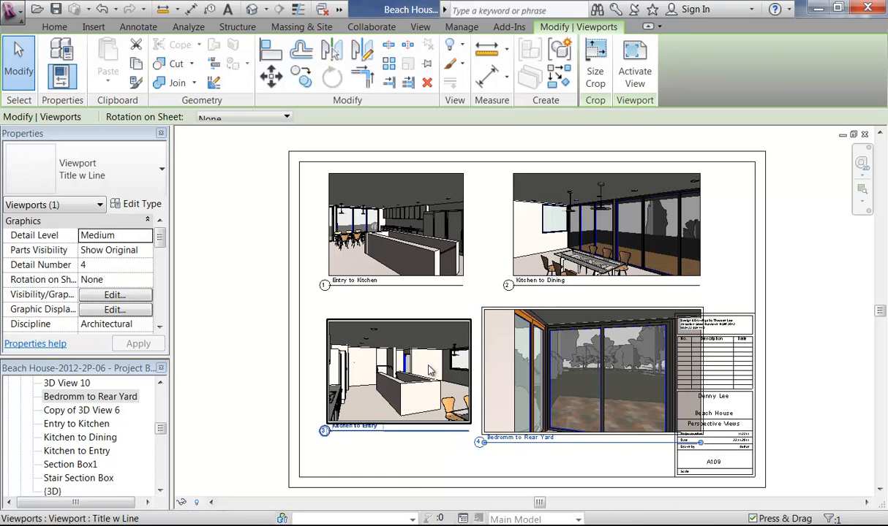
# Step: Check Kitchen to Entry's crop size, then scale the Bedroomm to Rear Yard crop to 124 mm height
pyautogui.click(377, 373)
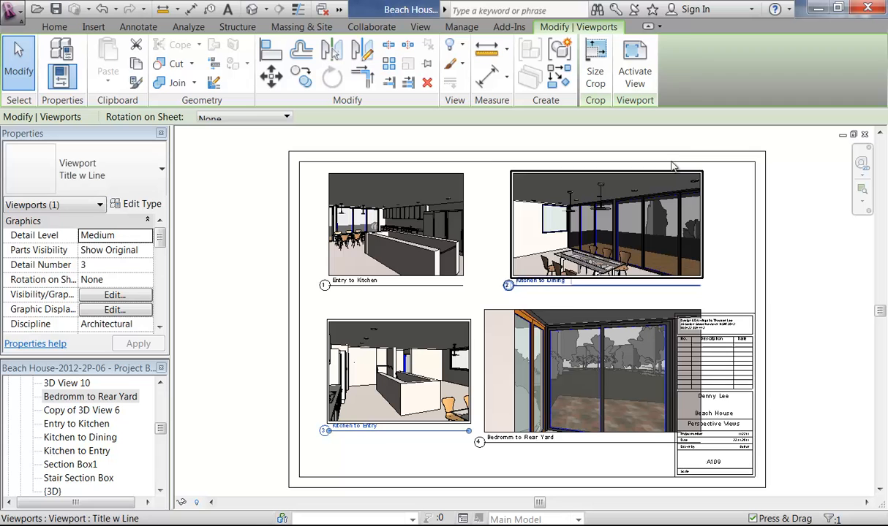
pyautogui.click(607, 79)
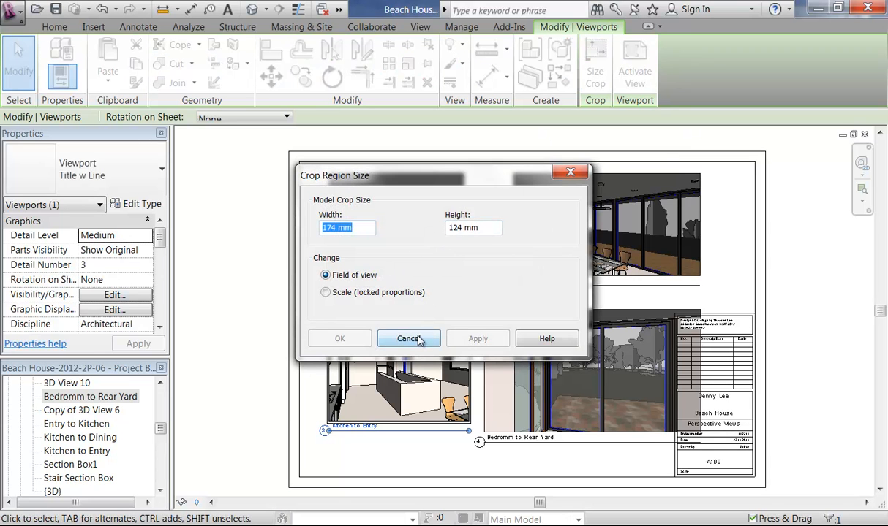
pyautogui.click(419, 340)
pyautogui.click(531, 382)
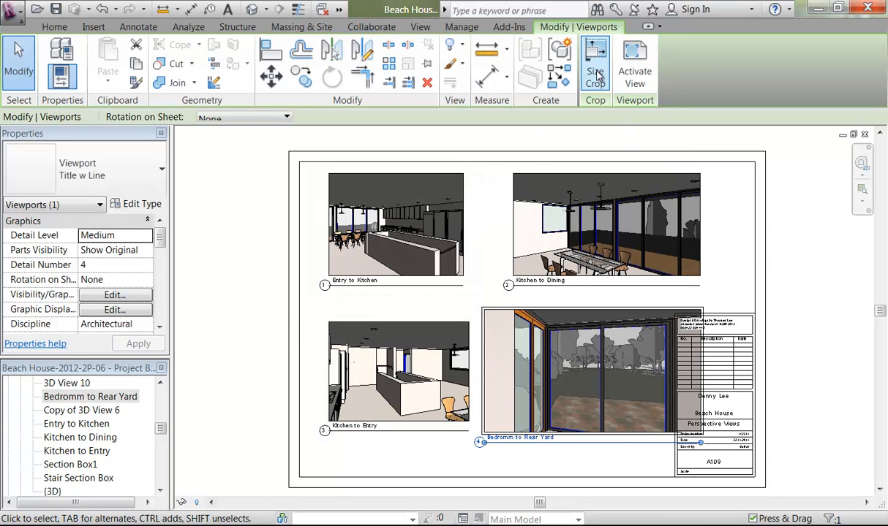
pyautogui.click(596, 76)
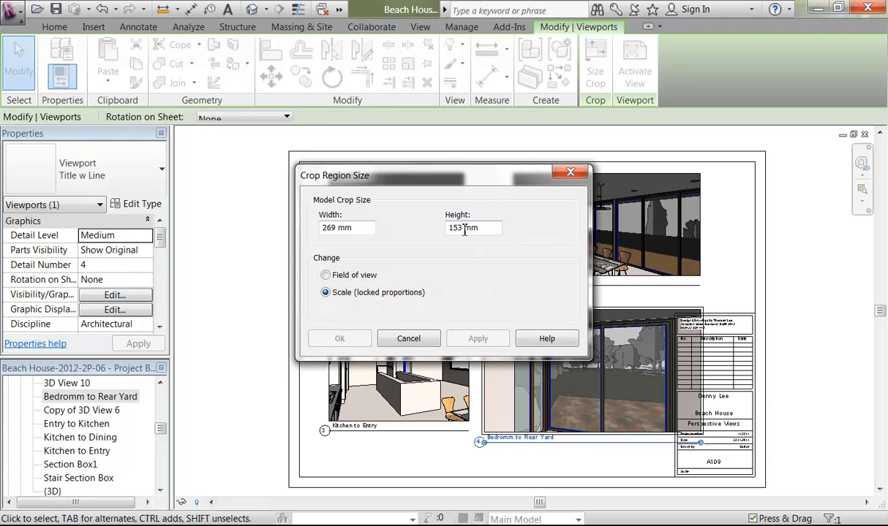
pyautogui.write('124')
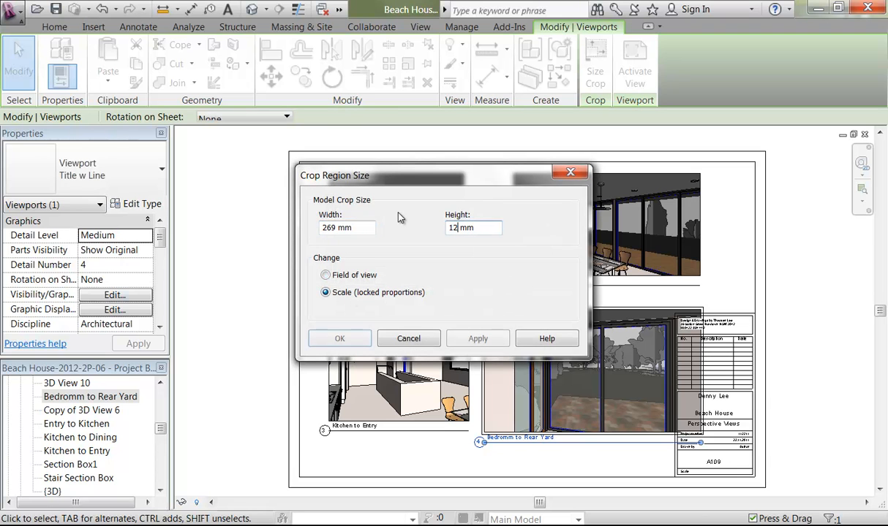
pyautogui.click(340, 338)
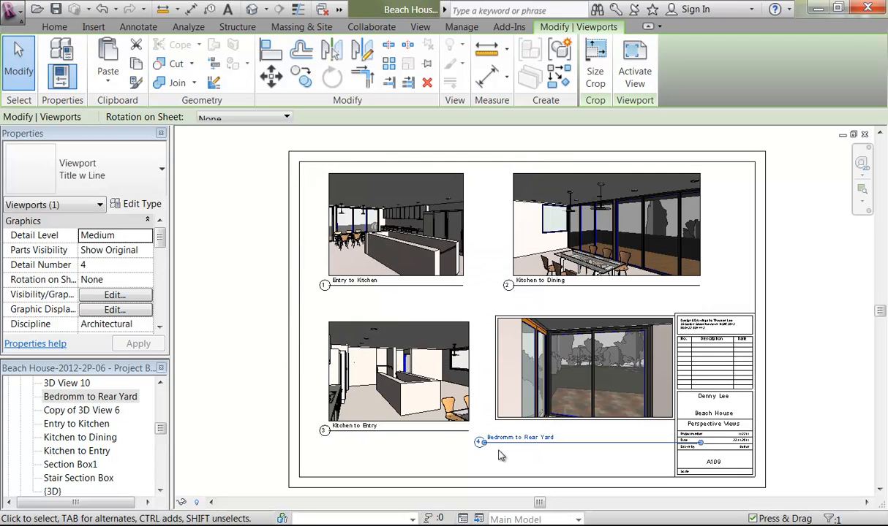
pyautogui.click(533, 460)
# Step: Lower the bedroom viewport into the bottom row, nudge it up, and raise its title label
pyautogui.moveTo(582, 402); pyautogui.dragTo(541, 424)
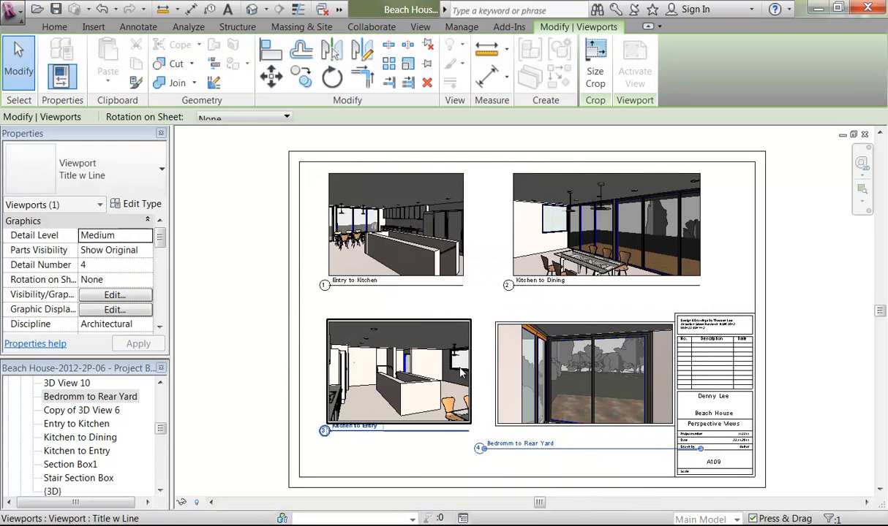
pyautogui.scroll(3, 465, 358)
pyautogui.press('Up')
pyautogui.press('Up')
pyautogui.press('Up')
pyautogui.click(502, 408)
pyautogui.moveTo(503, 408); pyautogui.dragTo(482, 294, button='middle')
pyautogui.click(581, 373)
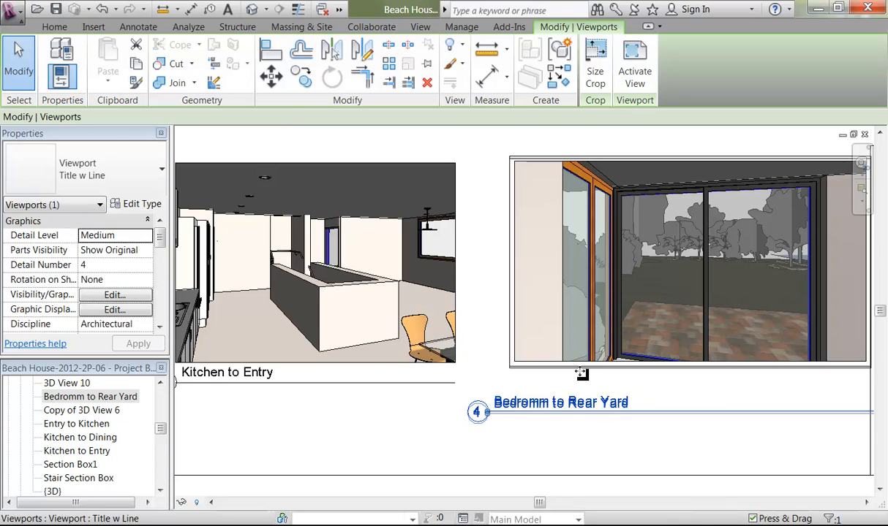
pyautogui.click(605, 449)
pyautogui.moveTo(643, 420); pyautogui.dragTo(628, 382)
# Step: Shift the bedroom viewport slightly left to line it up beside Kitchen to Entry
pyautogui.click(625, 320)
pyautogui.moveTo(661, 301); pyautogui.dragTo(485, 303, button='middle')
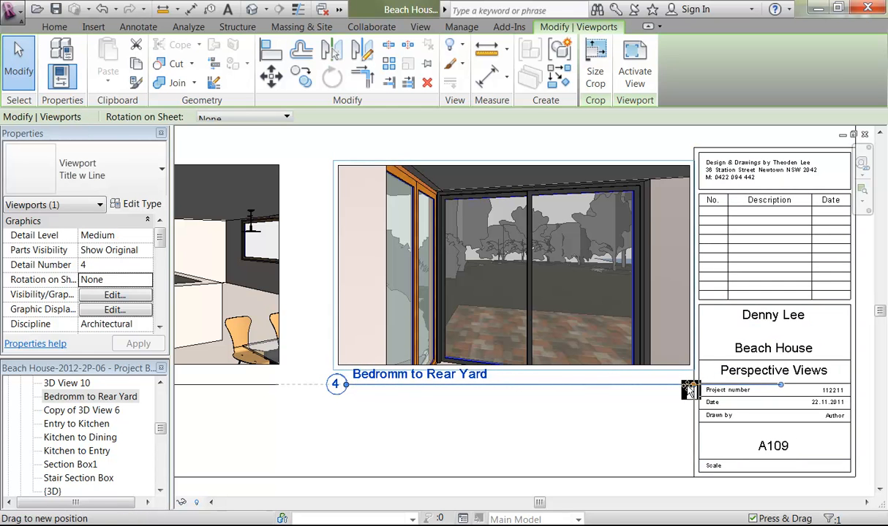
pyautogui.click(519, 426)
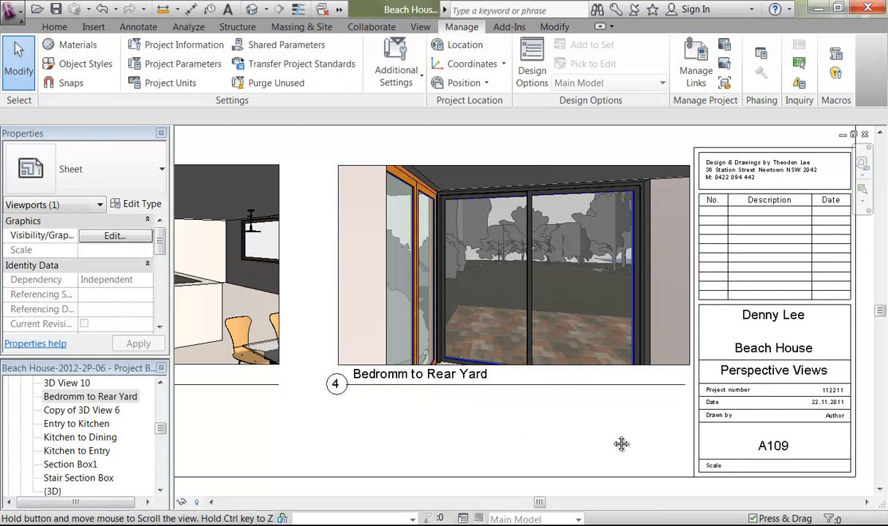
pyautogui.scroll(-5, 621, 444)
pyautogui.click(619, 377)
pyautogui.moveTo(619, 377); pyautogui.dragTo(614, 377)
pyautogui.click(428, 435)
pyautogui.moveTo(534, 414)
pyautogui.mouseDown(button='middle')
pyautogui.moveTo(490, 414)
pyautogui.moveTo(542, 425)
pyautogui.mouseUp(button='middle')
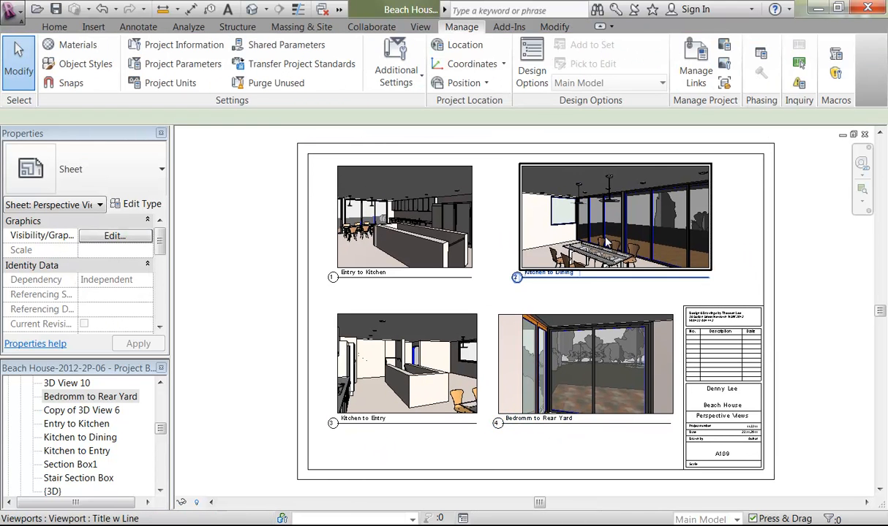
# Step: Nudge the Kitchen to Dining viewport left into line with the grid
pyautogui.click(606, 244)
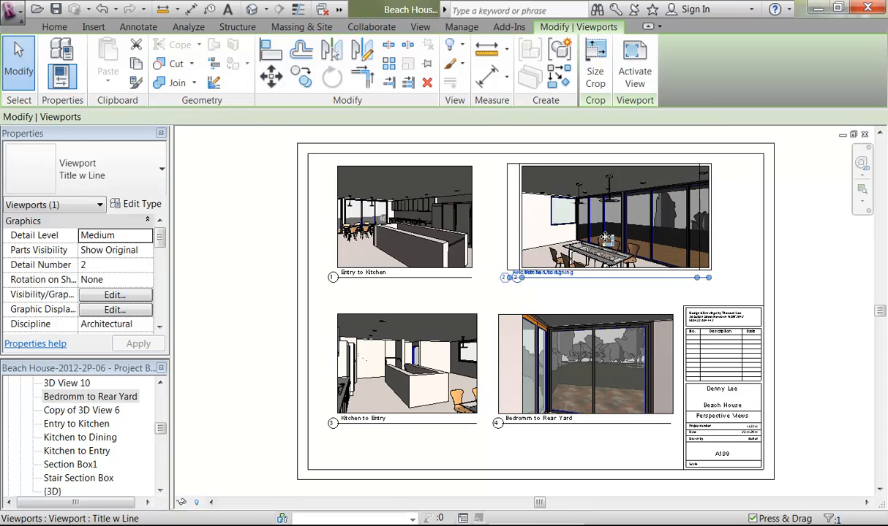
pyautogui.press('Left')
pyautogui.press('Left')
pyautogui.press('Left')
pyautogui.press('Left')
pyautogui.press('Left')
pyautogui.click(738, 261)
pyautogui.moveTo(738, 263); pyautogui.dragTo(706, 267, button='middle')
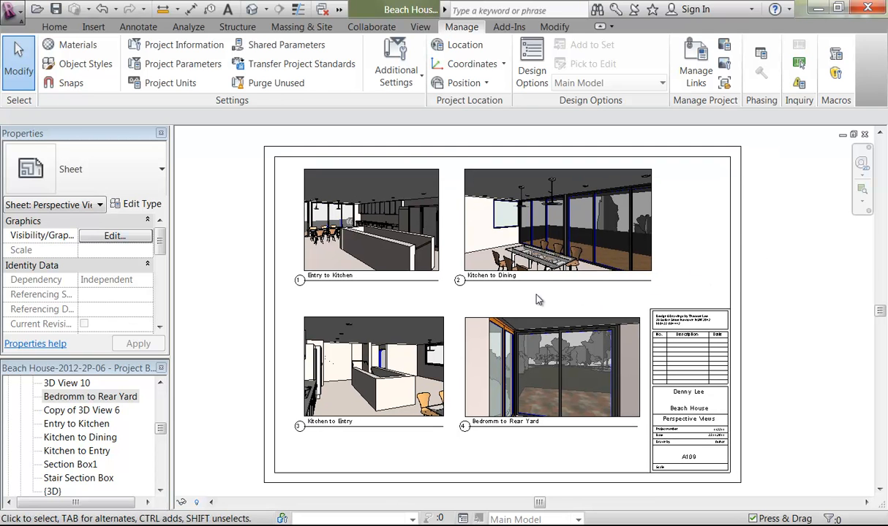
# Step: Move all four viewports down slightly to centre the grid and save the project
pyautogui.moveTo(534, 439); pyautogui.dragTo(350, 229)
pyautogui.moveTo(494, 329); pyautogui.dragTo(495, 335)
pyautogui.click(685, 238)
pyautogui.moveTo(685, 234); pyautogui.dragTo(694, 228, button='middle')
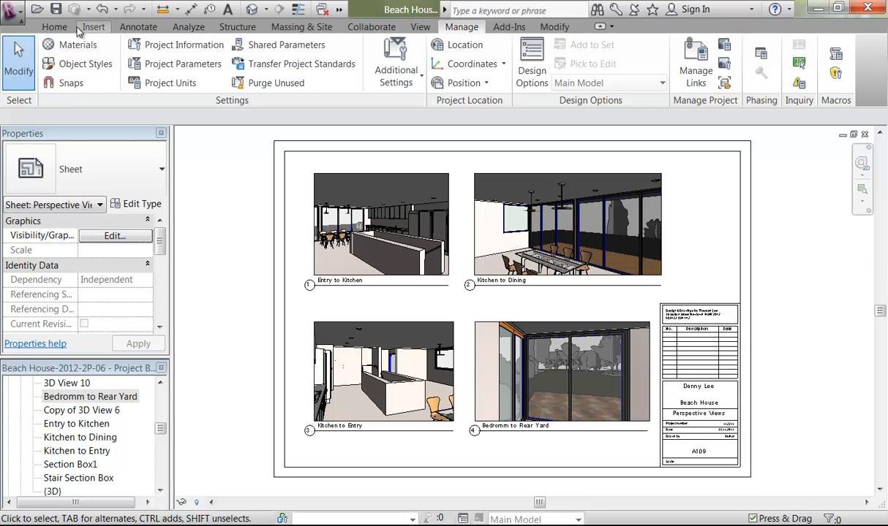
pyautogui.click(56, 9)
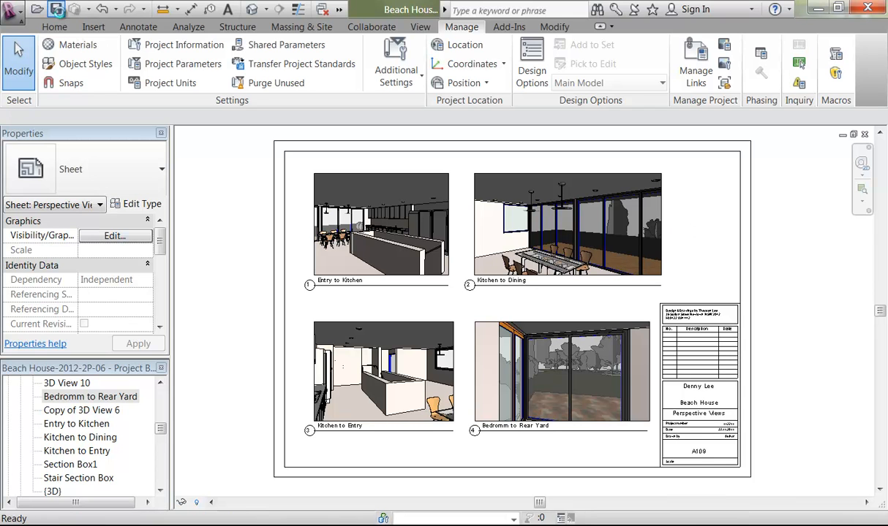
pyautogui.moveTo(160, 432); pyautogui.dragTo(162, 419)
# Step: Open 3D Views 1, 2, 5, 6, 7, 10 and then Copy of 3D View 6
pyautogui.doubleClick(66, 397)
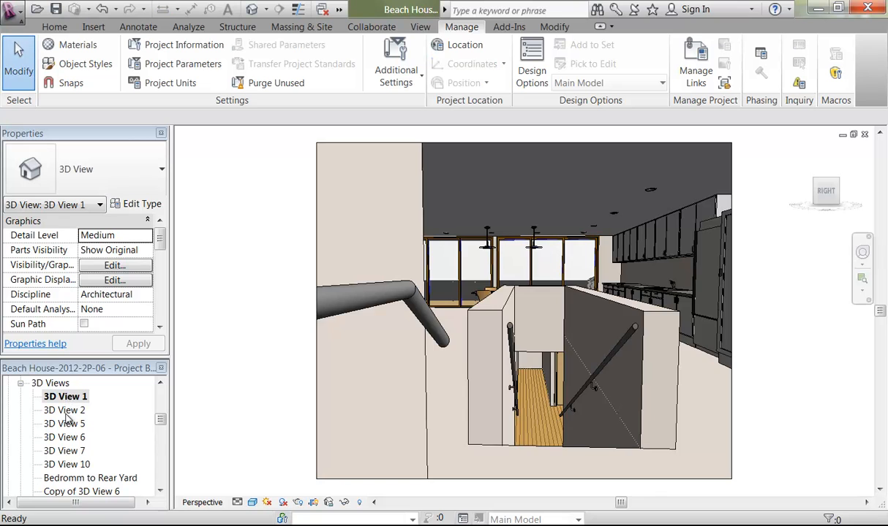
pyautogui.doubleClick(65, 411)
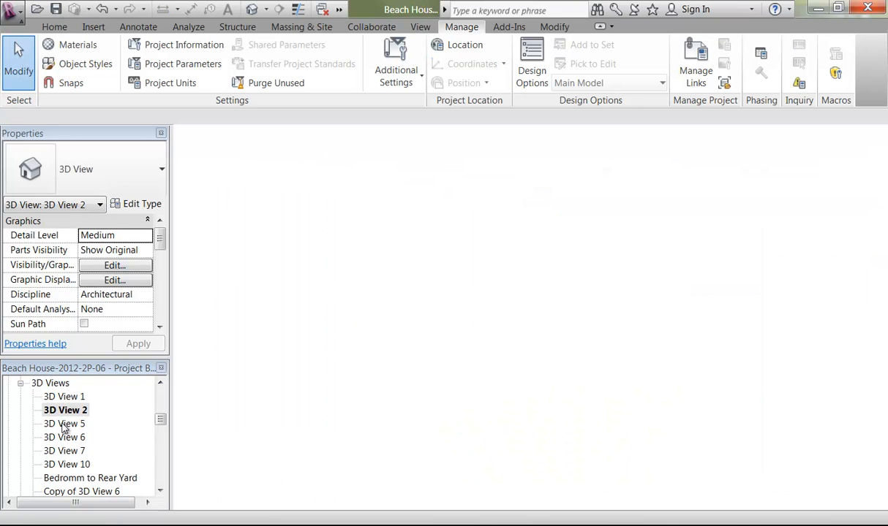
pyautogui.doubleClick(65, 424)
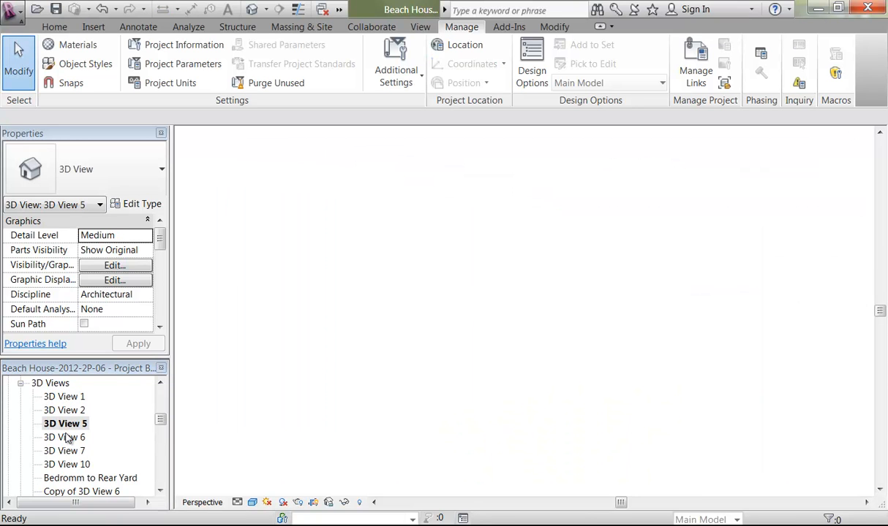
pyautogui.doubleClick(66, 437)
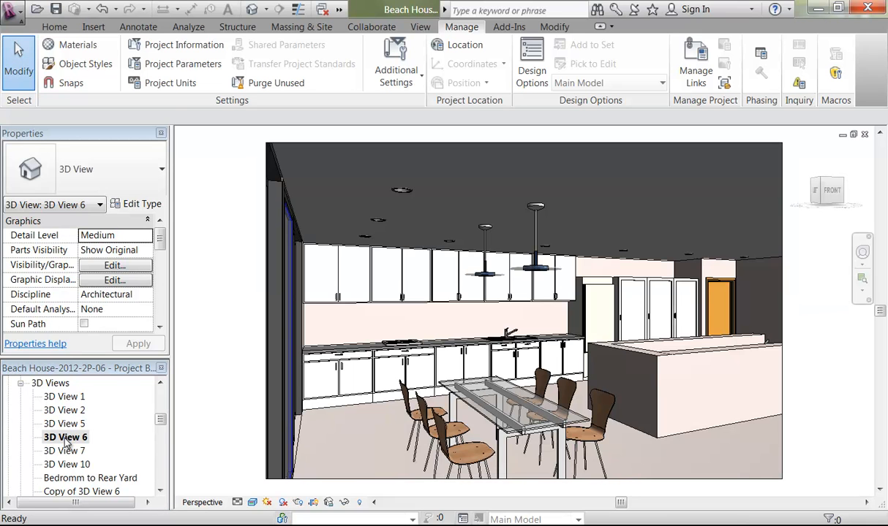
pyautogui.doubleClick(67, 453)
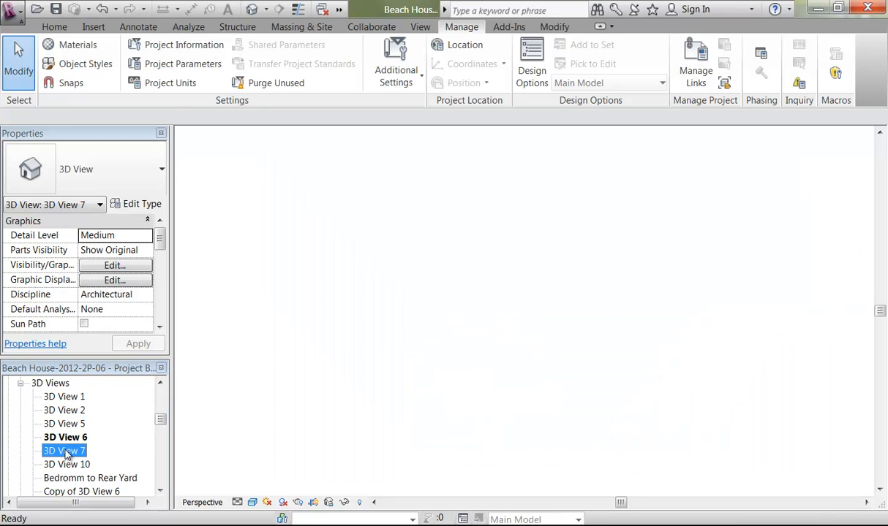
pyautogui.doubleClick(66, 465)
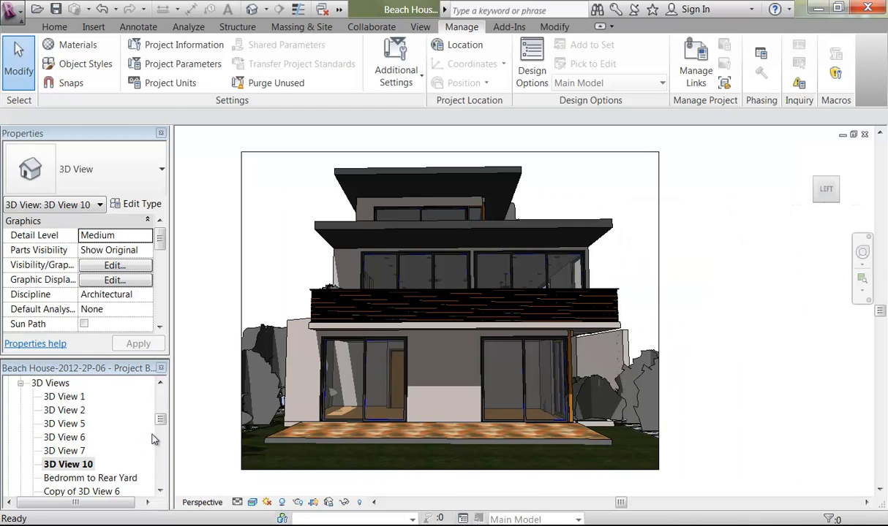
pyautogui.doubleClick(87, 492)
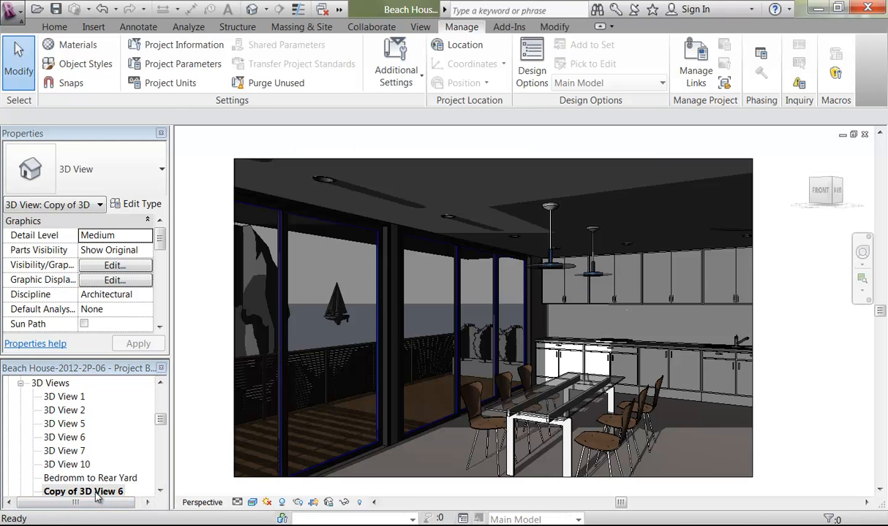
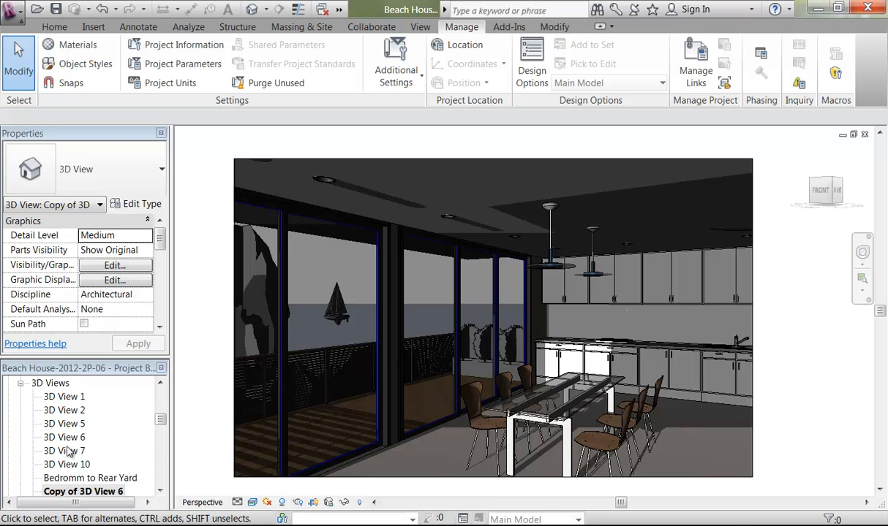
# Step: Open 3D Views 6, 5 and 10, finishing on the bedroom 3D View 7
pyautogui.doubleClick(65, 437)
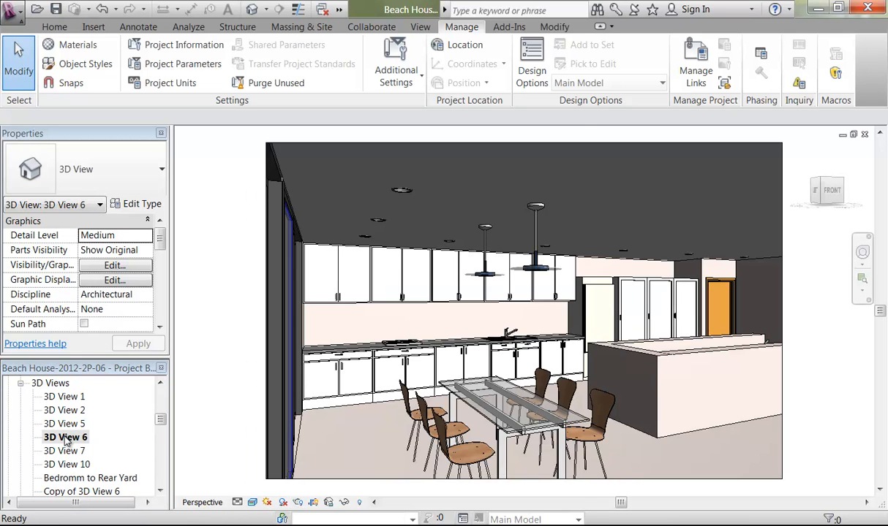
pyautogui.doubleClick(64, 424)
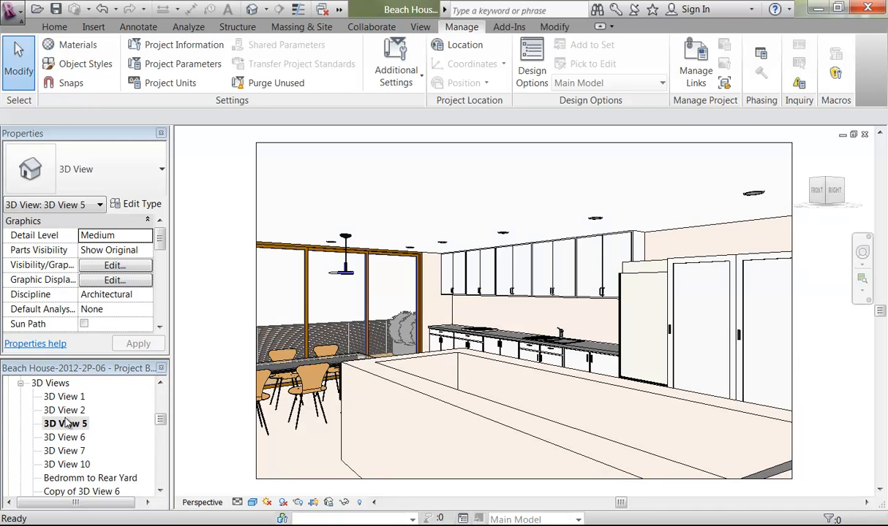
pyautogui.doubleClick(67, 465)
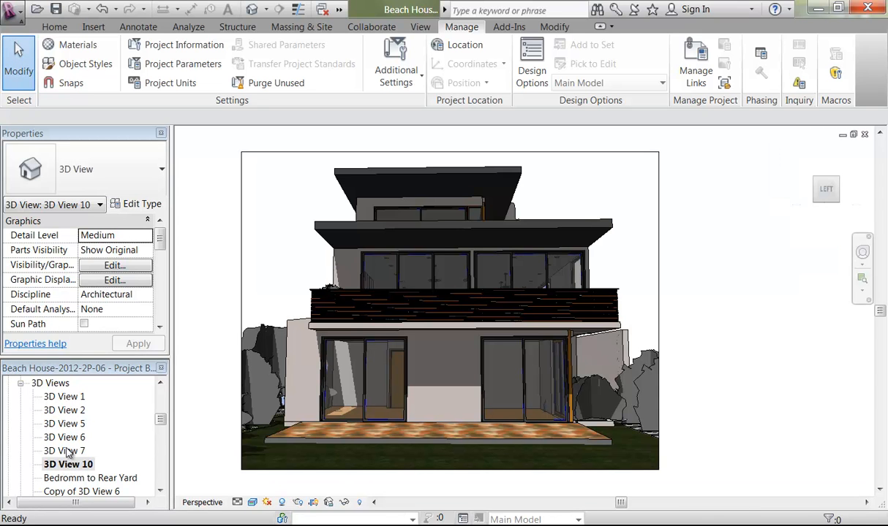
pyautogui.doubleClick(64, 451)
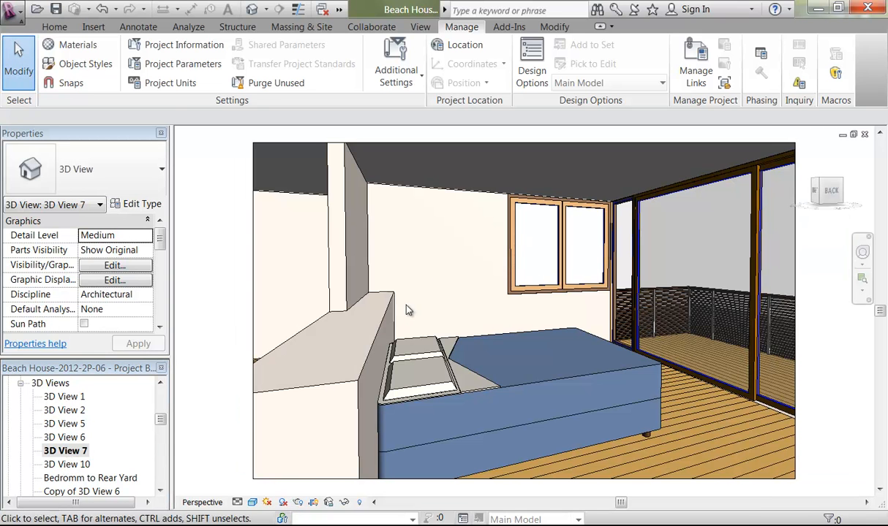
# Step: Turn shadows on in the bedroom 3D View 7
pyautogui.click(268, 503)
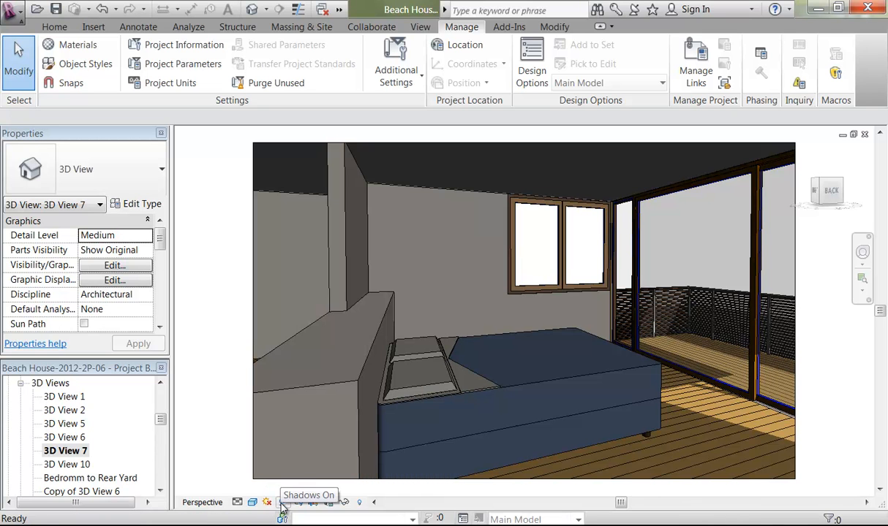
pyautogui.click(268, 503)
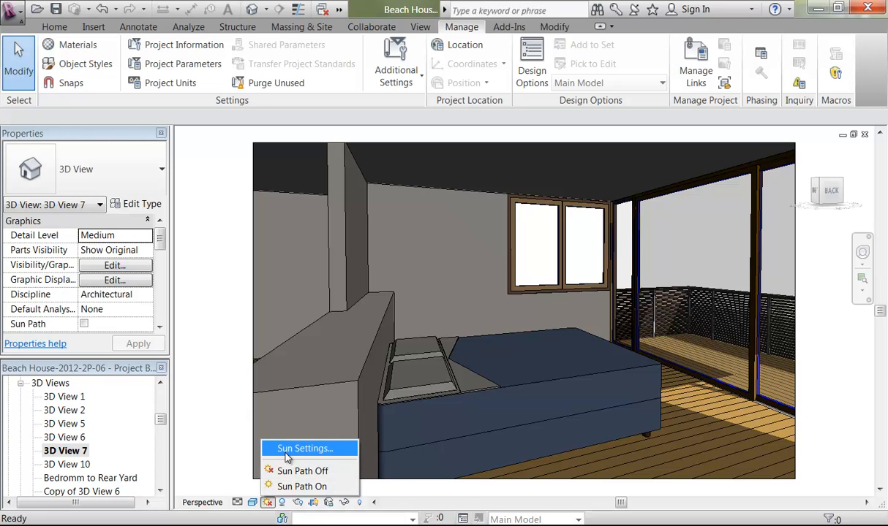
pyautogui.click(292, 487)
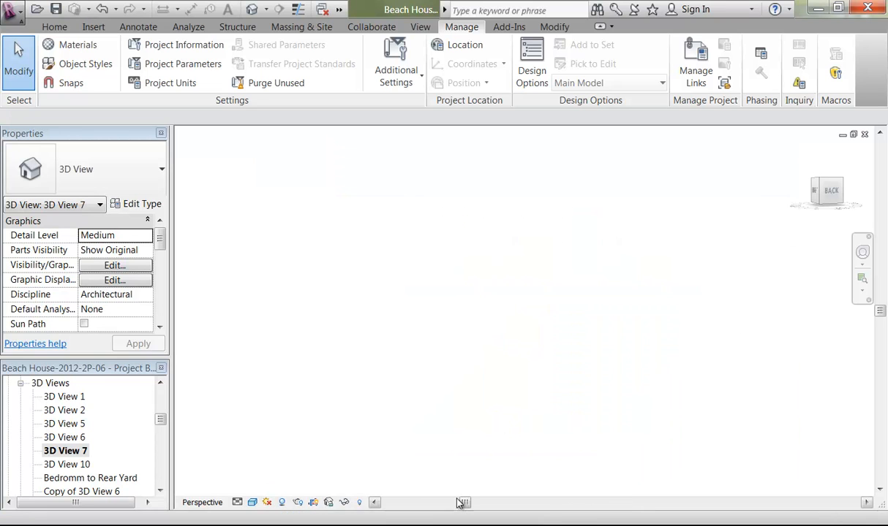
pyautogui.click(373, 503)
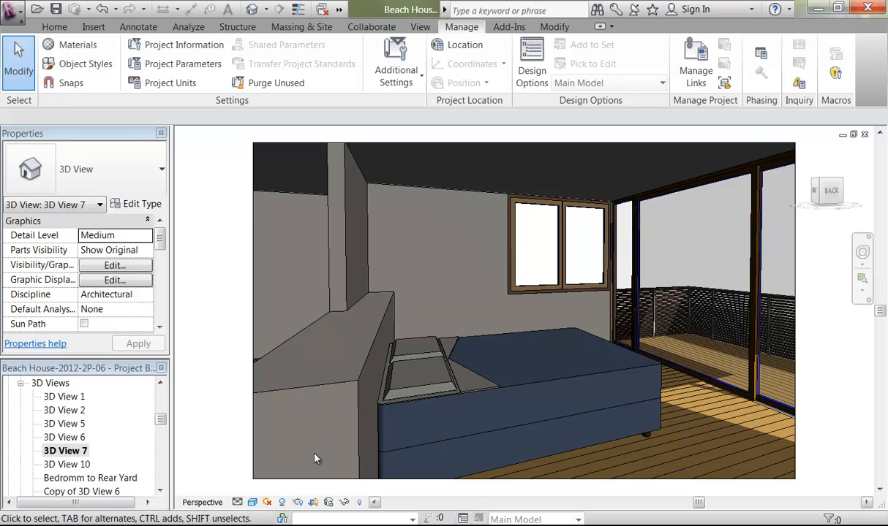
# Step: Light the bedroom with the Still sun preset My Sun (Sydney, 22/10/2010, 11:00 AM)
pyautogui.click(268, 502)
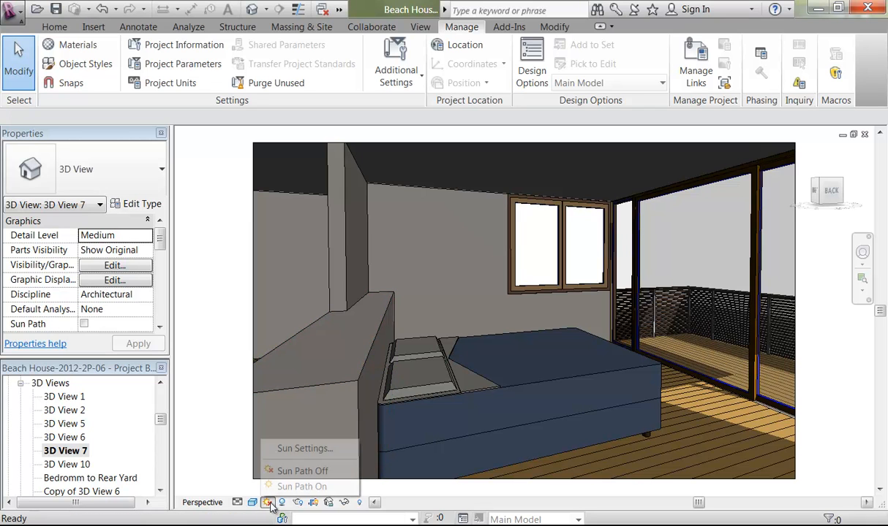
pyautogui.click(288, 450)
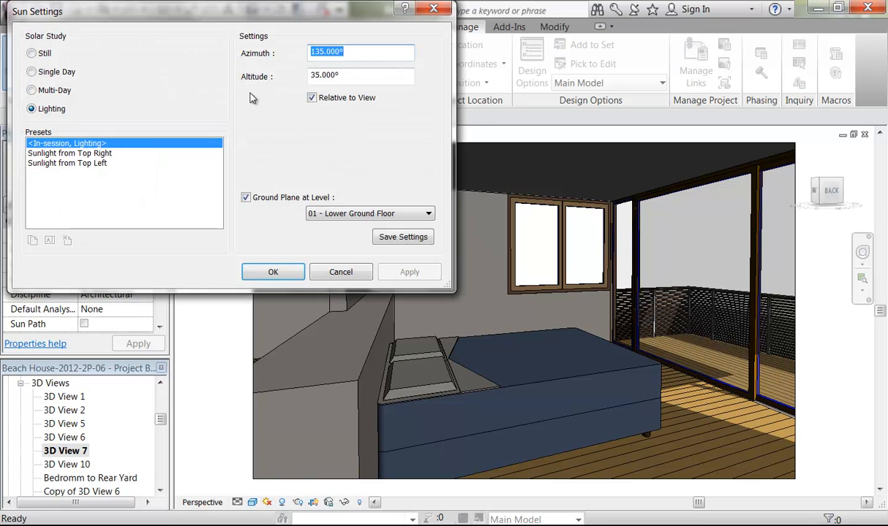
pyautogui.moveTo(155, 22); pyautogui.dragTo(191, 58)
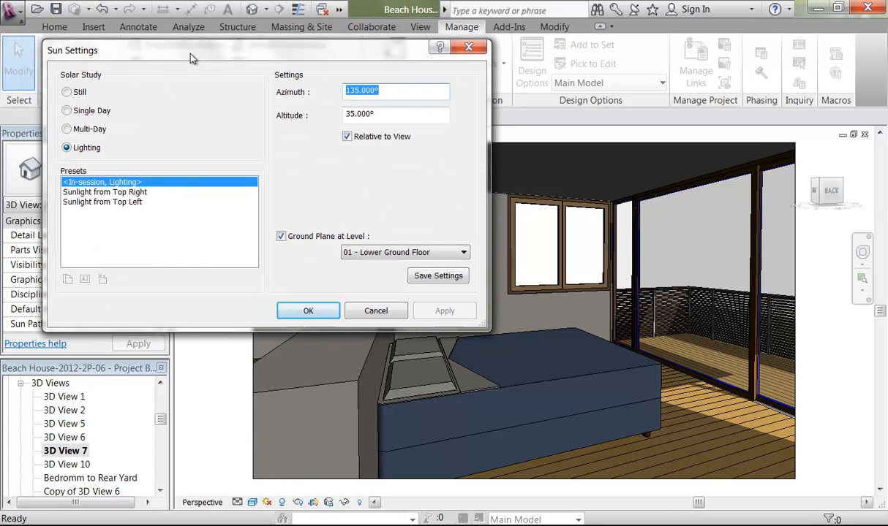
pyautogui.click(68, 92)
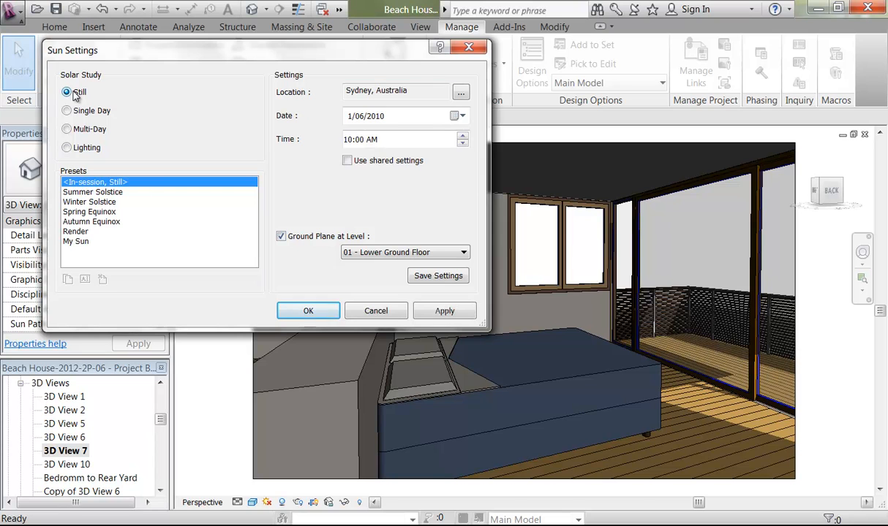
pyautogui.click(82, 242)
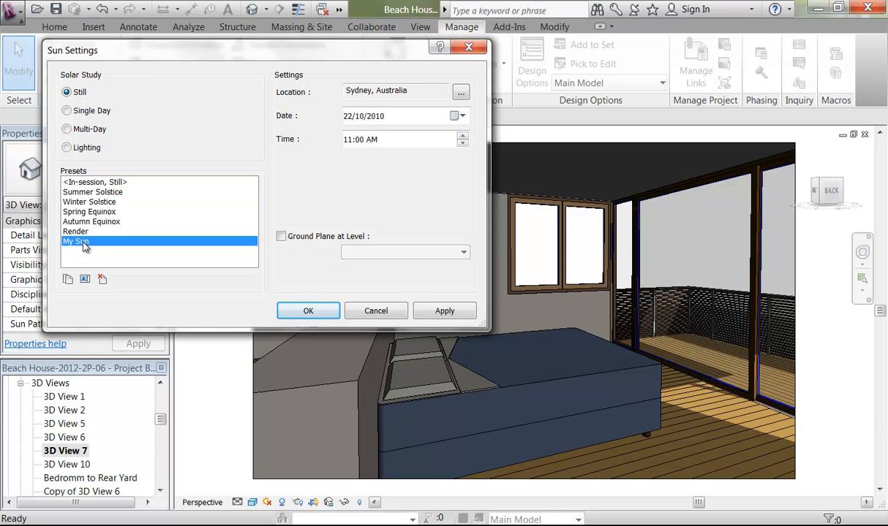
pyautogui.click(310, 313)
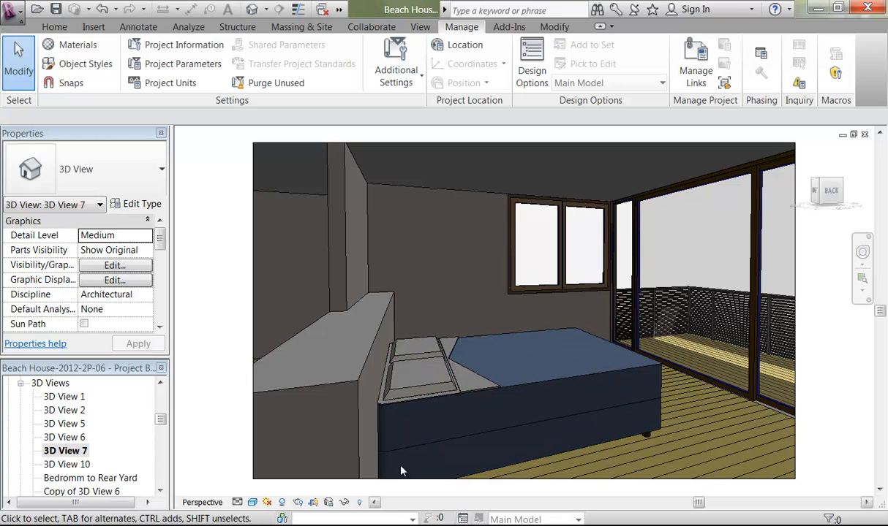
pyautogui.click(267, 503)
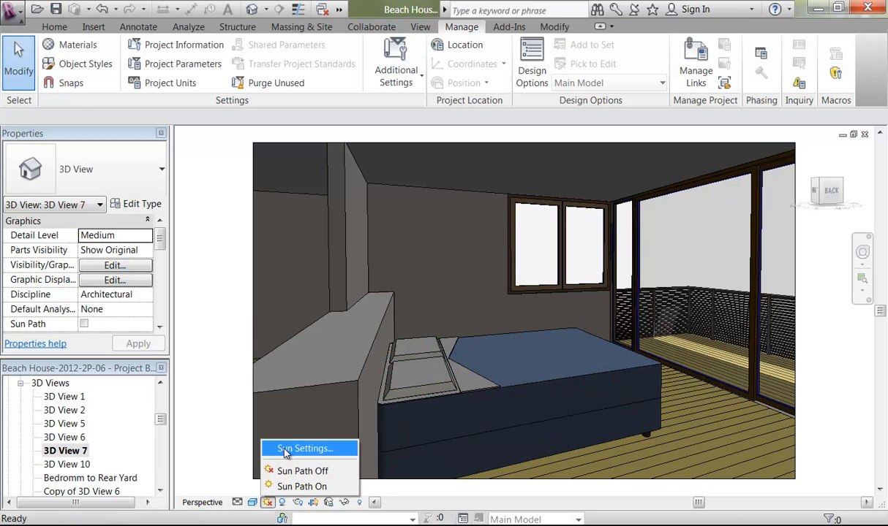
# Step: Duplicate the My Sun preset as 'My Sun bedroom'
pyautogui.click(285, 449)
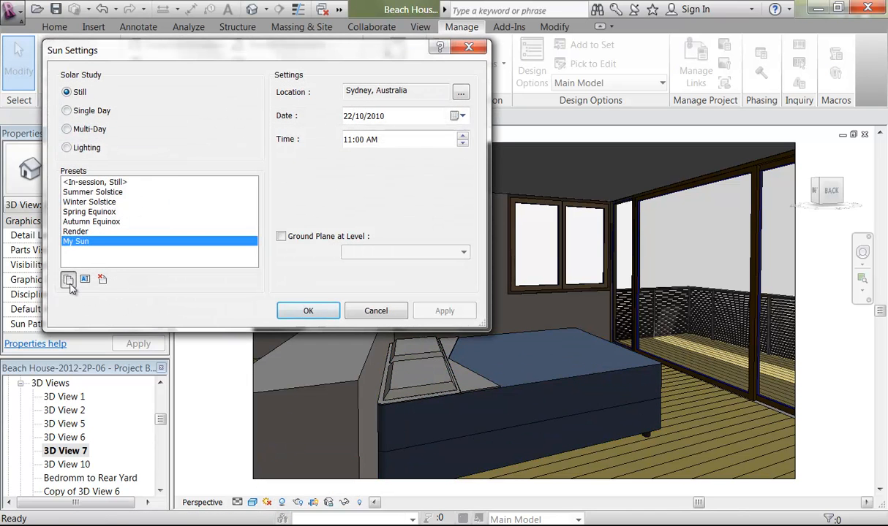
pyautogui.click(68, 280)
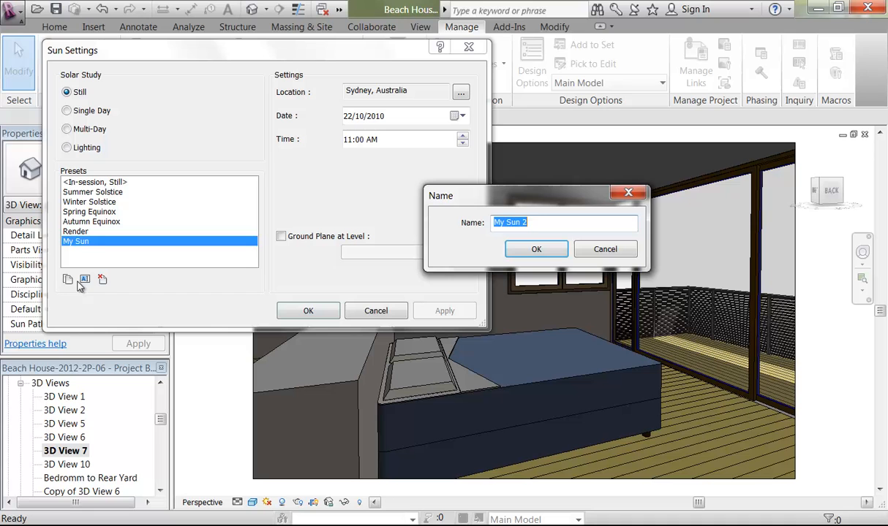
pyautogui.doubleClick(525, 222)
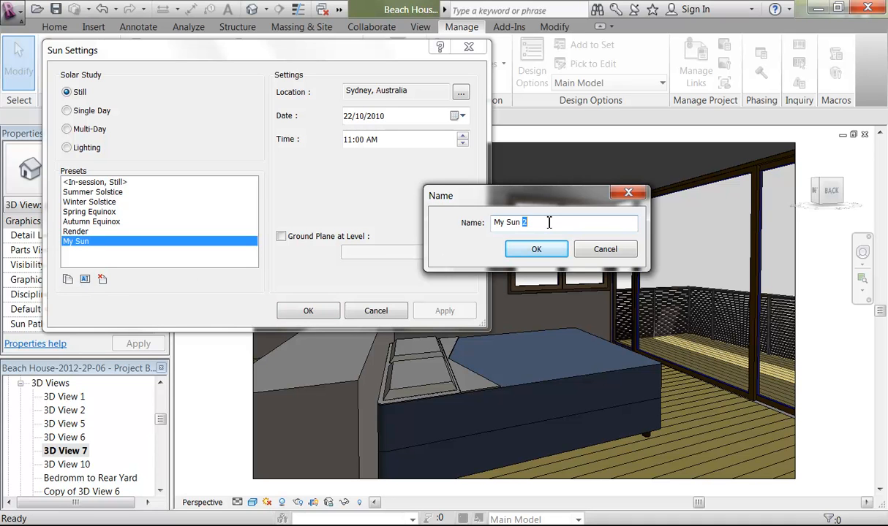
pyautogui.write('bedroom')
pyautogui.click(510, 248)
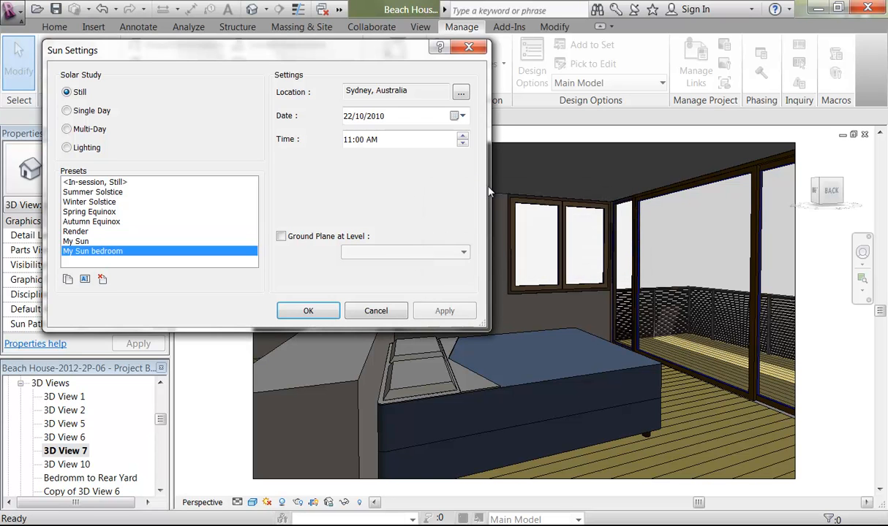
# Step: Set the My Sun bedroom time to 8:00 AM and apply it to the view
pyautogui.click(462, 144)
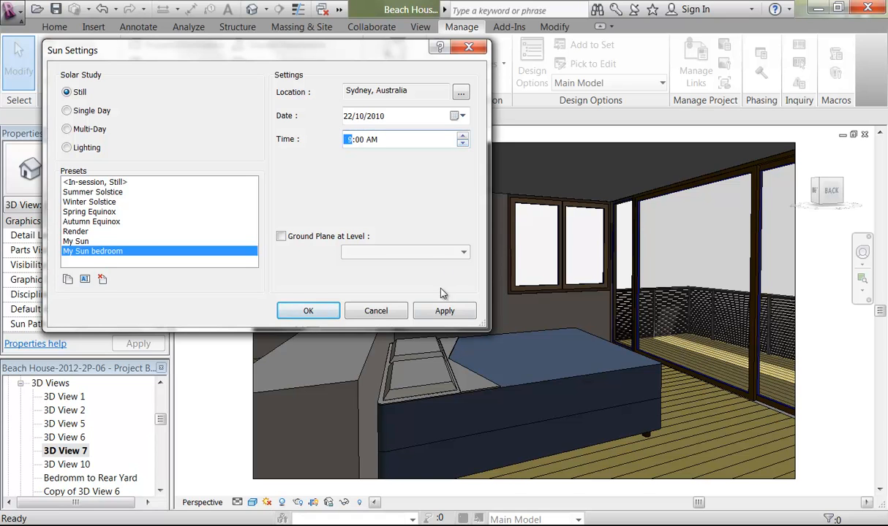
pyautogui.click(442, 311)
pyautogui.click(462, 144)
pyautogui.click(434, 312)
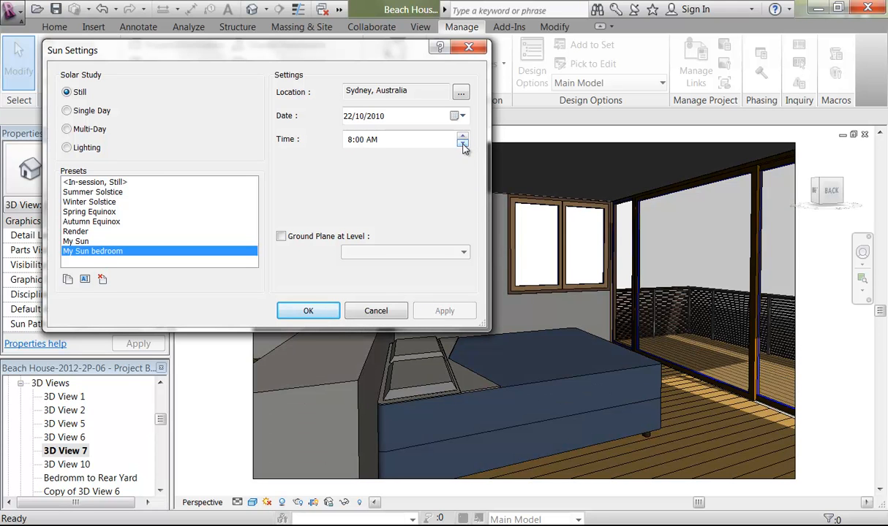
pyautogui.click(463, 144)
pyautogui.click(433, 312)
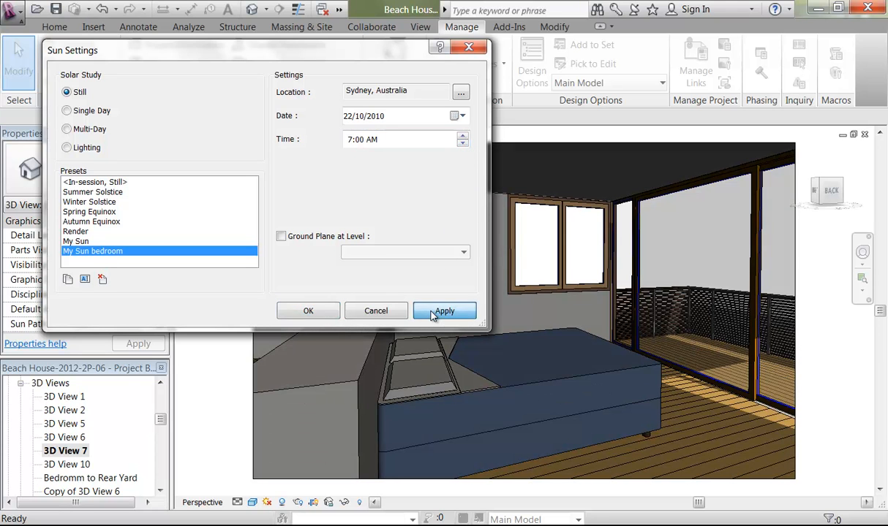
pyautogui.click(462, 136)
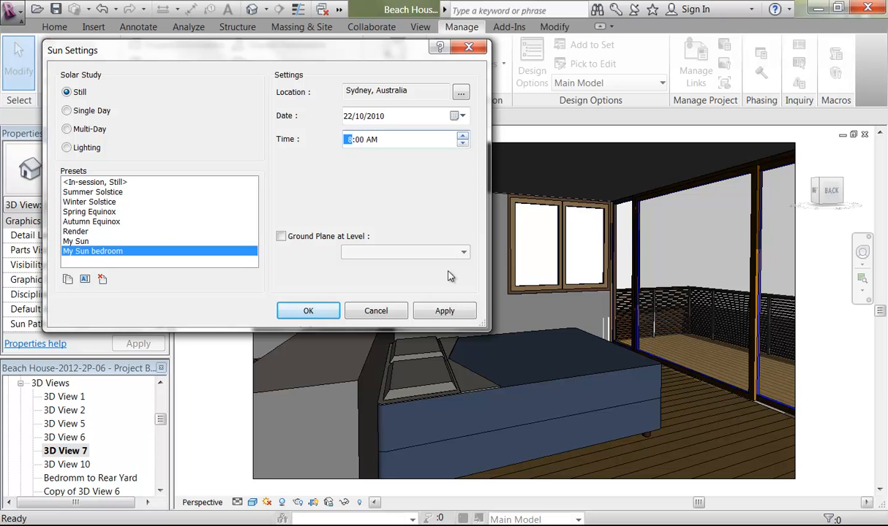
pyautogui.click(441, 311)
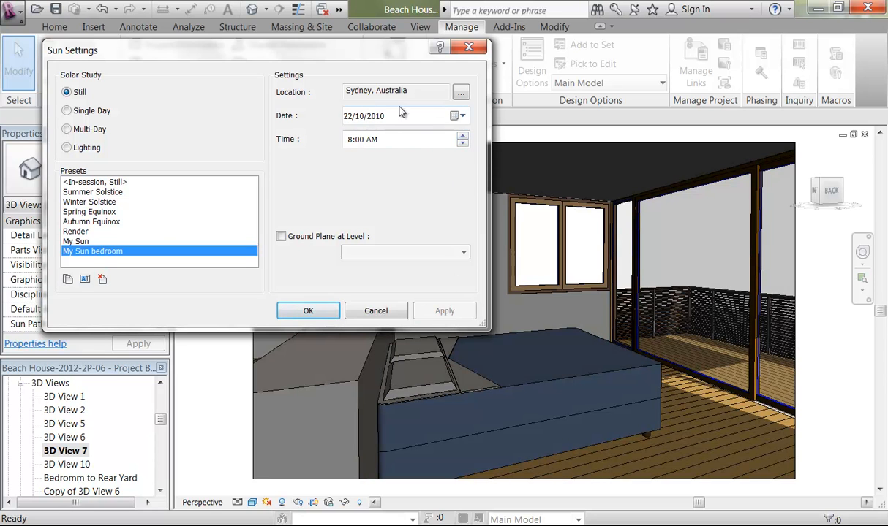
pyautogui.click(458, 116)
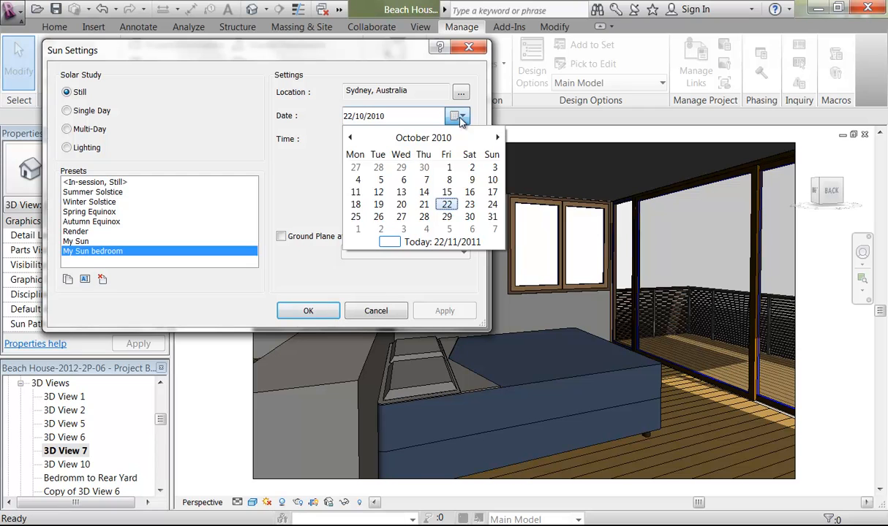
# Step: Preview the sun on 17 November 2010 at 7:00 AM
pyautogui.click(460, 117)
pyautogui.click(459, 117)
pyautogui.click(497, 137)
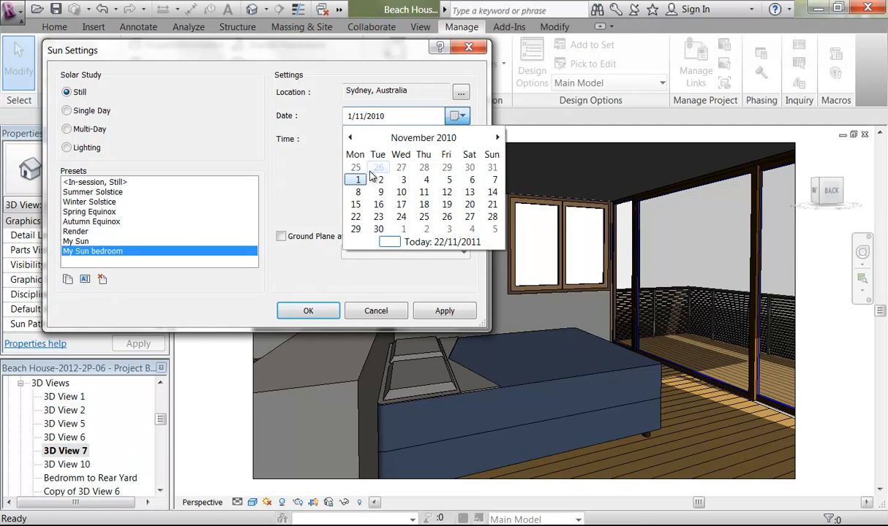
pyautogui.click(401, 204)
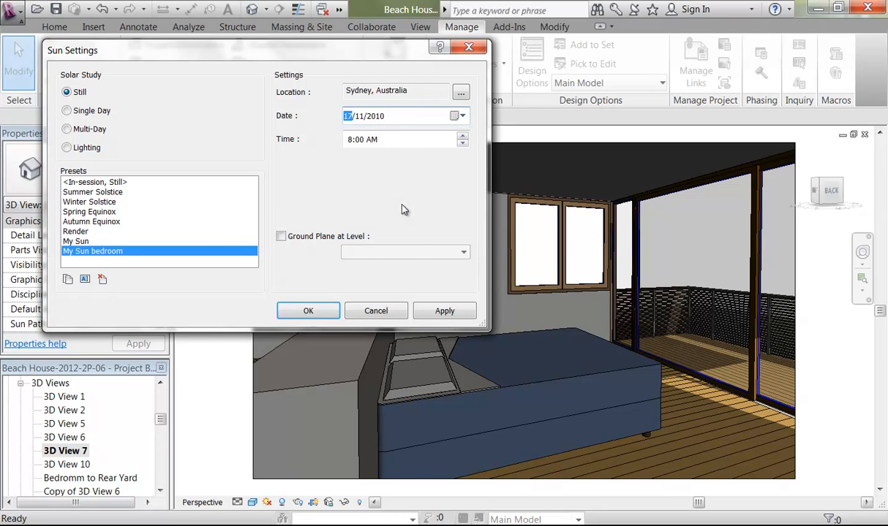
pyautogui.click(443, 310)
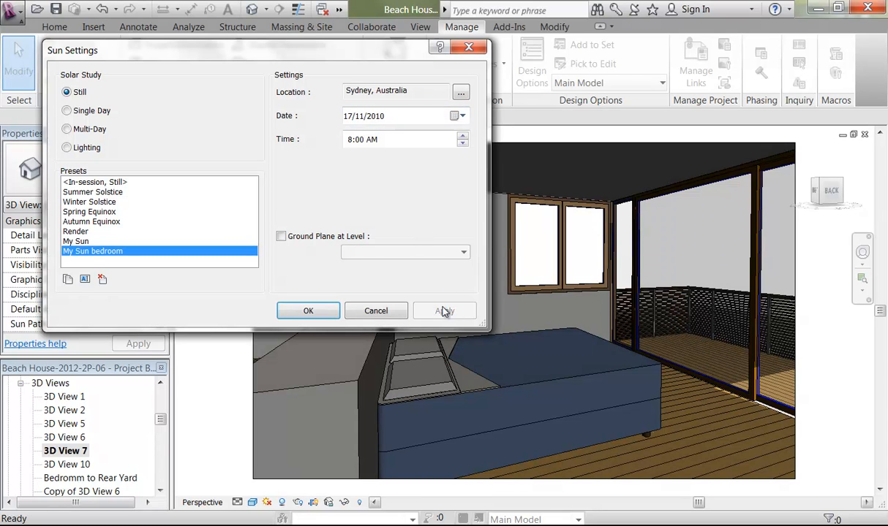
pyautogui.click(462, 144)
pyautogui.click(441, 312)
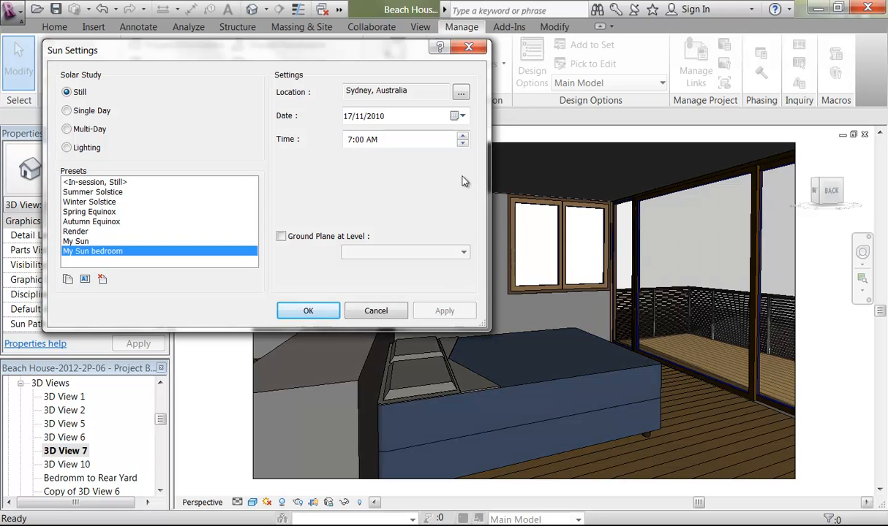
# Step: Preview the sun on 24 December at 7:00, 6:00, then 10:00 AM
pyautogui.click(458, 115)
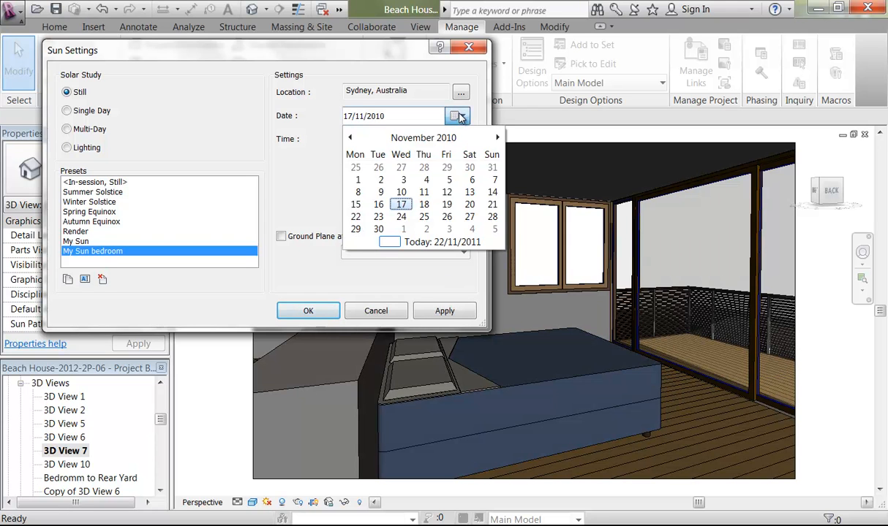
pyautogui.click(496, 138)
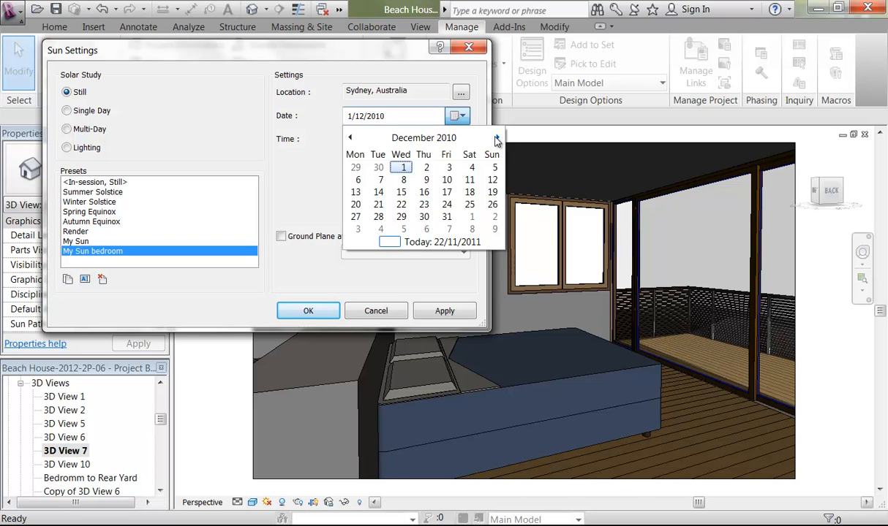
pyautogui.click(449, 204)
pyautogui.click(444, 310)
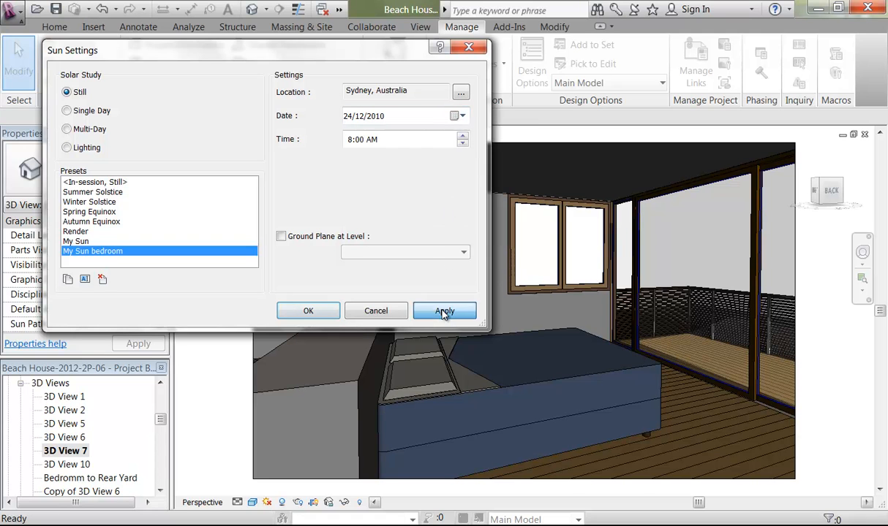
pyautogui.click(462, 144)
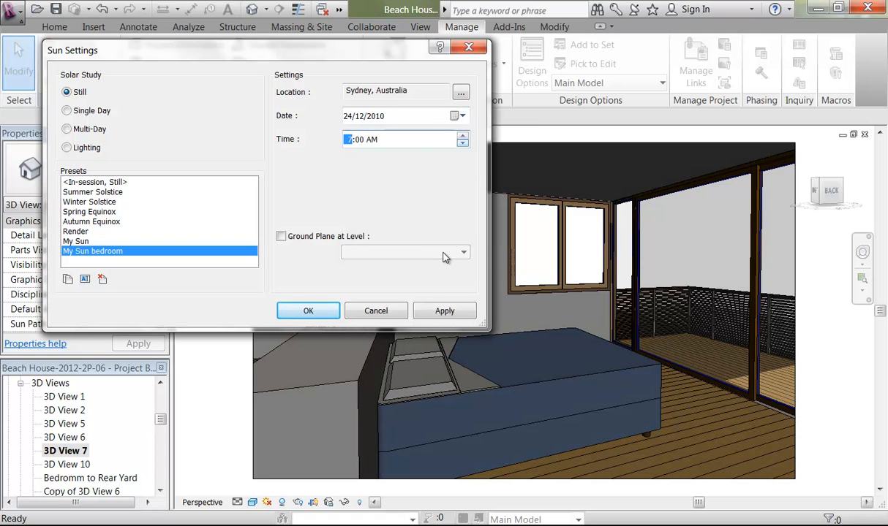
pyautogui.click(442, 311)
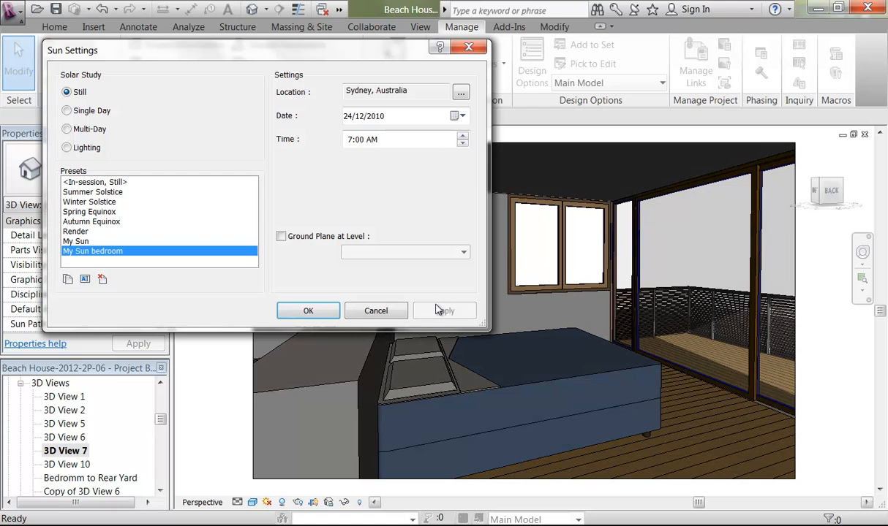
pyautogui.click(463, 144)
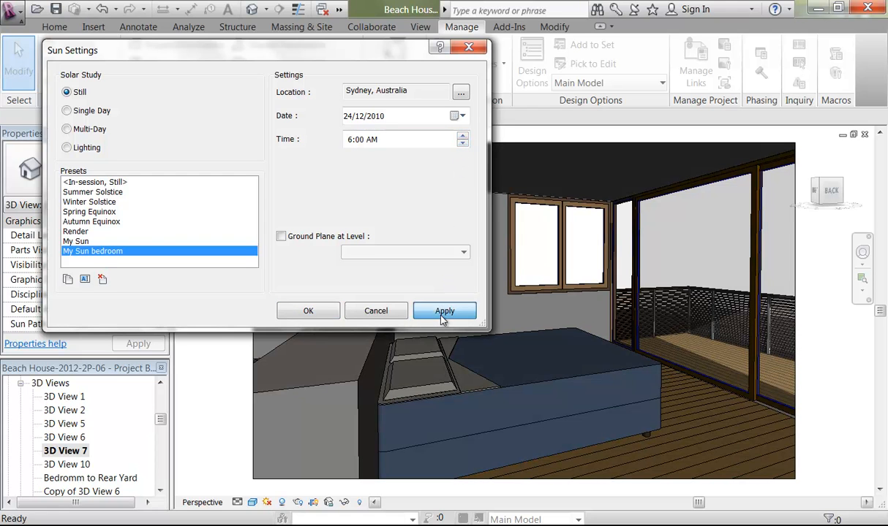
pyautogui.click(442, 310)
pyautogui.click(462, 135)
pyautogui.click(462, 135)
pyautogui.click(462, 135)
pyautogui.click(446, 311)
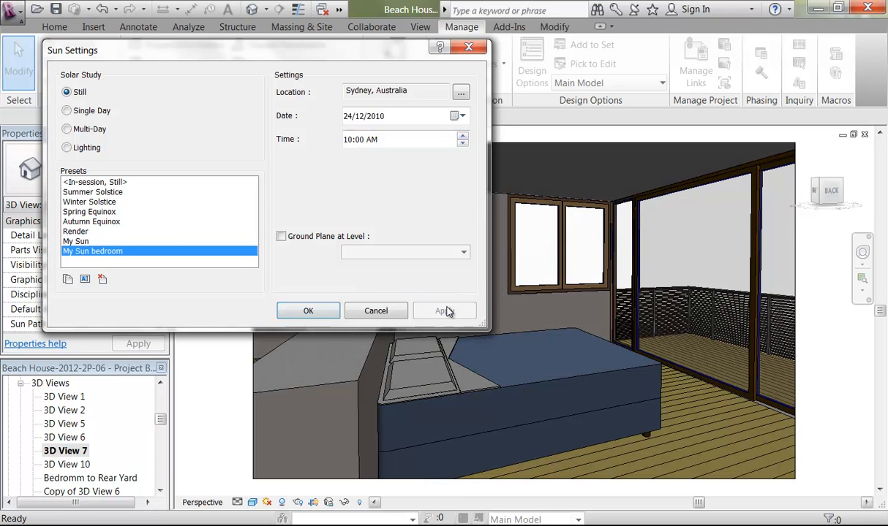
# Step: Change the sun date to 22 July 2010 and apply it at 10:00 AM
pyautogui.click(458, 116)
pyautogui.click(351, 137)
pyautogui.click(350, 138)
pyautogui.click(350, 138)
pyautogui.click(350, 137)
pyautogui.click(351, 137)
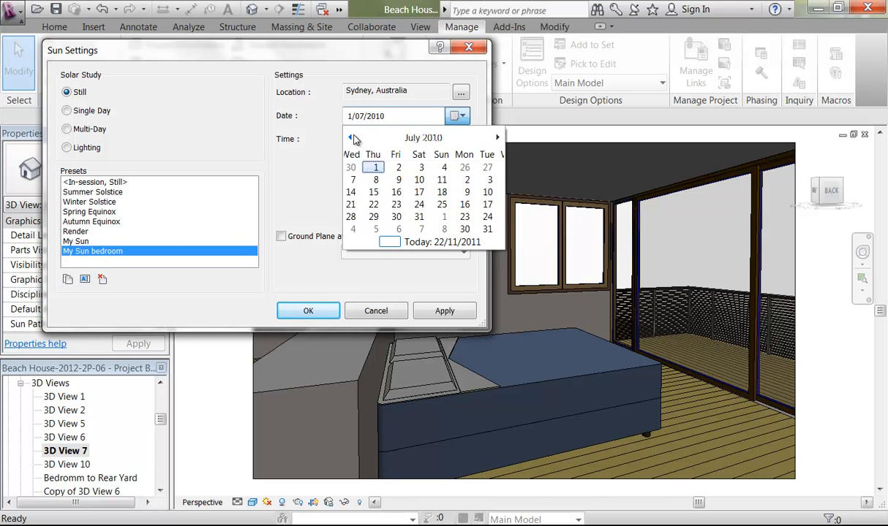
pyautogui.click(418, 204)
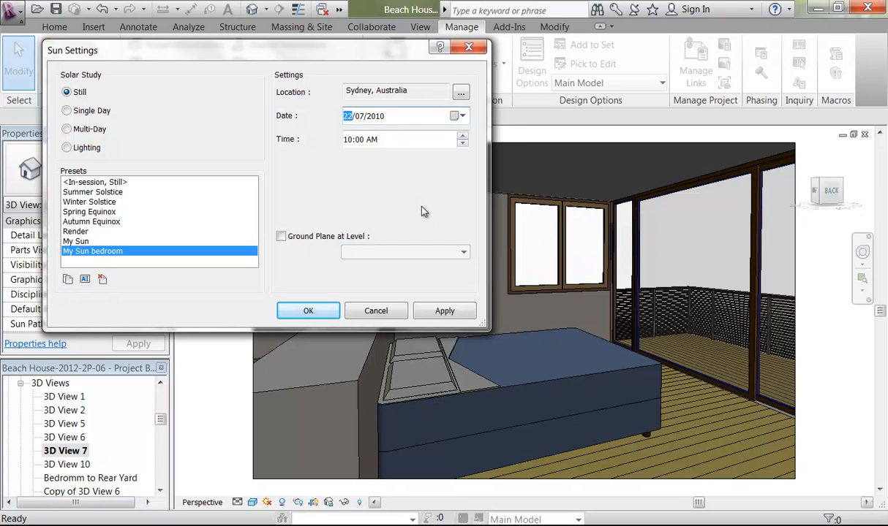
pyautogui.click(443, 311)
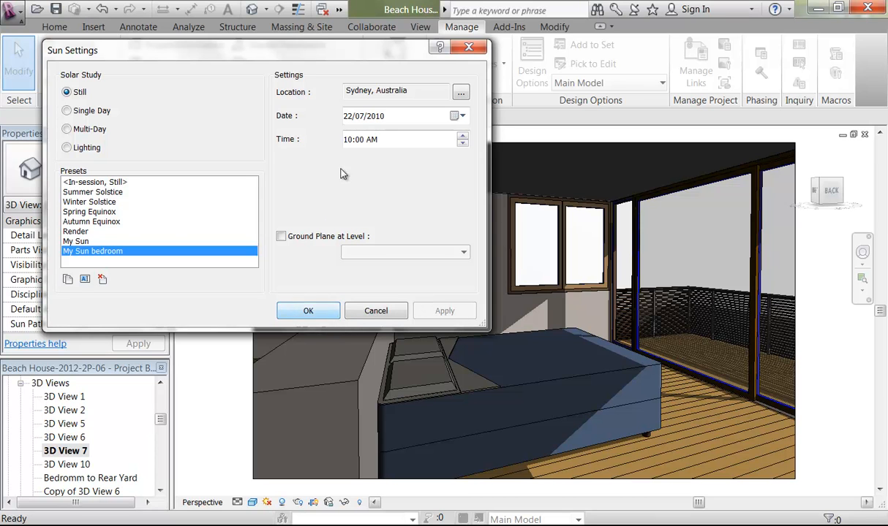
# Step: Render a Draft image of the bedroom using the Interior: Sun only scheme
pyautogui.click(305, 311)
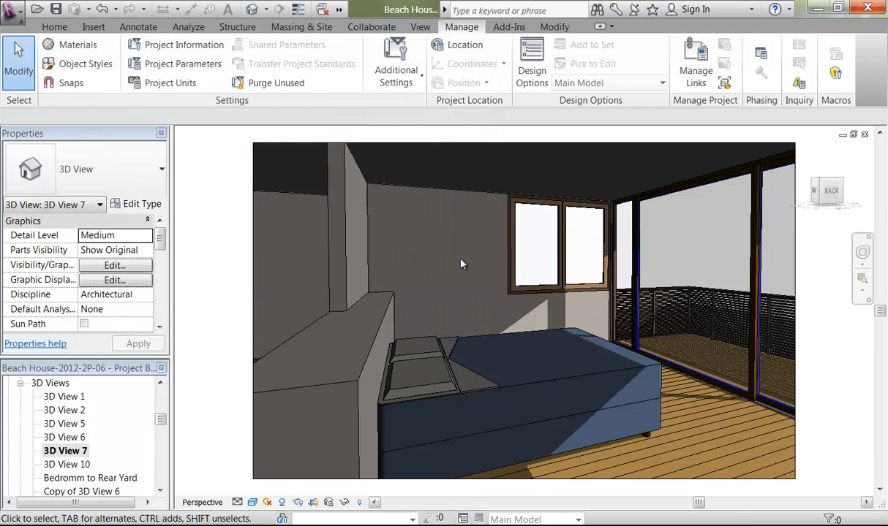
pyautogui.click(297, 503)
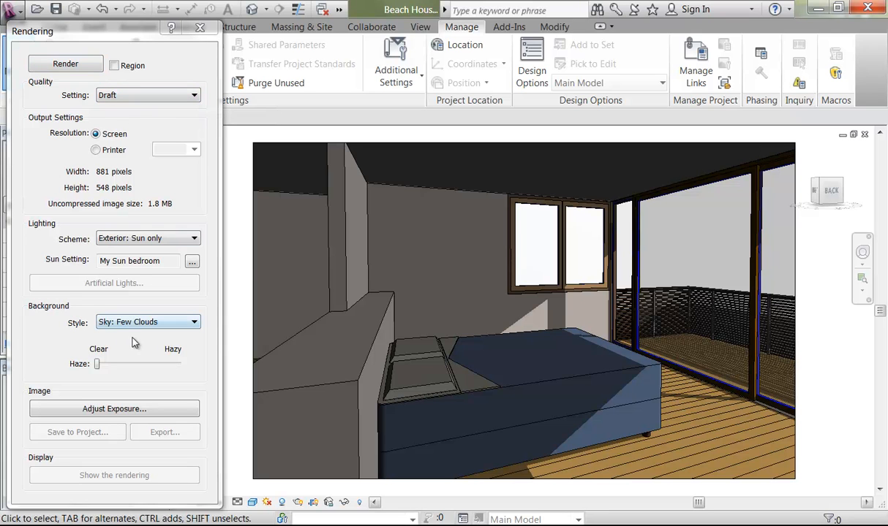
pyautogui.click(110, 239)
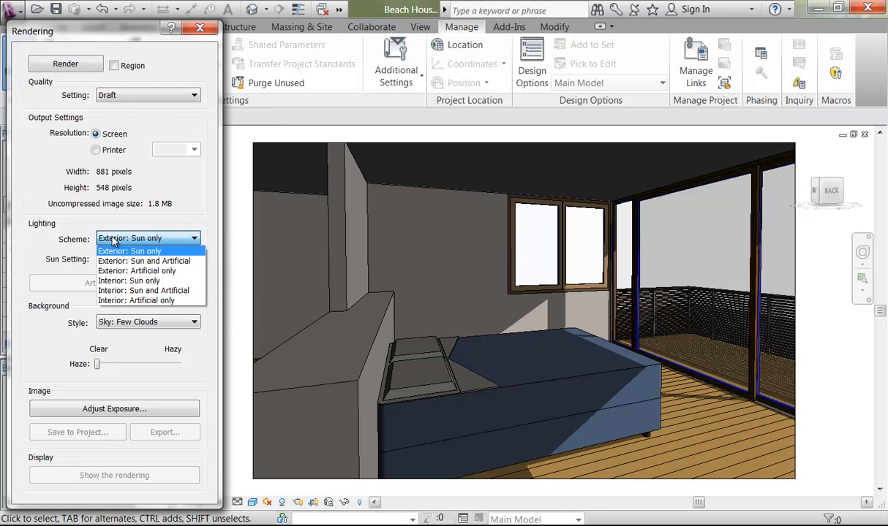
pyautogui.click(115, 282)
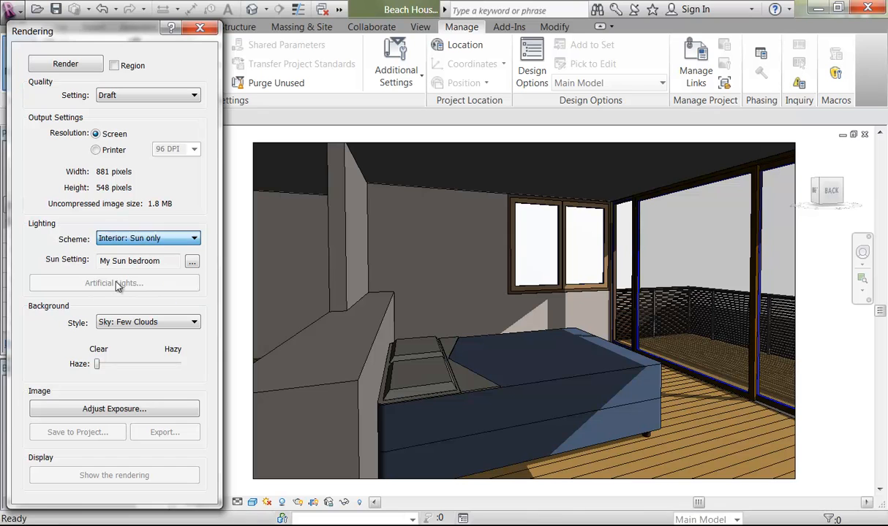
pyautogui.click(63, 65)
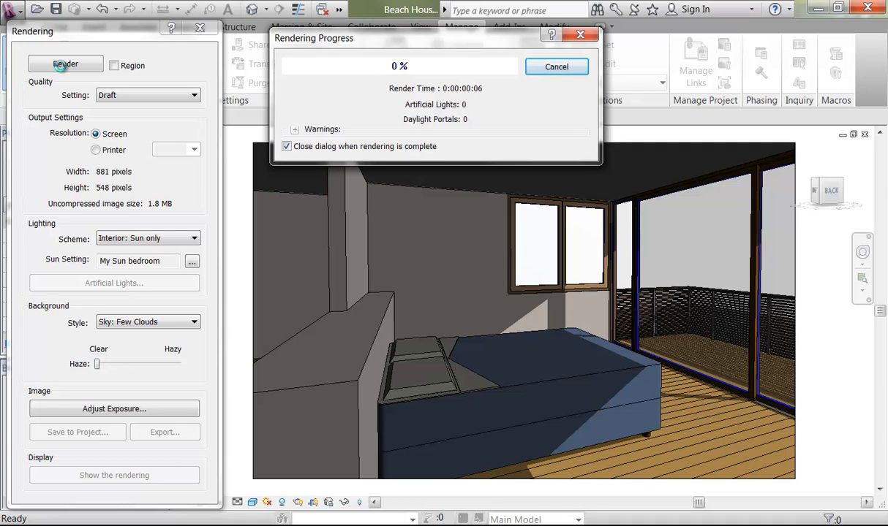
pyautogui.click(647, 524)
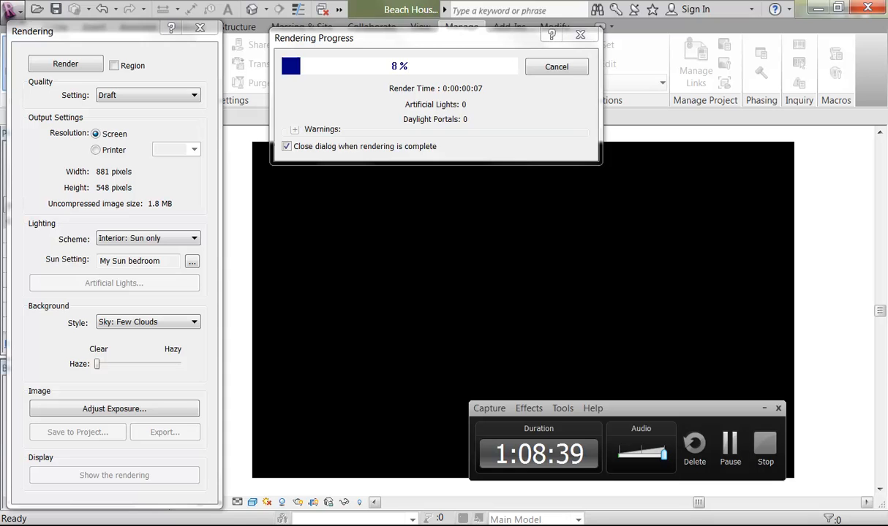
pyautogui.click(730, 446)
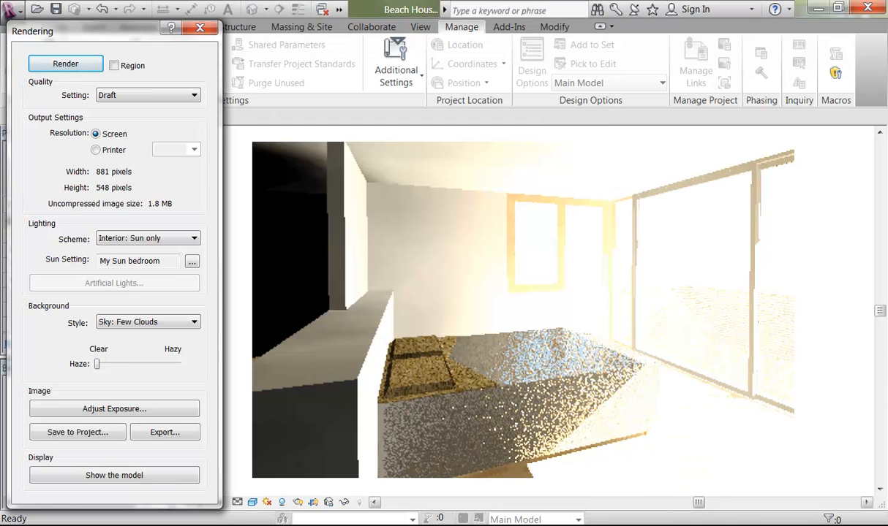
pyautogui.click(646, 524)
# Step: Raise the rendering's exposure value step by step to 11.93, applying each change
pyautogui.click(142, 413)
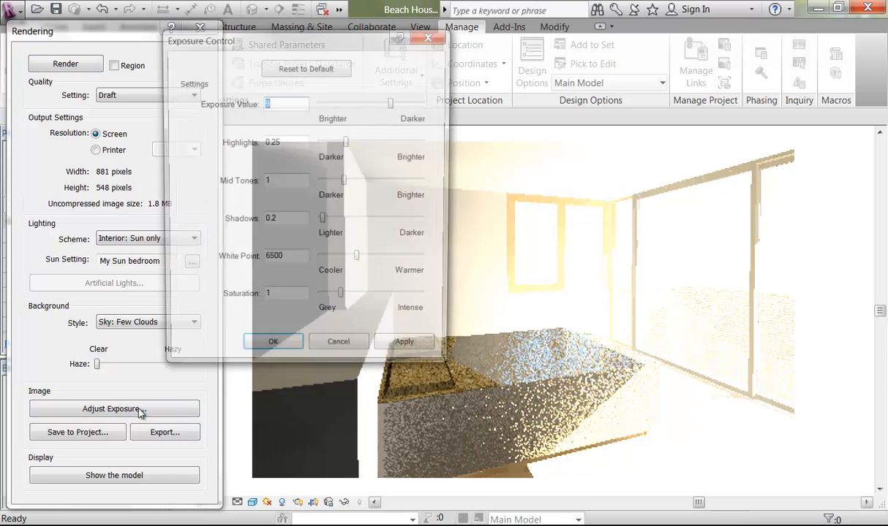
pyautogui.moveTo(366, 48); pyautogui.dragTo(232, 43)
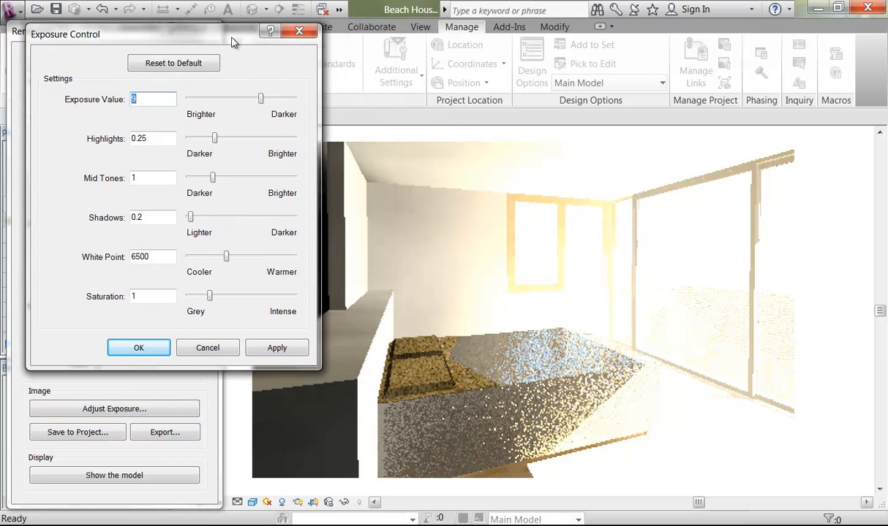
pyautogui.moveTo(262, 100); pyautogui.dragTo(264, 99)
pyautogui.click(274, 350)
pyautogui.moveTo(268, 96); pyautogui.dragTo(268, 99)
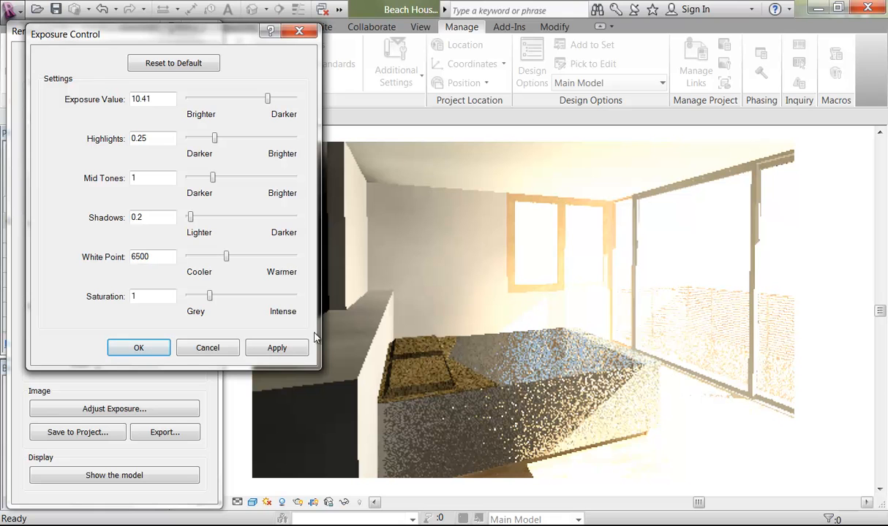
pyautogui.click(276, 348)
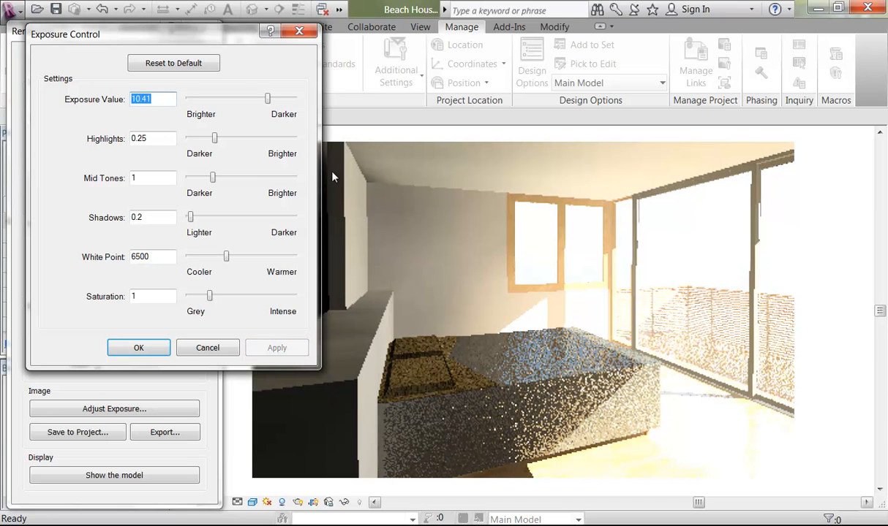
pyautogui.moveTo(268, 97); pyautogui.dragTo(273, 99)
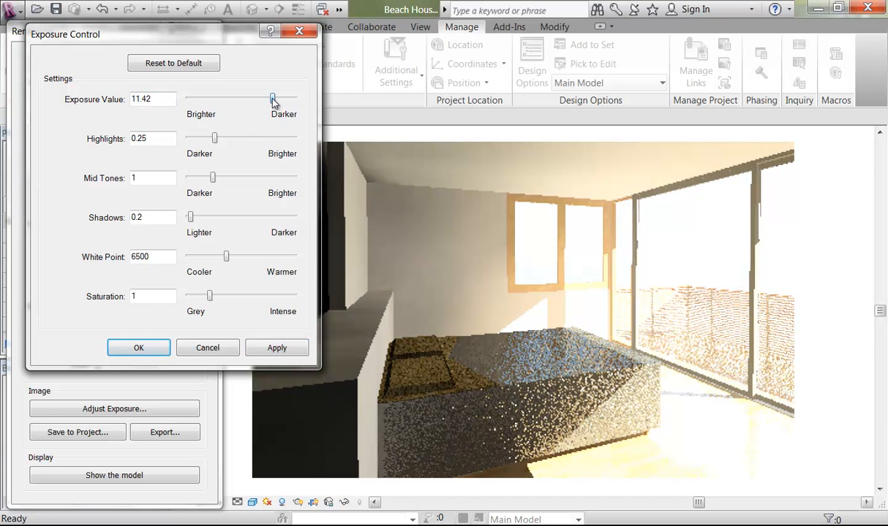
pyautogui.click(277, 348)
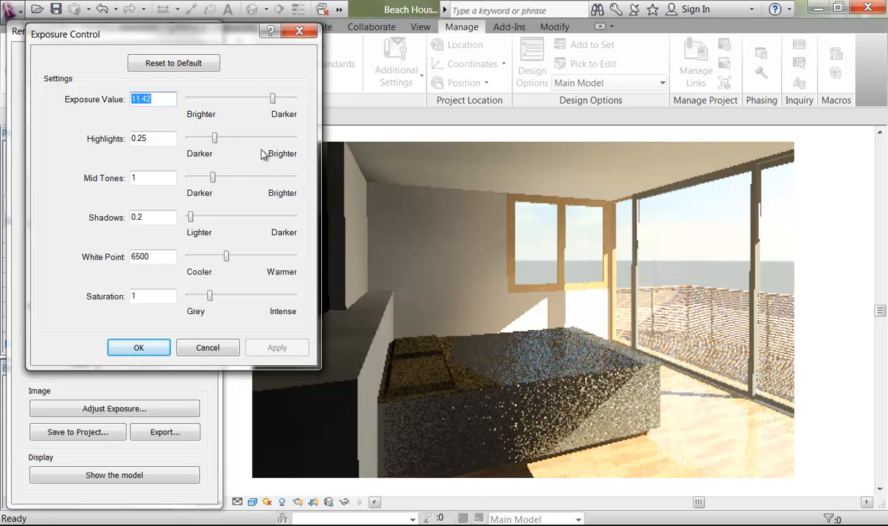
pyautogui.moveTo(272, 98); pyautogui.dragTo(274, 98)
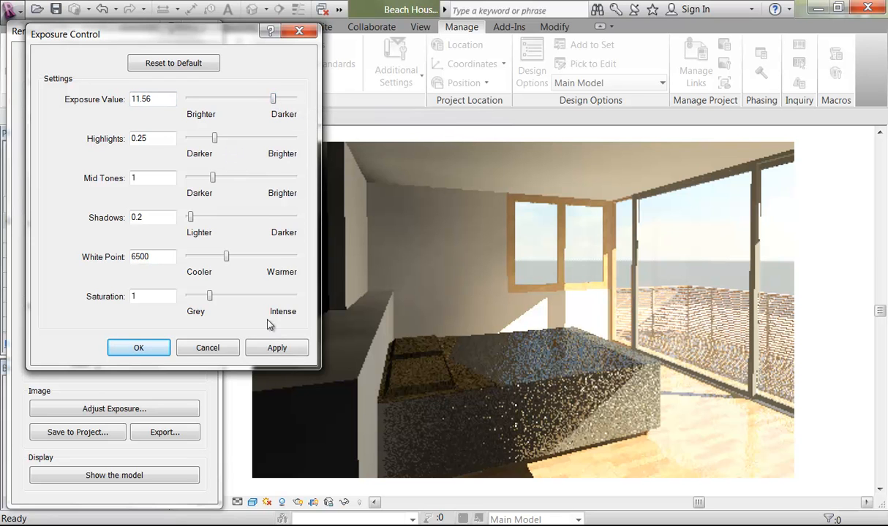
pyautogui.click(272, 348)
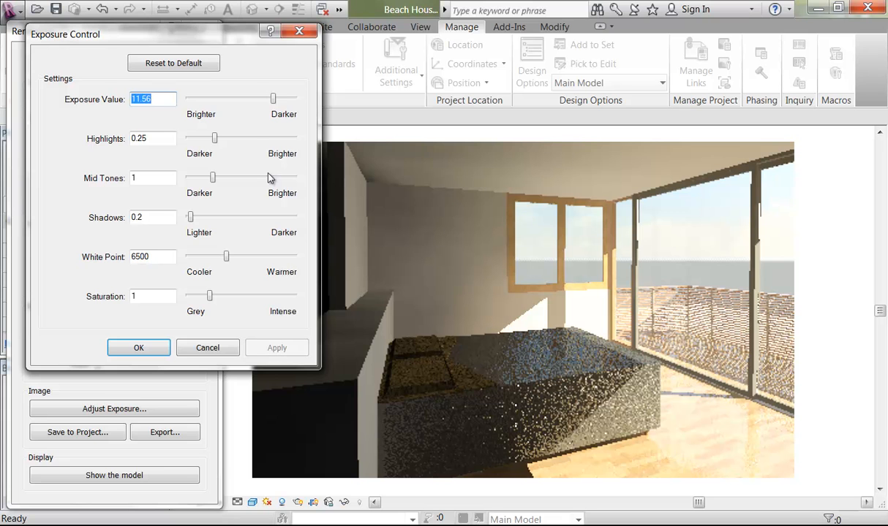
pyautogui.moveTo(274, 102); pyautogui.dragTo(277, 106)
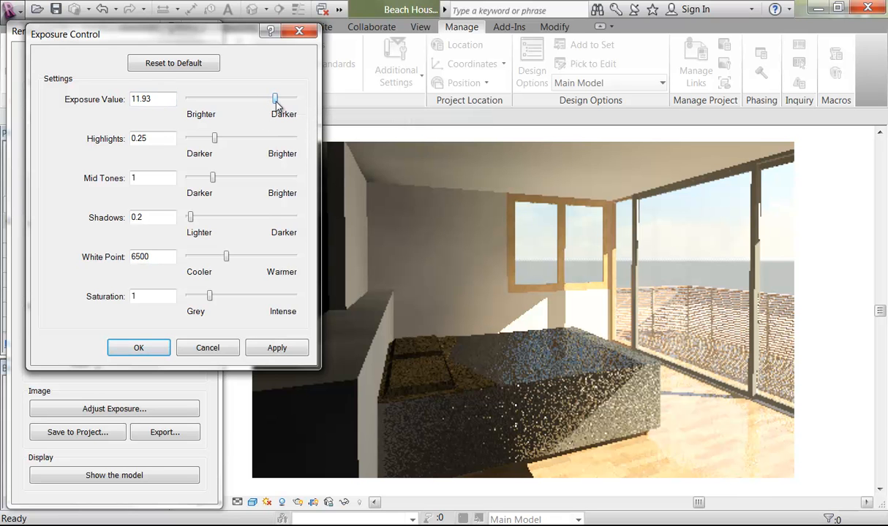
pyautogui.click(276, 348)
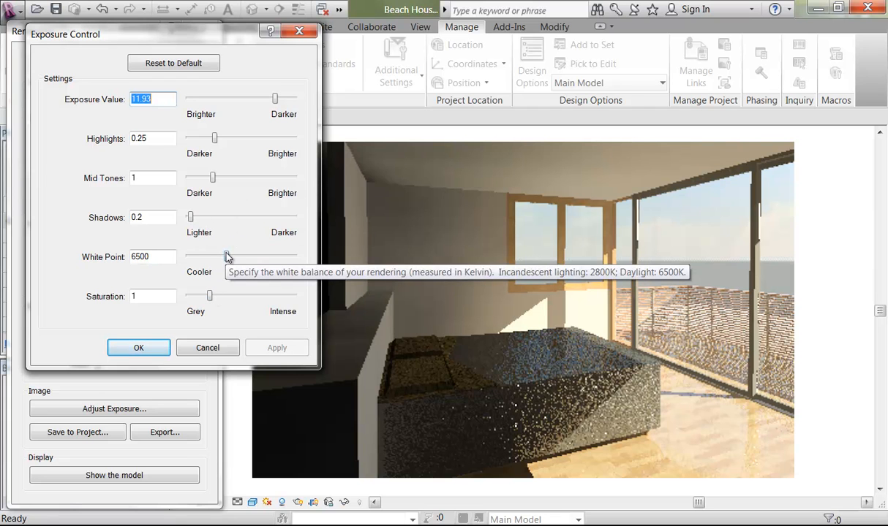
# Step: Lower the white point from 6500 to 5997.6, apply and accept
pyautogui.moveTo(226, 256); pyautogui.dragTo(220, 257)
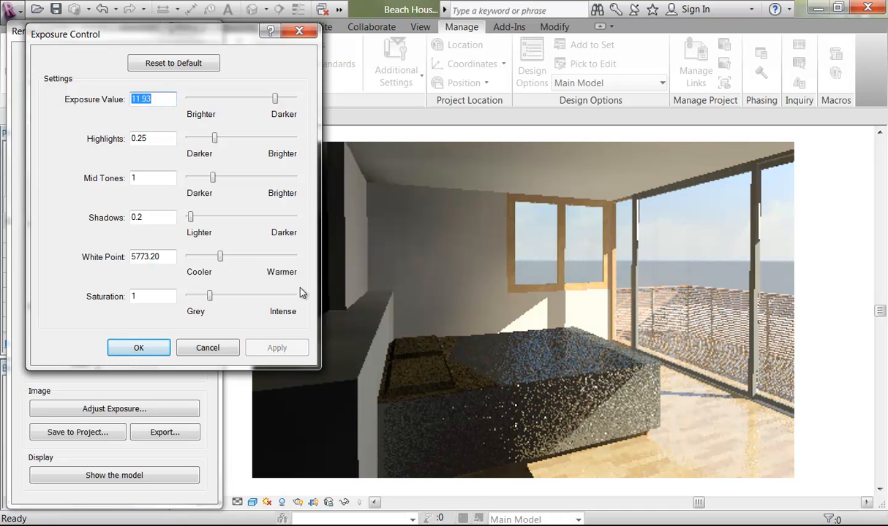
pyautogui.moveTo(221, 258); pyautogui.dragTo(226, 254)
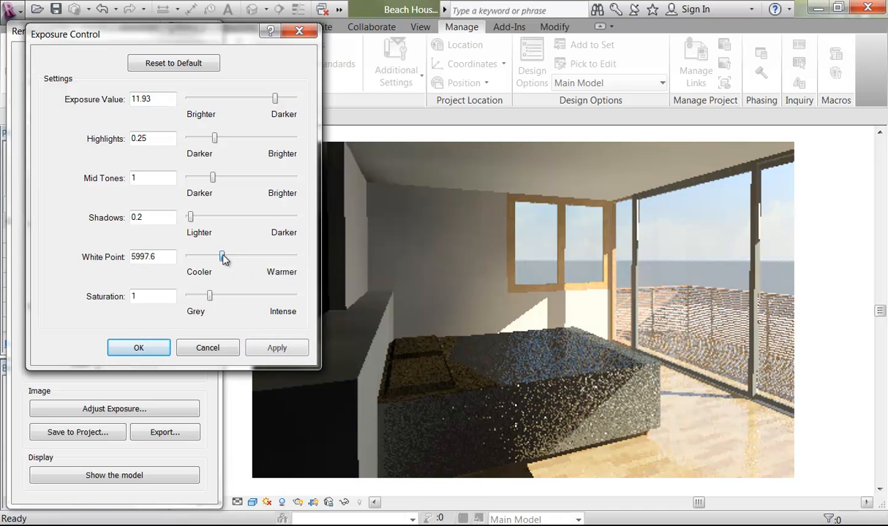
pyautogui.click(267, 349)
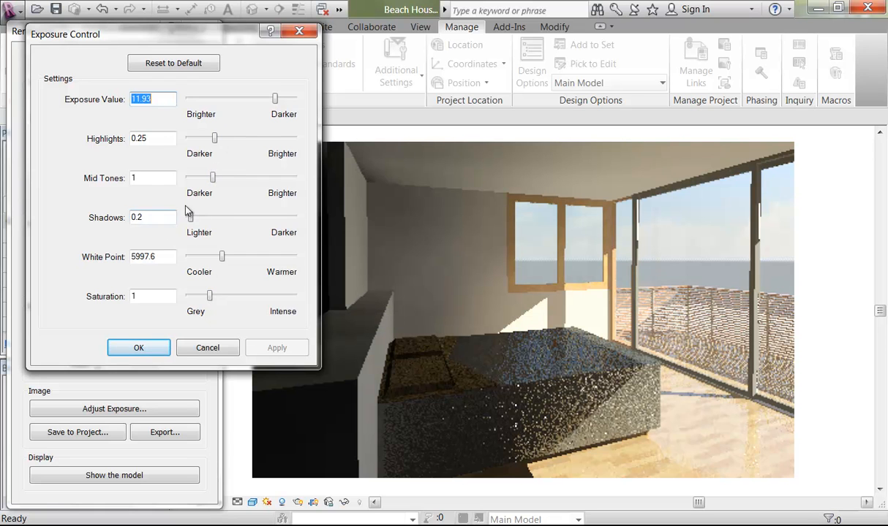
pyautogui.click(137, 349)
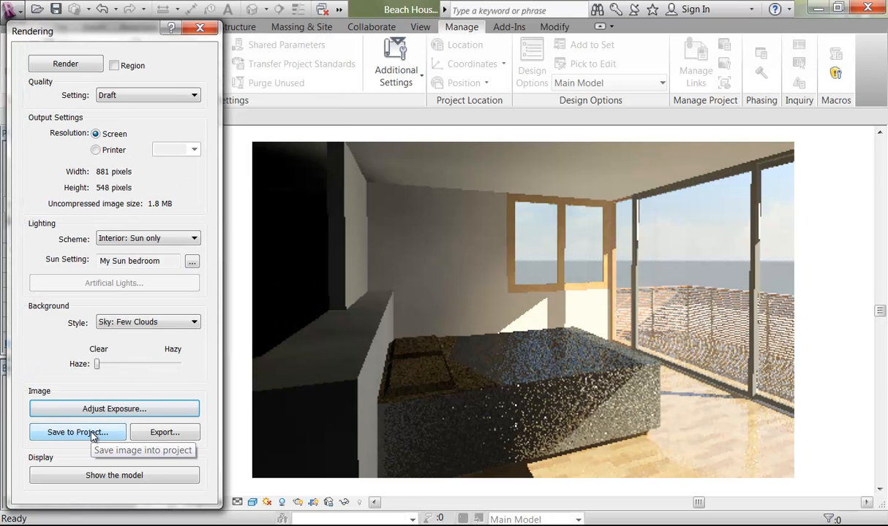
# Step: Save the rendering to the project as 'Master Bedroom' and close the Rendering dialog
pyautogui.click(88, 433)
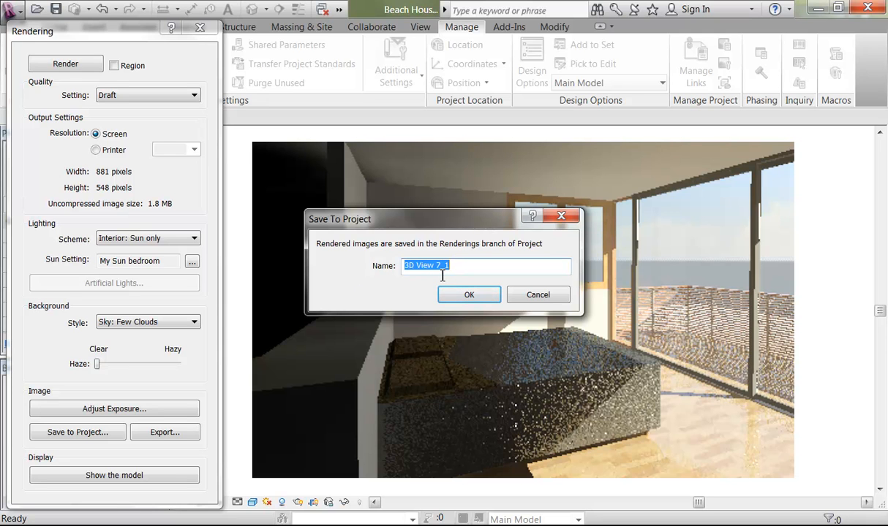
pyautogui.write('Mater Bedroom')
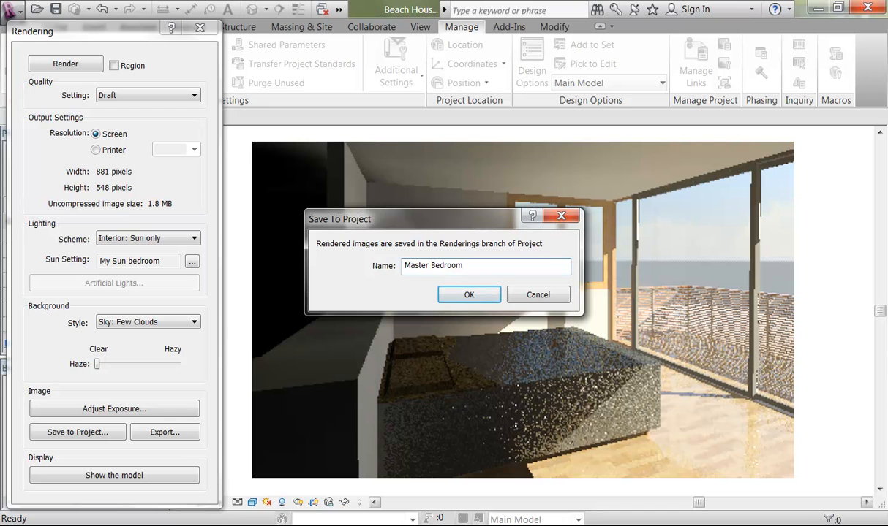
pyautogui.click(460, 294)
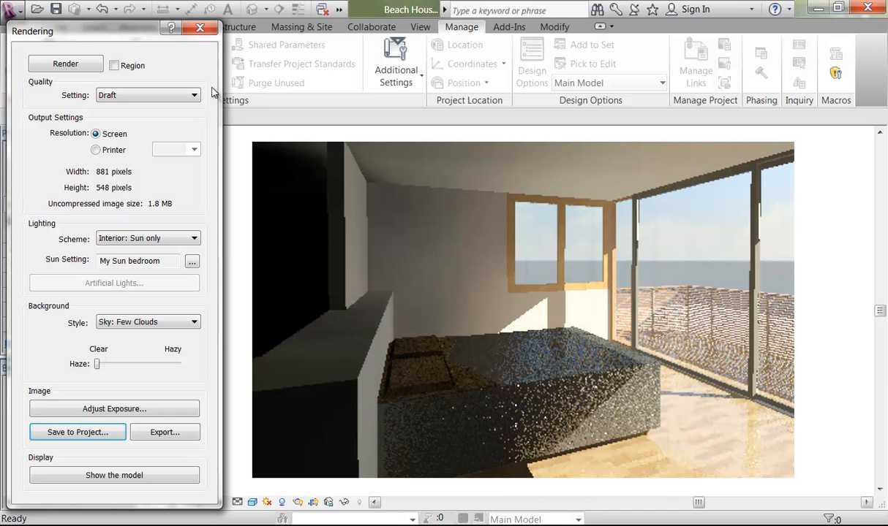
pyautogui.click(200, 27)
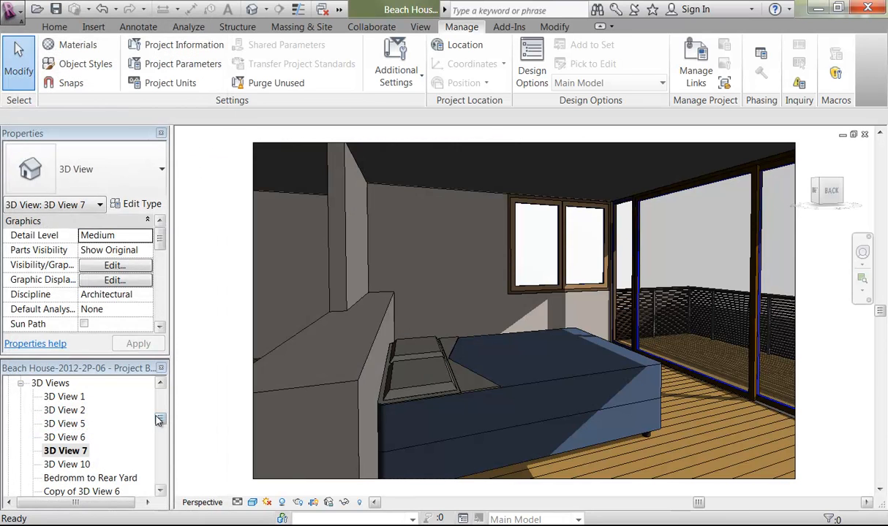
# Step: Open the A109 - Perspective Views sheet from the Project Browser
pyautogui.scroll(-6, 155, 462)
pyautogui.scroll(-4, 155, 462)
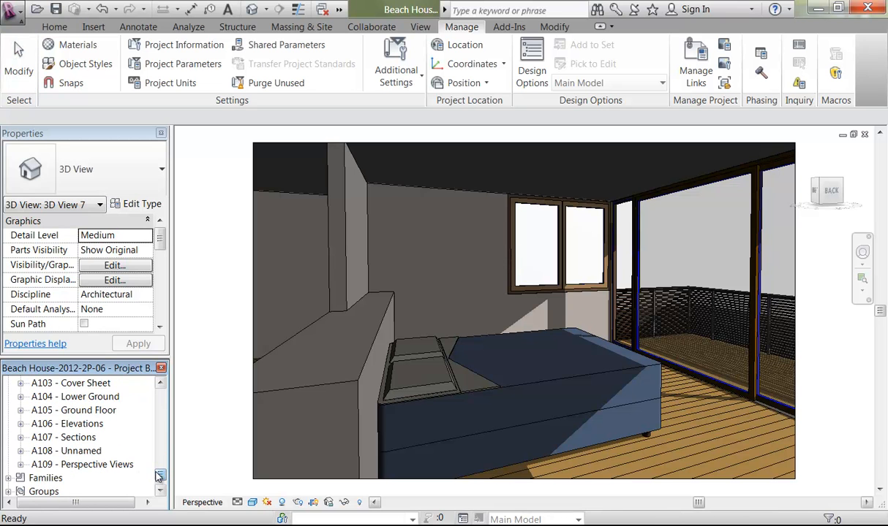
pyautogui.scroll(2, 160, 471)
pyautogui.moveTo(161, 479); pyautogui.dragTo(162, 479)
pyautogui.doubleClick(104, 465)
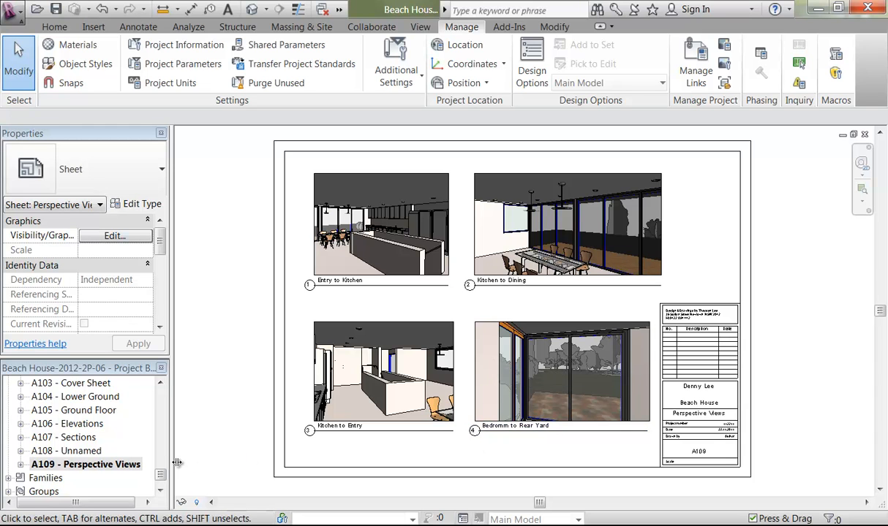
pyautogui.click(160, 384)
# Step: Create a new sheet A110 with the default titleblock
pyautogui.rightClick(55, 411)
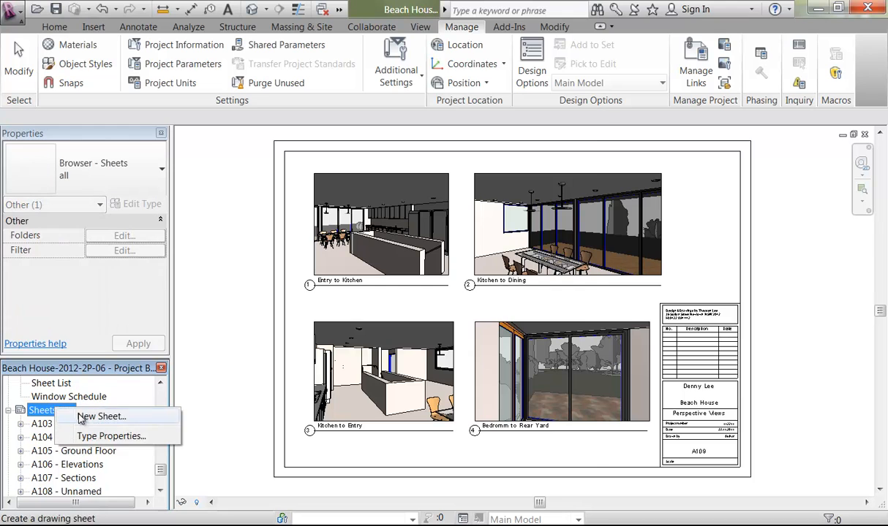
pyautogui.click(84, 418)
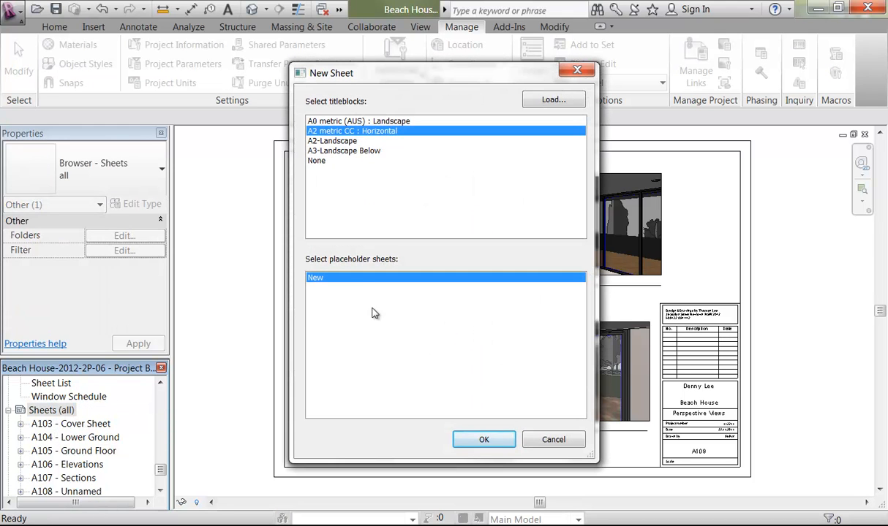
pyautogui.click(484, 443)
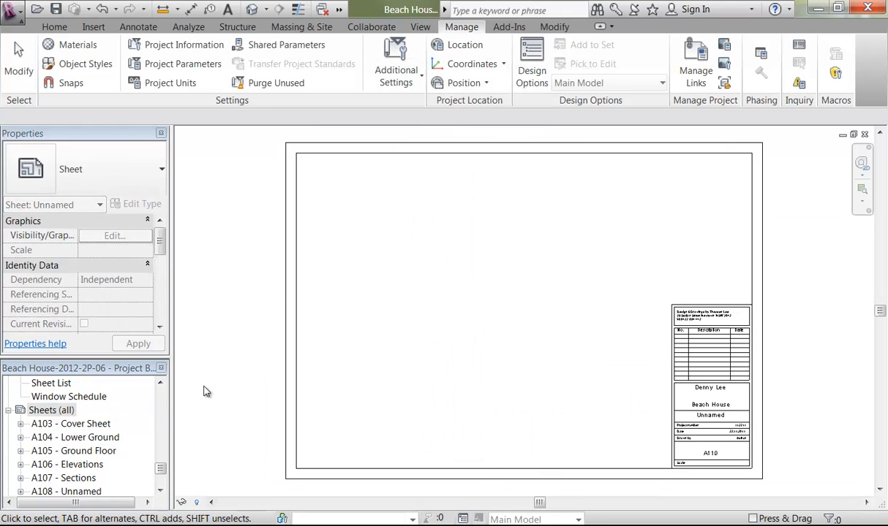
# Step: Place the Master Bedroom rendering near the sheet's top-left and nudge it right
pyautogui.click(161, 384)
pyautogui.click(161, 385)
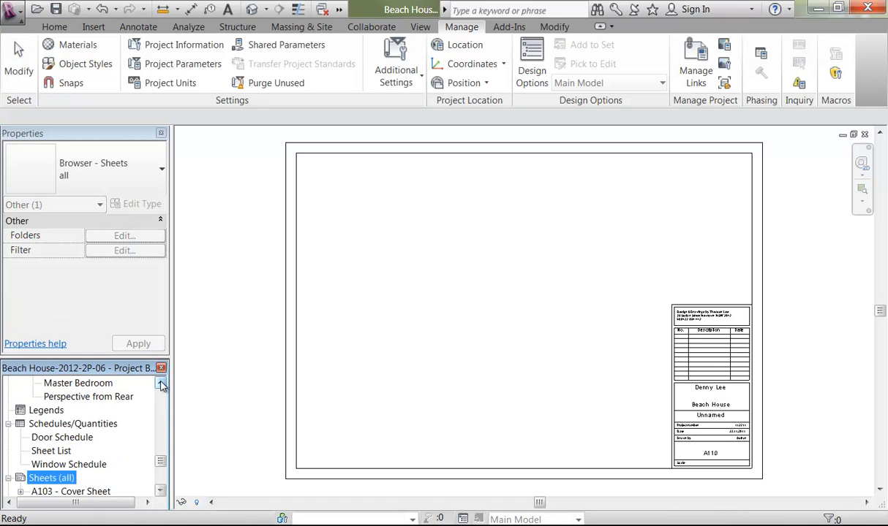
pyautogui.click(161, 385)
pyautogui.moveTo(83, 414); pyautogui.dragTo(398, 331)
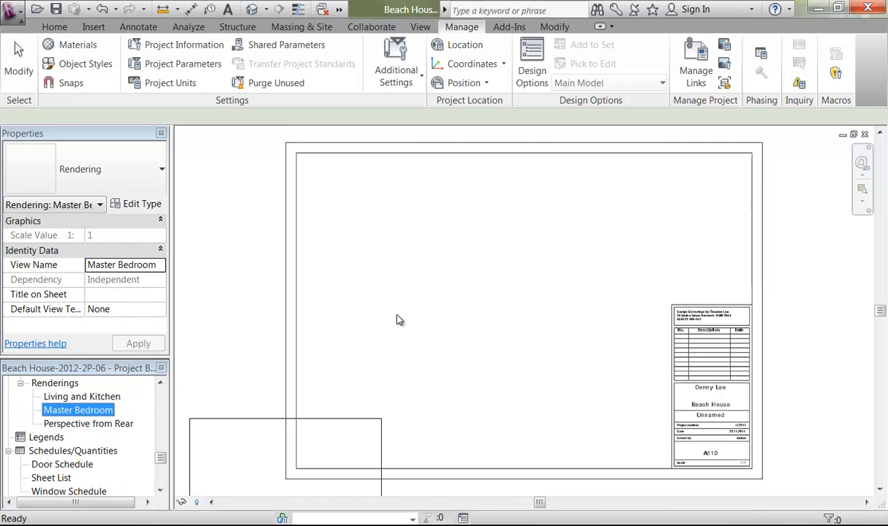
pyautogui.click(408, 244)
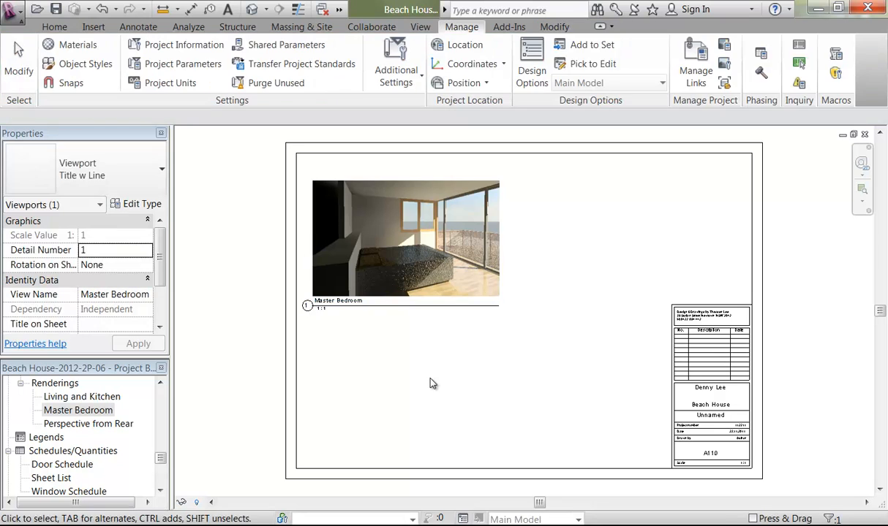
pyautogui.click(426, 376)
pyautogui.click(399, 252)
pyautogui.moveTo(399, 252); pyautogui.dragTo(406, 253)
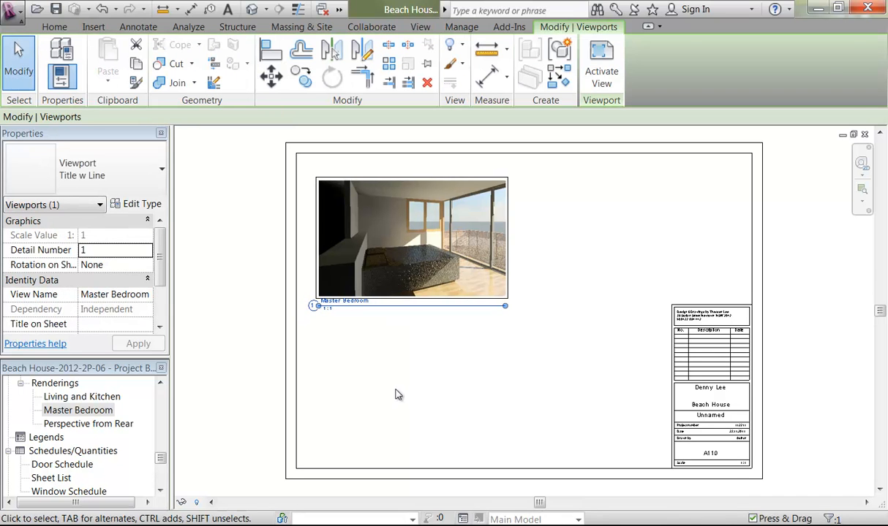
pyautogui.click(395, 369)
pyautogui.moveTo(162, 459); pyautogui.dragTo(167, 422)
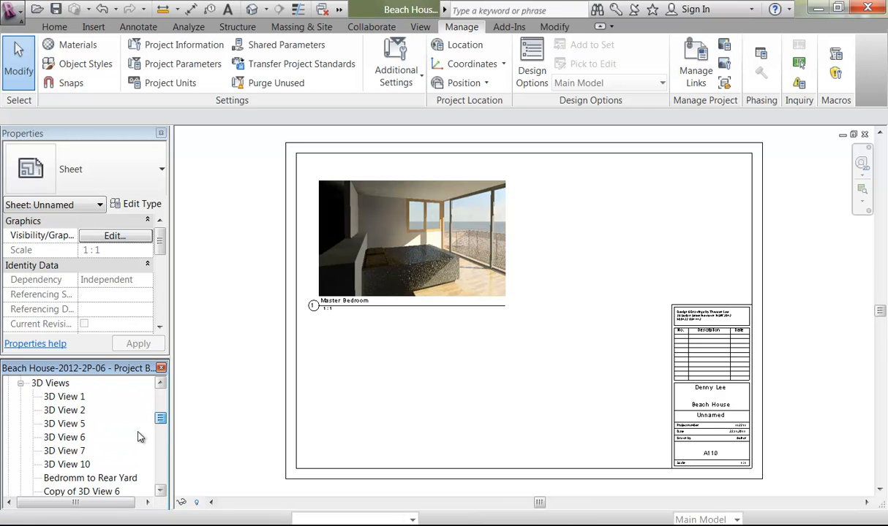
# Step: Open 3D View 6, then the A103 Cover Sheet and zoom into its sheet list
pyautogui.doubleClick(66, 437)
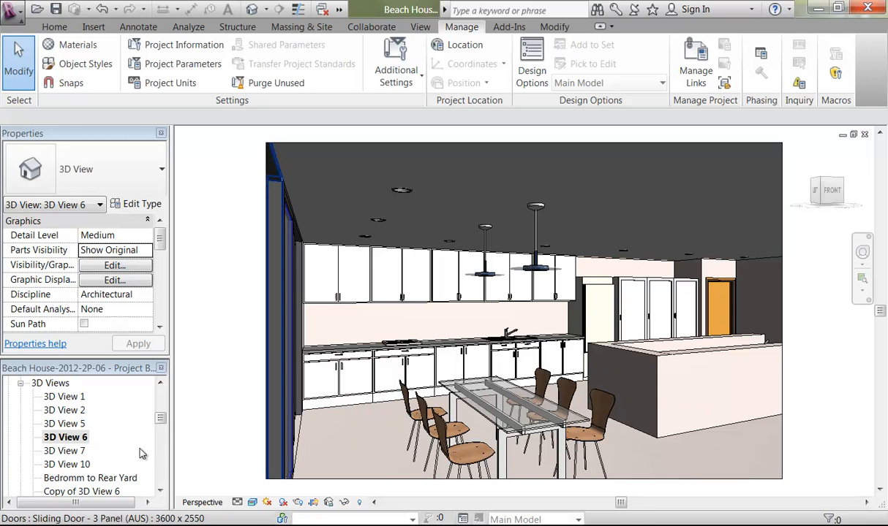
pyautogui.moveTo(160, 419); pyautogui.dragTo(161, 475)
pyautogui.doubleClick(71, 396)
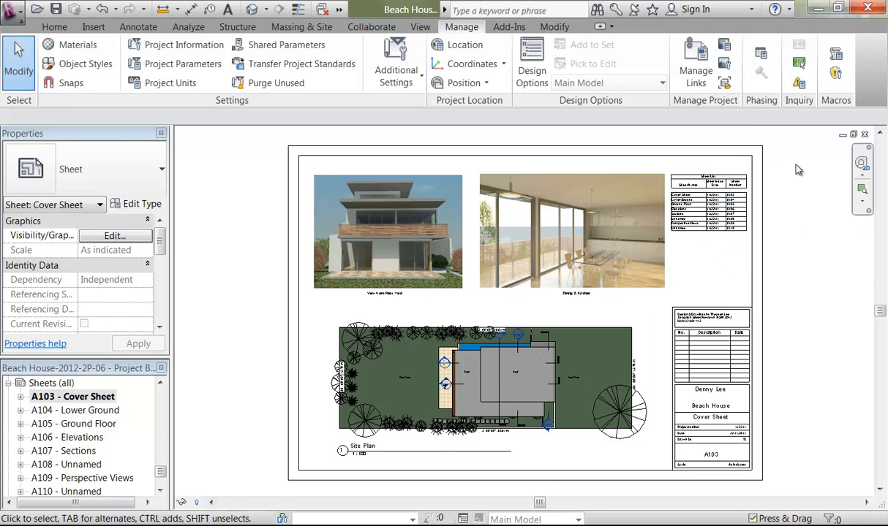
pyautogui.scroll(2, 795, 163)
pyautogui.scroll(3, 657, 215)
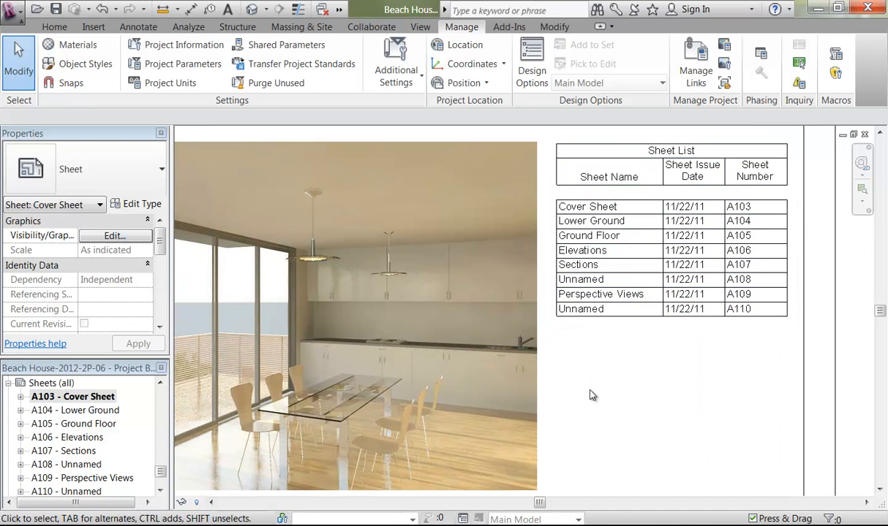
pyautogui.scroll(-5, 592, 394)
pyautogui.moveTo(592, 395); pyautogui.dragTo(584, 230, button='middle')
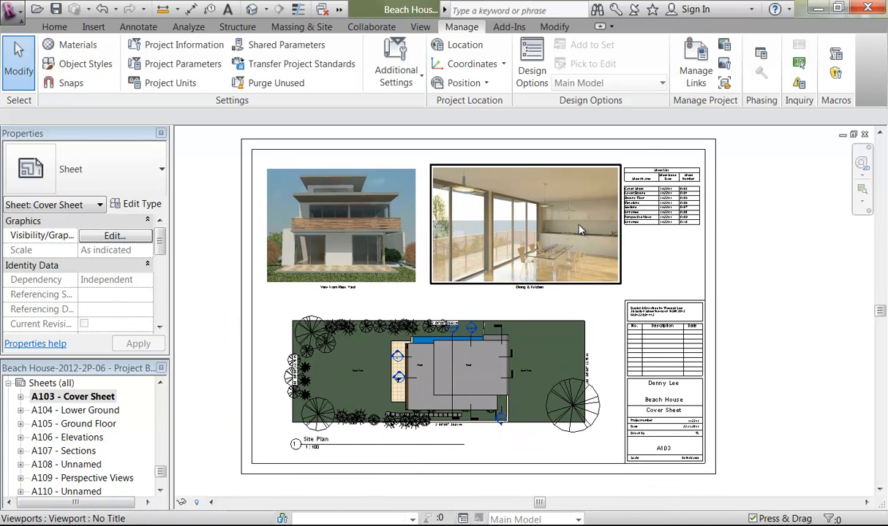
# Step: Open sheets A104 through A110 one after another
pyautogui.doubleClick(64, 414)
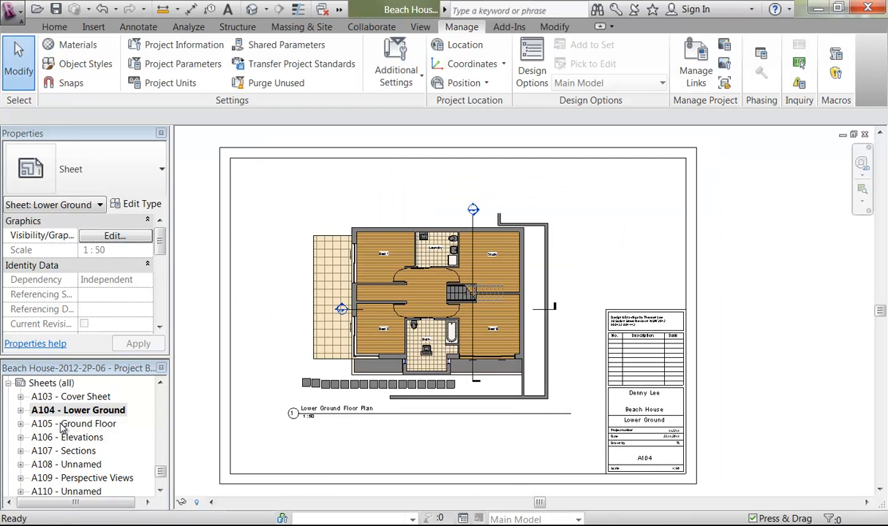
pyautogui.click(61, 425)
pyautogui.doubleClick(61, 425)
pyautogui.doubleClick(67, 437)
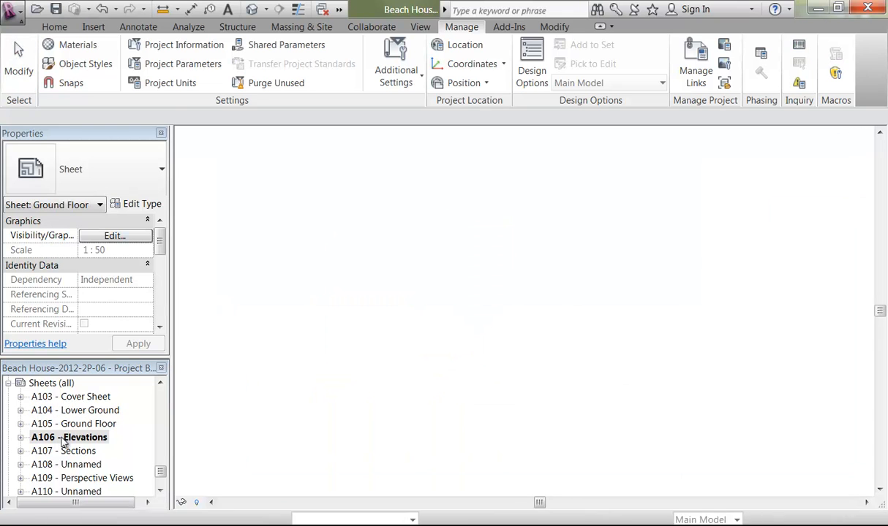
pyautogui.doubleClick(64, 452)
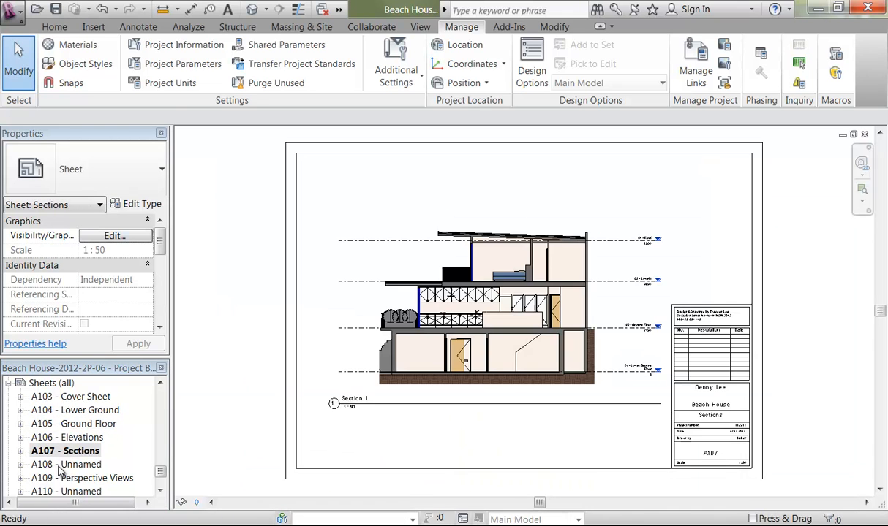
pyautogui.doubleClick(61, 465)
pyautogui.doubleClick(58, 478)
pyautogui.doubleClick(66, 492)
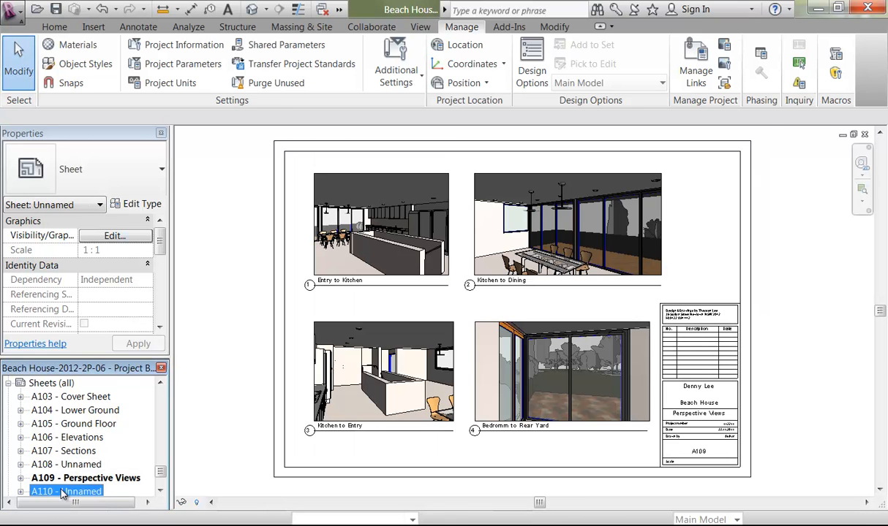